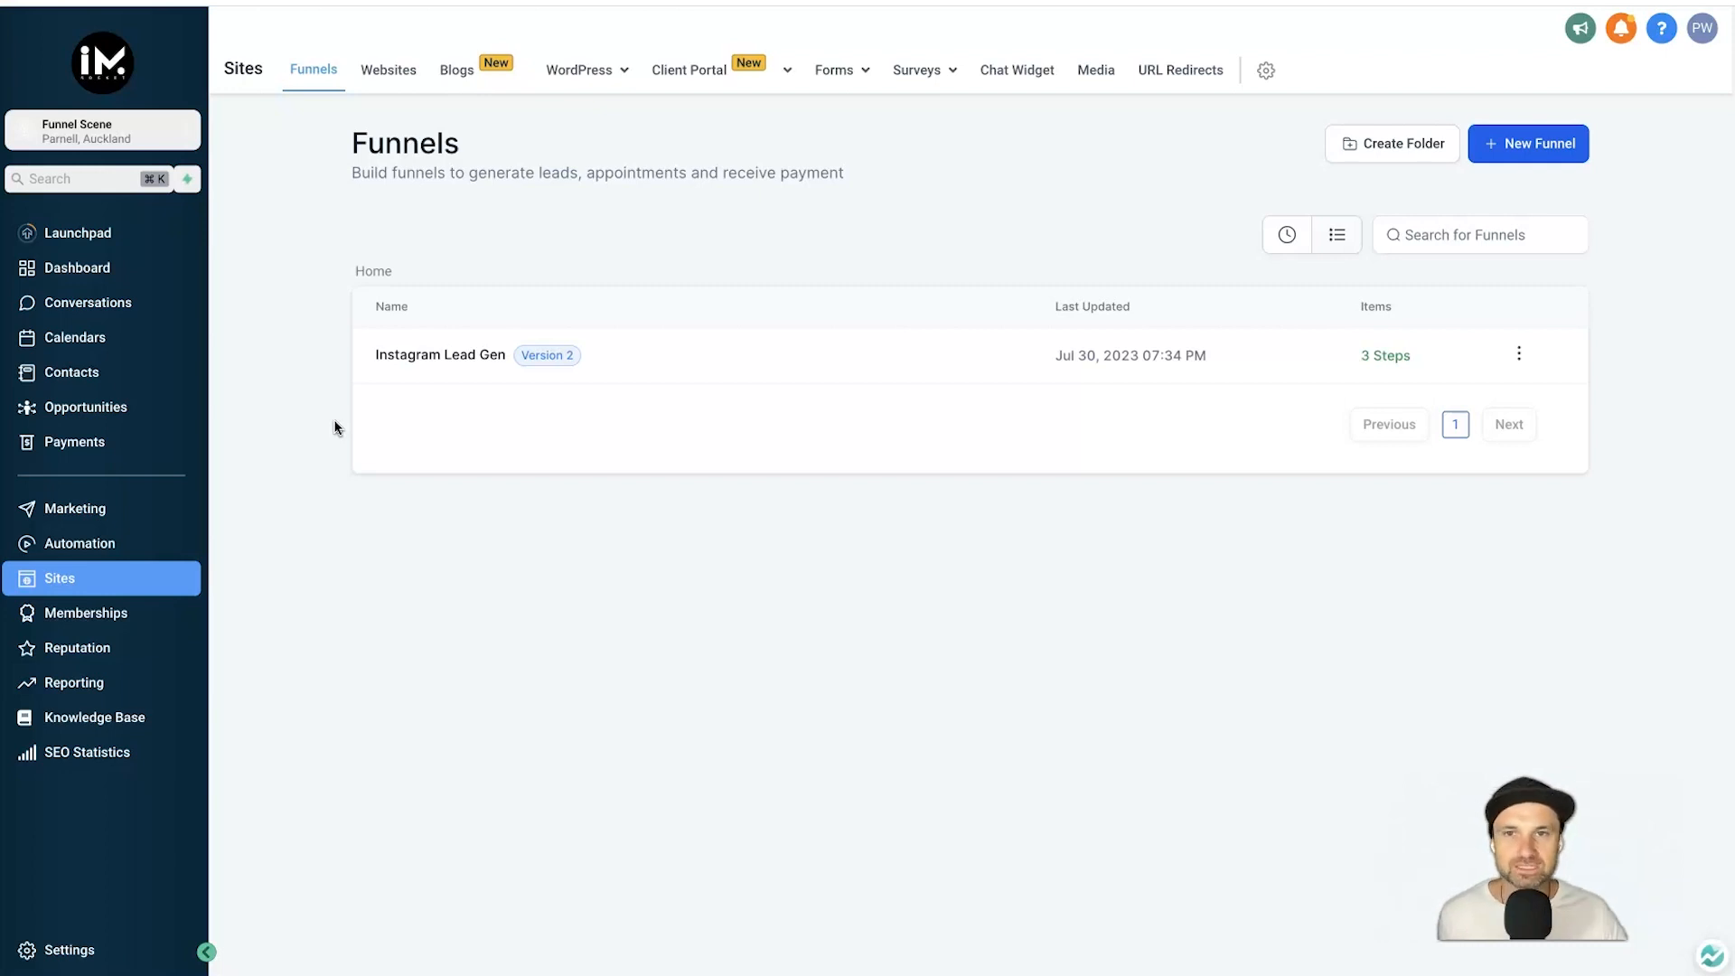
Go from the funnels list to the Forms page in the Social Promotions folder.
{"action": "left_click", "coordinate": [469, 70]}
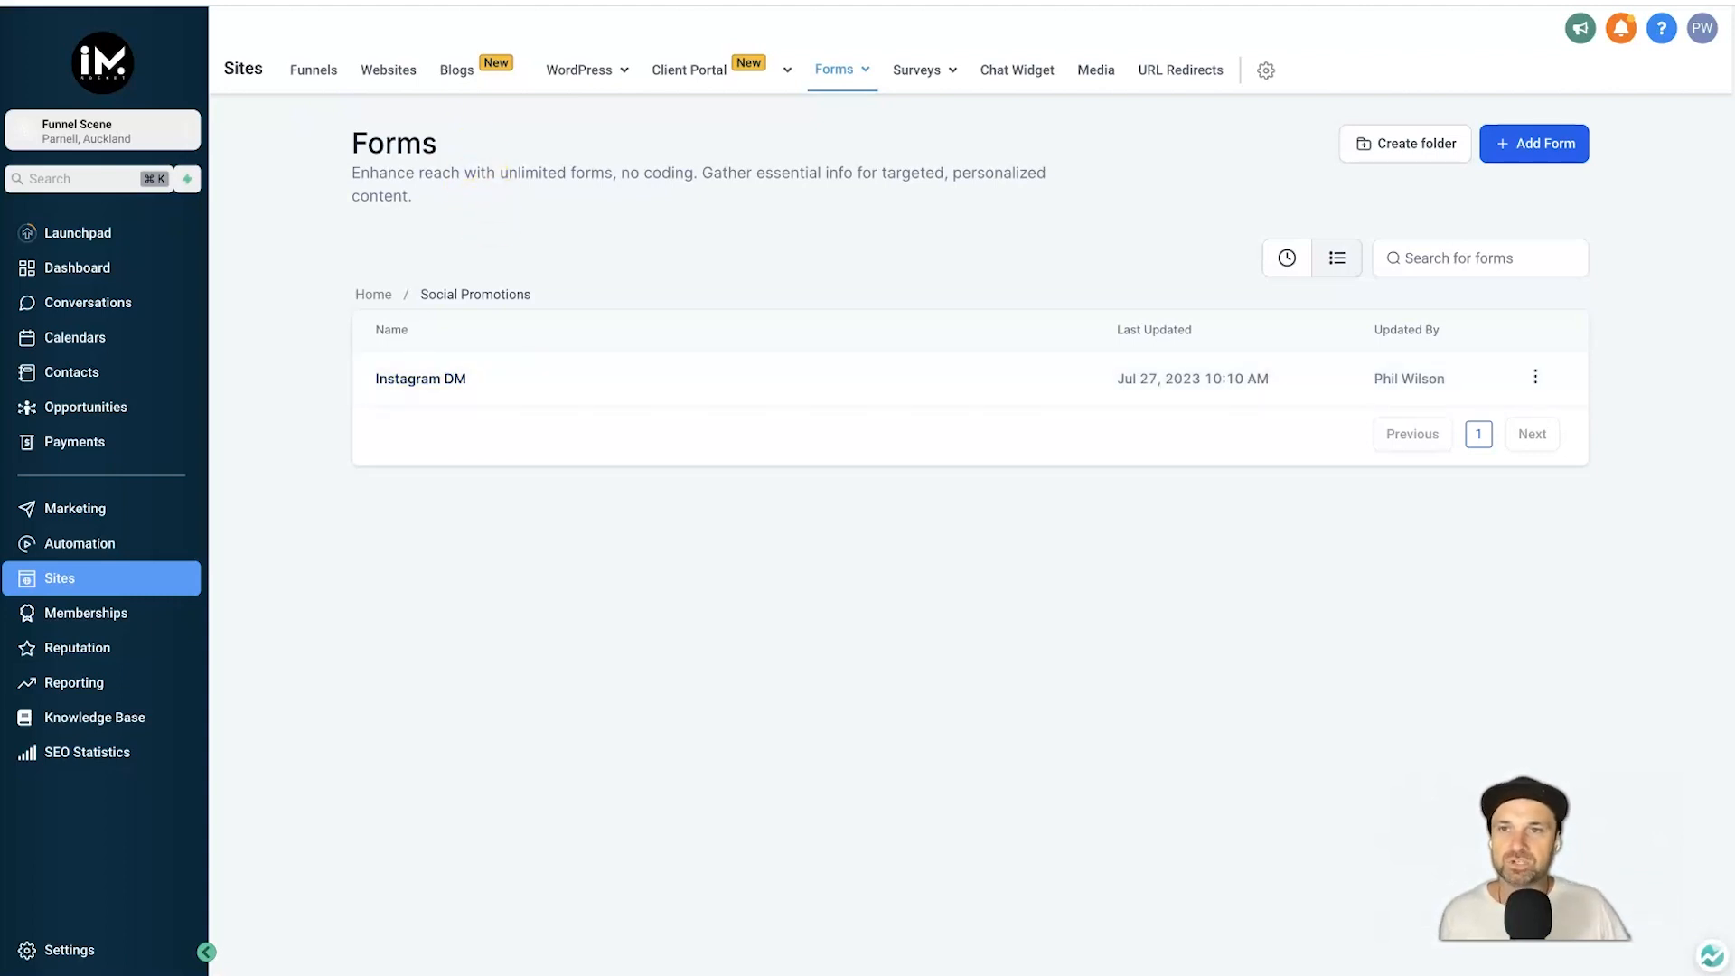
{"action": "left_click", "coordinate": [313, 69]}
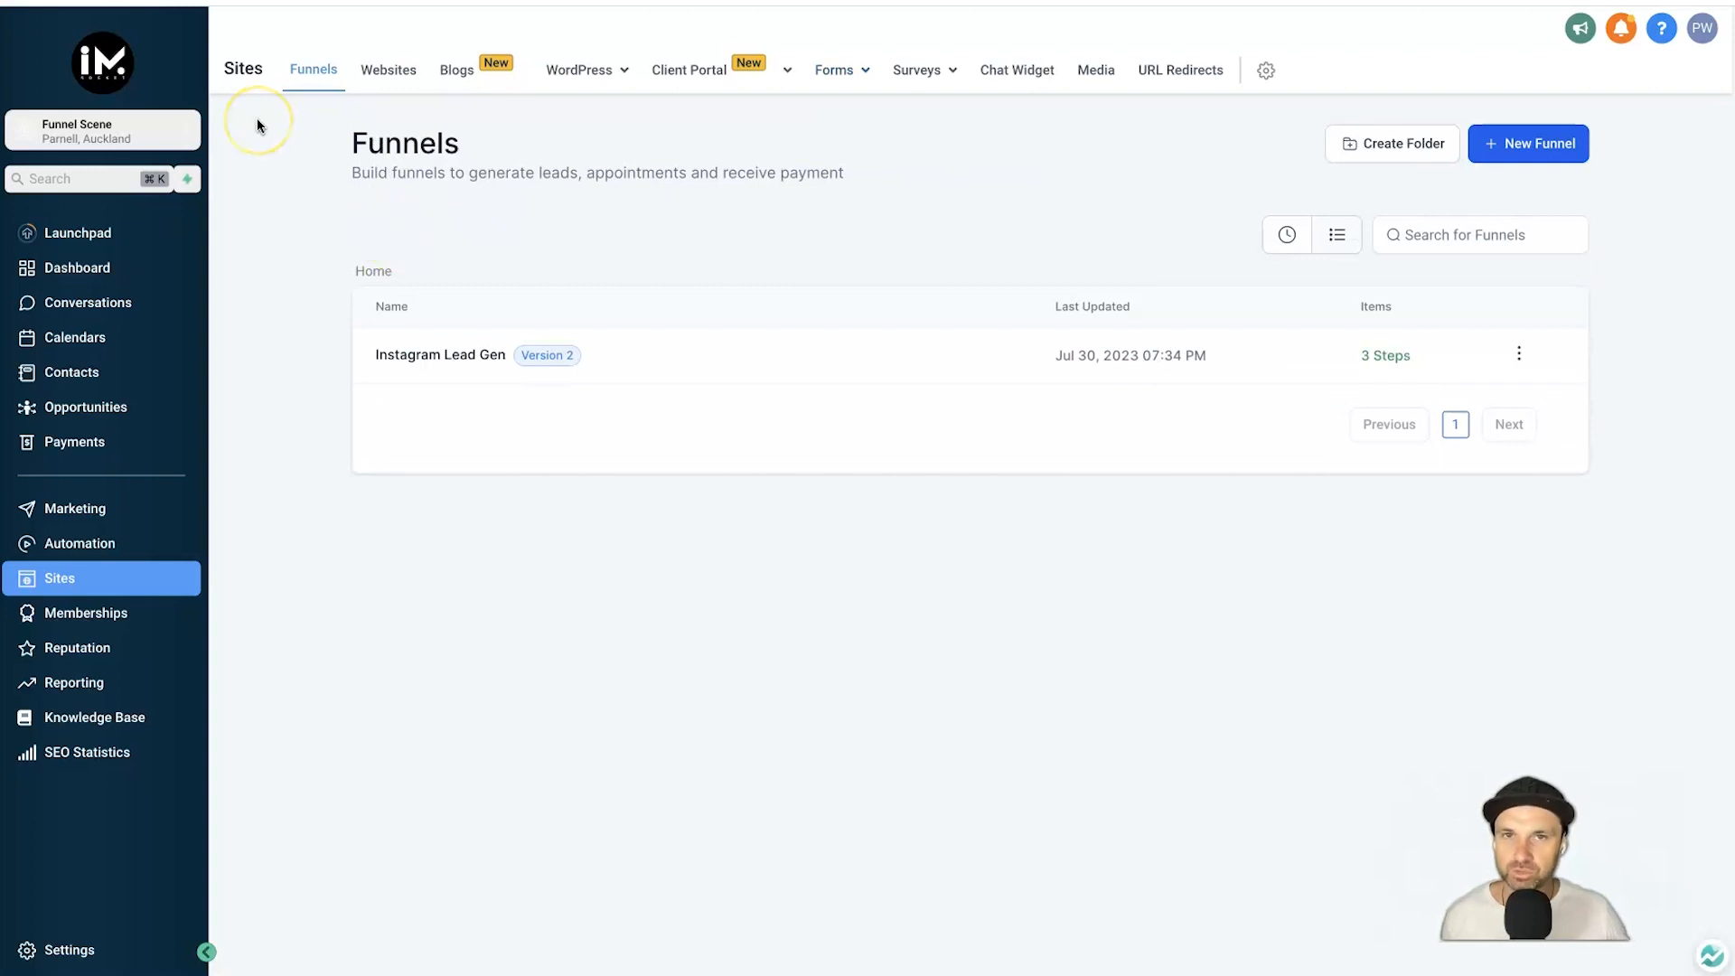
{"action": "left_click", "coordinate": [335, 1]}
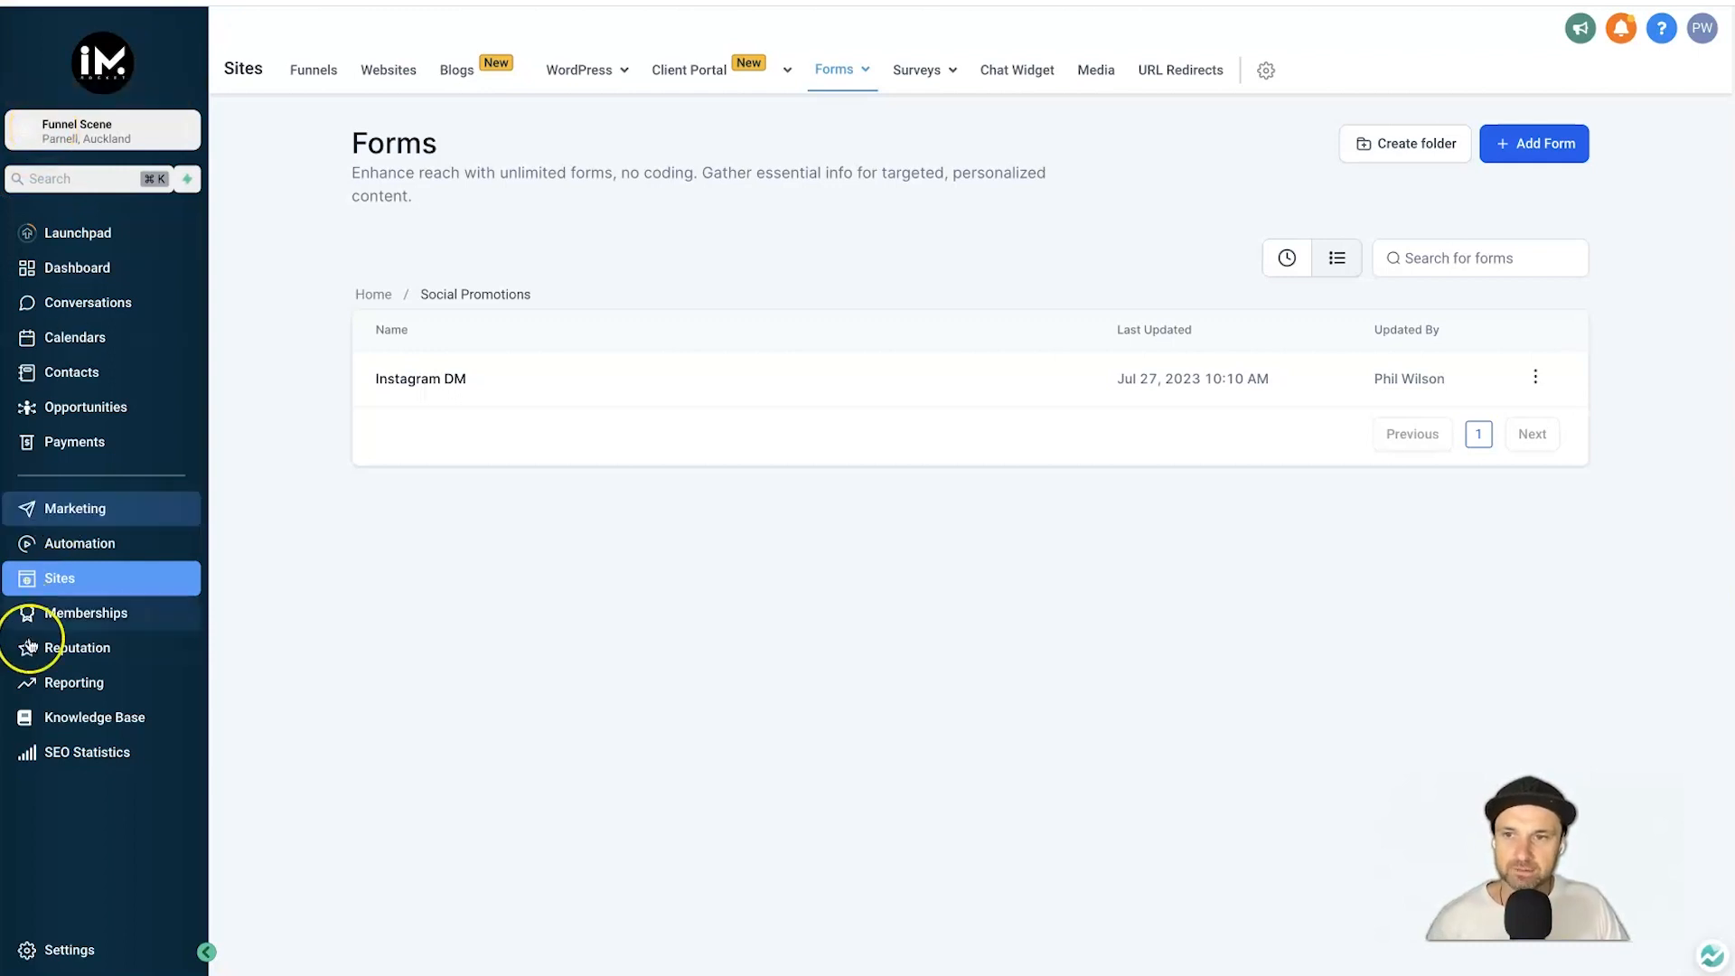
{"action": "mouse_move", "coordinate": [832, 74]}
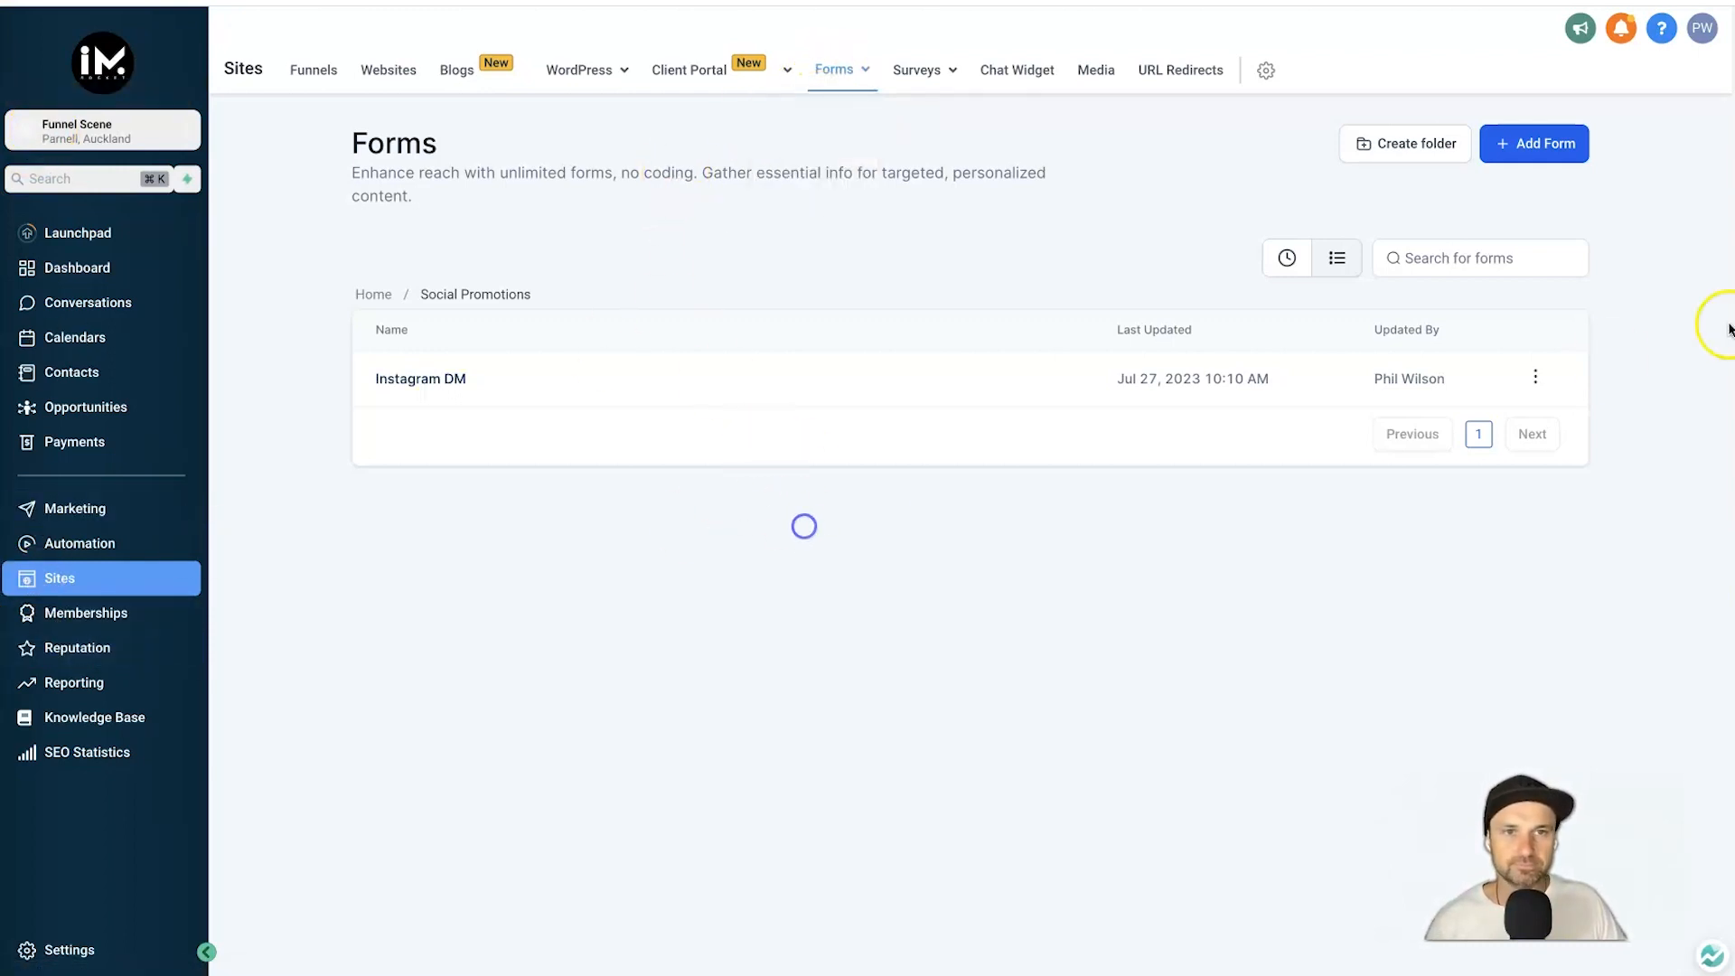
Add a form from scratch, opening a blank Form 2 in the form builder.
{"action": "left_click", "coordinate": [1527, 154]}
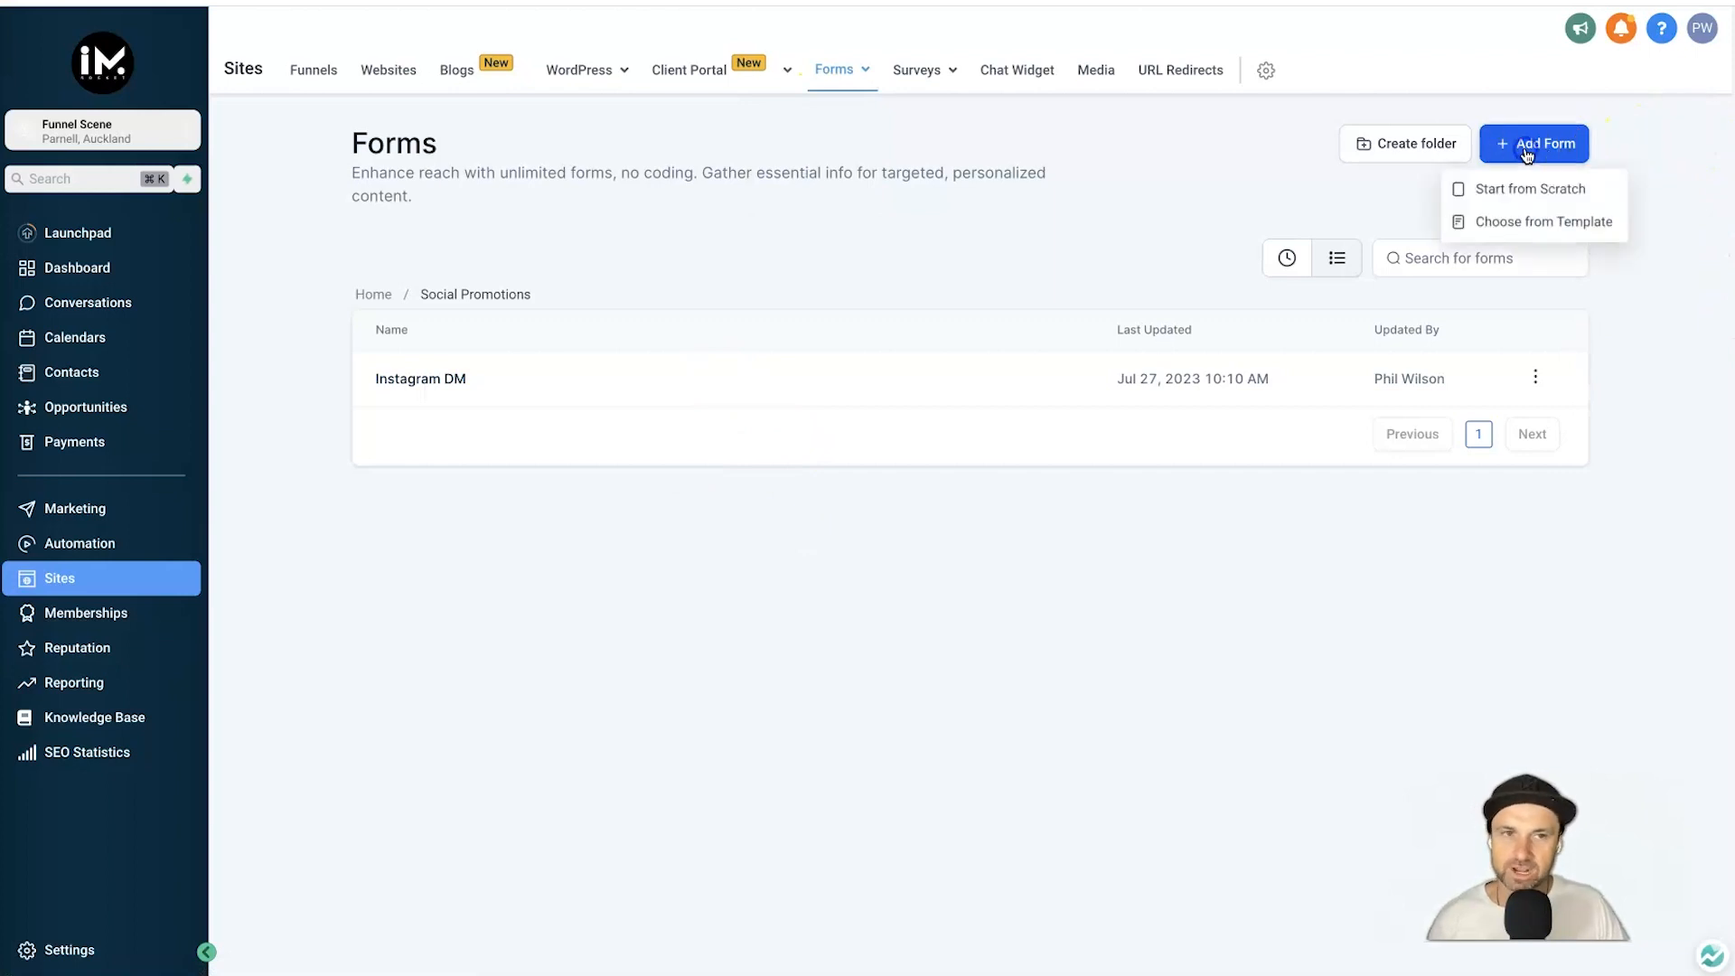
{"action": "left_click", "coordinate": [1536, 196]}
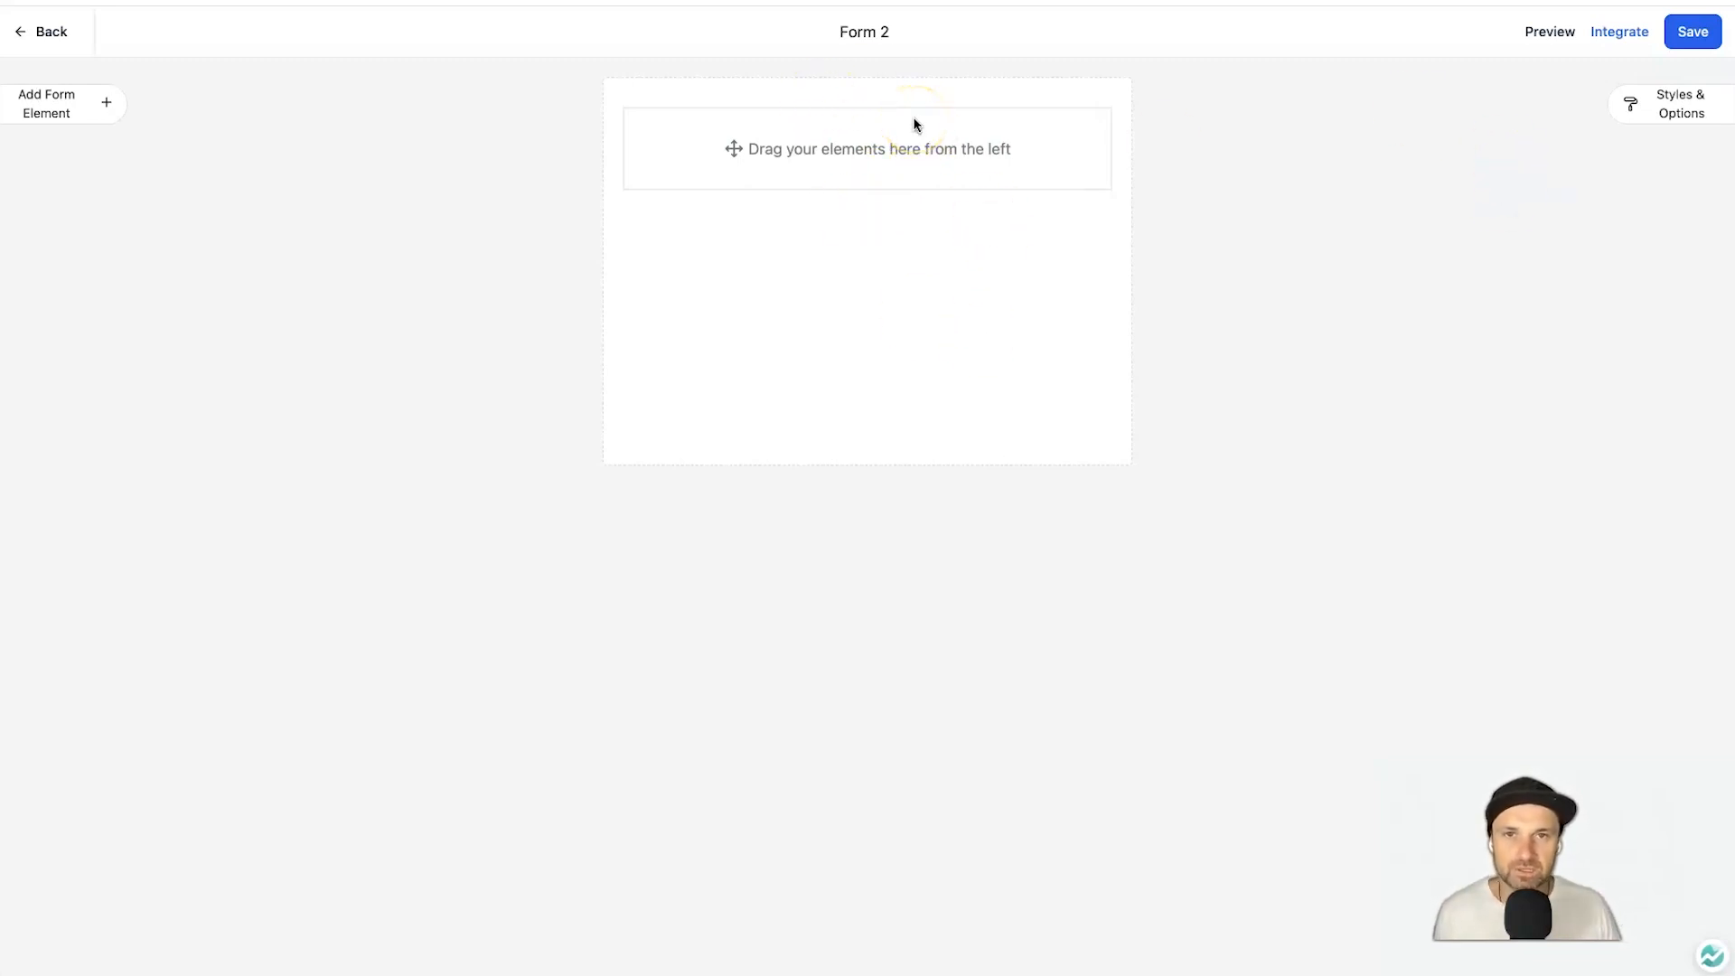
{"action": "left_click_drag", "start_coordinate": [762, 37], "coordinate": [1022, 36]}
{"action": "left_click", "coordinate": [1022, 35]}
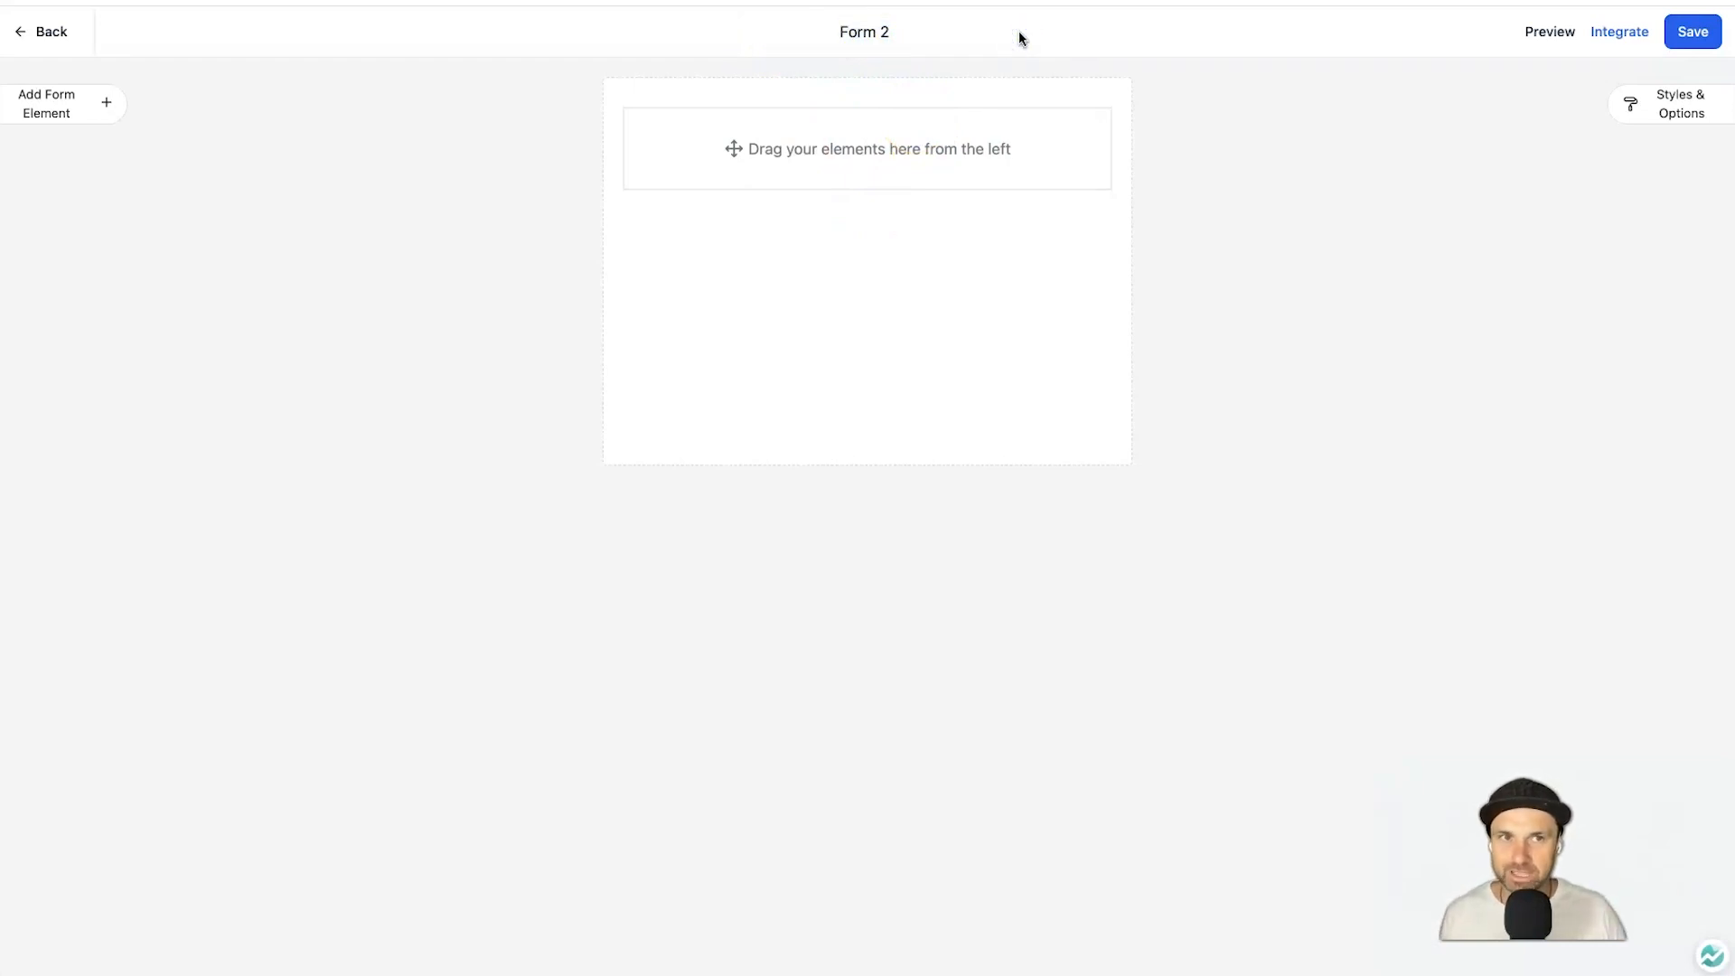
{"action": "left_click", "coordinate": [988, 30]}
{"action": "left_click", "coordinate": [1189, 72]}
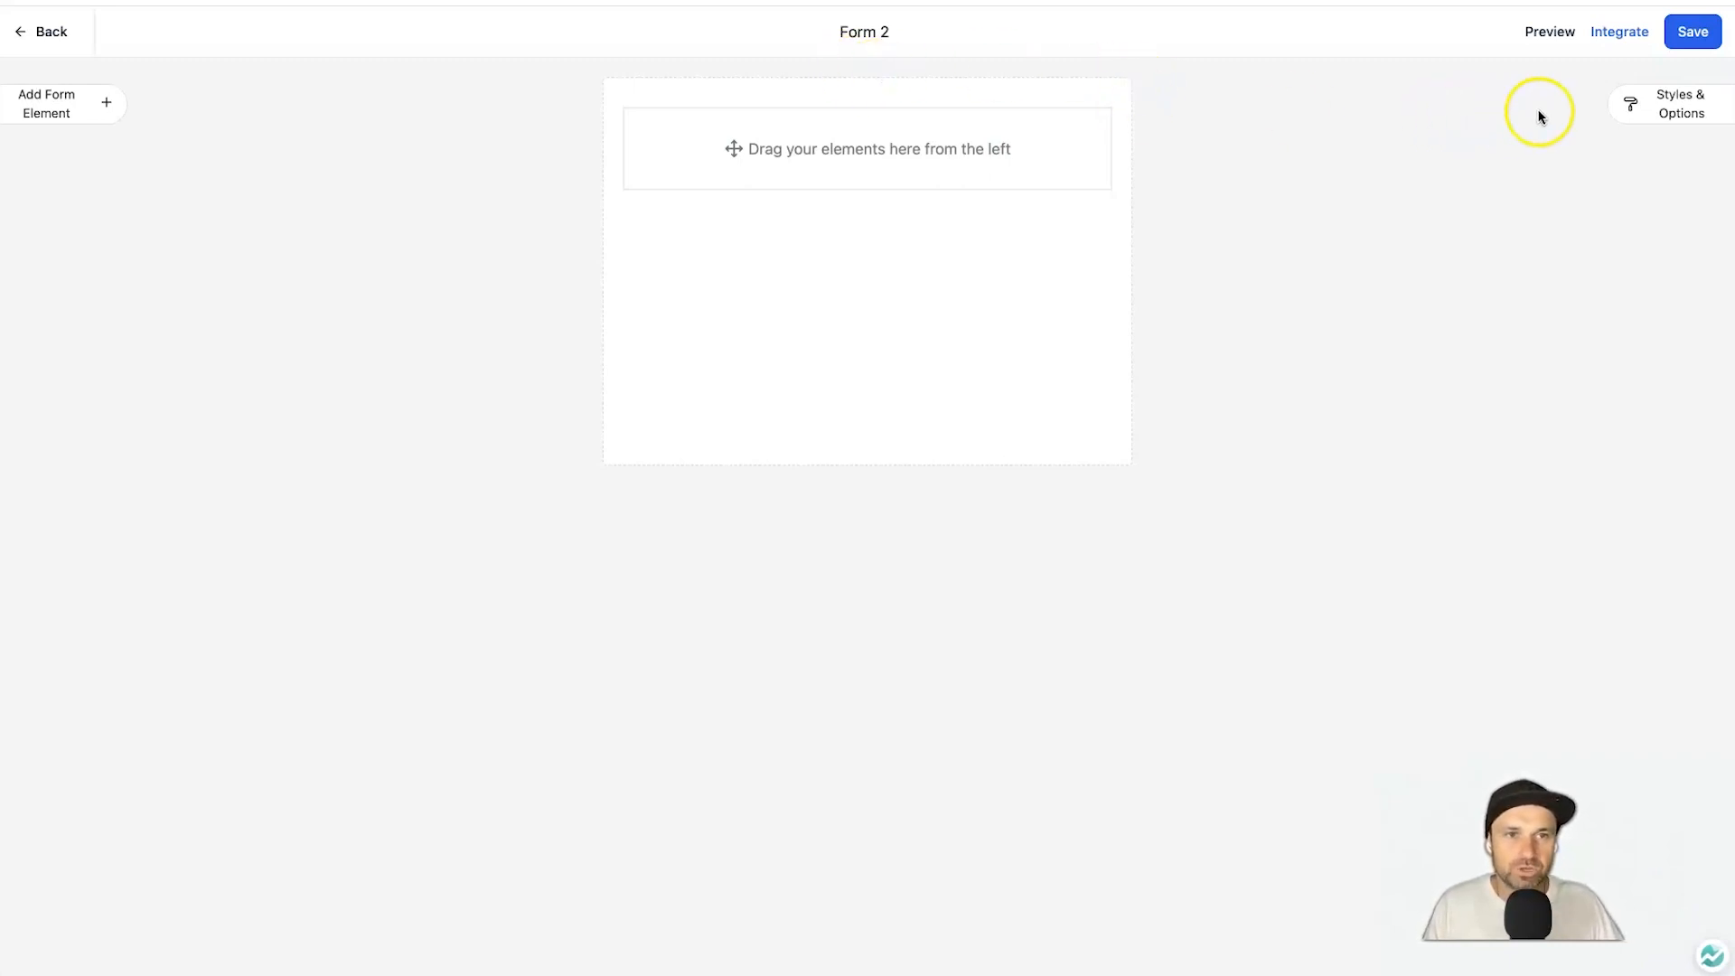
Rename the form from Form 2 to '2 Step Form YT' and save it.
{"action": "left_click", "coordinate": [1679, 112]}
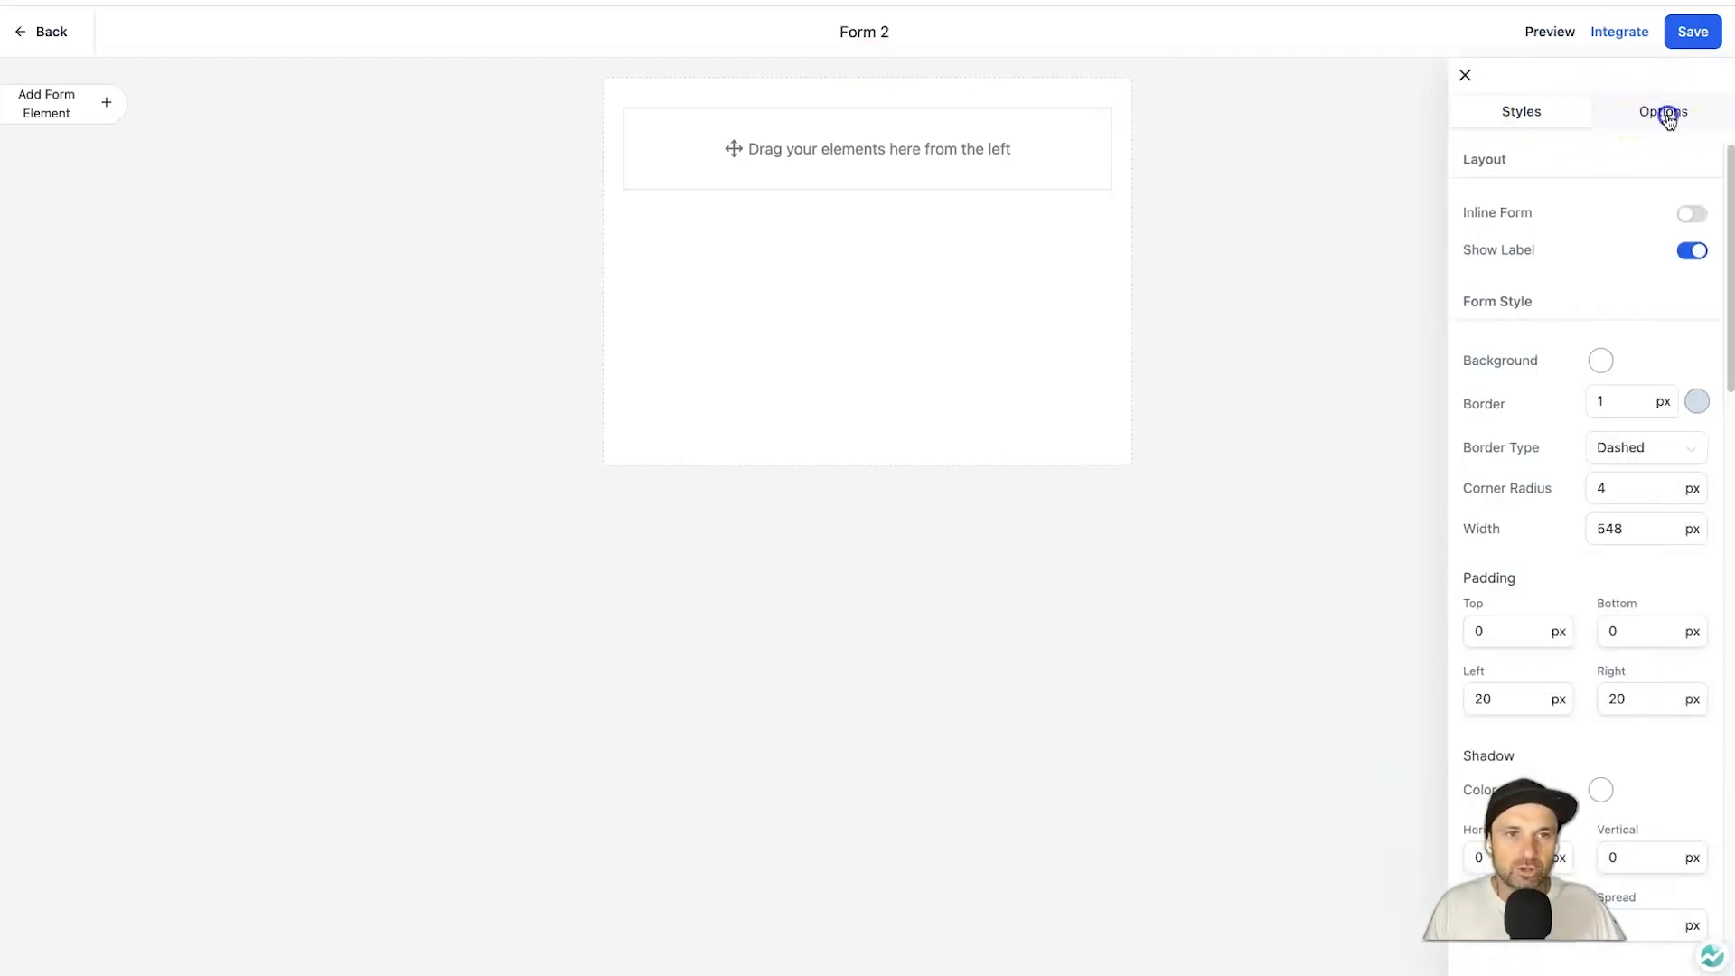
{"action": "left_click", "coordinate": [1668, 116]}
{"action": "left_click", "coordinate": [1522, 215]}
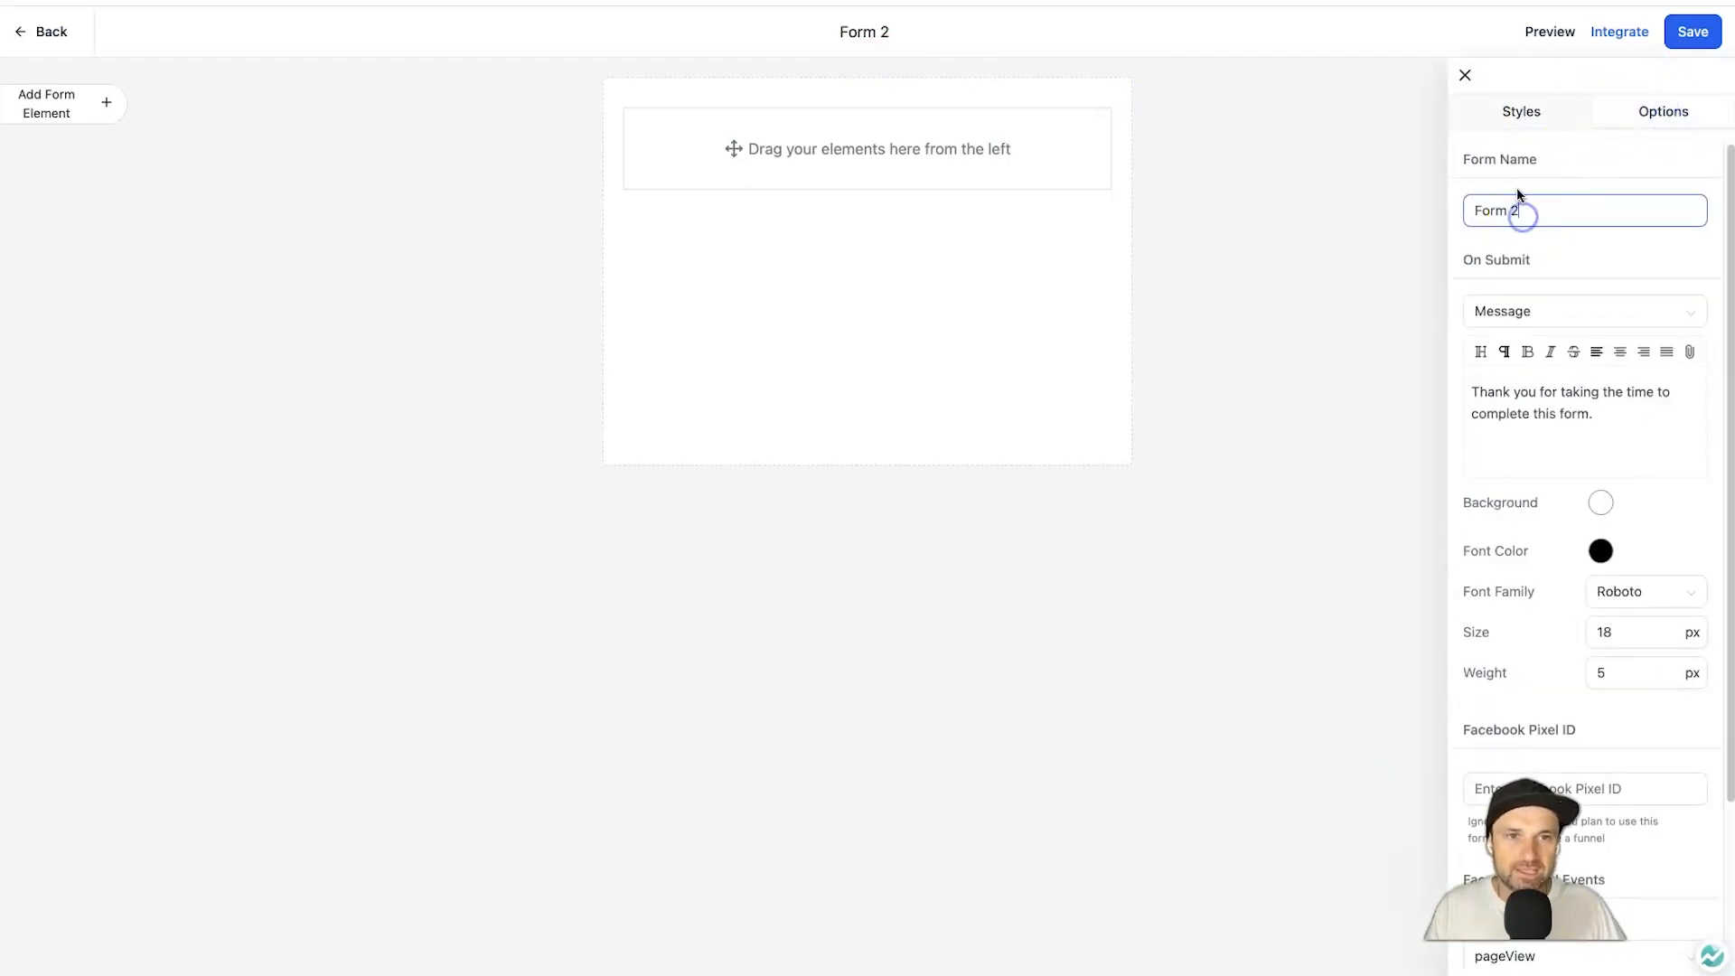
{"action": "triple_click", "coordinate": [1547, 206]}
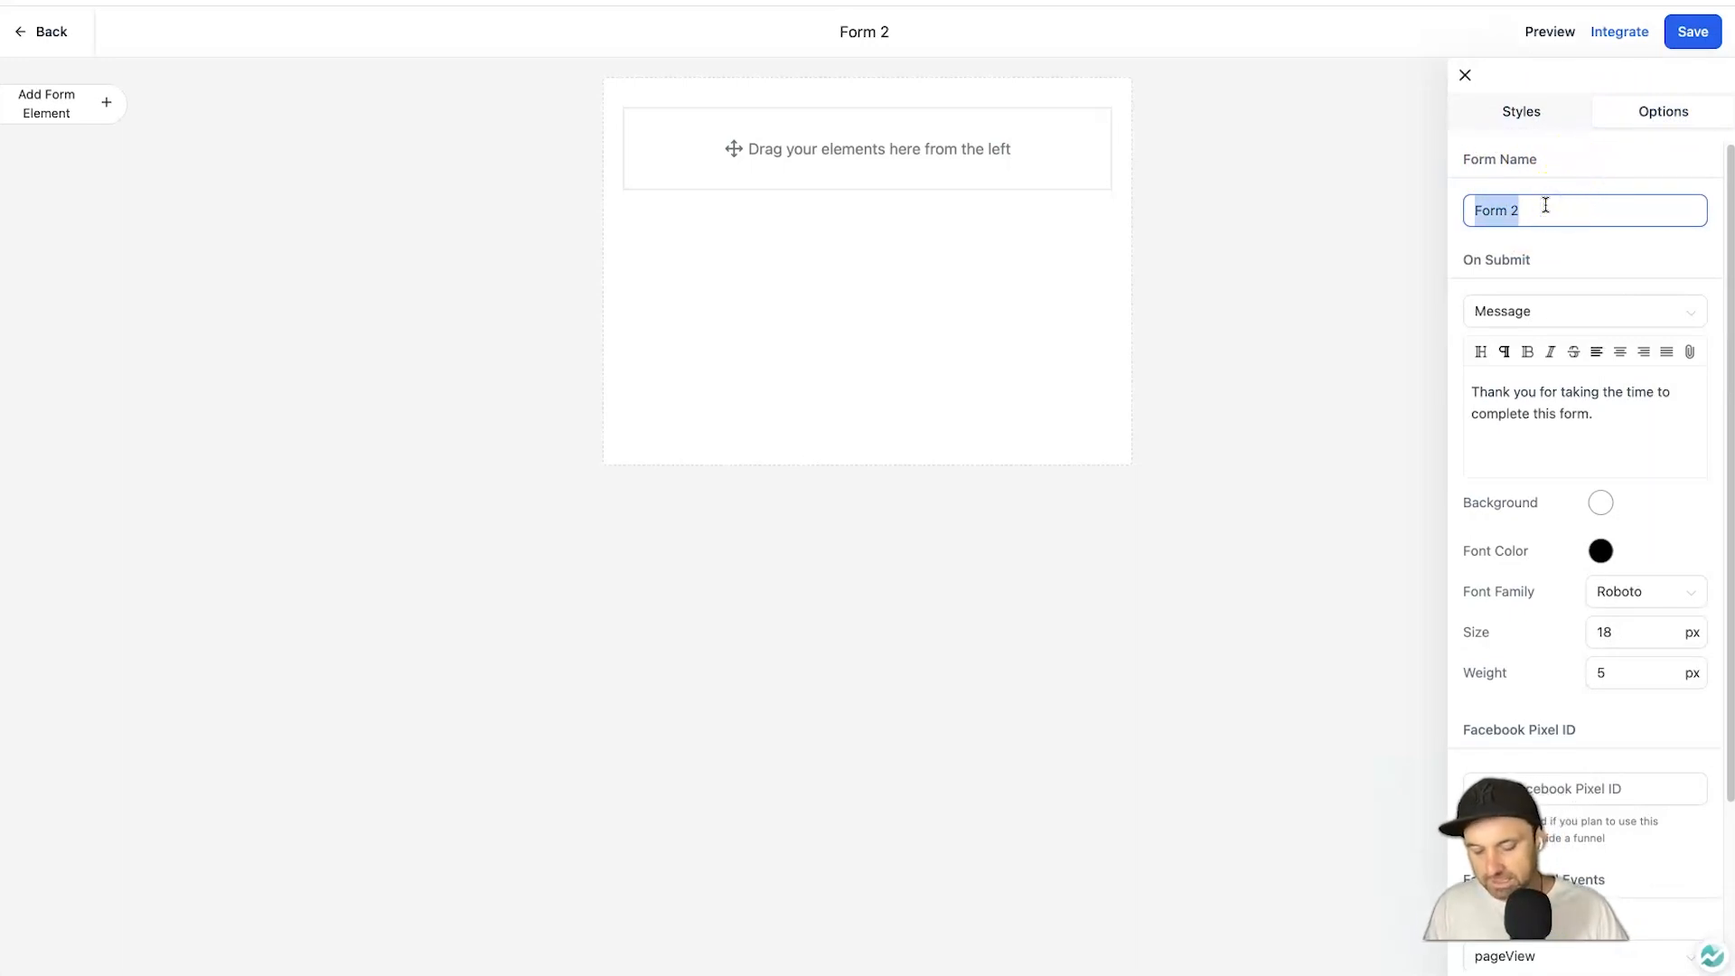
{"action": "type", "text": "2 Step Form YT"}
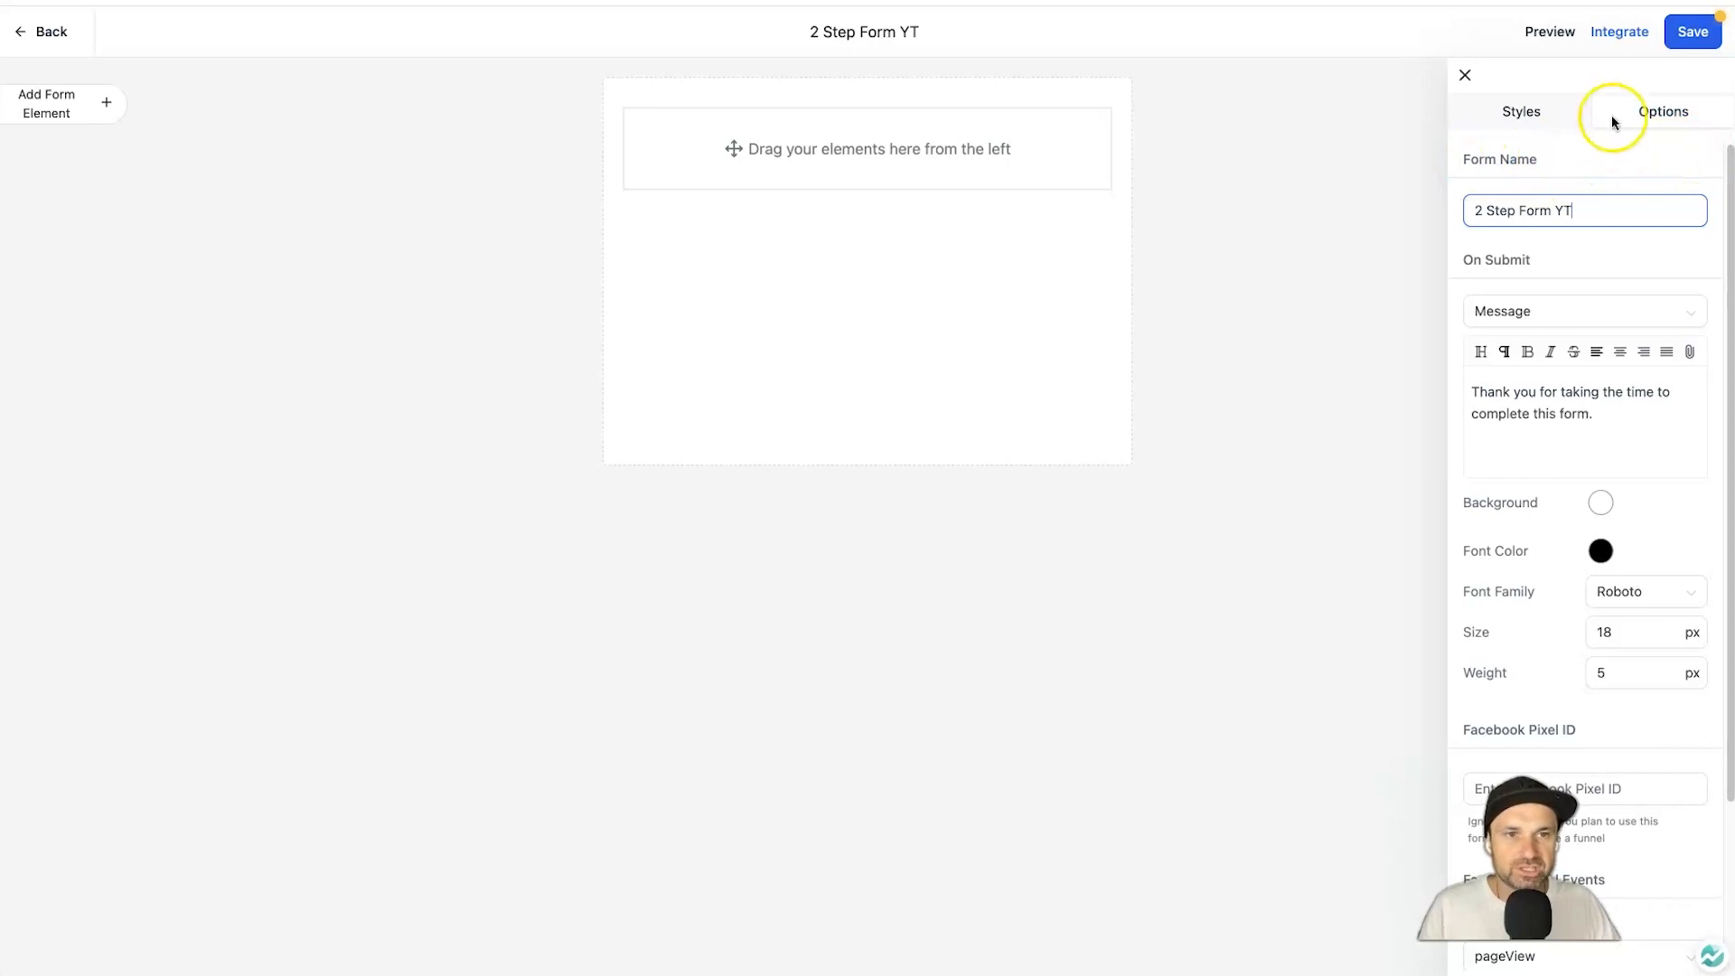
{"action": "left_click", "coordinate": [1689, 41]}
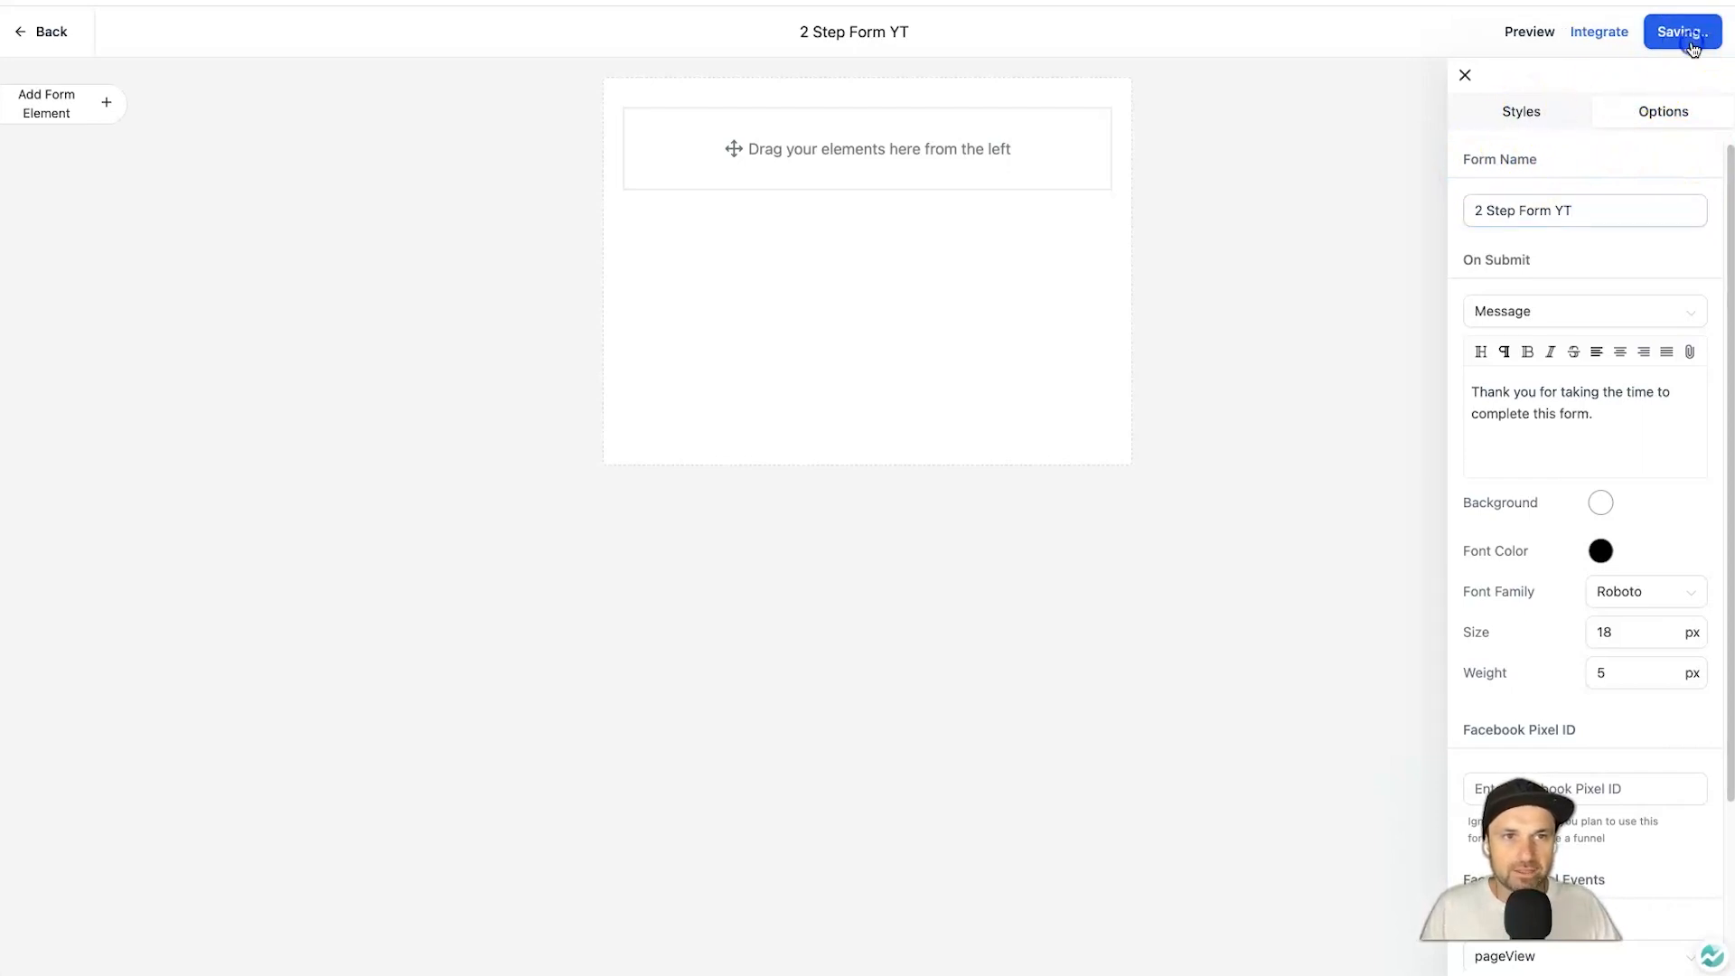
Enable Sticky Contact in the form options and save the settings.
{"action": "scroll", "coordinate": [1665, 506], "scroll_direction": "down", "scroll_amount": 3}
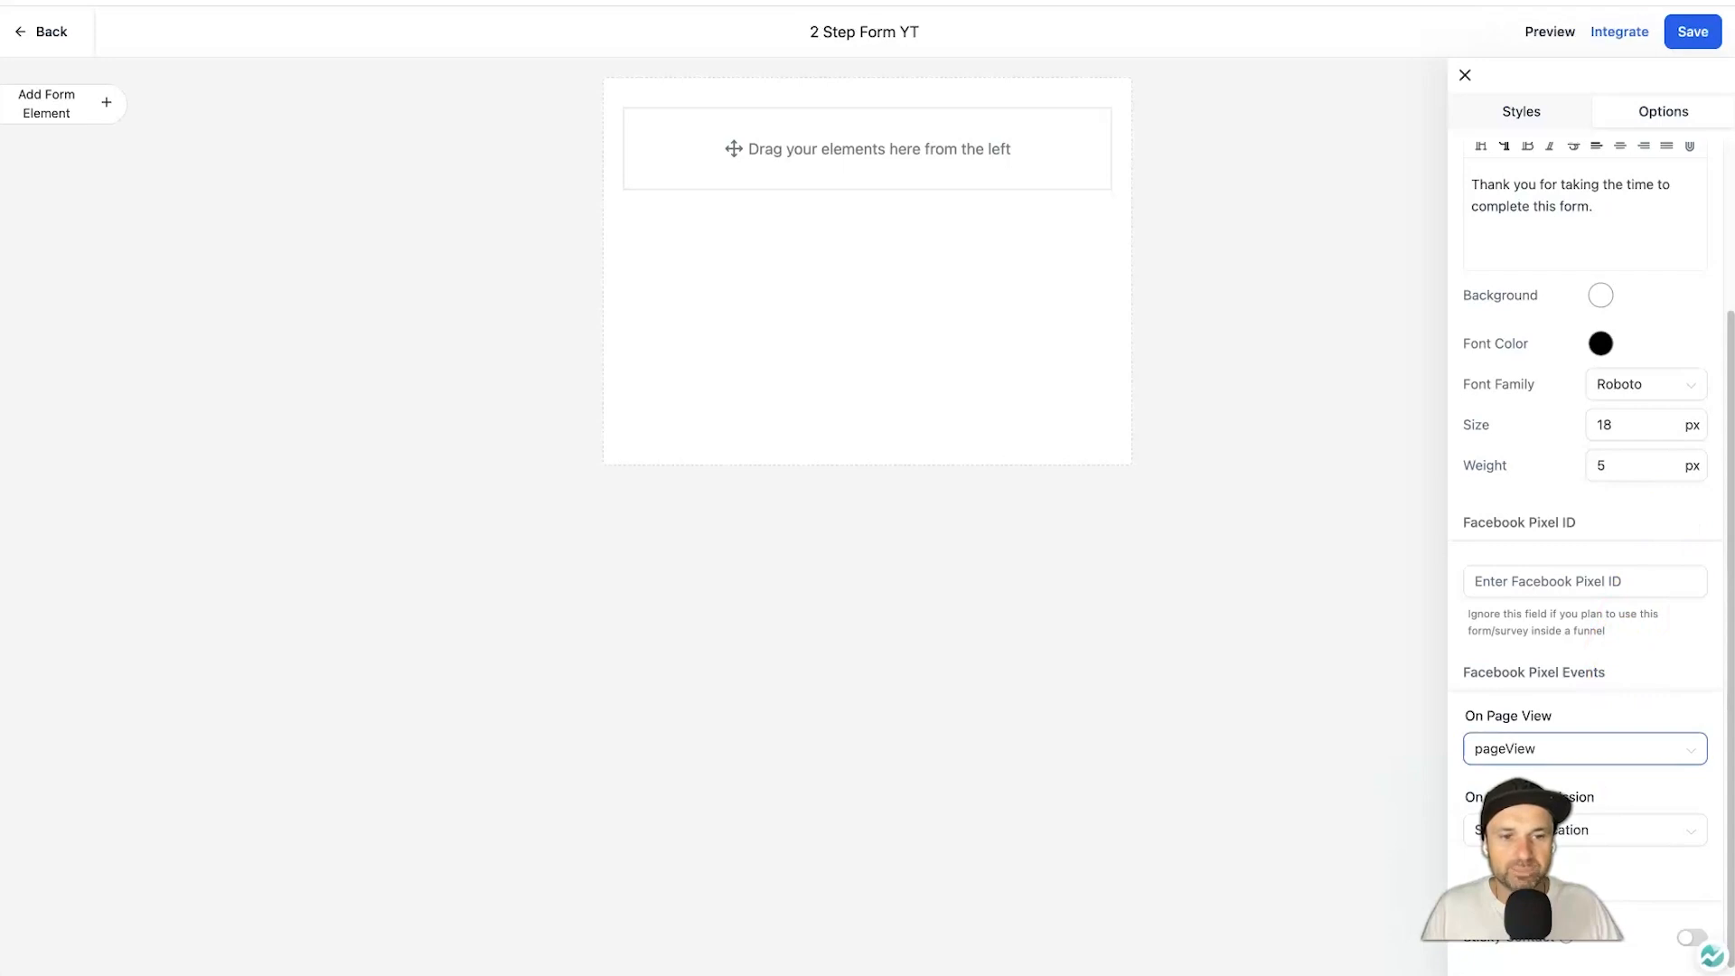
{"action": "mouse_move", "coordinate": [1568, 954]}
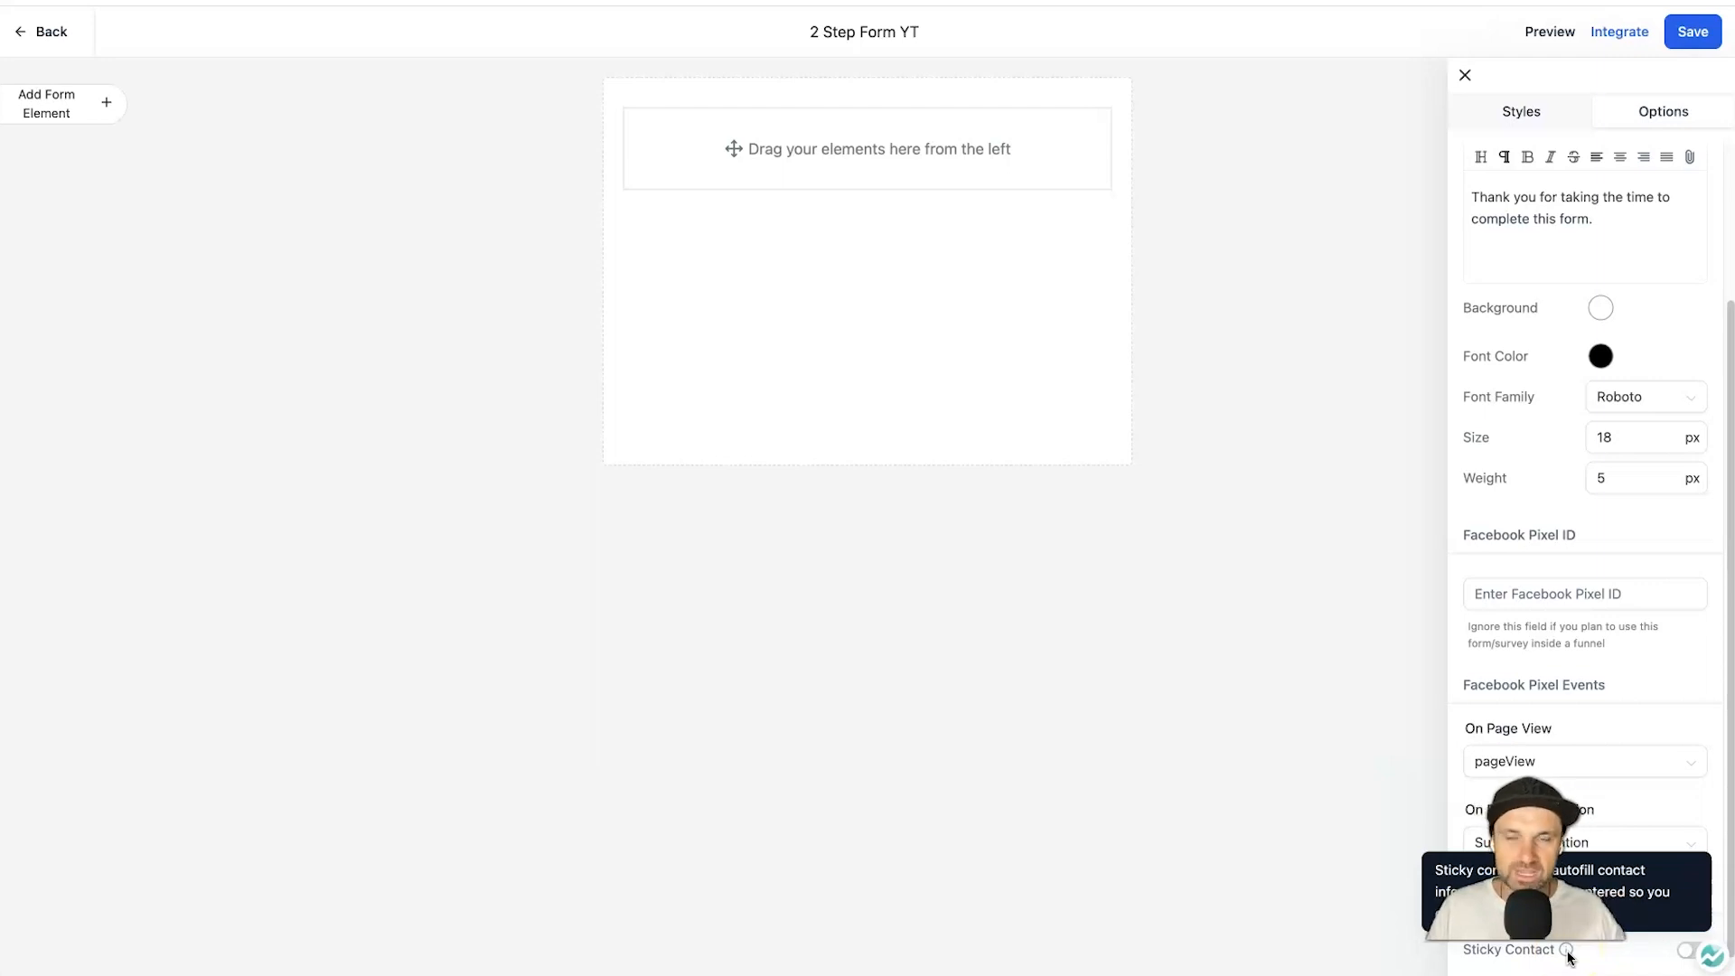
{"action": "left_click", "coordinate": [1684, 952]}
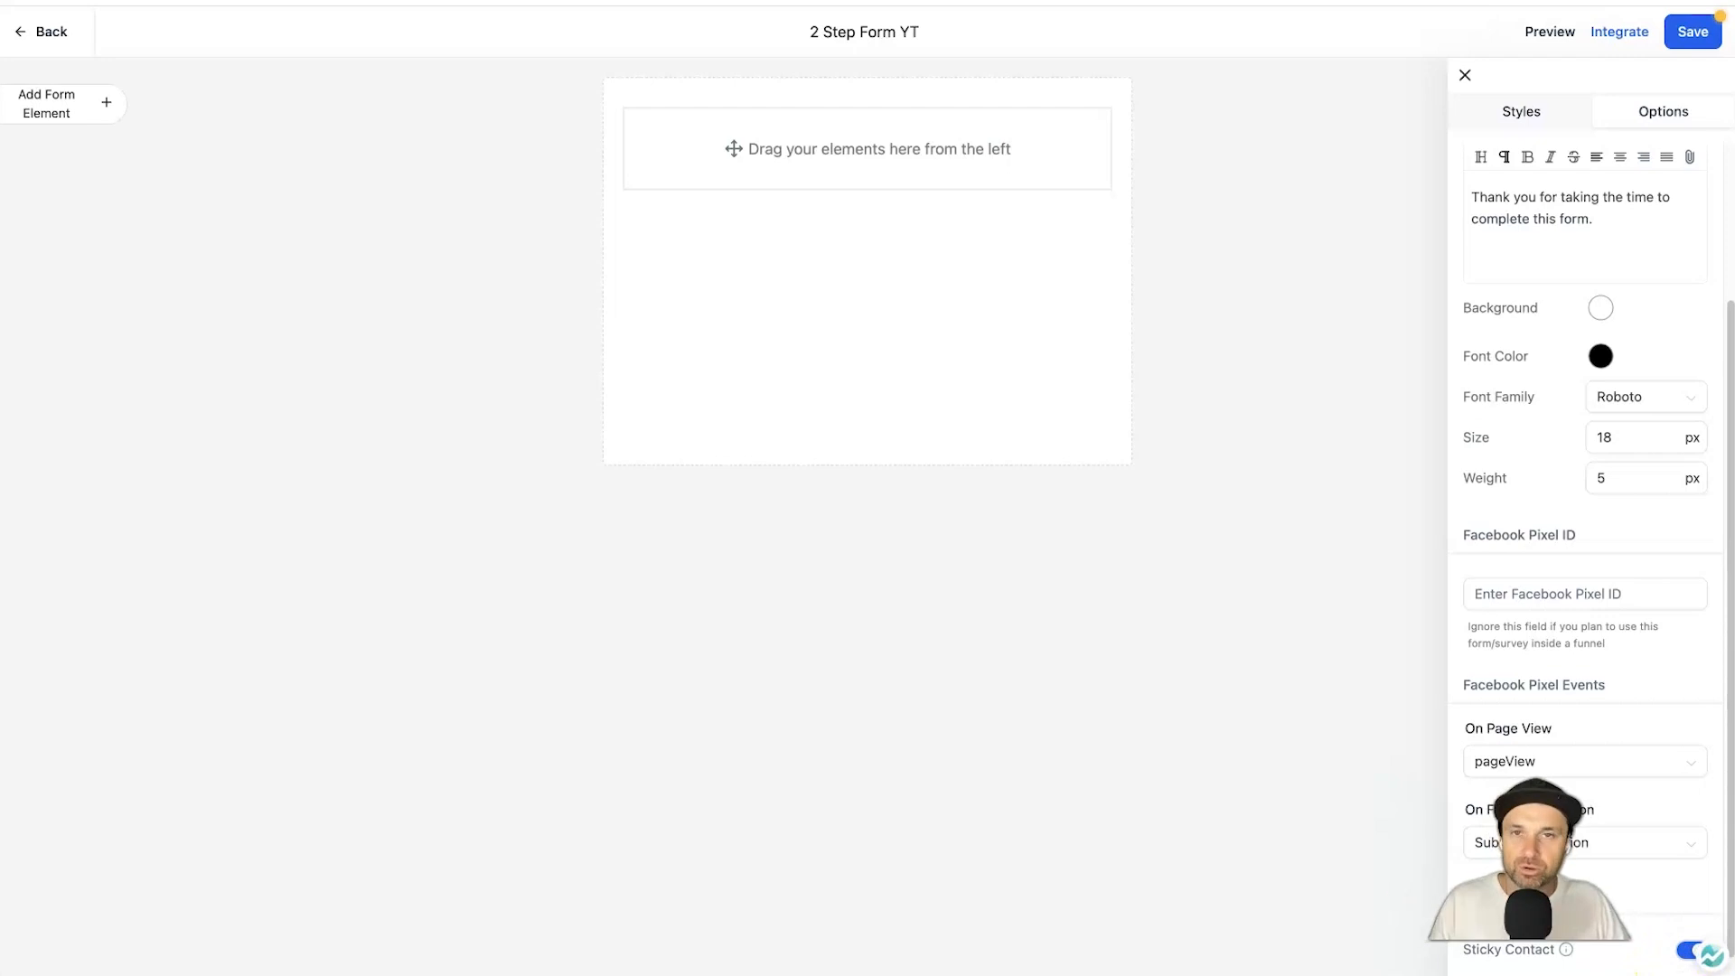
{"action": "left_click", "coordinate": [1704, 46]}
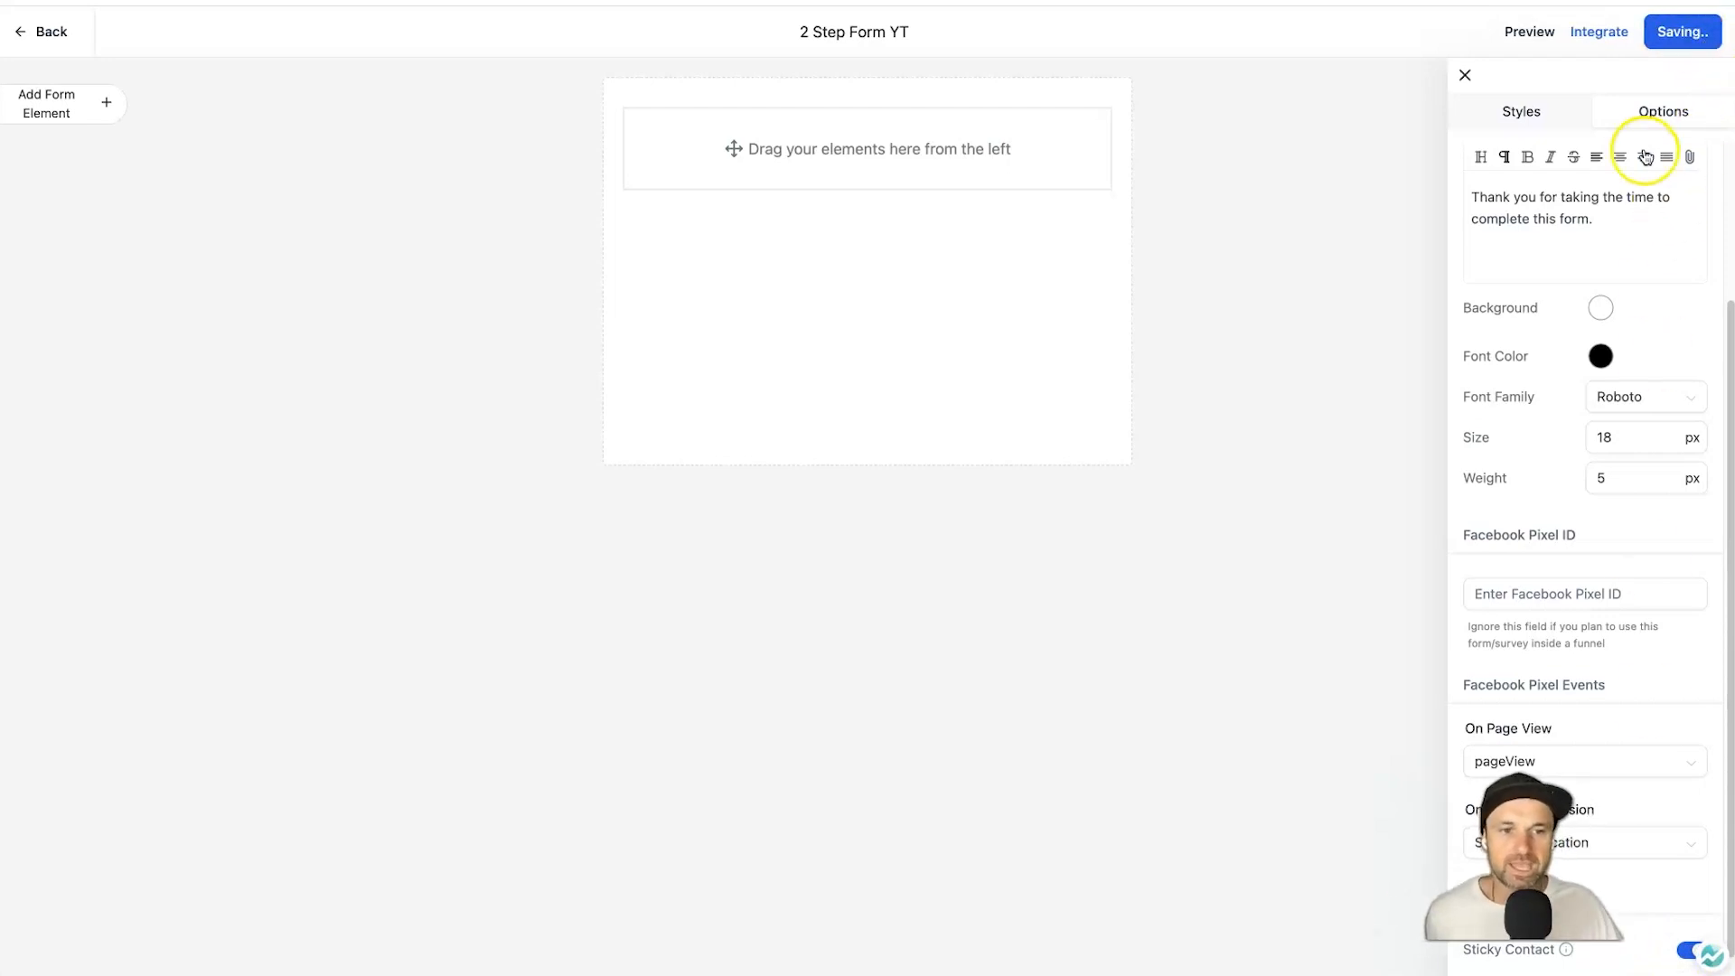
{"action": "left_click", "coordinate": [1465, 77]}
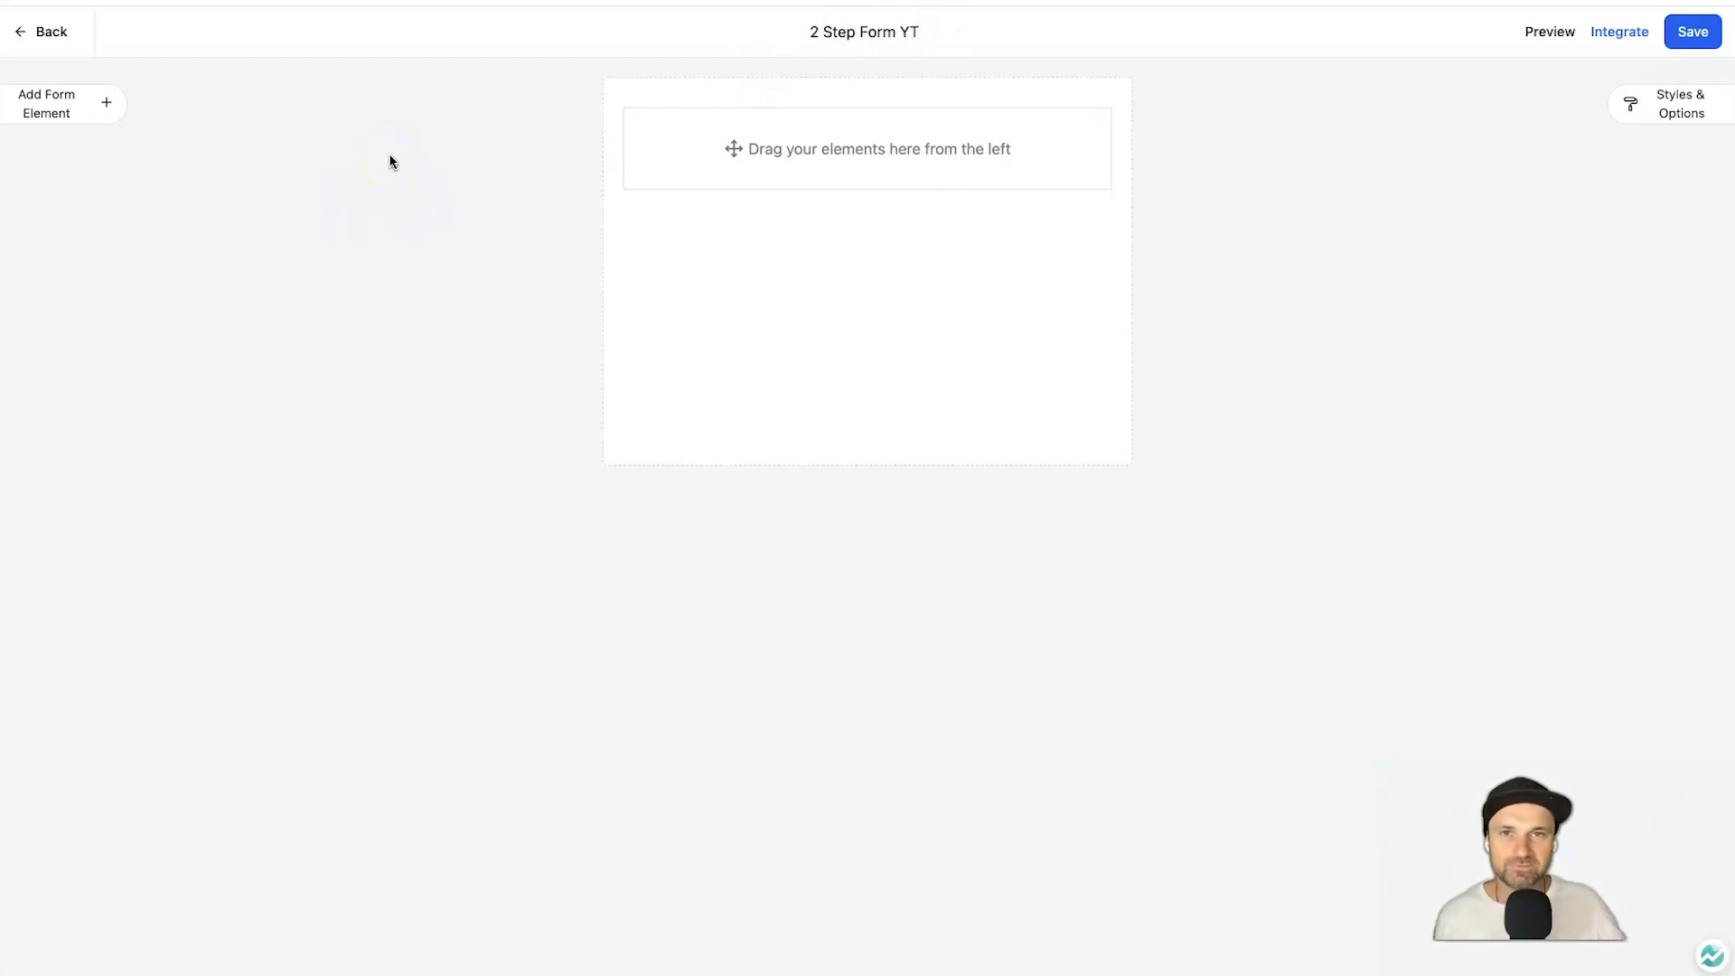
Drag a Full Name field and an Email field into the form.
{"action": "left_click", "coordinate": [31, 107]}
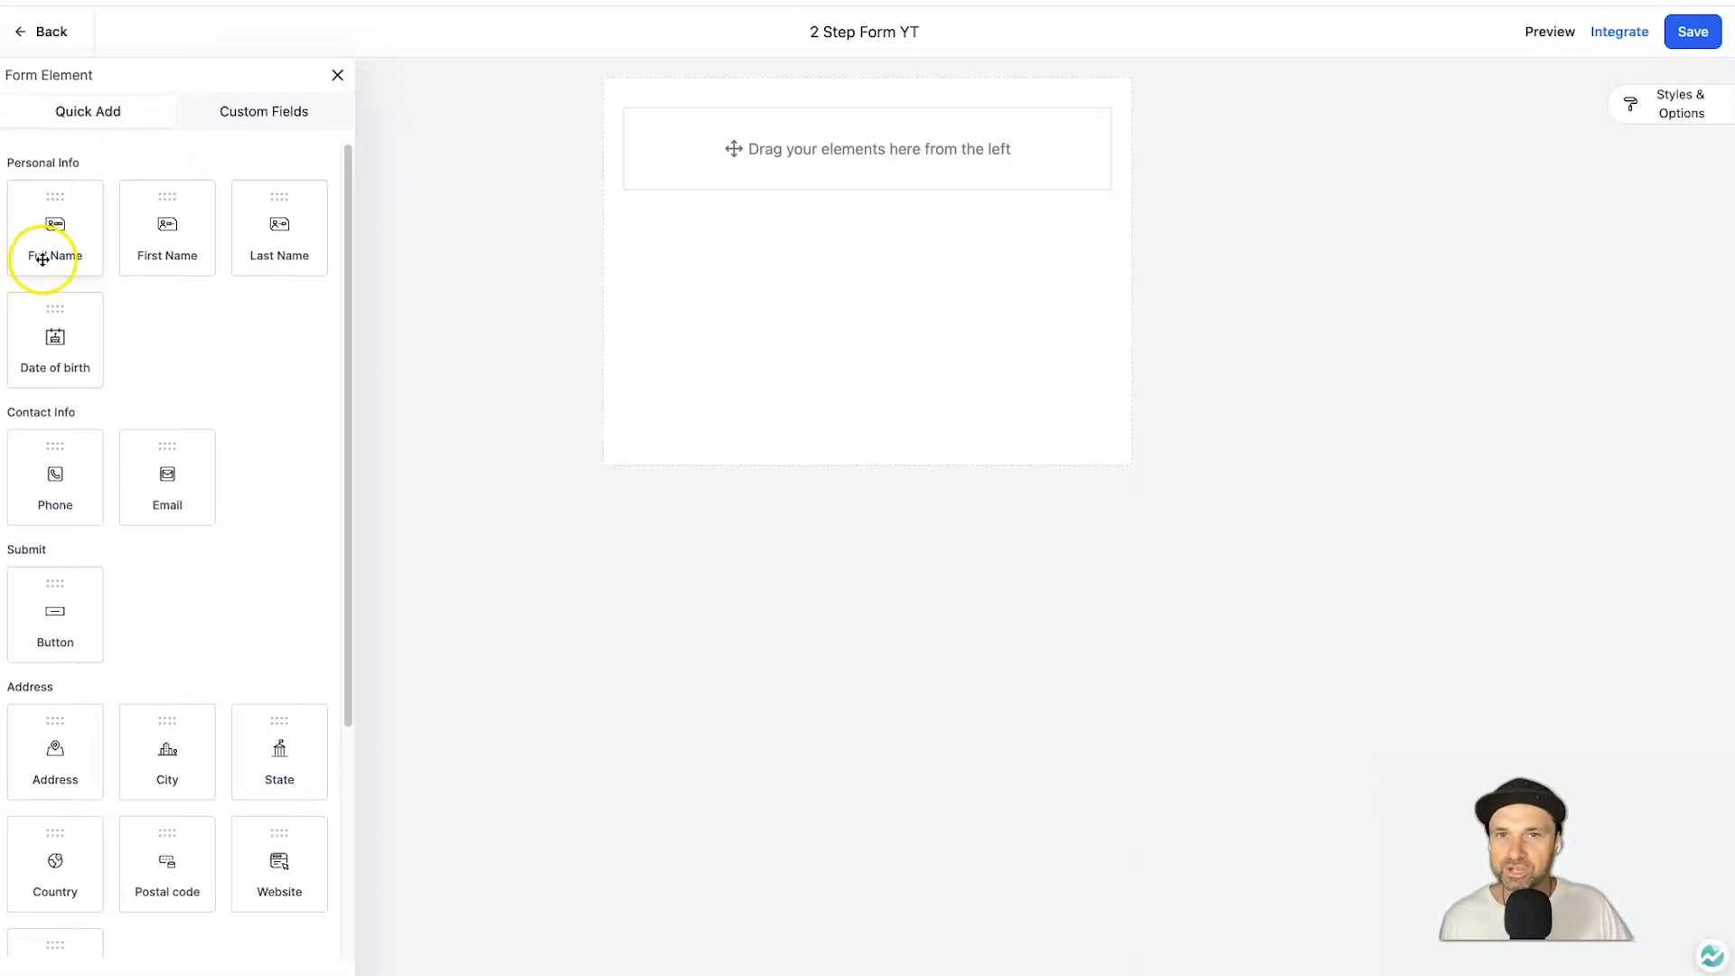
{"action": "left_click_drag", "start_coordinate": [55, 248], "coordinate": [810, 164]}
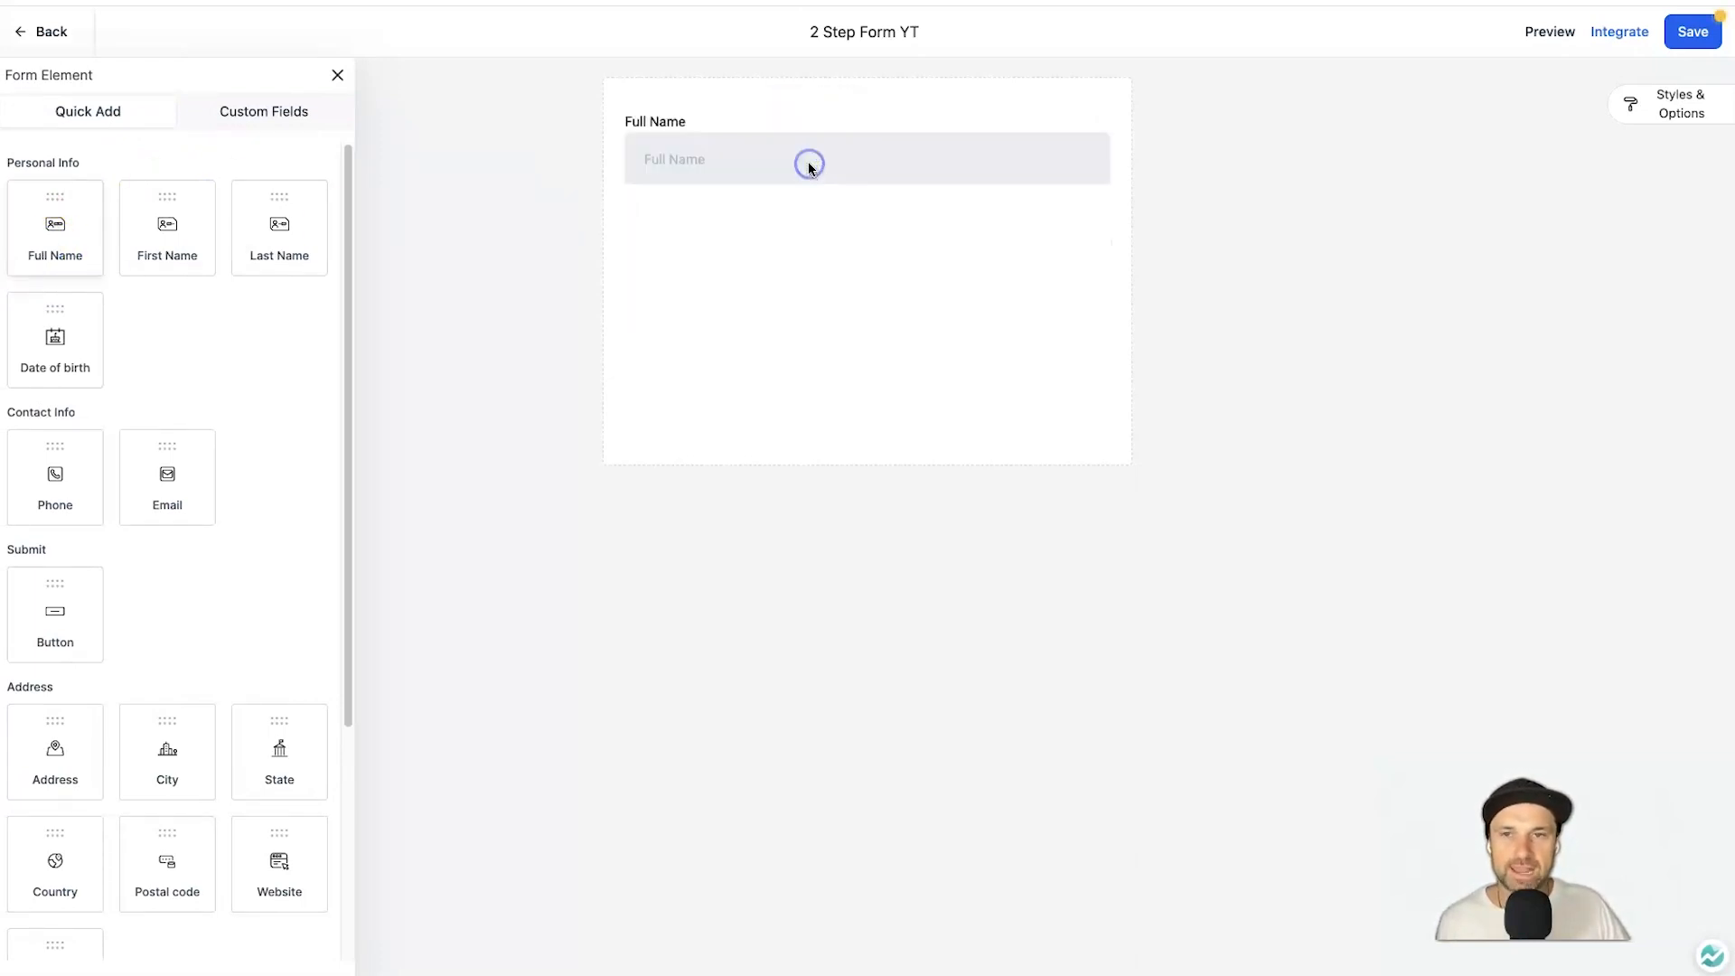
{"action": "left_click_drag", "start_coordinate": [143, 457], "coordinate": [711, 193]}
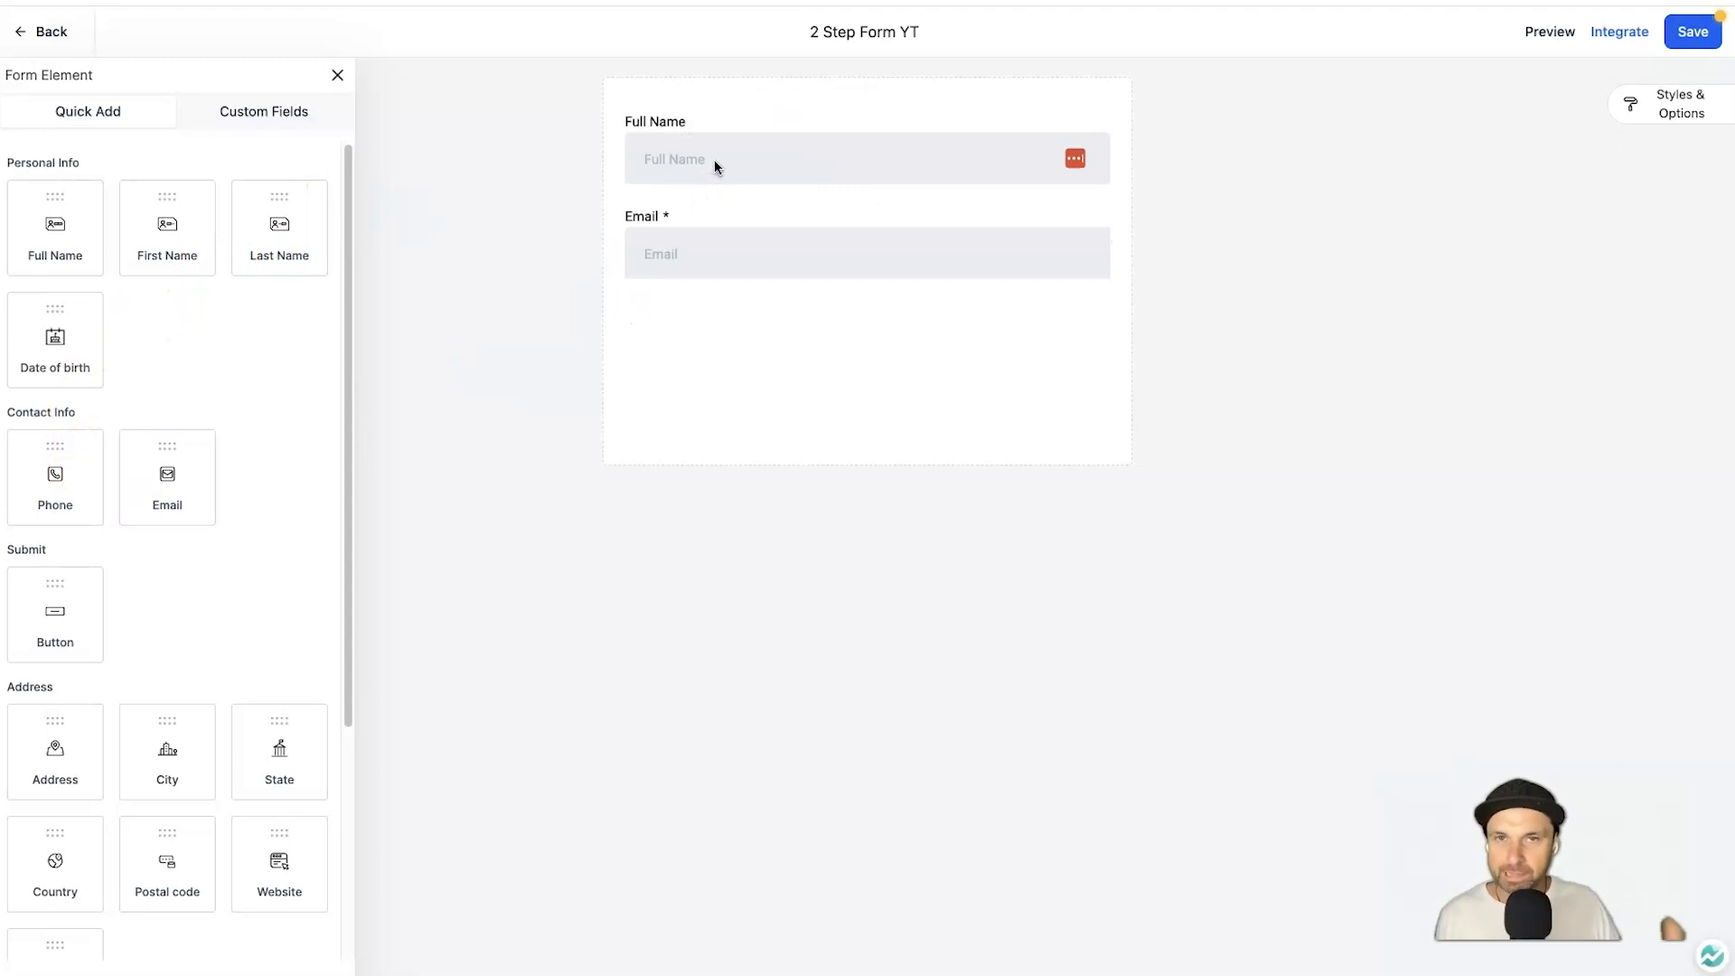
{"action": "left_click_drag", "start_coordinate": [79, 624], "coordinate": [144, 767]}
{"action": "scroll", "coordinate": [78, 701], "scroll_direction": "down", "scroll_amount": 4}
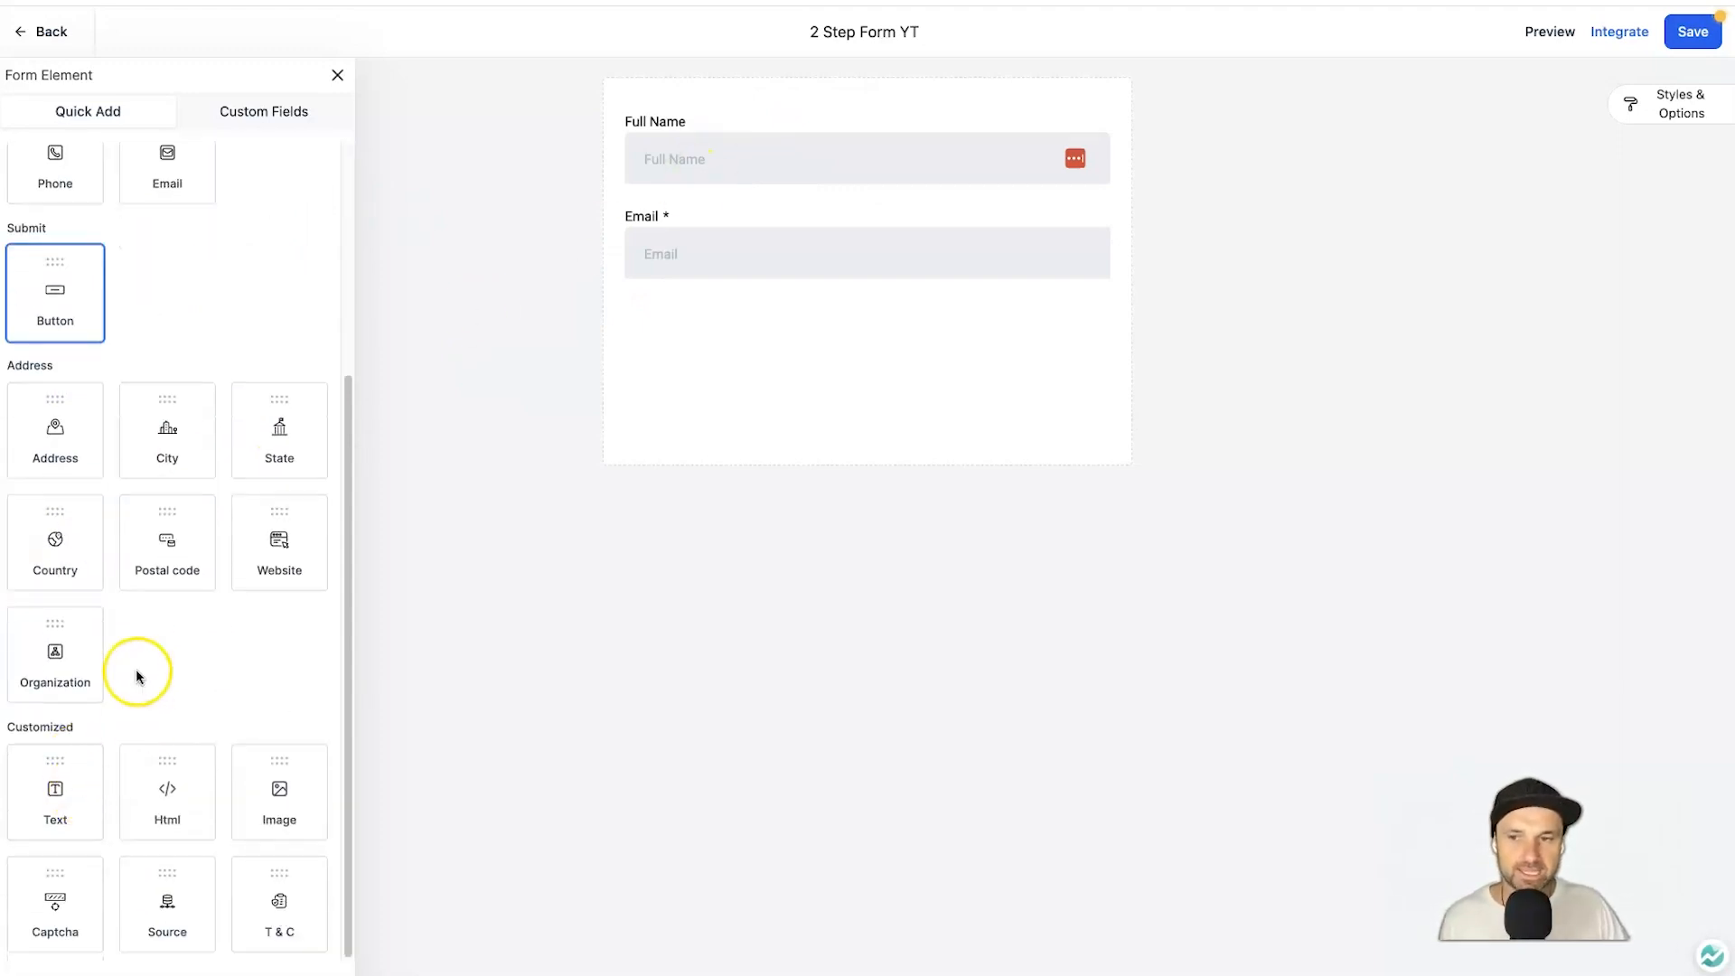
{"action": "scroll", "coordinate": [211, 589], "scroll_direction": "up", "scroll_amount": 4}
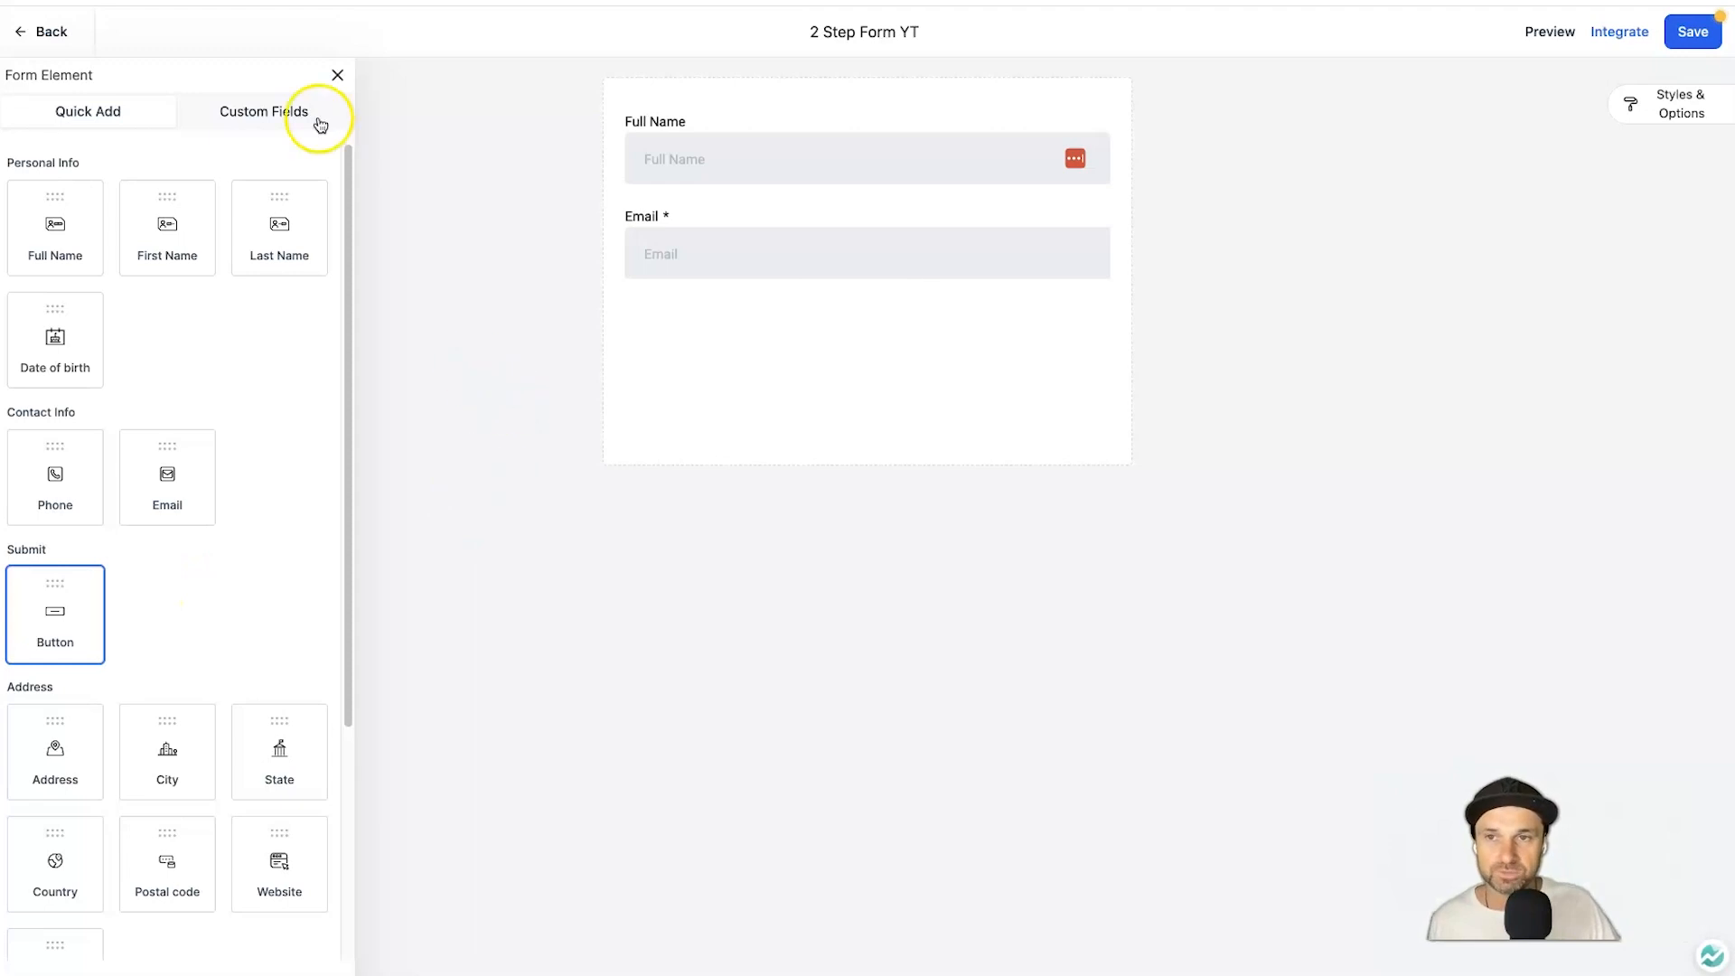
Add a submit Button to the form and position it below the Email field.
{"action": "left_click", "coordinate": [285, 109]}
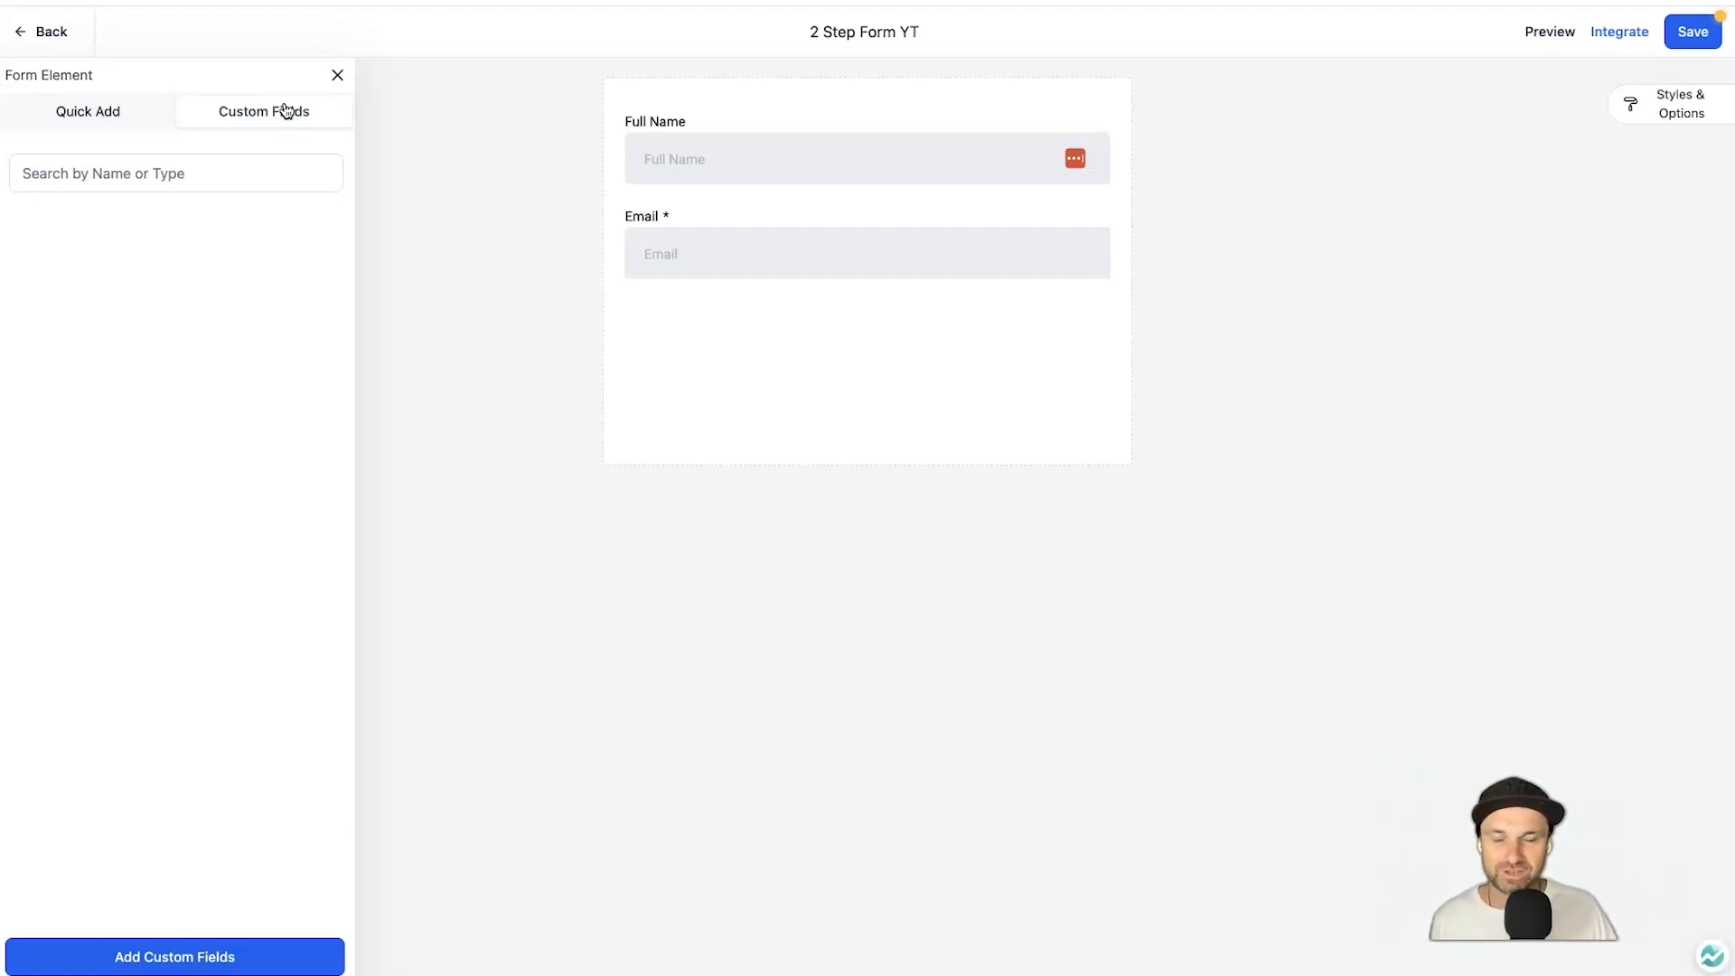
{"action": "left_click", "coordinate": [125, 113]}
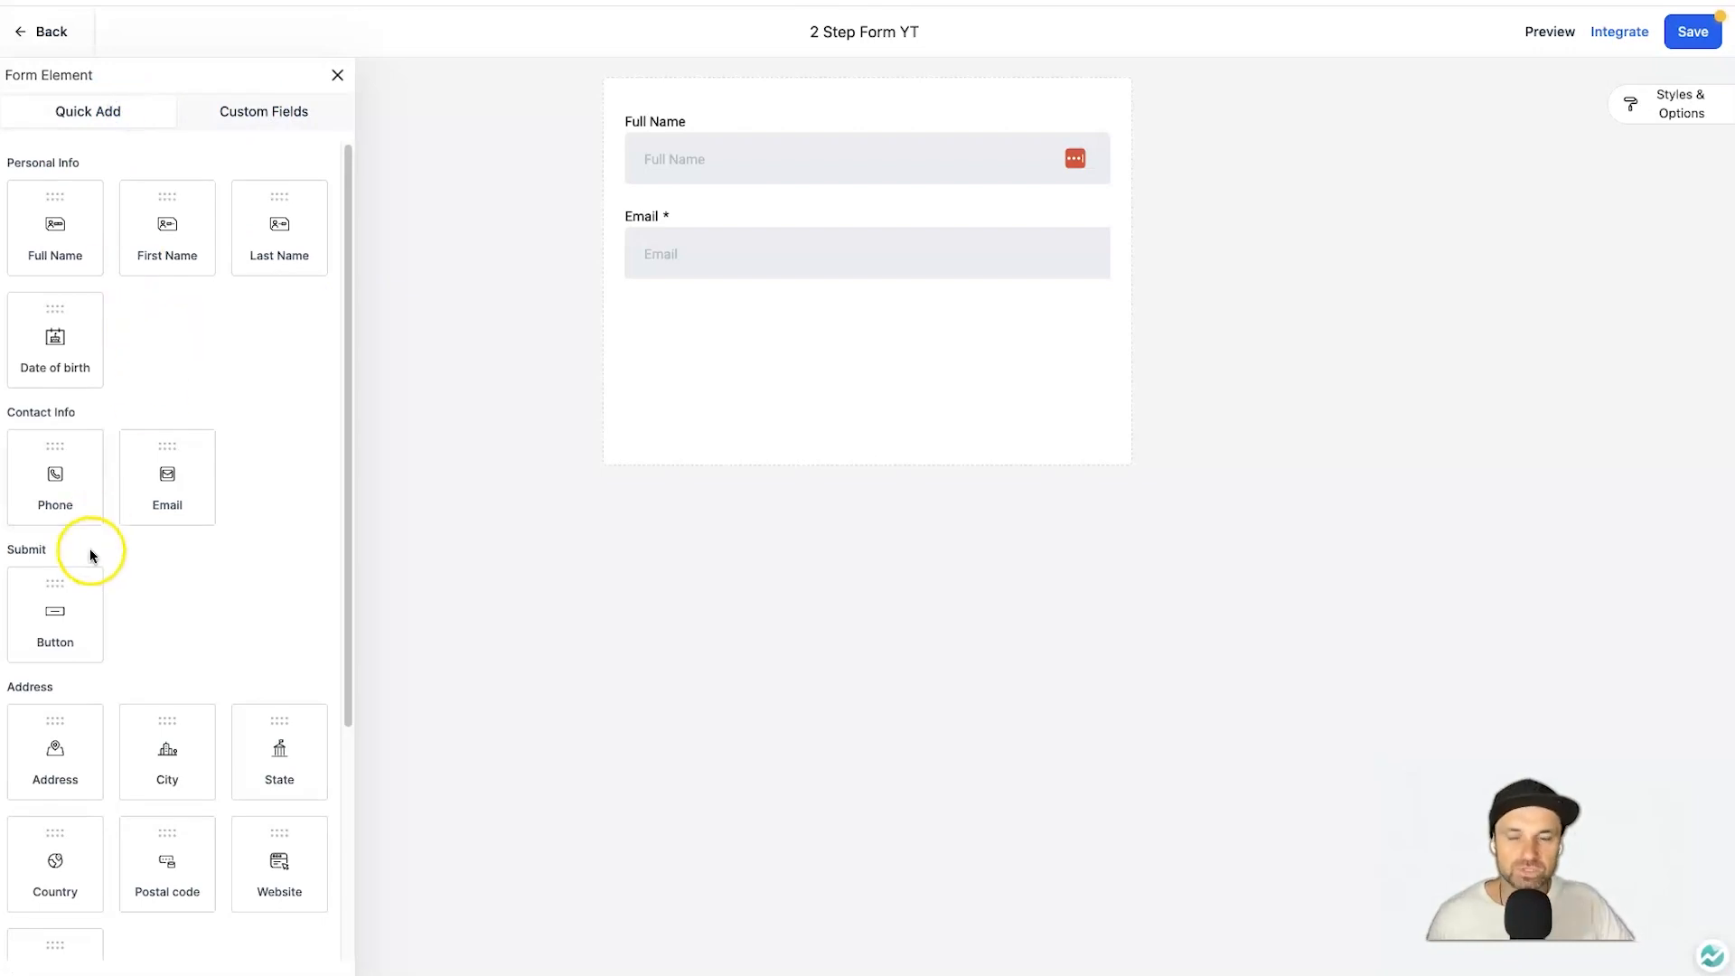
{"action": "left_click_drag", "start_coordinate": [90, 581], "coordinate": [693, 375]}
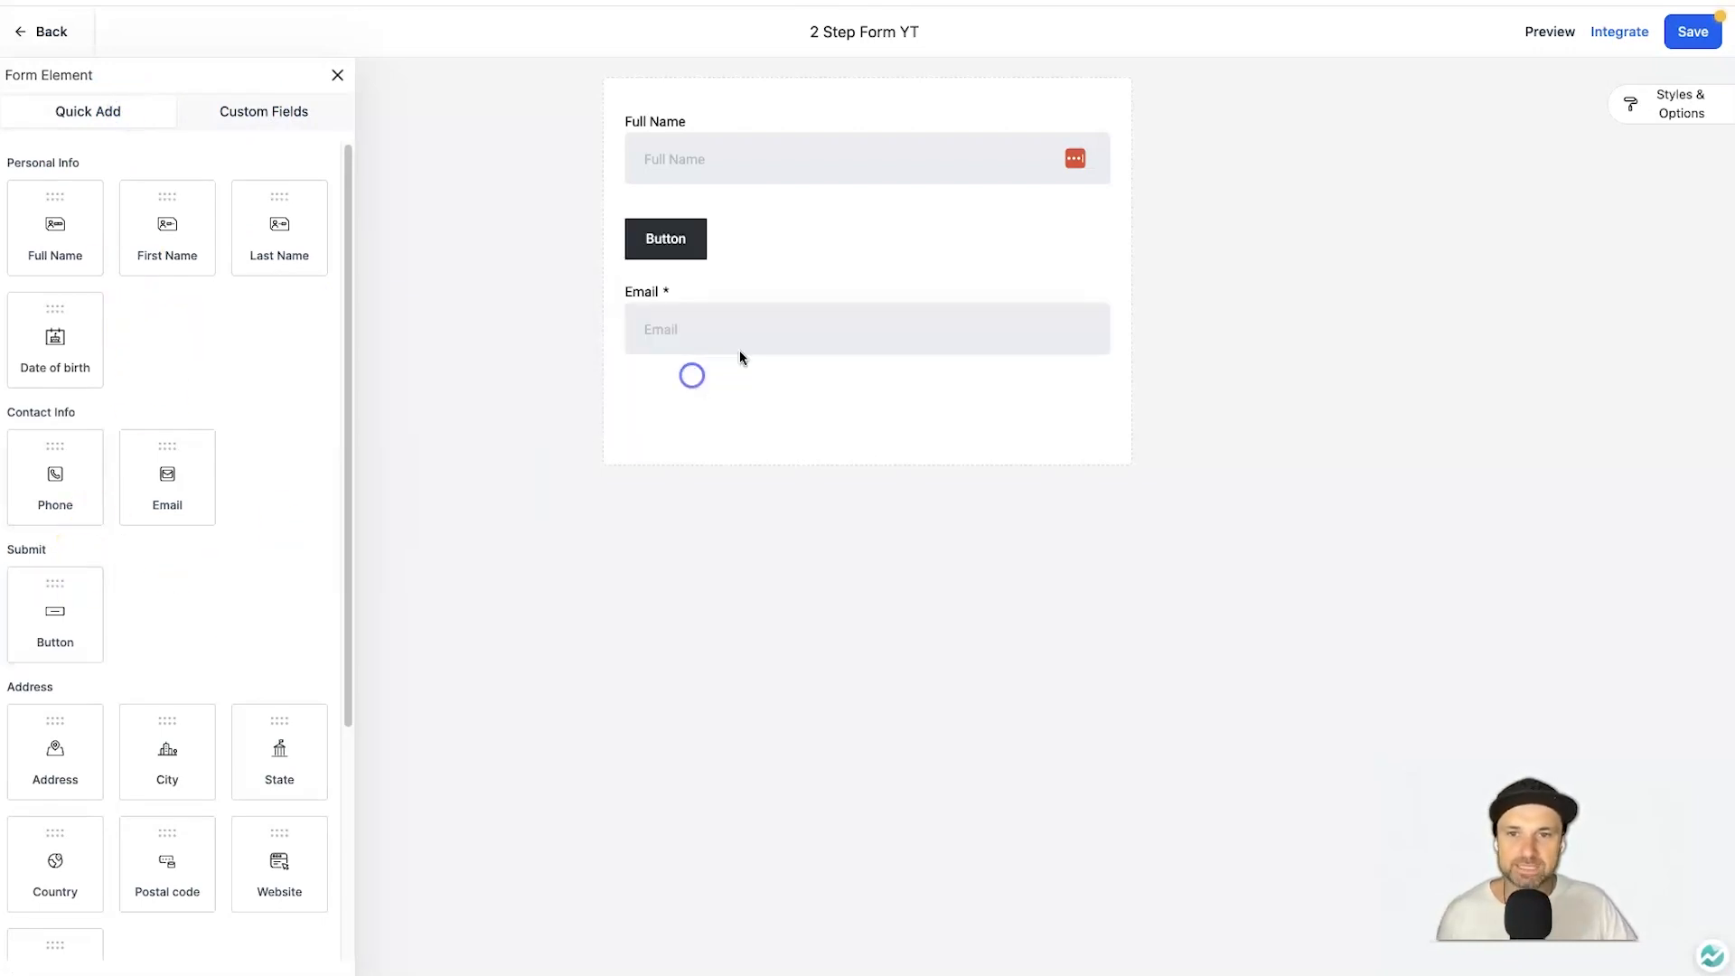
{"action": "left_click_drag", "start_coordinate": [736, 240], "coordinate": [725, 341]}
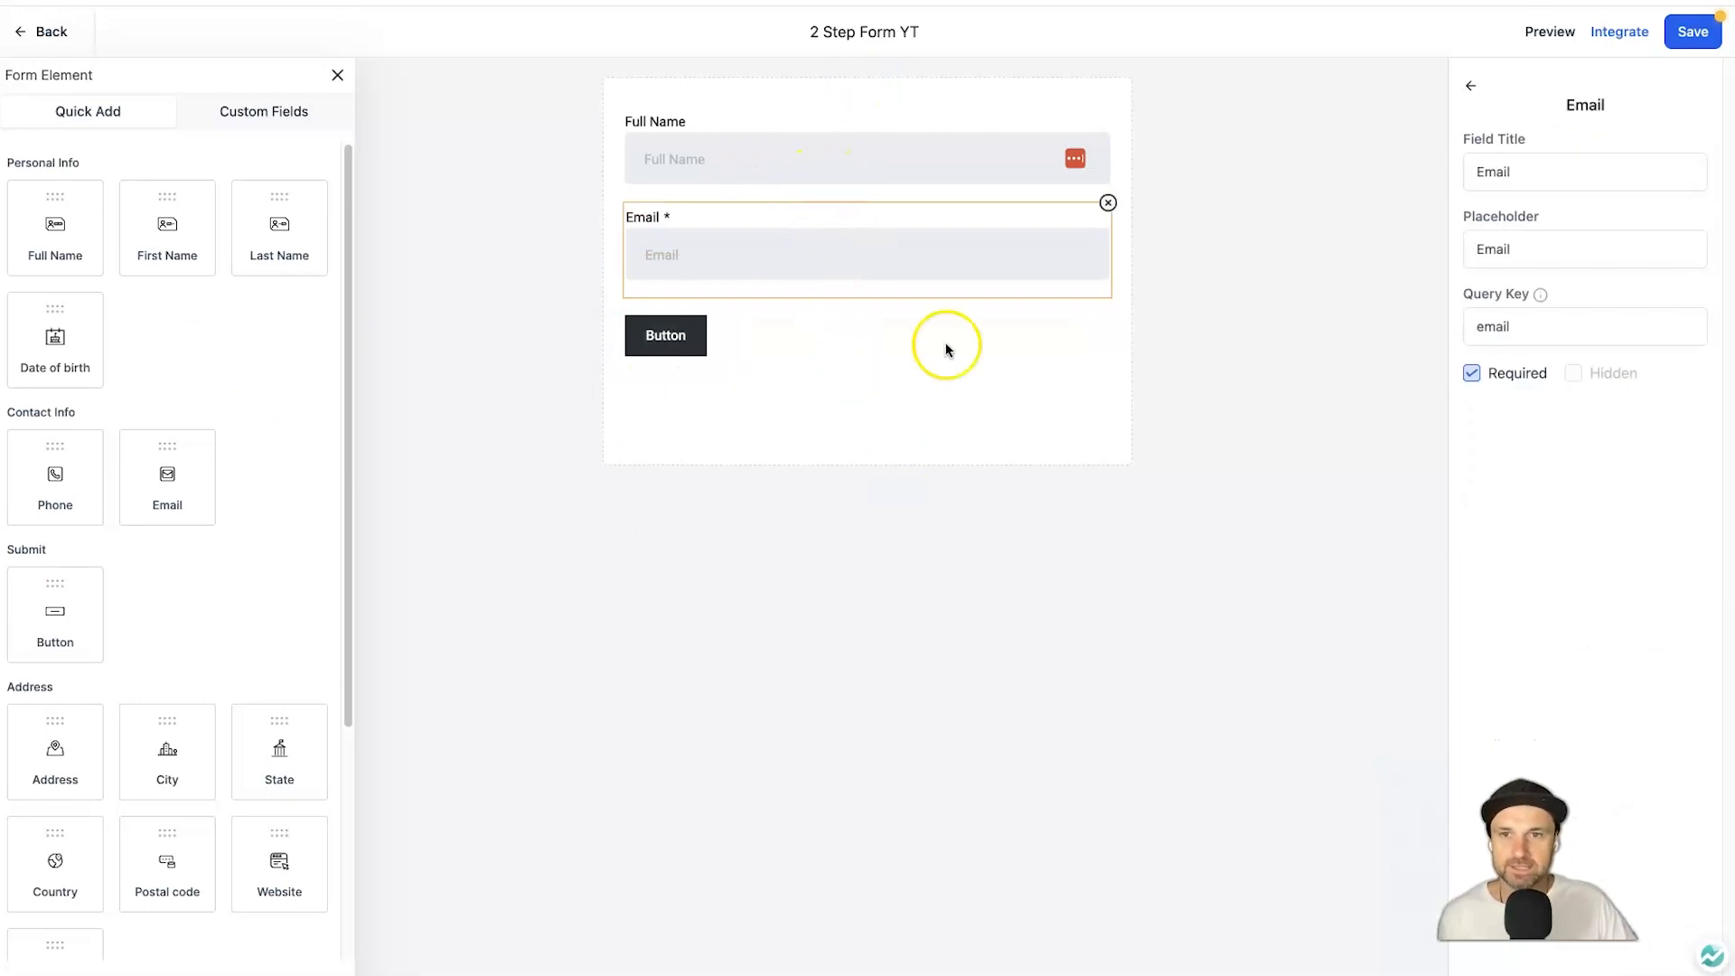
{"action": "left_click", "coordinate": [416, 261]}
{"action": "left_click_drag", "start_coordinate": [58, 674], "coordinate": [141, 774]}
{"action": "left_click", "coordinate": [203, 623]}
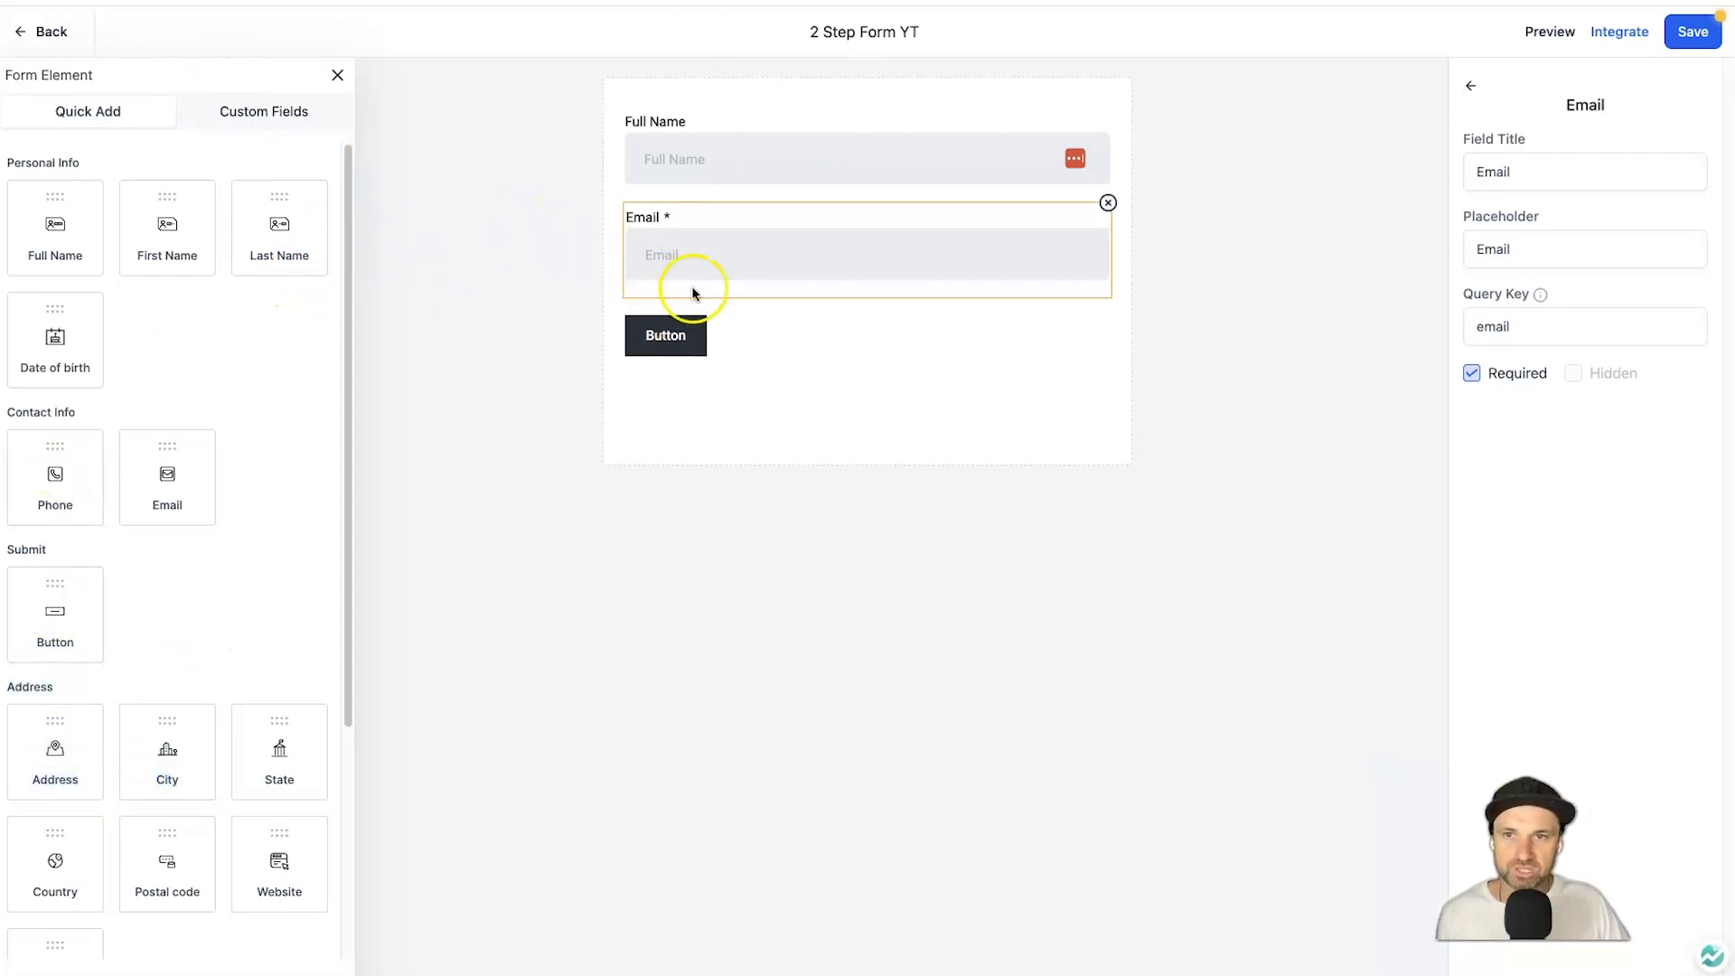
{"action": "left_click", "coordinate": [334, 76]}
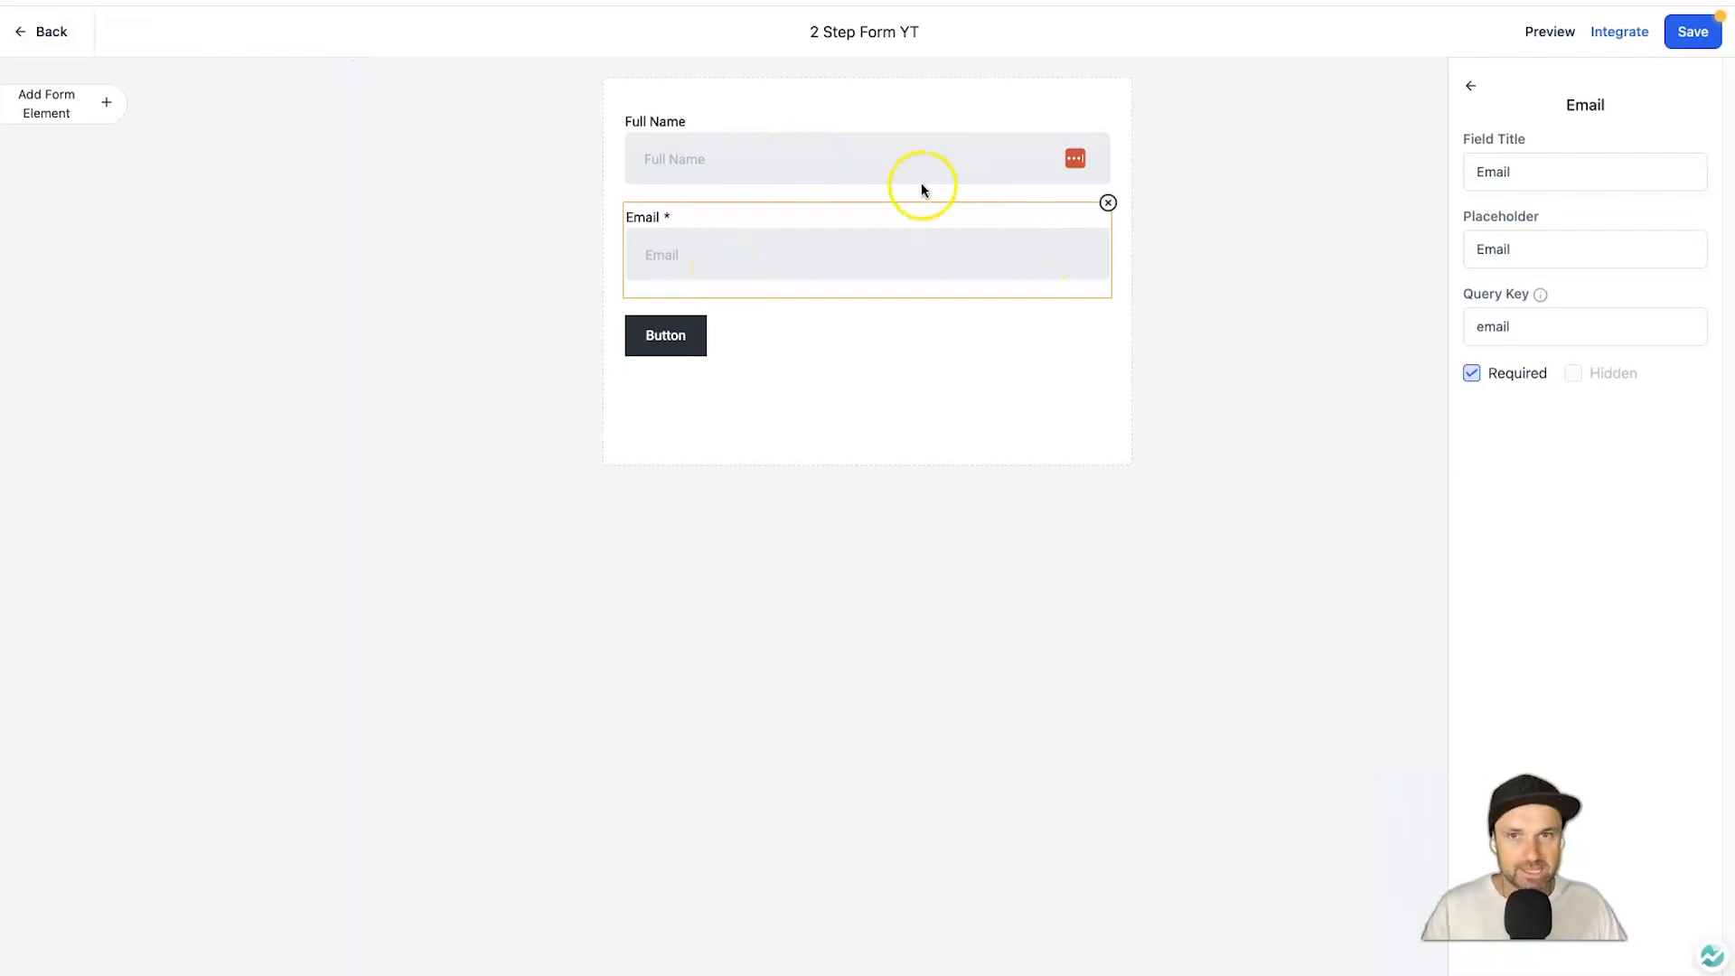
{"action": "left_click", "coordinate": [974, 365]}
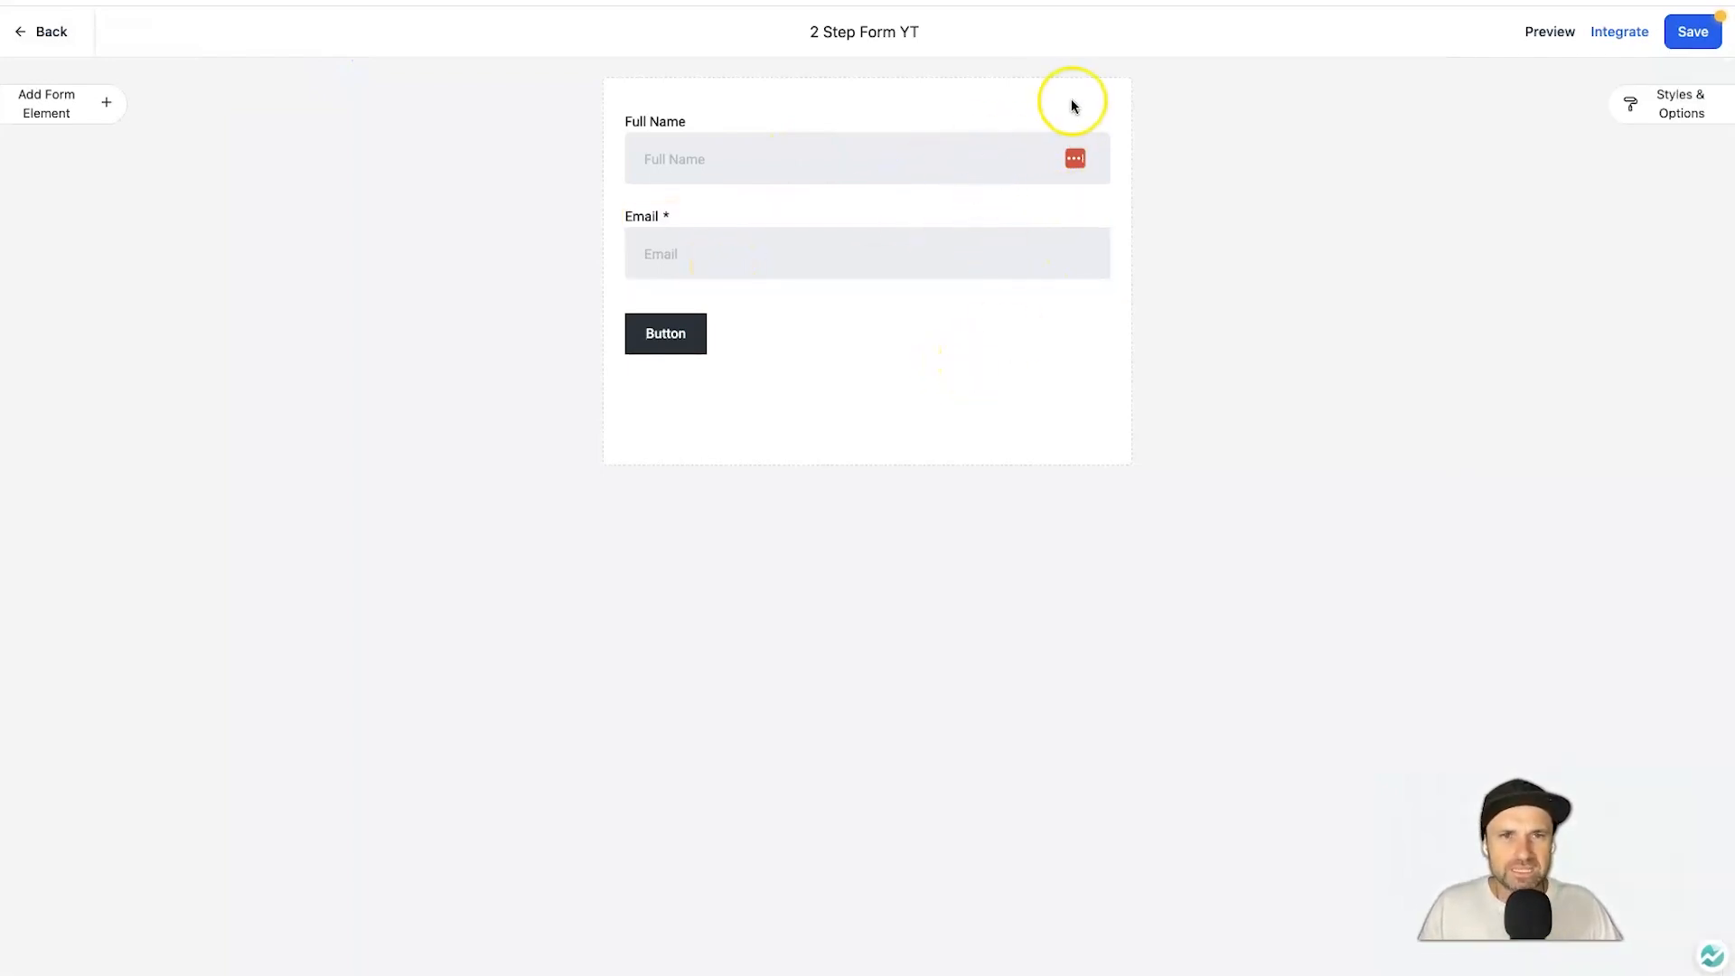
Turn off Show Label so only Full Name and Email placeholders remain, then select the Button.
{"action": "left_click", "coordinate": [1624, 107]}
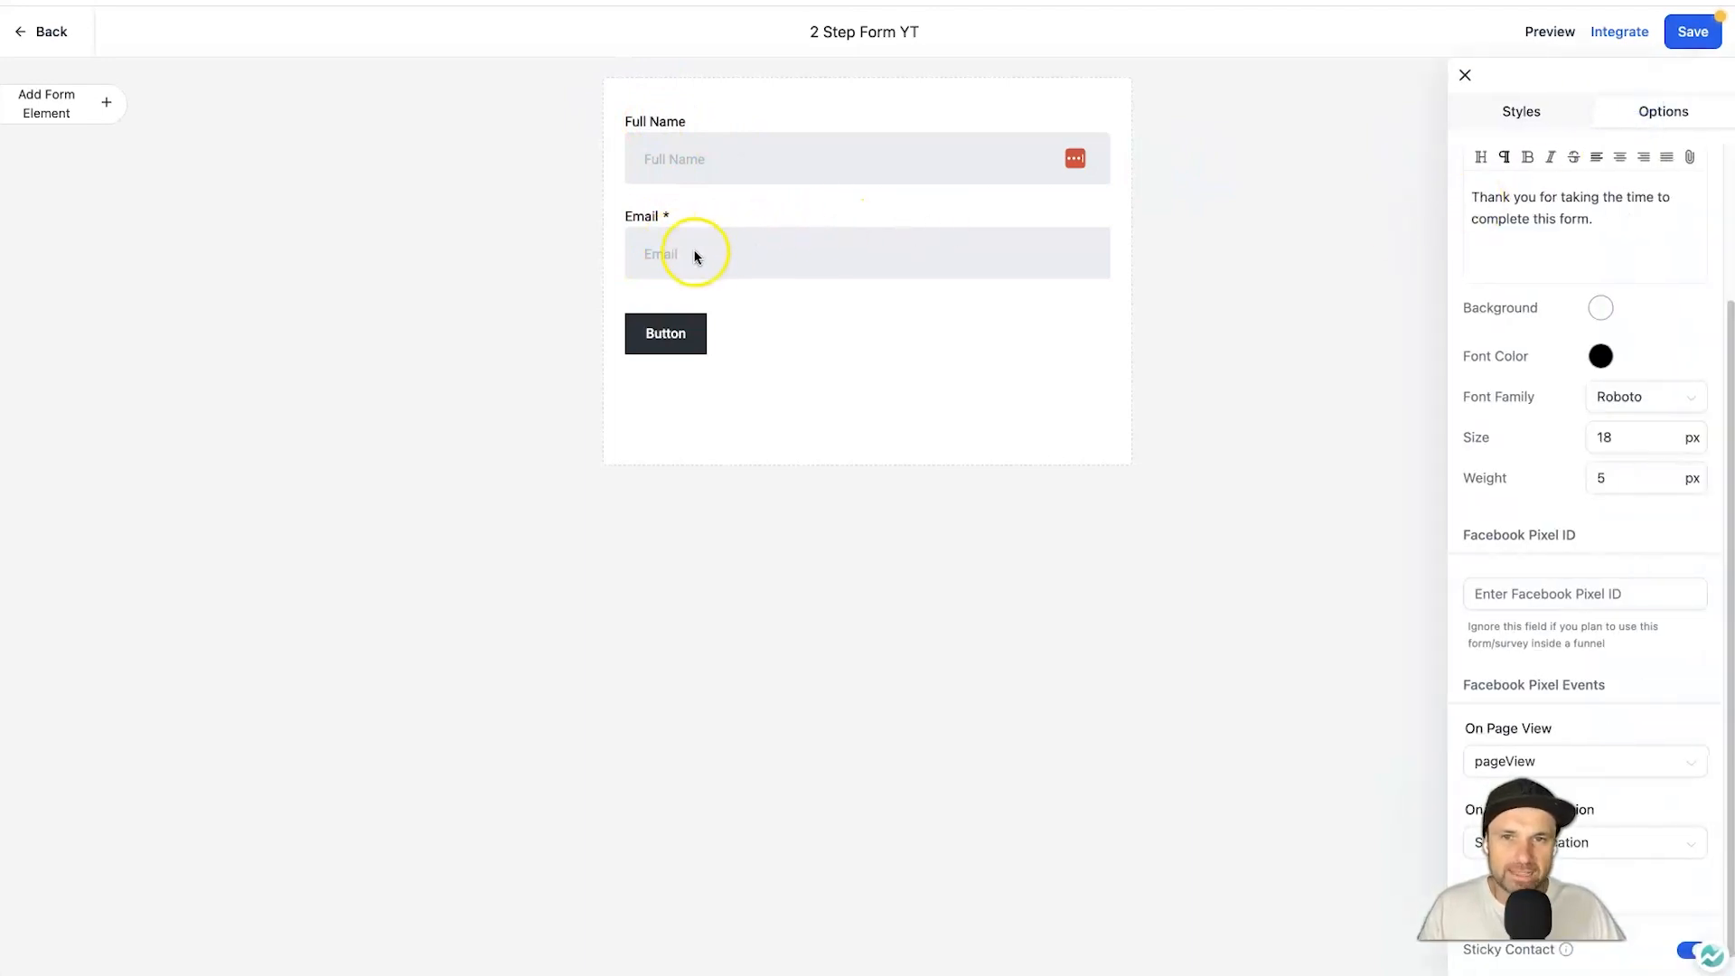
{"action": "left_click", "coordinate": [1495, 113]}
{"action": "left_click", "coordinate": [1464, 75]}
{"action": "left_click", "coordinate": [1664, 104]}
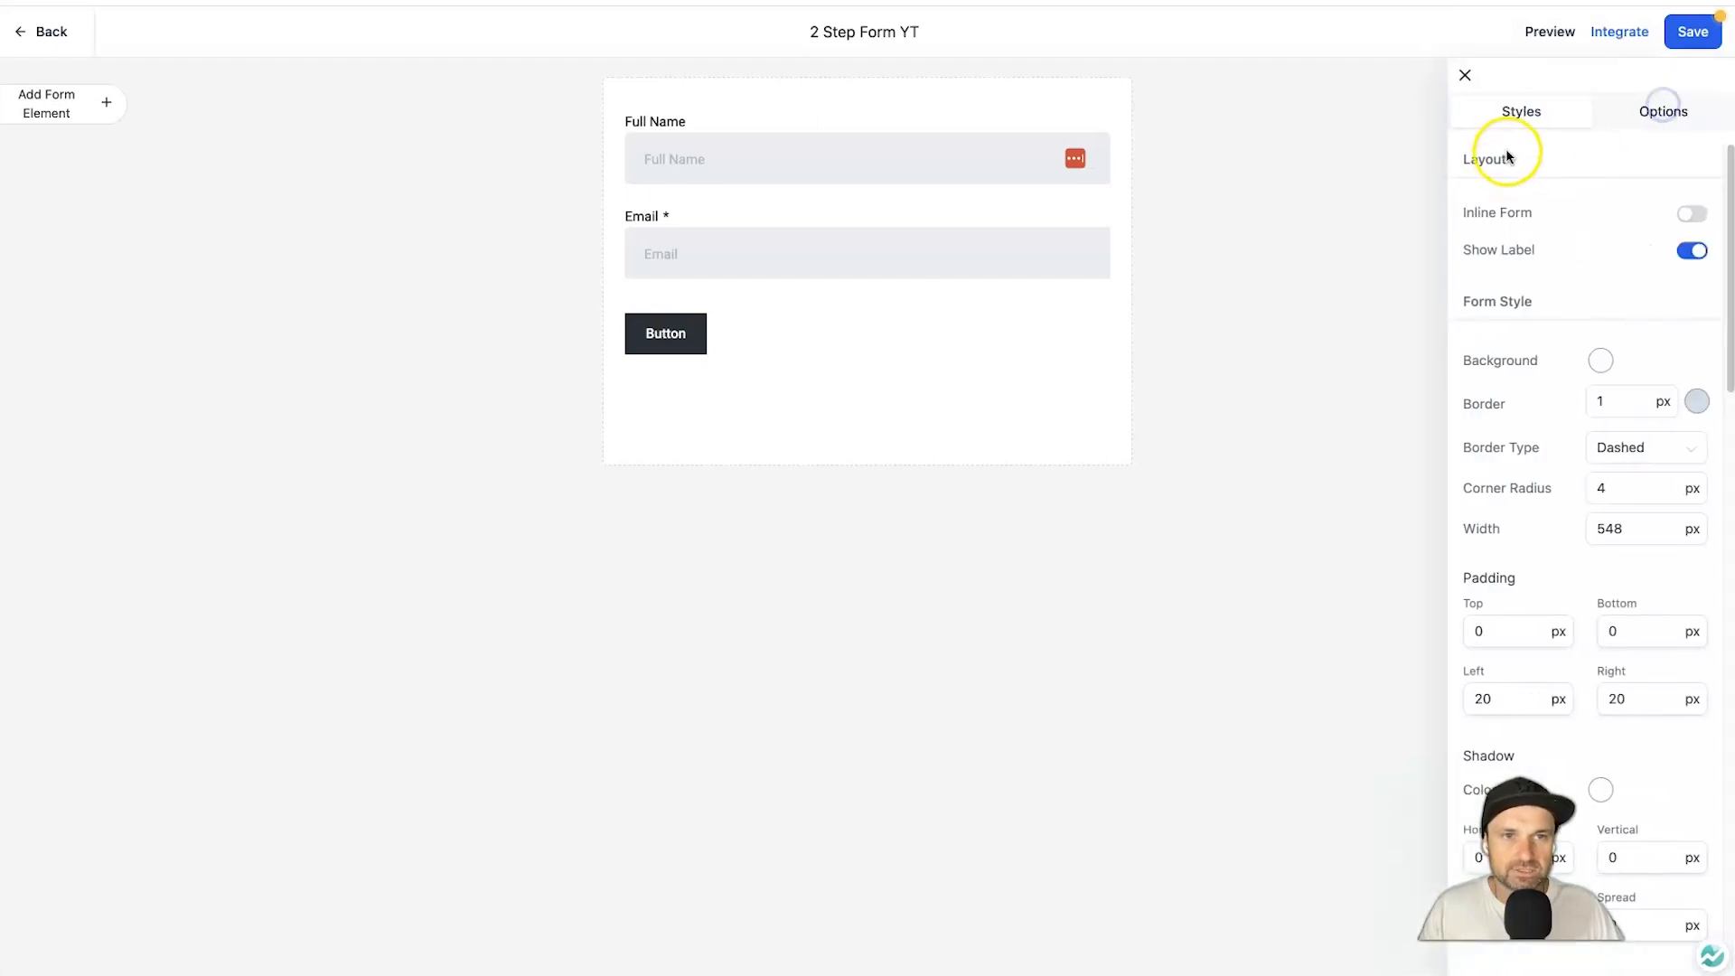
{"action": "left_click", "coordinate": [1691, 251]}
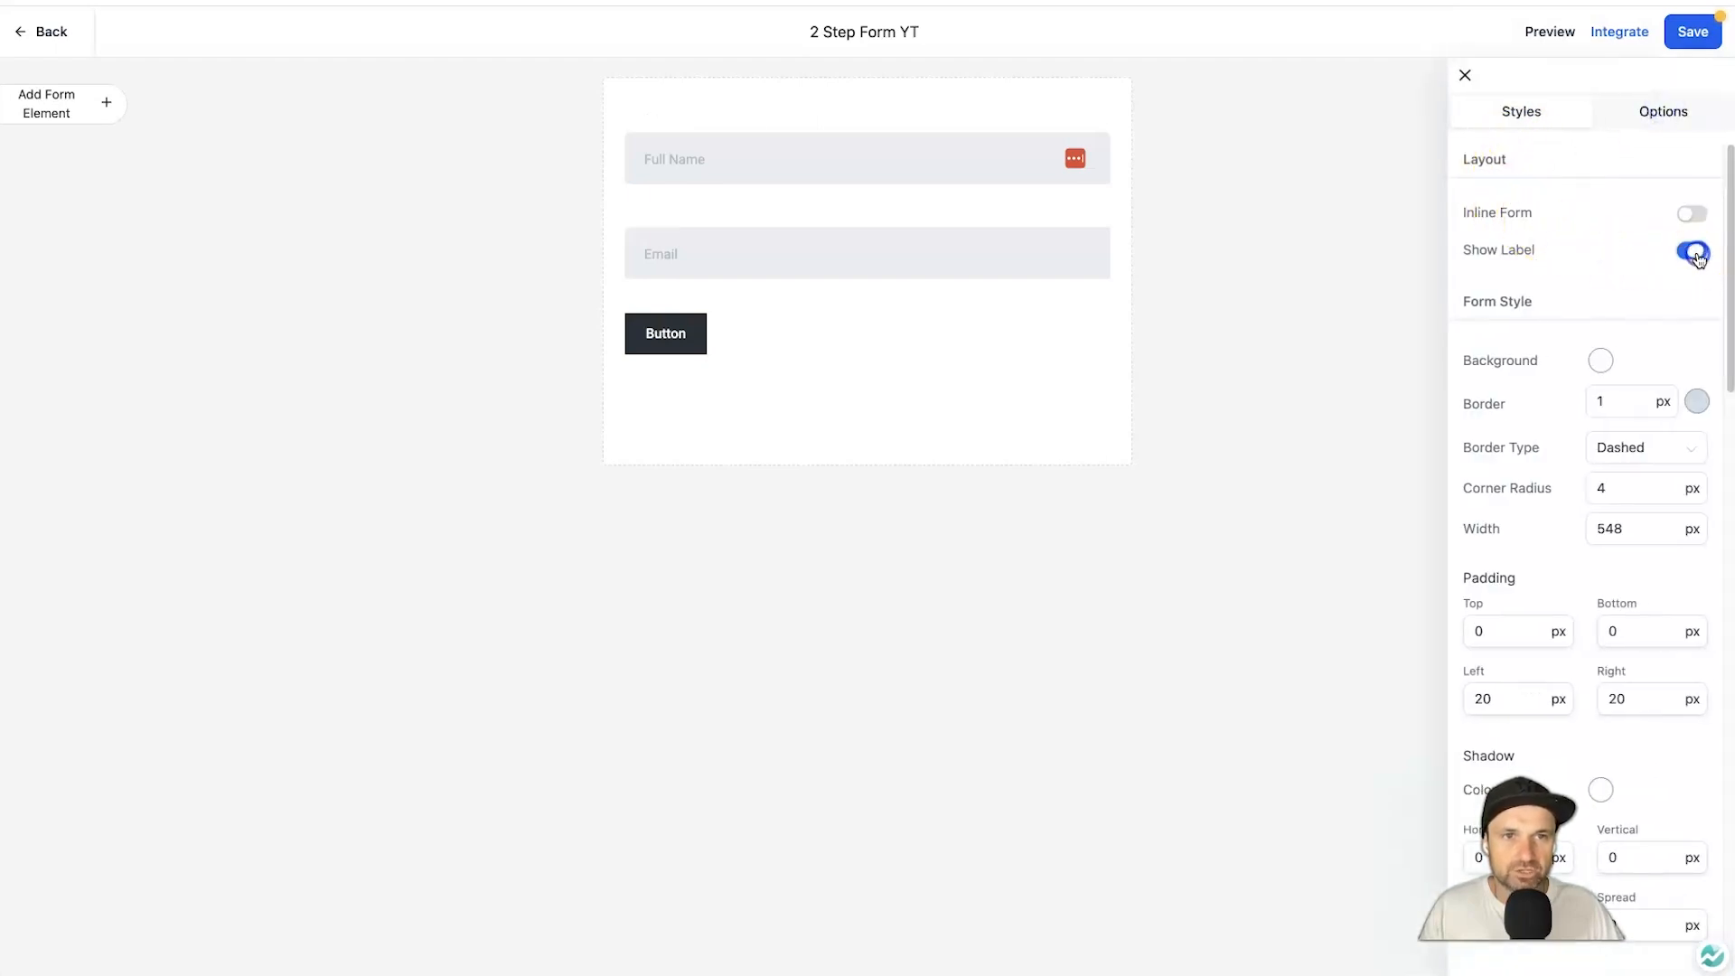
{"action": "left_click", "coordinate": [1464, 77]}
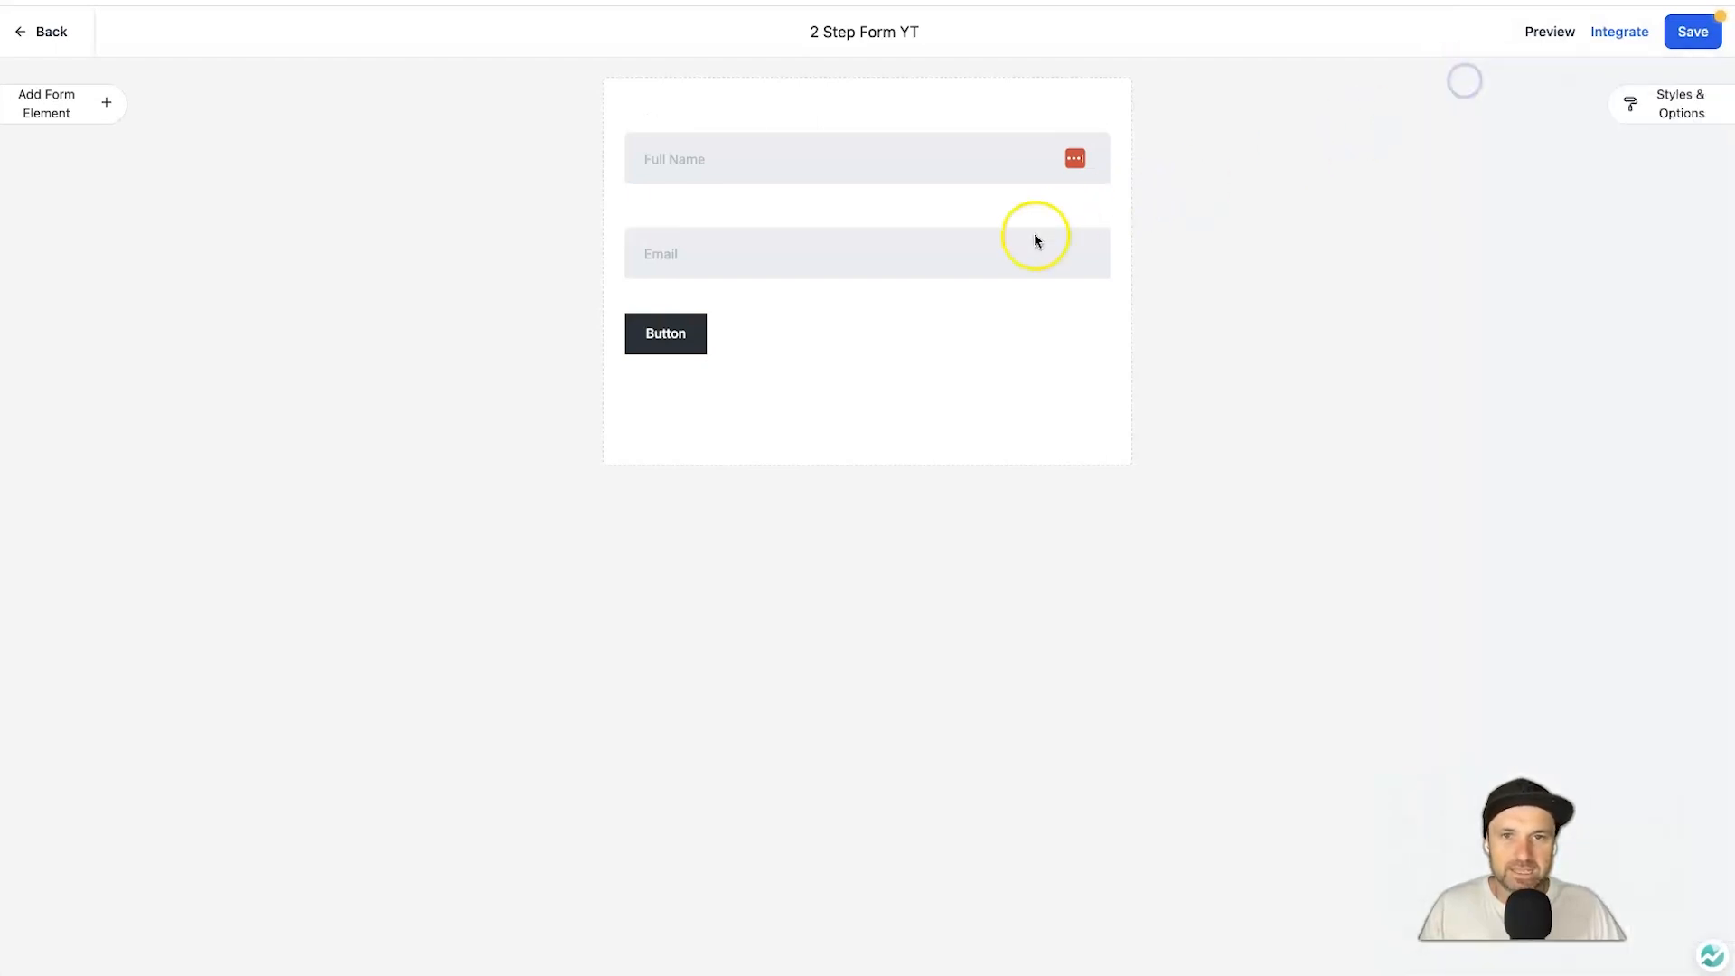
{"action": "left_click", "coordinate": [682, 346]}
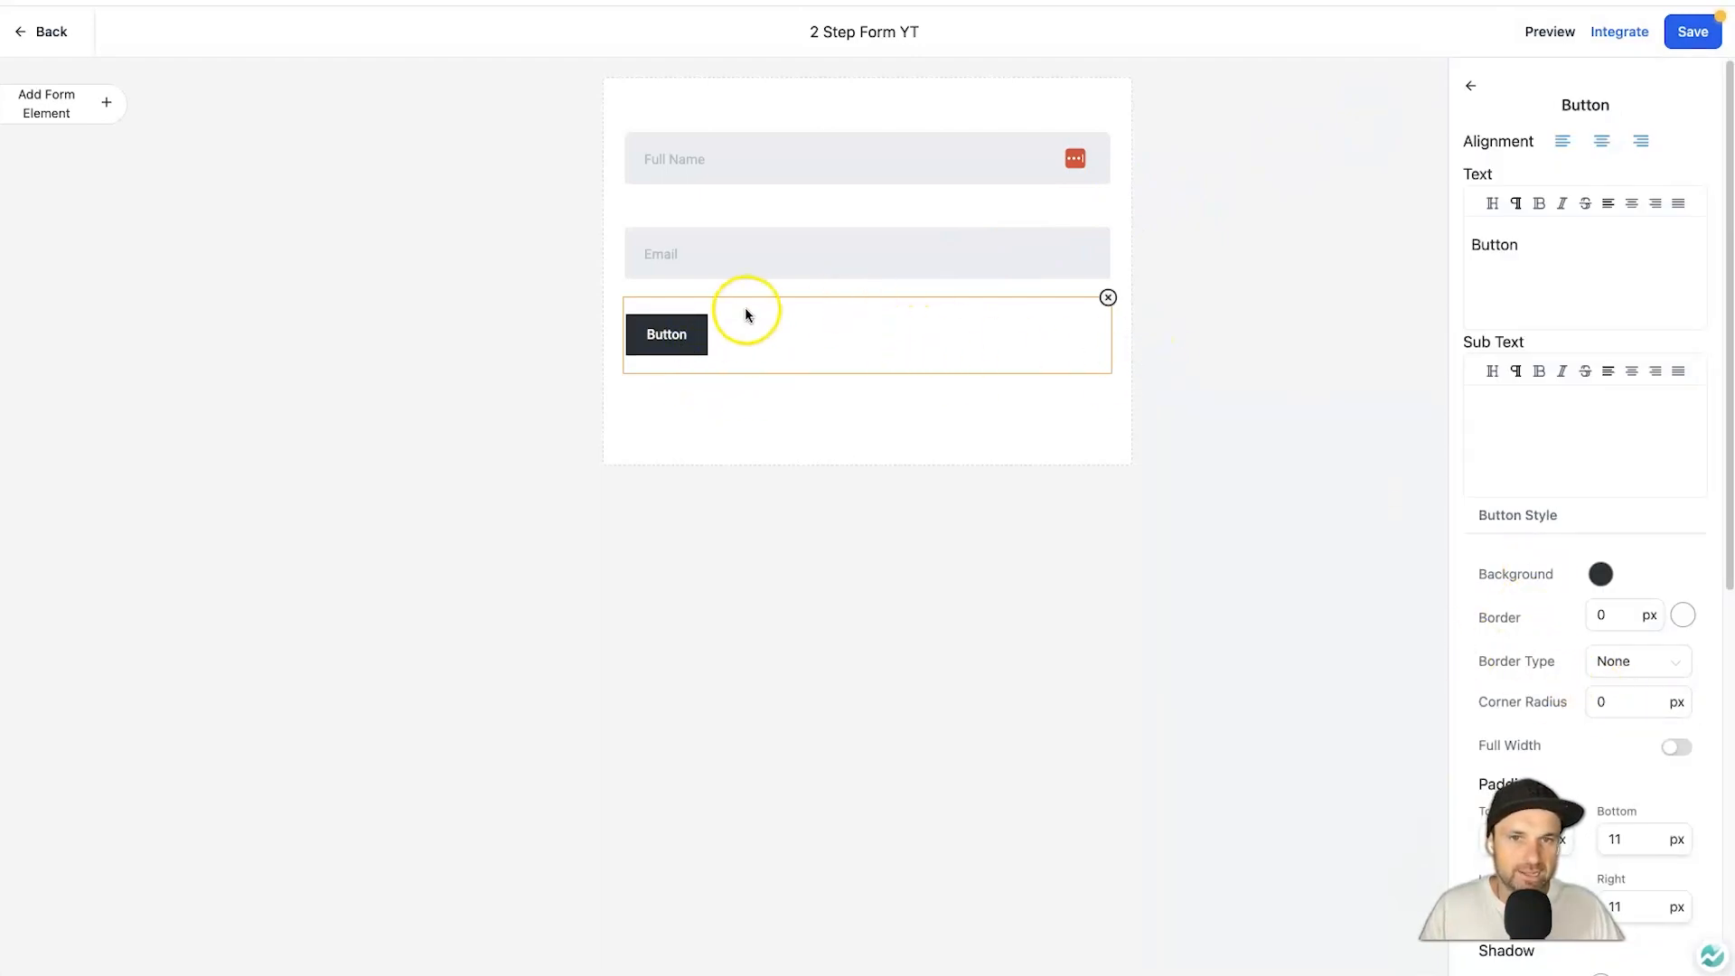
Make the button full width with background colour #0195FF.
{"action": "left_click", "coordinate": [1670, 749]}
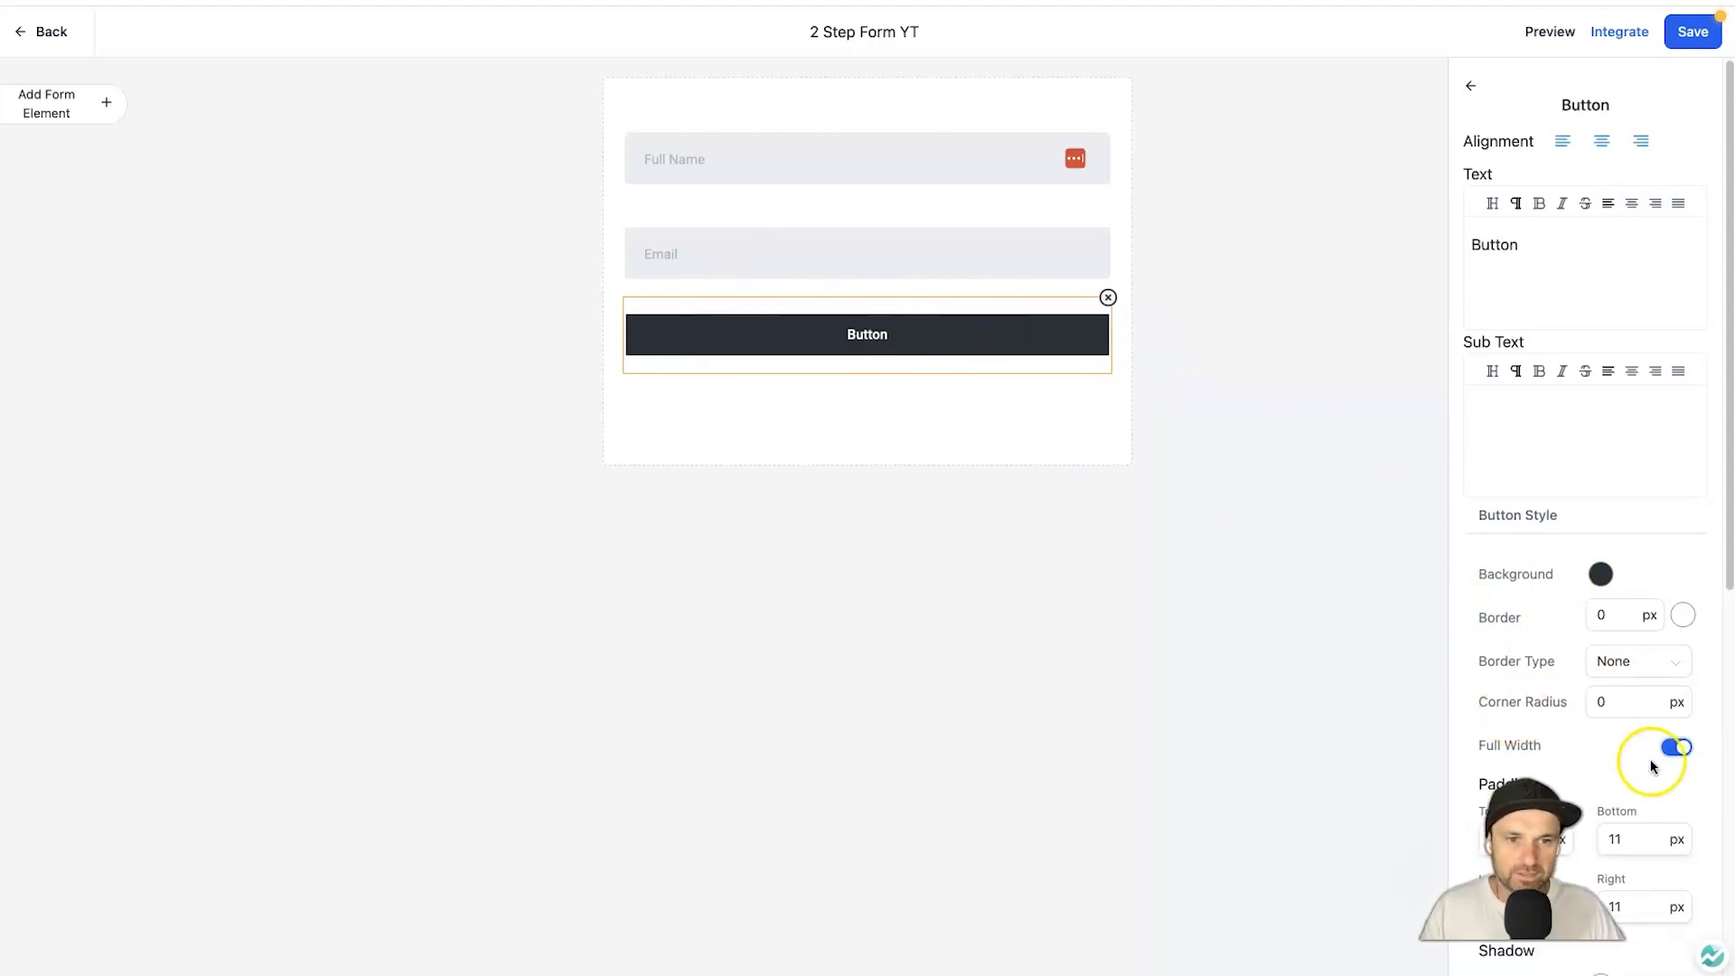
{"action": "left_click", "coordinate": [1601, 577]}
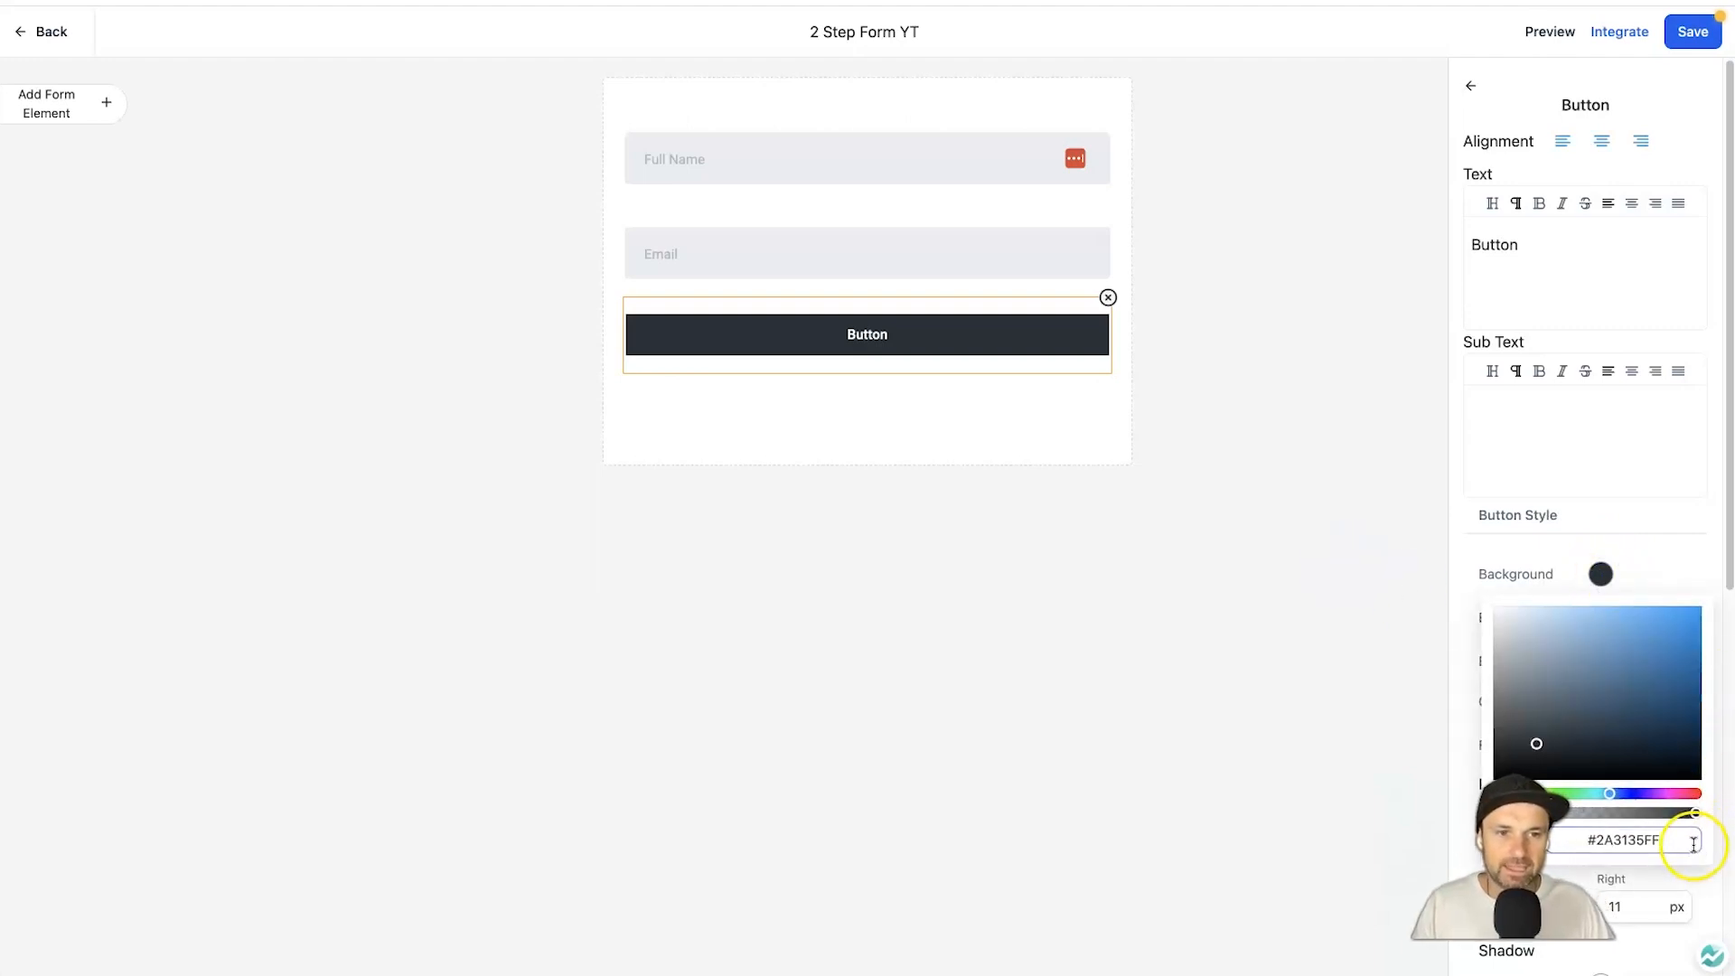
{"action": "left_click", "coordinate": [1590, 841]}
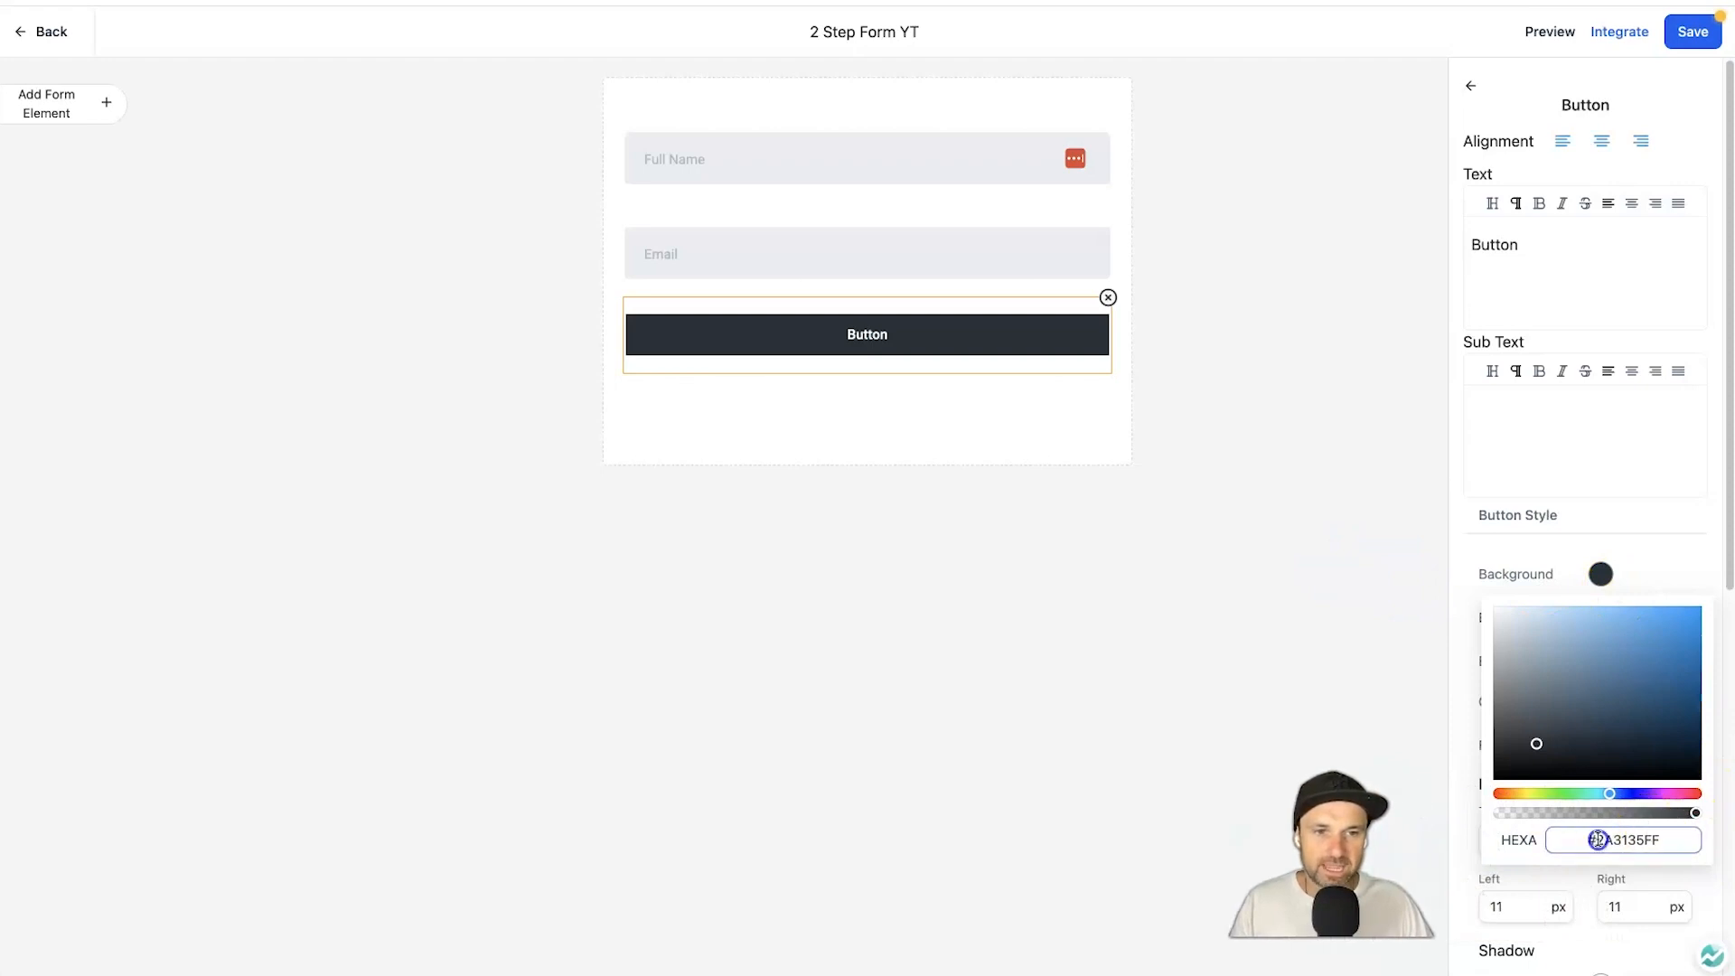
{"action": "left_click_drag", "start_coordinate": [1597, 840], "coordinate": [1676, 838]}
{"action": "type", "text": "01"}
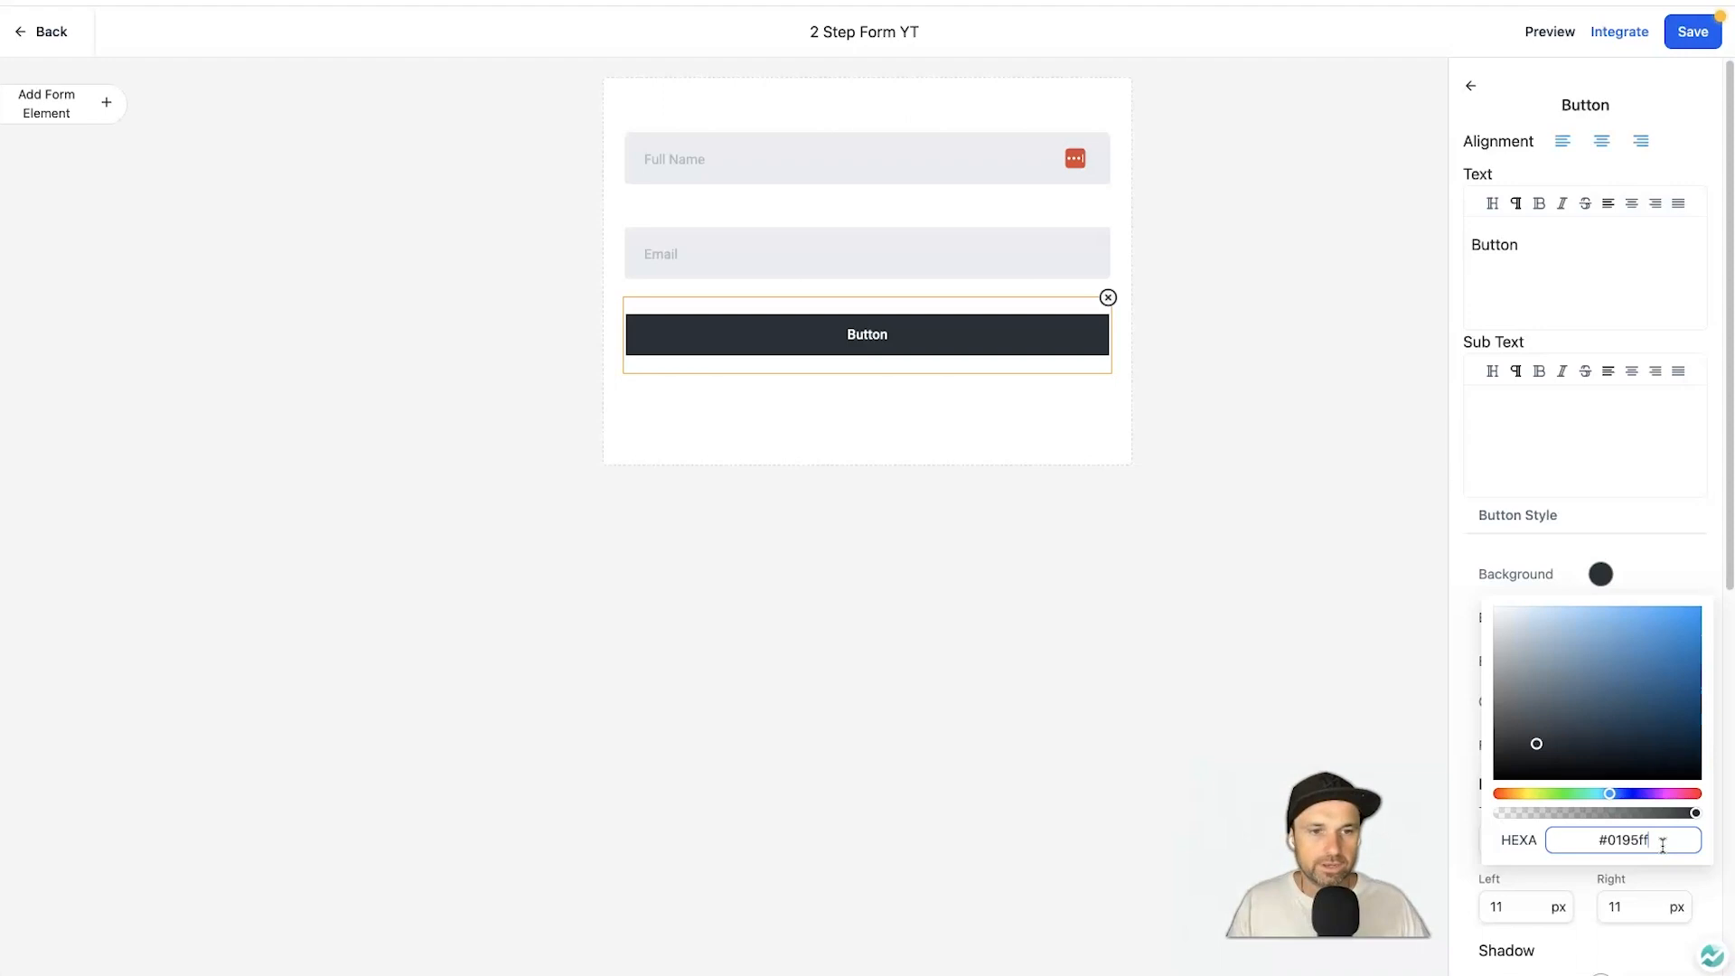
{"action": "type", "text": "95ff"}
{"action": "key", "text": "Return"}
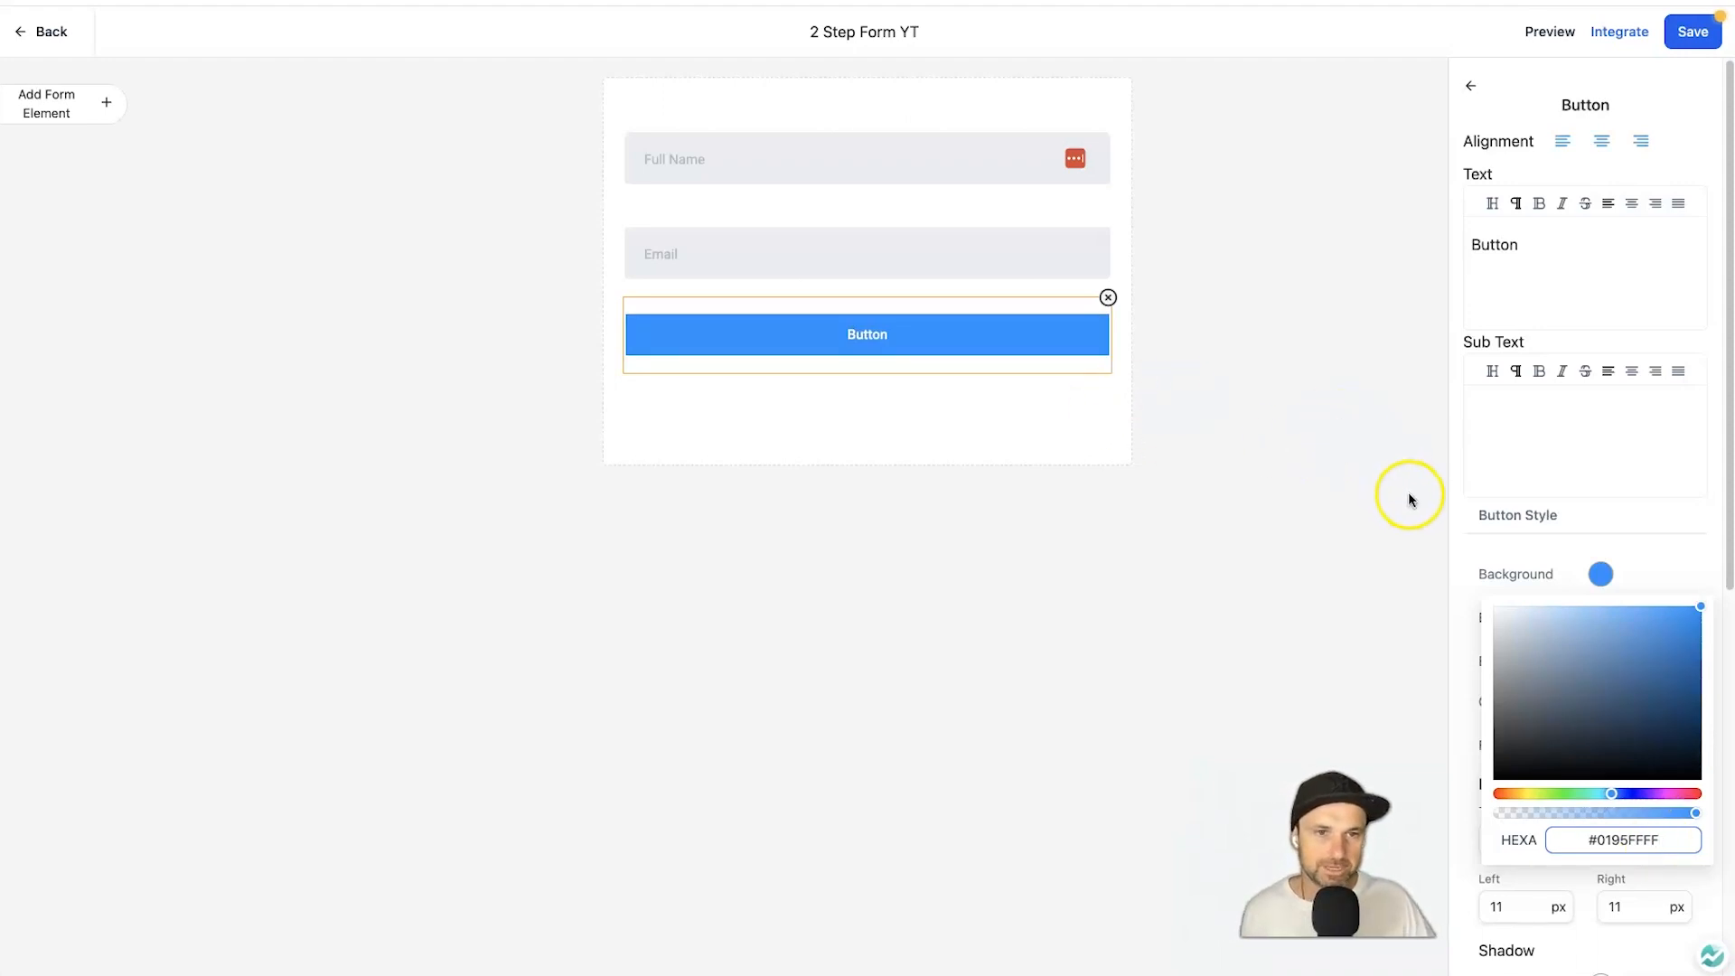
{"action": "left_click", "coordinate": [1608, 576]}
{"action": "left_click", "coordinate": [1640, 576]}
Set the button's top and bottom padding to 15 and text size to 16.
{"action": "scroll", "coordinate": [1635, 581], "scroll_direction": "down", "scroll_amount": 5}
{"action": "left_click", "coordinate": [1502, 583]}
{"action": "double_click", "coordinate": [1504, 585]}
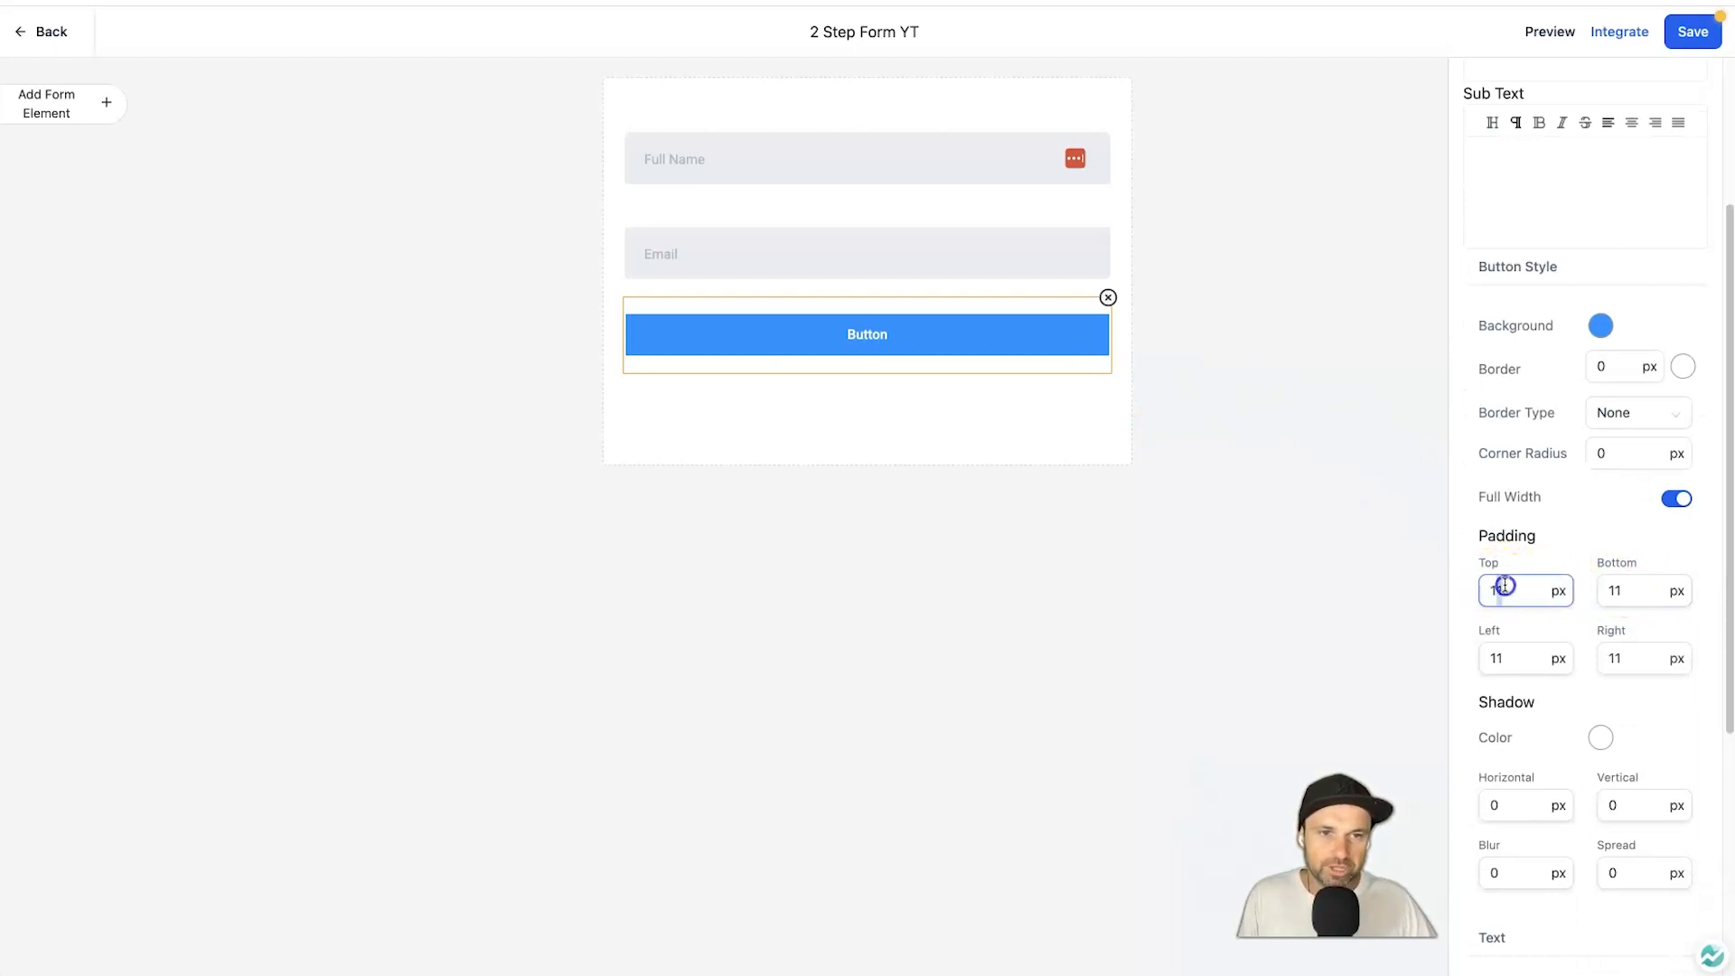
{"action": "type", "text": "15"}
{"action": "double_click", "coordinate": [1620, 590]}
{"action": "type", "text": "15"}
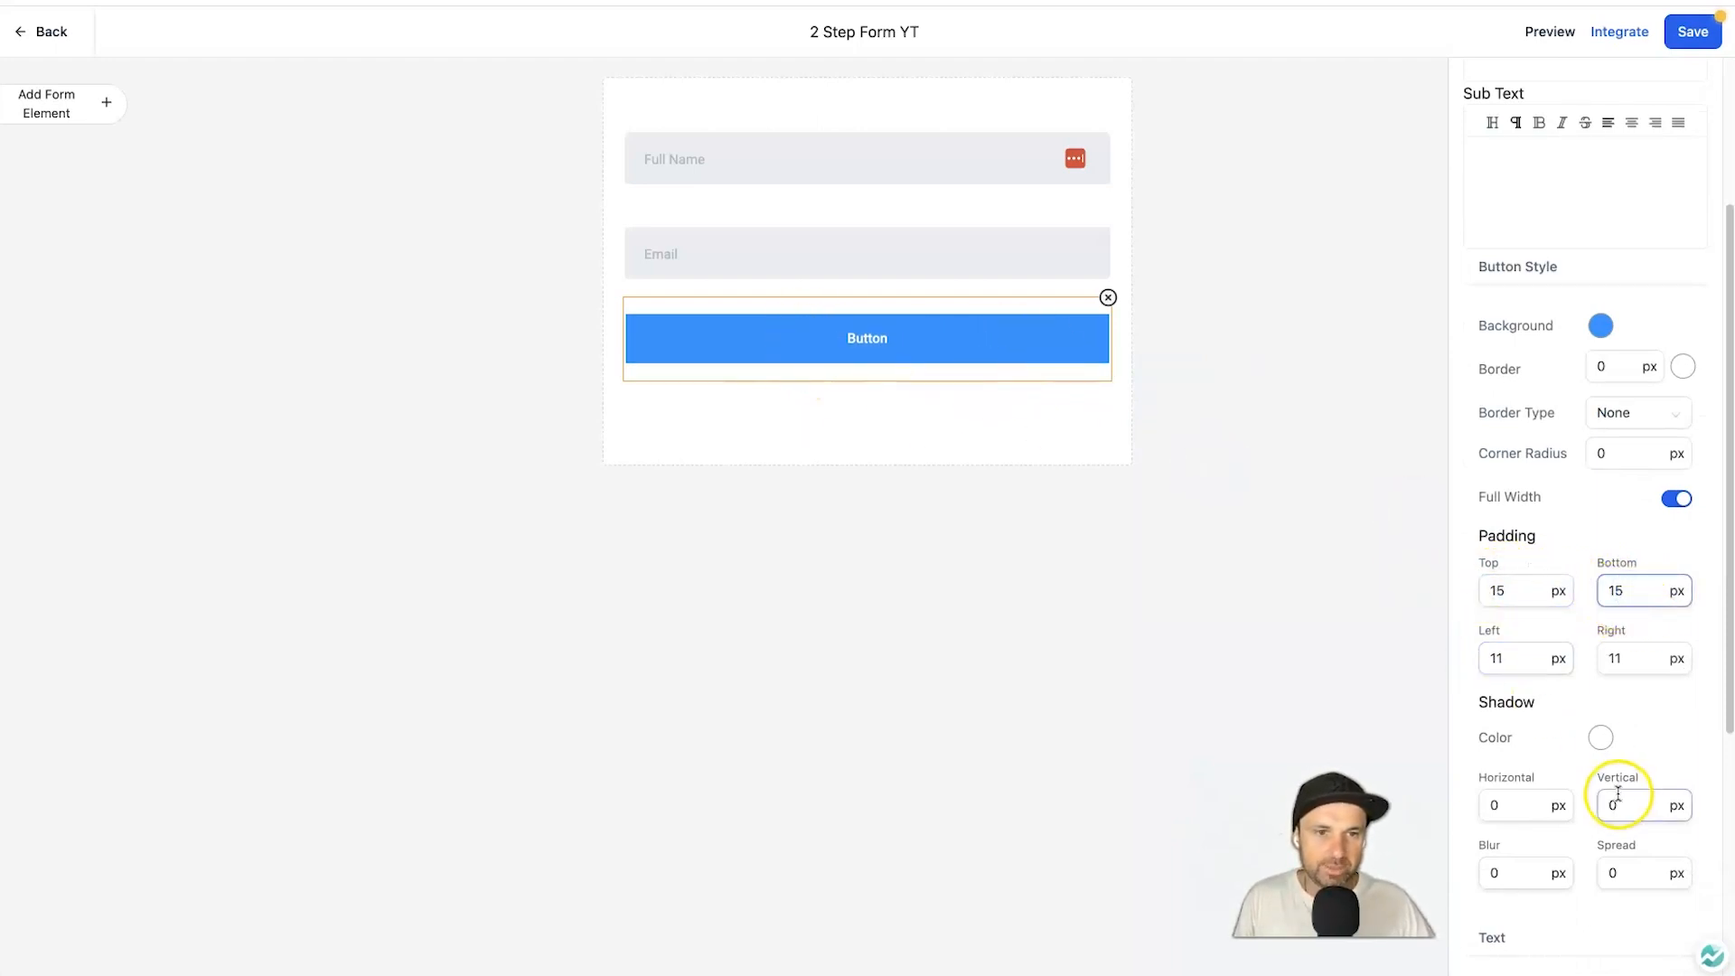
{"action": "scroll", "coordinate": [1617, 795], "scroll_direction": "down", "scroll_amount": 2}
{"action": "scroll", "coordinate": [1618, 793], "scroll_direction": "down", "scroll_amount": 5}
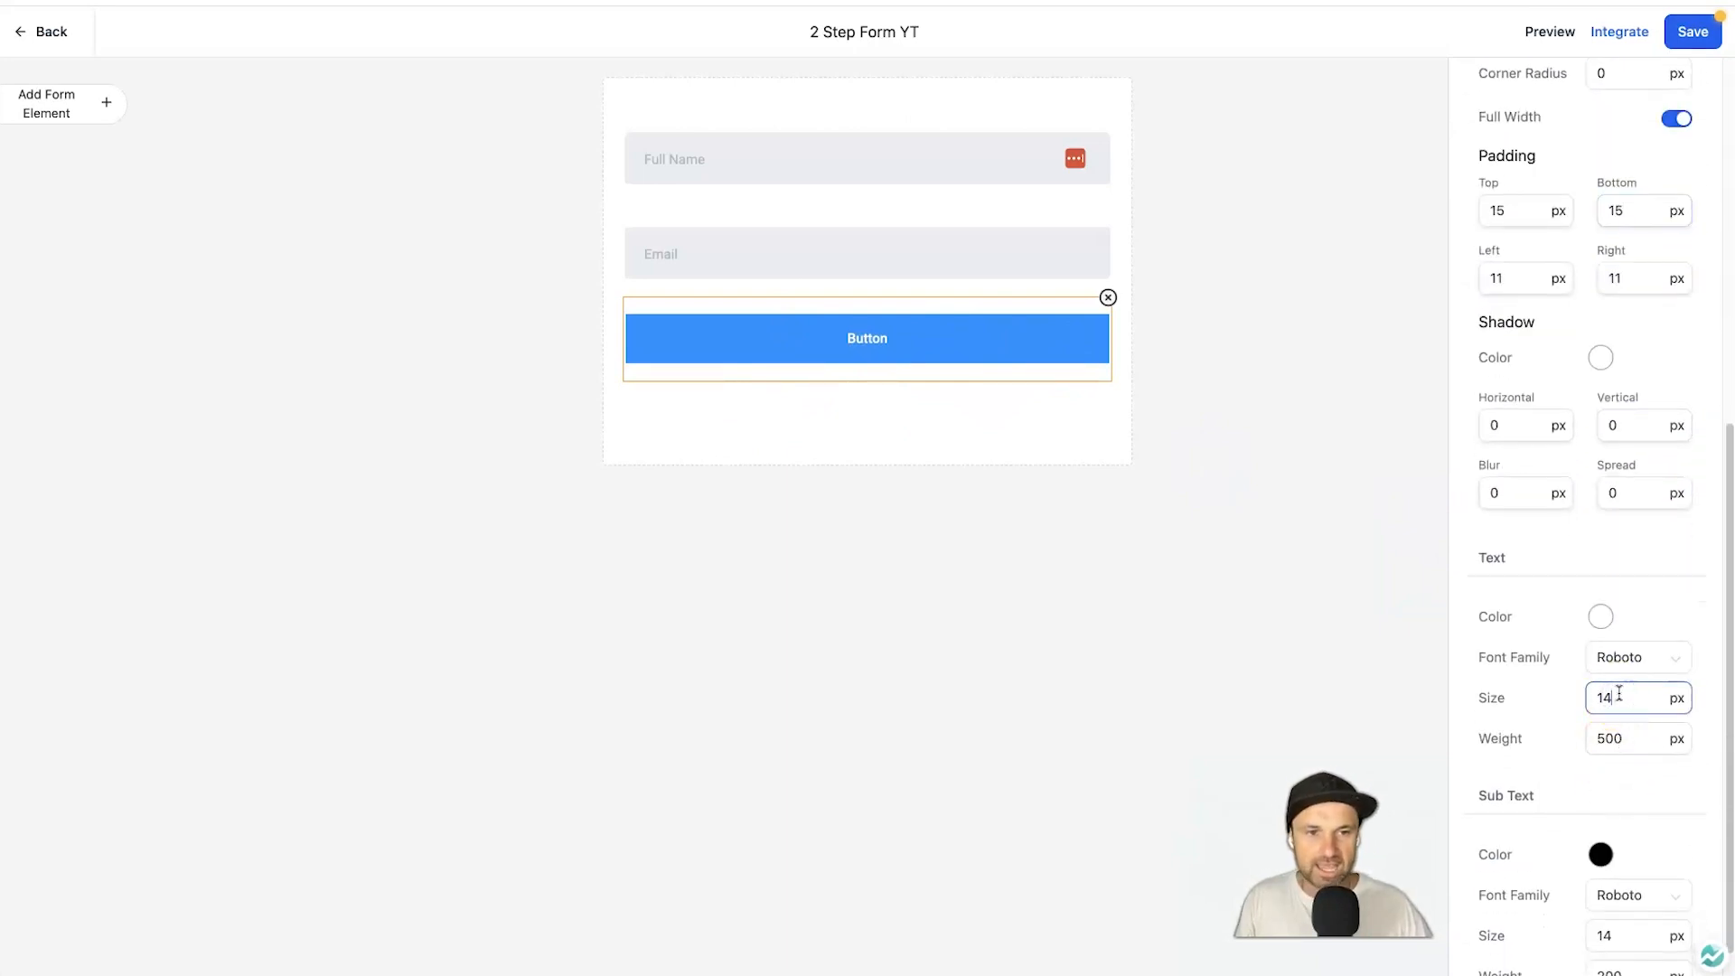
{"action": "key", "text": "Up"}
{"action": "key", "text": "Up"}
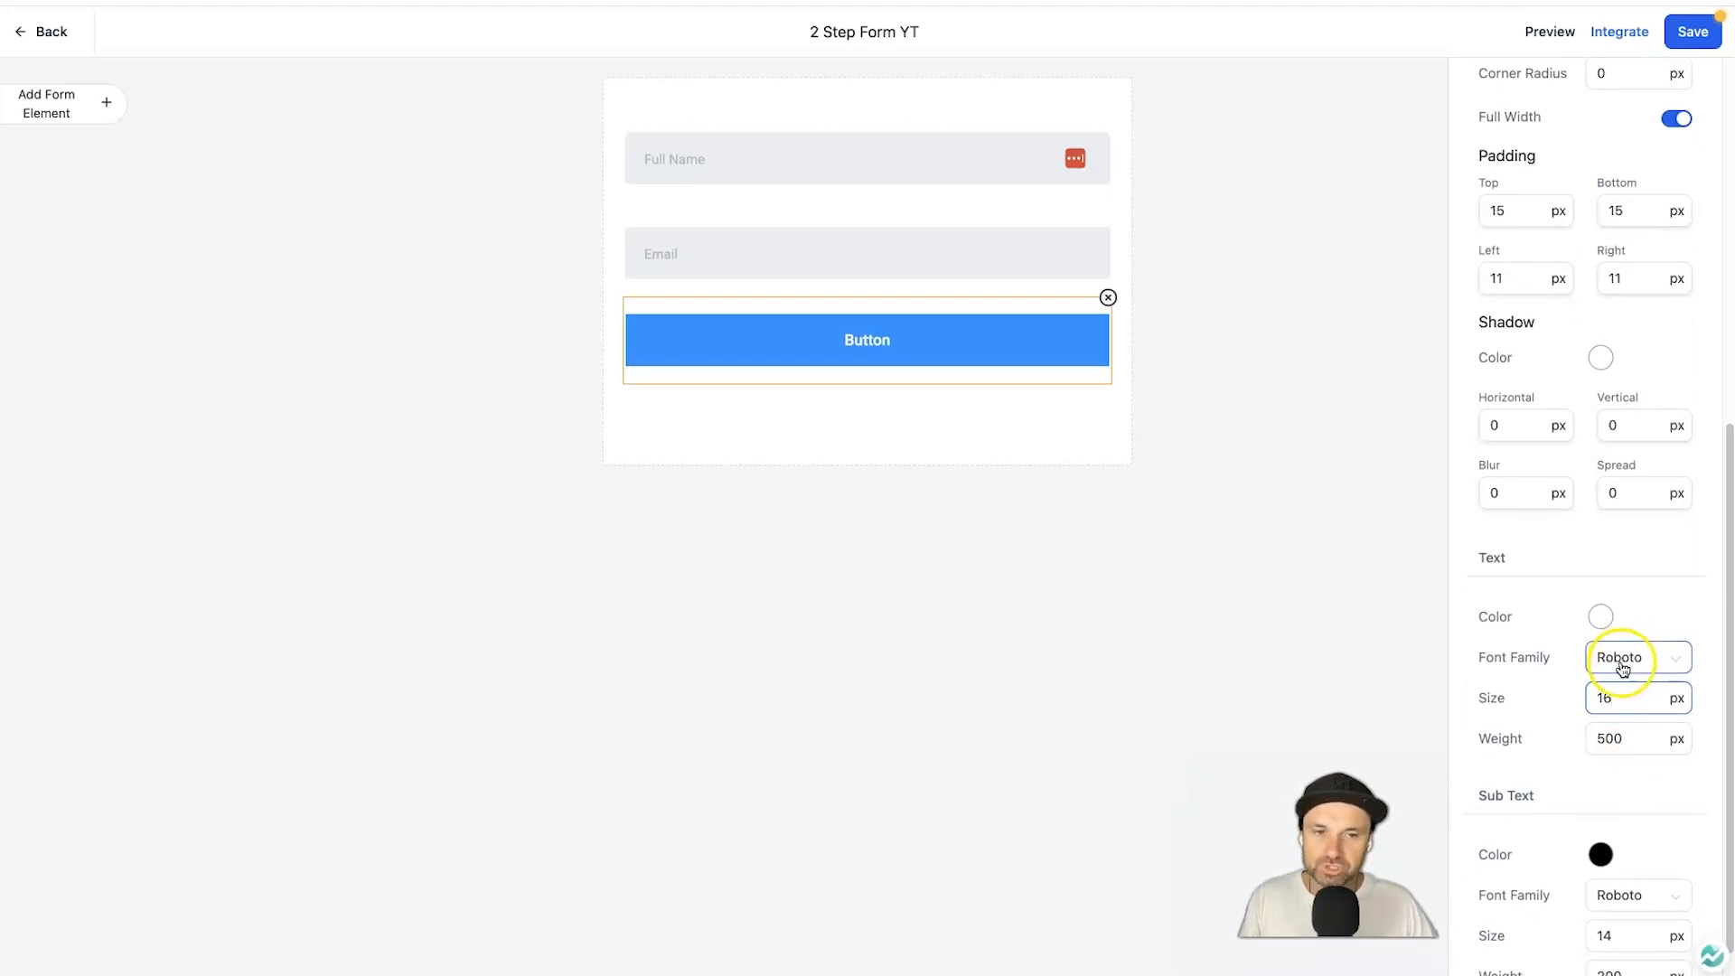
{"action": "key", "text": "Up"}
{"action": "key", "text": "Down"}
{"action": "key", "text": "Up"}
{"action": "key", "text": "Down"}
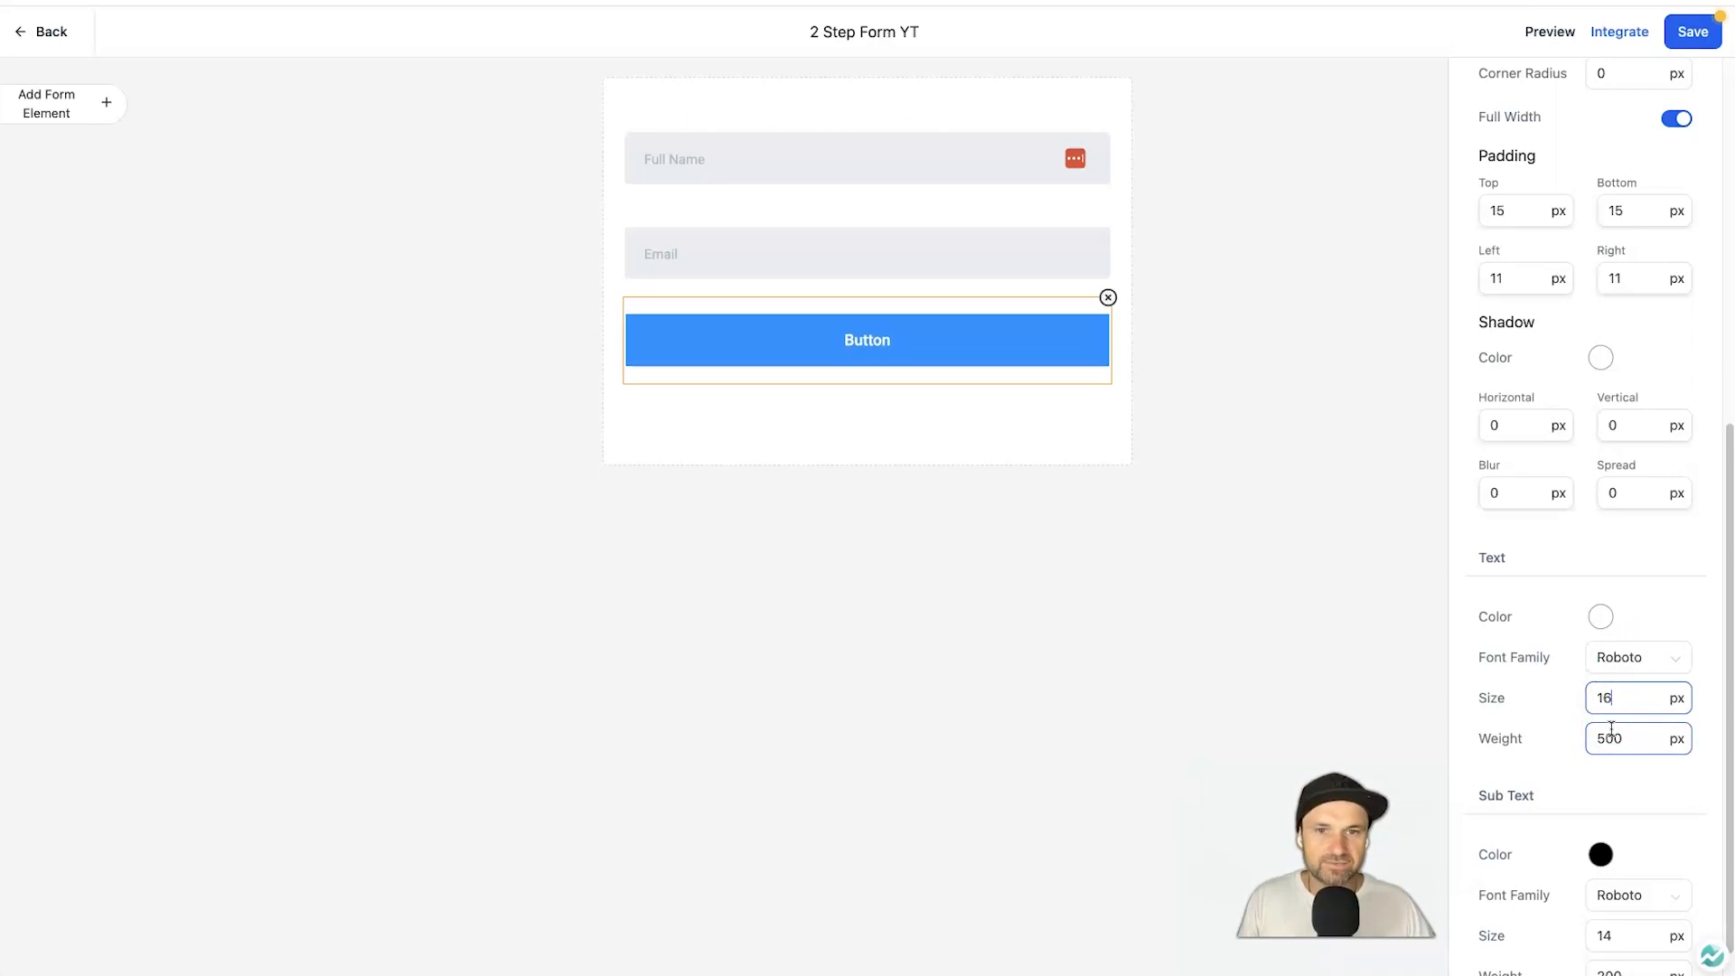
{"action": "scroll", "coordinate": [1650, 636], "scroll_direction": "down", "scroll_amount": 1}
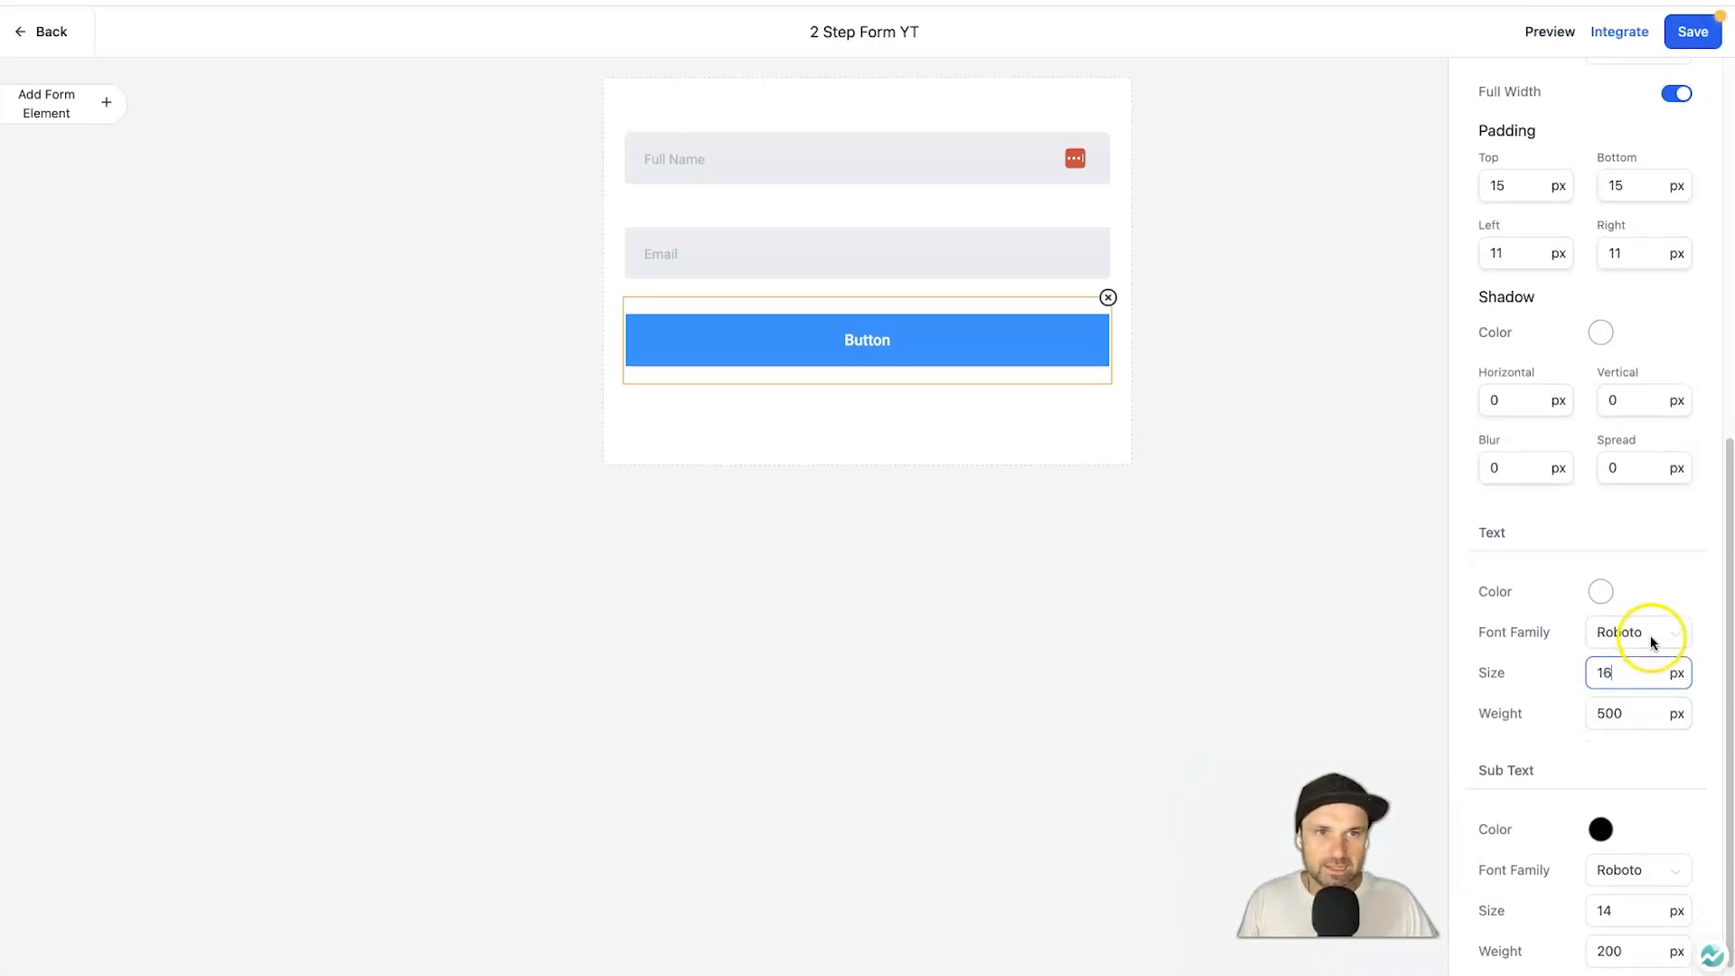
{"action": "scroll", "coordinate": [1650, 636], "scroll_direction": "up", "scroll_amount": 4}
{"action": "scroll", "coordinate": [1649, 636], "scroll_direction": "up", "scroll_amount": 3}
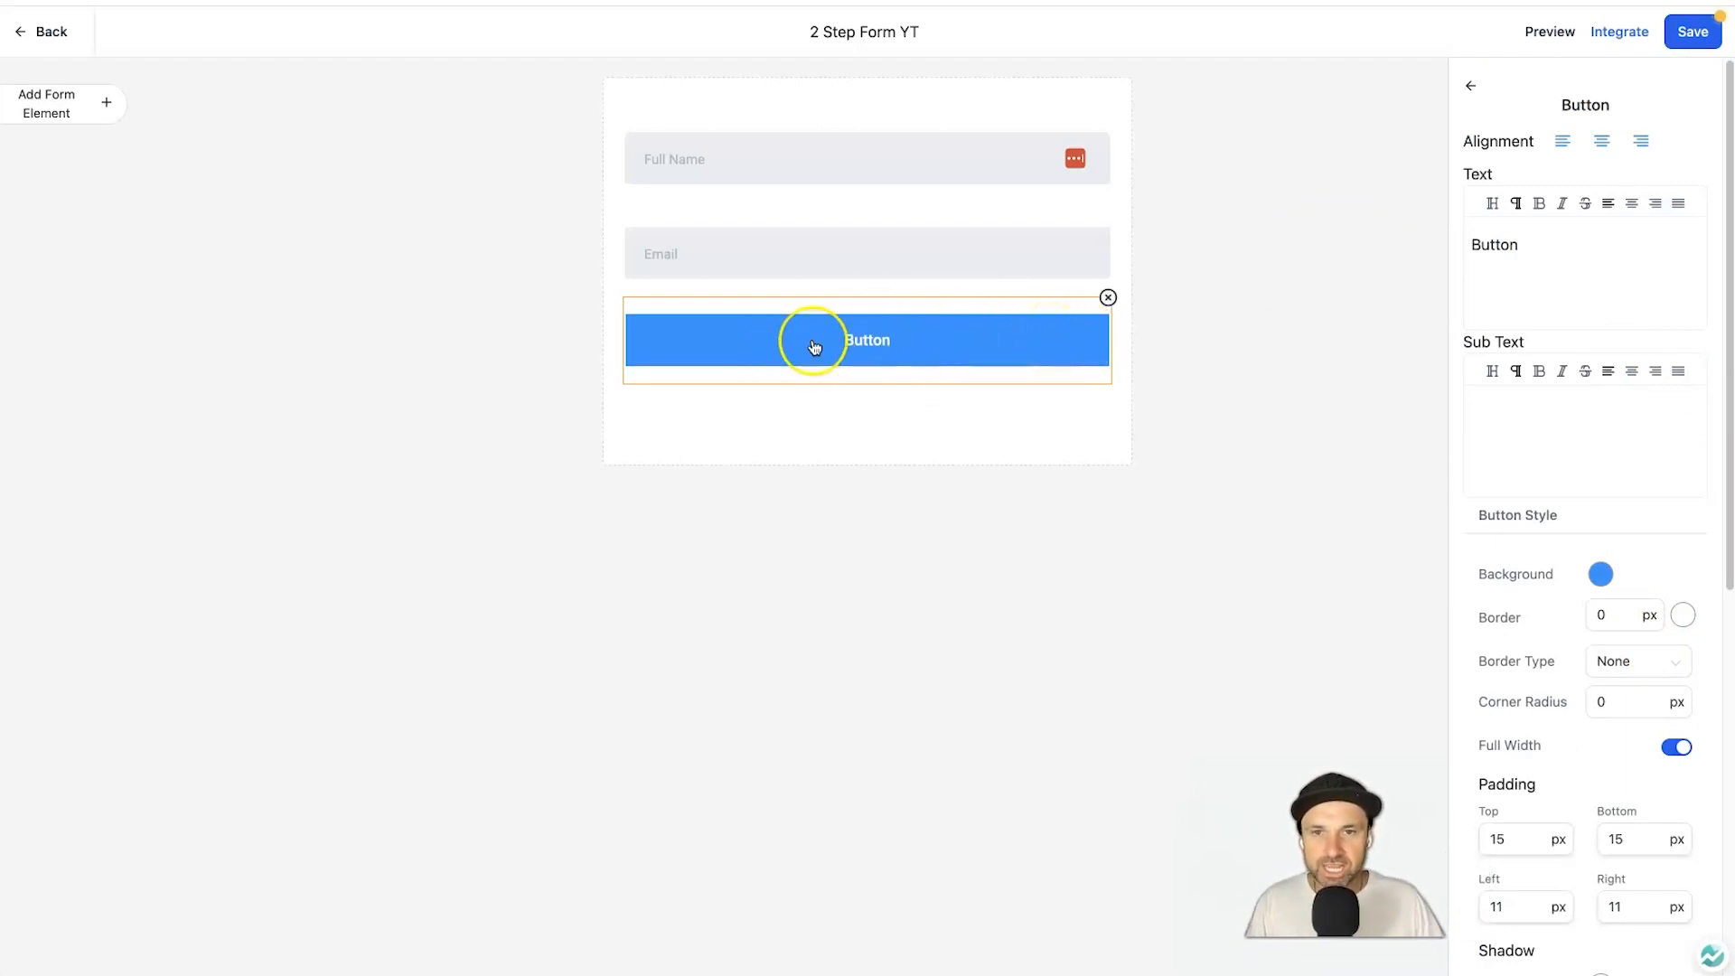
Change the button label from 'Button' to 'GET INSTANT ACCESS'.
{"action": "left_click", "coordinate": [1508, 242]}
{"action": "double_click", "coordinate": [1508, 242]}
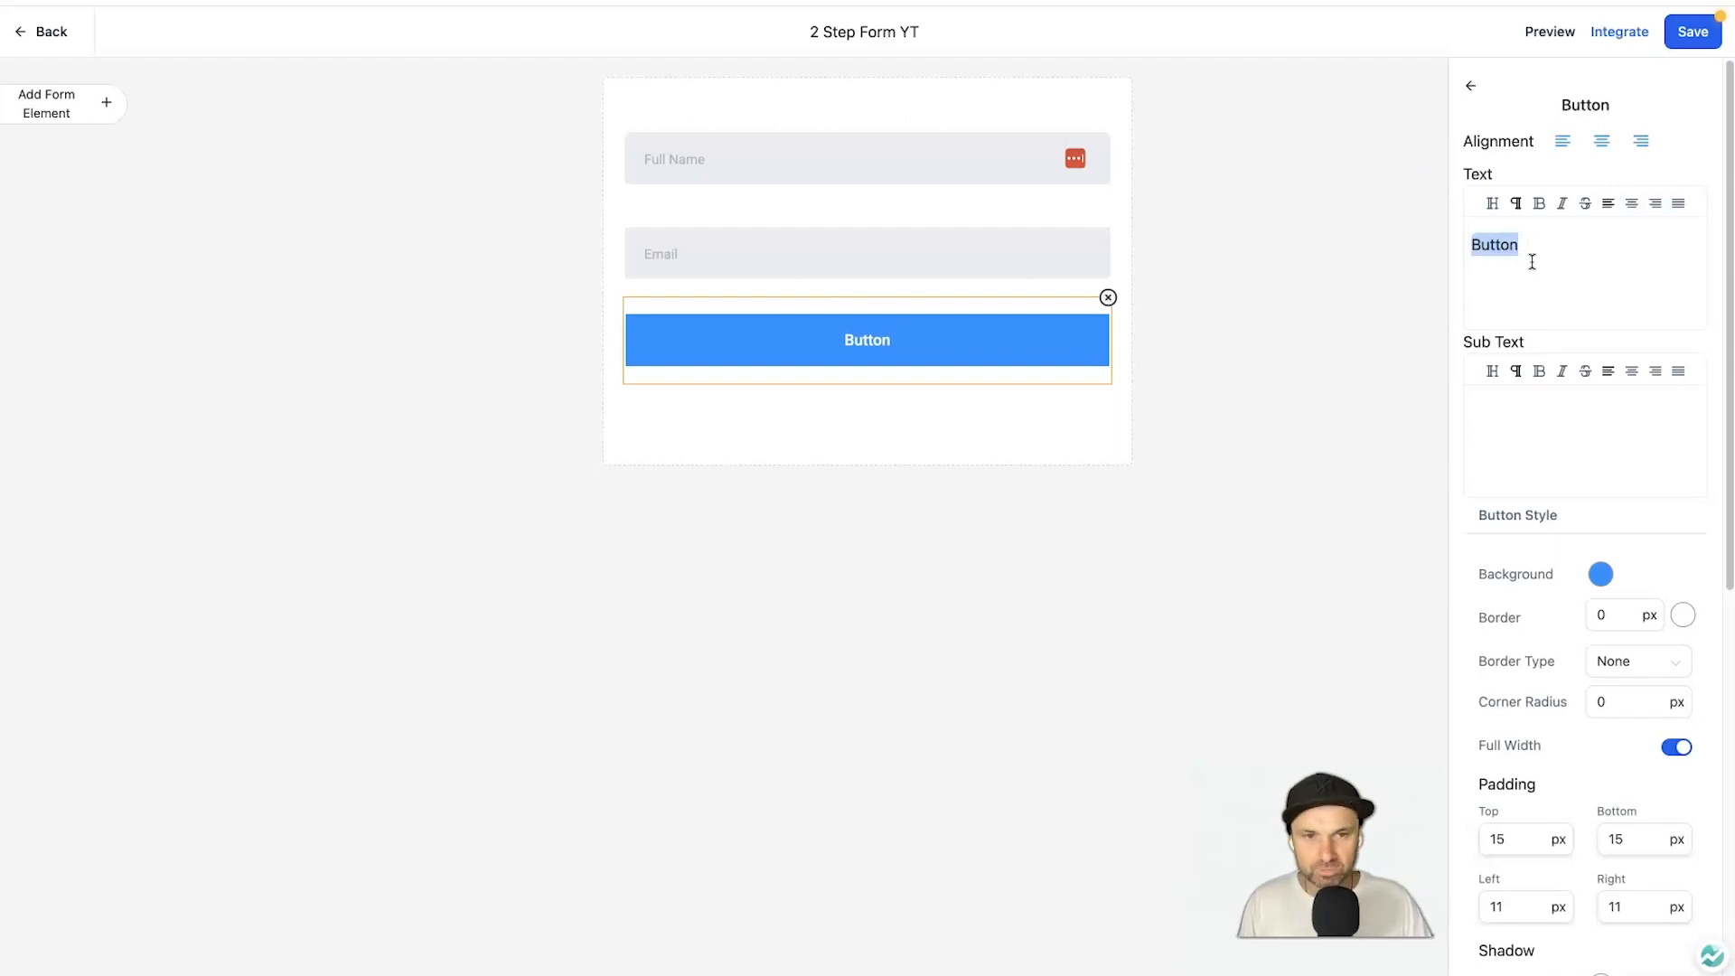
{"action": "type", "text": "Get"}
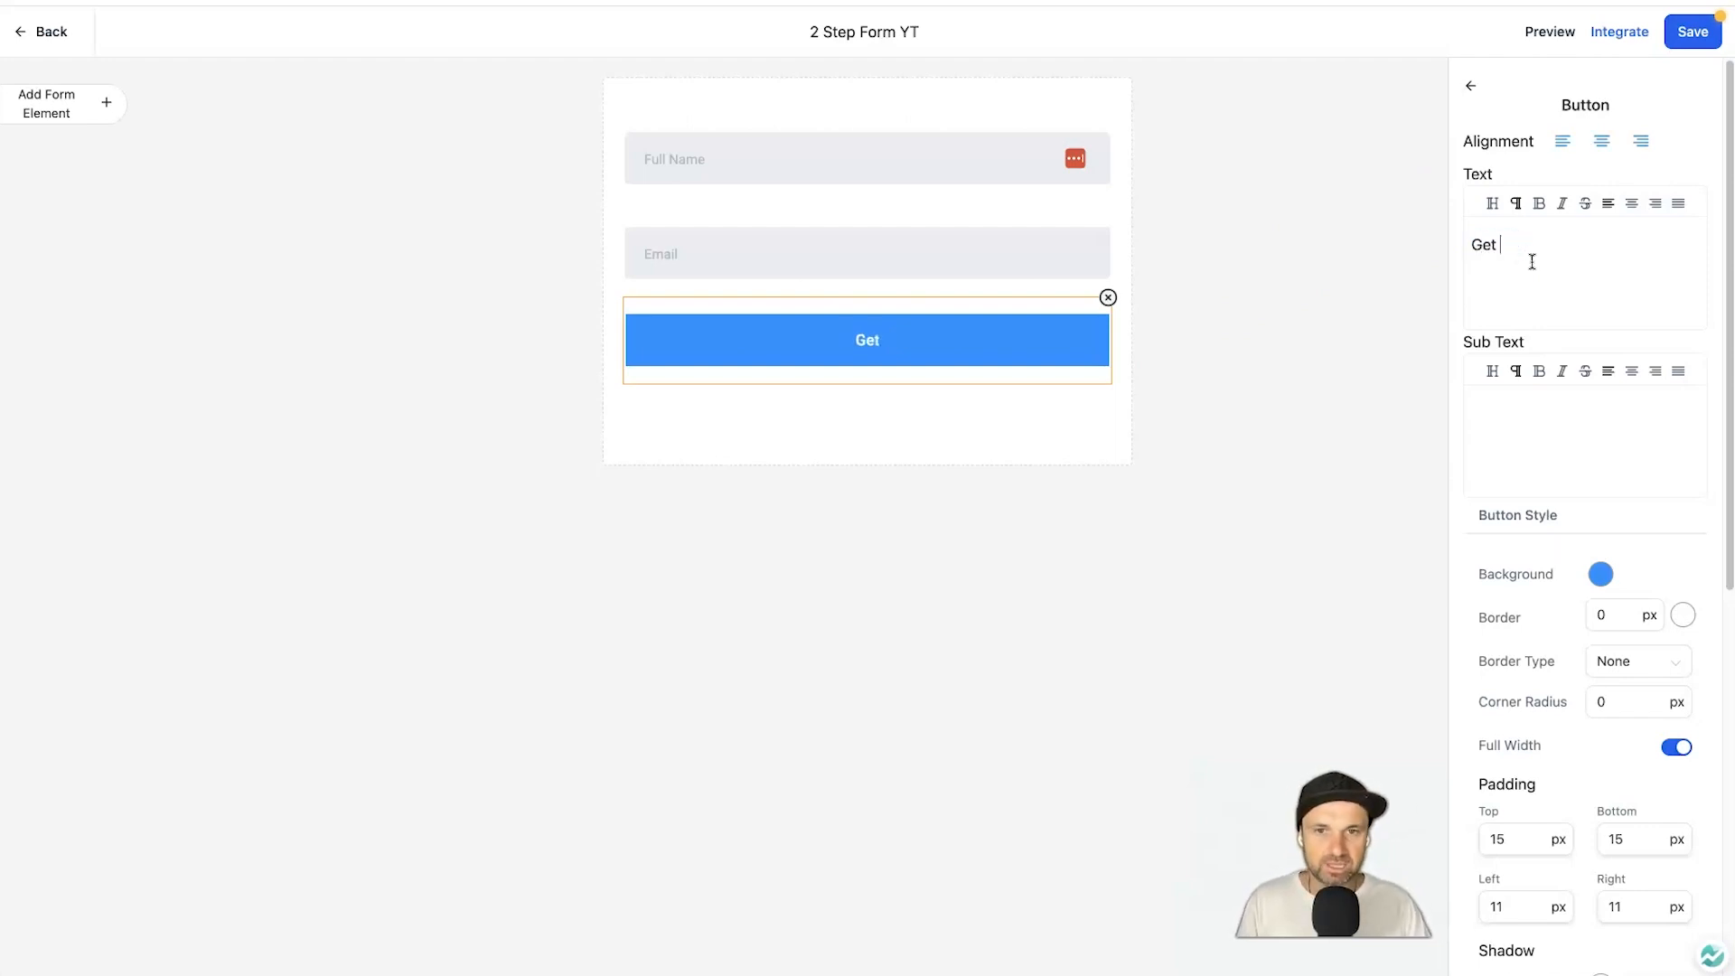
{"action": "type", "text": " Instant Access"}
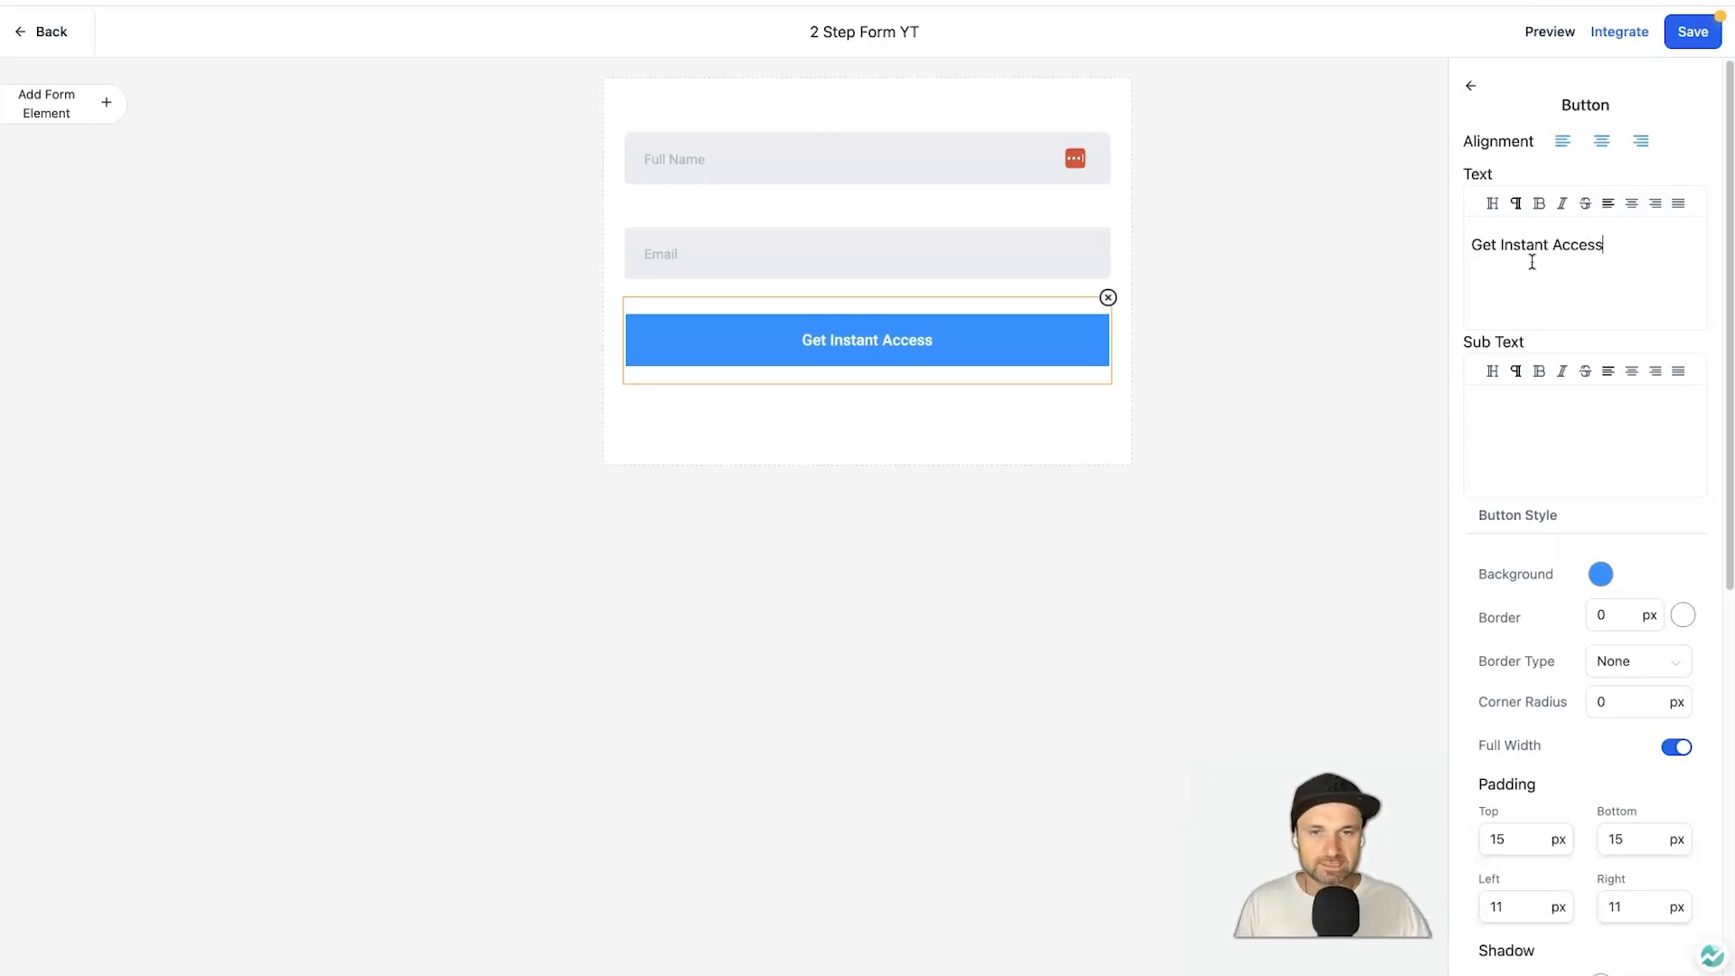
{"action": "triple_click", "coordinate": [1569, 237]}
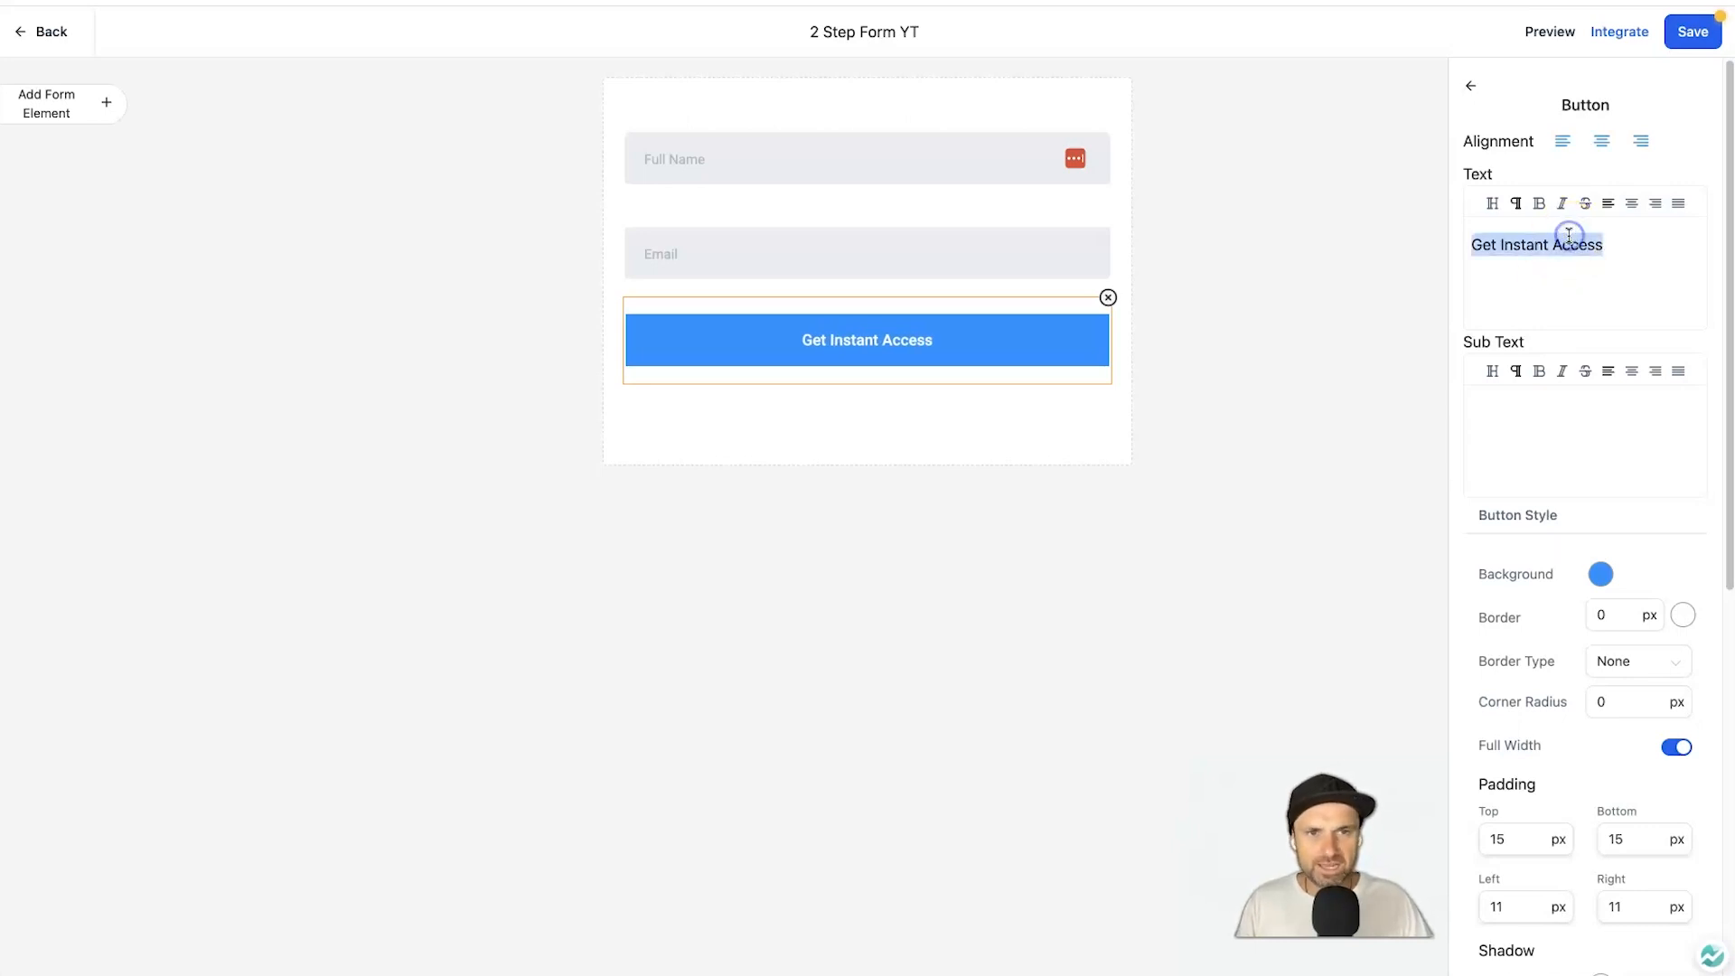
{"action": "key", "text": "Caps_Lock"}
{"action": "type", "text": "GET INSTANT ACCESS"}
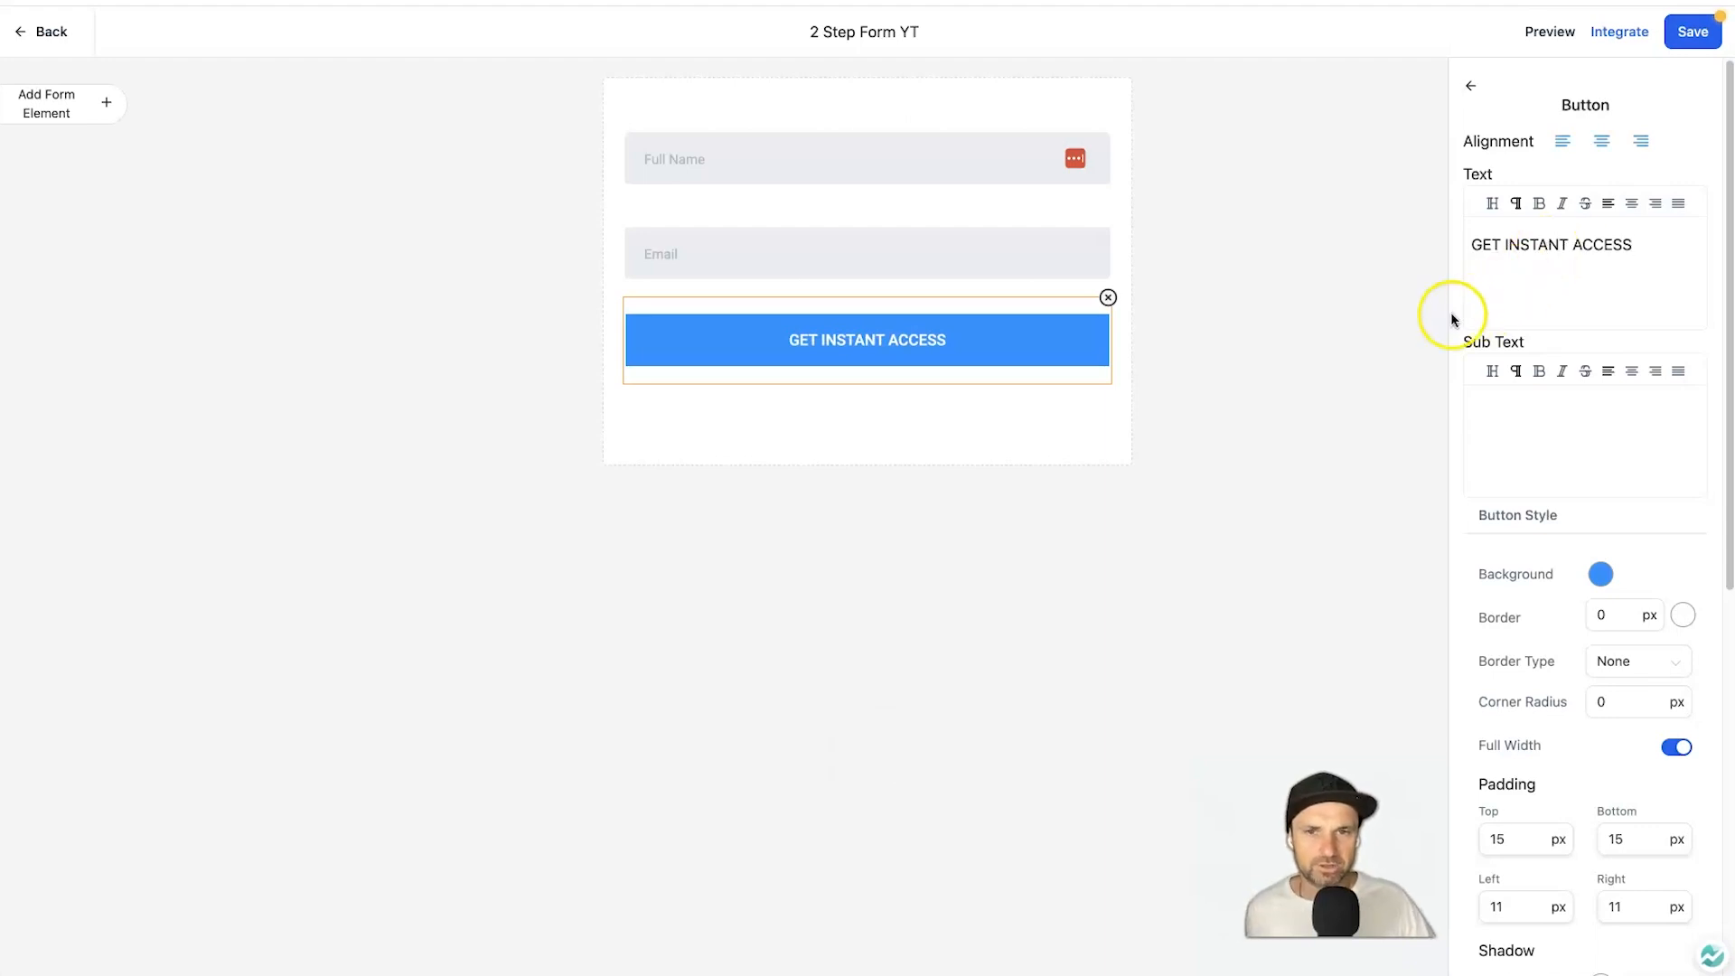
{"action": "left_click", "coordinate": [1274, 356]}
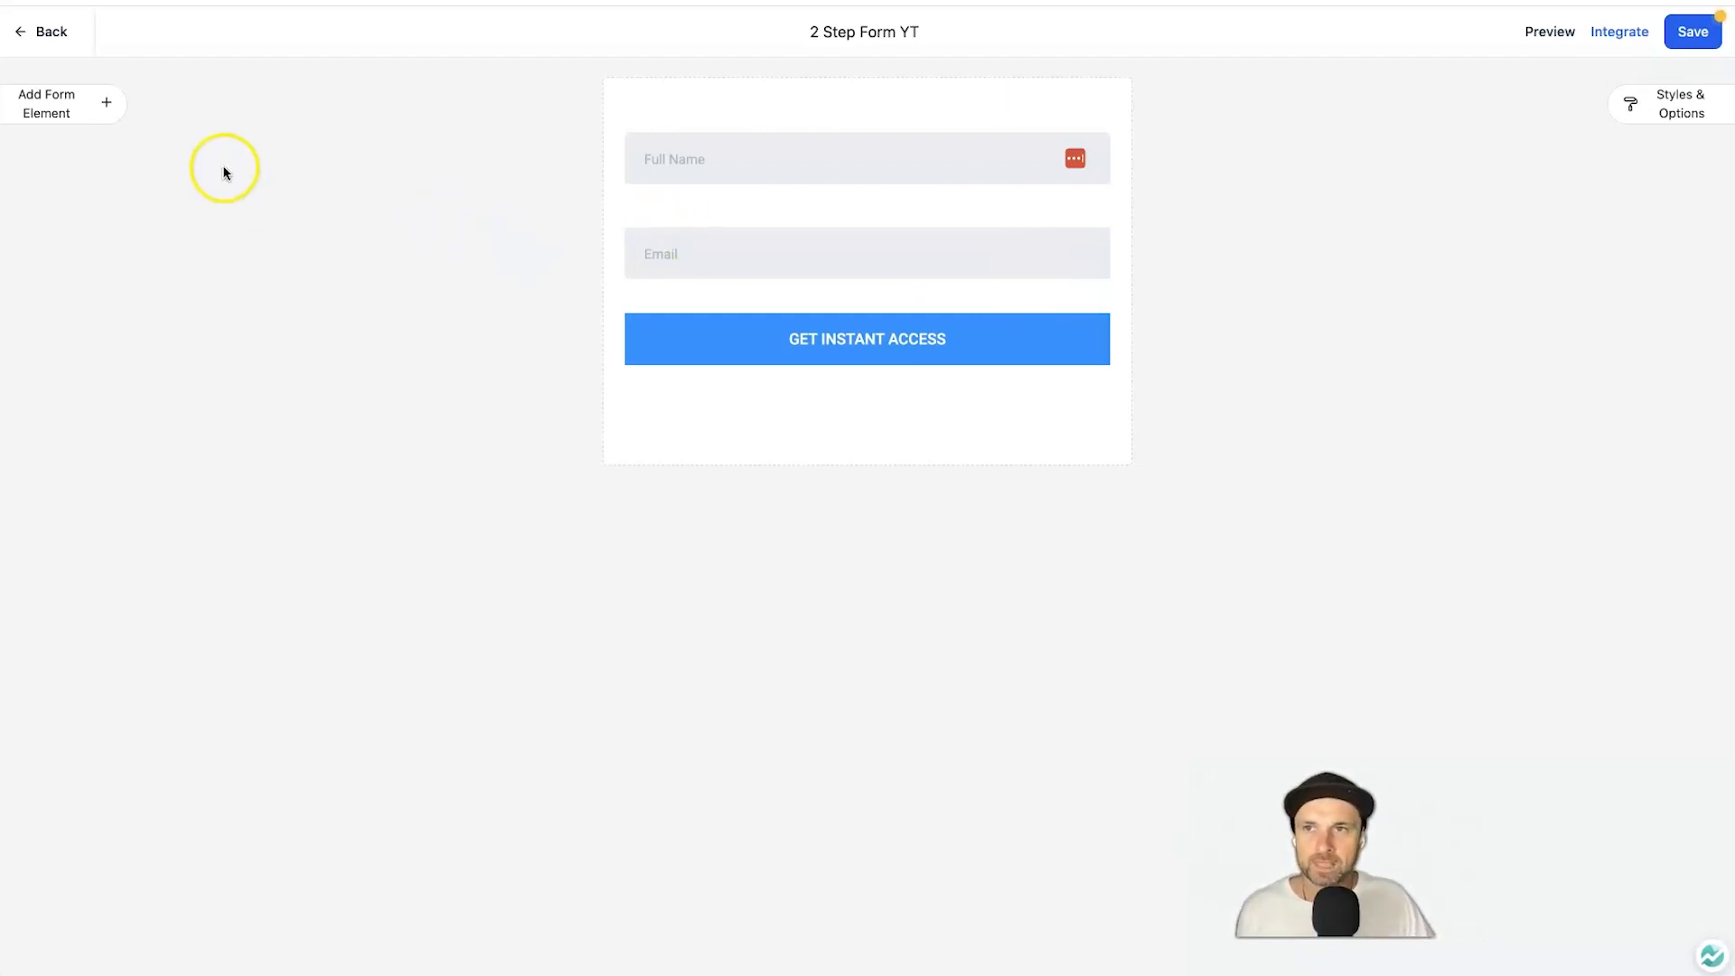
Save the form, then create a blank funnel named '2 Step Funnel YT'.
{"action": "left_click", "coordinate": [1704, 50]}
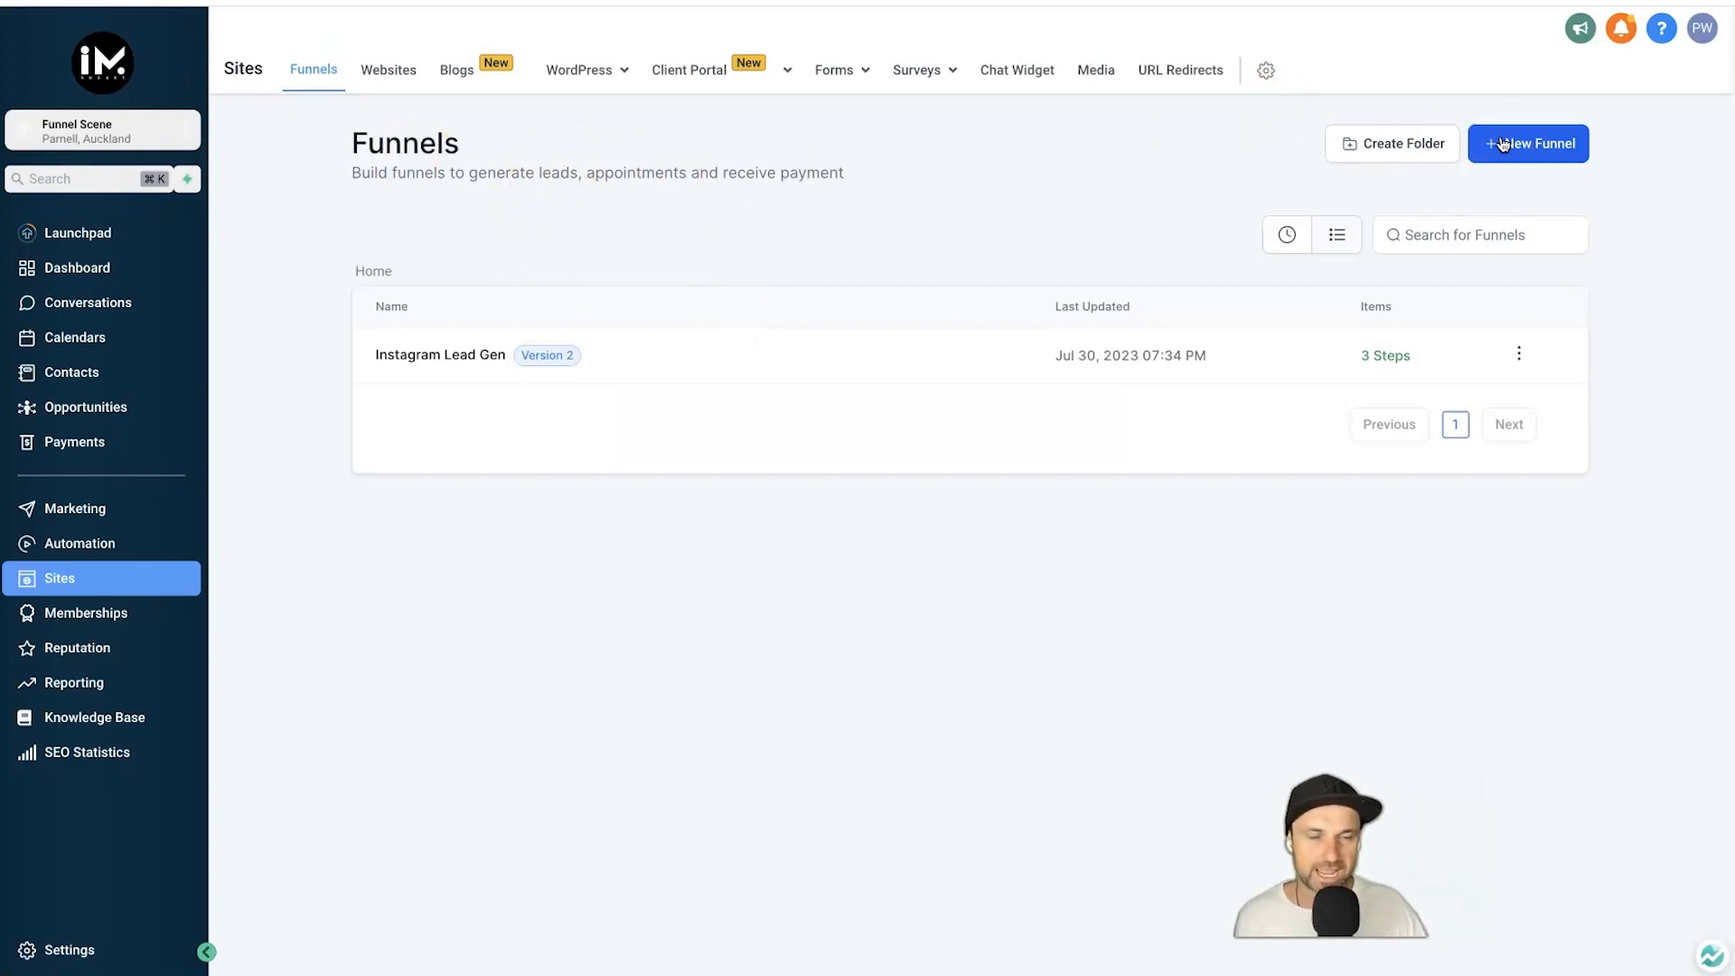
{"action": "left_click", "coordinate": [1502, 145]}
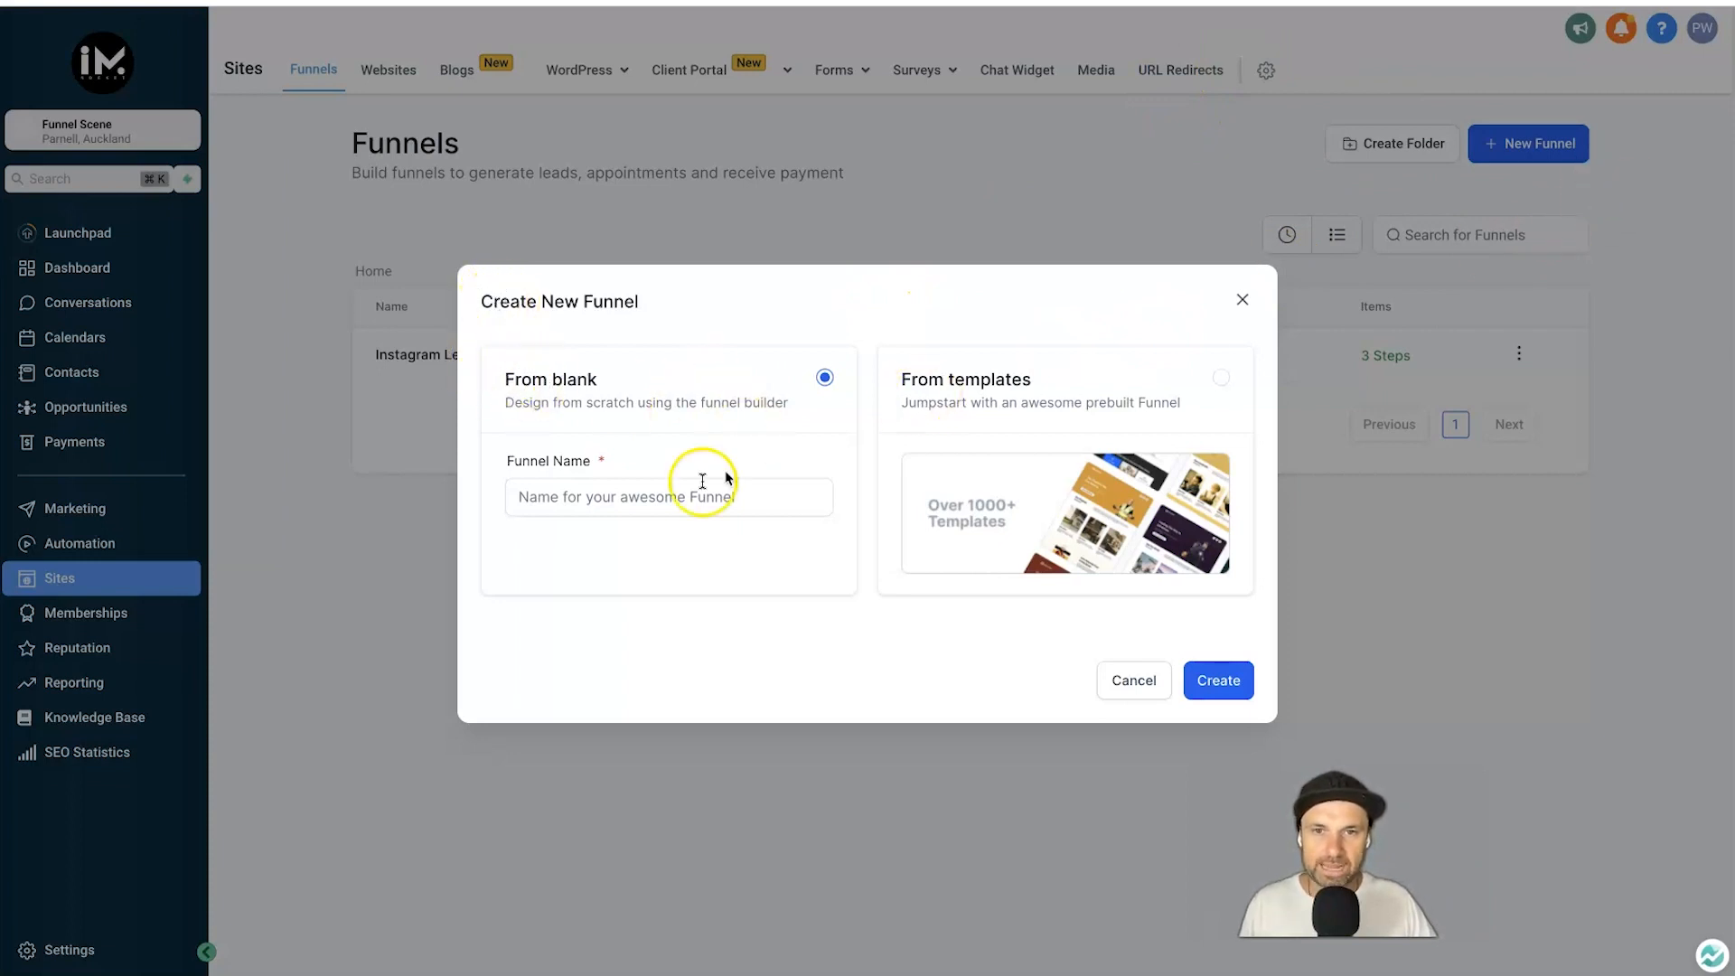
{"action": "left_click", "coordinate": [783, 494]}
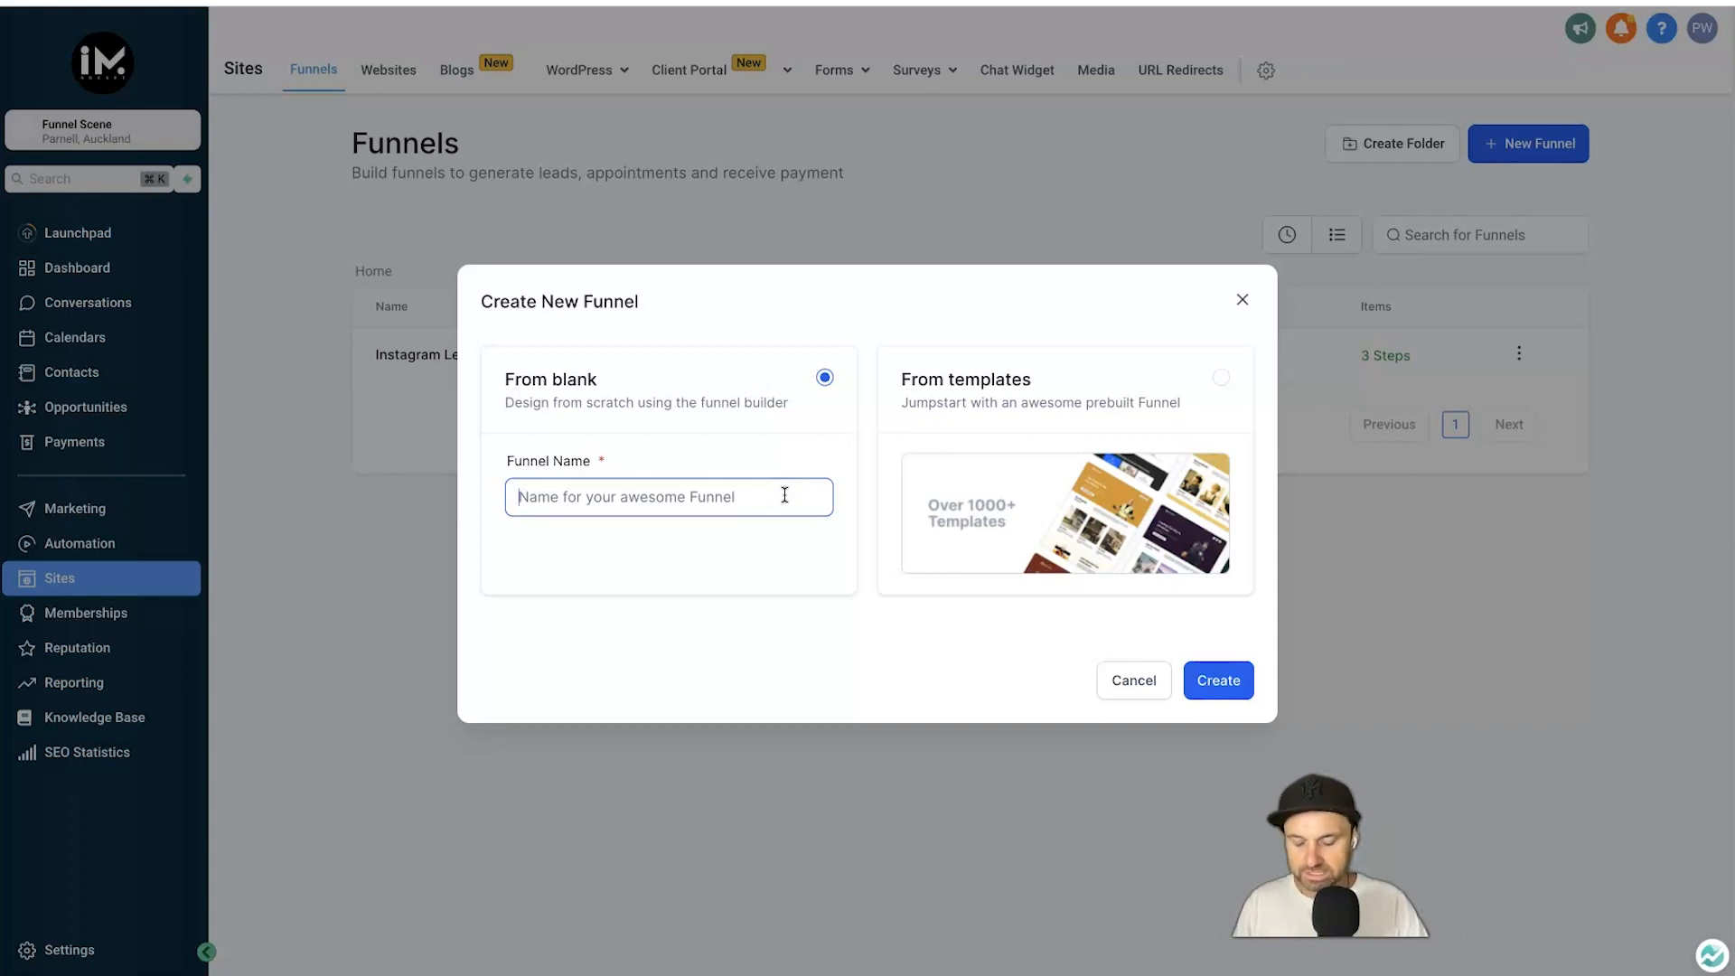
{"action": "type", "text": "2 Step Funnel YT"}
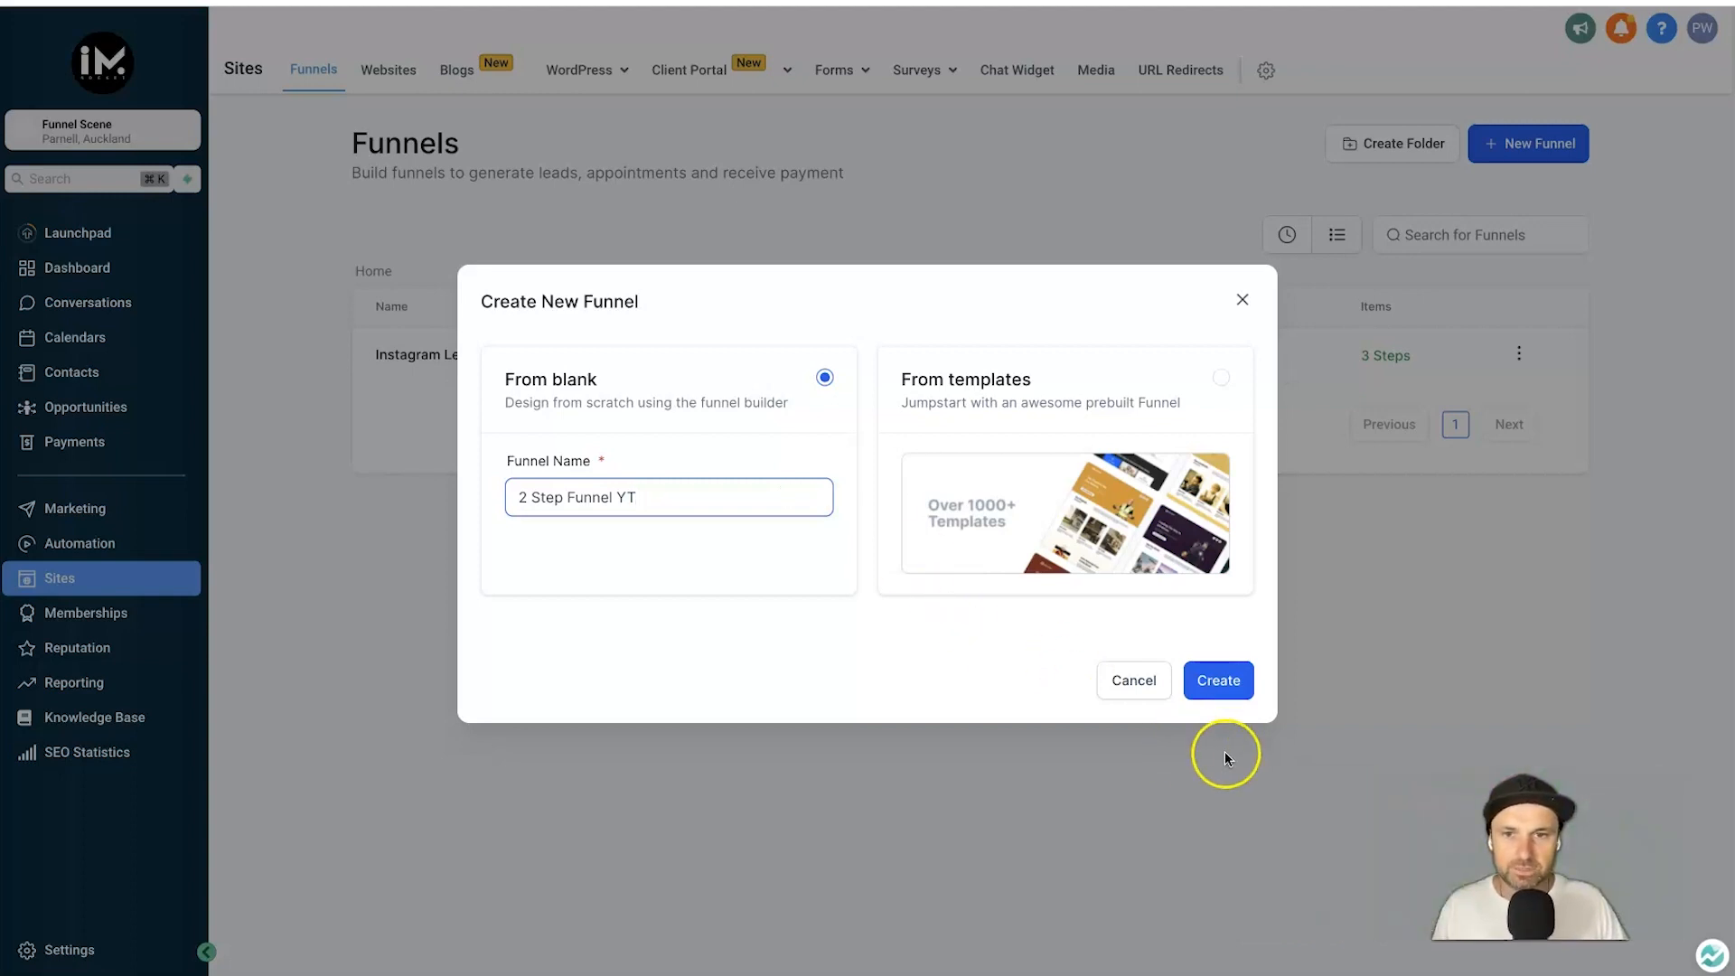
{"action": "left_click", "coordinate": [1223, 692]}
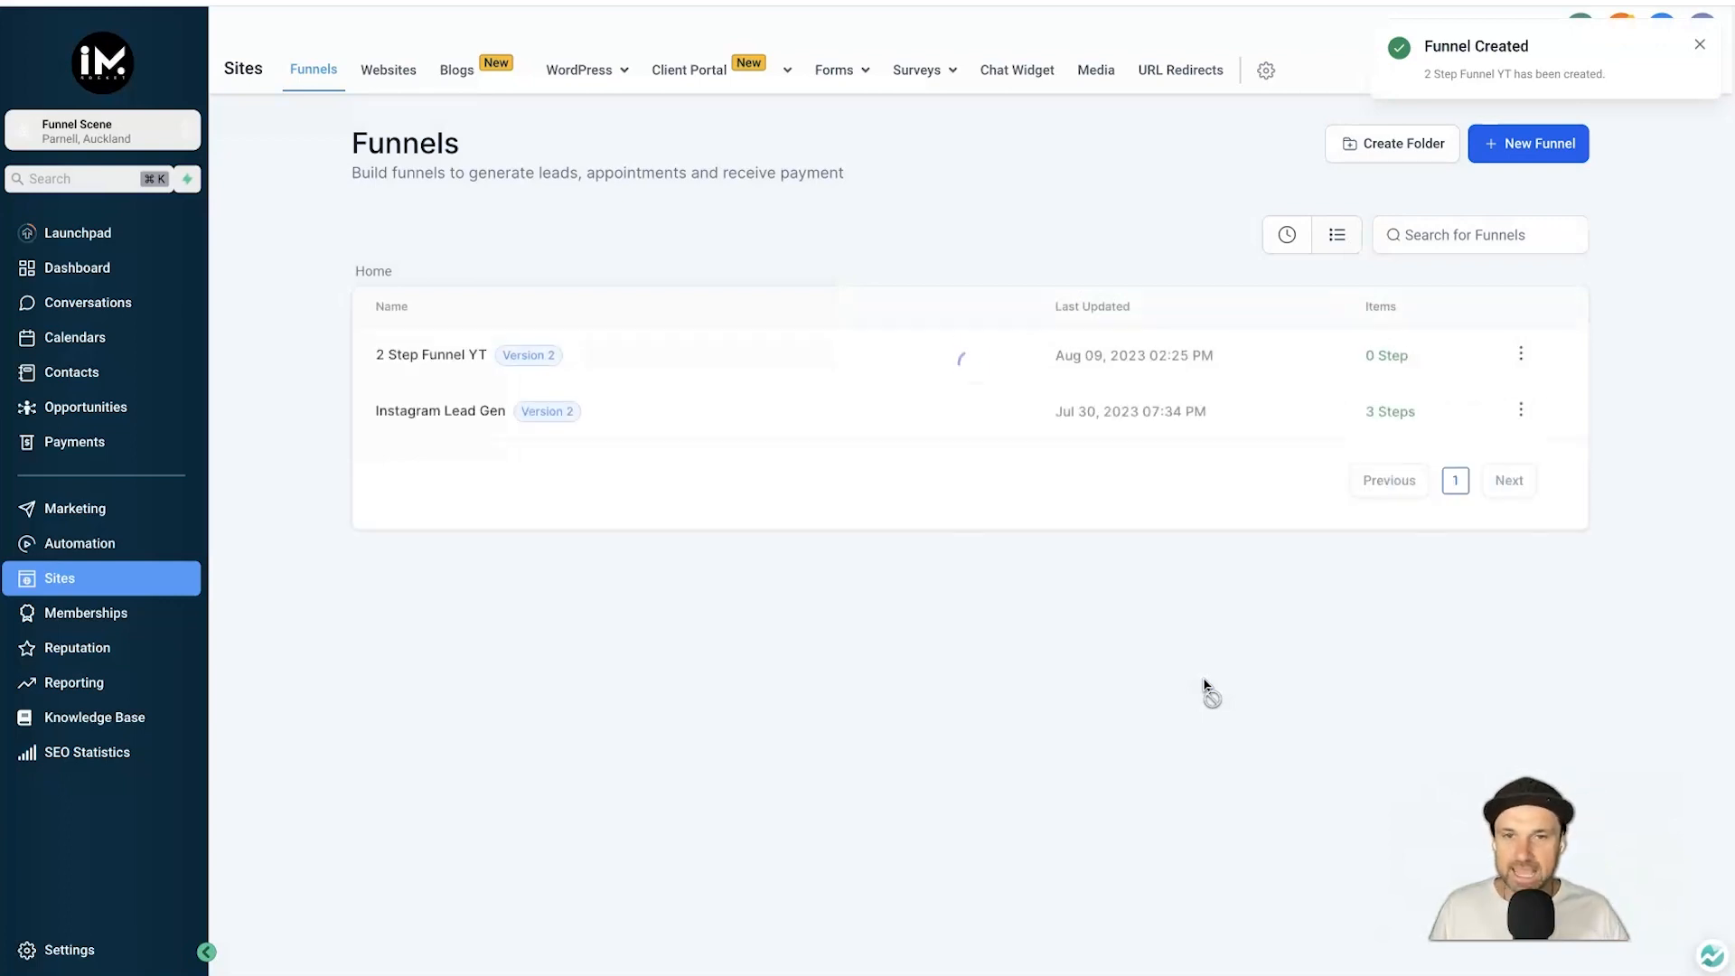
In 2 Step Funnel YT settings, assign domain pages.funnelscene.com and save.
{"action": "triple_click", "coordinate": [1437, 357]}
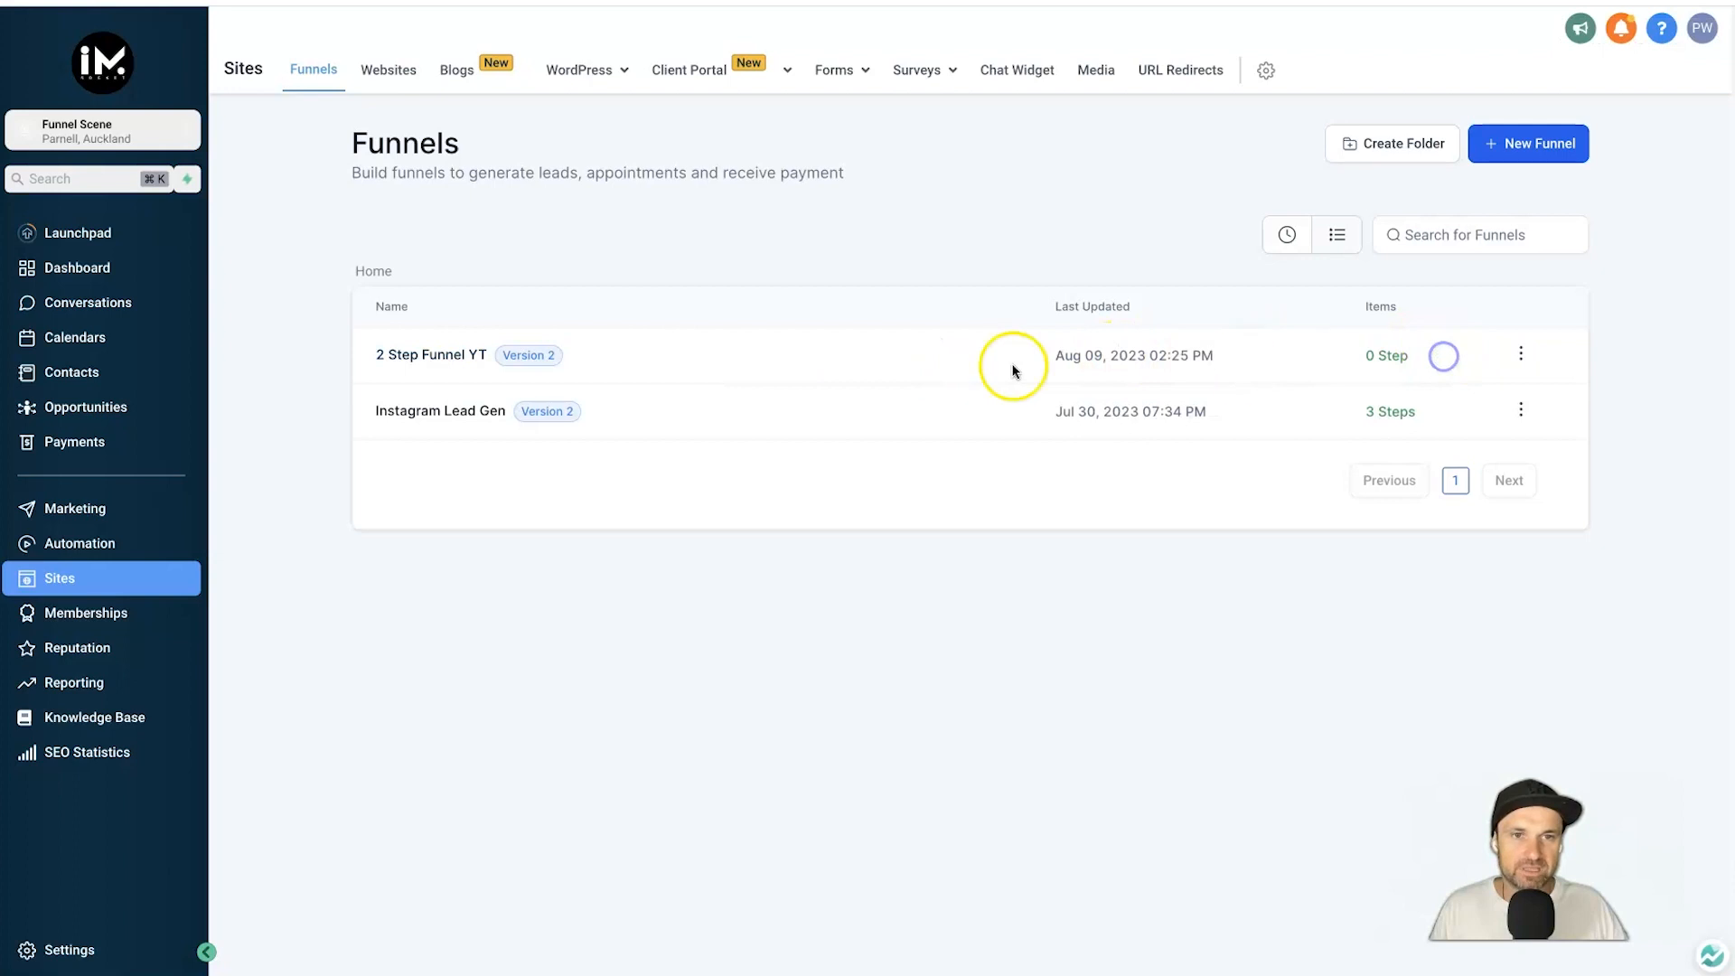
{"action": "left_click", "coordinate": [445, 354]}
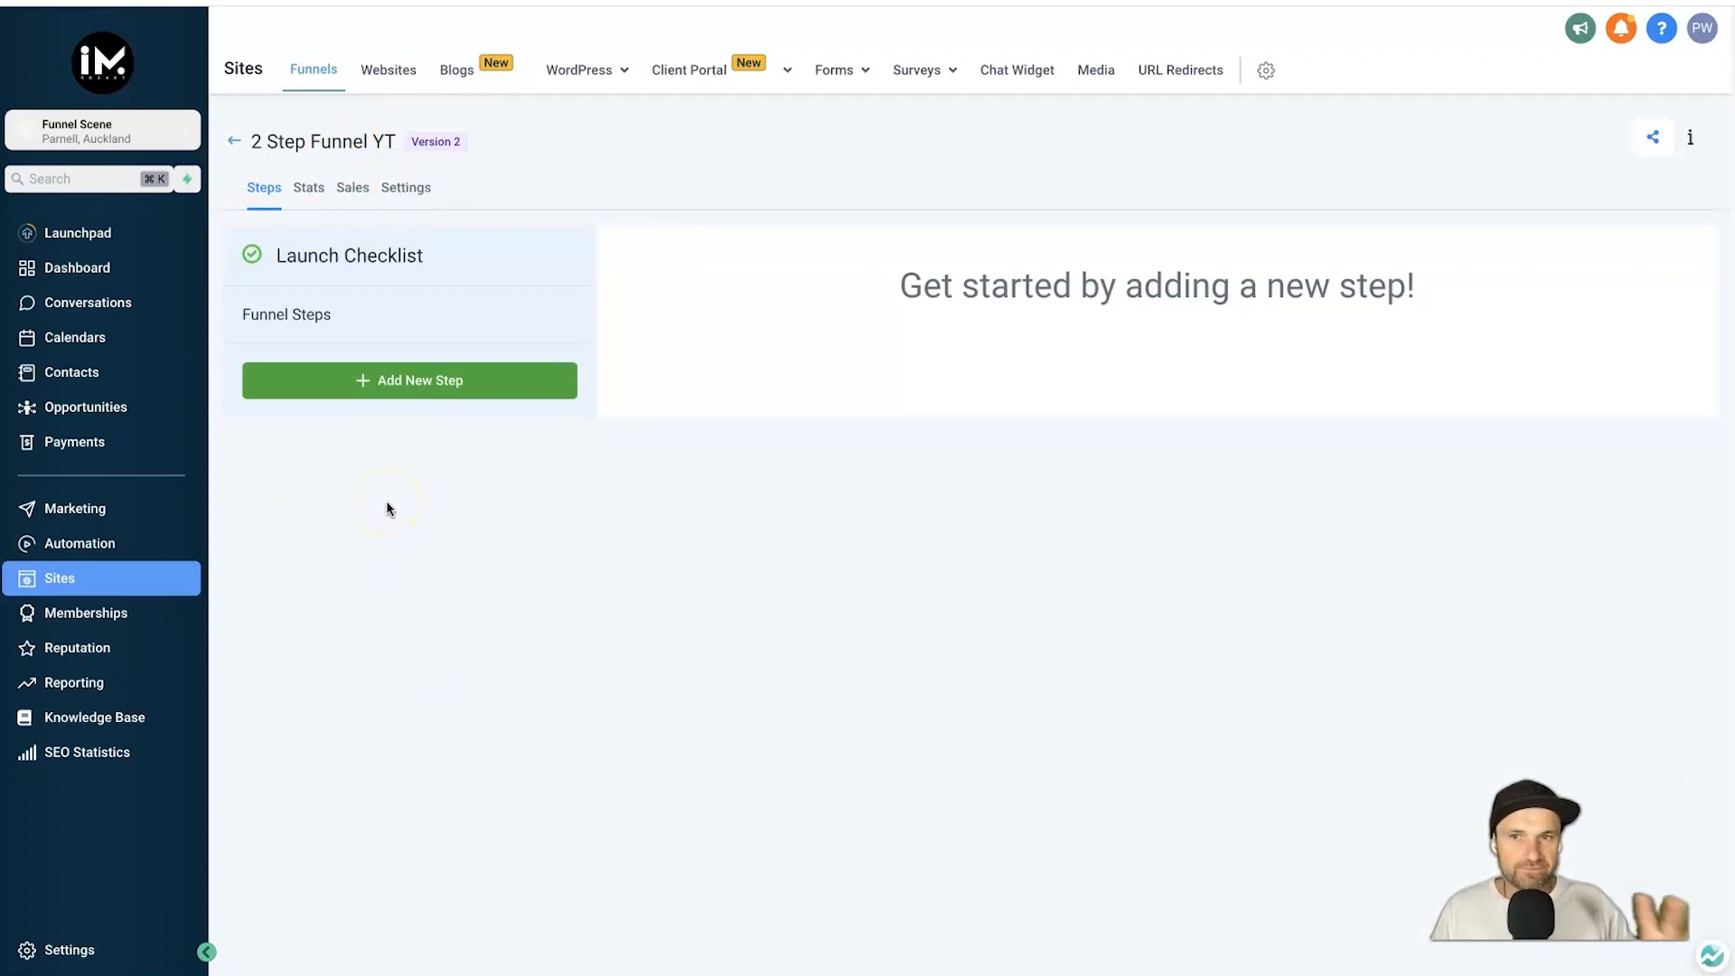
{"action": "left_click", "coordinate": [404, 191]}
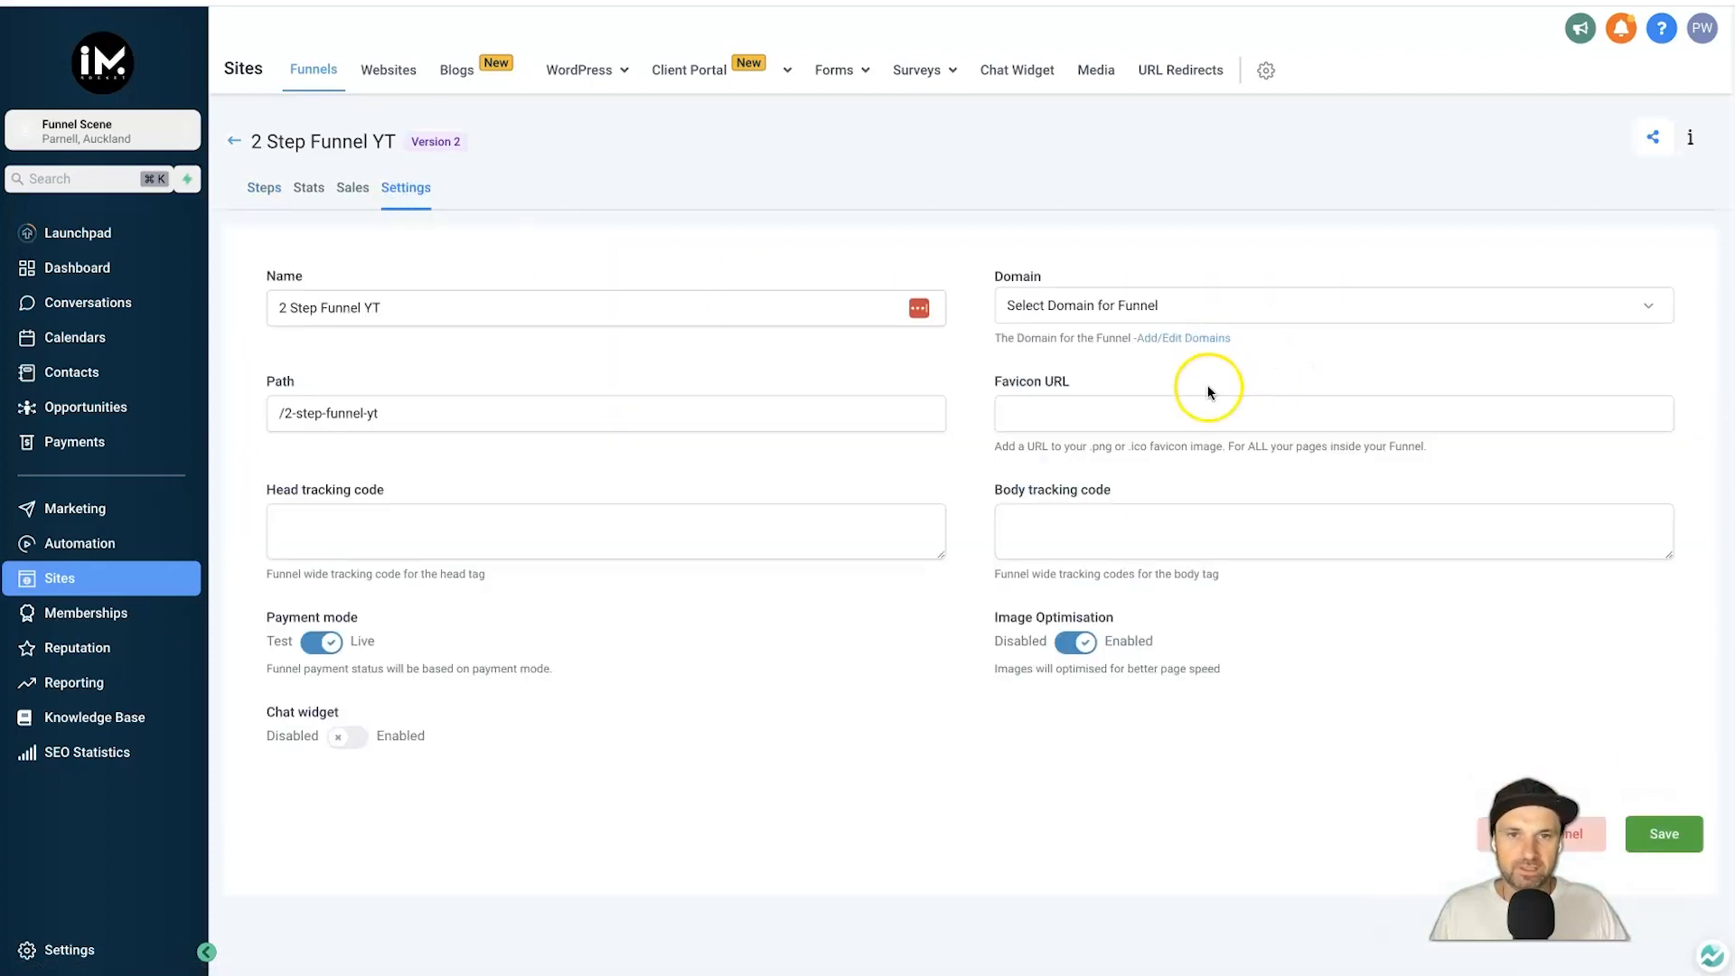
{"action": "left_click", "coordinate": [1048, 318]}
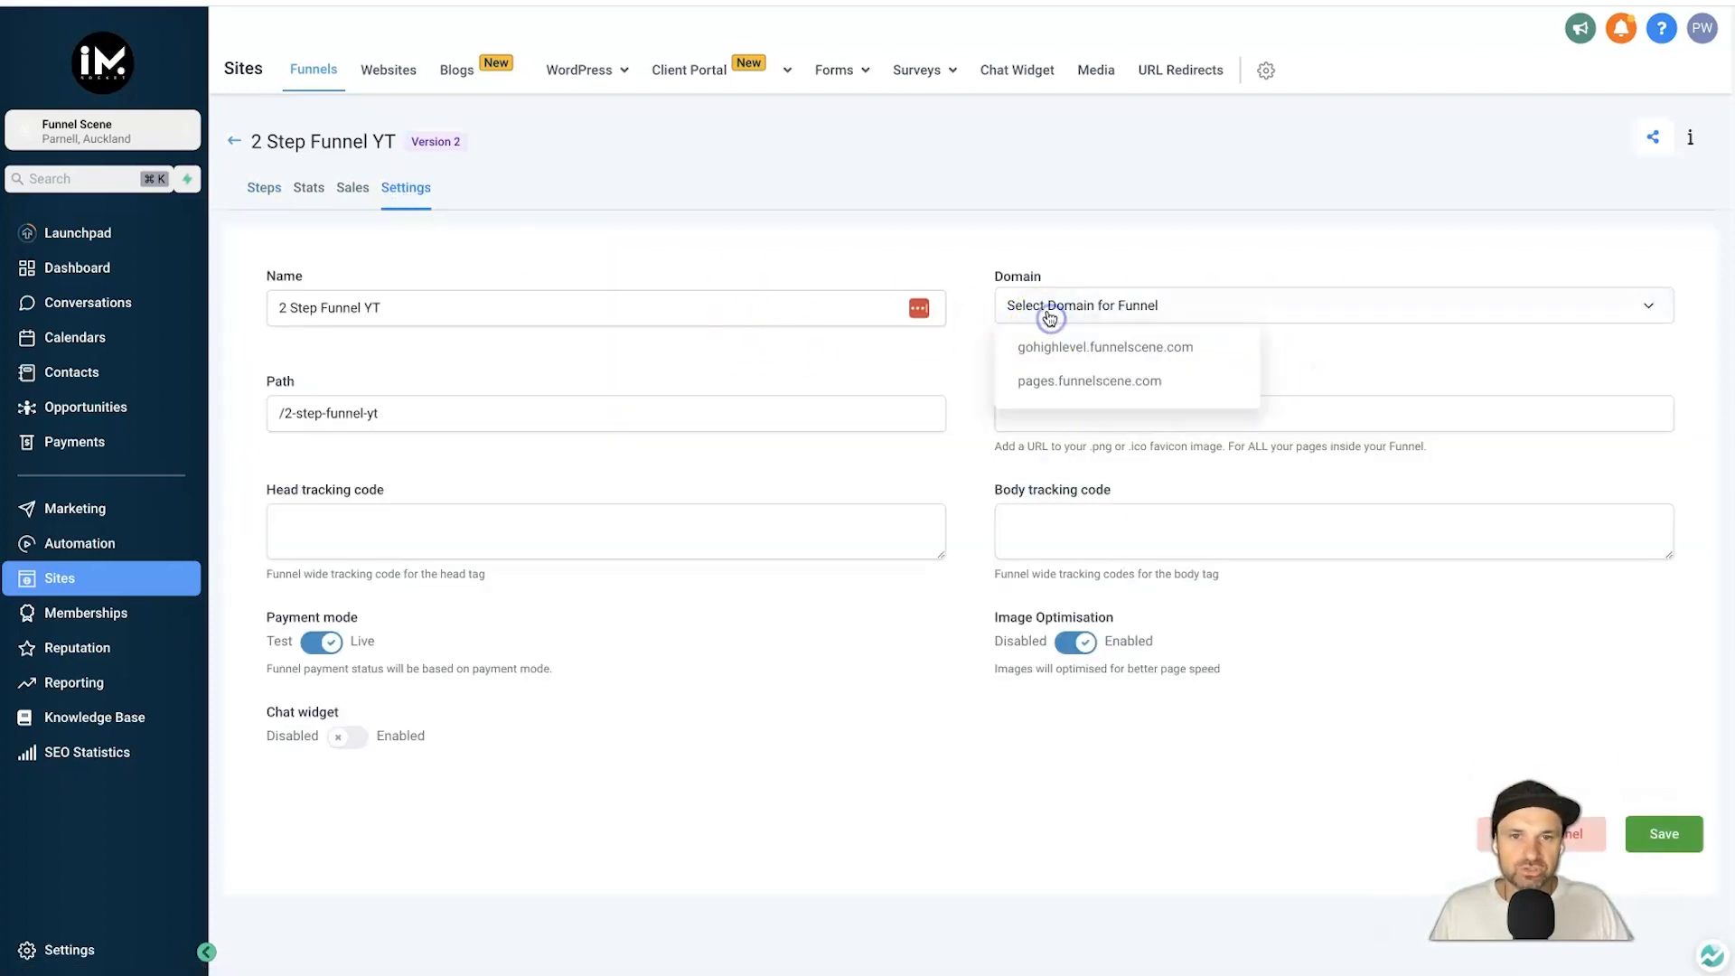
{"action": "left_click", "coordinate": [1092, 379]}
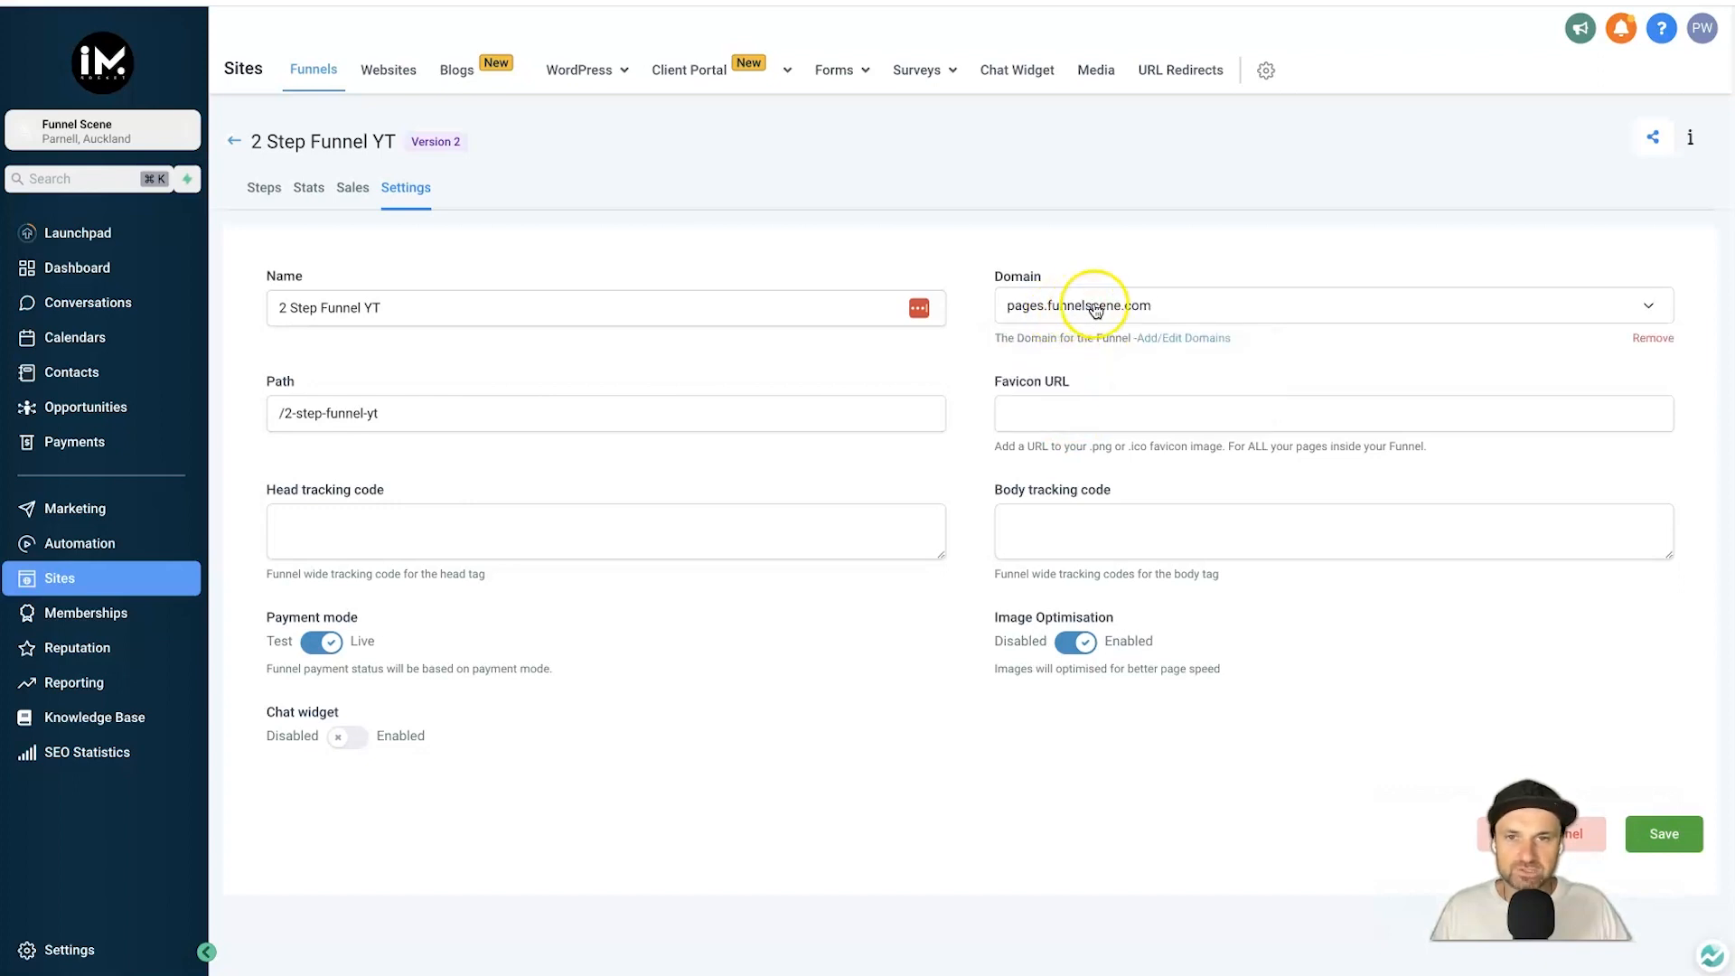
{"action": "left_click", "coordinate": [96, 947]}
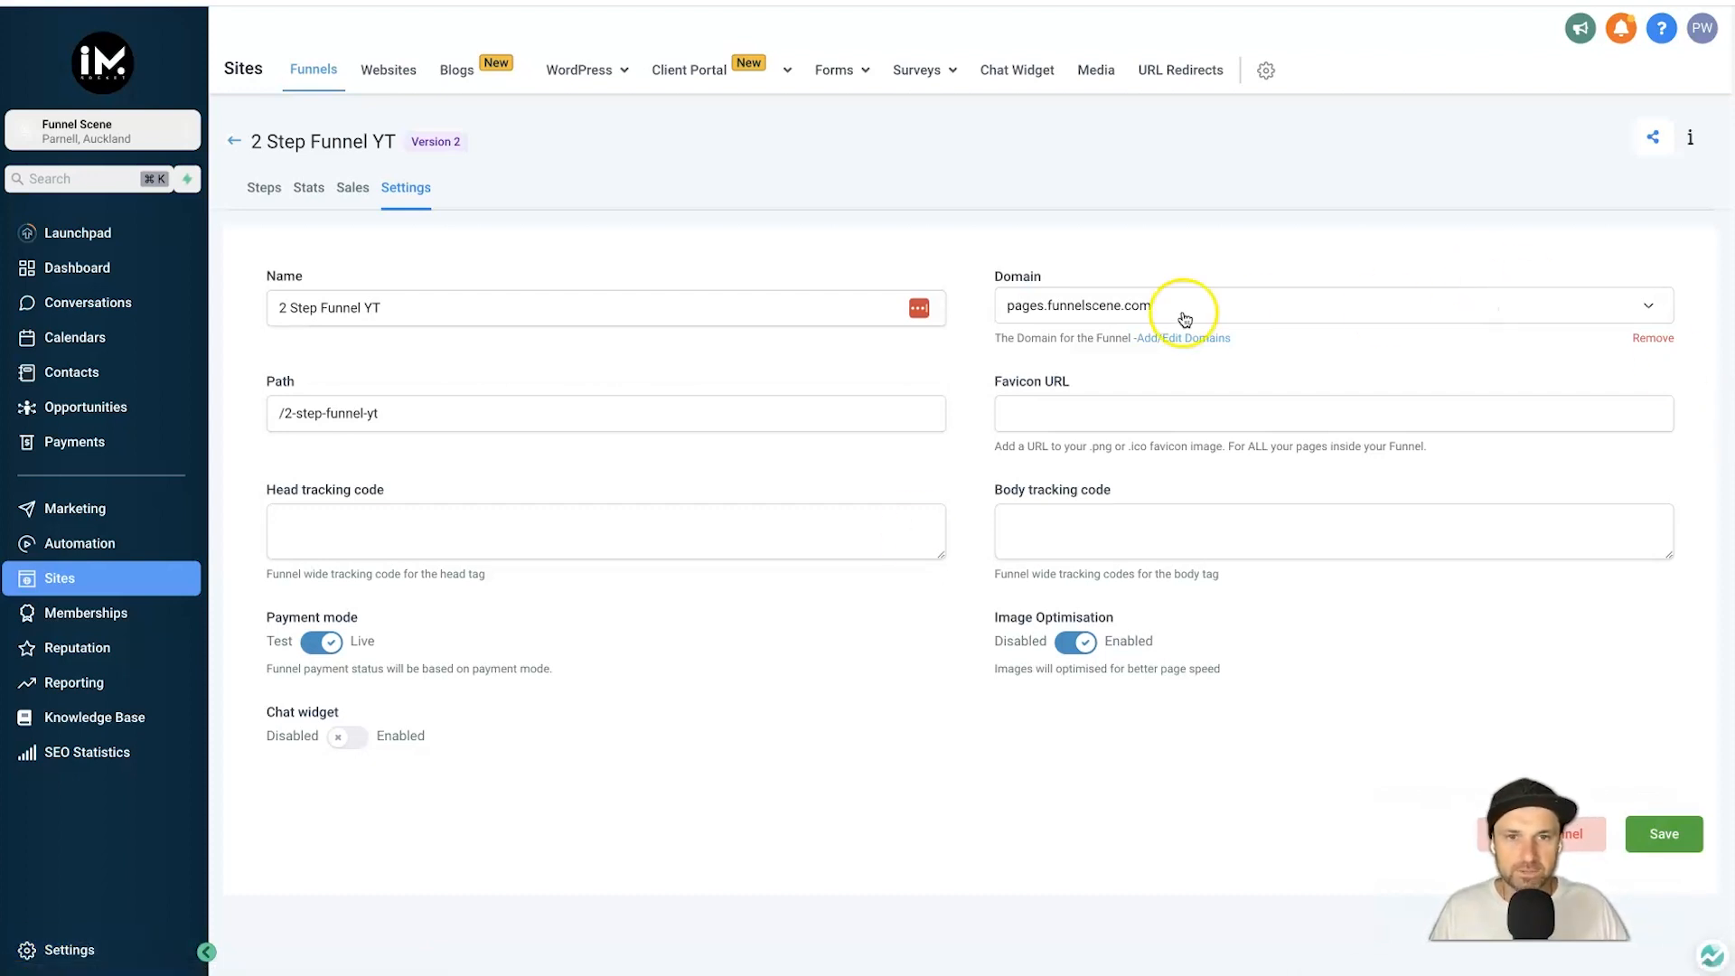
{"action": "left_click", "coordinate": [1101, 423]}
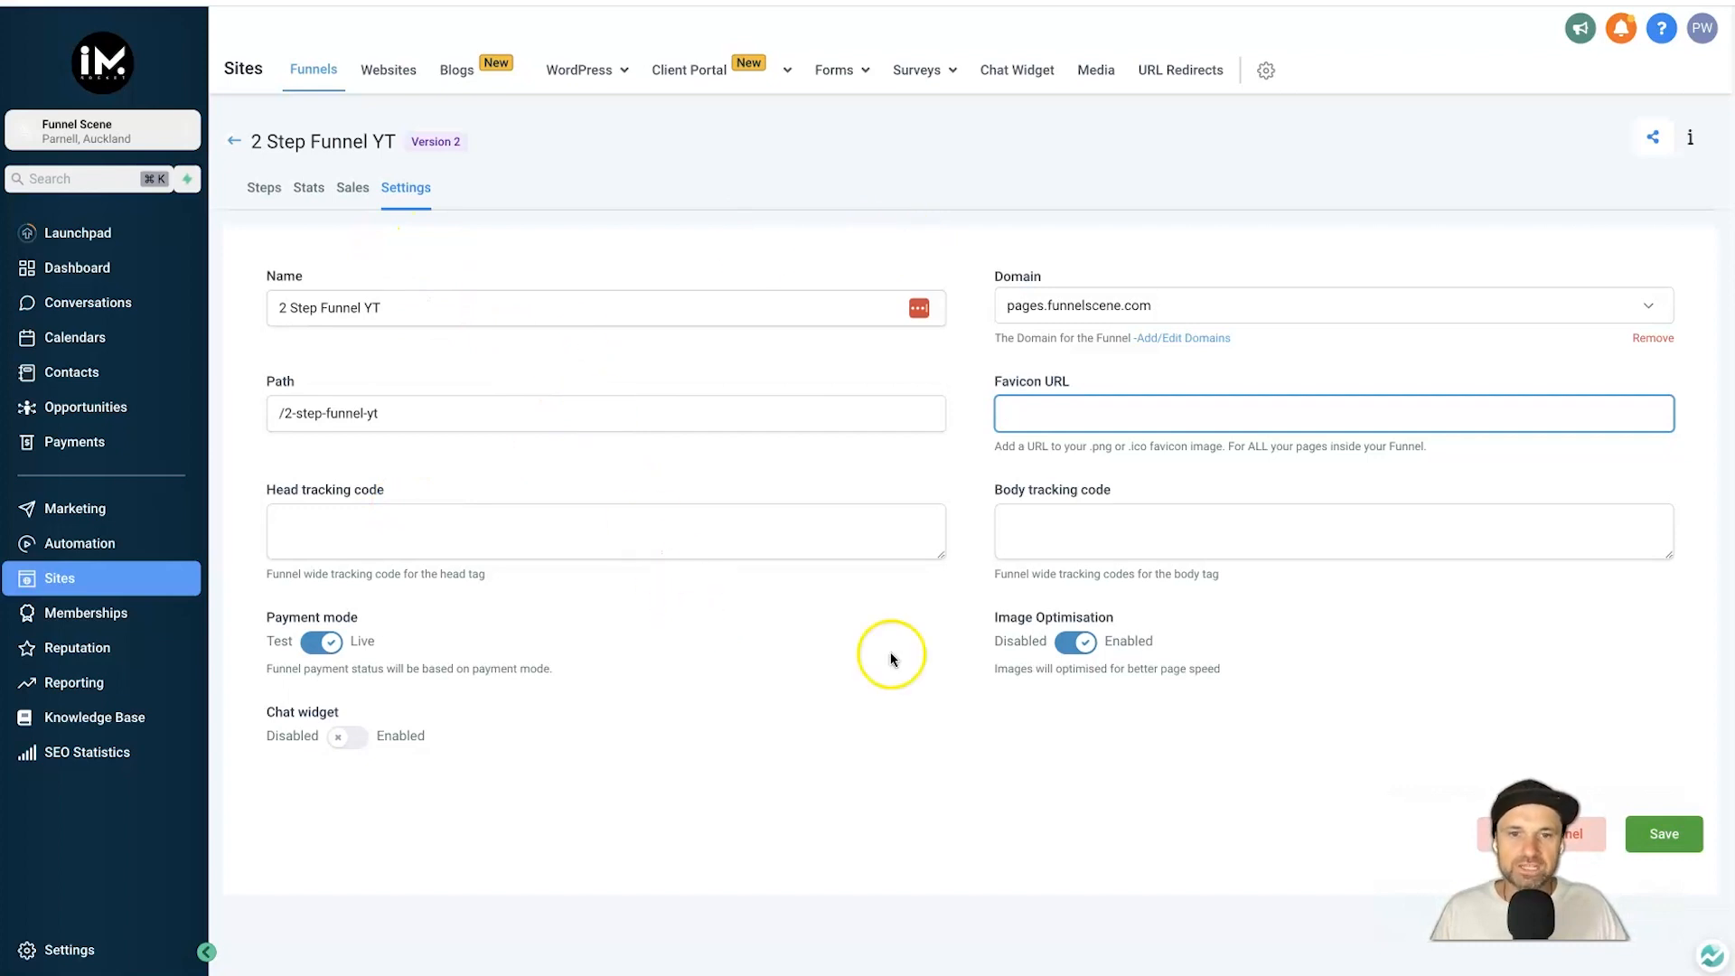
{"action": "left_click", "coordinate": [1650, 831]}
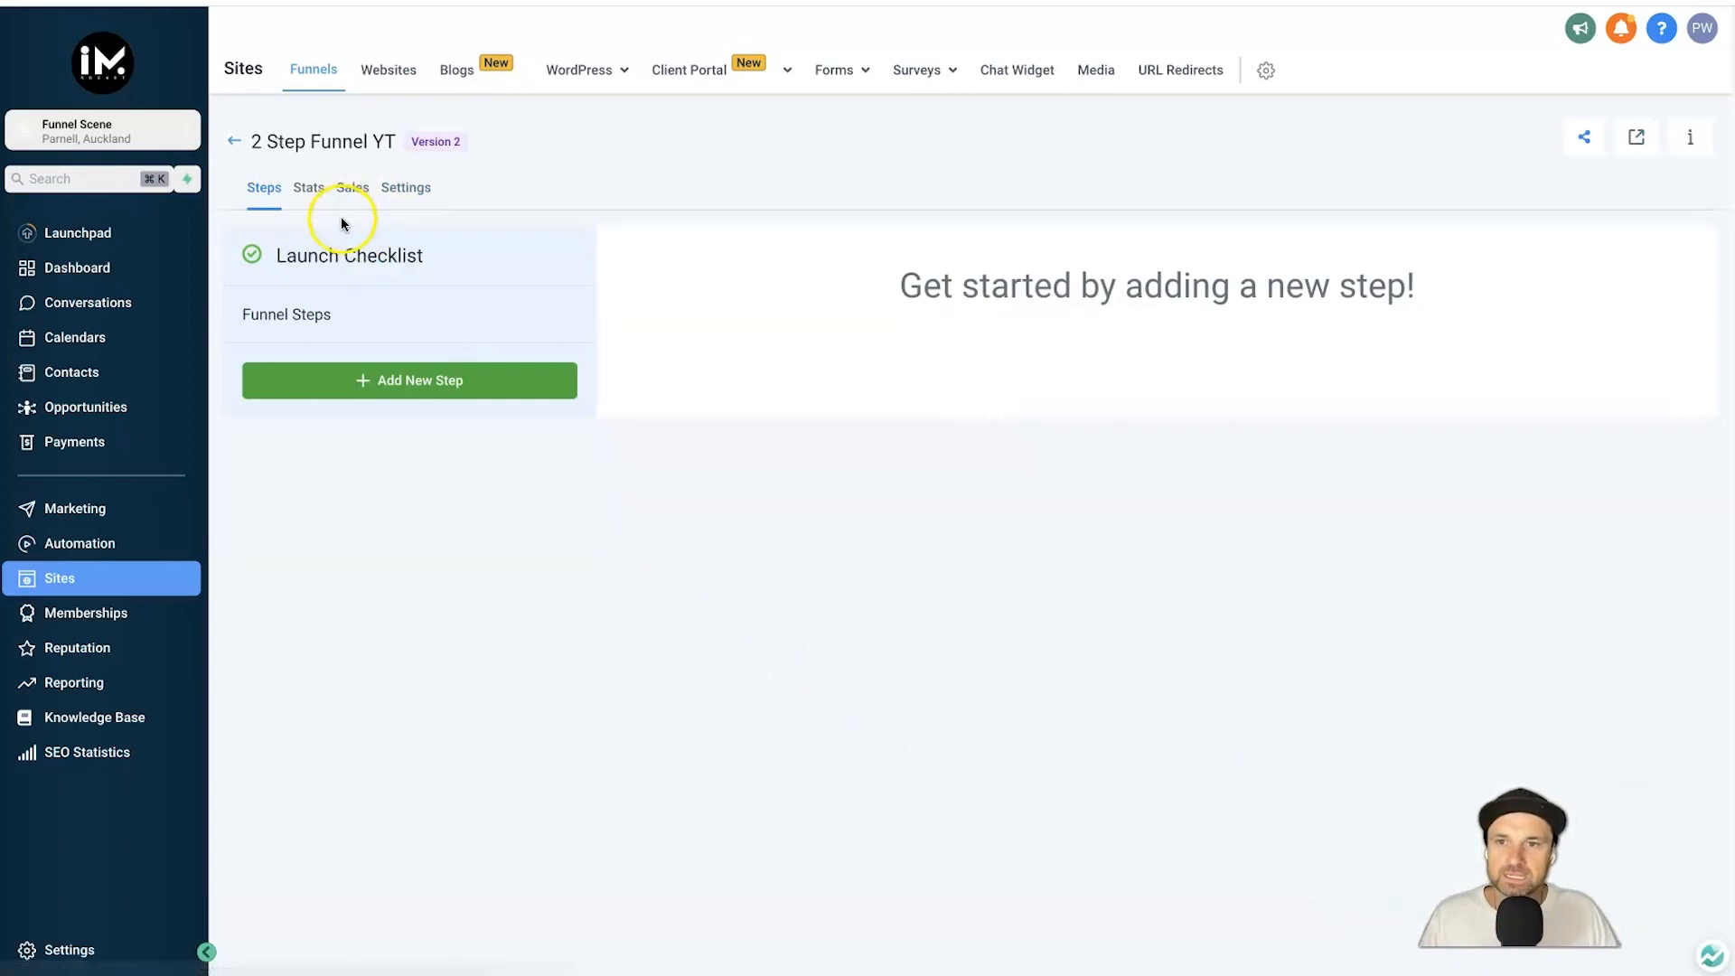
Create the first funnel step, '2 Step - Optin', at path 2-step on pages.funnelscene.com.
{"action": "left_click", "coordinate": [395, 380]}
{"action": "left_click", "coordinate": [708, 178]}
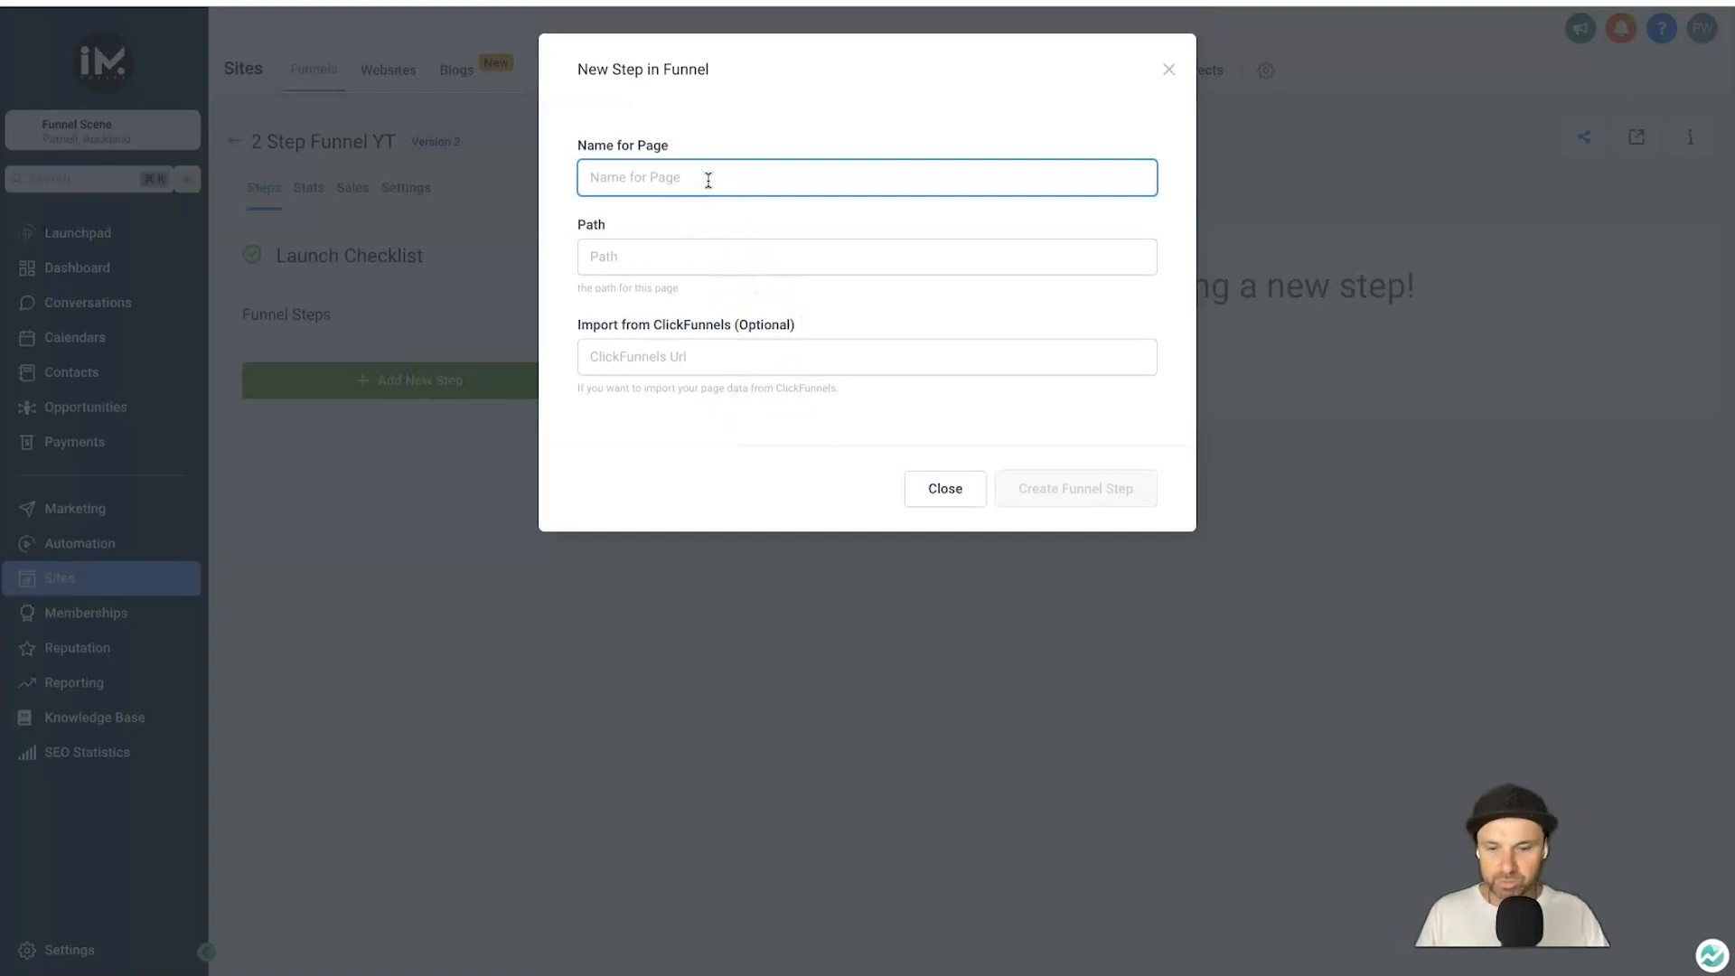
{"action": "type", "text": "2 Step Optin"}
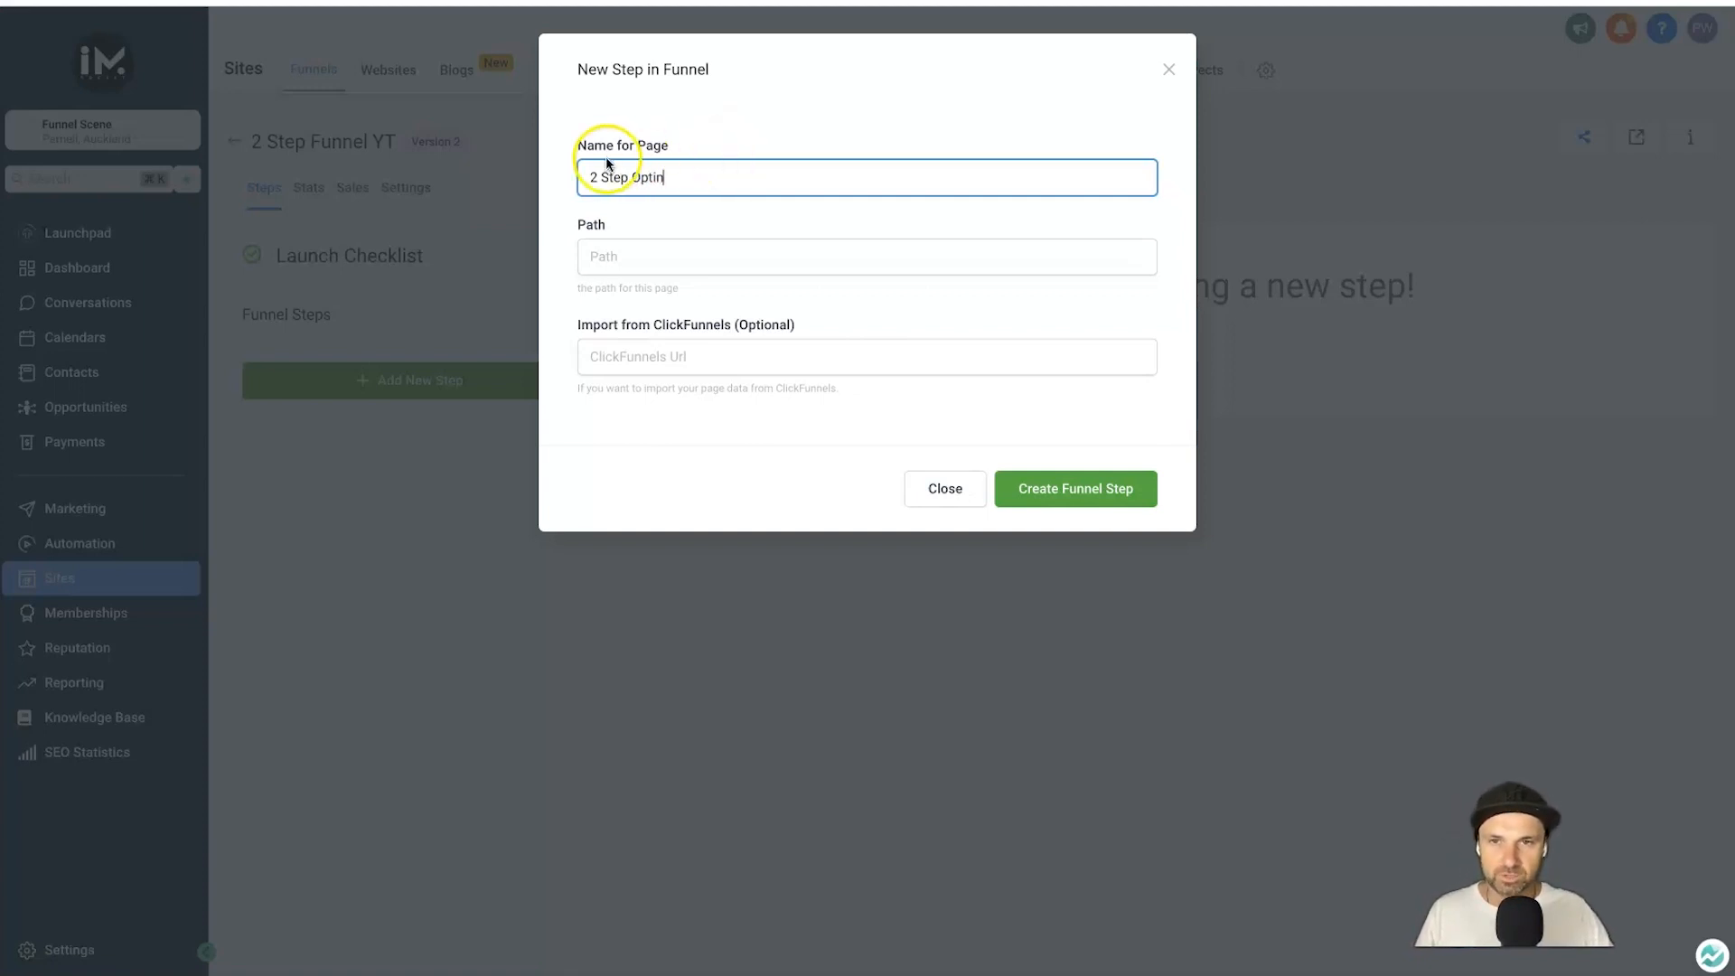
{"action": "left_click", "coordinate": [631, 174]}
{"action": "type", "text": "-"}
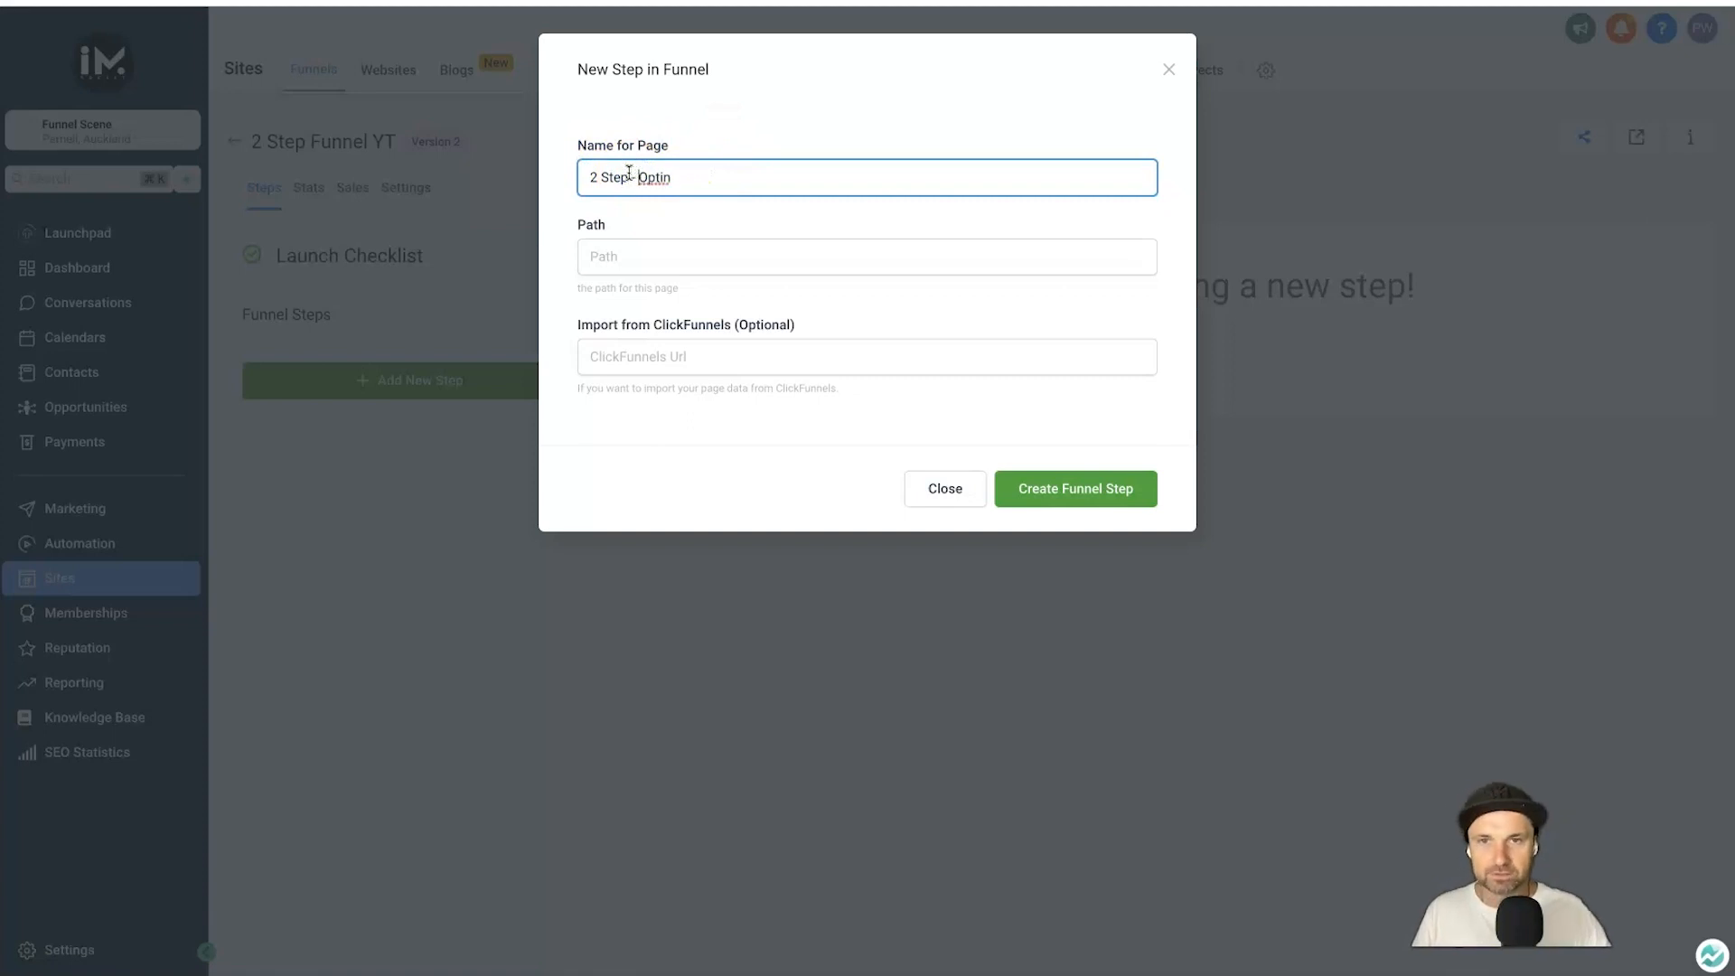
{"action": "left_click", "coordinate": [606, 262]}
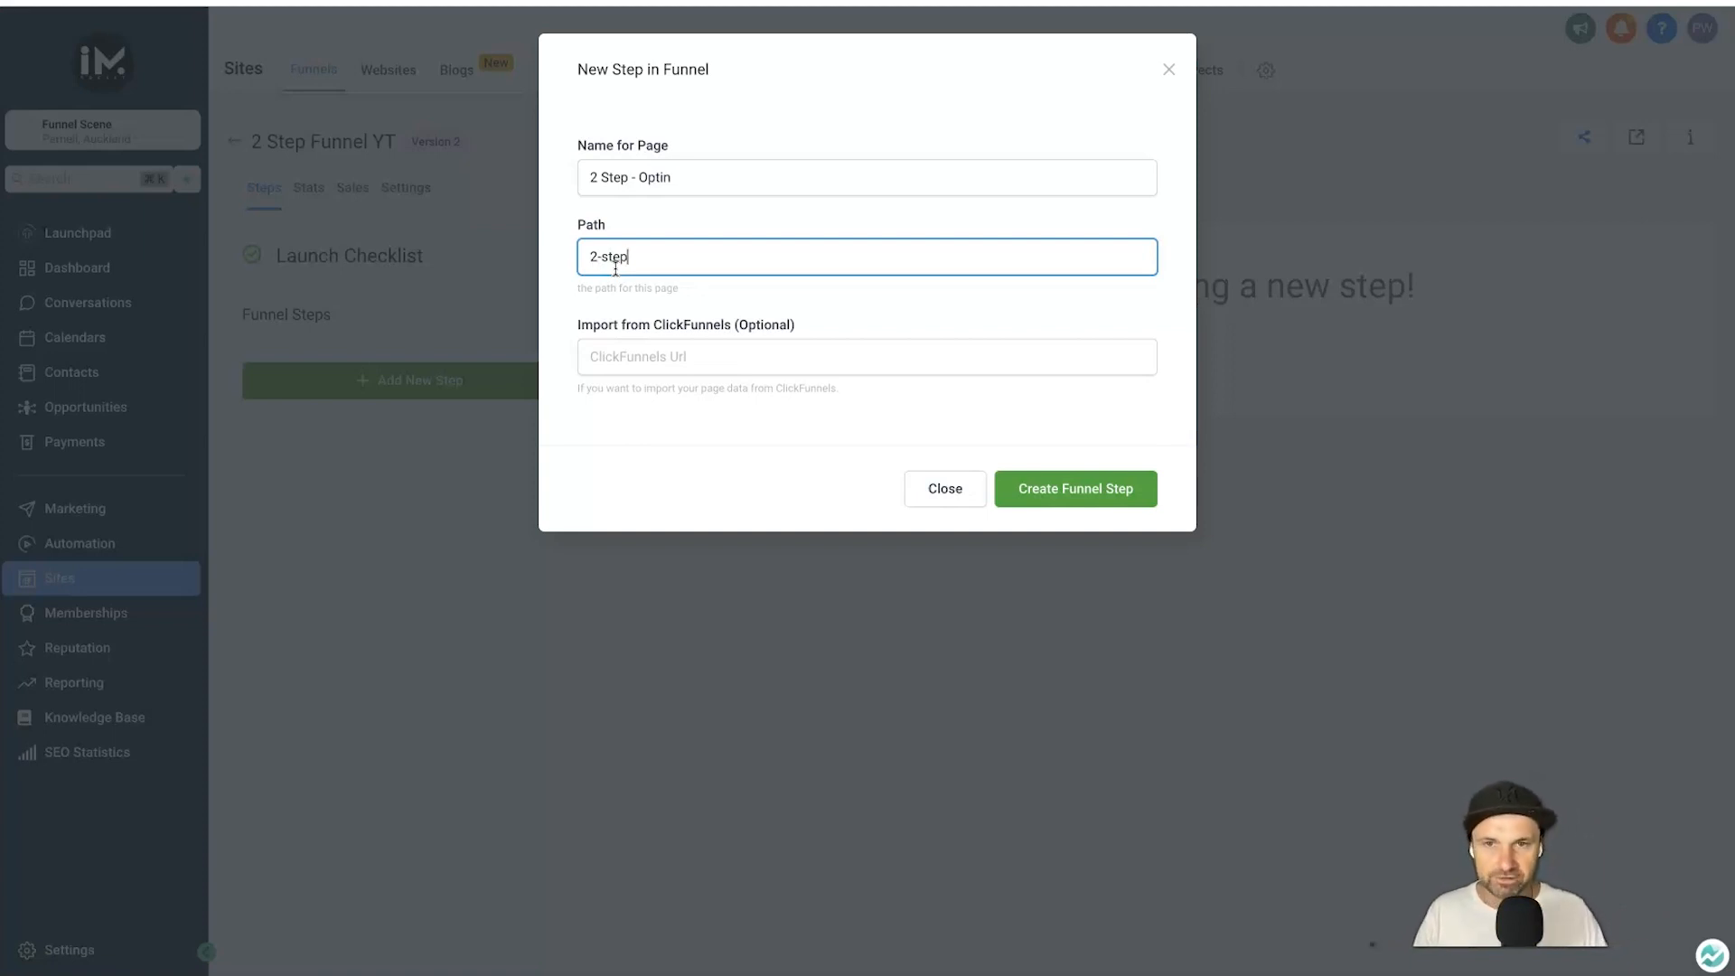
{"action": "left_click", "coordinate": [773, 429]}
{"action": "left_click_drag", "start_coordinate": [582, 325], "coordinate": [810, 325]}
{"action": "left_click", "coordinate": [527, 325]}
{"action": "left_click_drag", "start_coordinate": [554, 328], "coordinate": [810, 327]}
{"action": "left_click", "coordinate": [810, 326]}
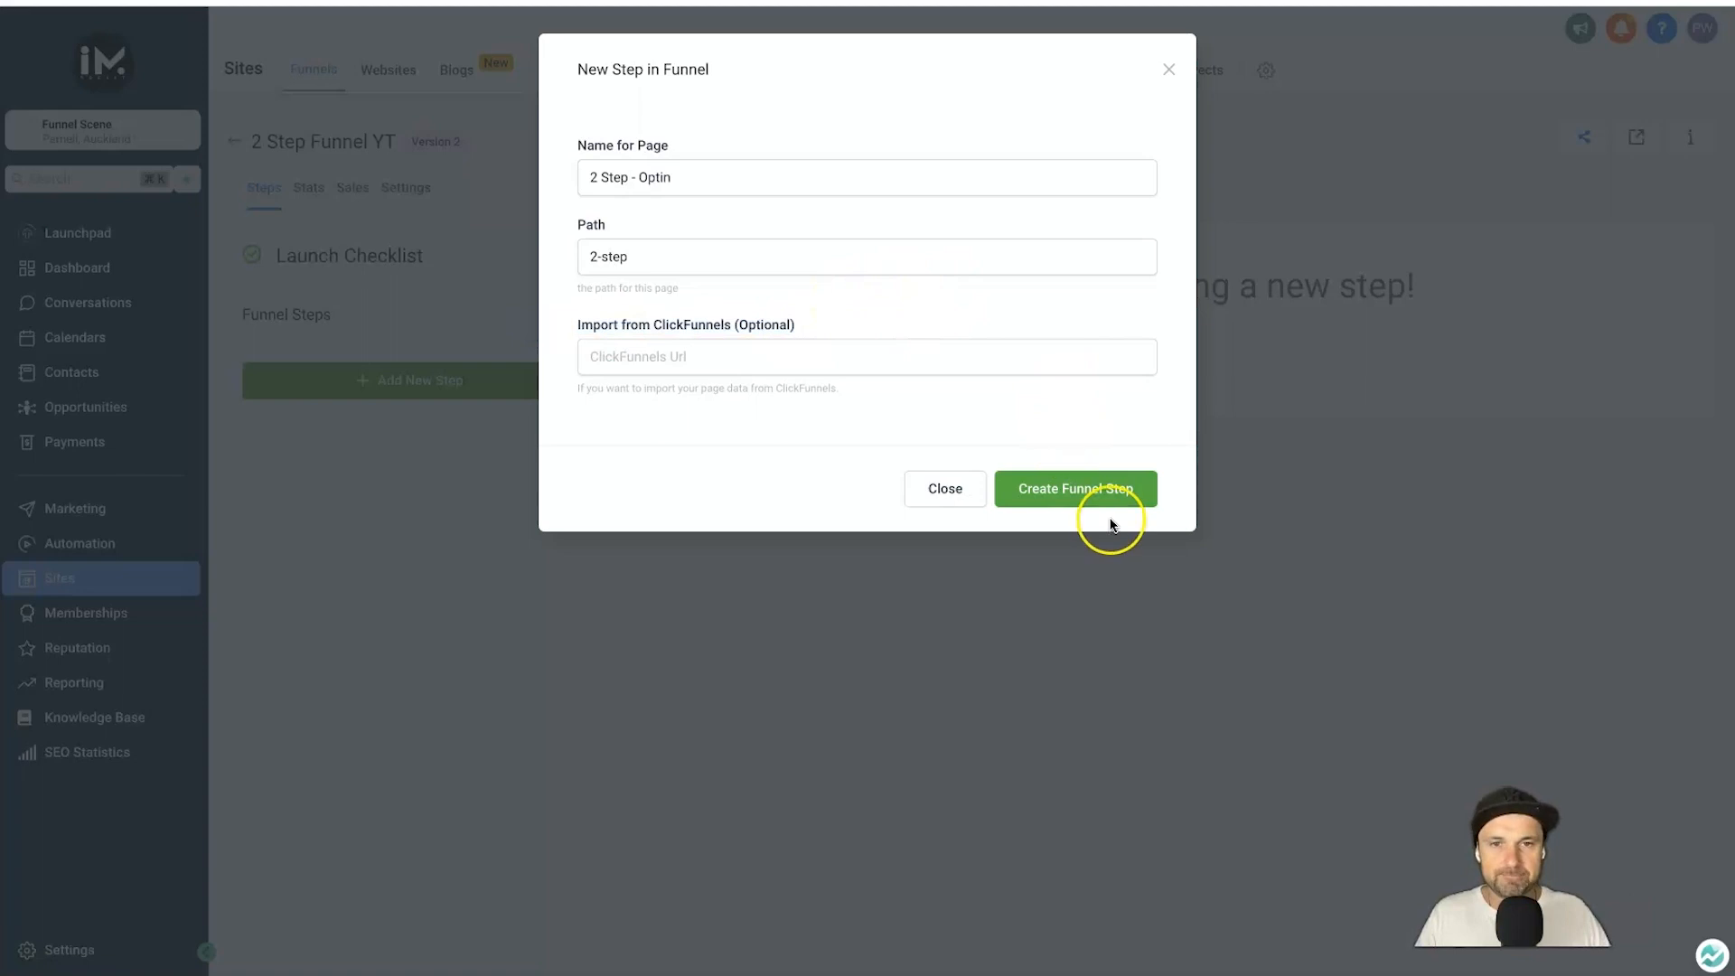
{"action": "left_click", "coordinate": [1102, 486]}
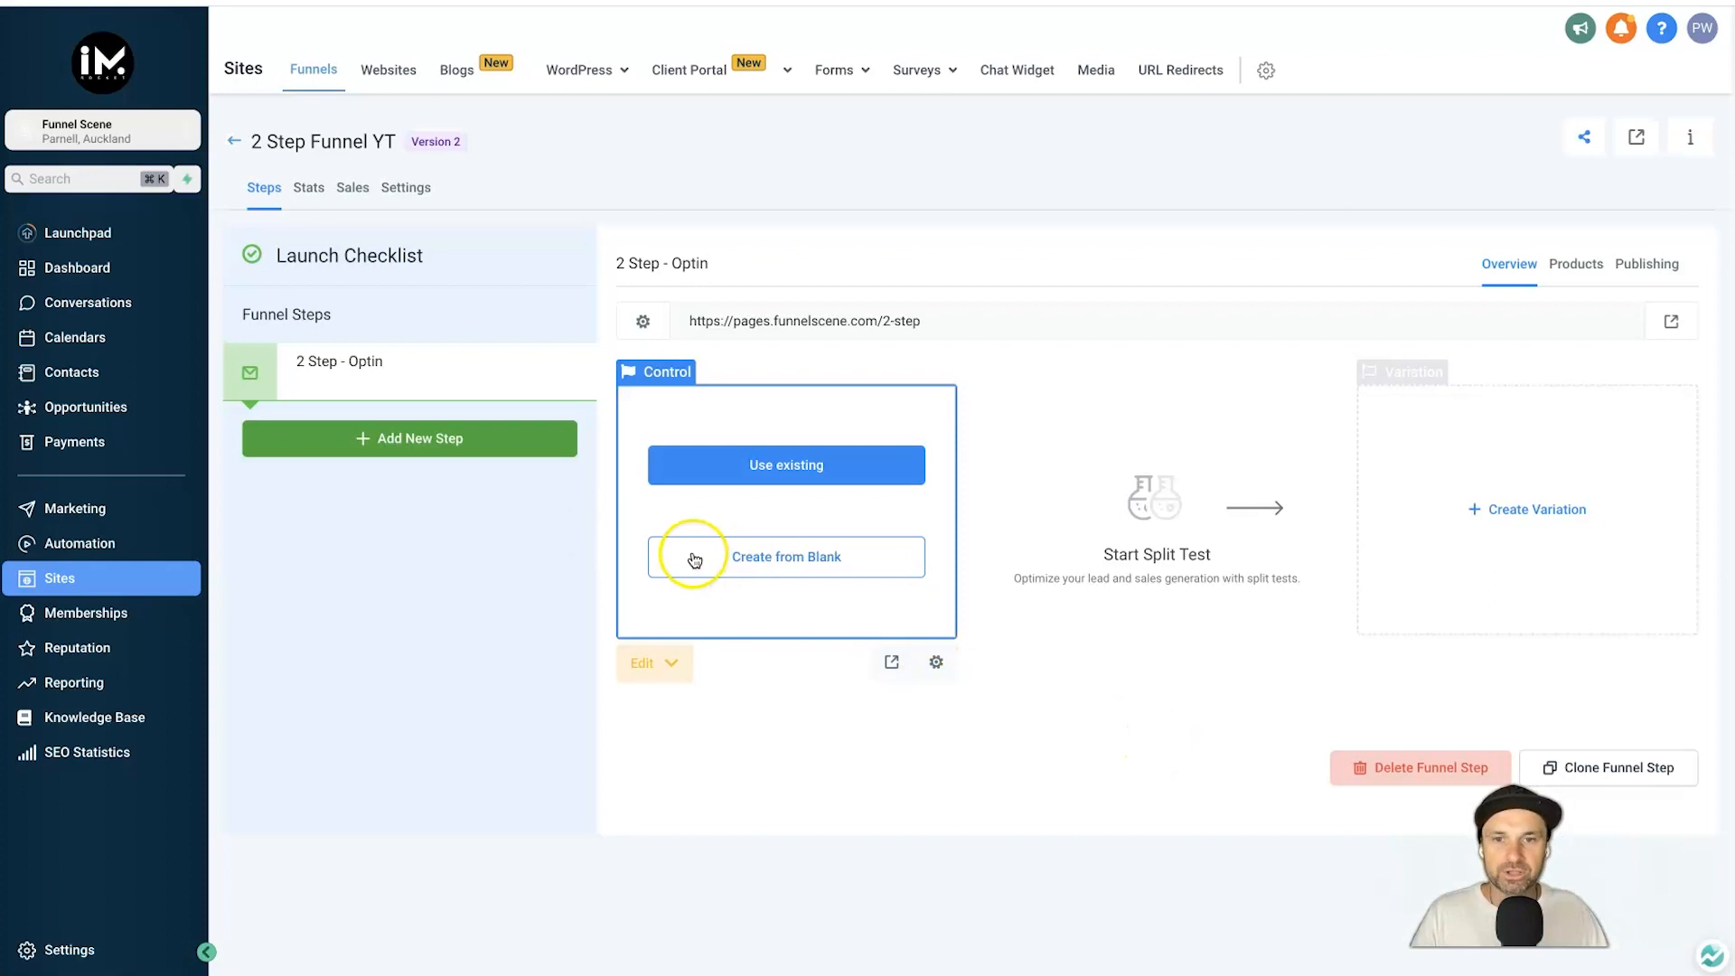
Choose Create from Blank for the Control variant of the 2 Step - Optin page.
{"action": "left_click", "coordinate": [816, 560]}
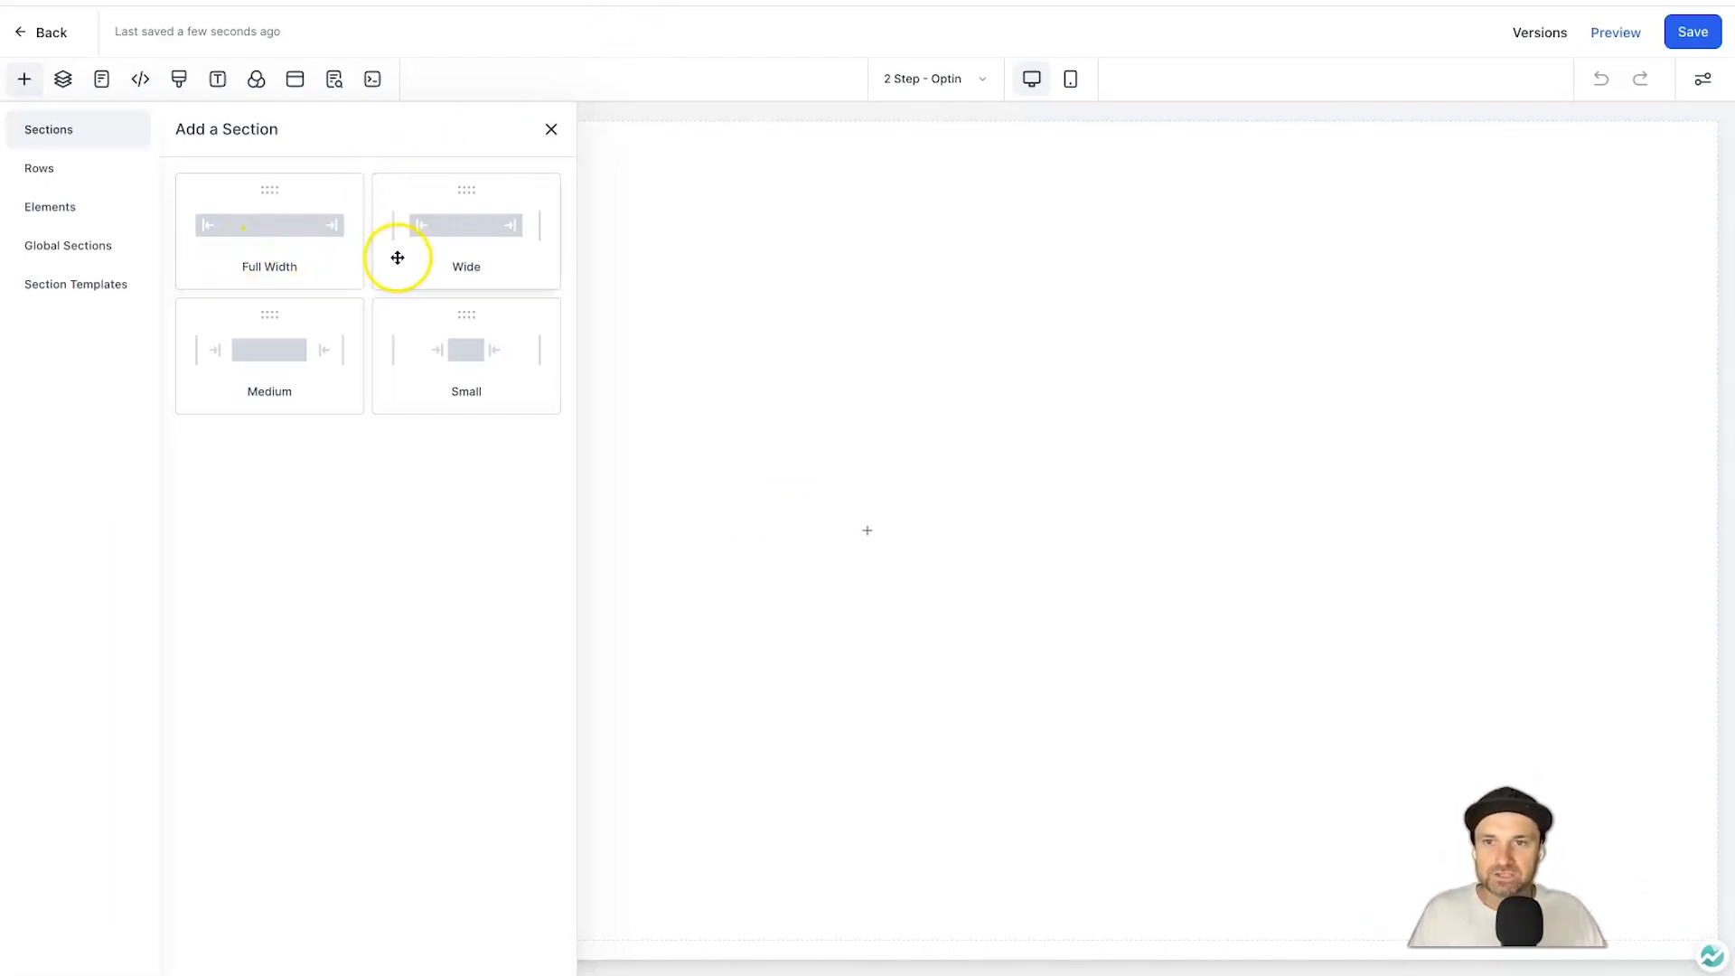
Add a wide section containing a two-column row to the blank optin page.
{"action": "left_click_drag", "start_coordinate": [380, 224], "coordinate": [790, 210]}
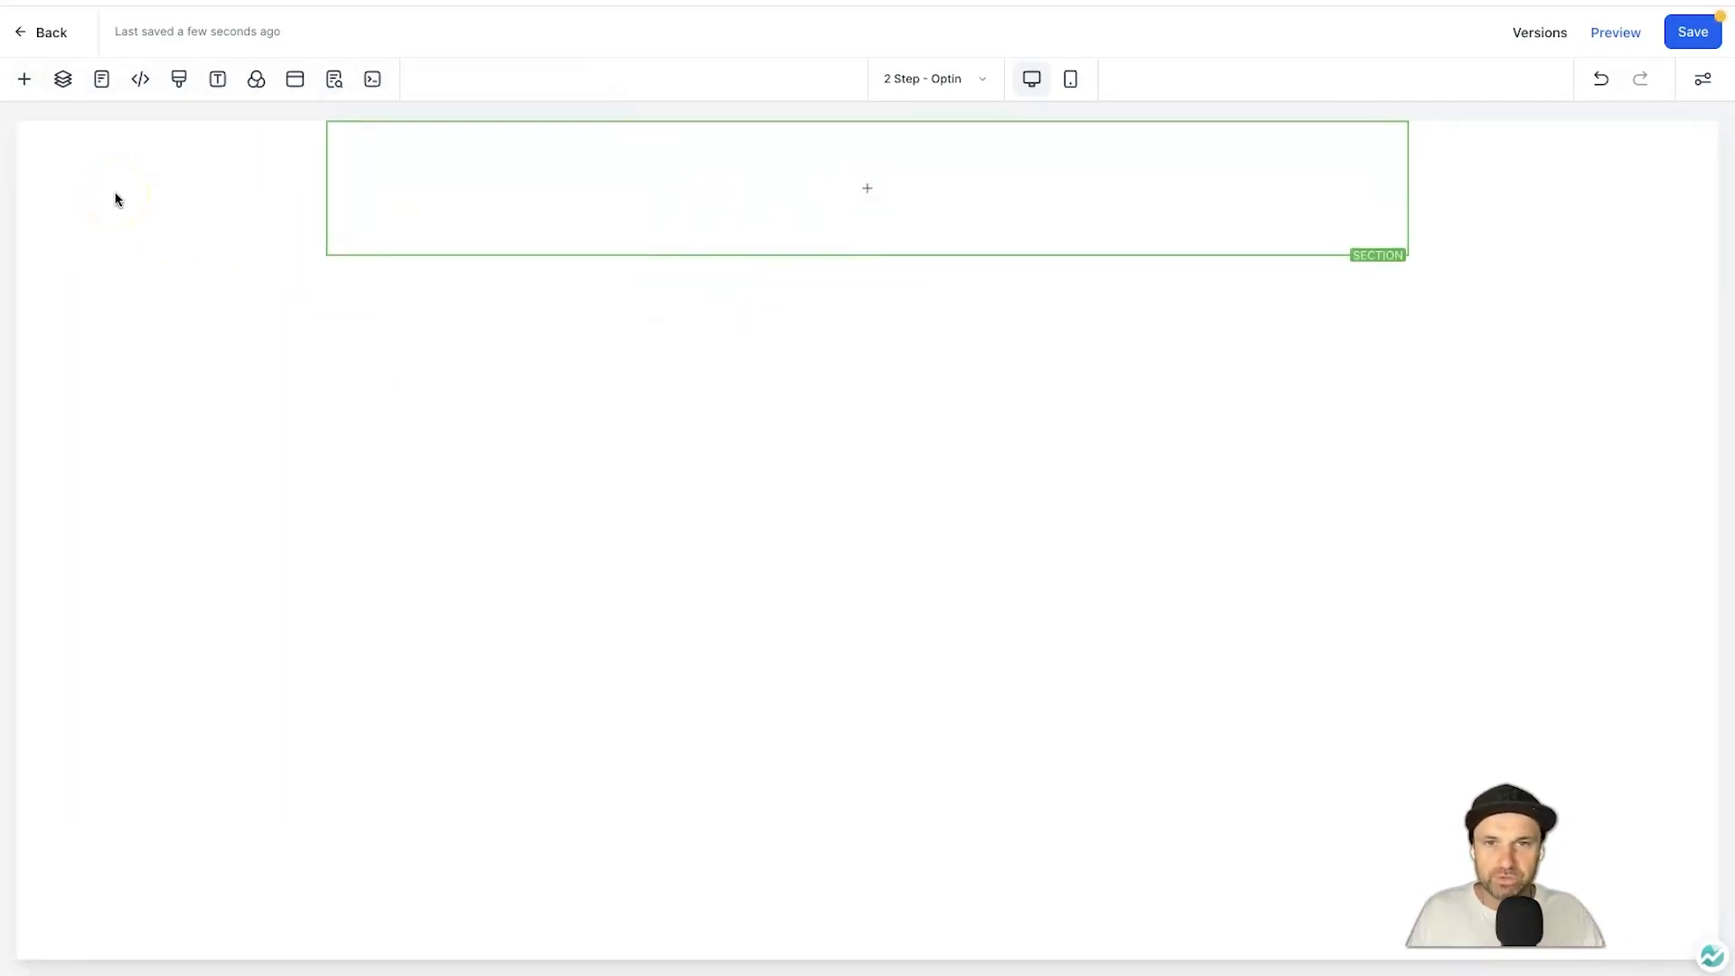
{"action": "left_click", "coordinate": [575, 187]}
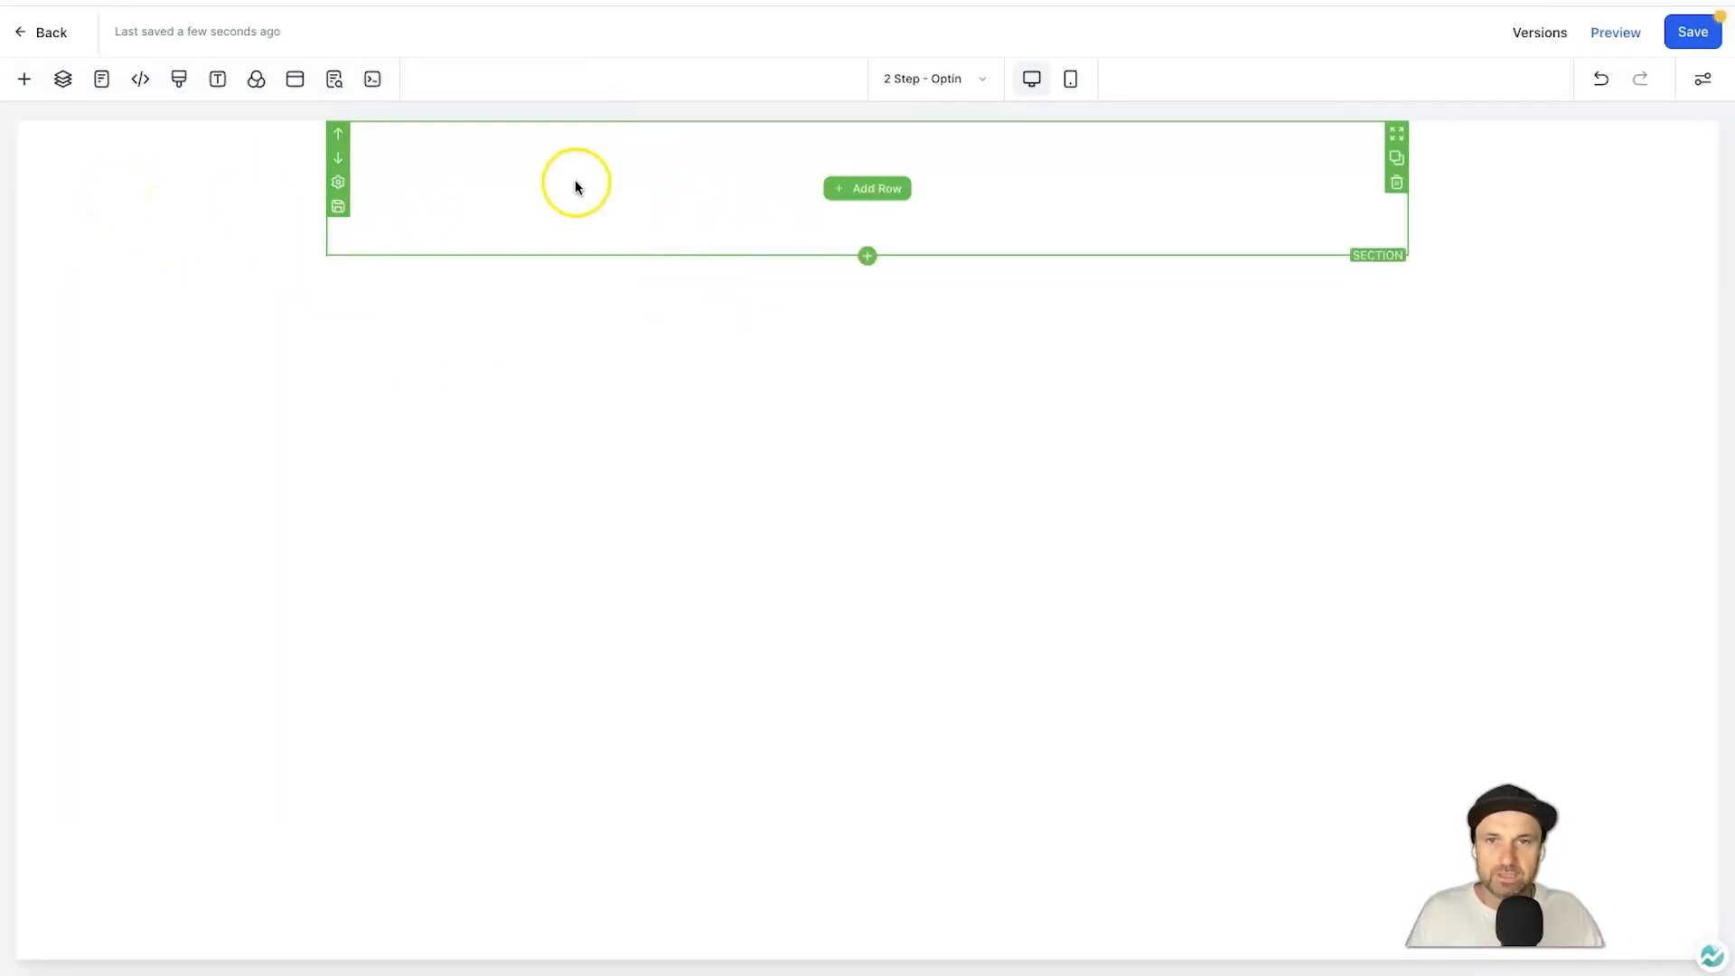
{"action": "left_click", "coordinate": [836, 191]}
{"action": "left_click", "coordinate": [523, 259]}
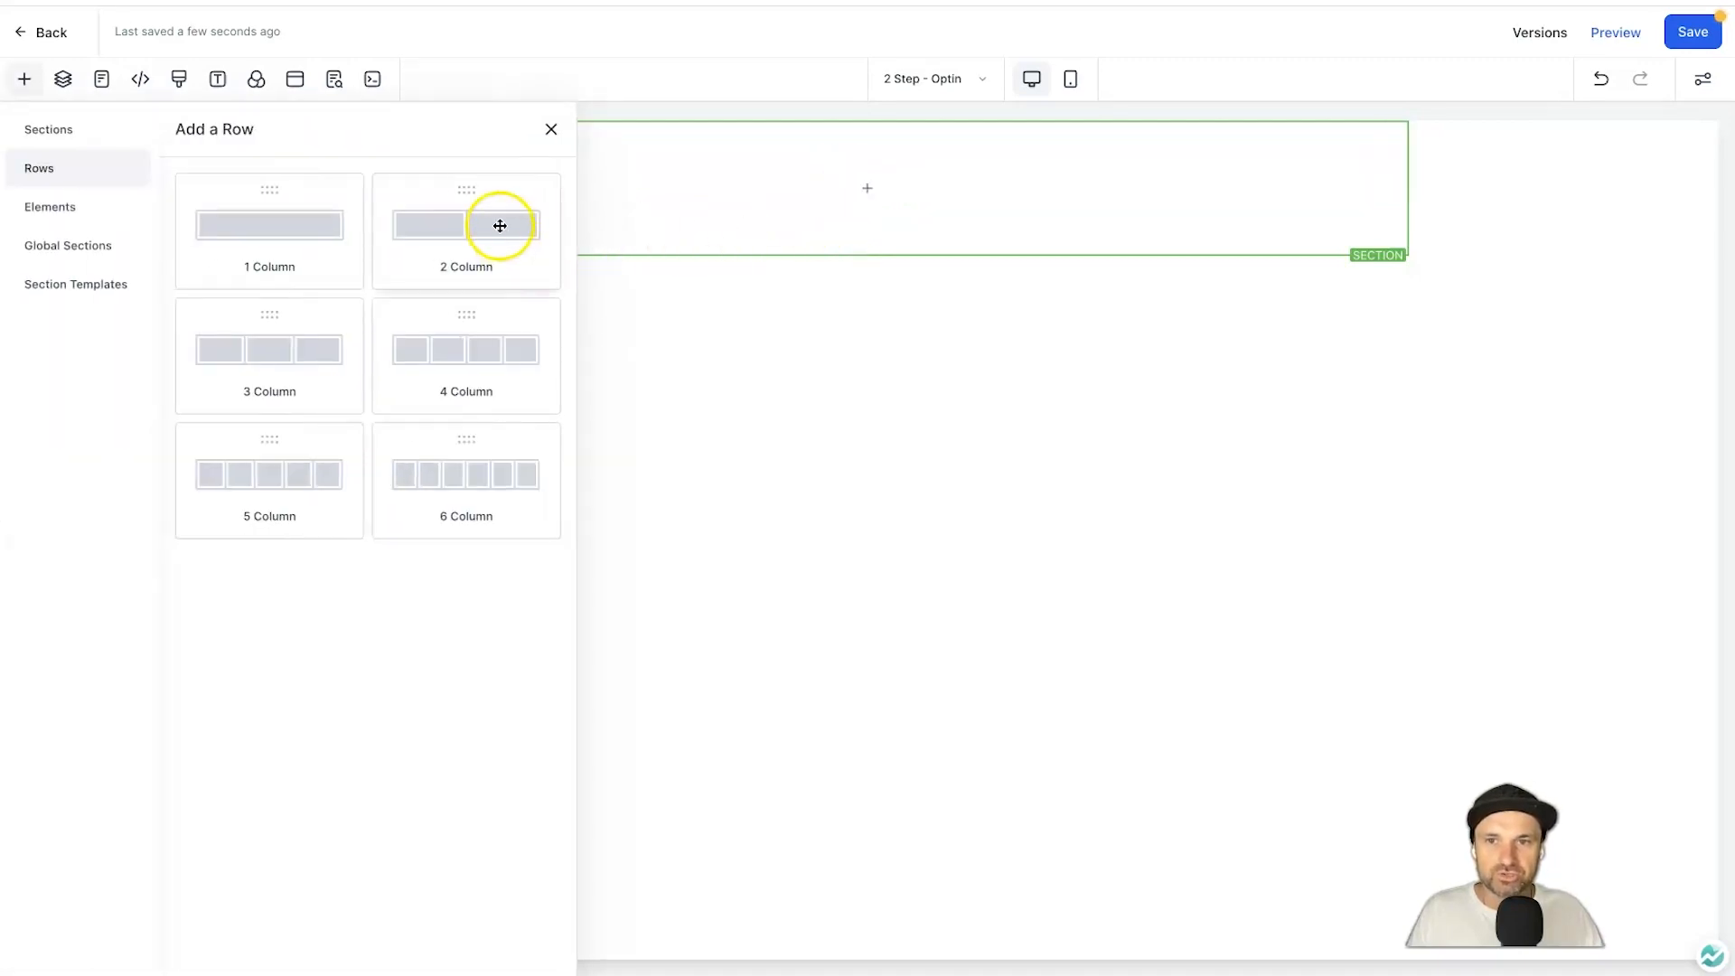
{"action": "left_click", "coordinate": [856, 215]}
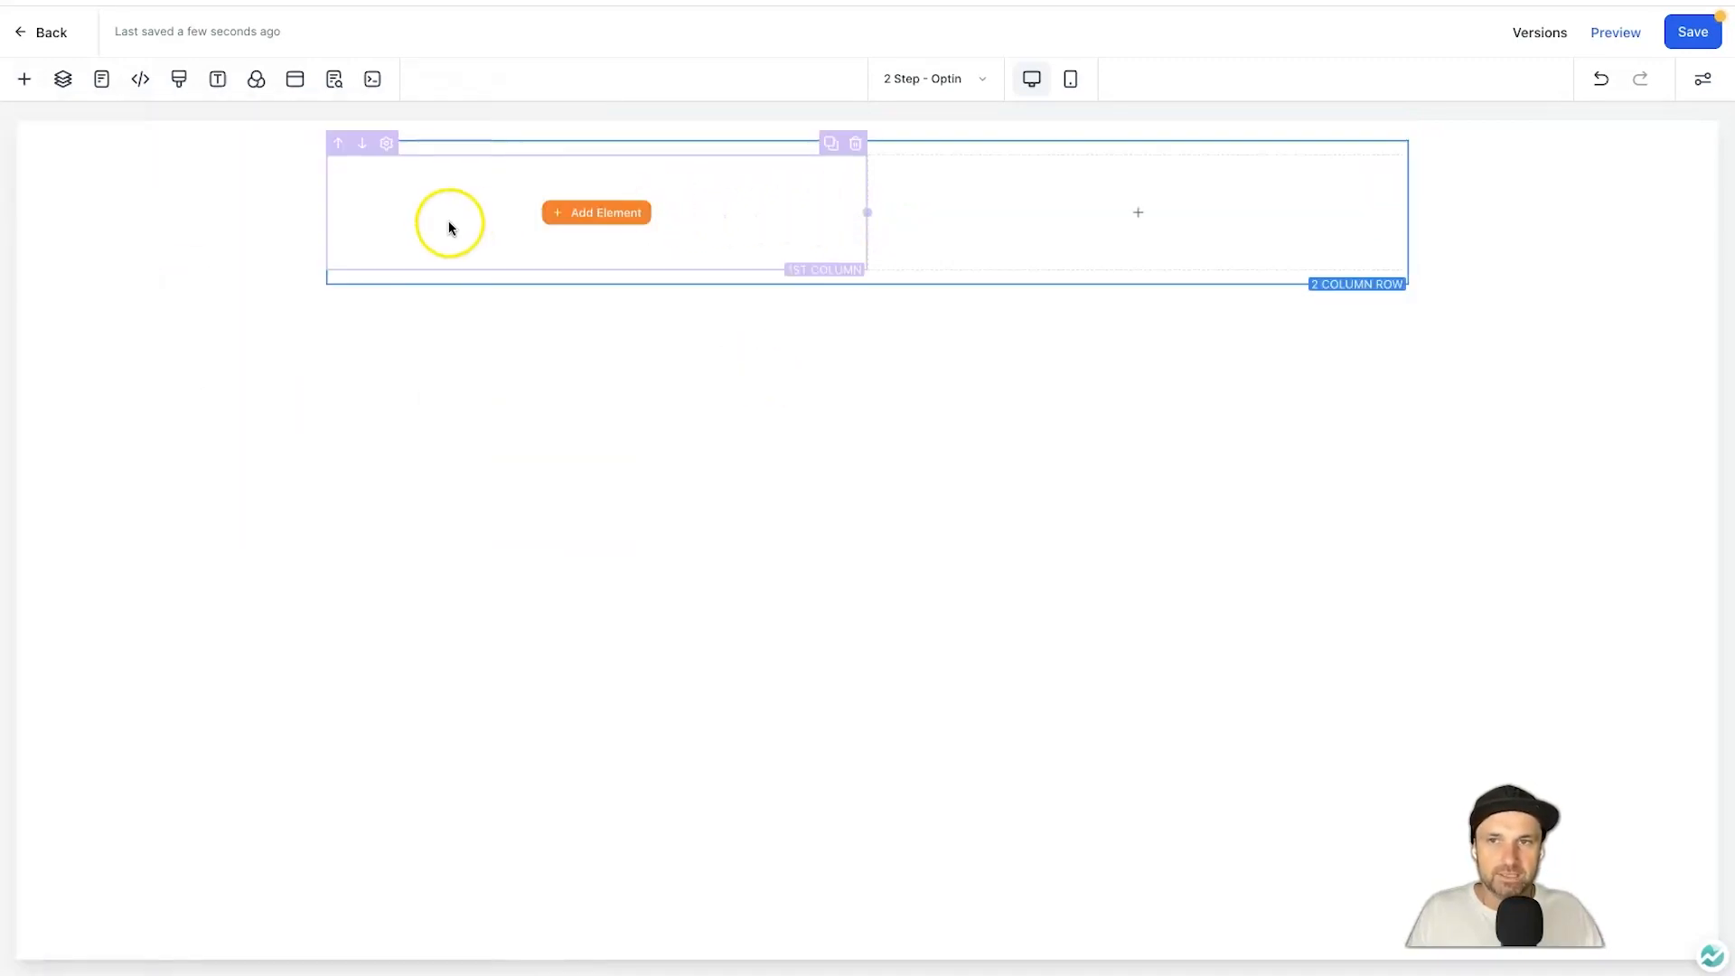
{"action": "left_click", "coordinate": [774, 290]}
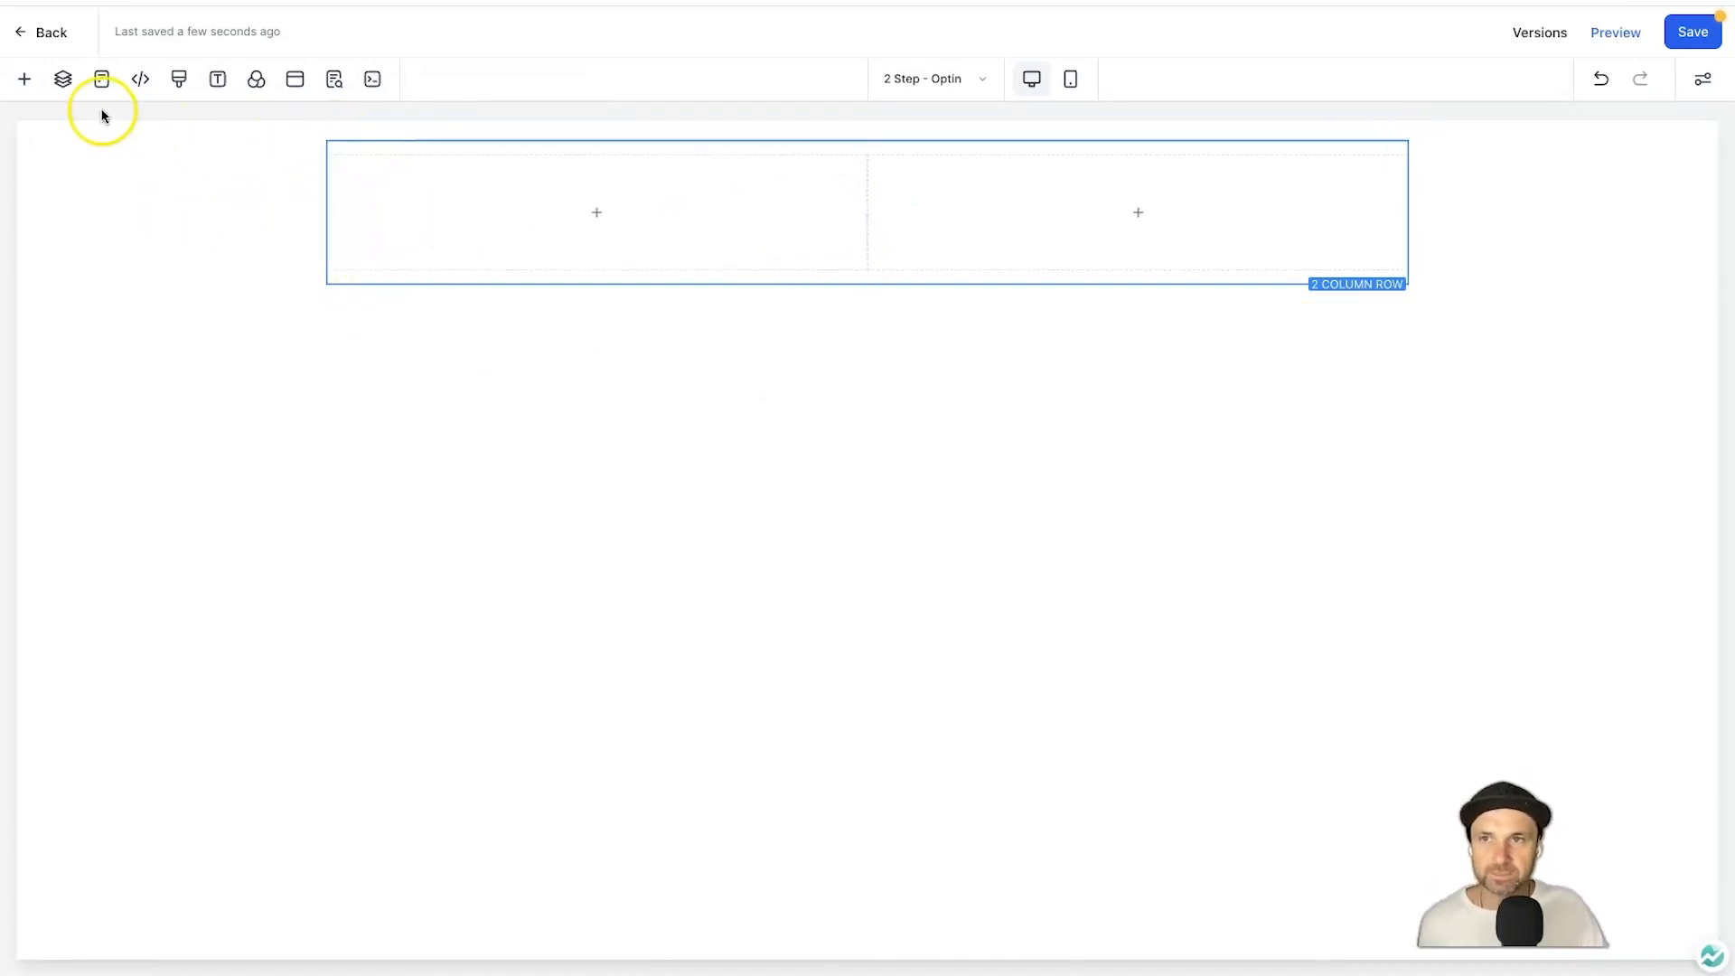
Place a Headline element in the row's left column.
{"action": "left_click", "coordinate": [25, 81]}
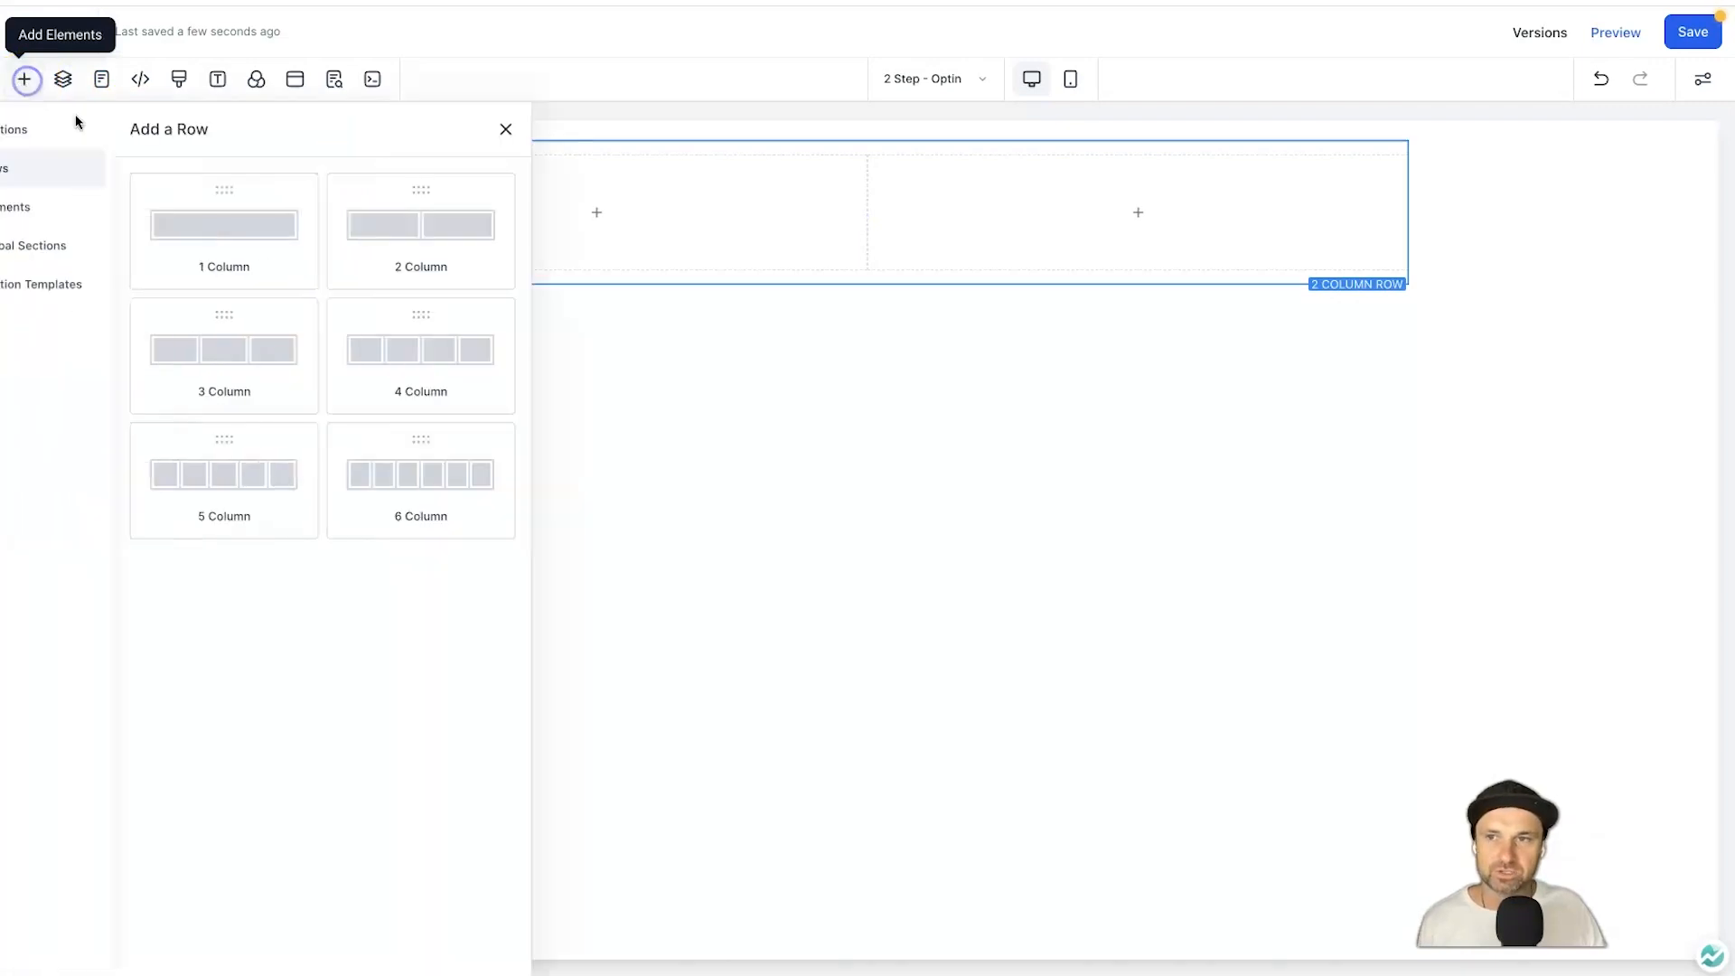
{"action": "left_click", "coordinate": [72, 204]}
{"action": "left_click_drag", "start_coordinate": [236, 301], "coordinate": [713, 233]}
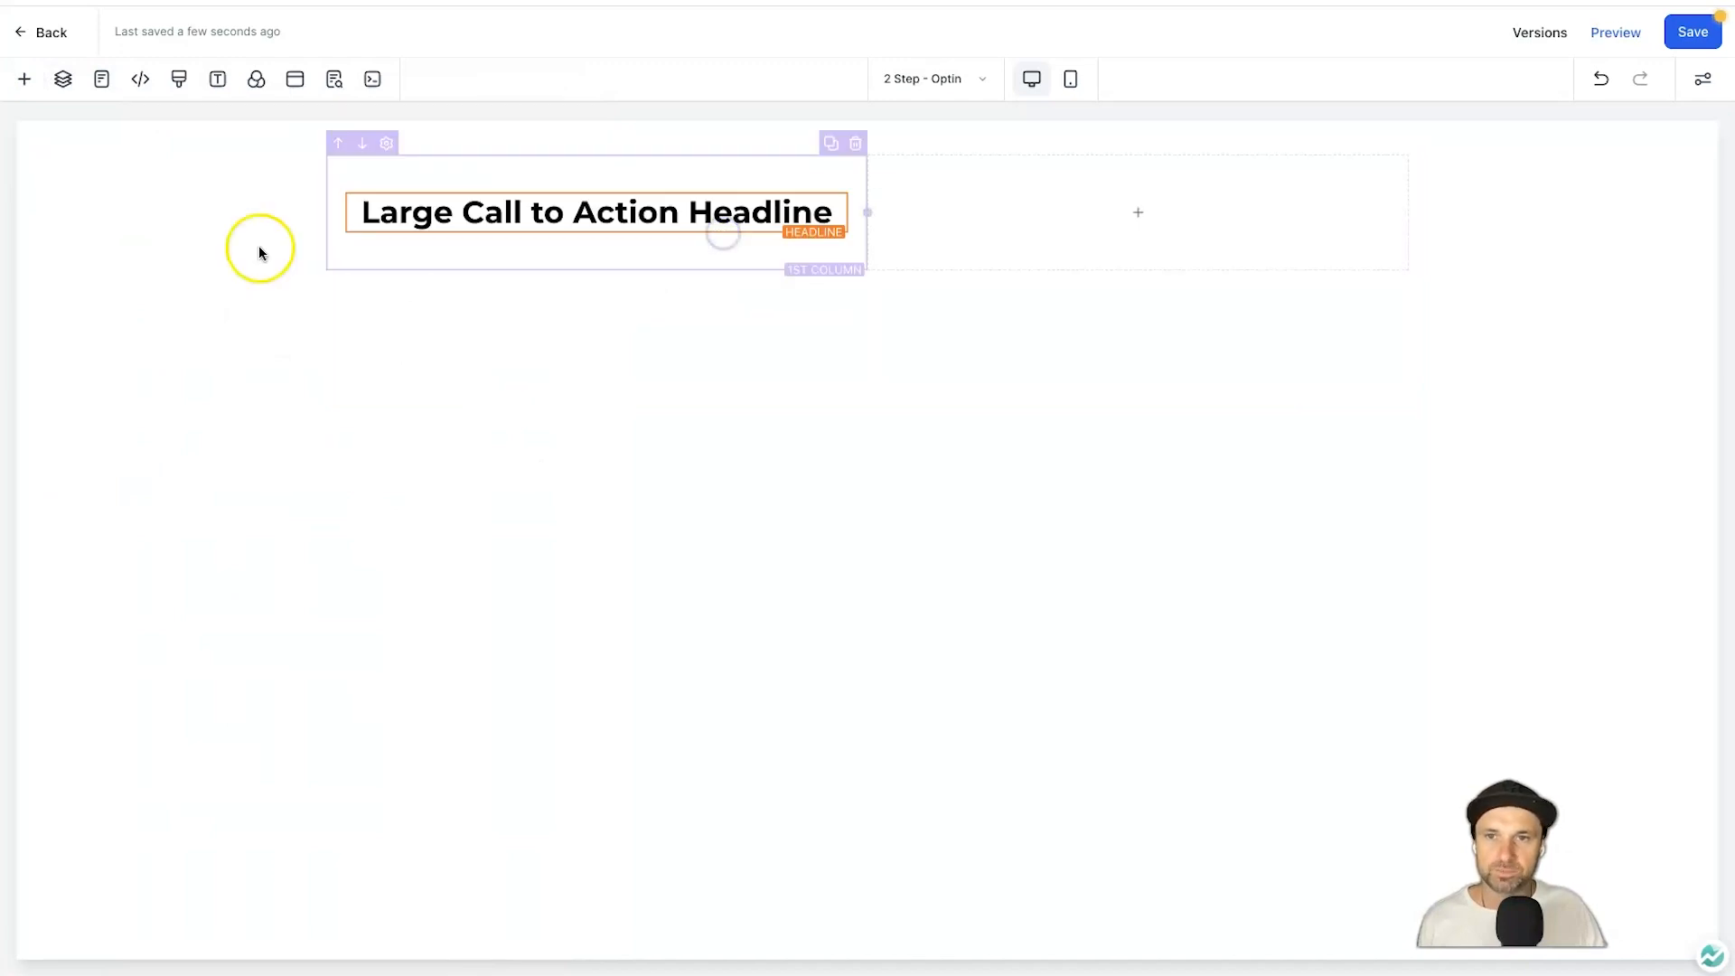
Add a paragraph and a form under the headline in the left column.
{"action": "left_click", "coordinate": [27, 80]}
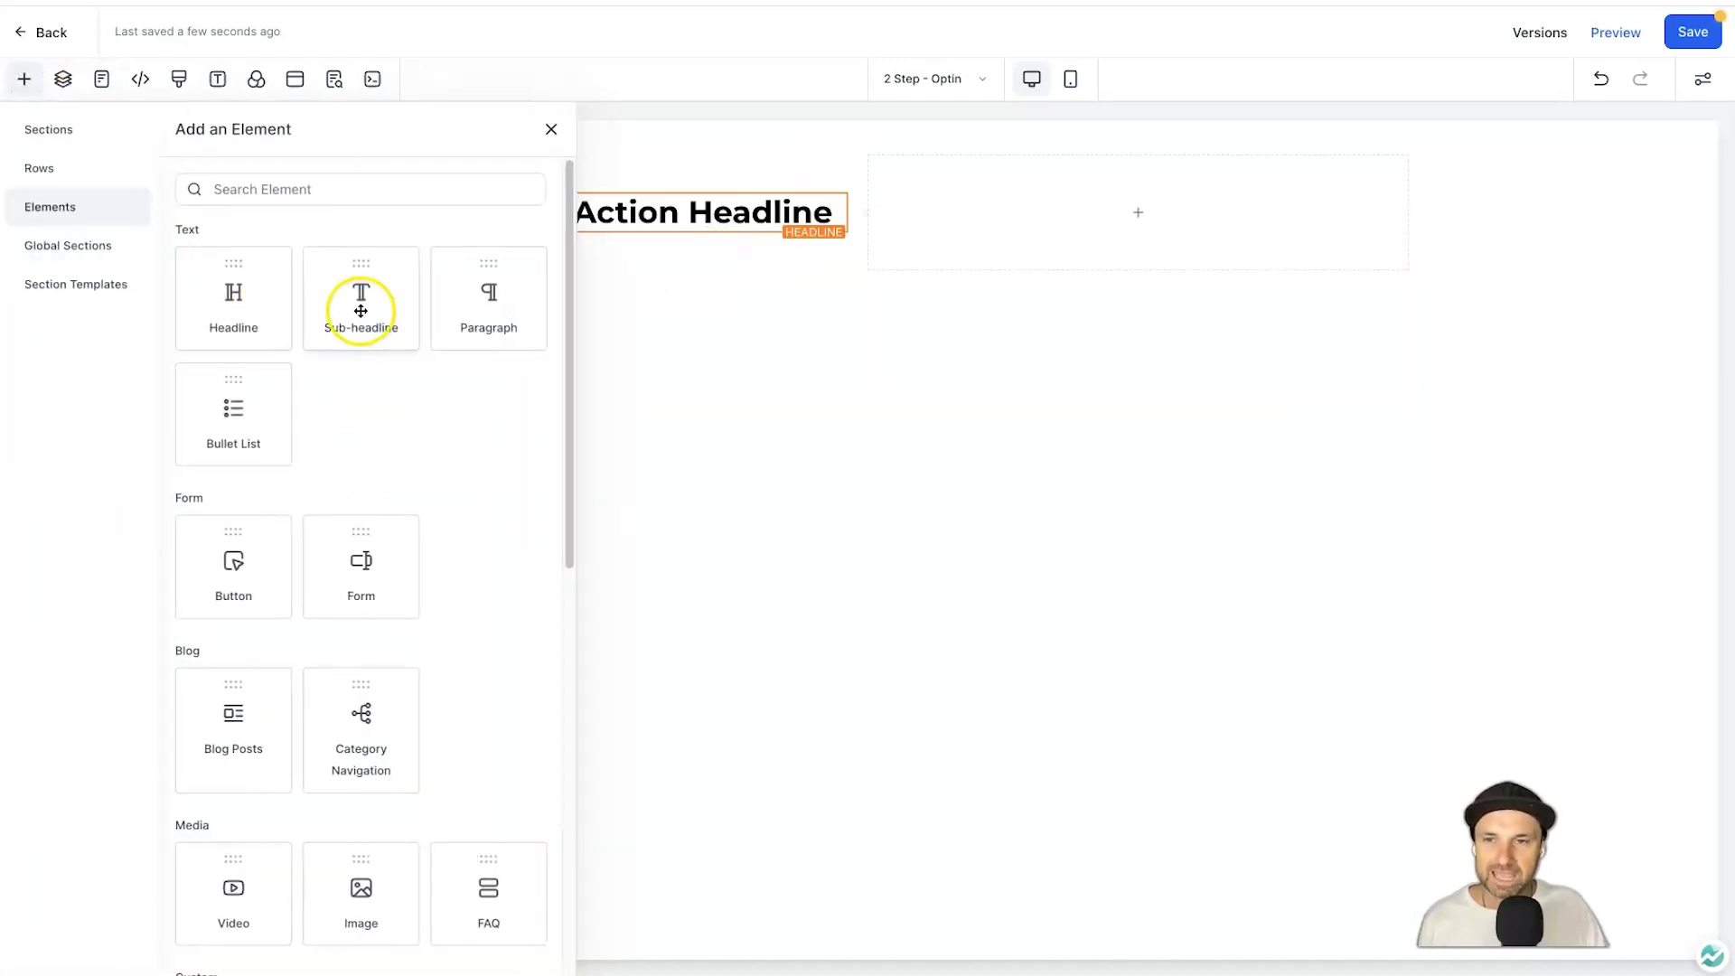
{"action": "left_click_drag", "start_coordinate": [476, 300], "coordinate": [623, 228]}
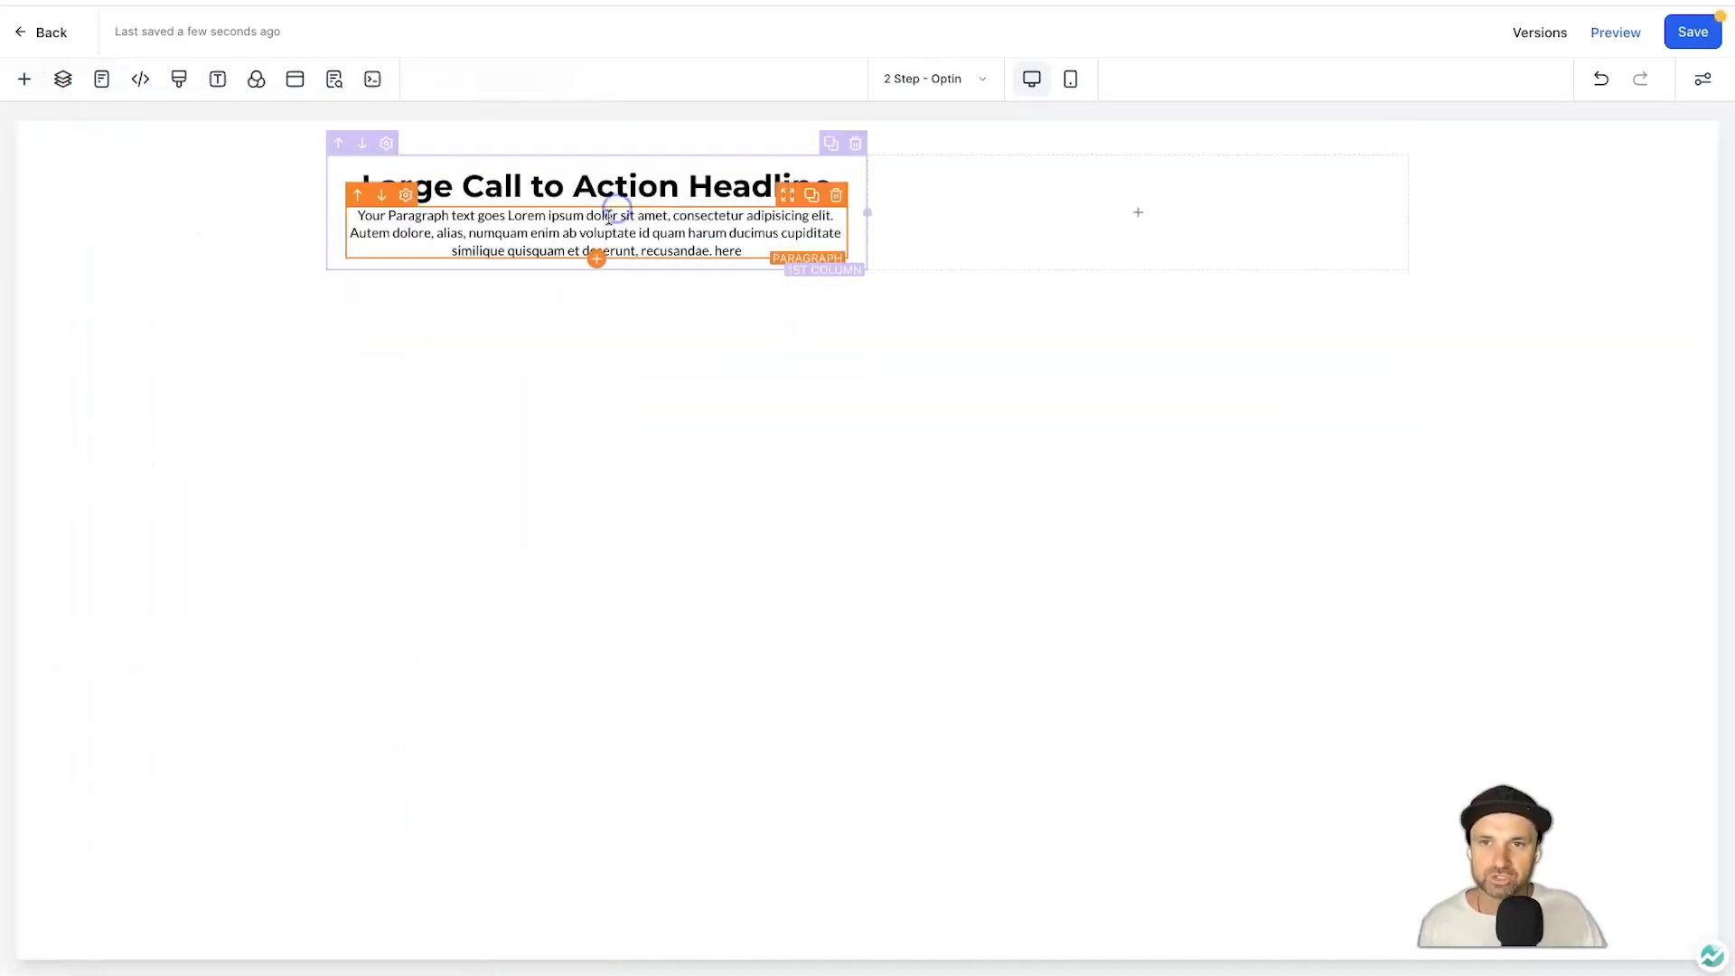
{"action": "left_click", "coordinate": [21, 83]}
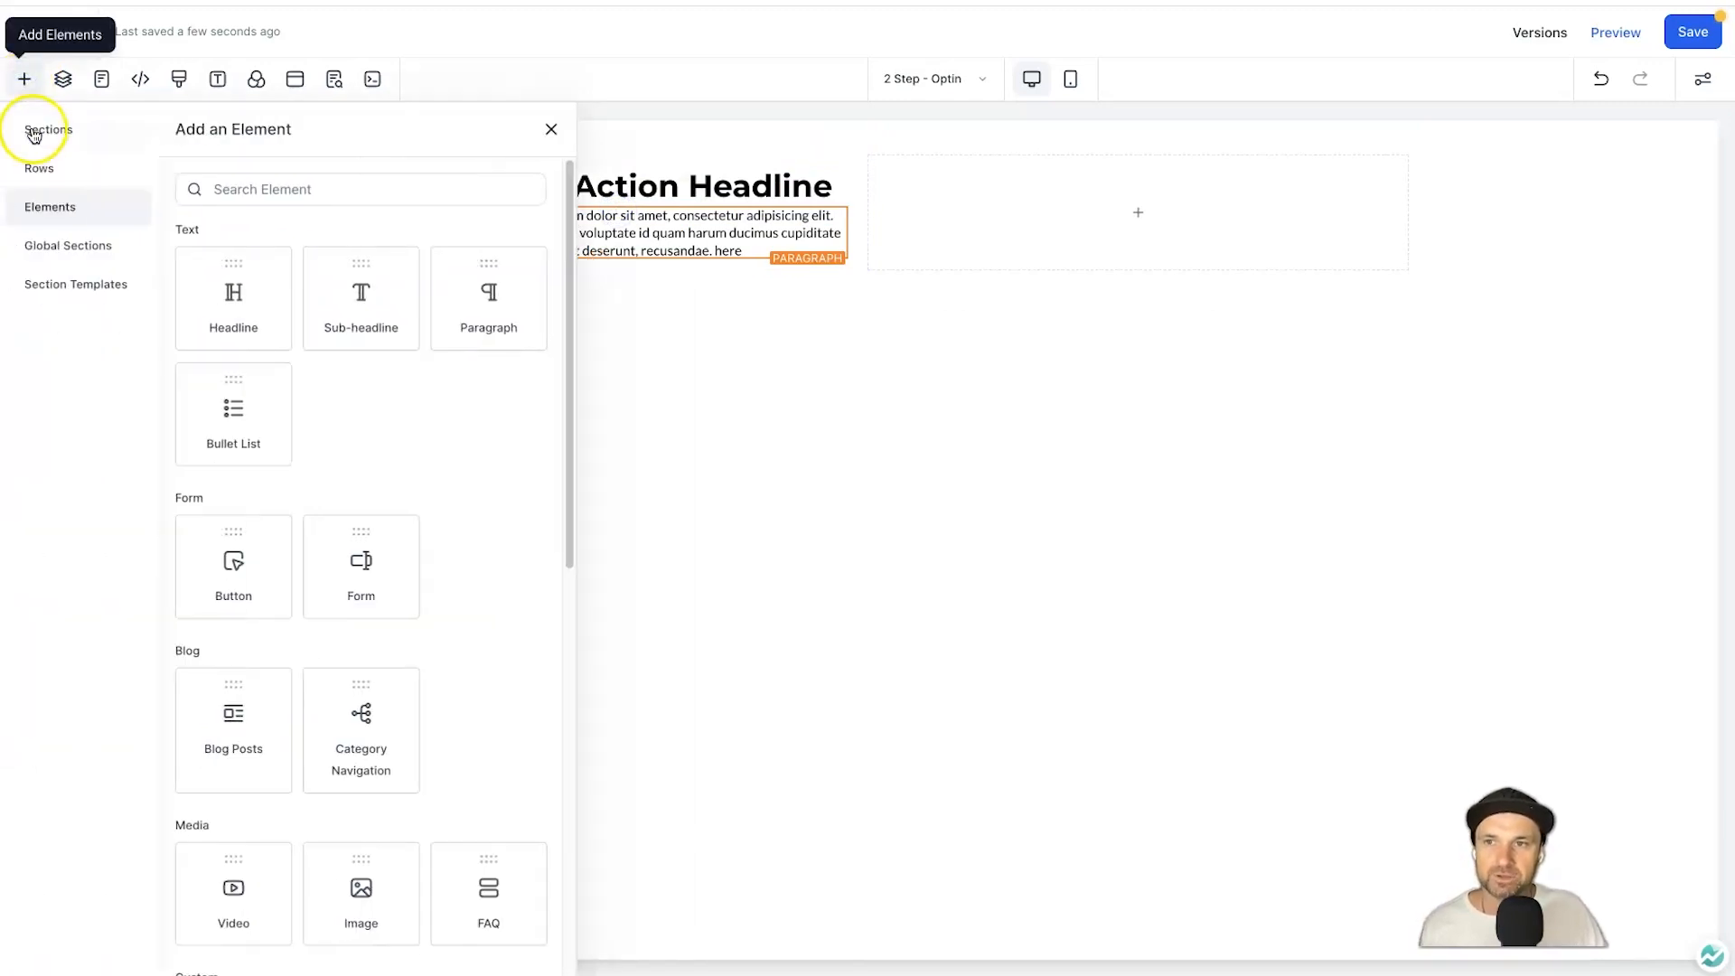
{"action": "left_click", "coordinate": [327, 191]}
{"action": "type", "text": "form"}
{"action": "left_click_drag", "start_coordinate": [233, 314], "coordinate": [592, 344]}
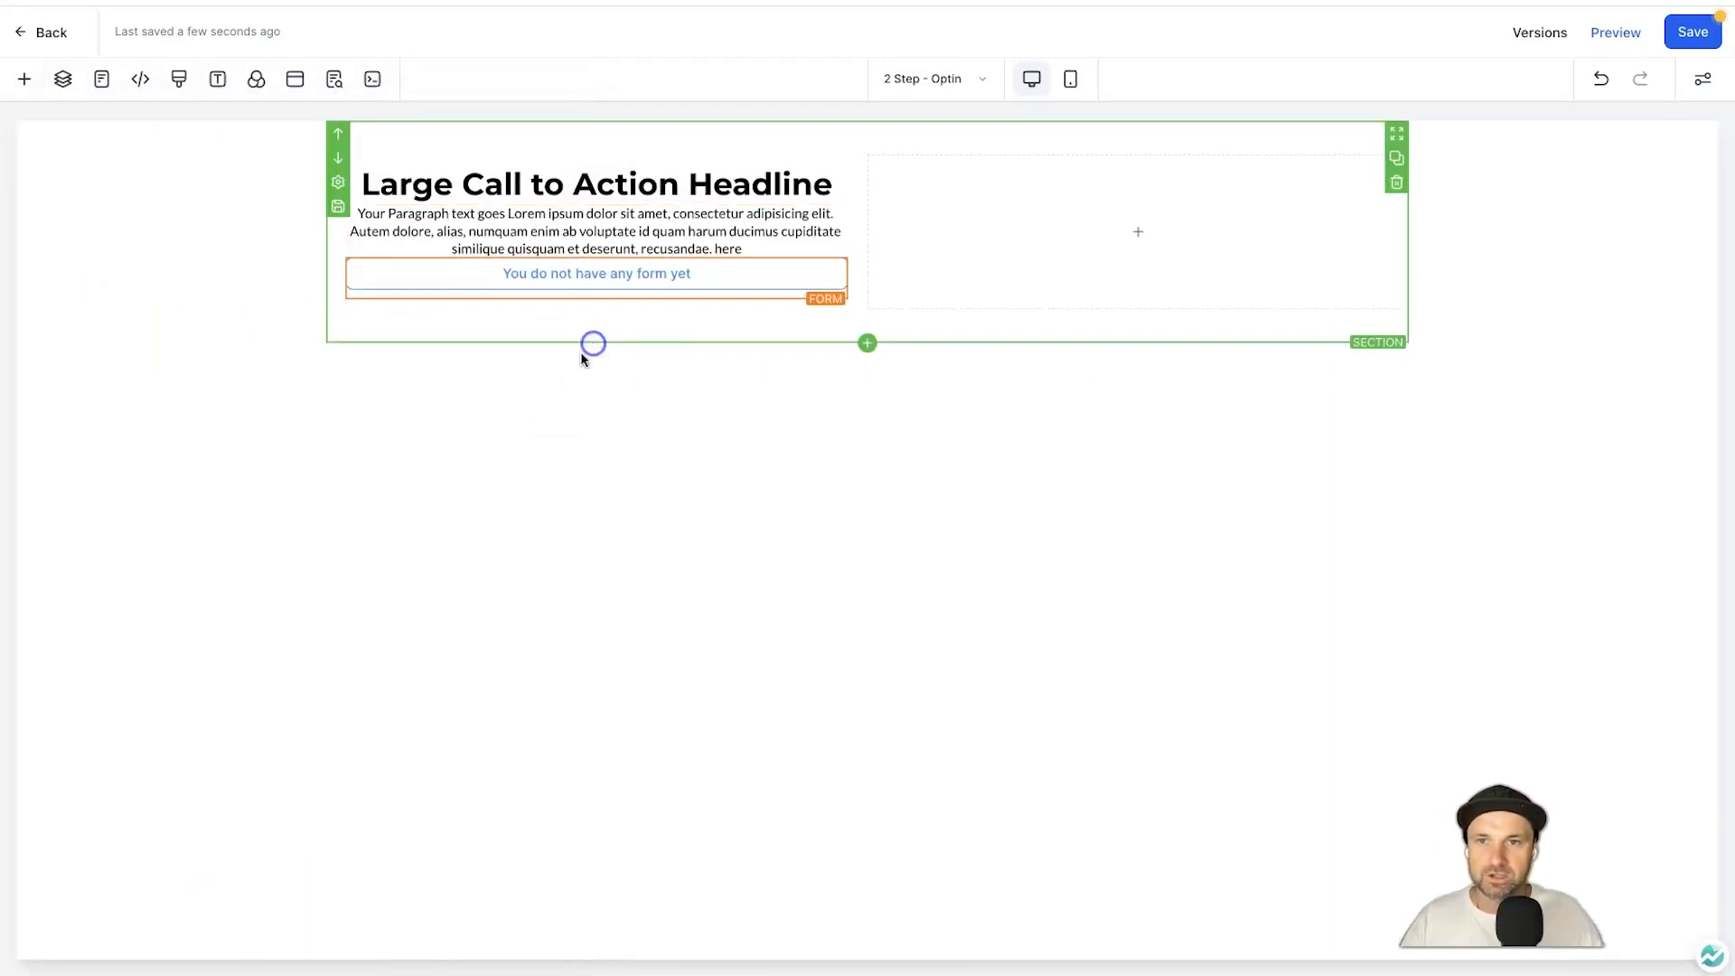
Add a second paragraph below the form.
{"action": "left_click", "coordinate": [20, 82]}
{"action": "left_click", "coordinate": [235, 190]}
{"action": "double_click", "coordinate": [236, 190]}
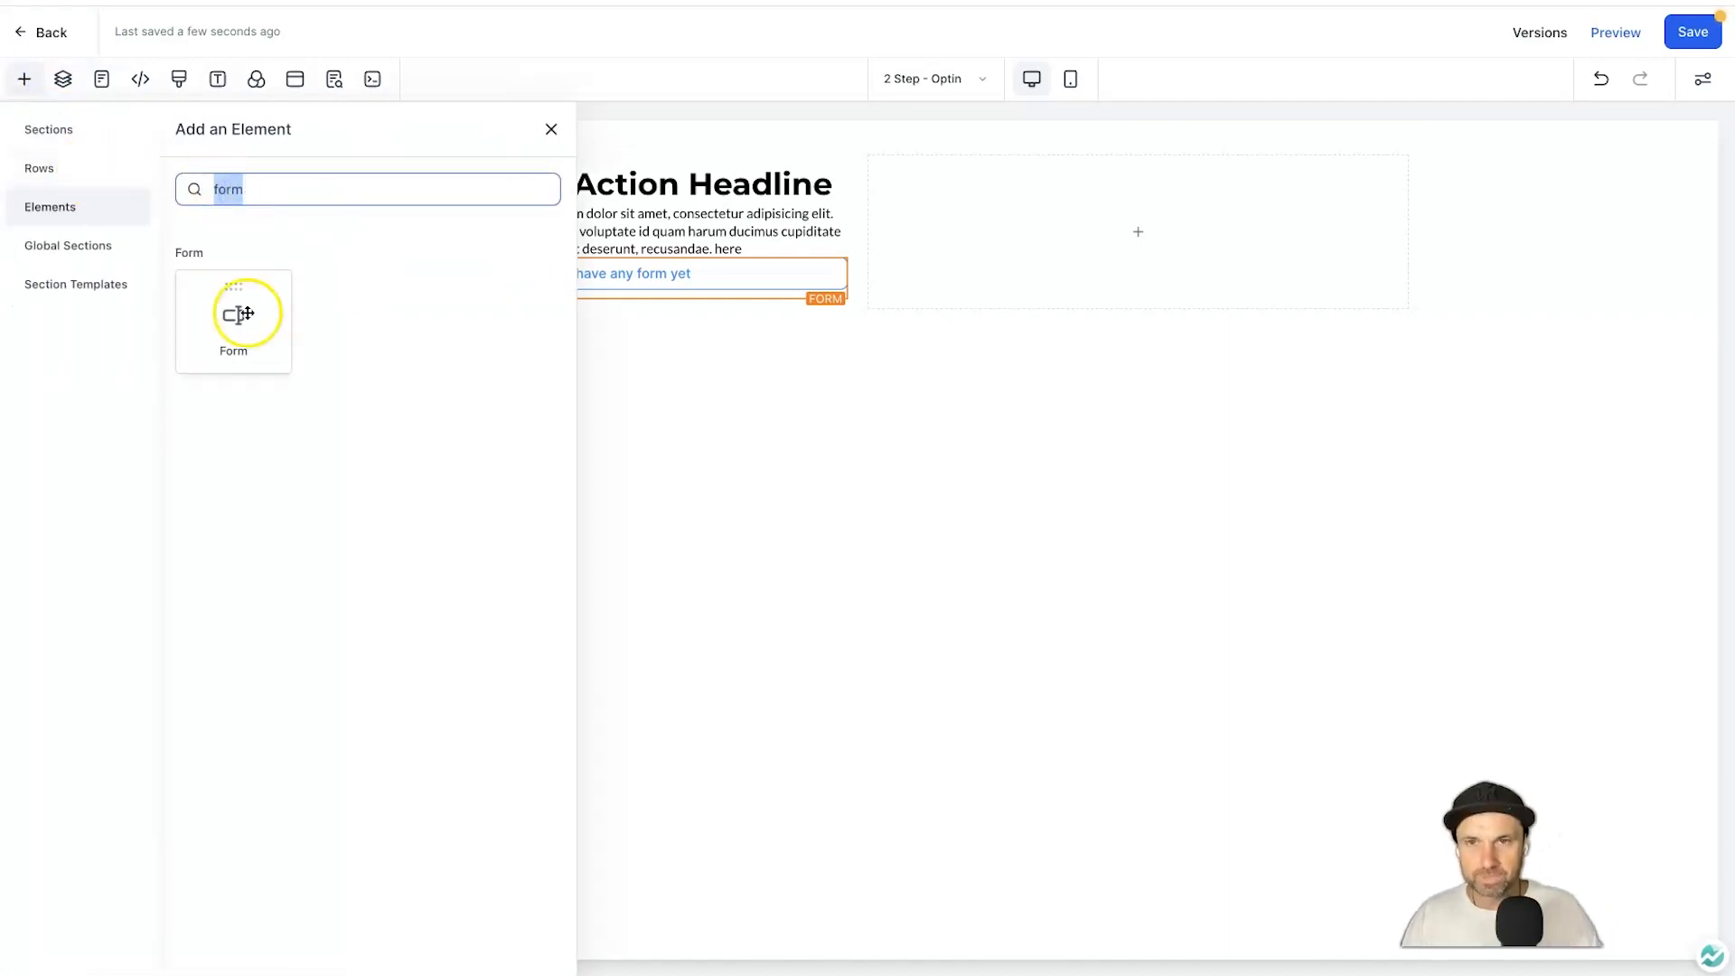
{"action": "key", "text": "BackSpace"}
{"action": "left_click_drag", "start_coordinate": [443, 289], "coordinate": [682, 282]}
{"action": "left_click", "coordinate": [592, 342]}
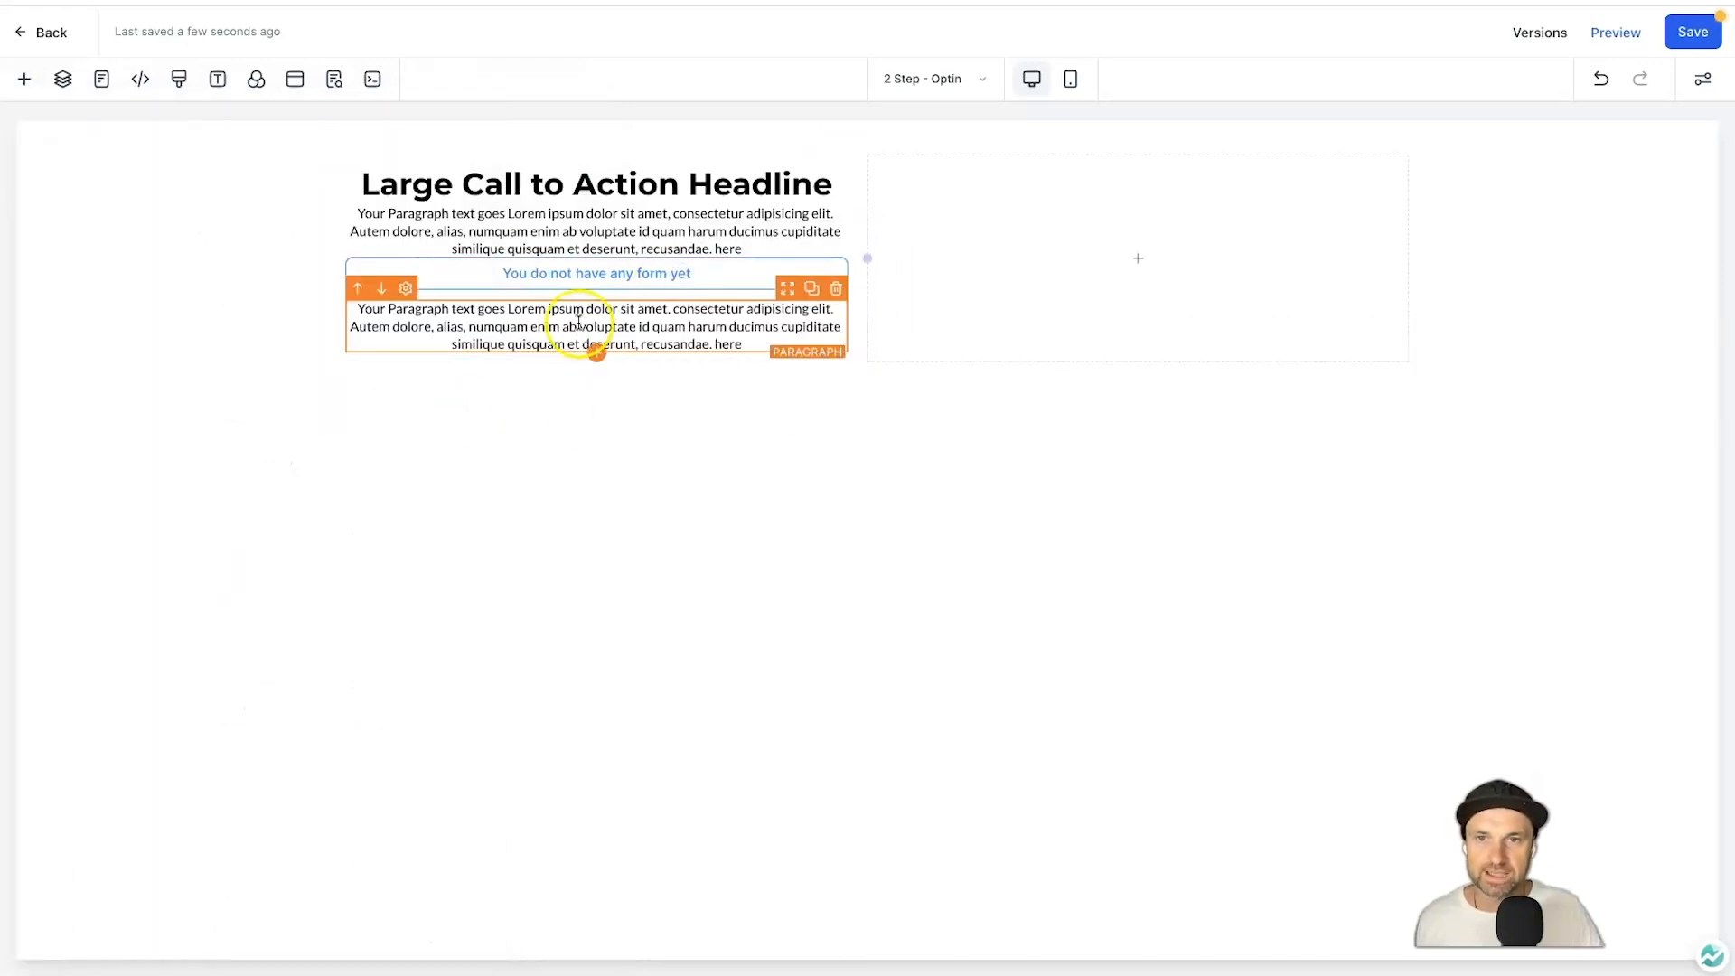
{"action": "left_click", "coordinate": [659, 310]}
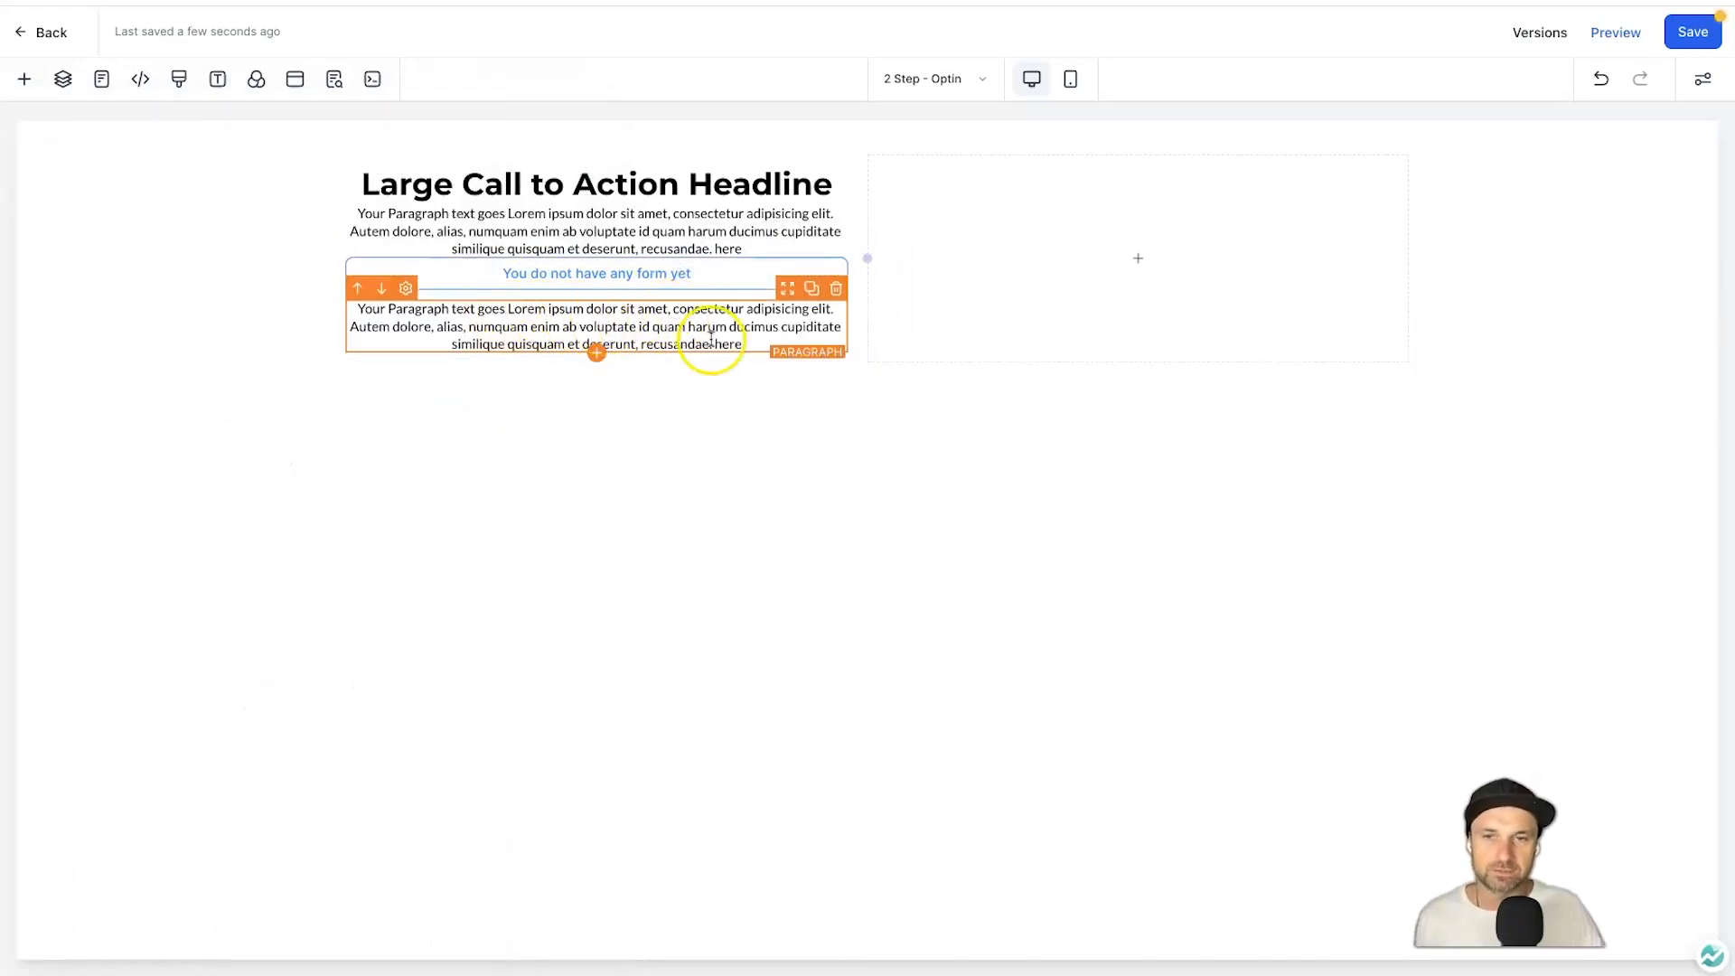
Put an image placeholder in the right column.
{"action": "left_click", "coordinate": [24, 83]}
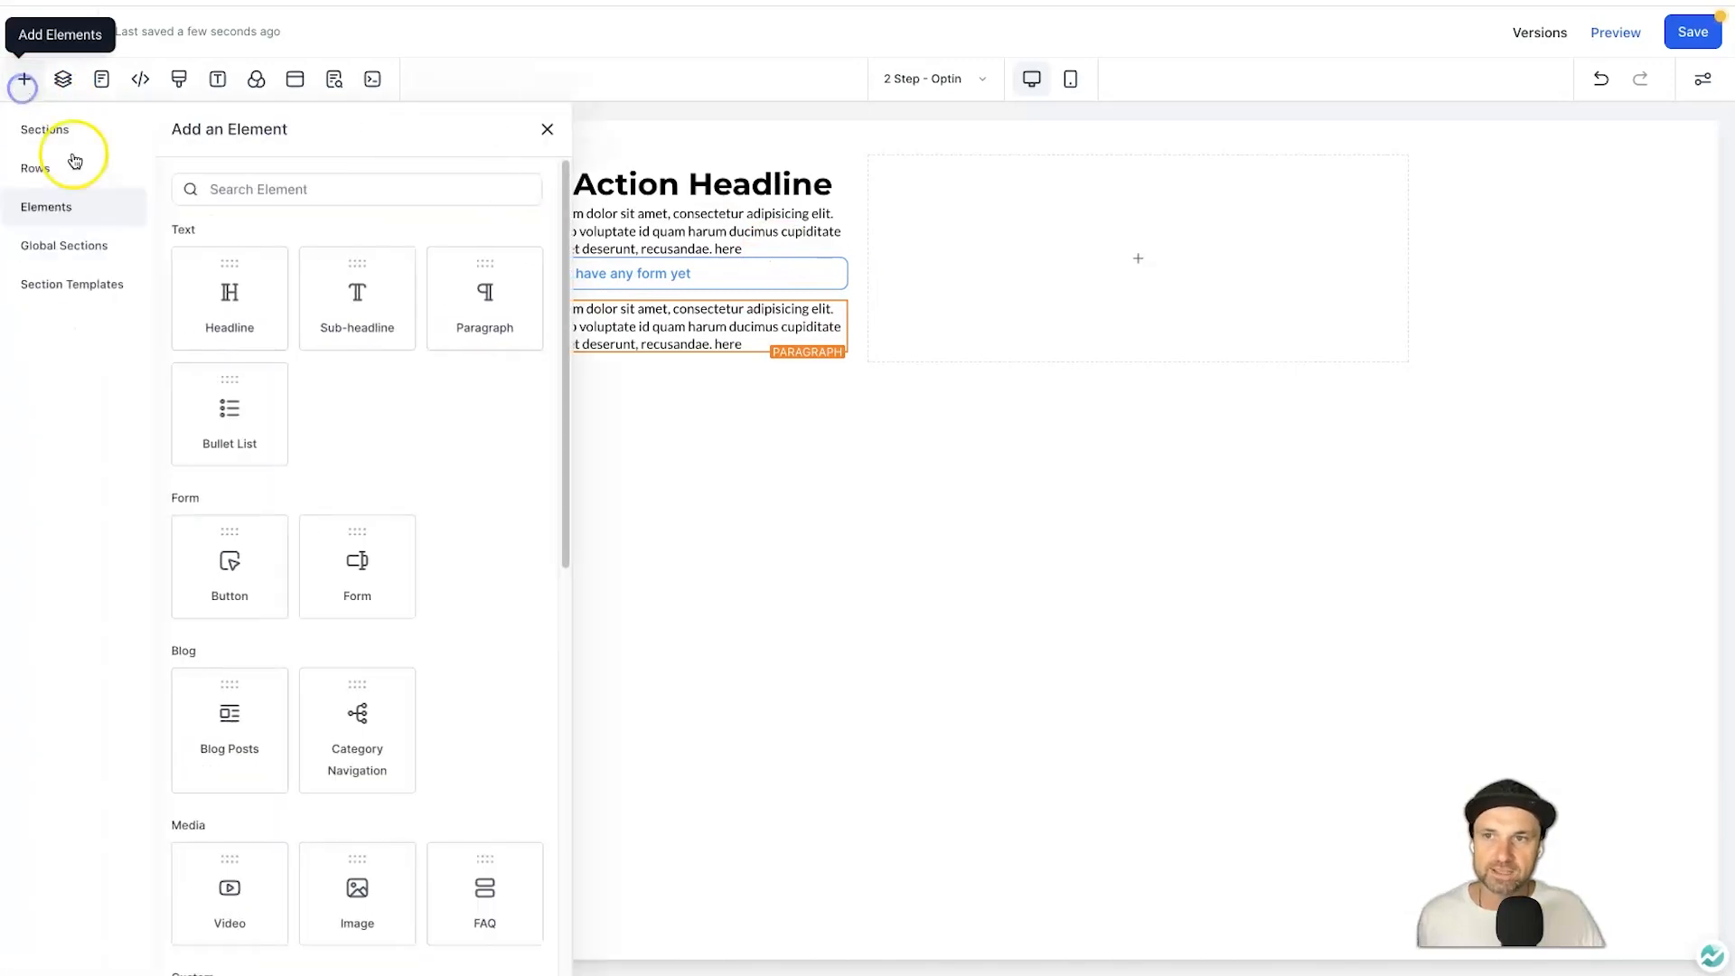
{"action": "left_click", "coordinate": [367, 186]}
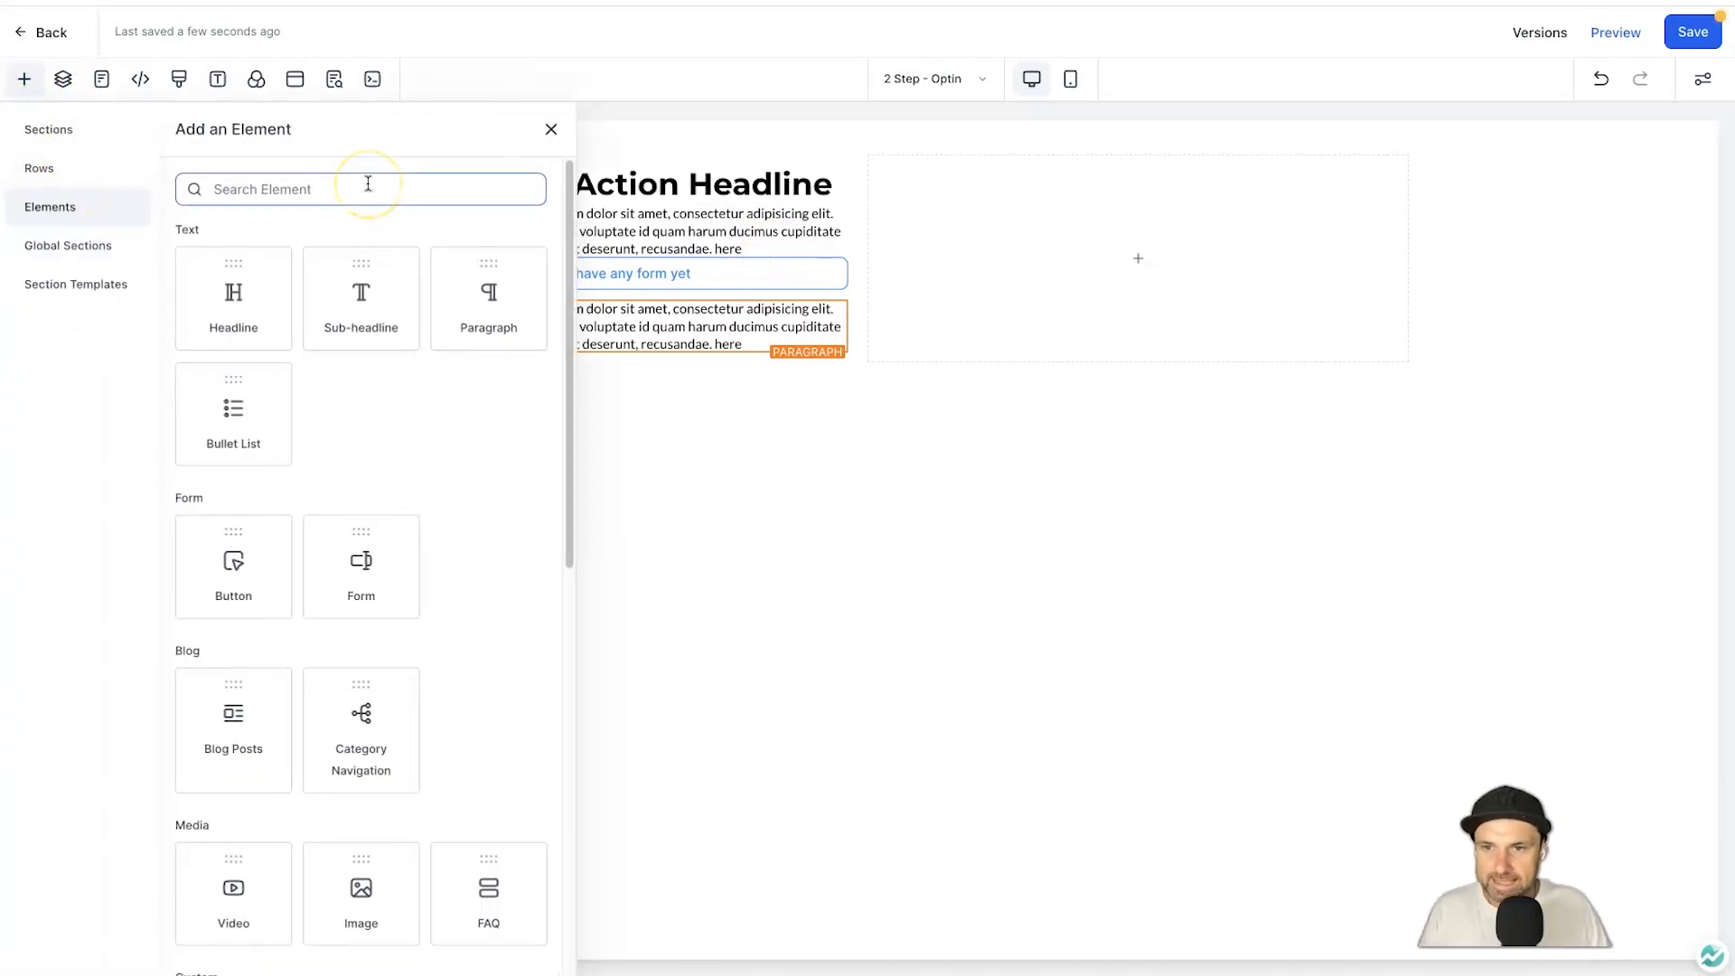
{"action": "left_click", "coordinate": [365, 885]}
{"action": "left_click_drag", "start_coordinate": [365, 885], "coordinate": [1030, 289]}
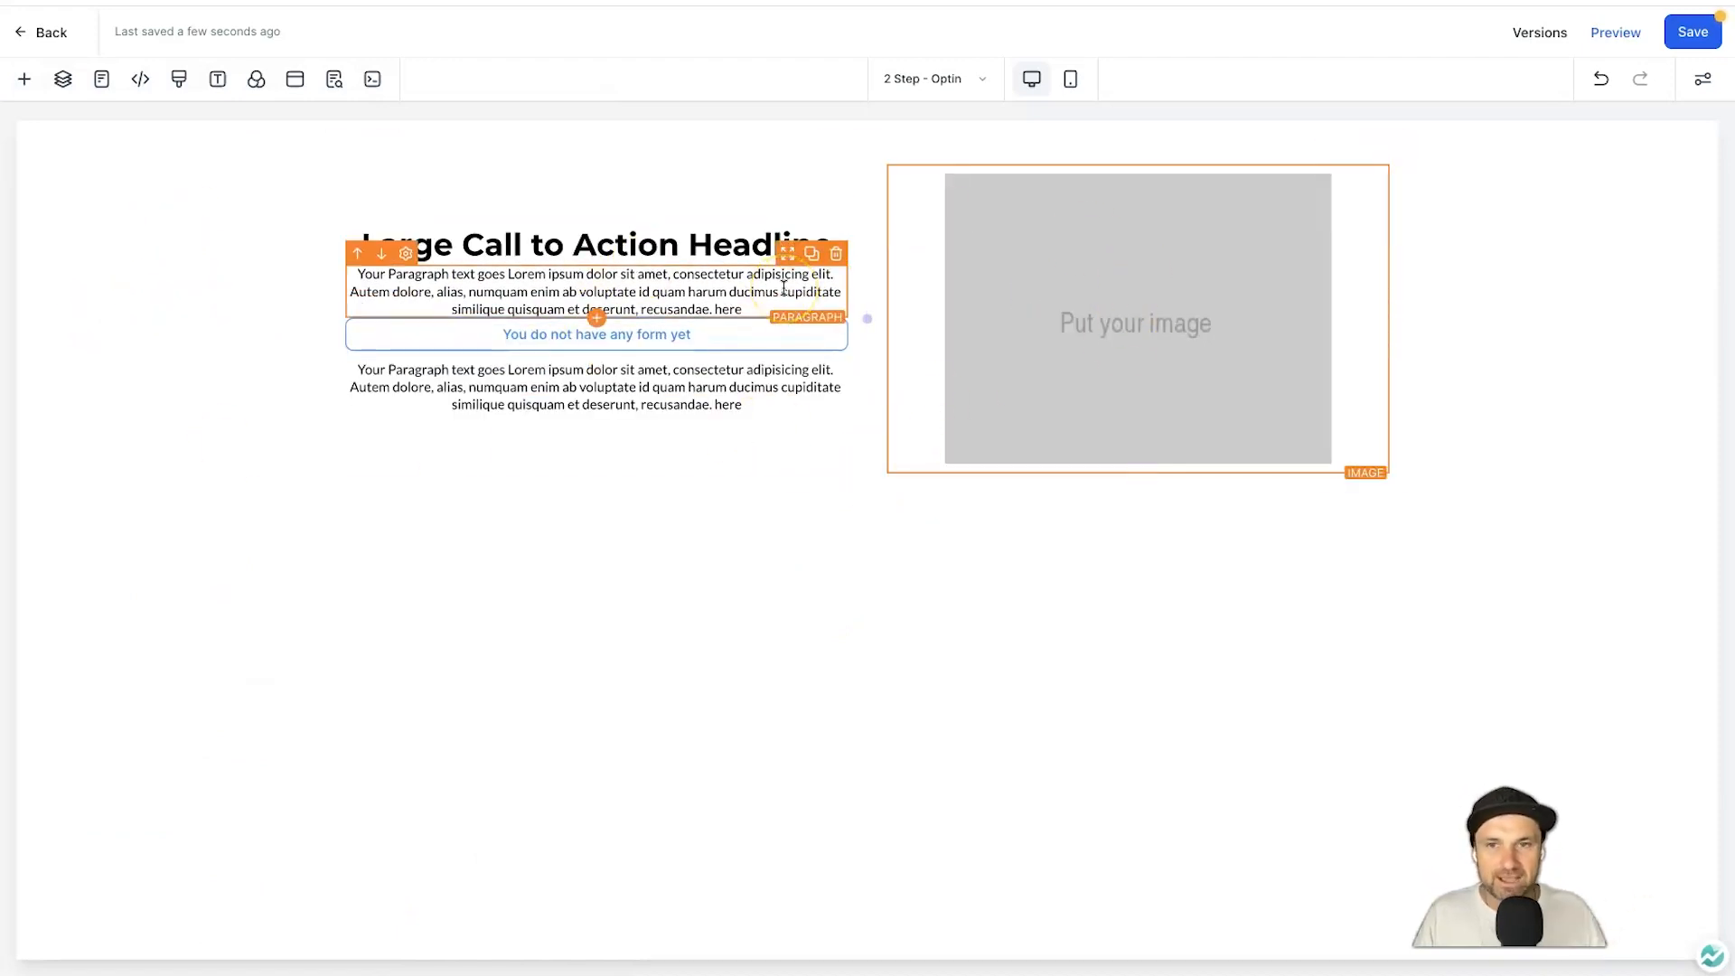
Add a Full Width section below the first section.
{"action": "left_click", "coordinate": [23, 86]}
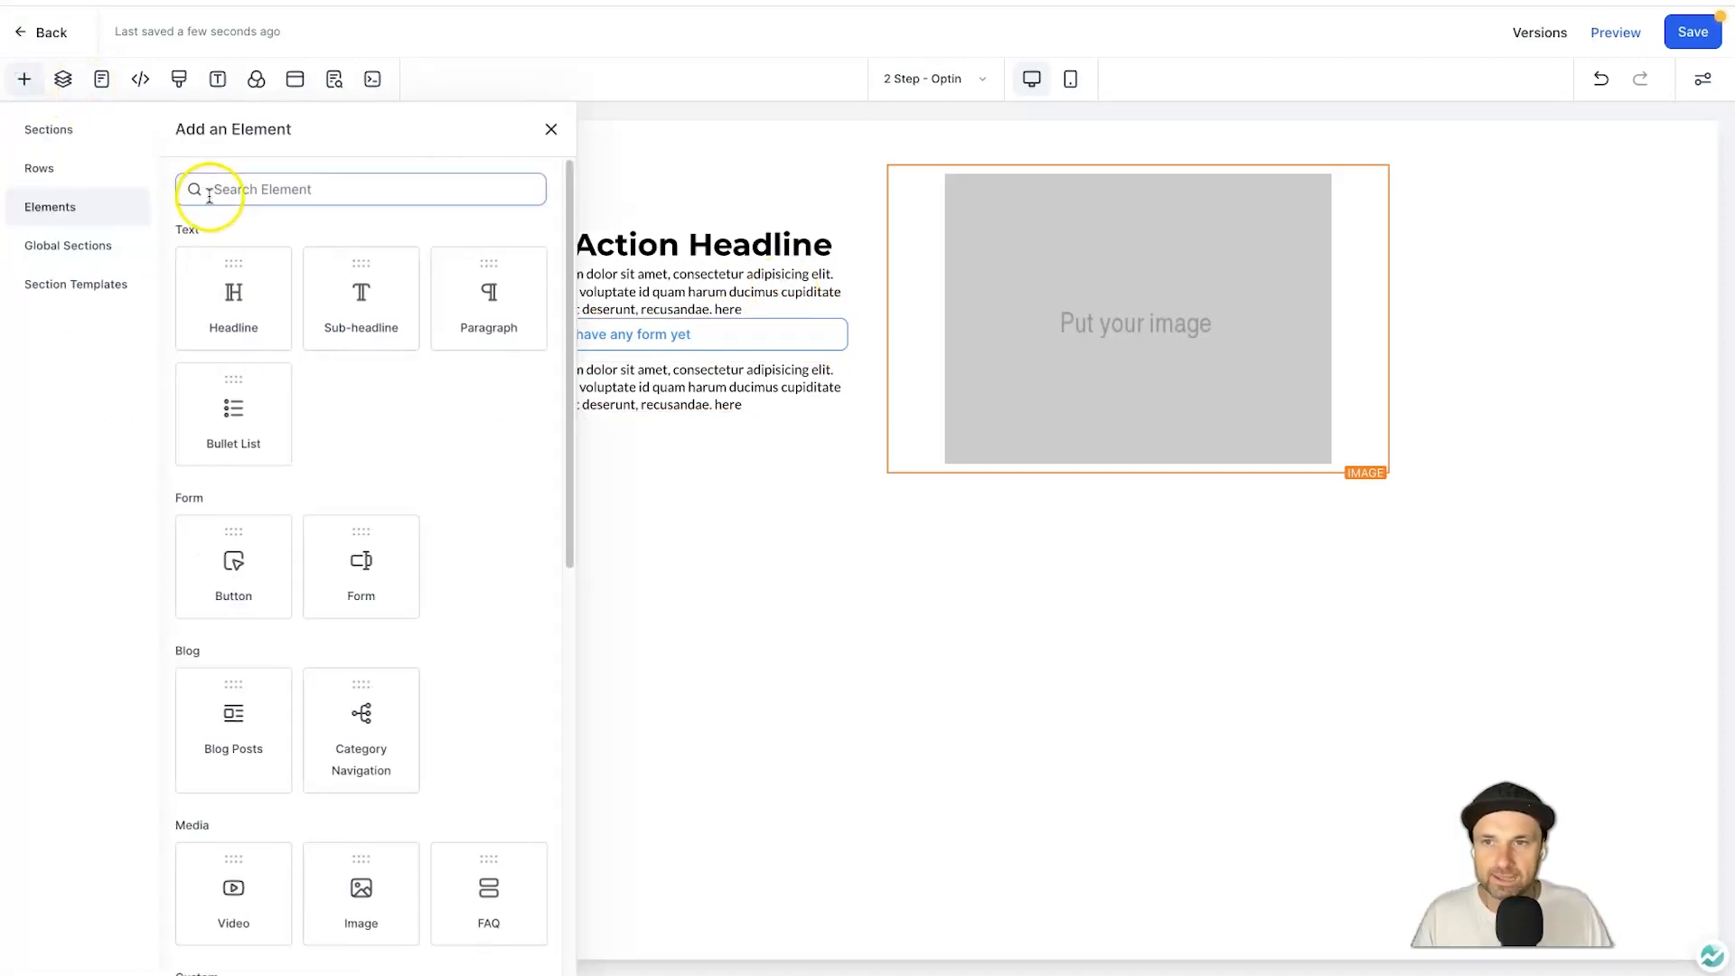
{"action": "left_click", "coordinate": [91, 131]}
{"action": "left_click_drag", "start_coordinate": [290, 241], "coordinate": [980, 483]}
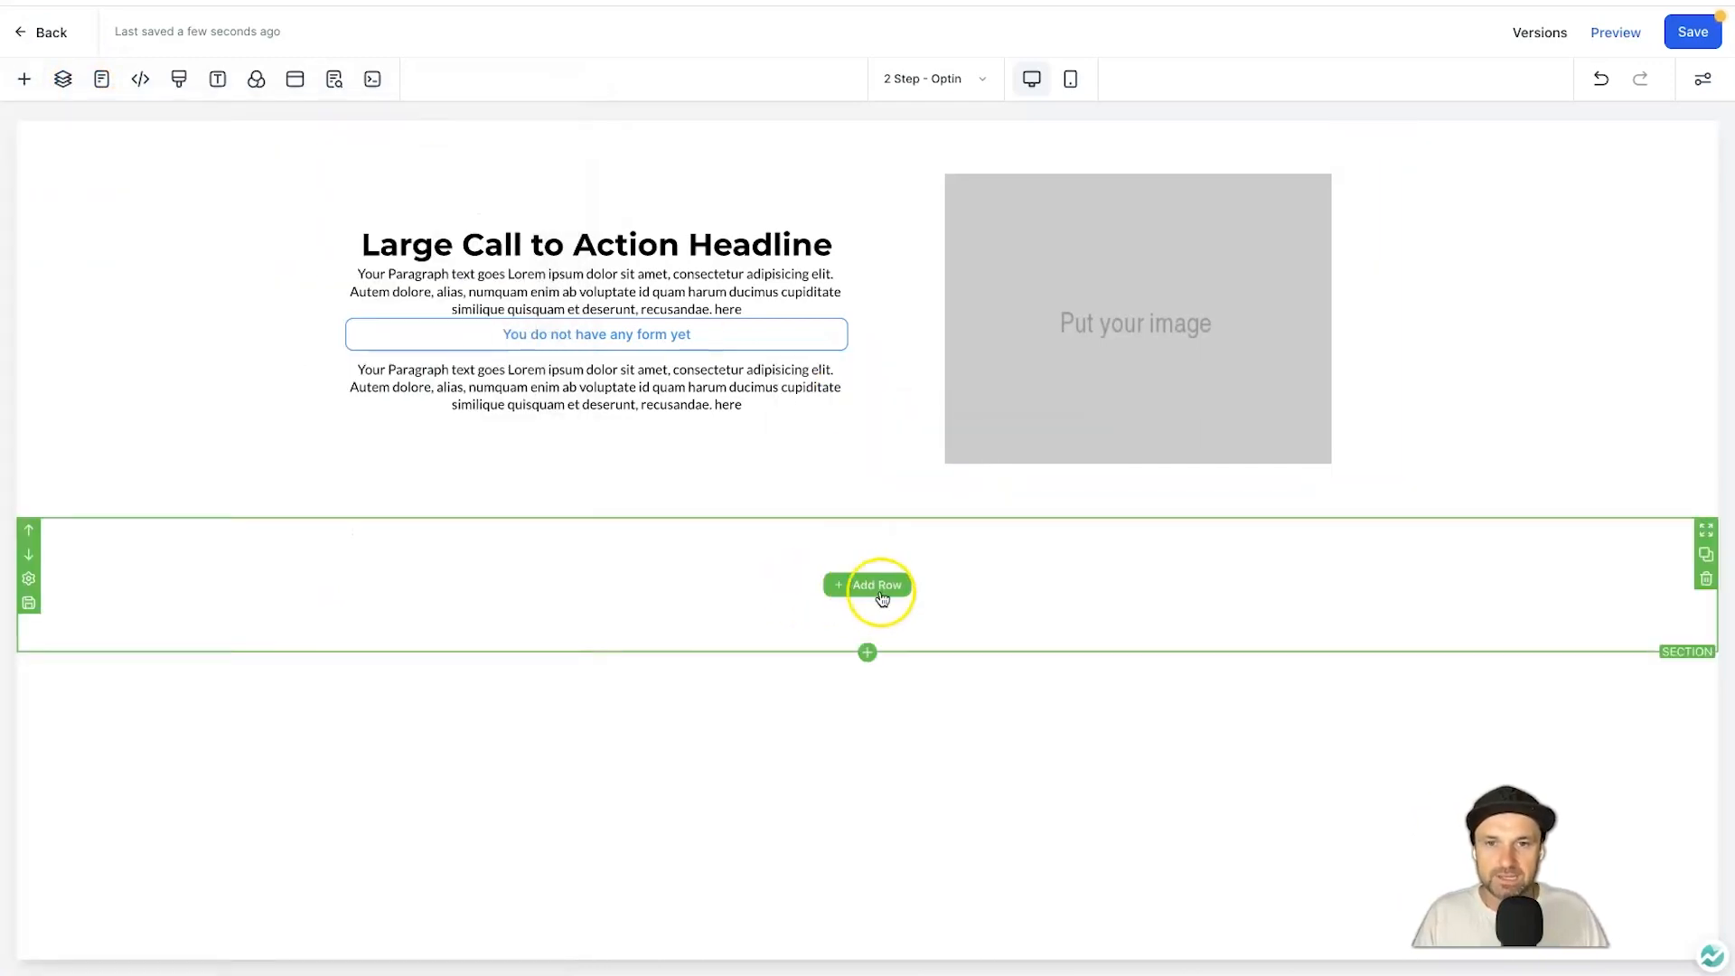
Add a 1 Column row to the full-width section and drop a Paragraph element into it.
{"action": "left_click", "coordinate": [24, 78]}
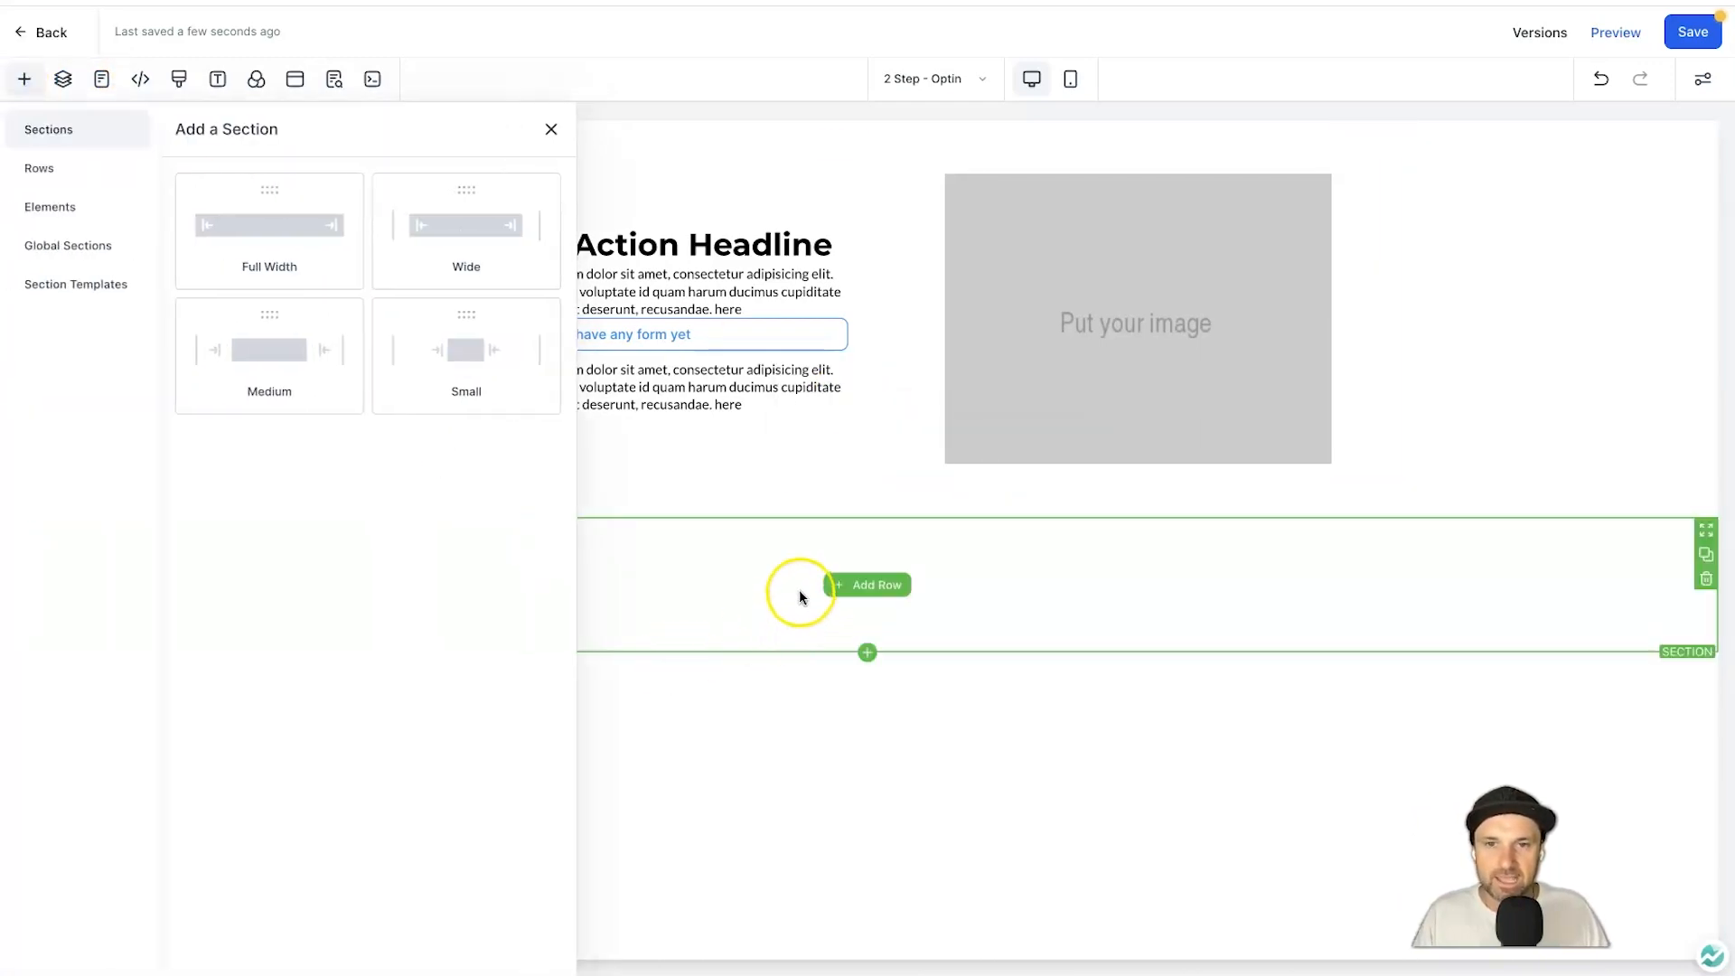
{"action": "left_click", "coordinate": [852, 587]}
{"action": "left_click_drag", "start_coordinate": [256, 252], "coordinate": [762, 736]}
{"action": "left_click", "coordinate": [892, 618]}
{"action": "left_click", "coordinate": [1697, 128]}
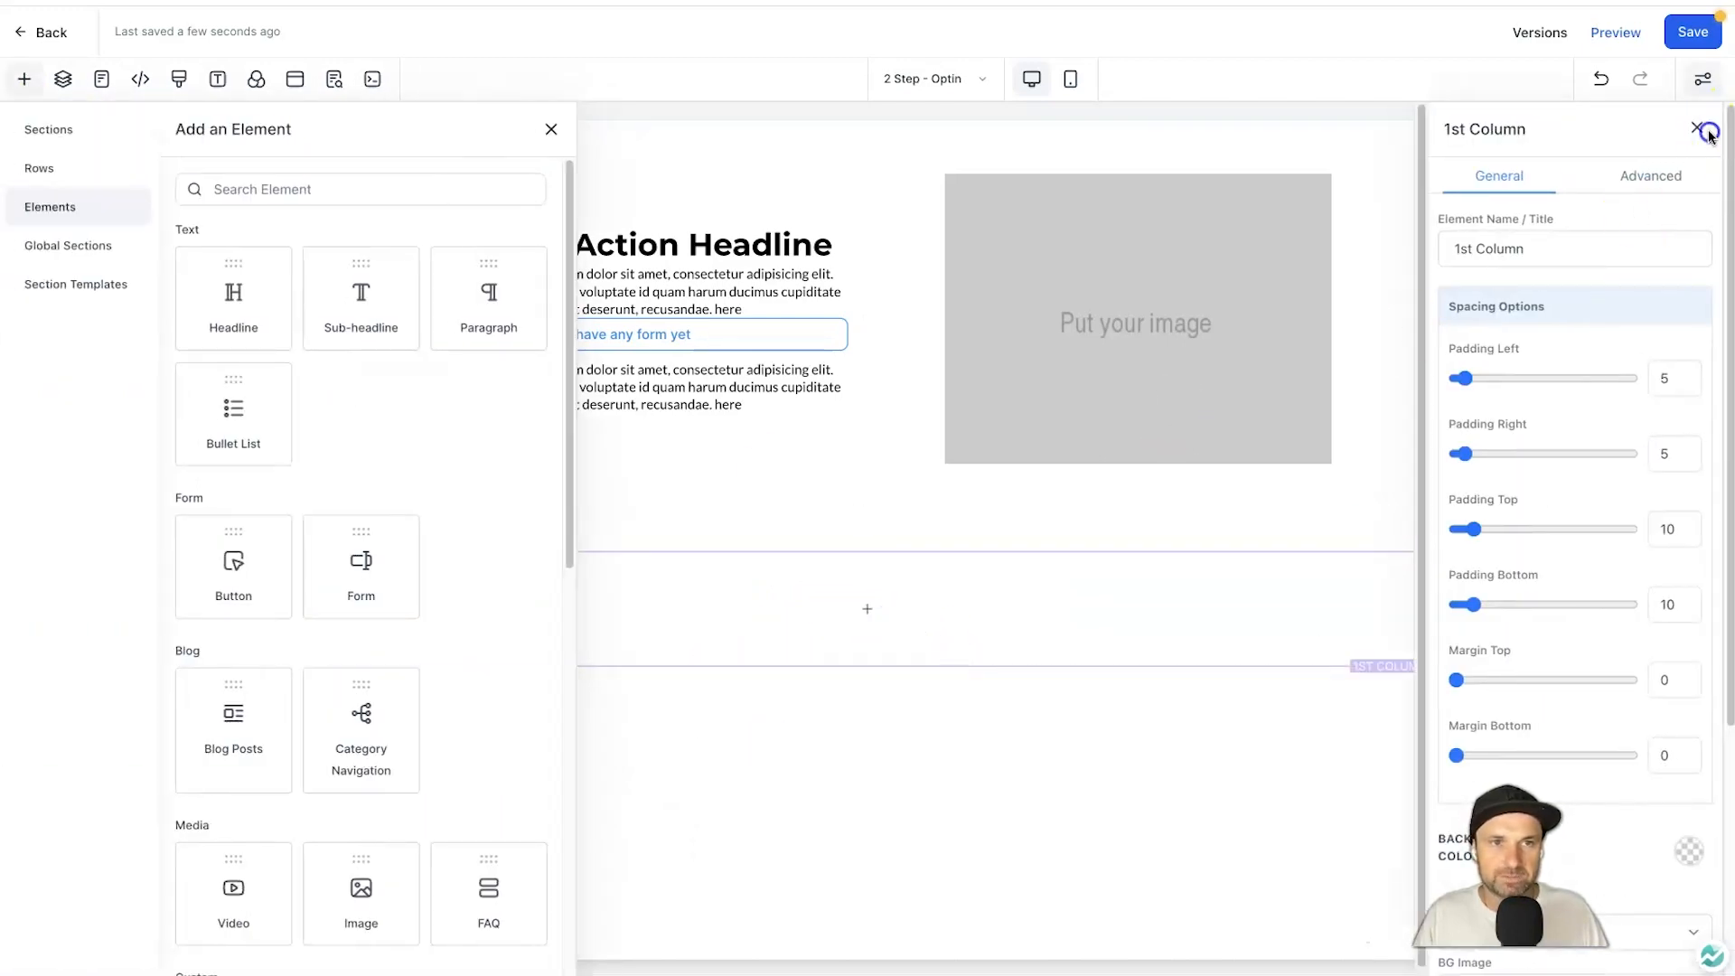
{"action": "left_click_drag", "start_coordinate": [488, 298], "coordinate": [791, 644]}
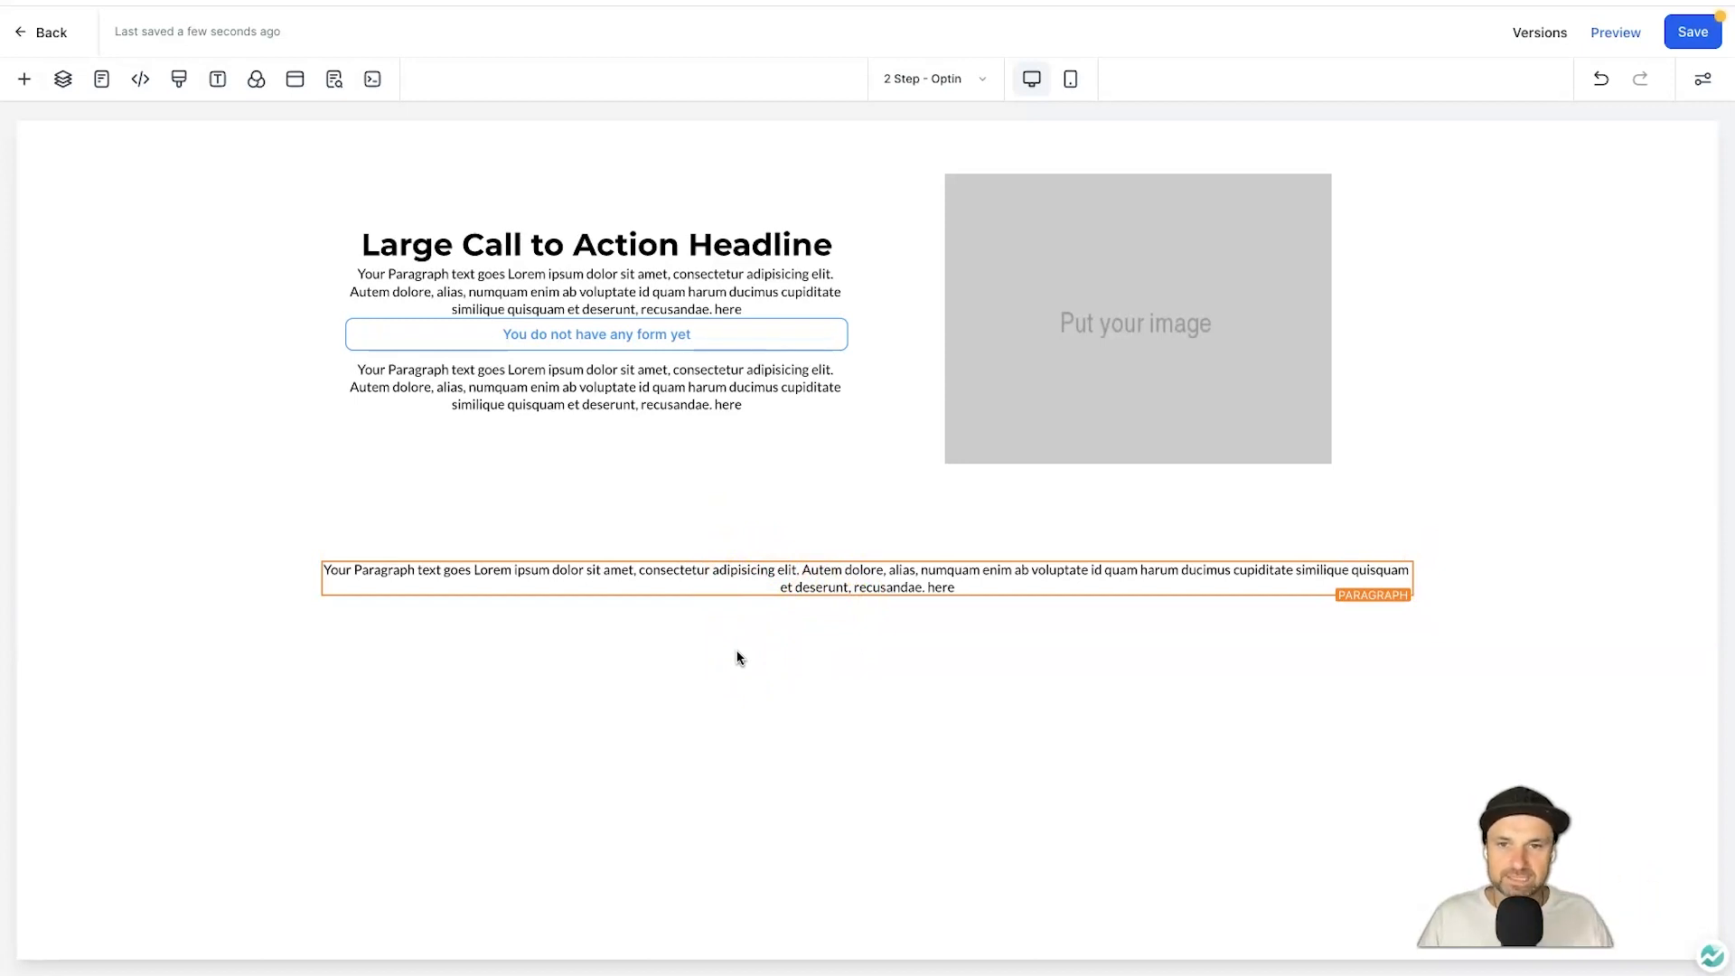
{"action": "left_click", "coordinate": [612, 241]}
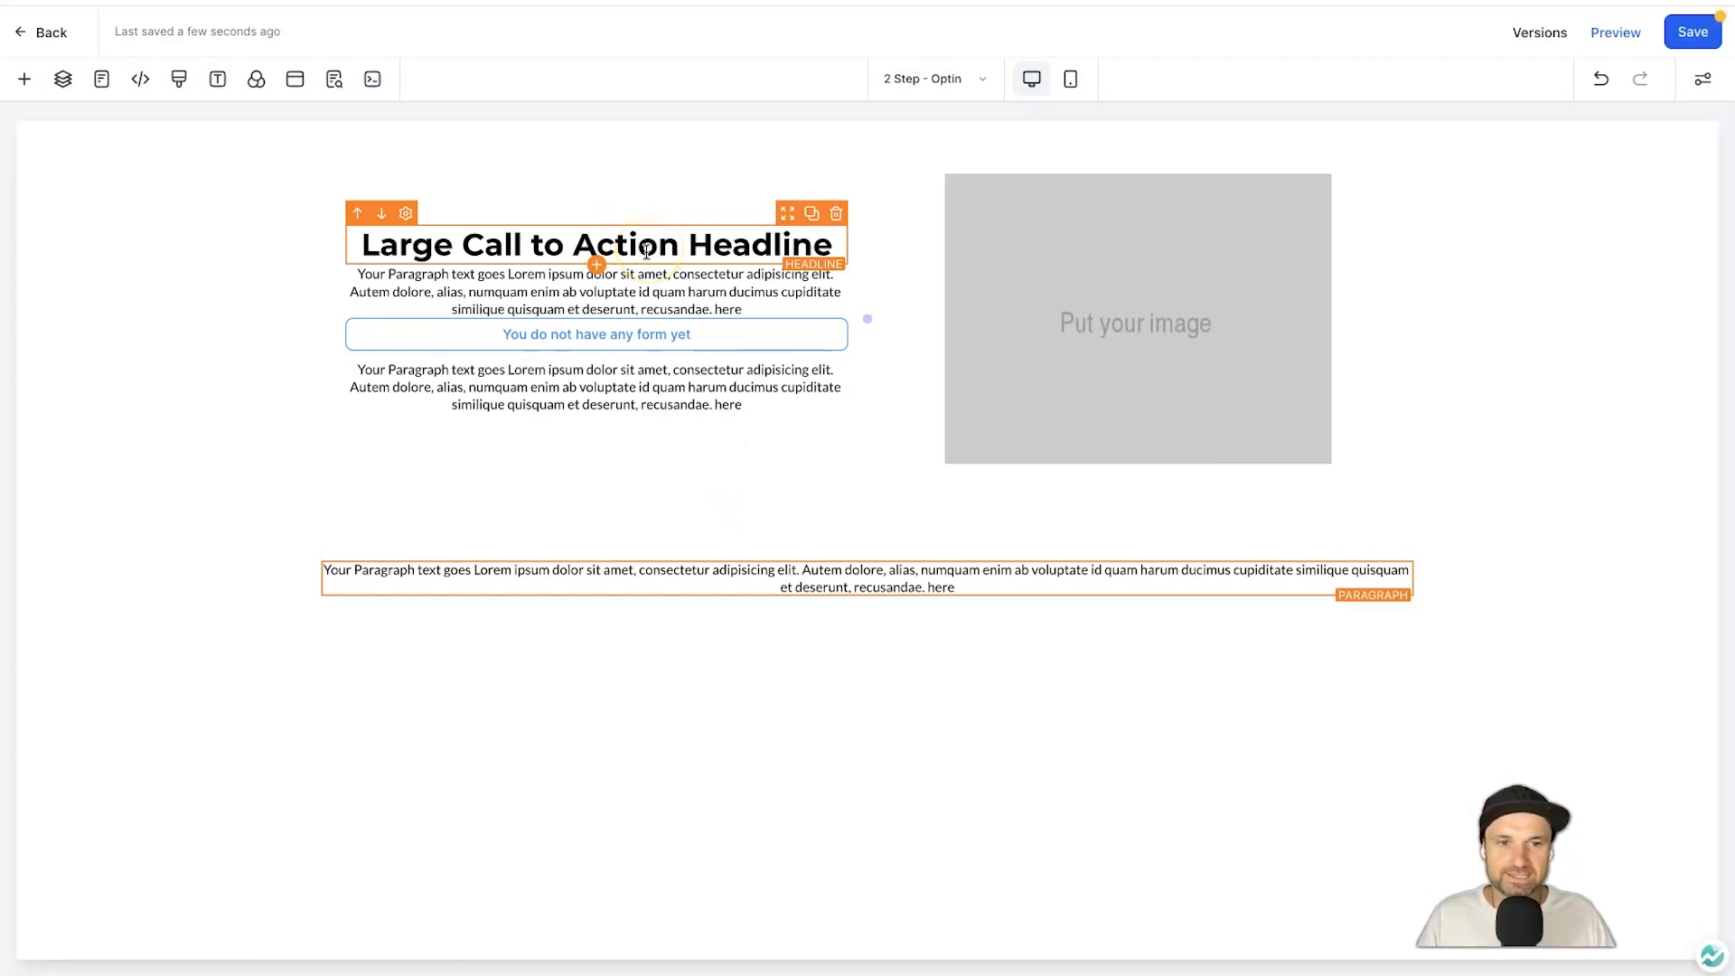
Replace the headline with 'Learn how you can grow your email list 10x faster using this simple little trick I stumbled upon'.
{"action": "double_click", "coordinate": [646, 250]}
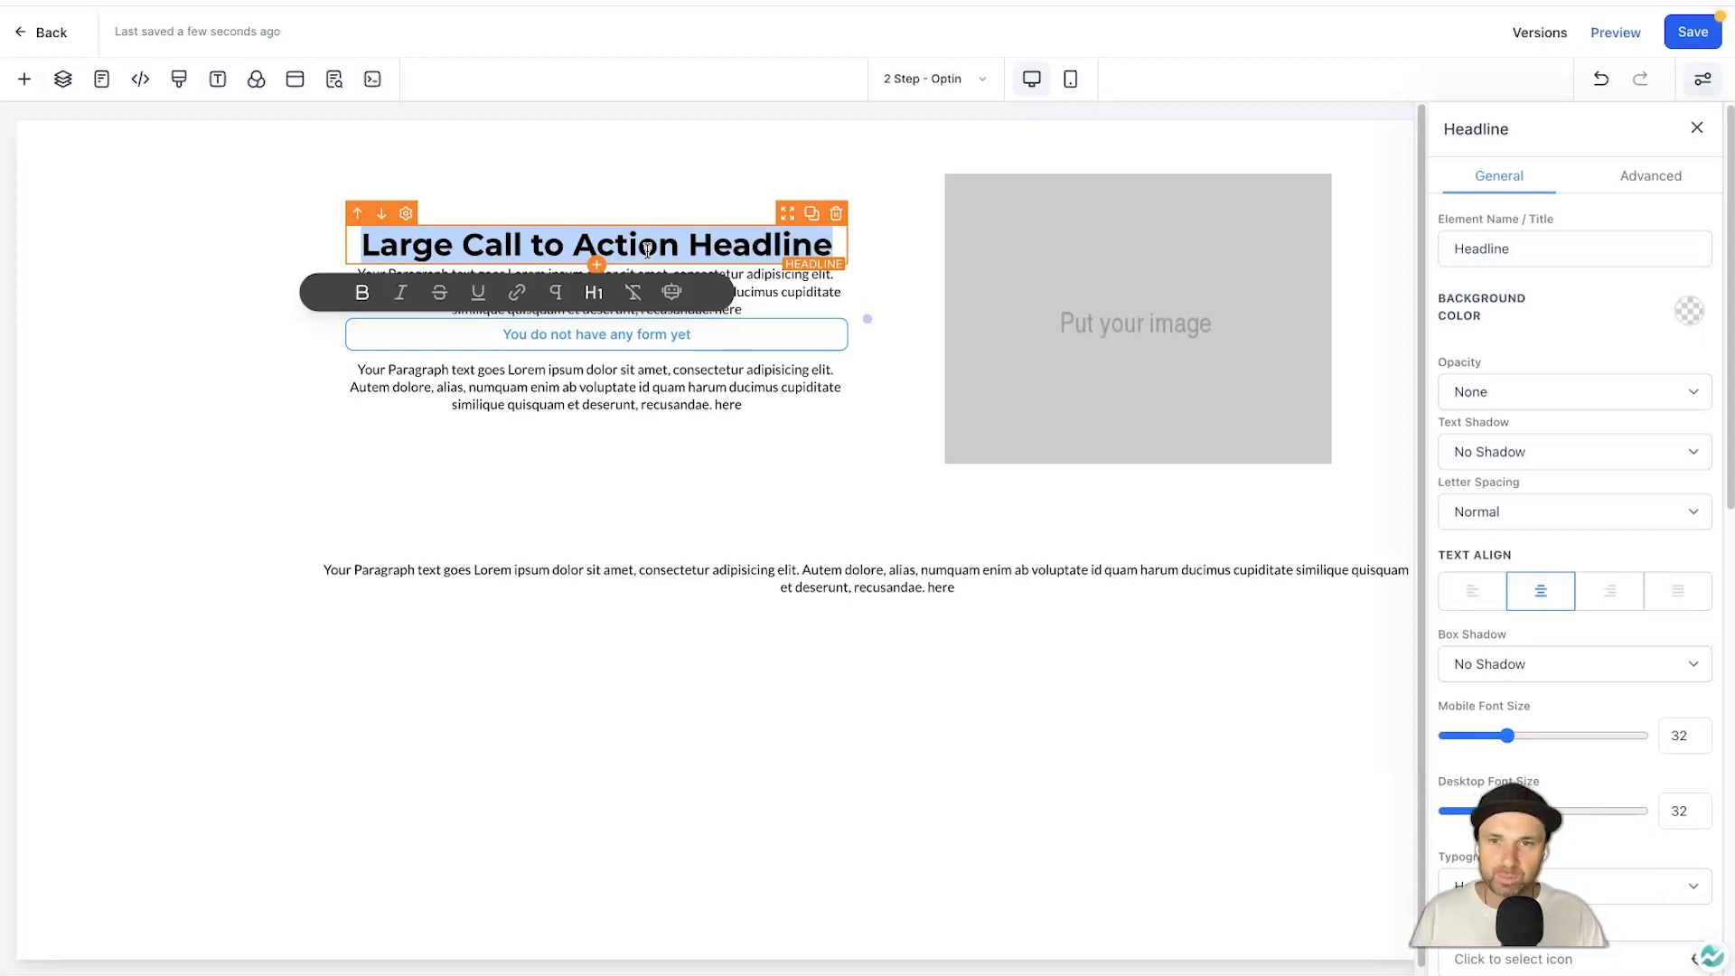
{"action": "type", "text": "Learn how "}
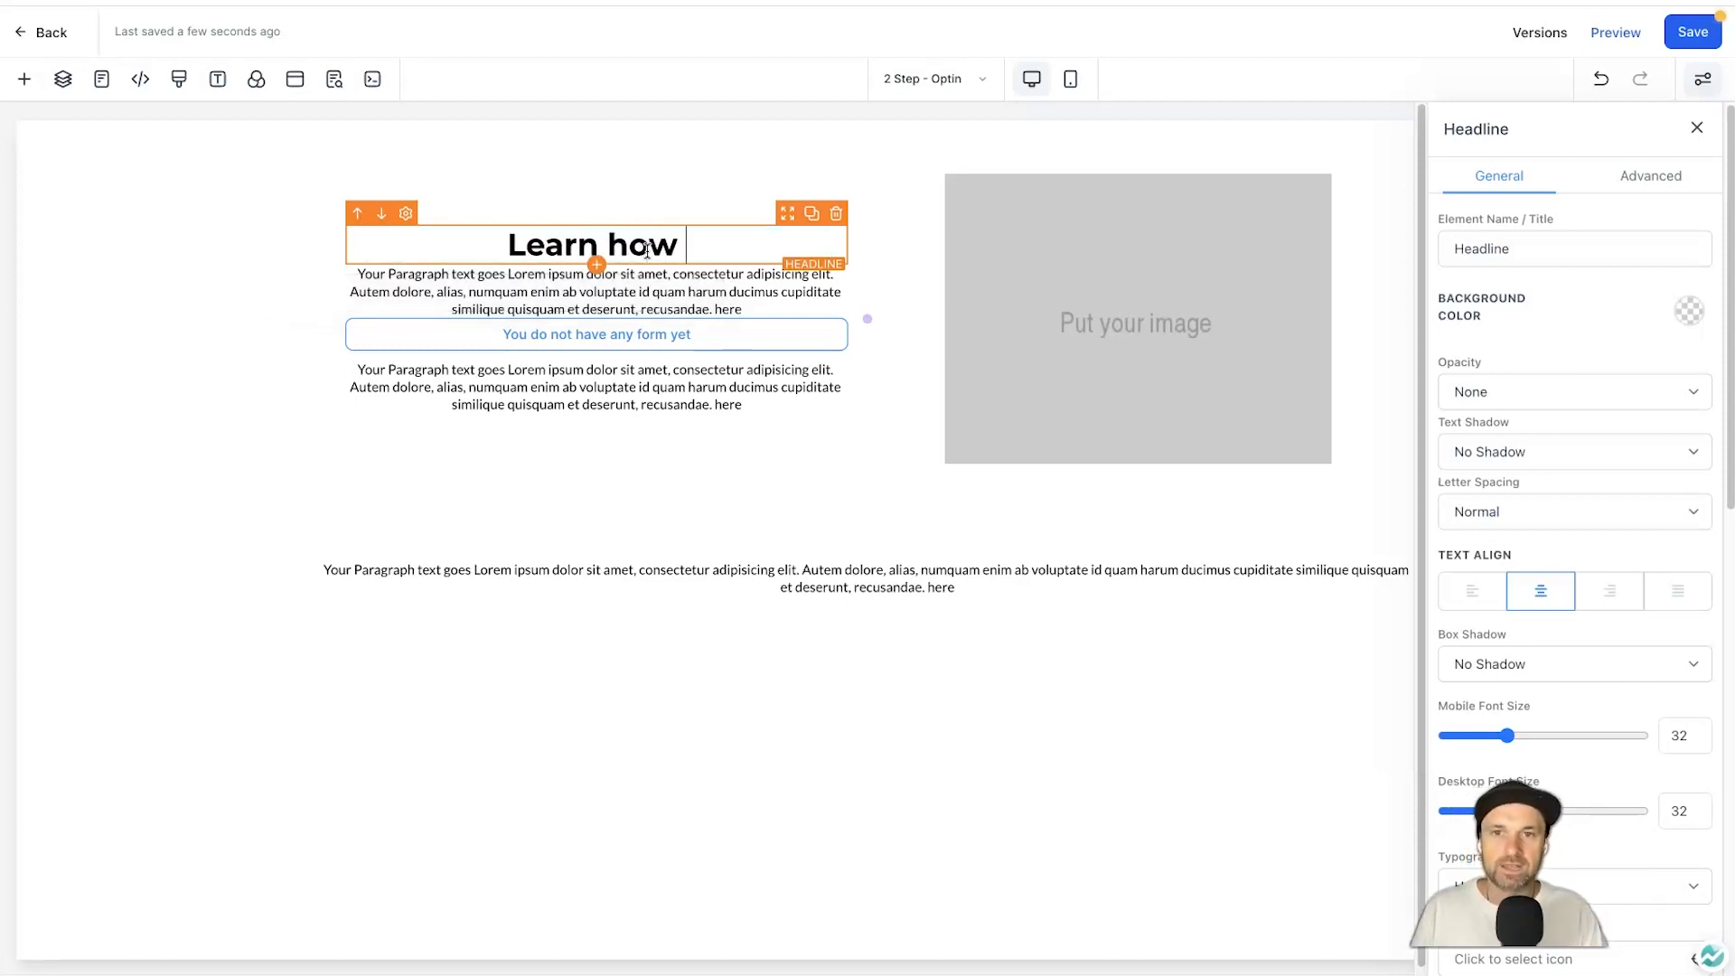
{"action": "type", "text": "you can grow"}
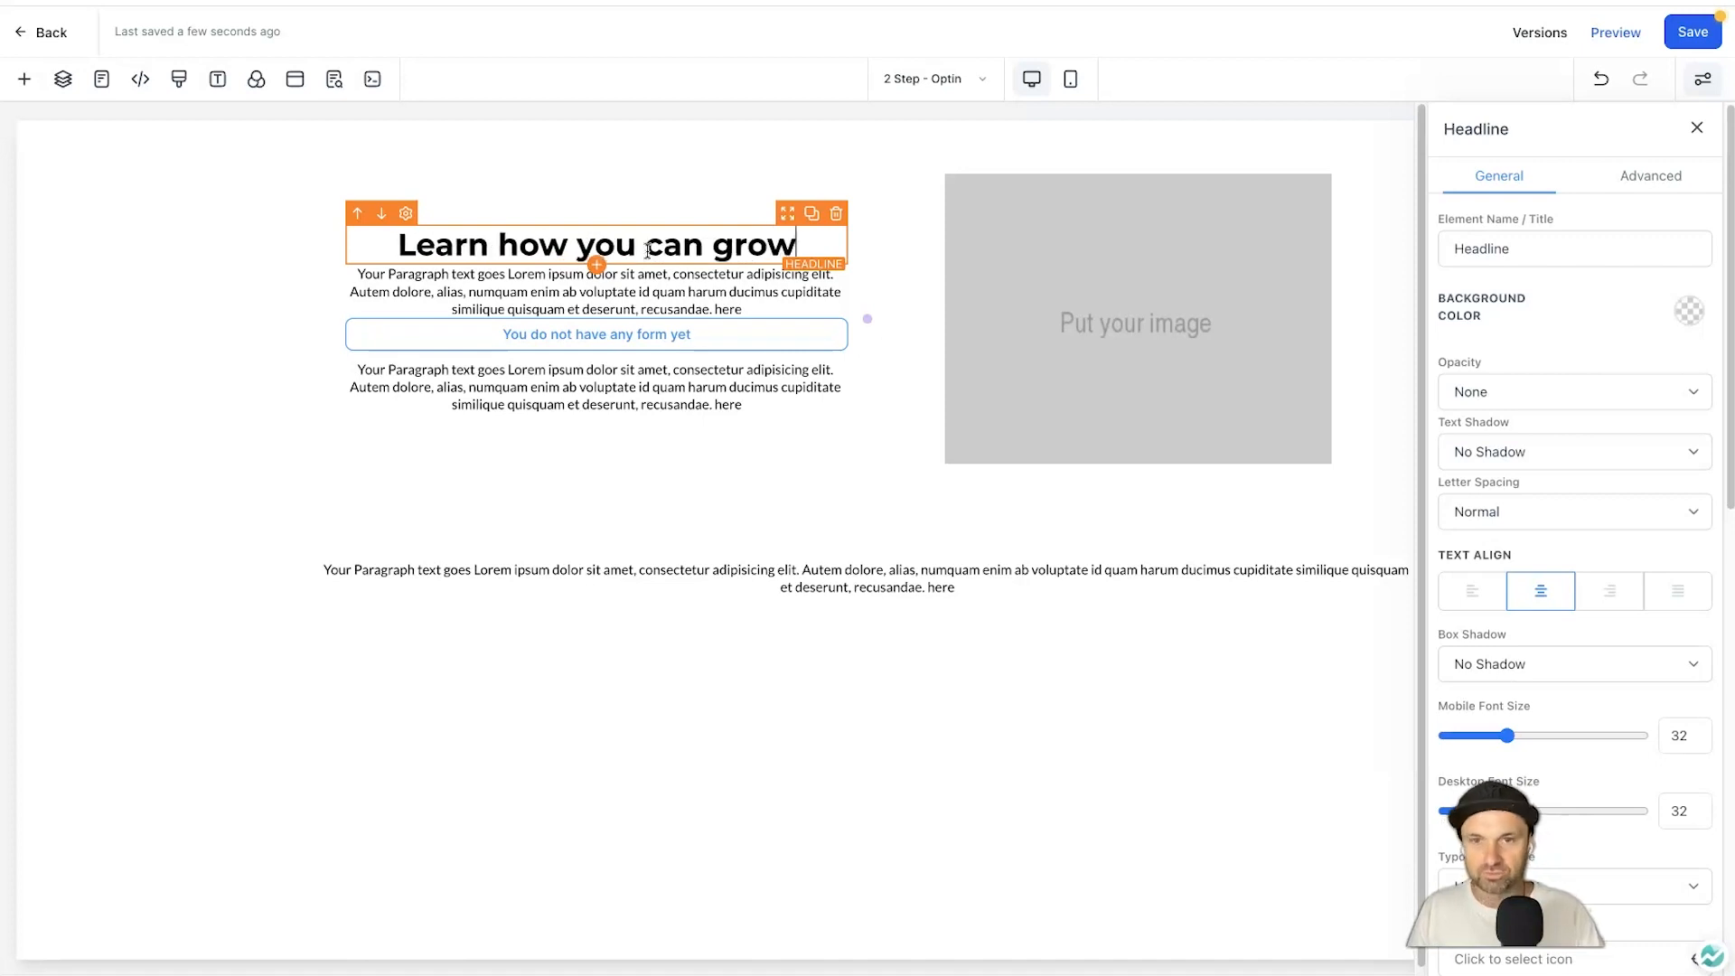
{"action": "type", "text": " your email list "}
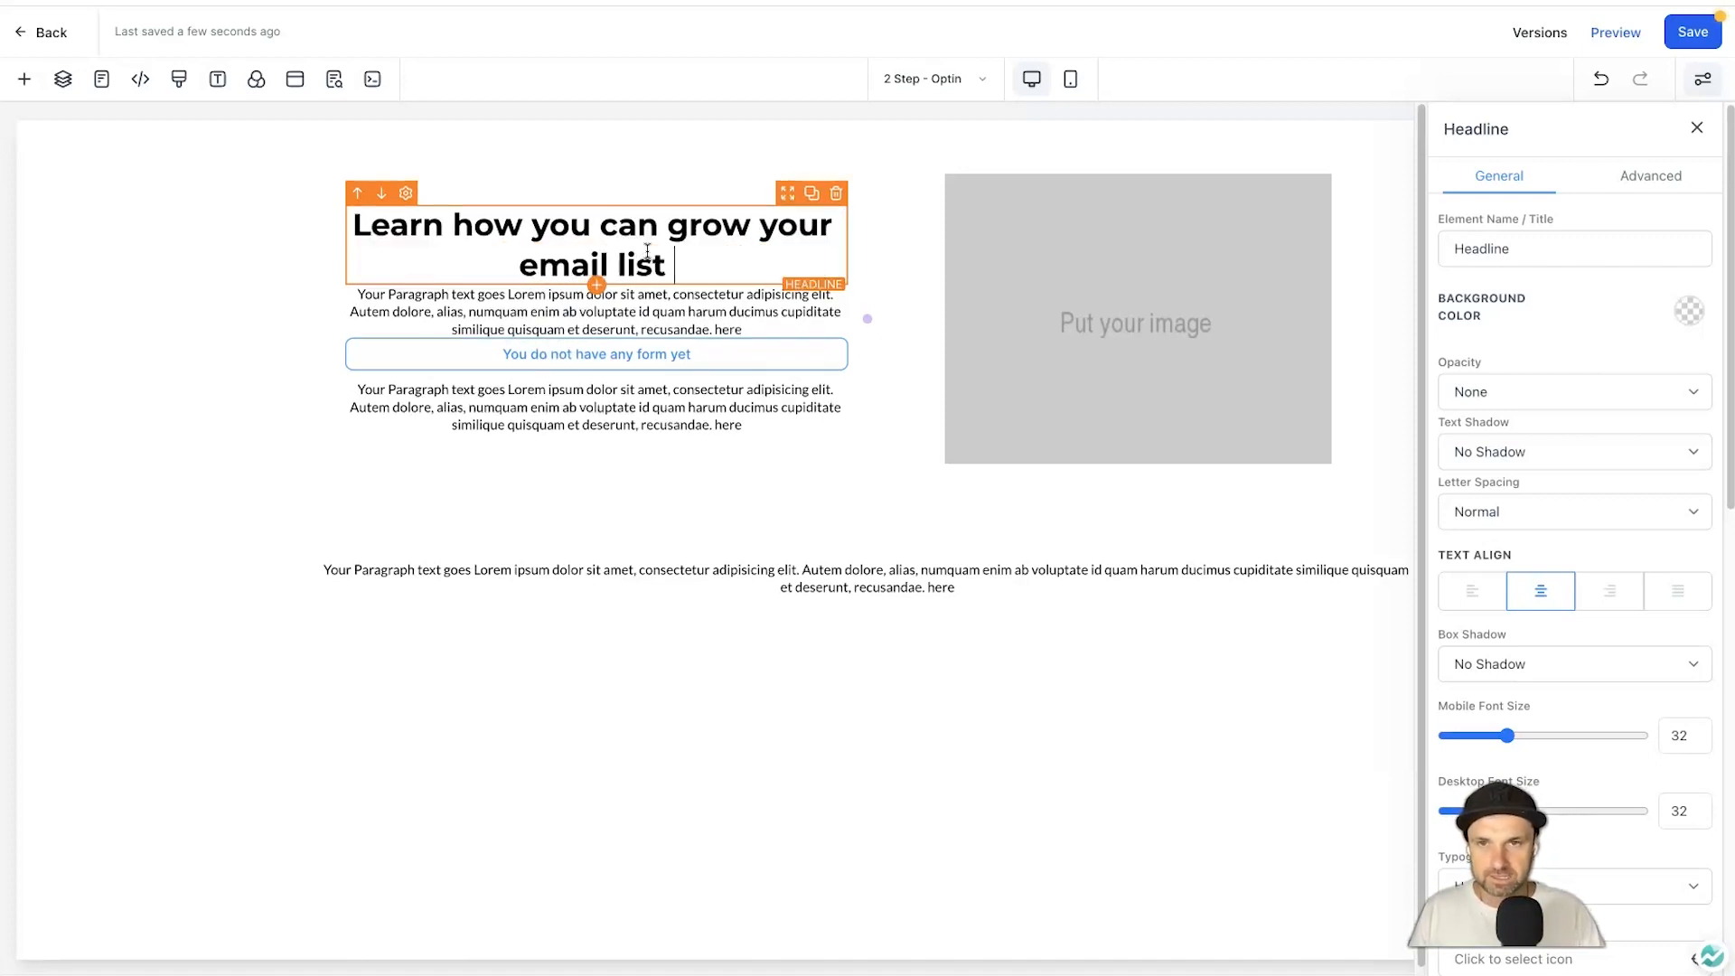
{"action": "type", "text": "10x fast"}
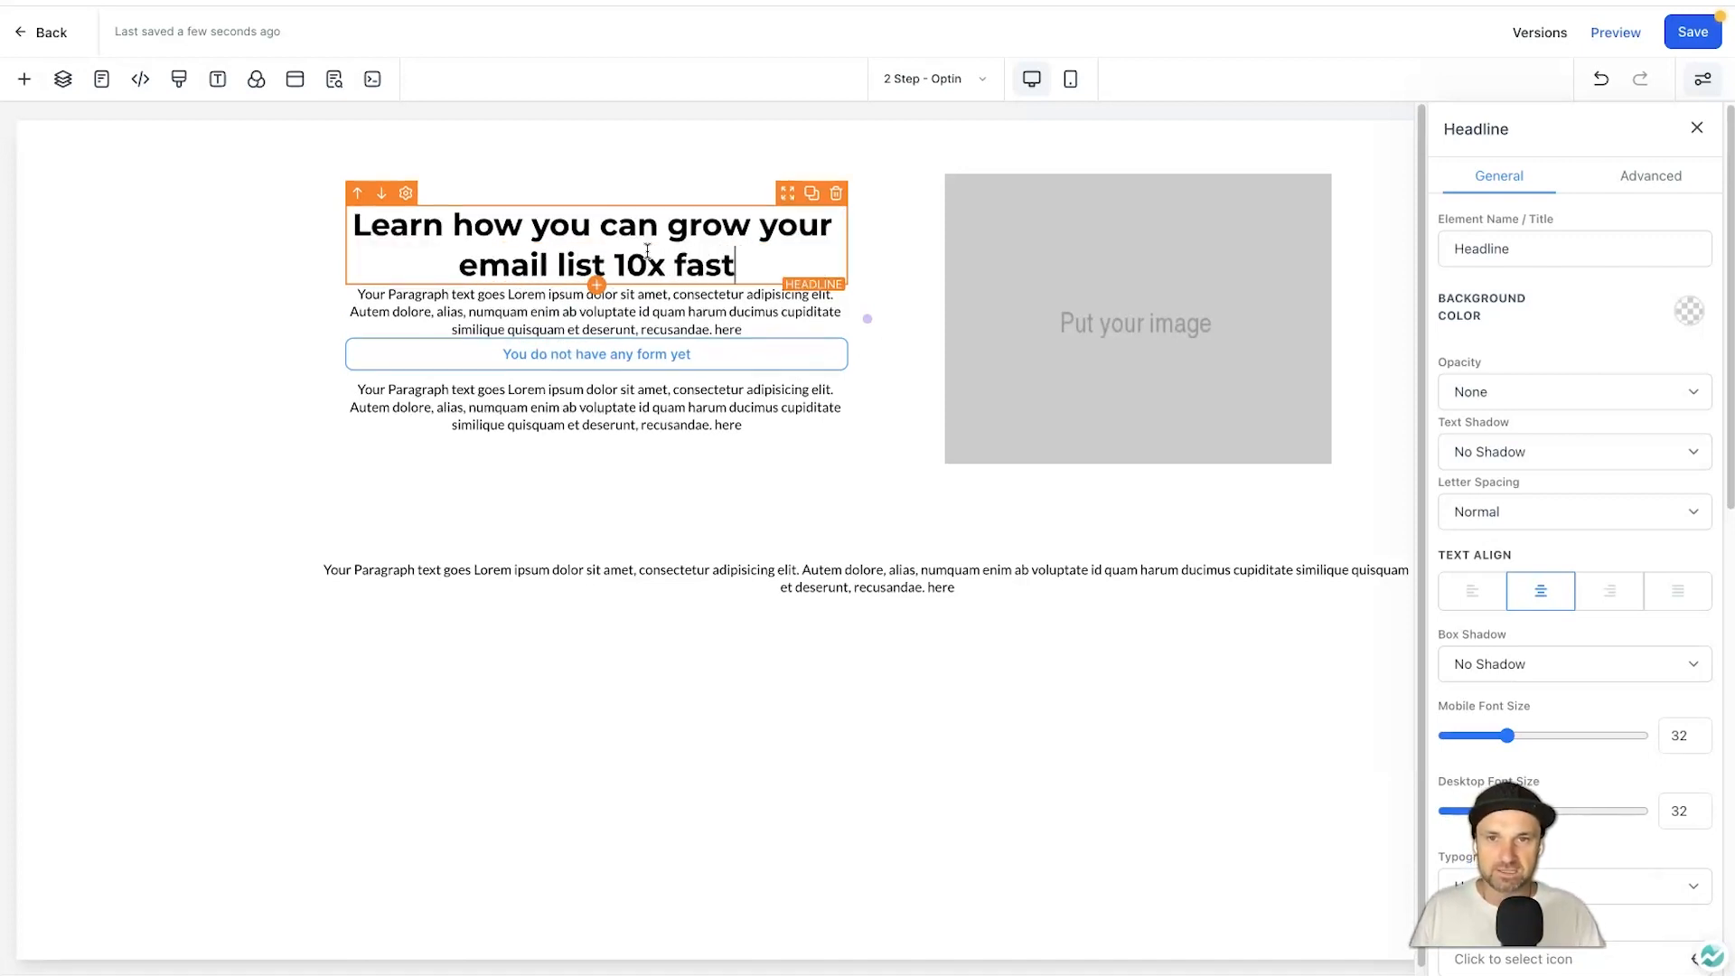
{"action": "type", "text": "er using this simple lit"}
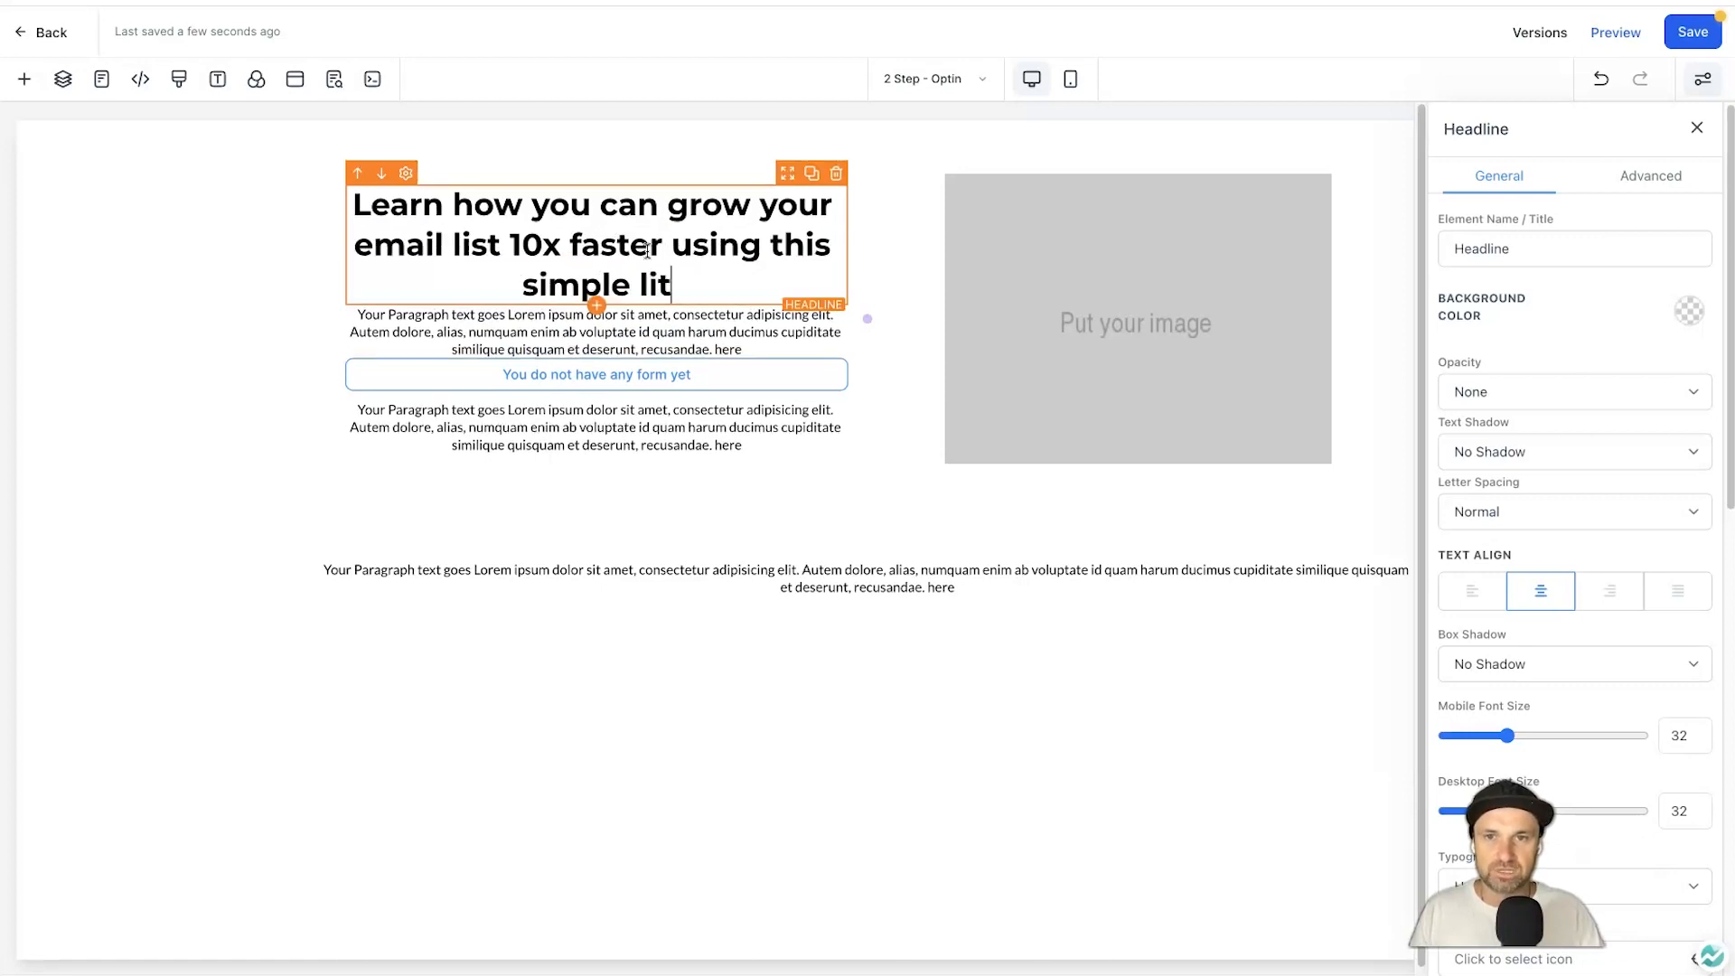
{"action": "type", "text": "tle truck"}
{"action": "key", "text": "BackSpace"}
{"action": "key", "text": "BackSpace"}
{"action": "key", "text": "BackSpace"}
{"action": "type", "text": "ick I "}
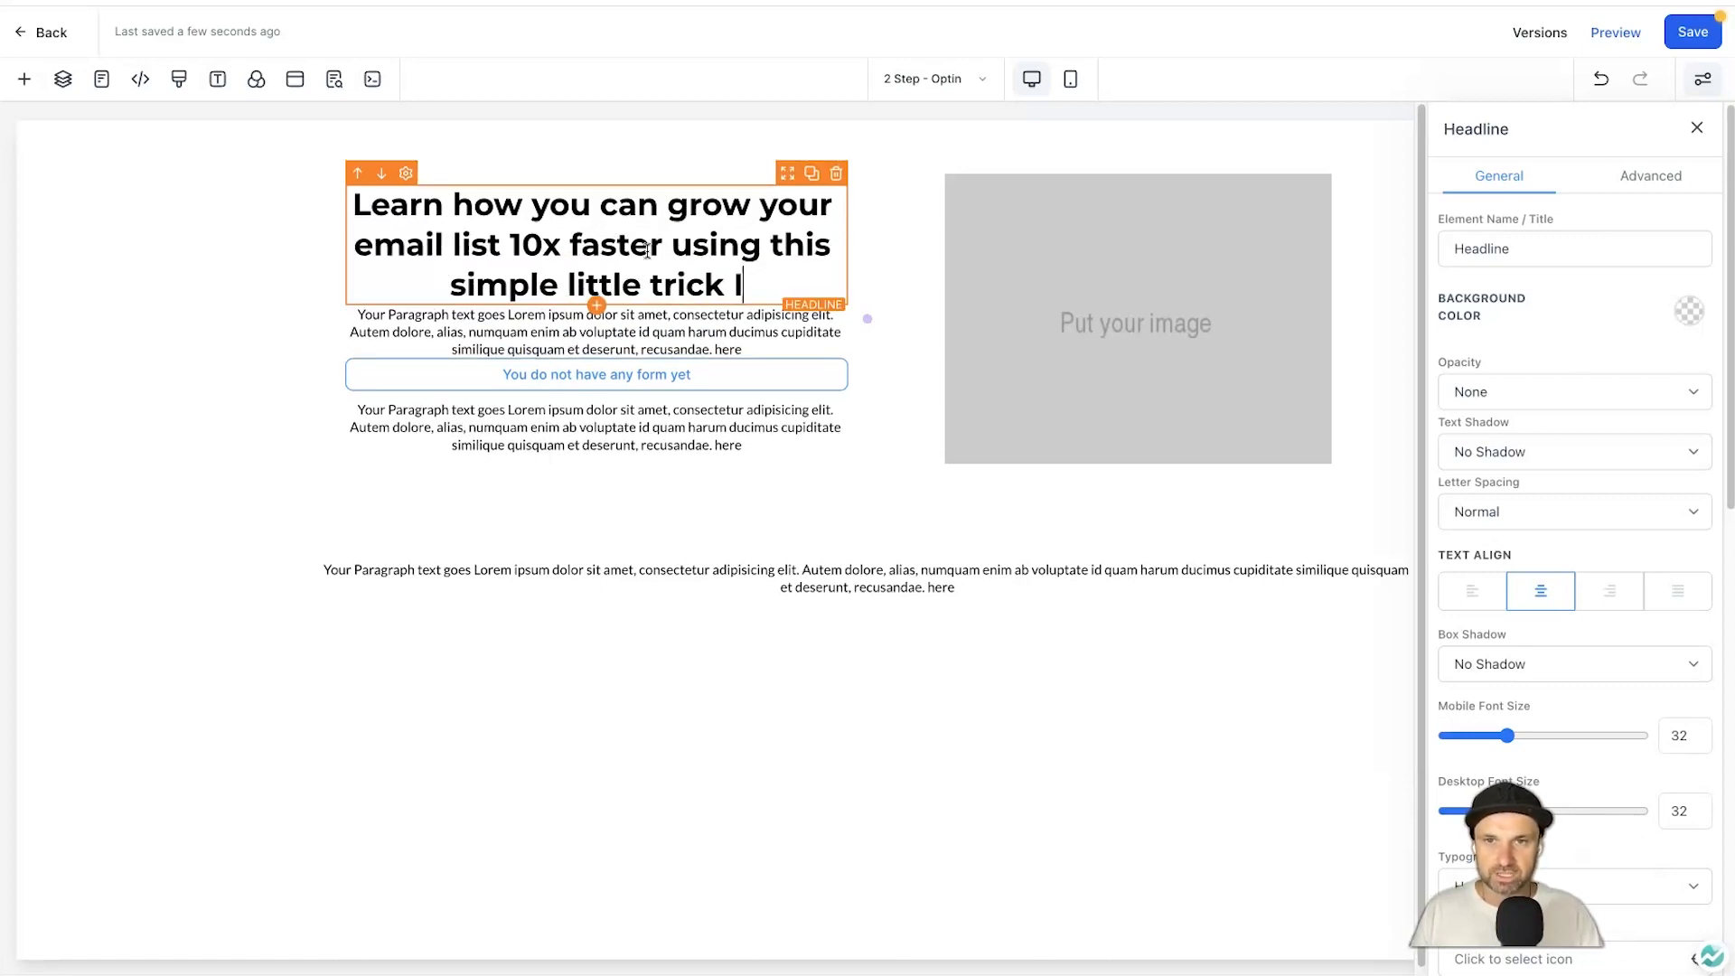
{"action": "type", "text": "stumbled upon"}
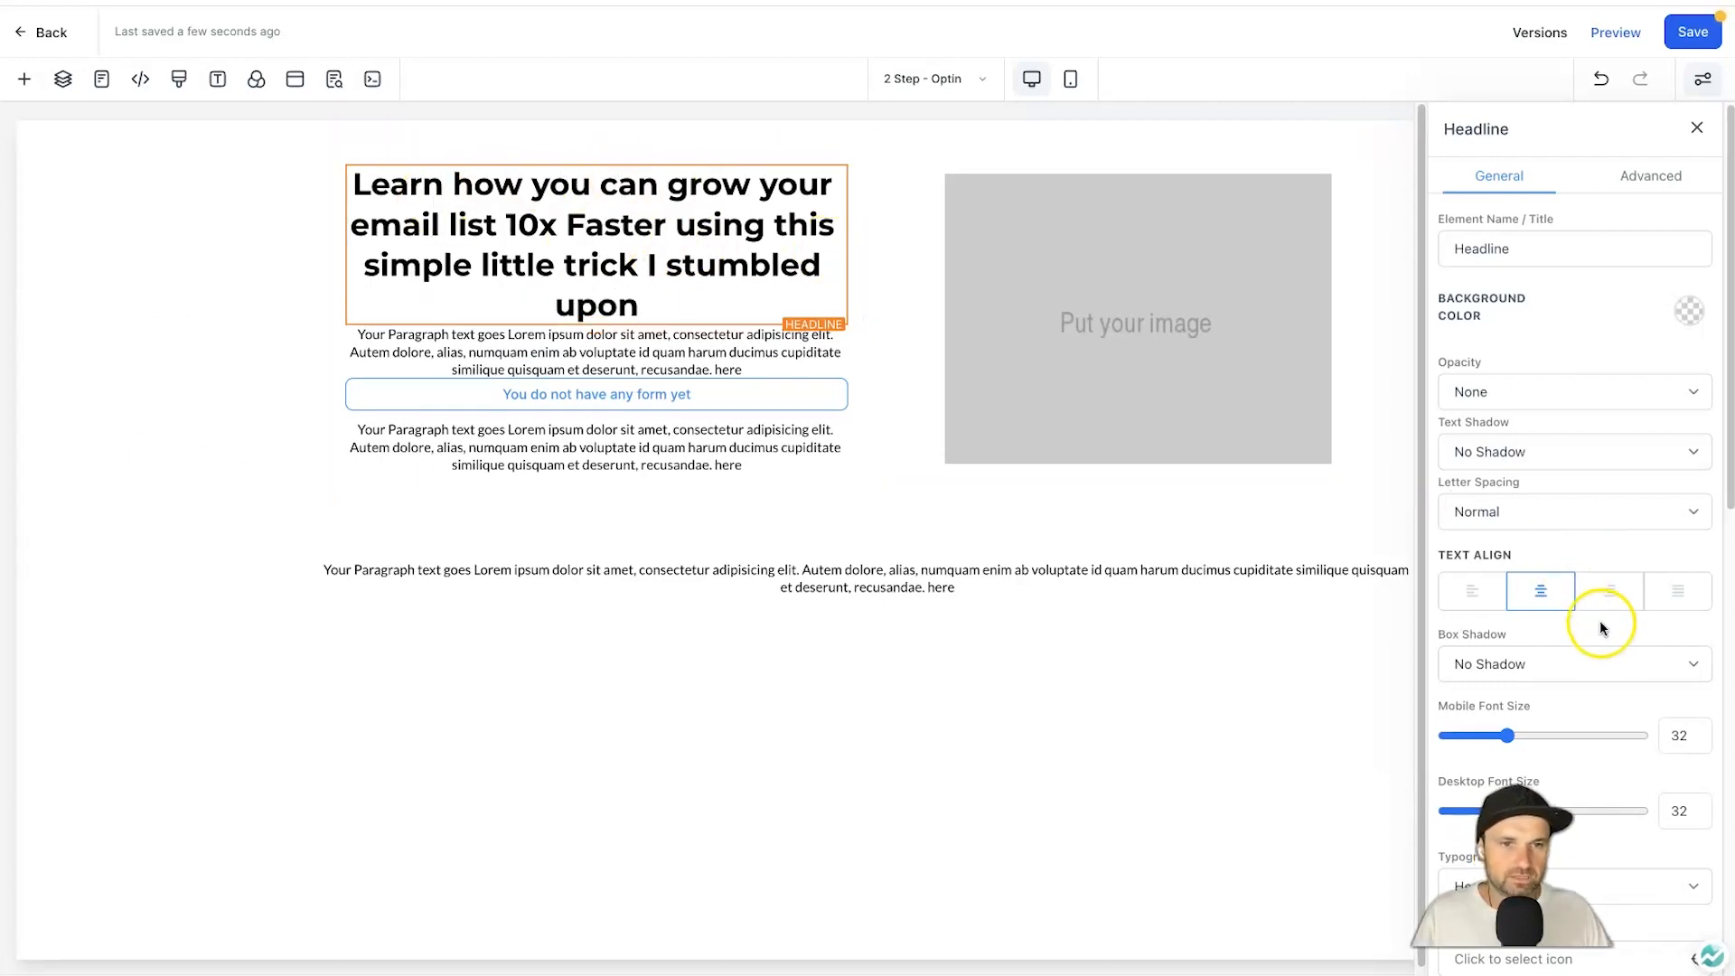
Enlarge the headline's desktop font size and set it to Title Case.
{"action": "scroll", "coordinate": [1577, 657], "scroll_direction": "down", "scroll_amount": 1}
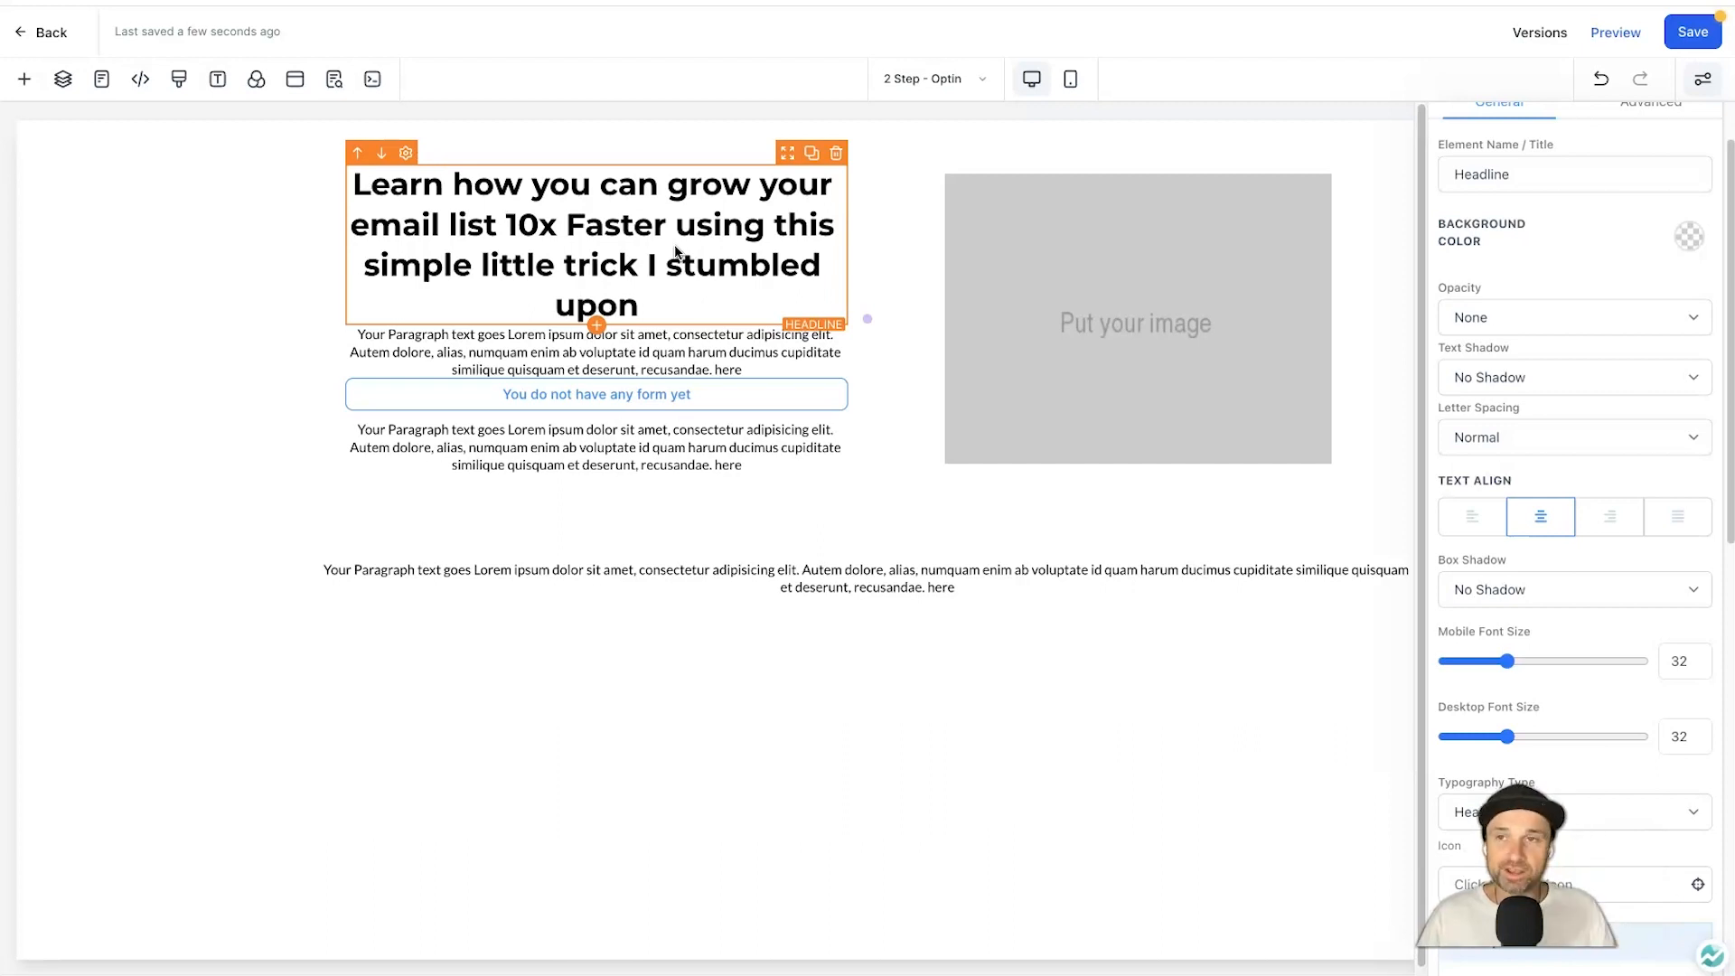
{"action": "left_click", "coordinate": [1169, 210]}
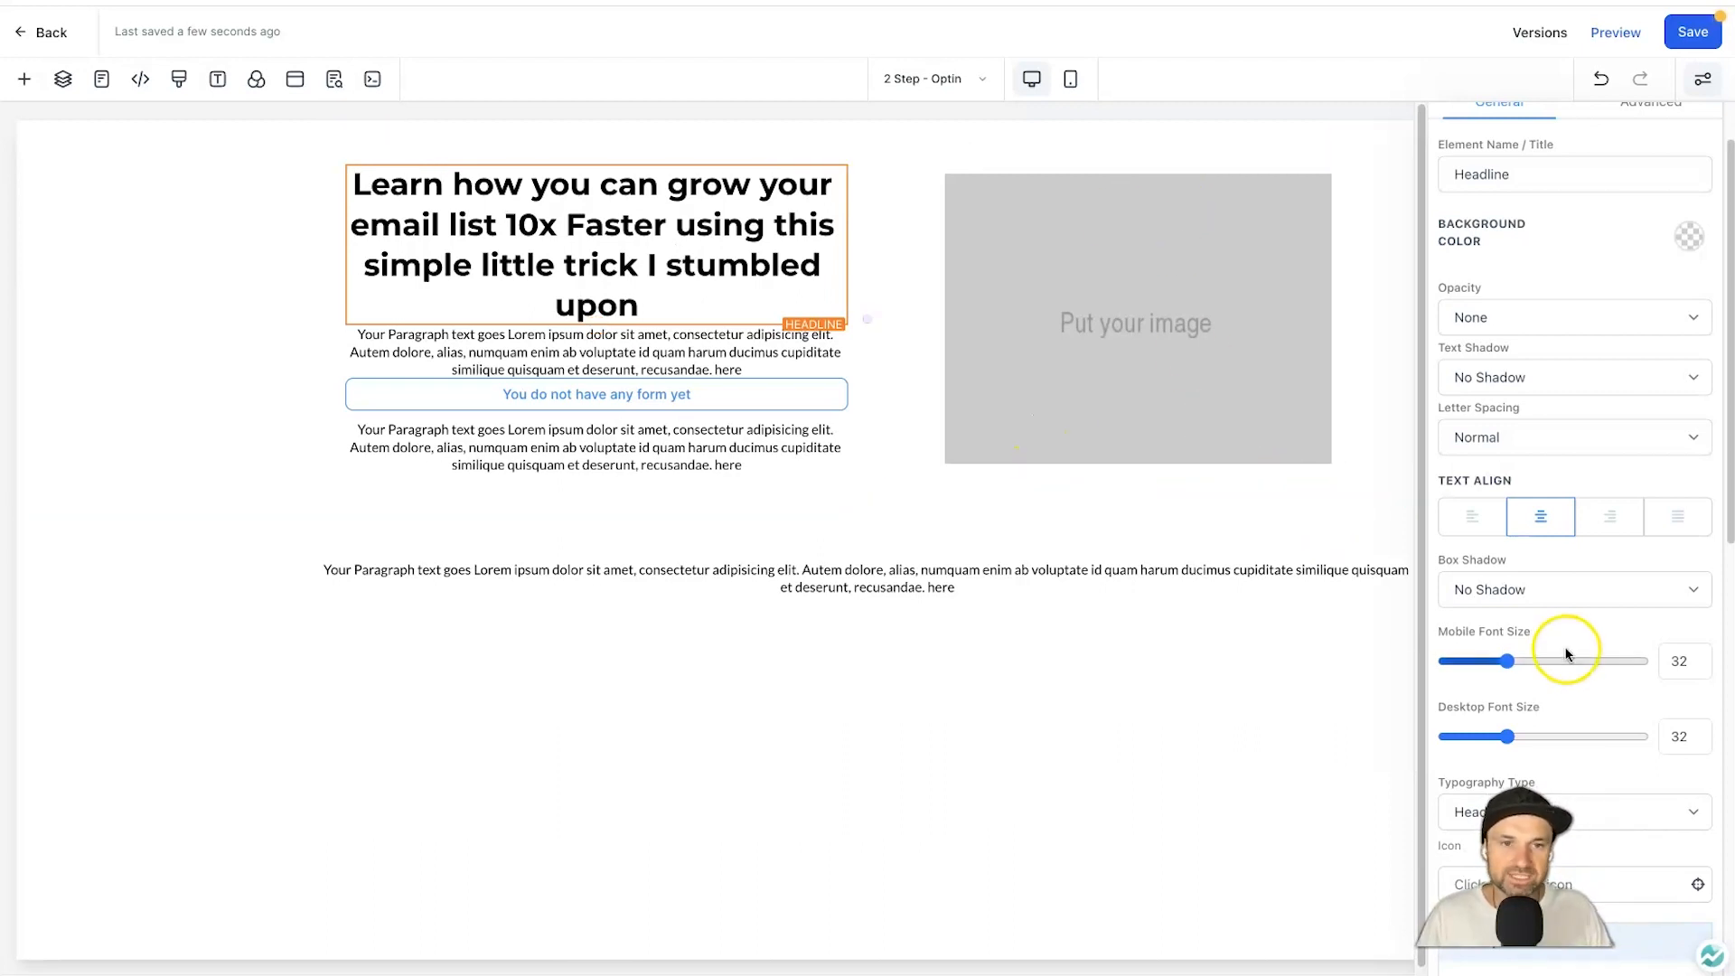
{"action": "left_click_drag", "start_coordinate": [1509, 739], "coordinate": [1510, 739]}
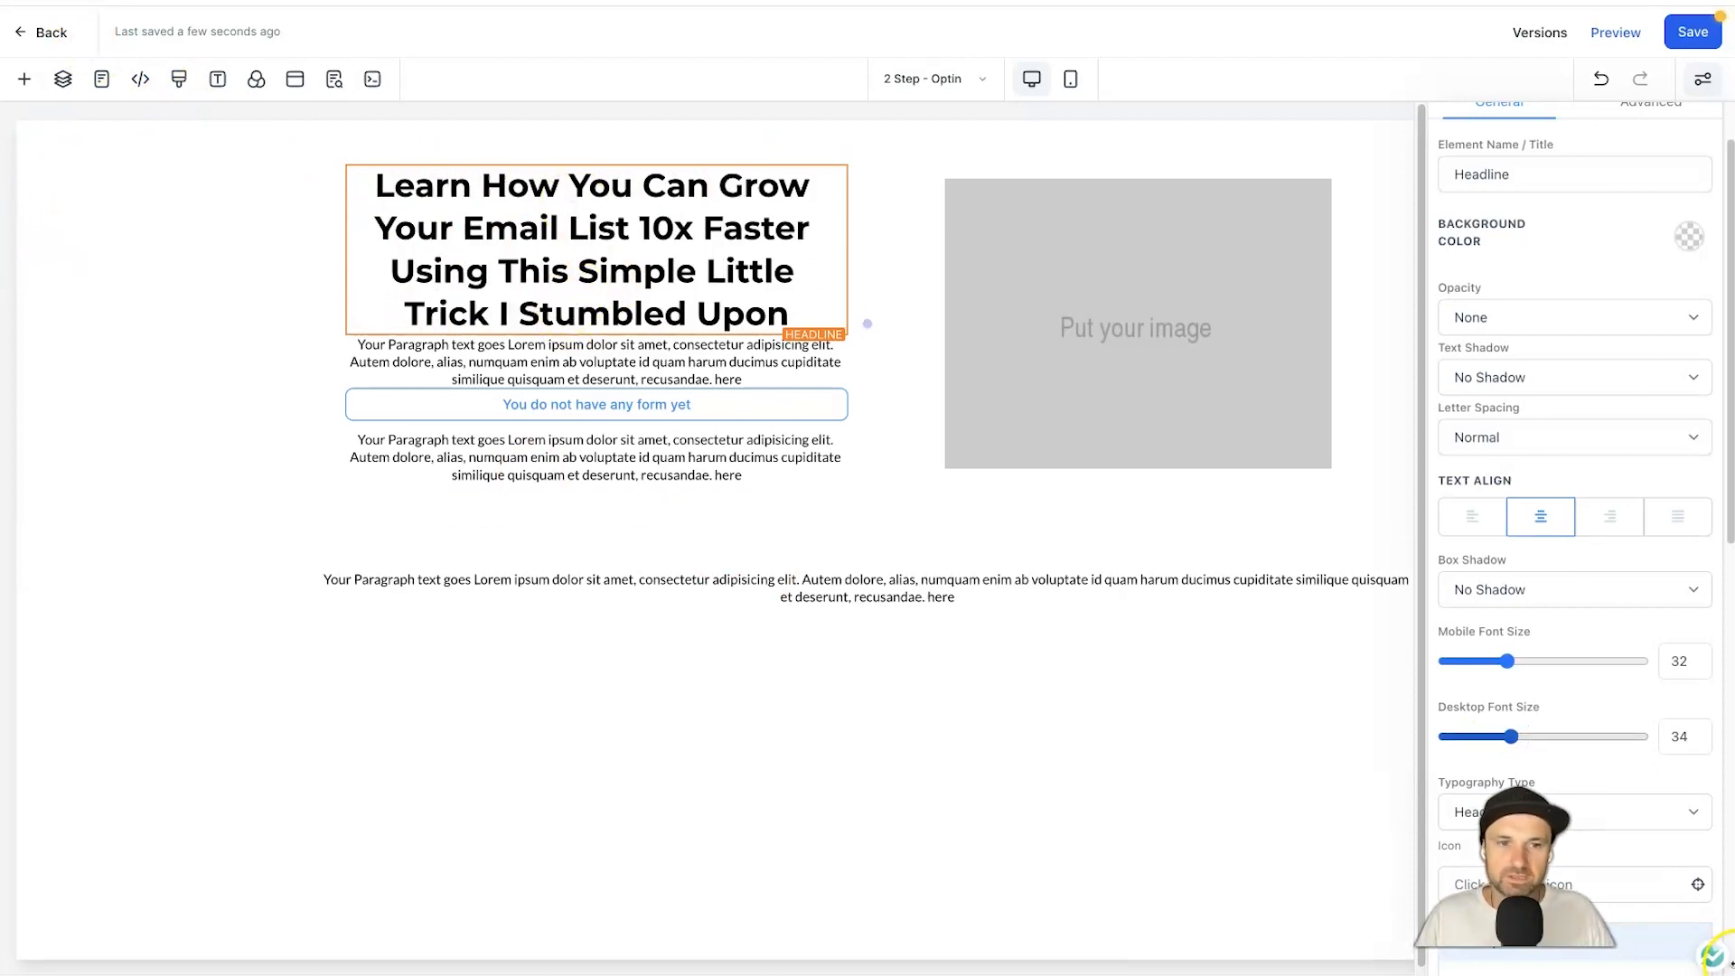
{"action": "left_click", "coordinate": [818, 548]}
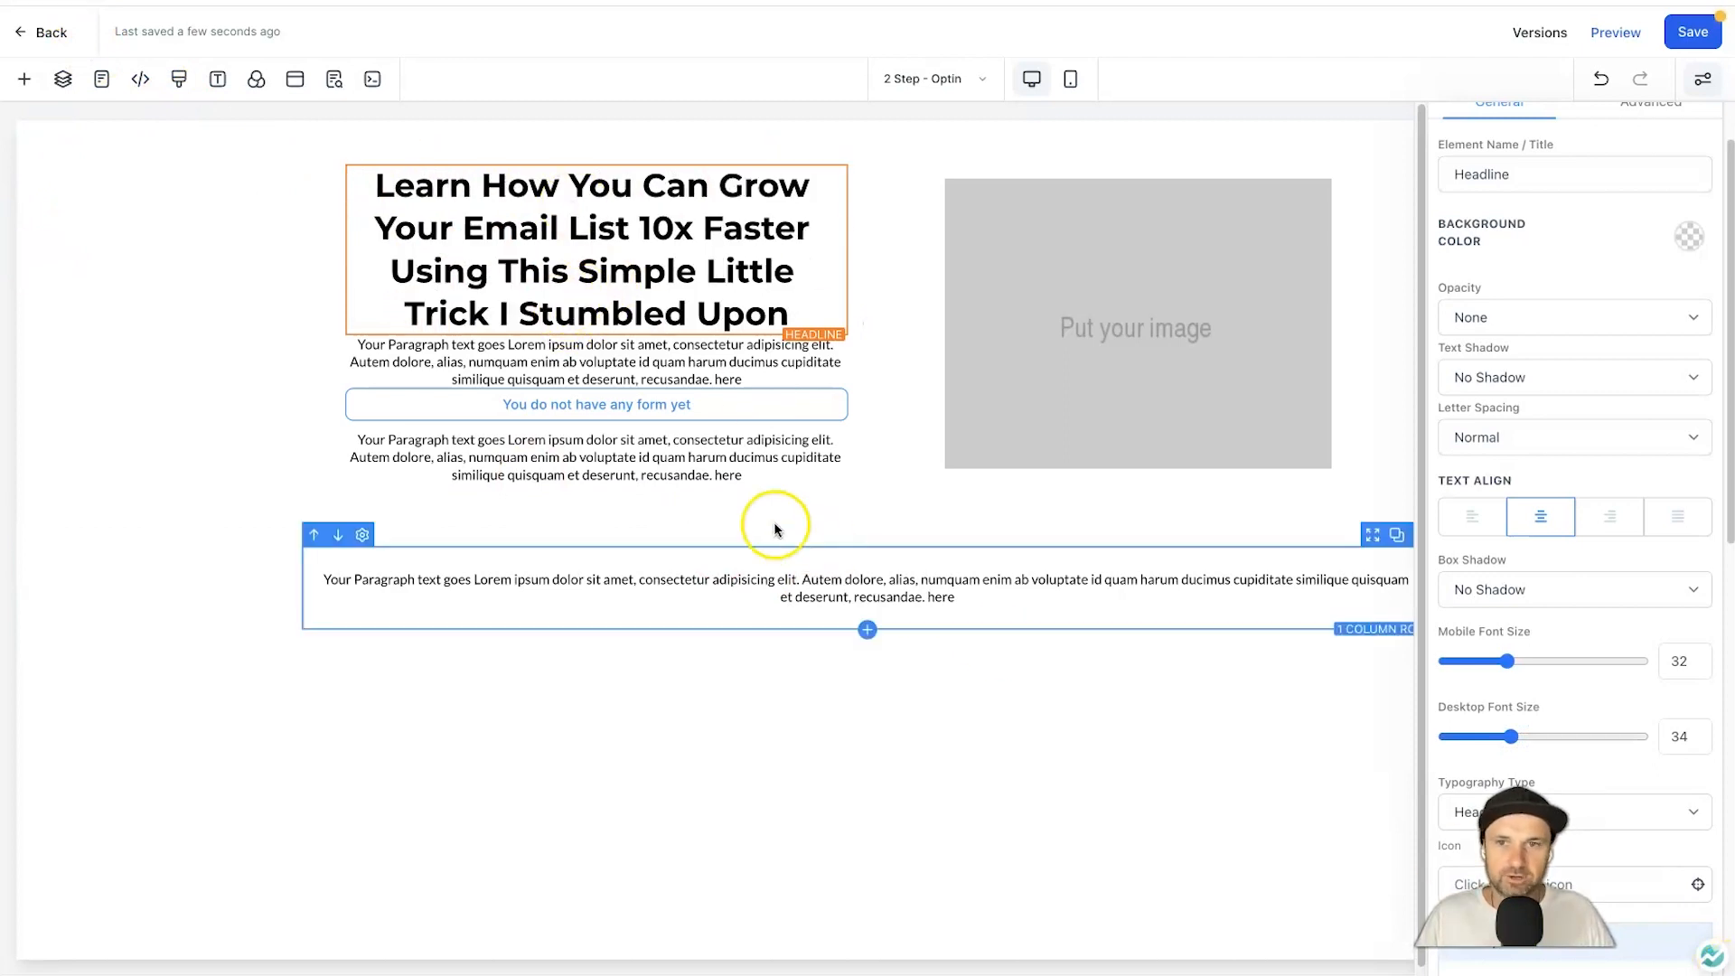
Underline the words '10x Faster' in the headline.
{"action": "left_click", "coordinate": [511, 221]}
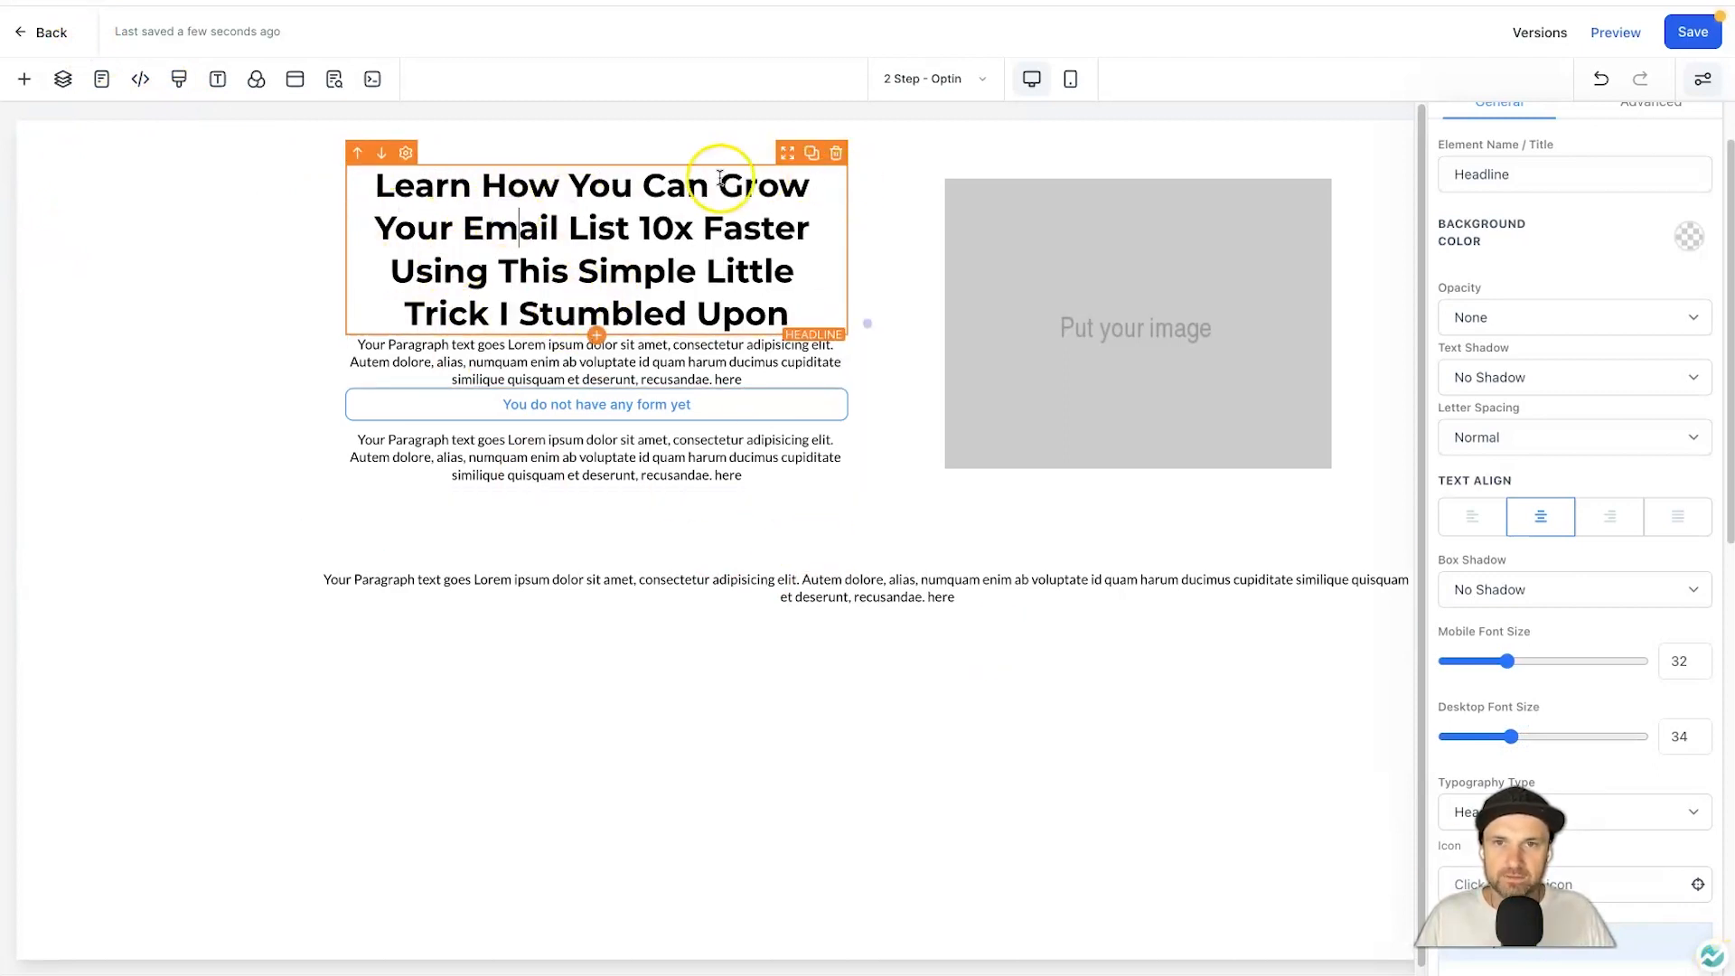
{"action": "left_click_drag", "start_coordinate": [639, 224], "coordinate": [810, 224]}
{"action": "left_click", "coordinate": [650, 277]}
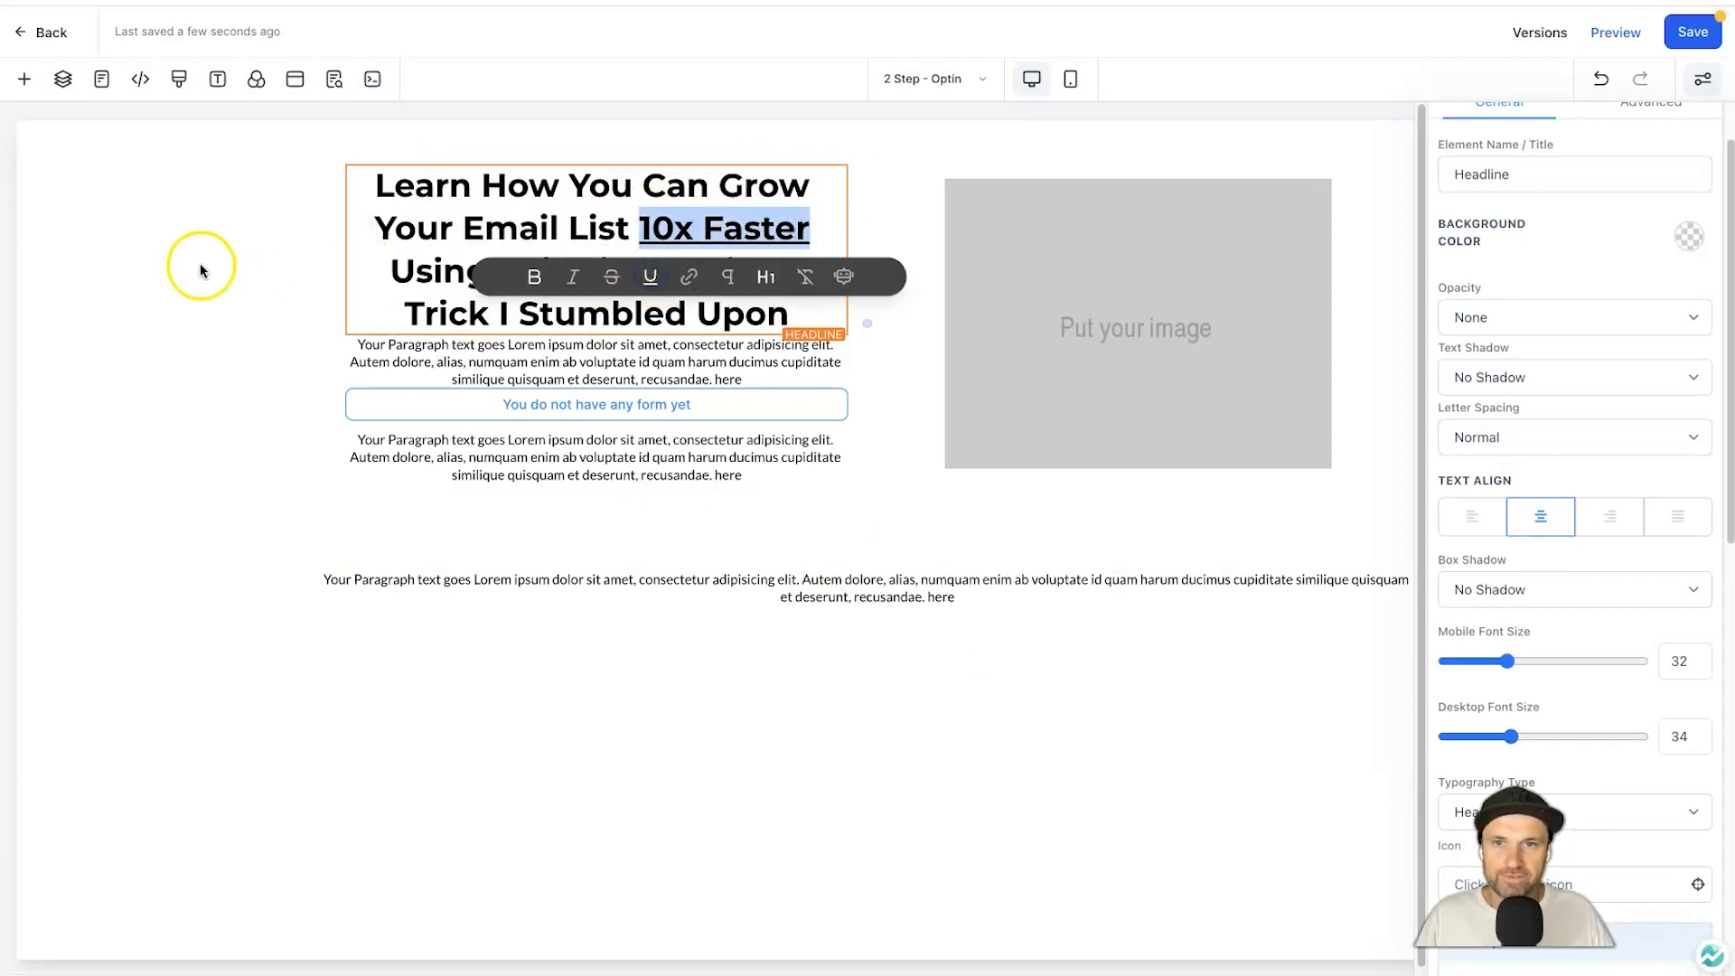
{"action": "left_click", "coordinate": [194, 267]}
{"action": "left_click", "coordinate": [566, 366]}
Replace the first paragraph with the name-and-email sign-up instructions at desktop font size 17.
{"action": "triple_click", "coordinate": [568, 359]}
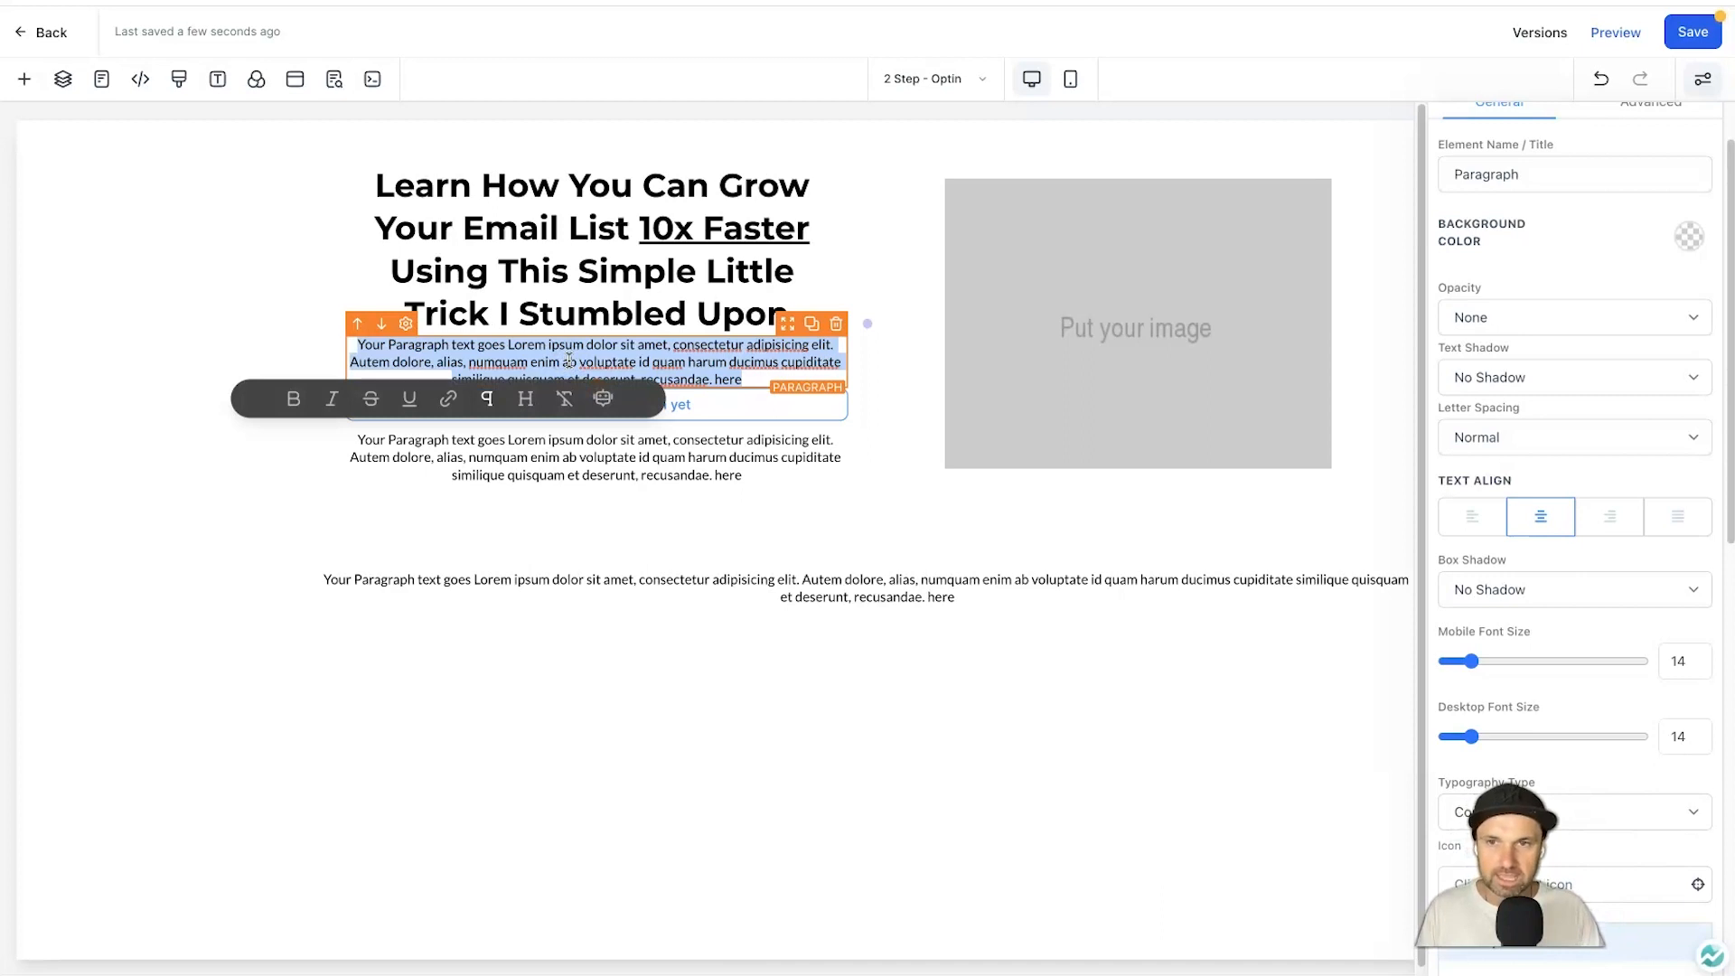
{"action": "type", "text": "Enter in your name and email address below to get sent the free training about"}
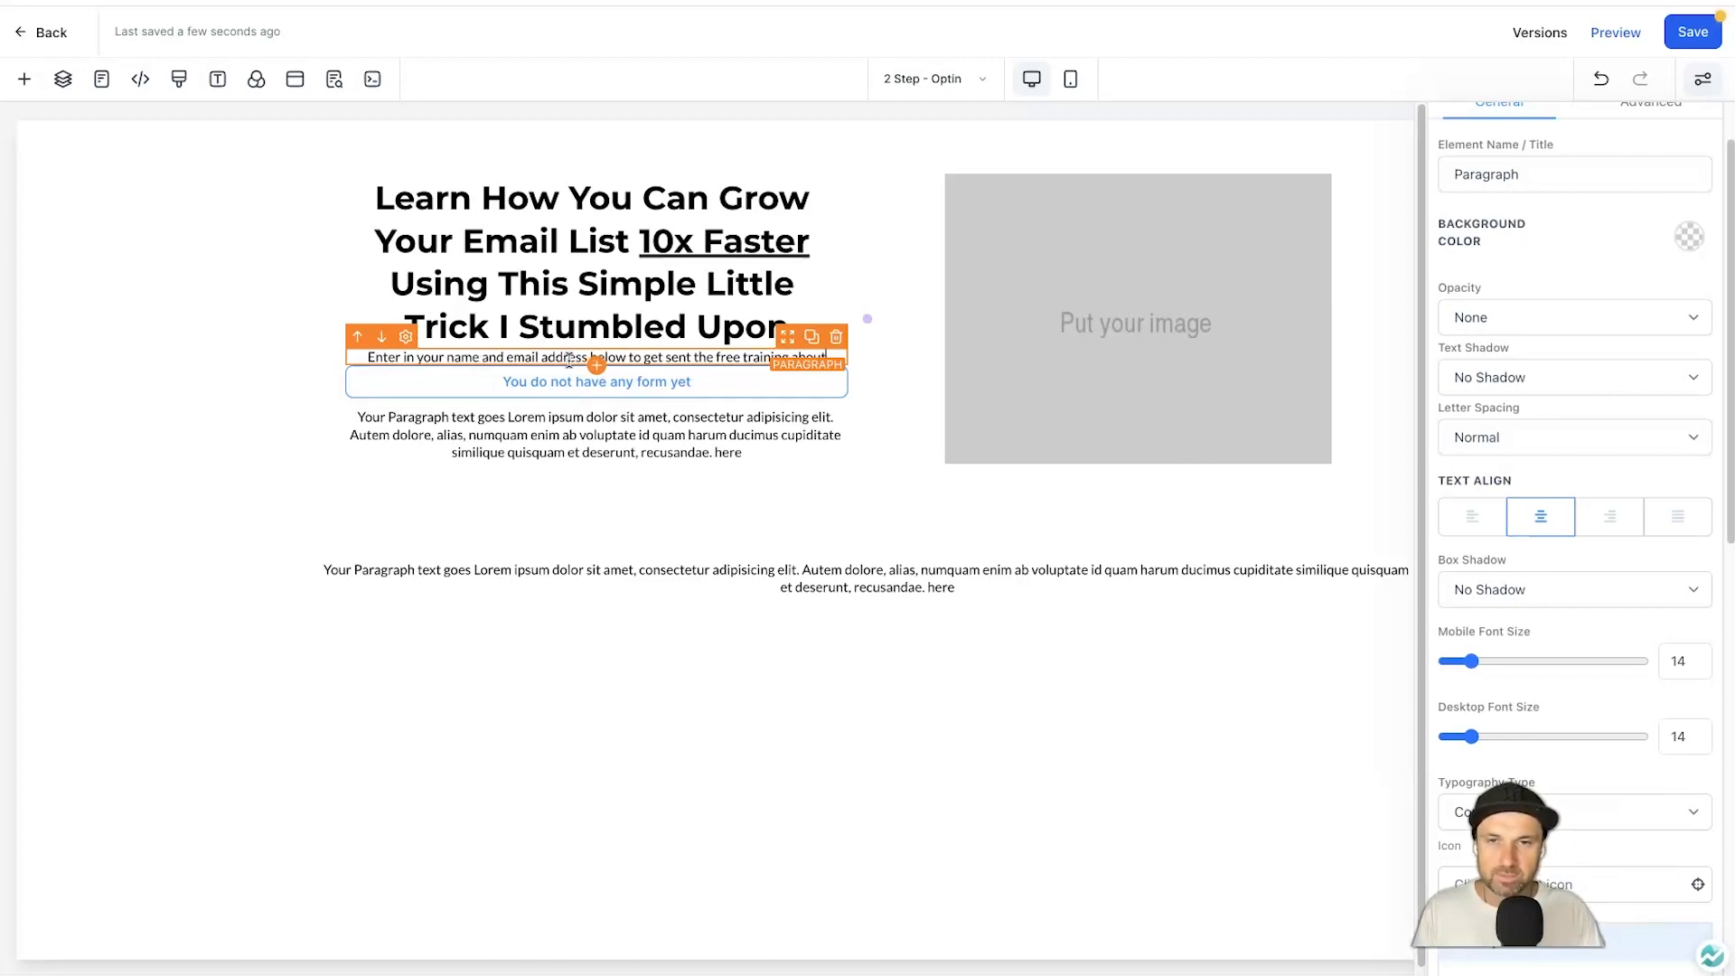
{"action": "type", "text": " how you can grow your email list 10x faster"}
{"action": "left_click", "coordinate": [656, 250]}
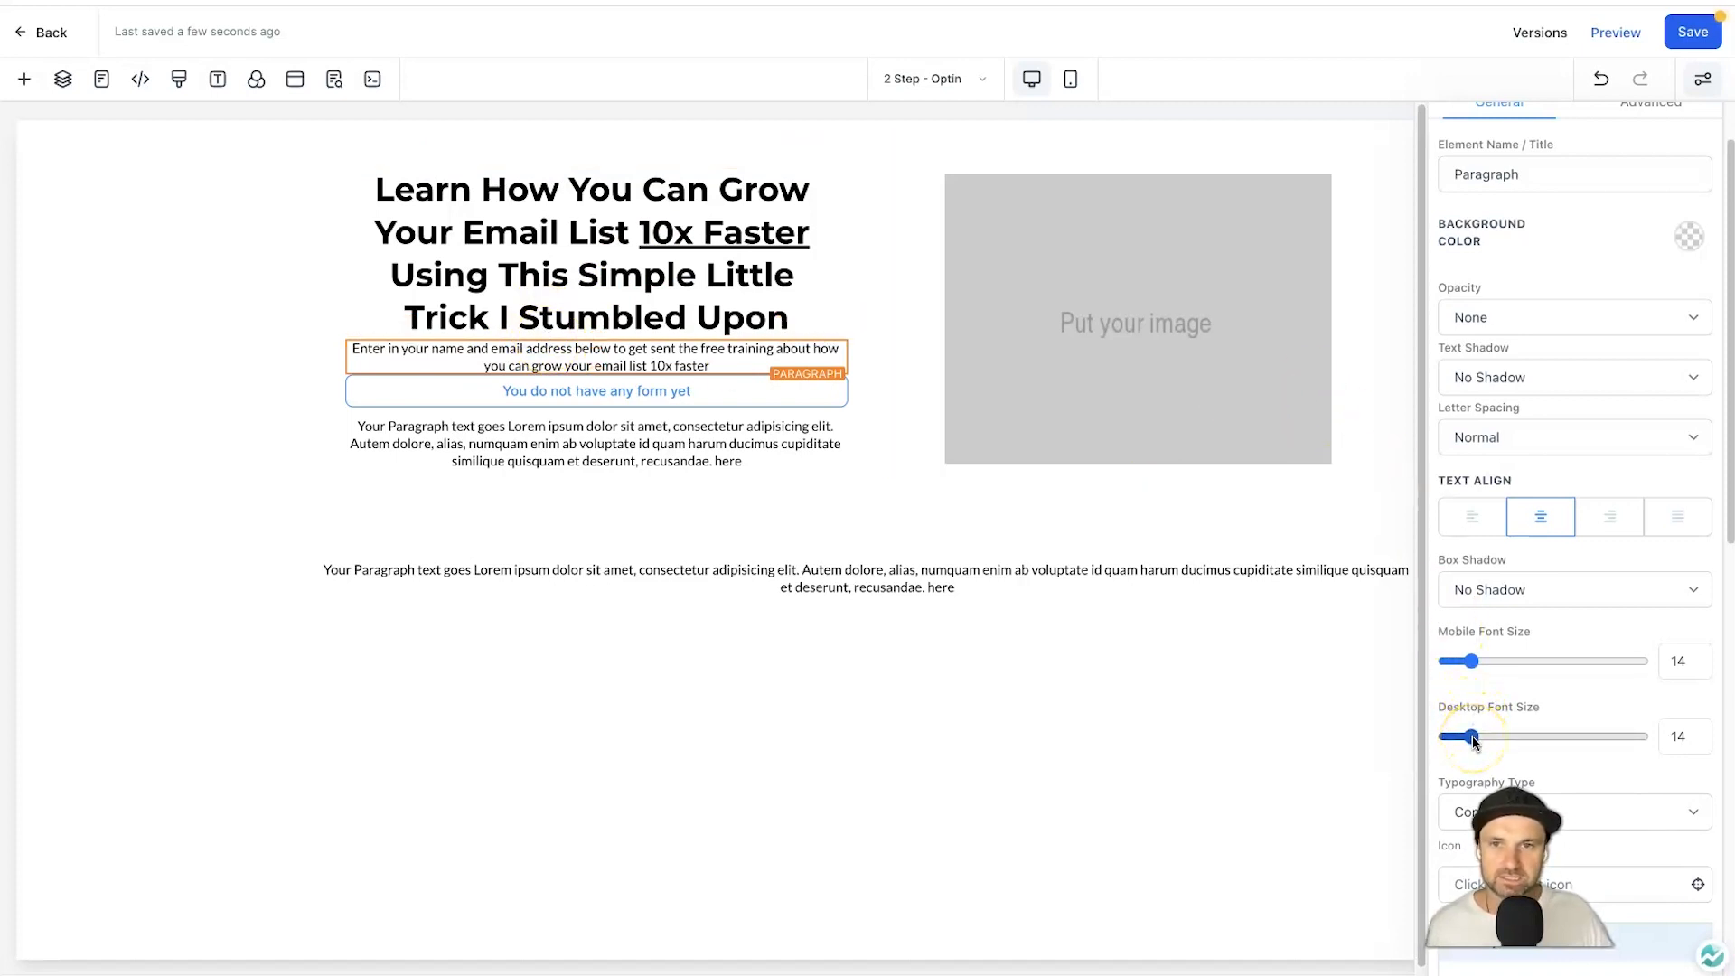
{"action": "left_click_drag", "start_coordinate": [1471, 737], "coordinate": [1477, 736]}
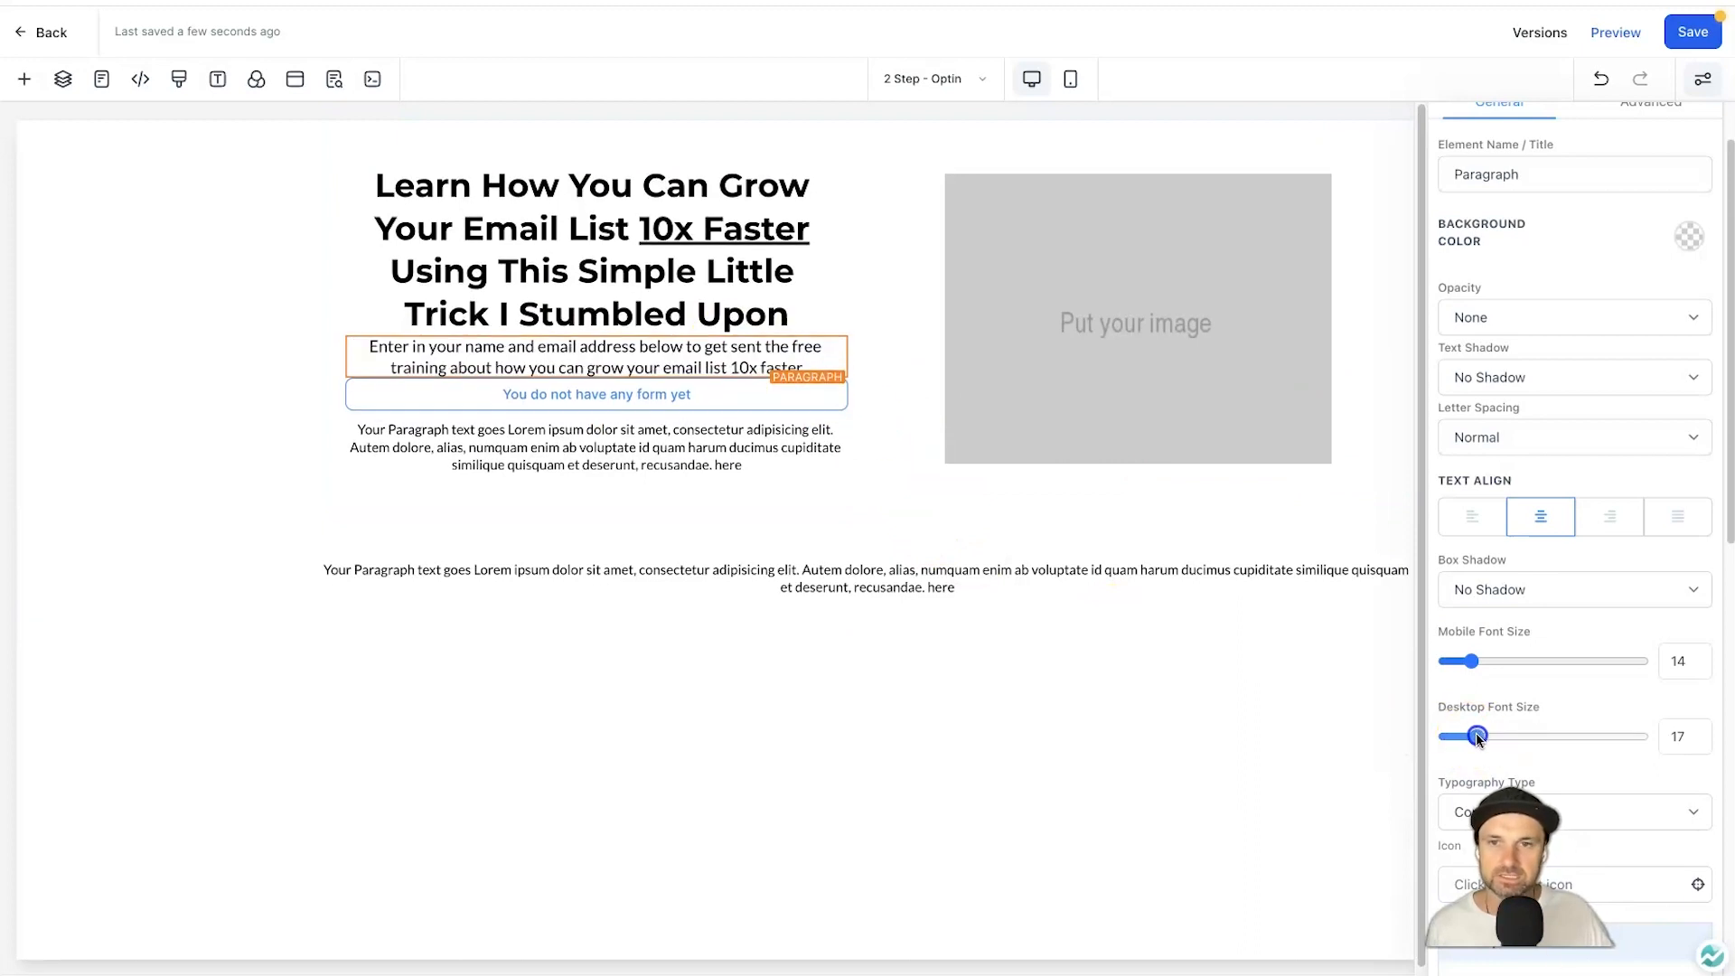
Give the paragraph top and bottom padding of 3.
{"action": "scroll", "coordinate": [1616, 573], "scroll_direction": "down", "scroll_amount": 3}
{"action": "scroll", "coordinate": [1568, 666], "scroll_direction": "down", "scroll_amount": 3}
{"action": "scroll", "coordinate": [1564, 666], "scroll_direction": "up", "scroll_amount": 7}
{"action": "left_click", "coordinate": [1622, 178]}
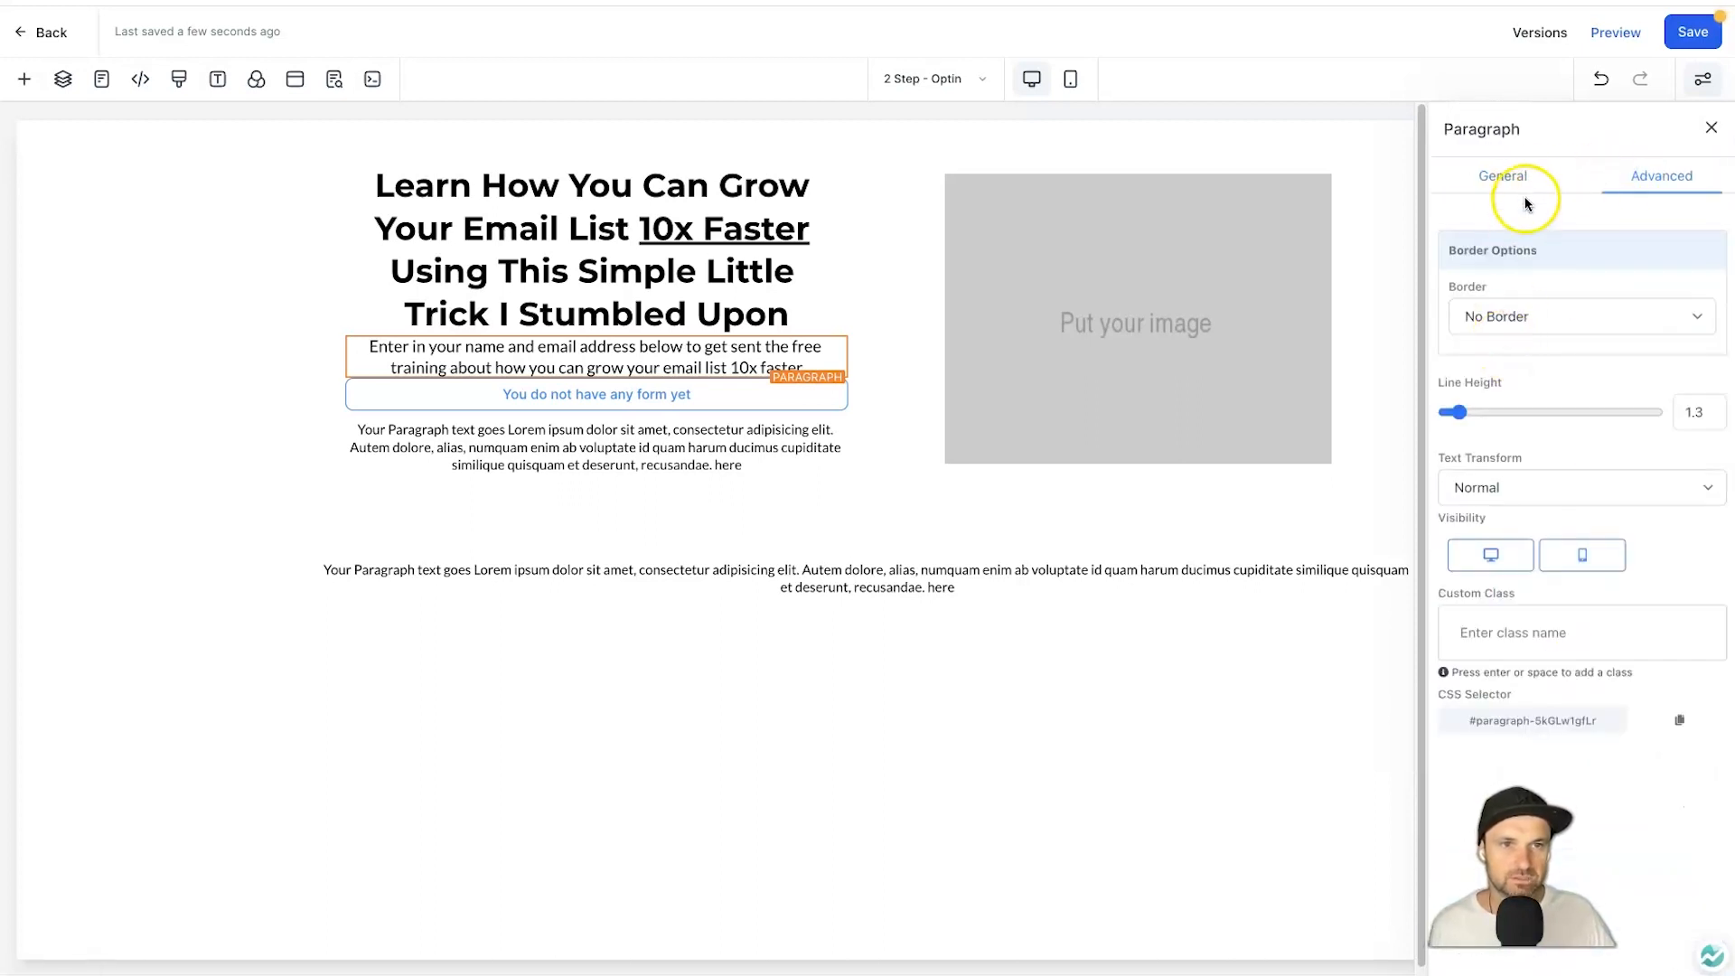
{"action": "left_click", "coordinate": [1503, 177]}
{"action": "scroll", "coordinate": [1568, 452], "scroll_direction": "down", "scroll_amount": 5}
{"action": "scroll", "coordinate": [1570, 504], "scroll_direction": "up", "scroll_amount": 5}
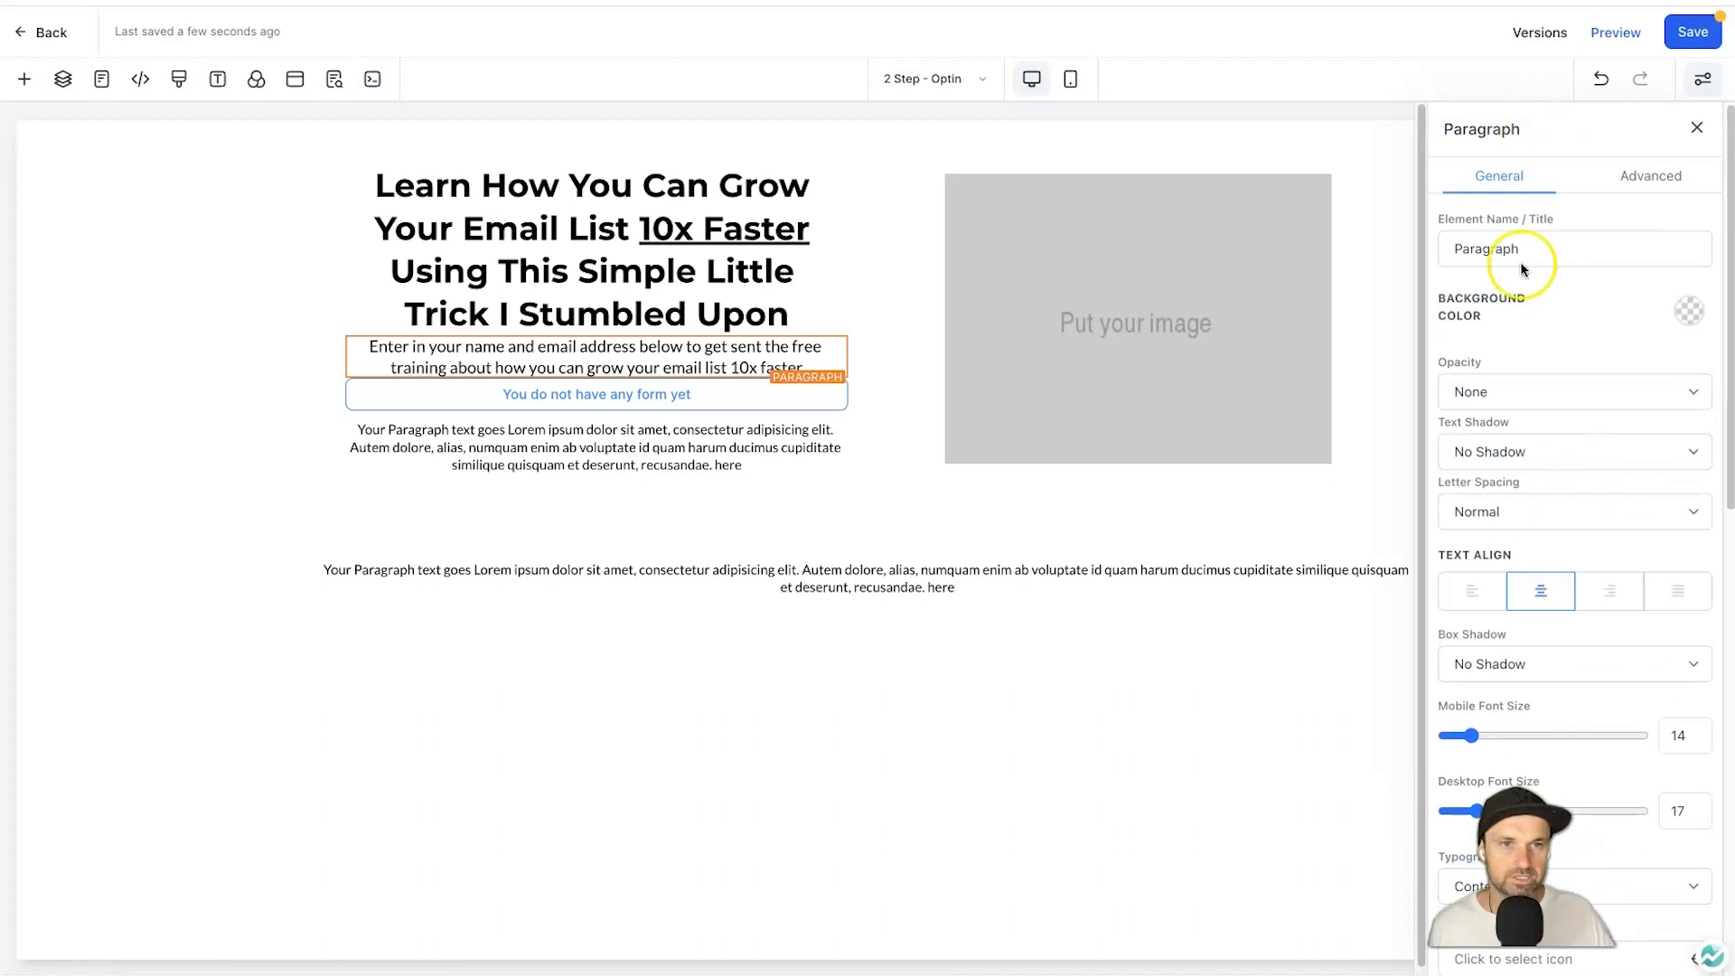
{"action": "scroll", "coordinate": [1569, 725], "scroll_direction": "down", "scroll_amount": 10}
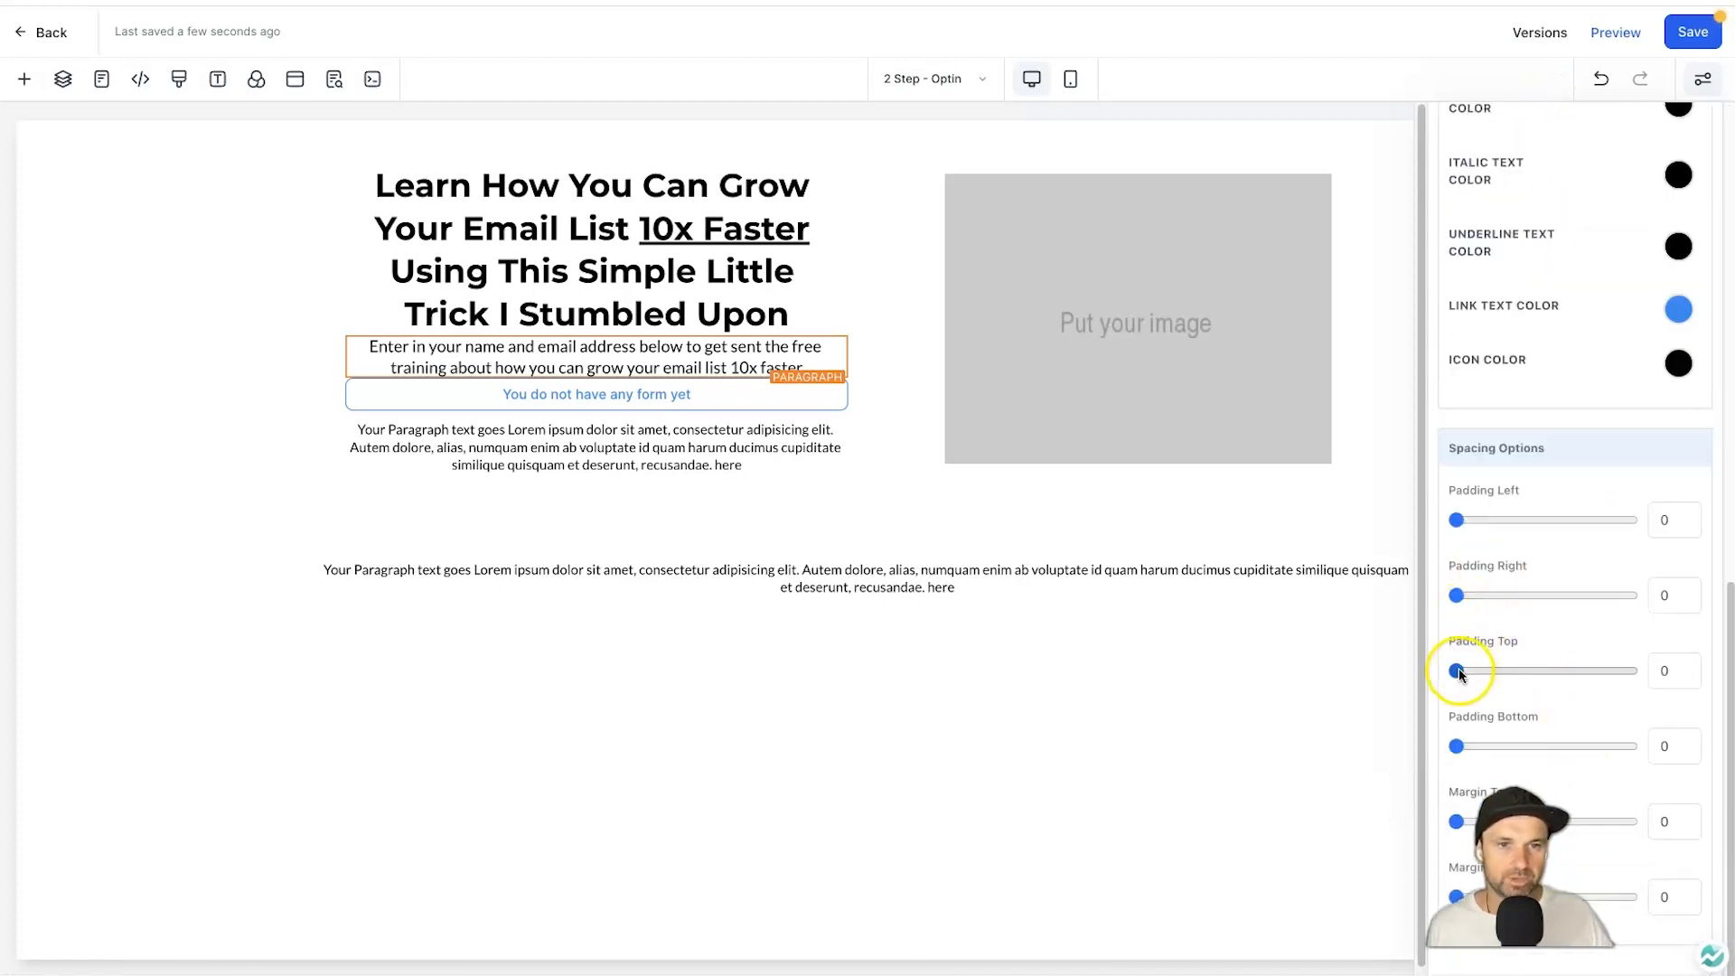
{"action": "left_click_drag", "start_coordinate": [1458, 671], "coordinate": [1461, 675]}
{"action": "left_click_drag", "start_coordinate": [1458, 745], "coordinate": [1463, 746]}
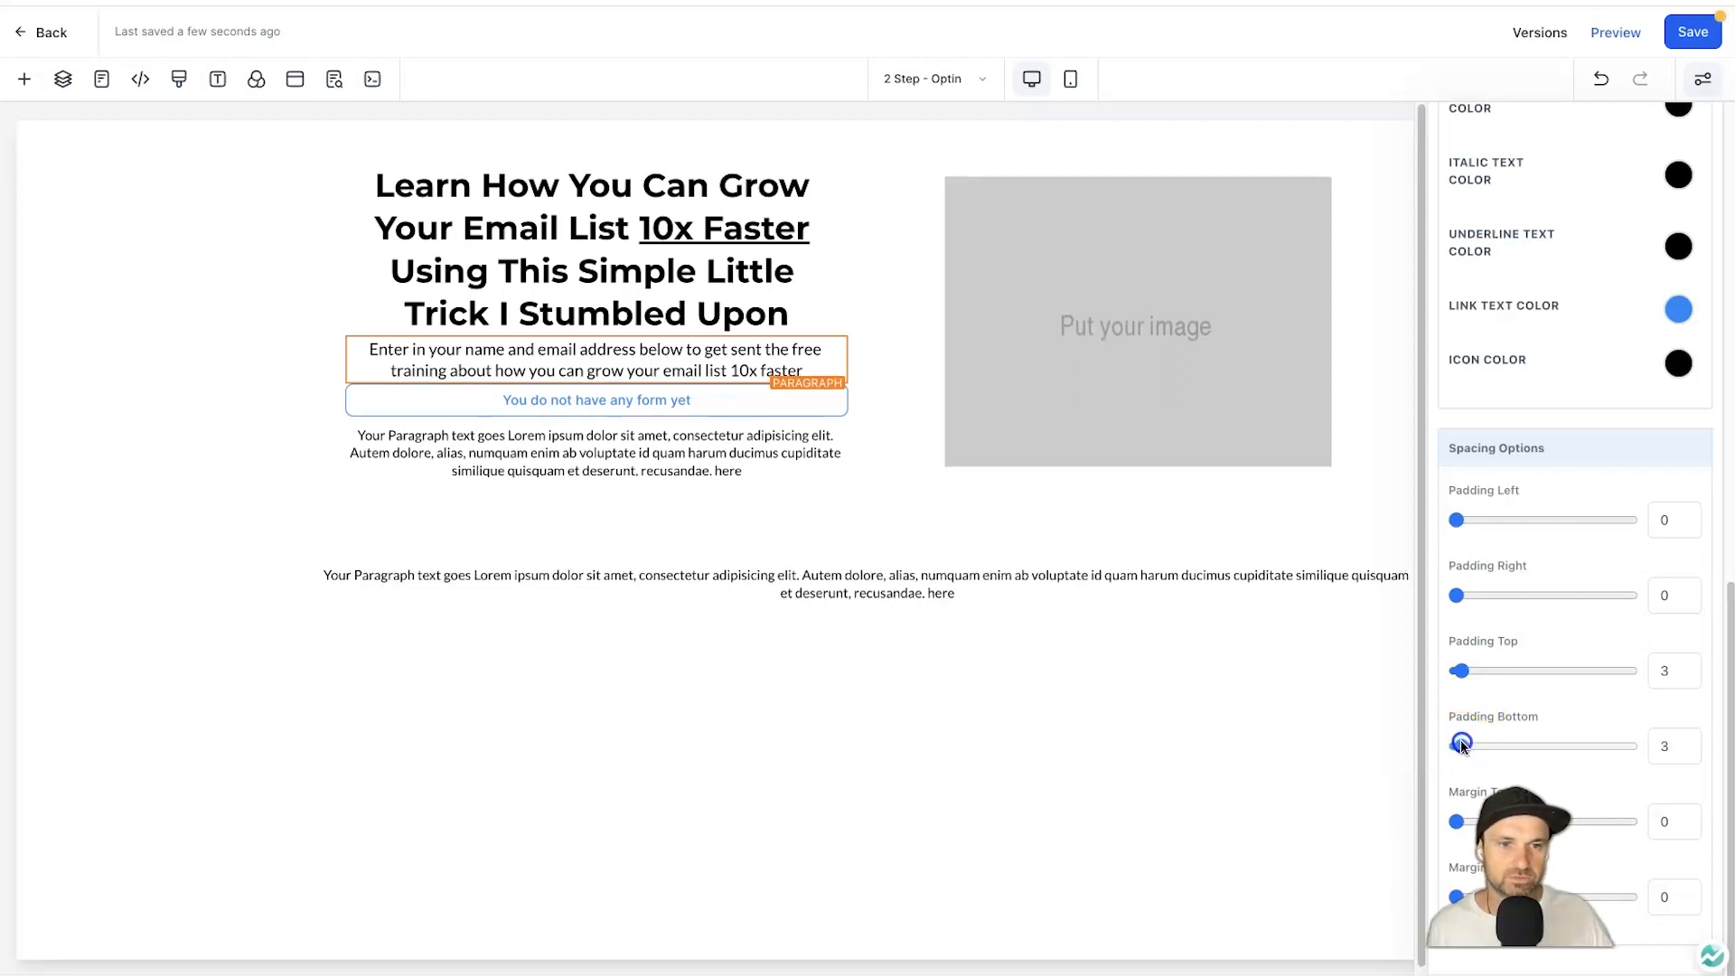
{"action": "left_click", "coordinate": [631, 497]}
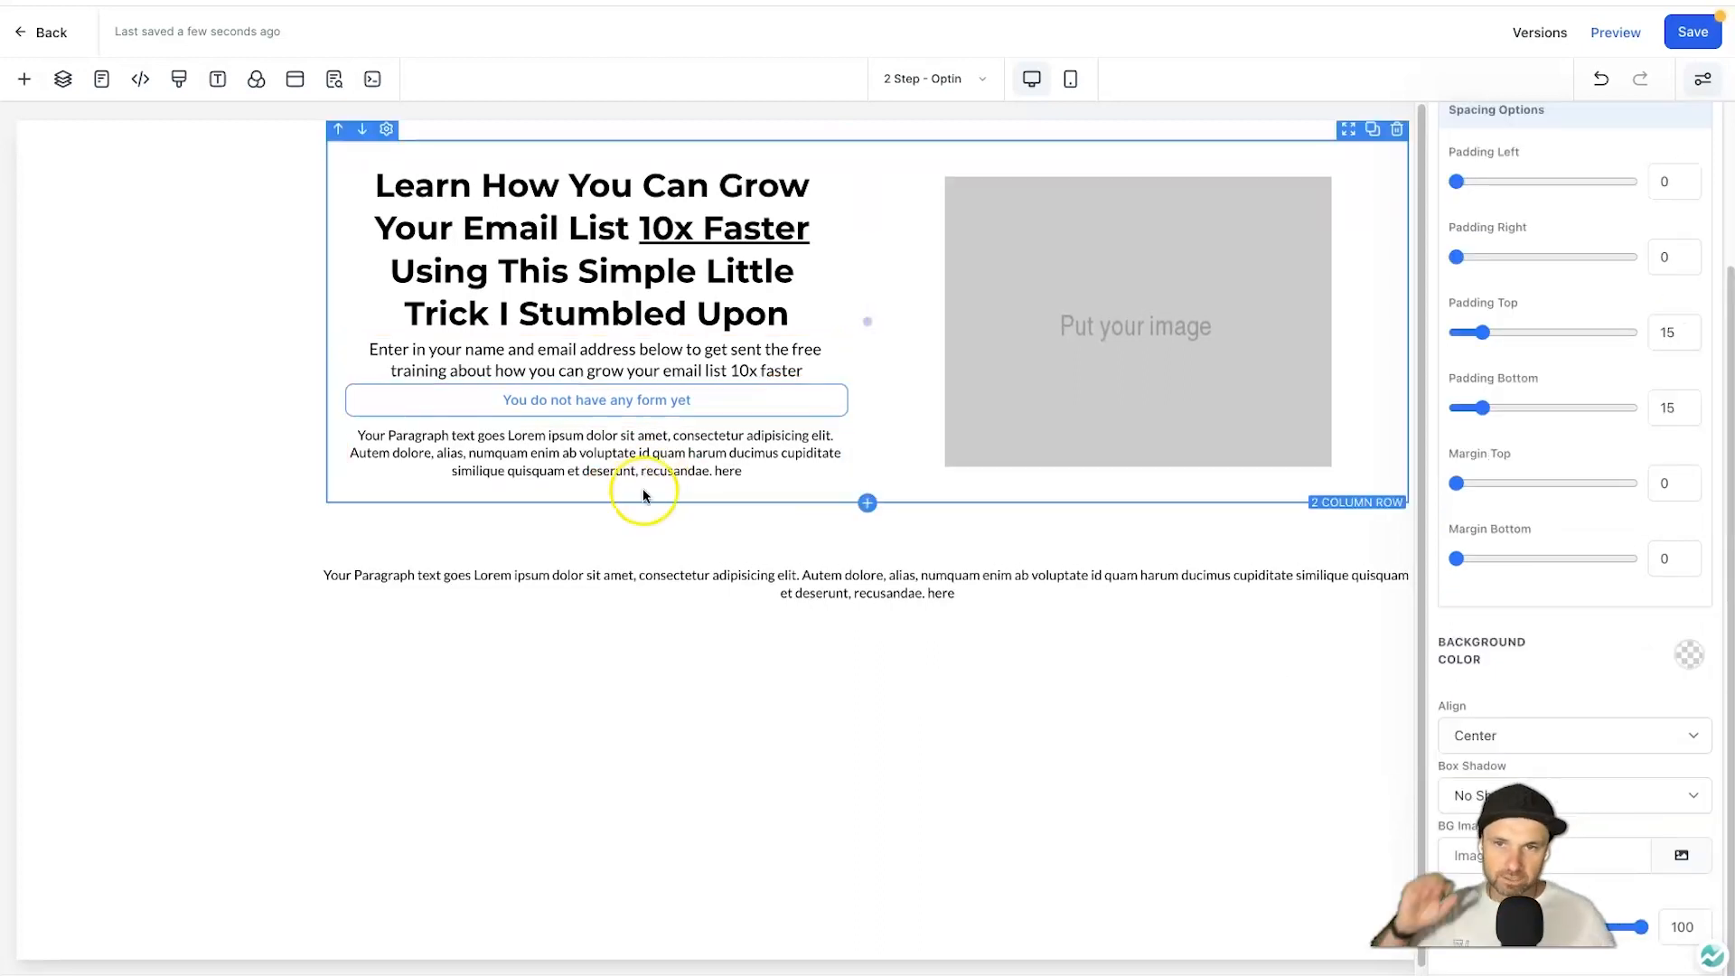
Attach the 2 Step Form YT form to the empty form element.
{"action": "left_click", "coordinate": [669, 403]}
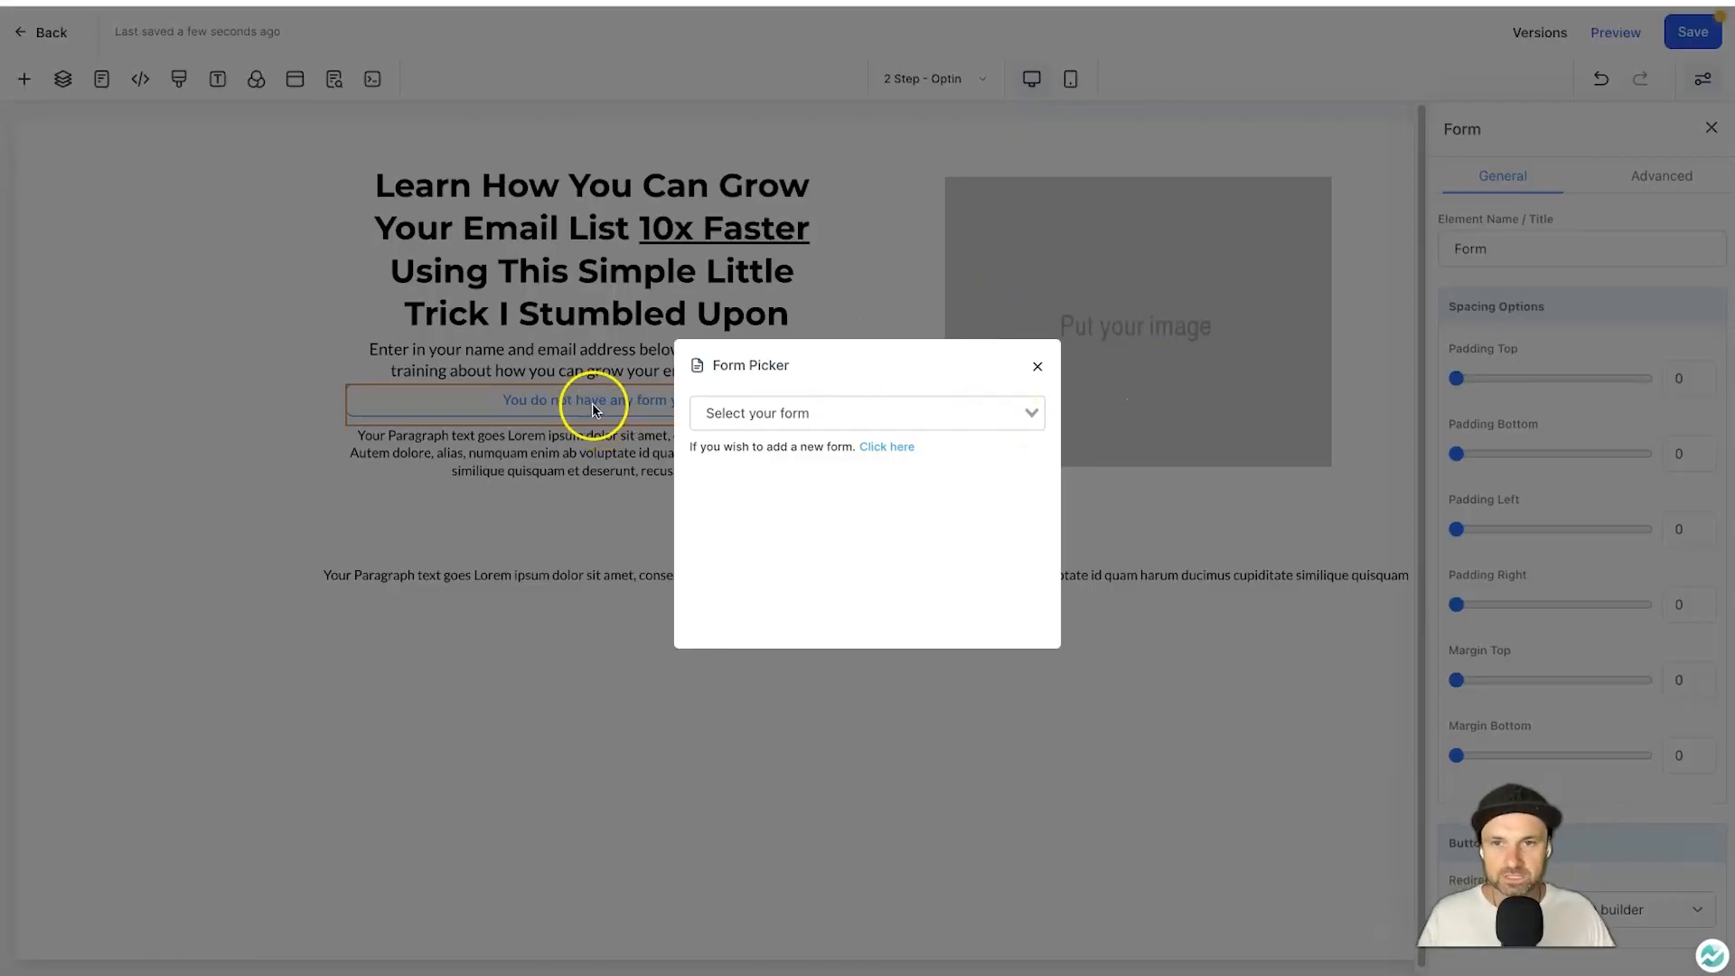
{"action": "left_click", "coordinate": [822, 413]}
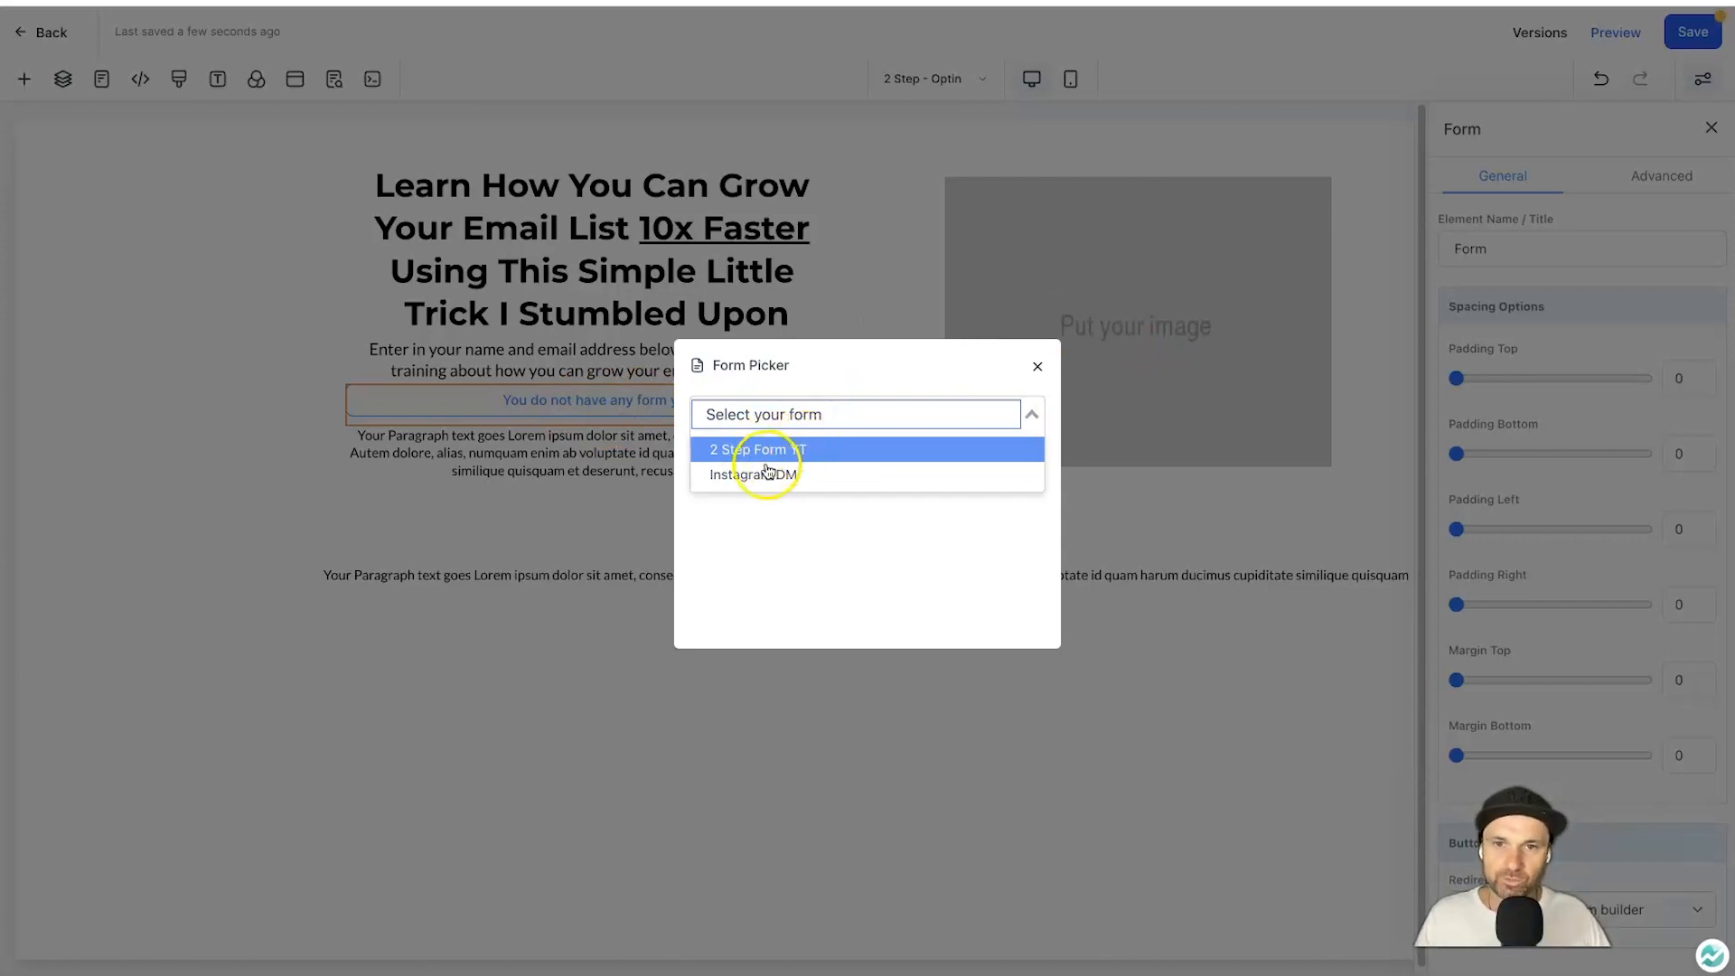
{"action": "left_click", "coordinate": [739, 454]}
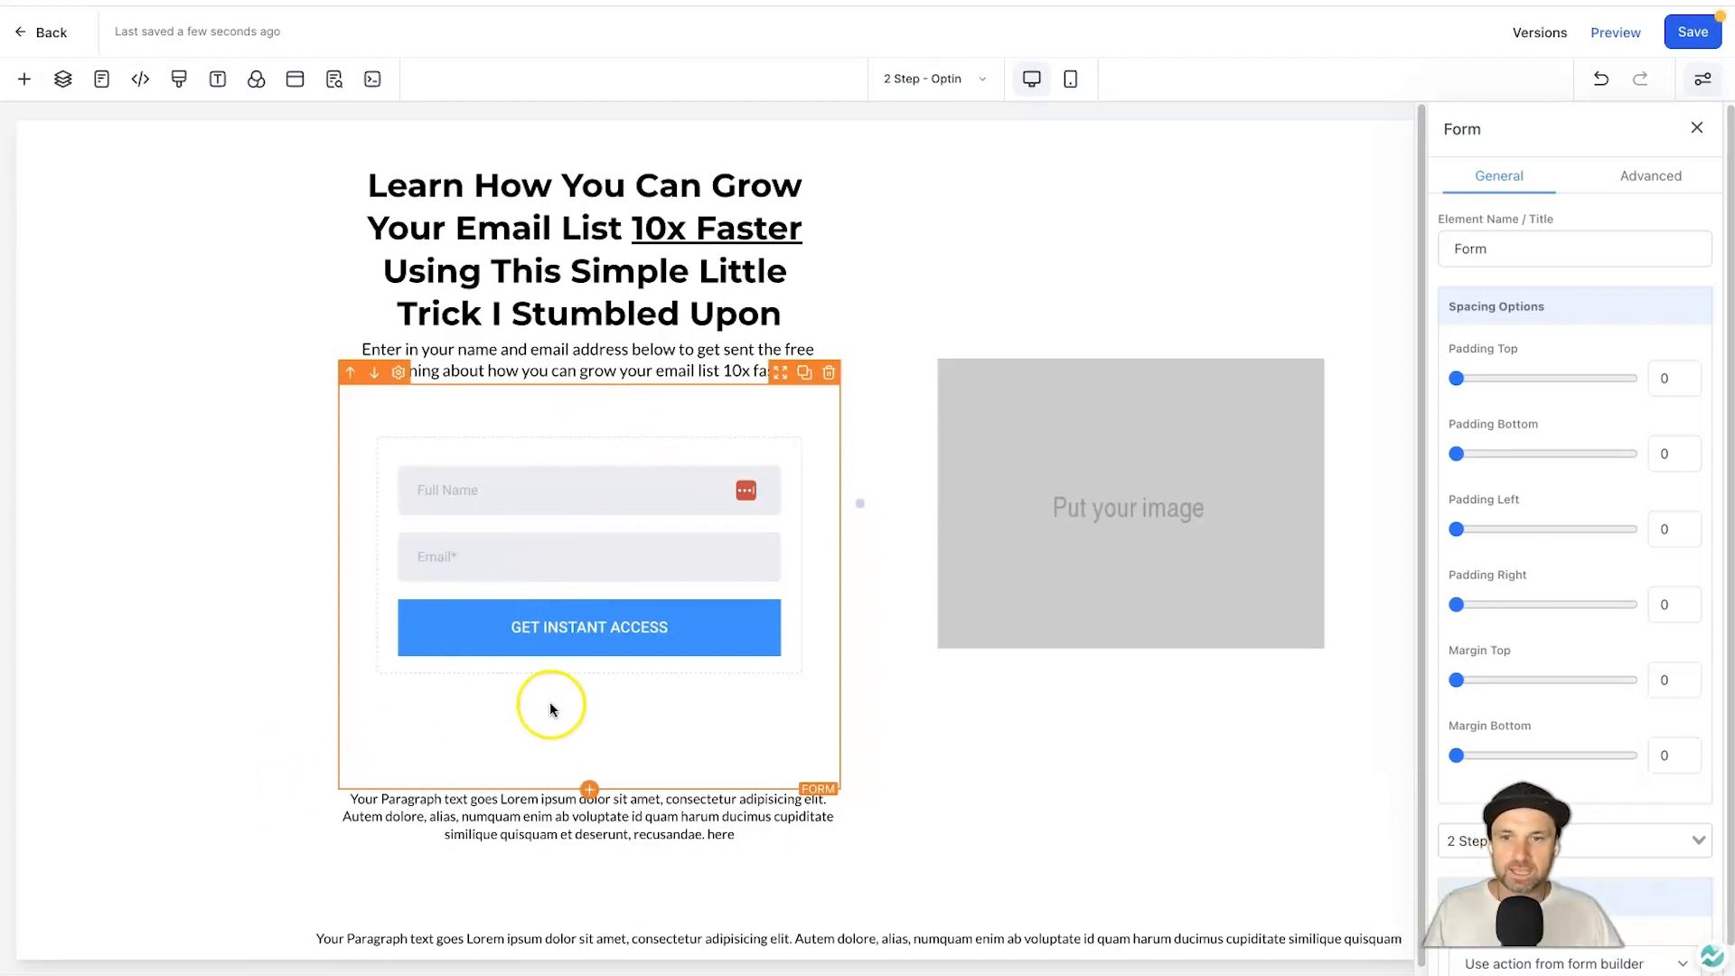
Change the paragraph below the form to 'Your information is kept safe and never shared'.
{"action": "left_click", "coordinate": [539, 819]}
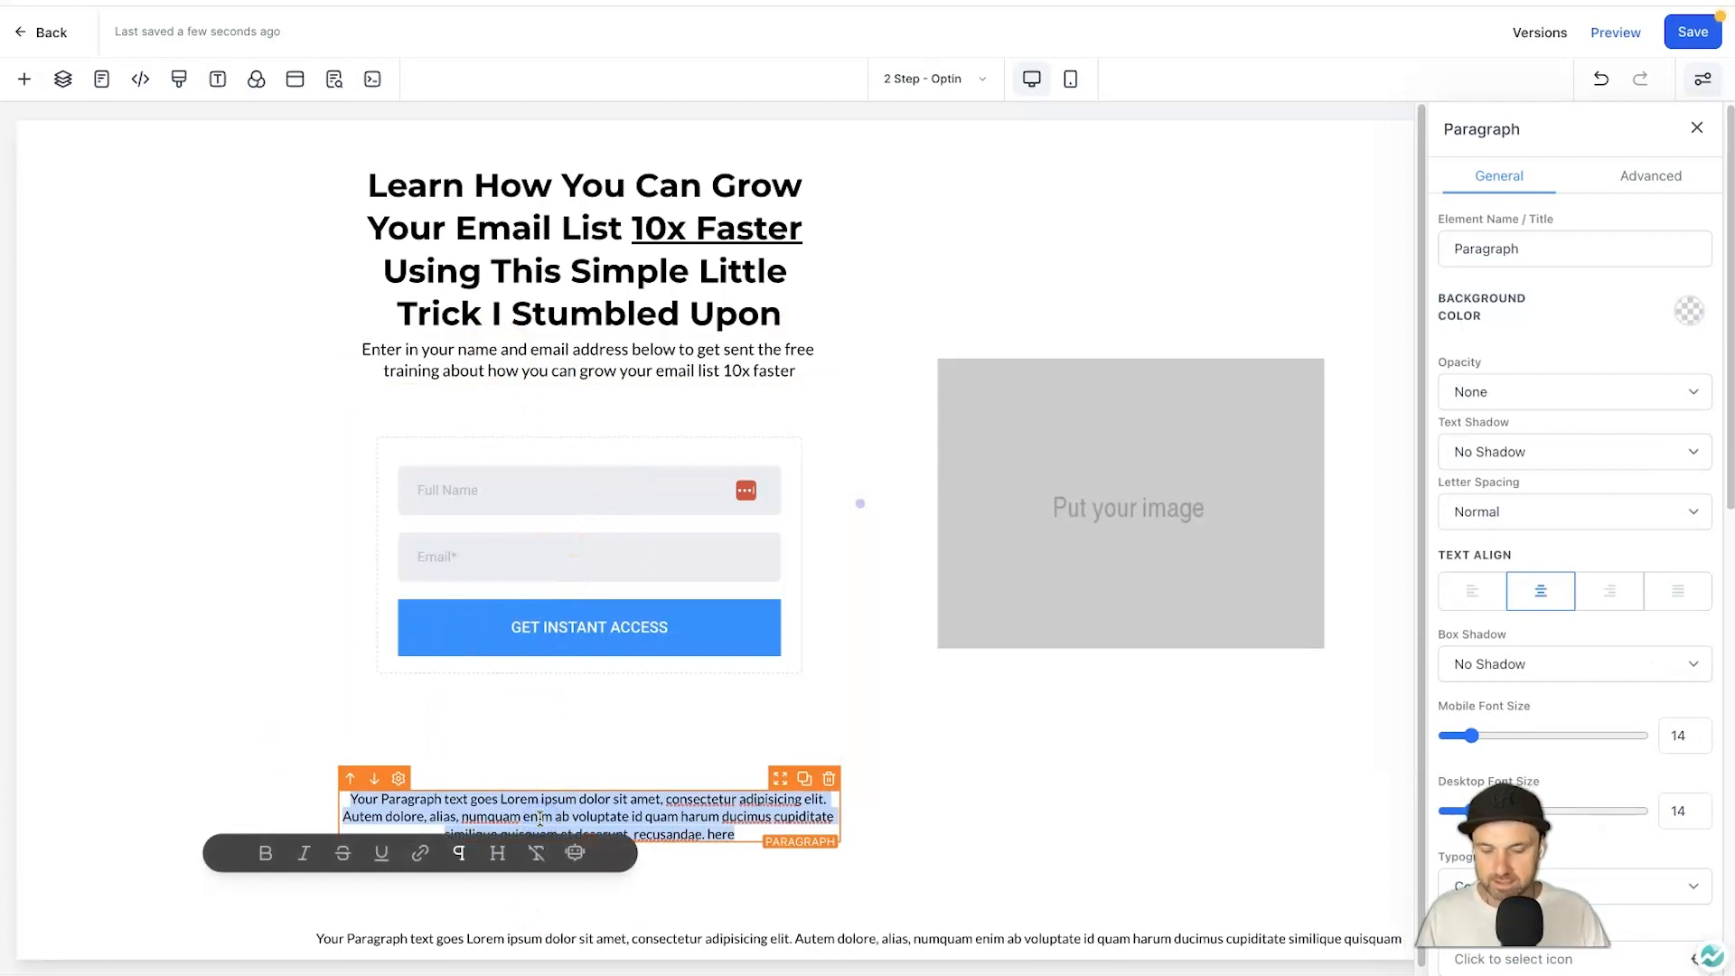
{"action": "type", "text": "Your info"}
{"action": "type", "text": "rmation is kept safe and n"}
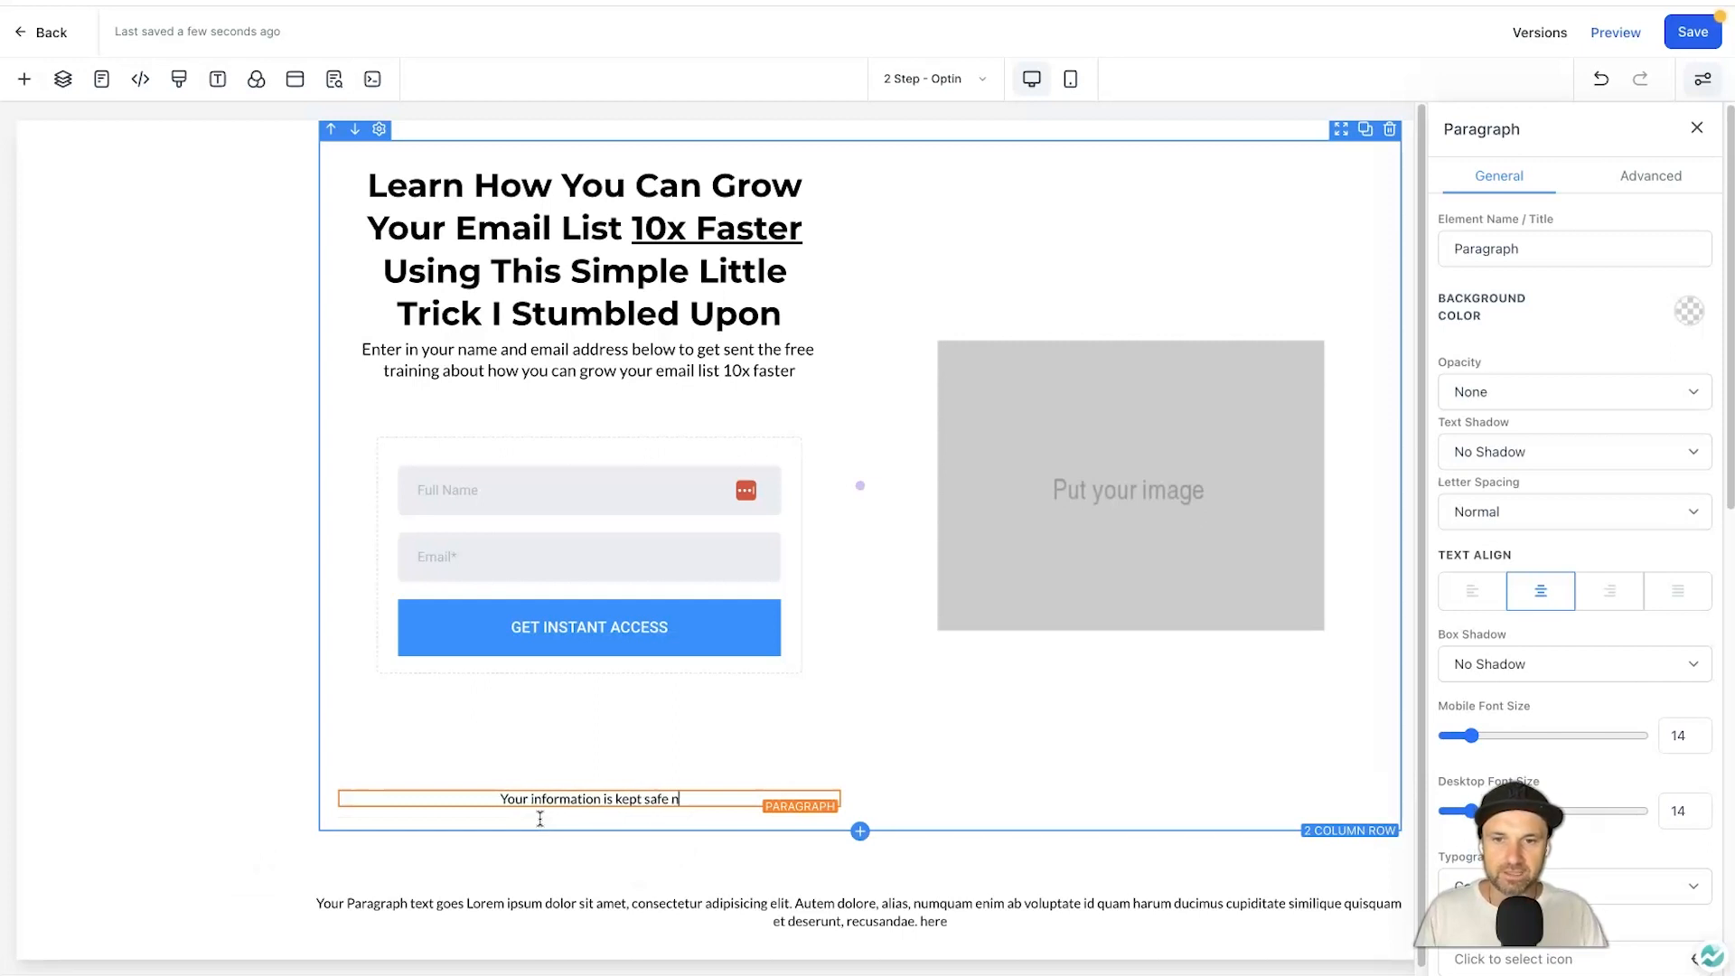
{"action": "type", "text": "ever shared"}
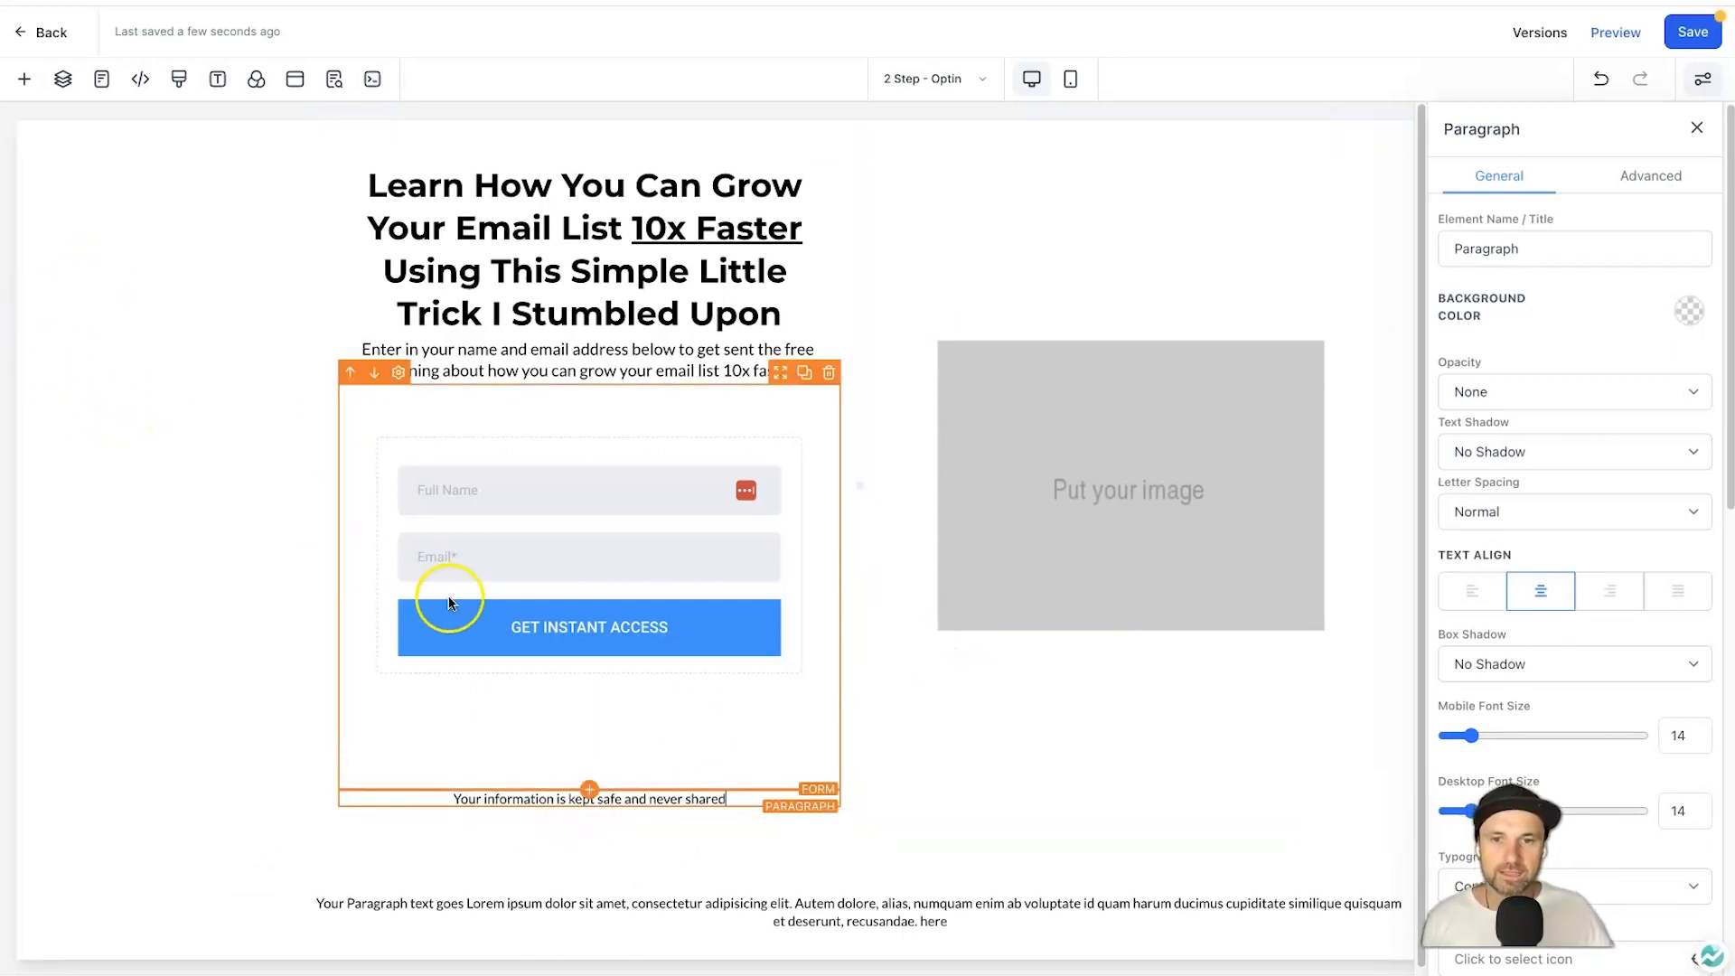
{"action": "scroll", "coordinate": [428, 592], "scroll_direction": "down", "scroll_amount": 1}
{"action": "left_click", "coordinate": [1061, 441]}
{"action": "scroll", "coordinate": [1098, 302], "scroll_direction": "up", "scroll_amount": 1}
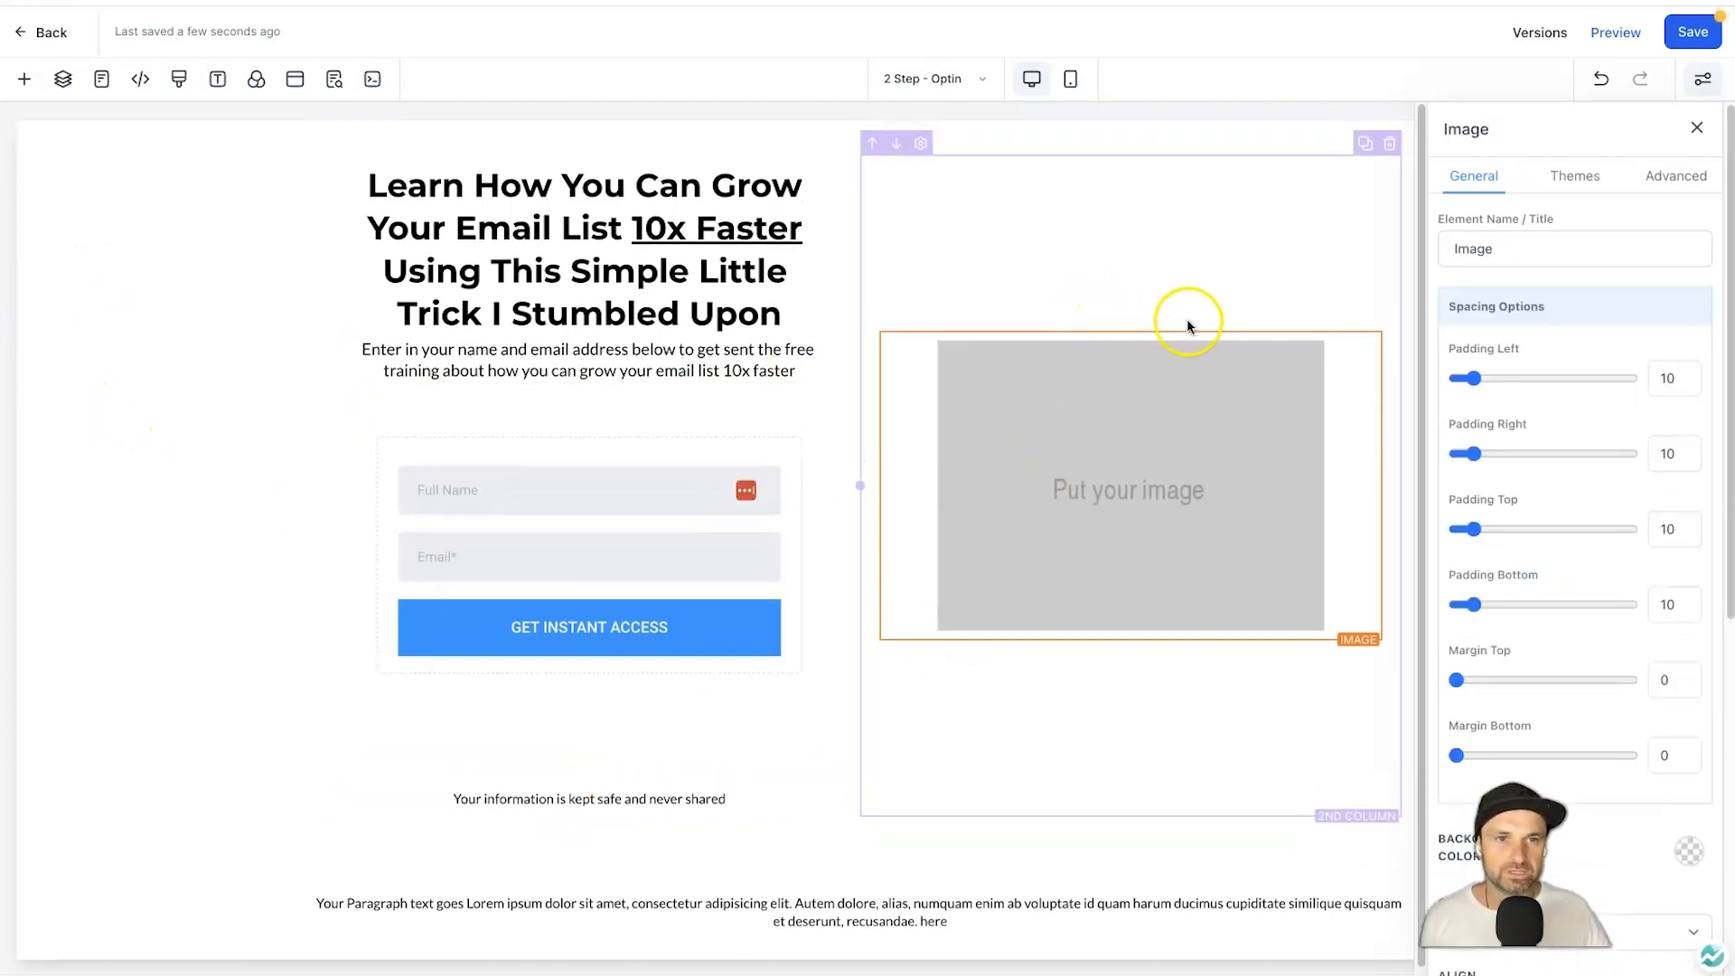
Insert Phil Trans Knit 1.png from the media library into the right-hand image placeholder.
{"action": "scroll", "coordinate": [1541, 542], "scroll_direction": "down", "scroll_amount": 2}
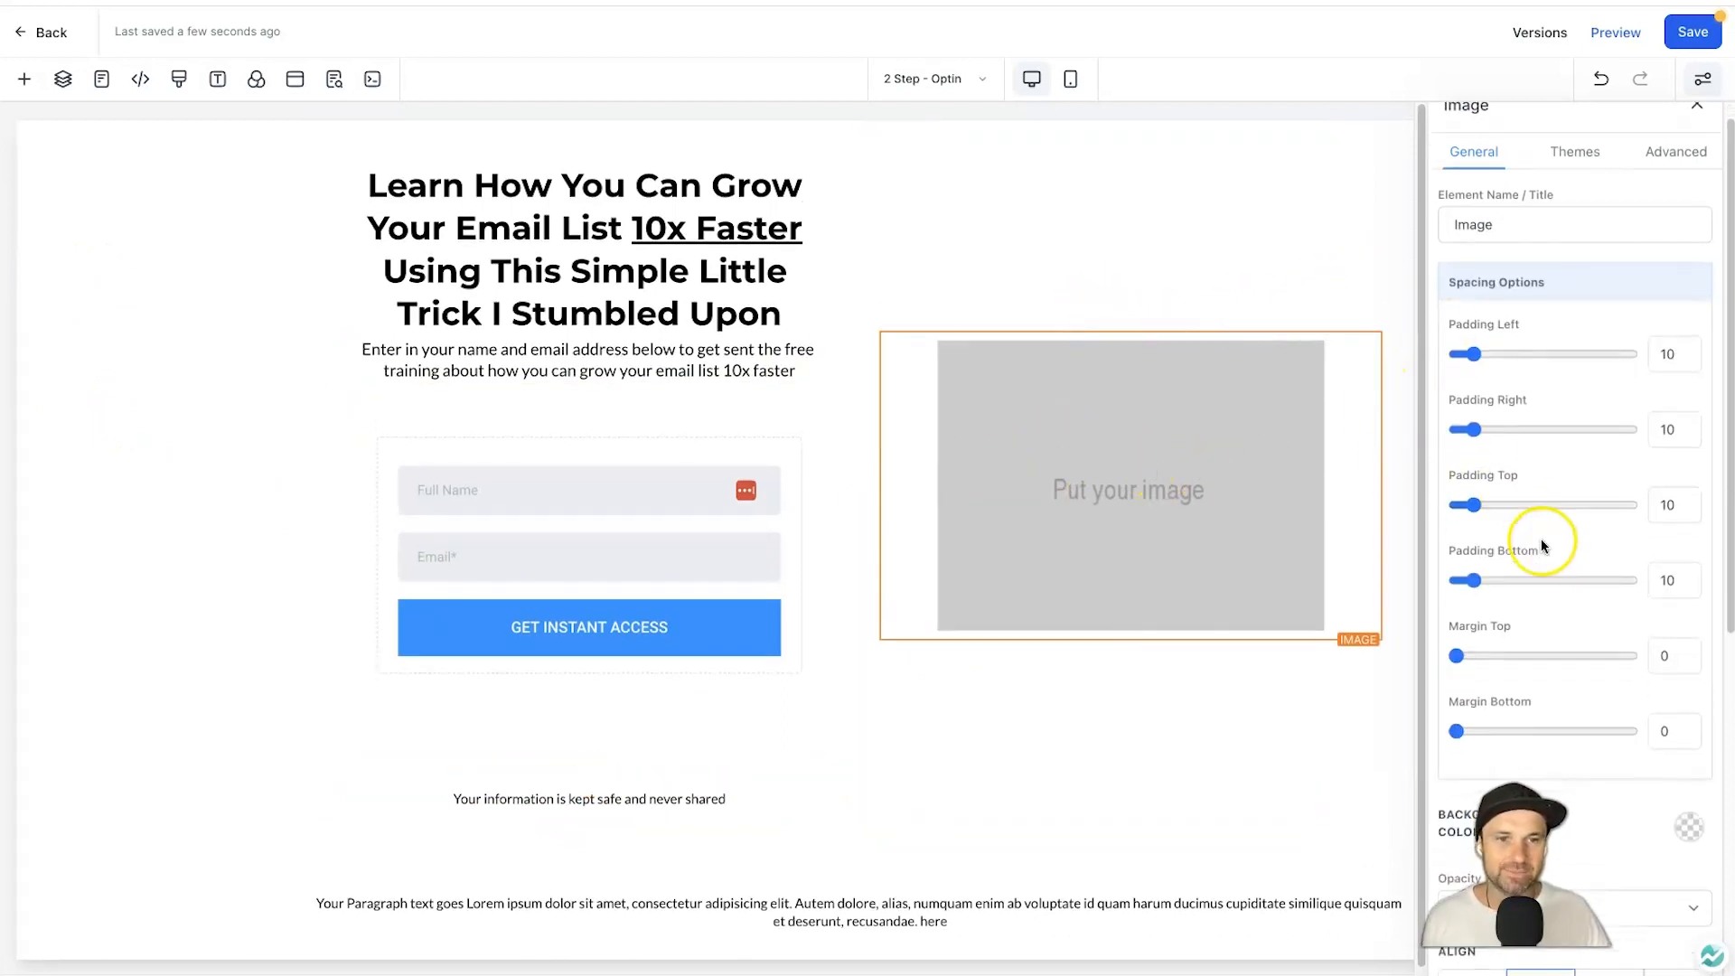
{"action": "scroll", "coordinate": [1647, 227], "scroll_direction": "up", "scroll_amount": 2}
{"action": "scroll", "coordinate": [1369, 388], "scroll_direction": "down", "scroll_amount": 1}
{"action": "scroll", "coordinate": [1507, 415], "scroll_direction": "down", "scroll_amount": 6}
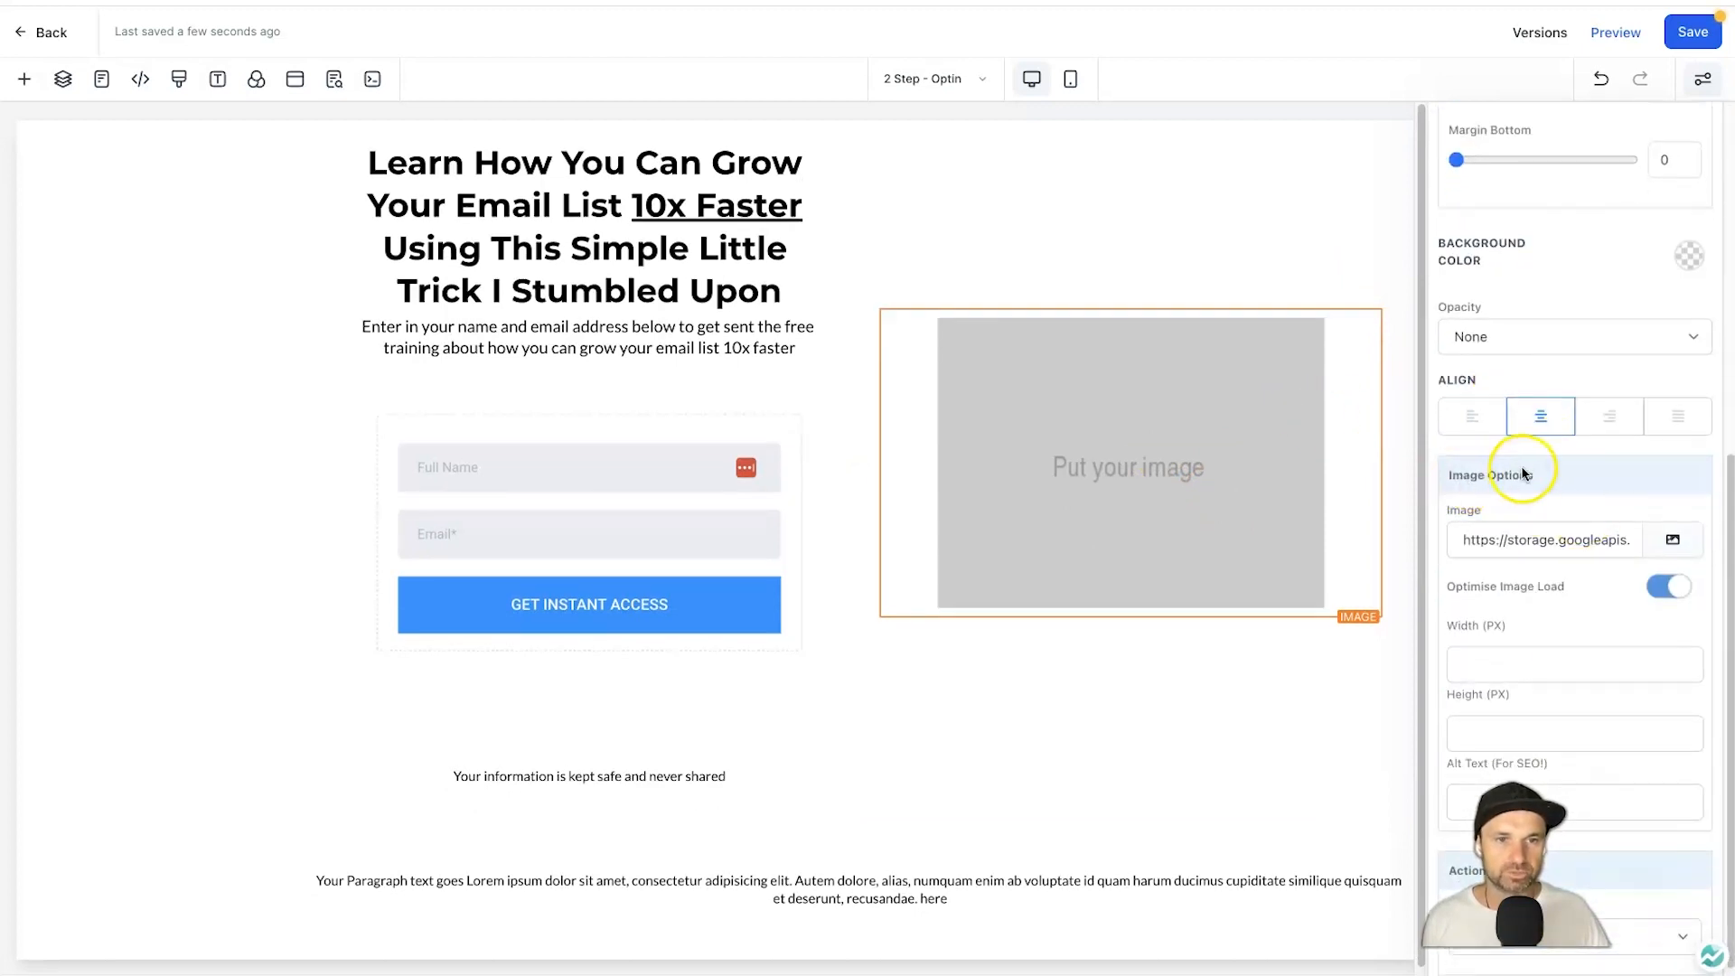
{"action": "left_click", "coordinate": [1676, 540]}
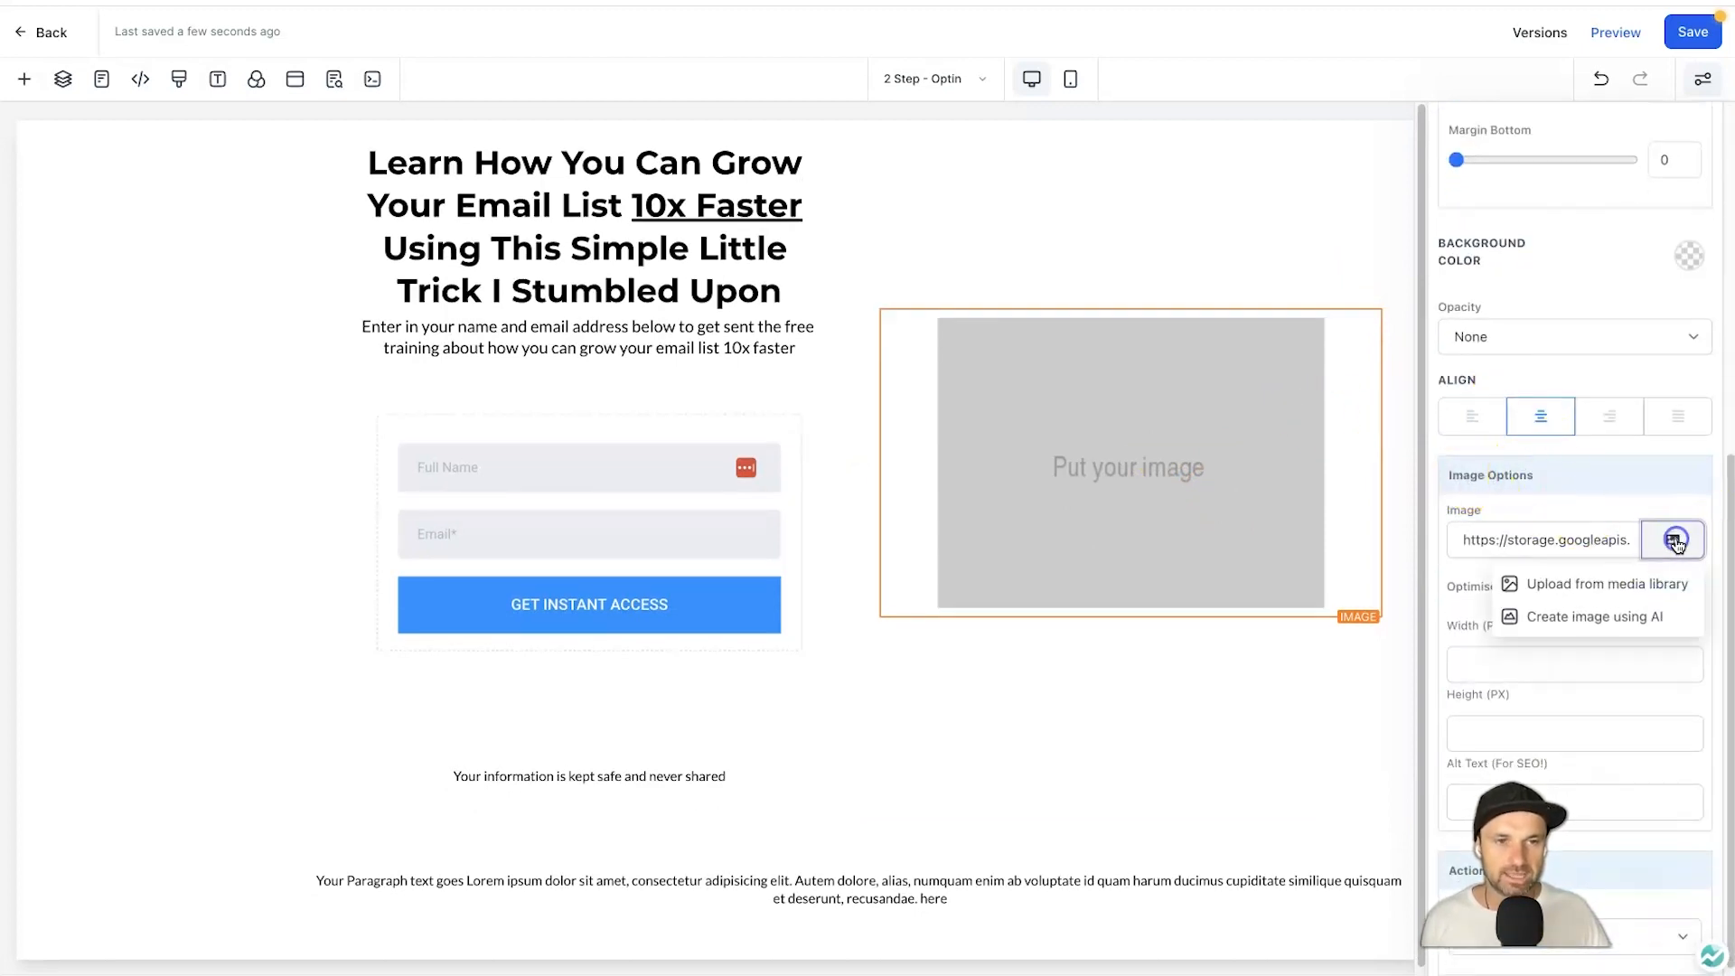
{"action": "left_click", "coordinate": [1600, 585]}
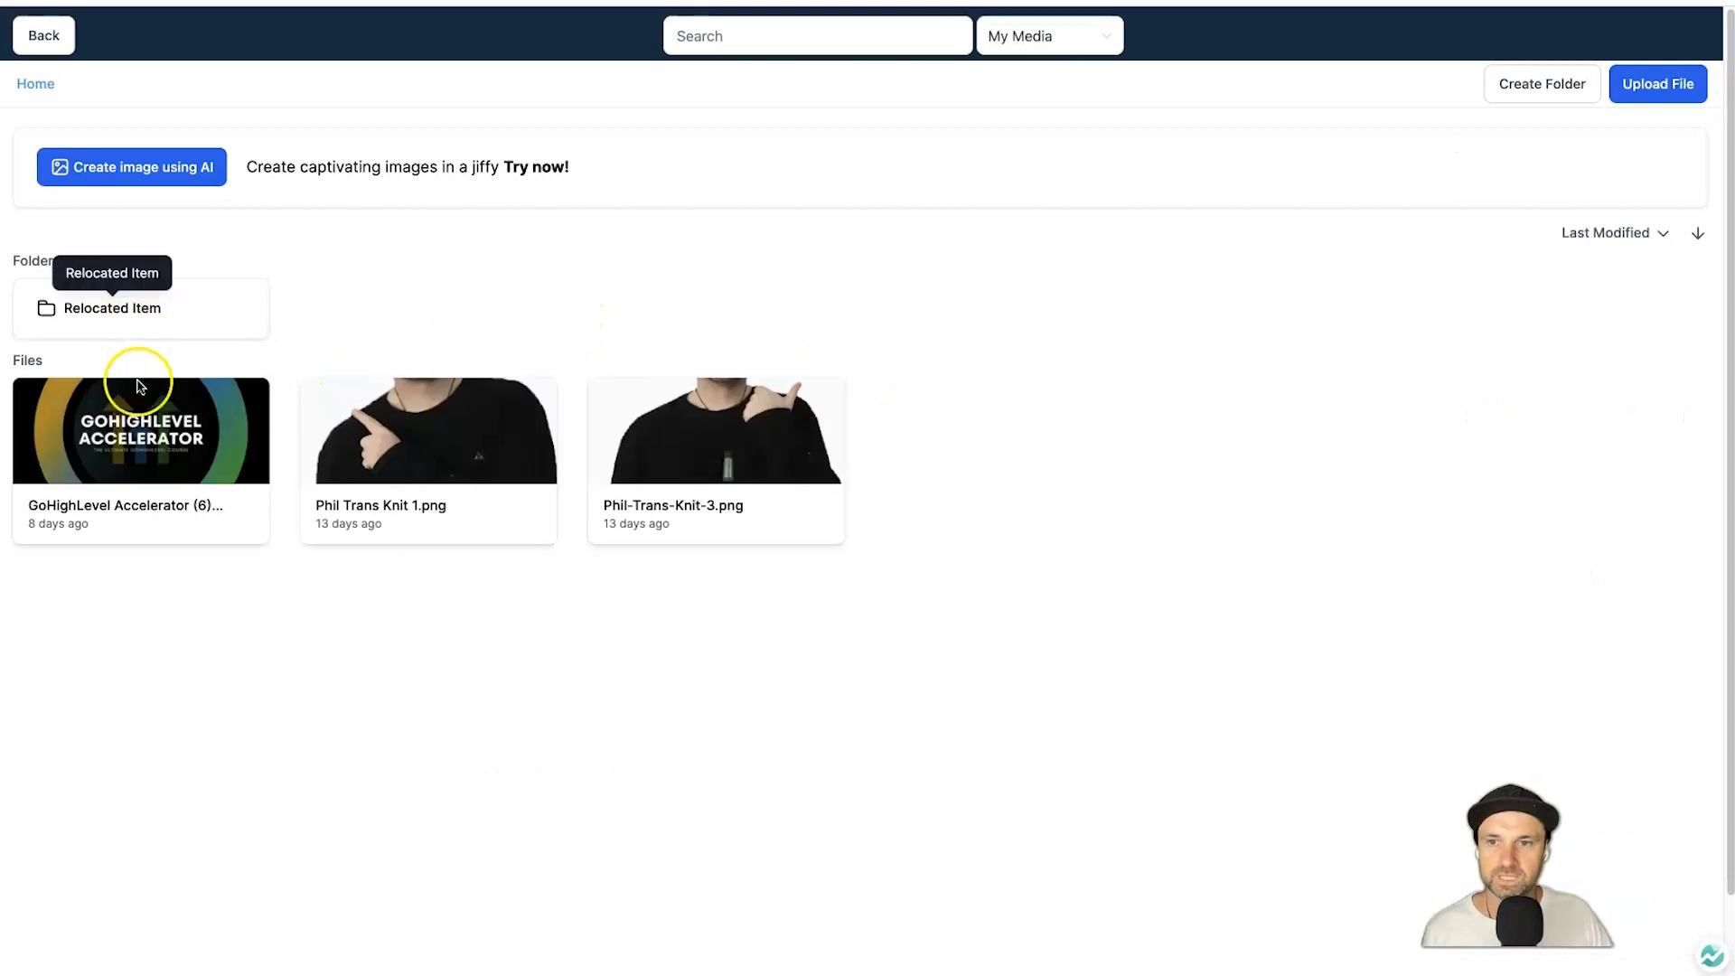
{"action": "left_click", "coordinate": [379, 421]}
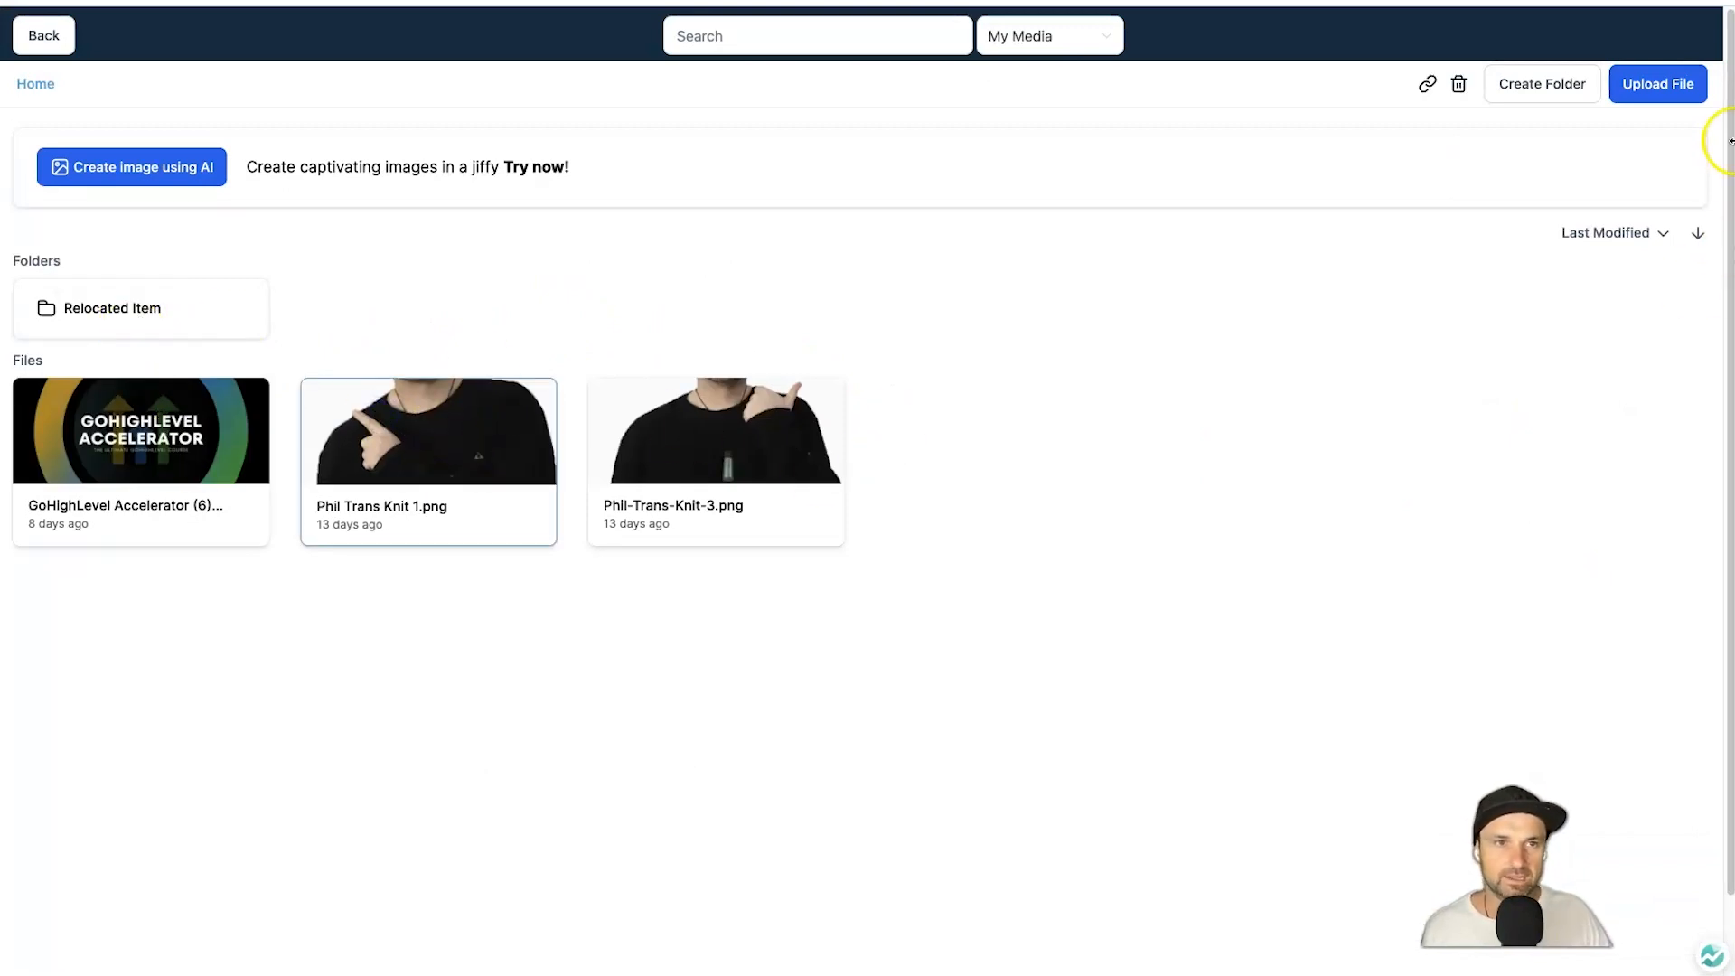
{"action": "double_click", "coordinate": [449, 447]}
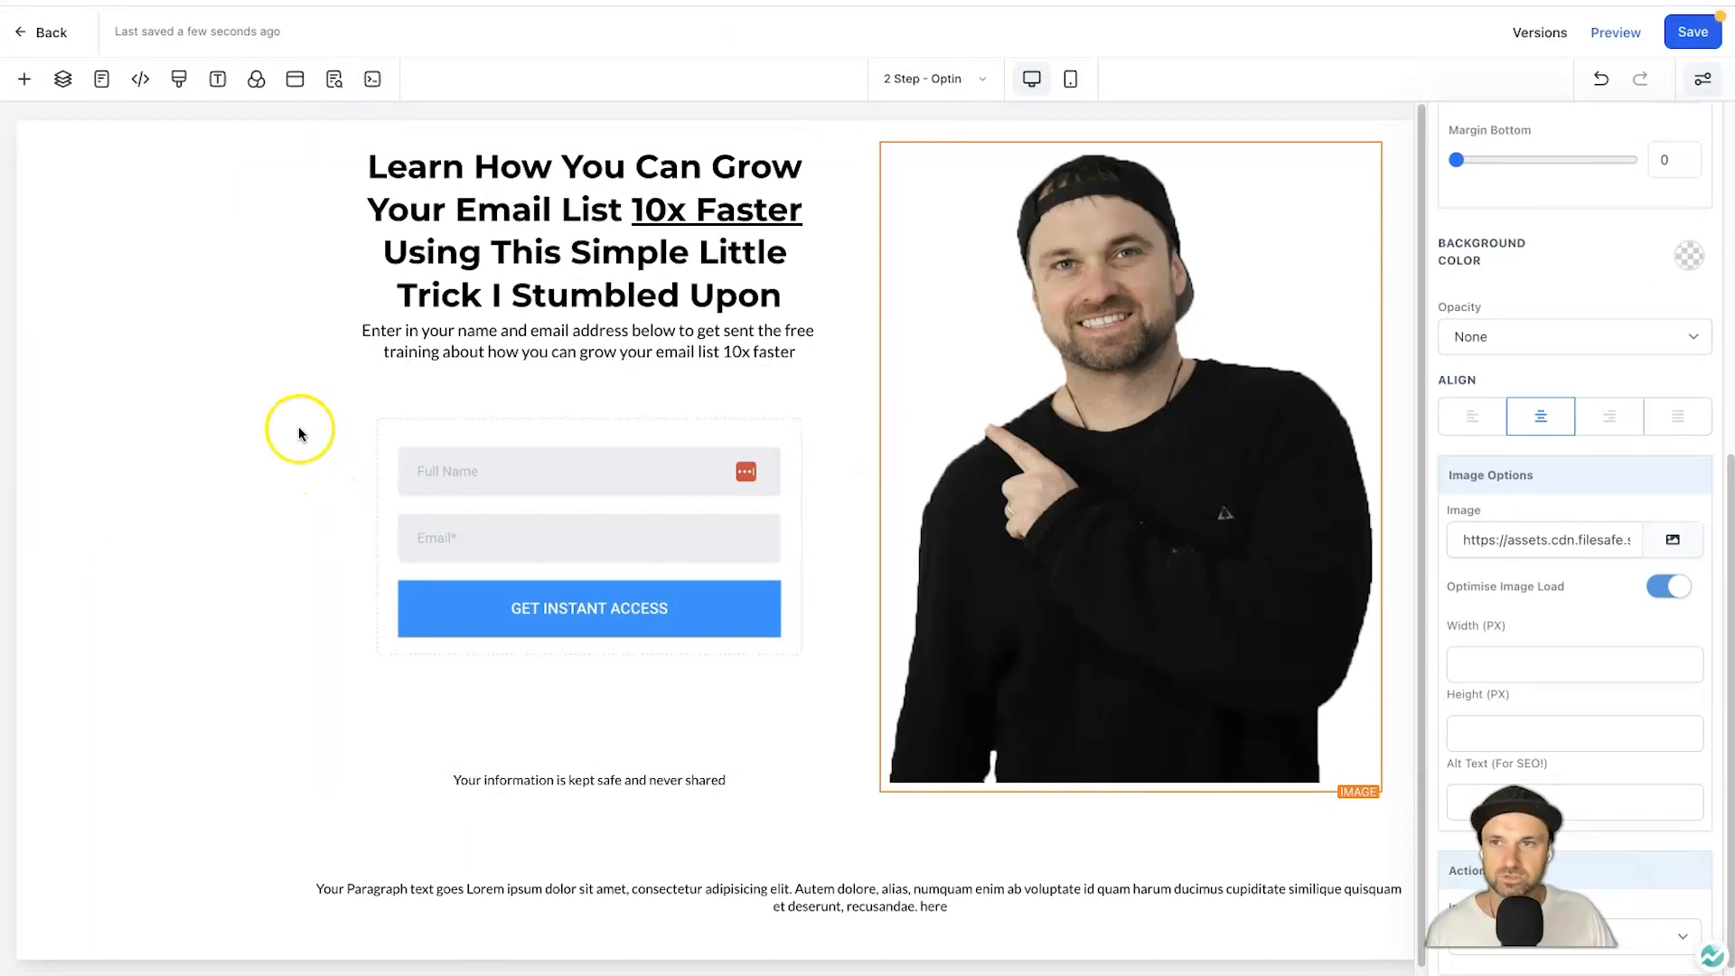
{"action": "scroll", "coordinate": [664, 578], "scroll_direction": "up", "scroll_amount": 1}
{"action": "scroll", "coordinate": [392, 503], "scroll_direction": "down", "scroll_amount": 1}
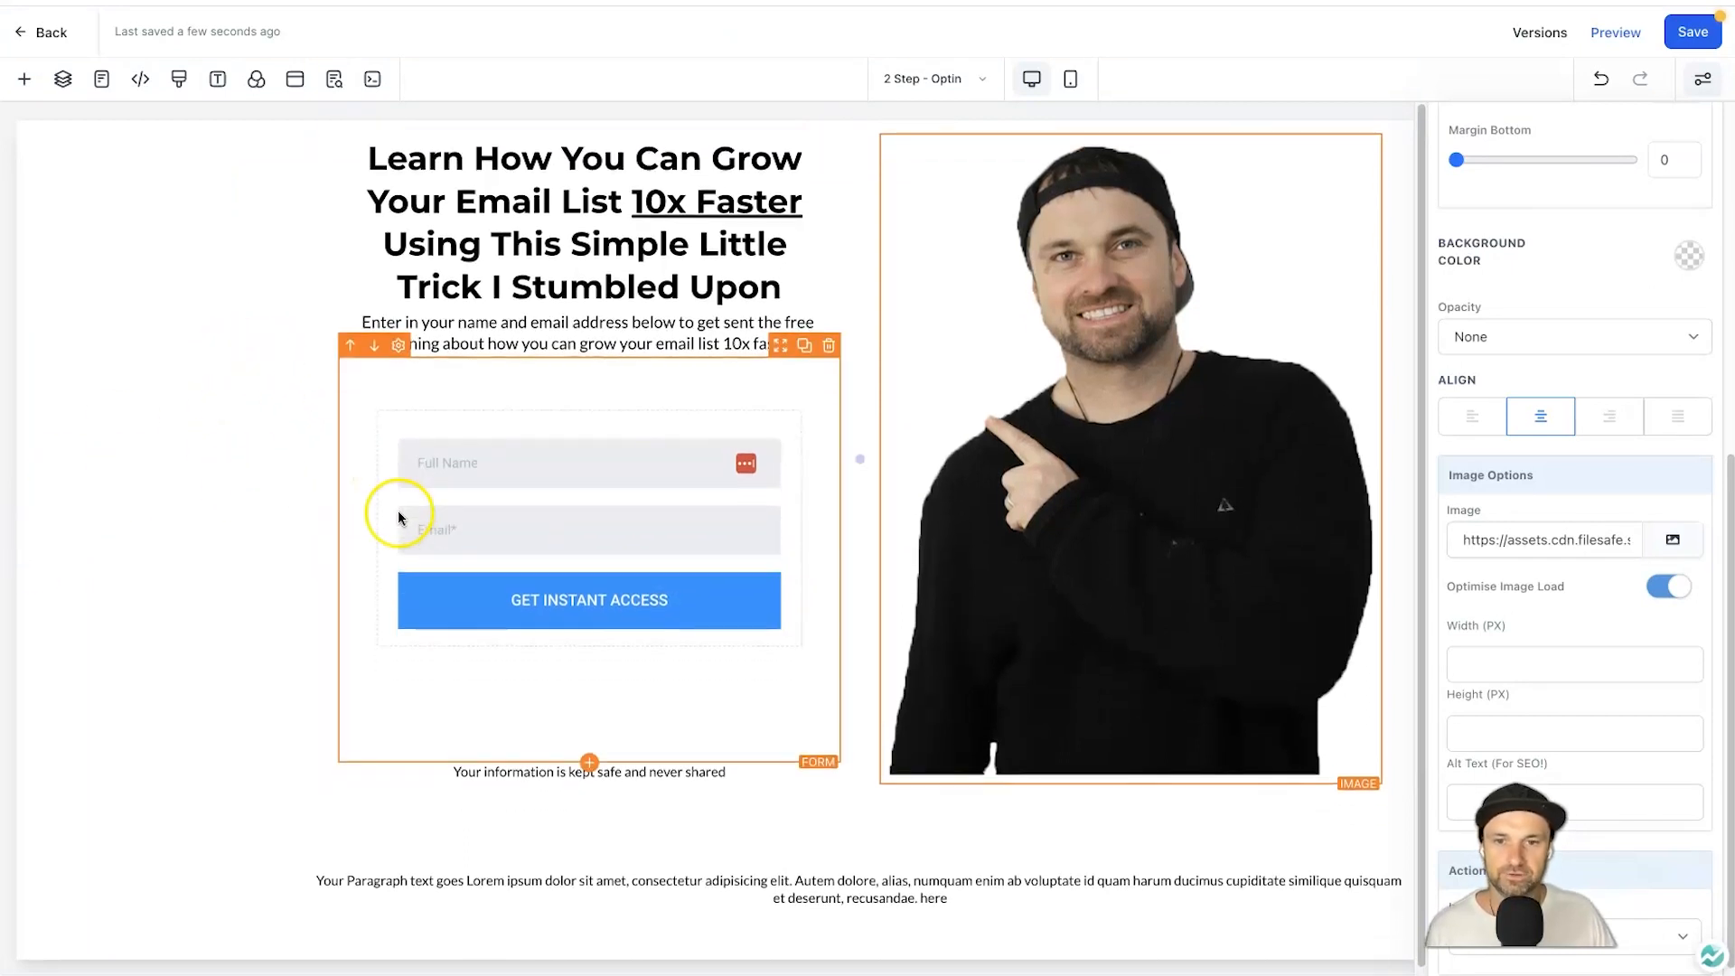
Change the footer text to 'Funnel Scene 2023 | Privacy Policy | Terms and Conditions'.
{"action": "triple_click", "coordinate": [823, 927]}
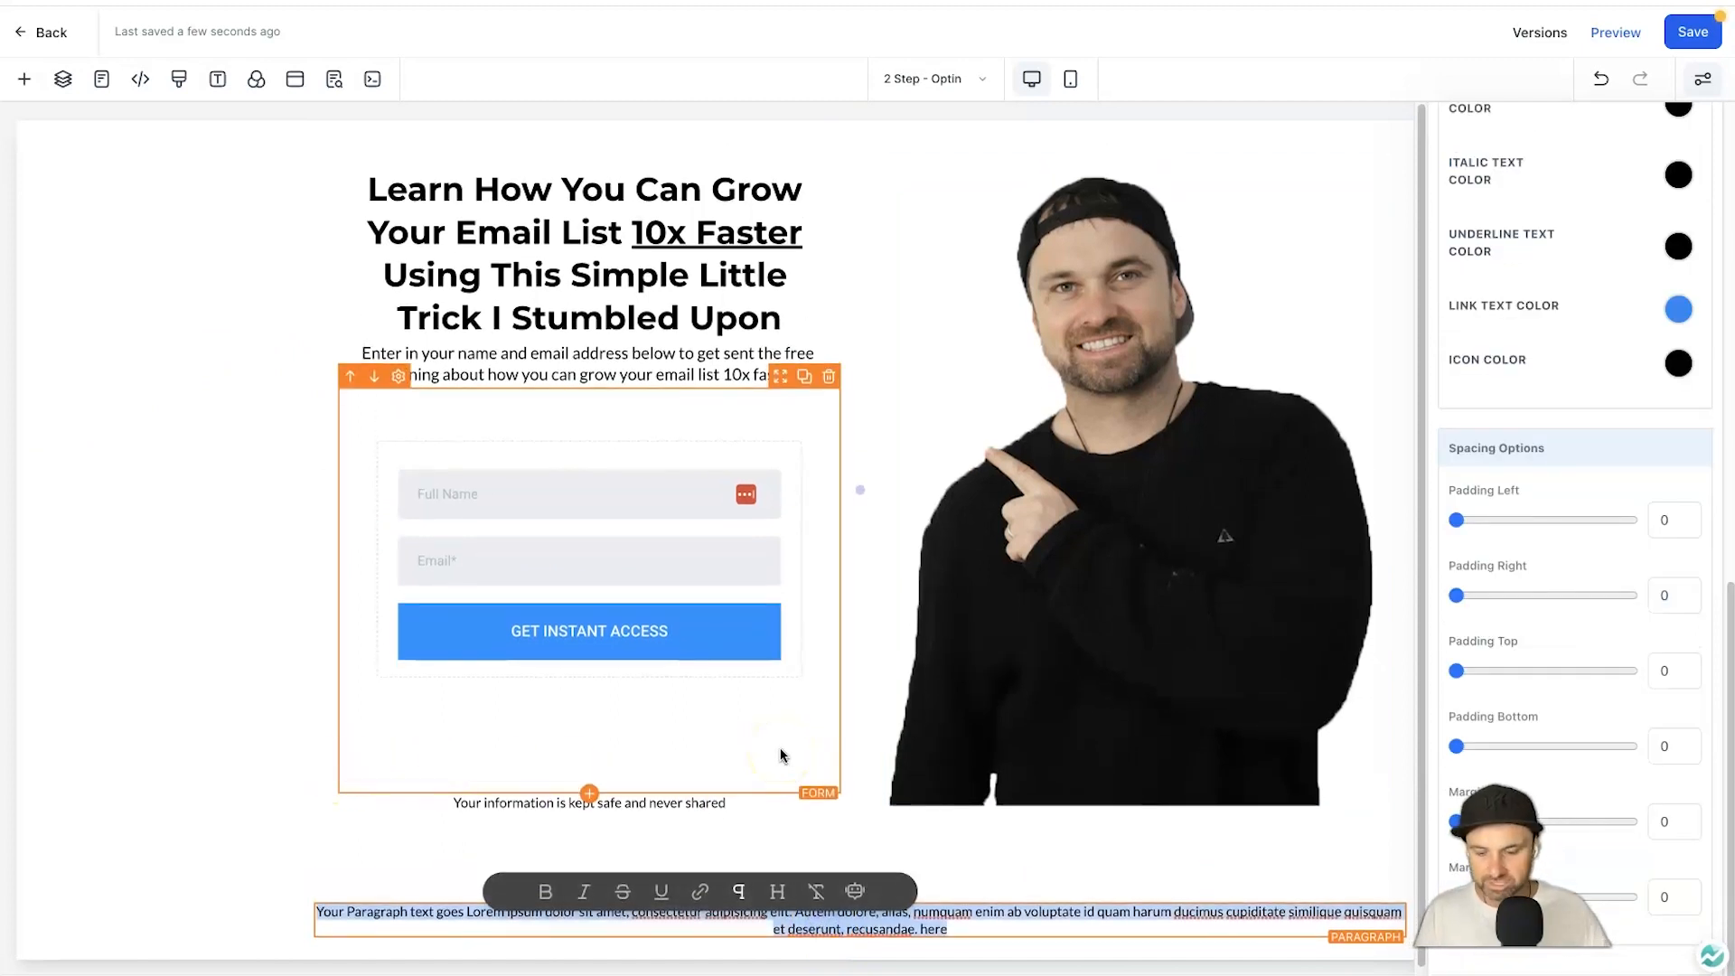
{"action": "type", "text": "Funnel Scen"}
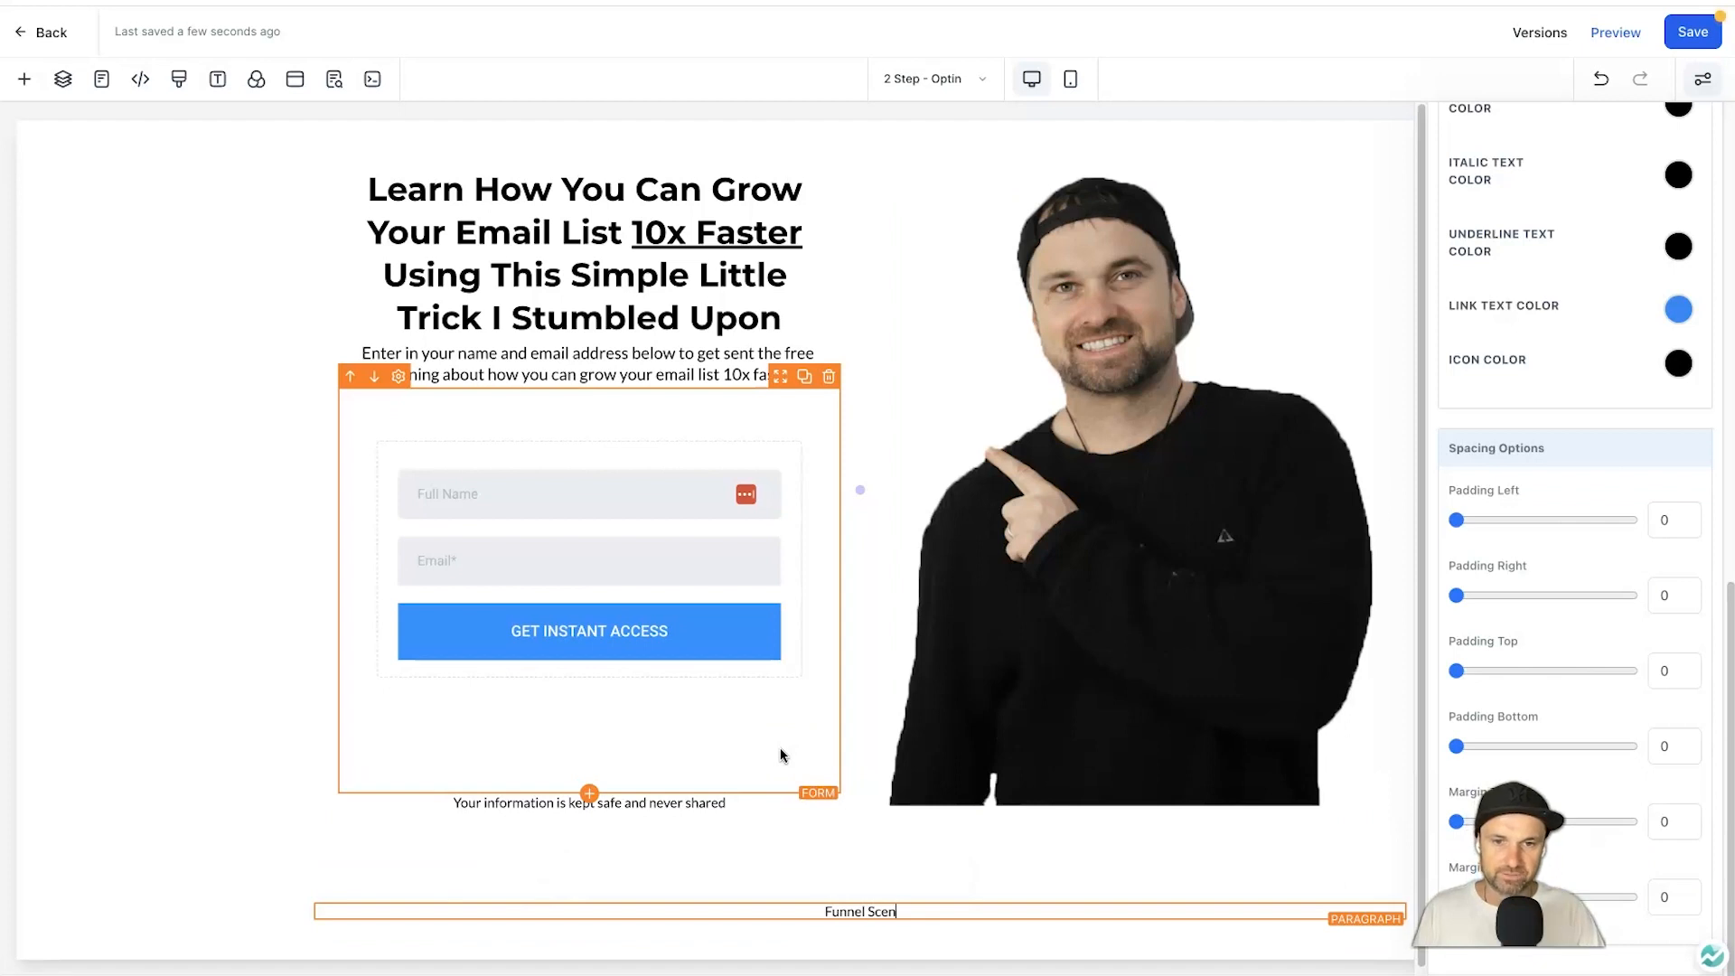
{"action": "type", "text": "e 2023 | Priva"}
{"action": "key", "text": "BackSpace"}
{"action": "key", "text": "BackSpace"}
{"action": "key", "text": "BackSpace"}
{"action": "type", "text": "vi"}
{"action": "key", "text": "BackSpace"}
{"action": "key", "text": "BackSpace"}
{"action": "type", "text": "ivacy Policy"}
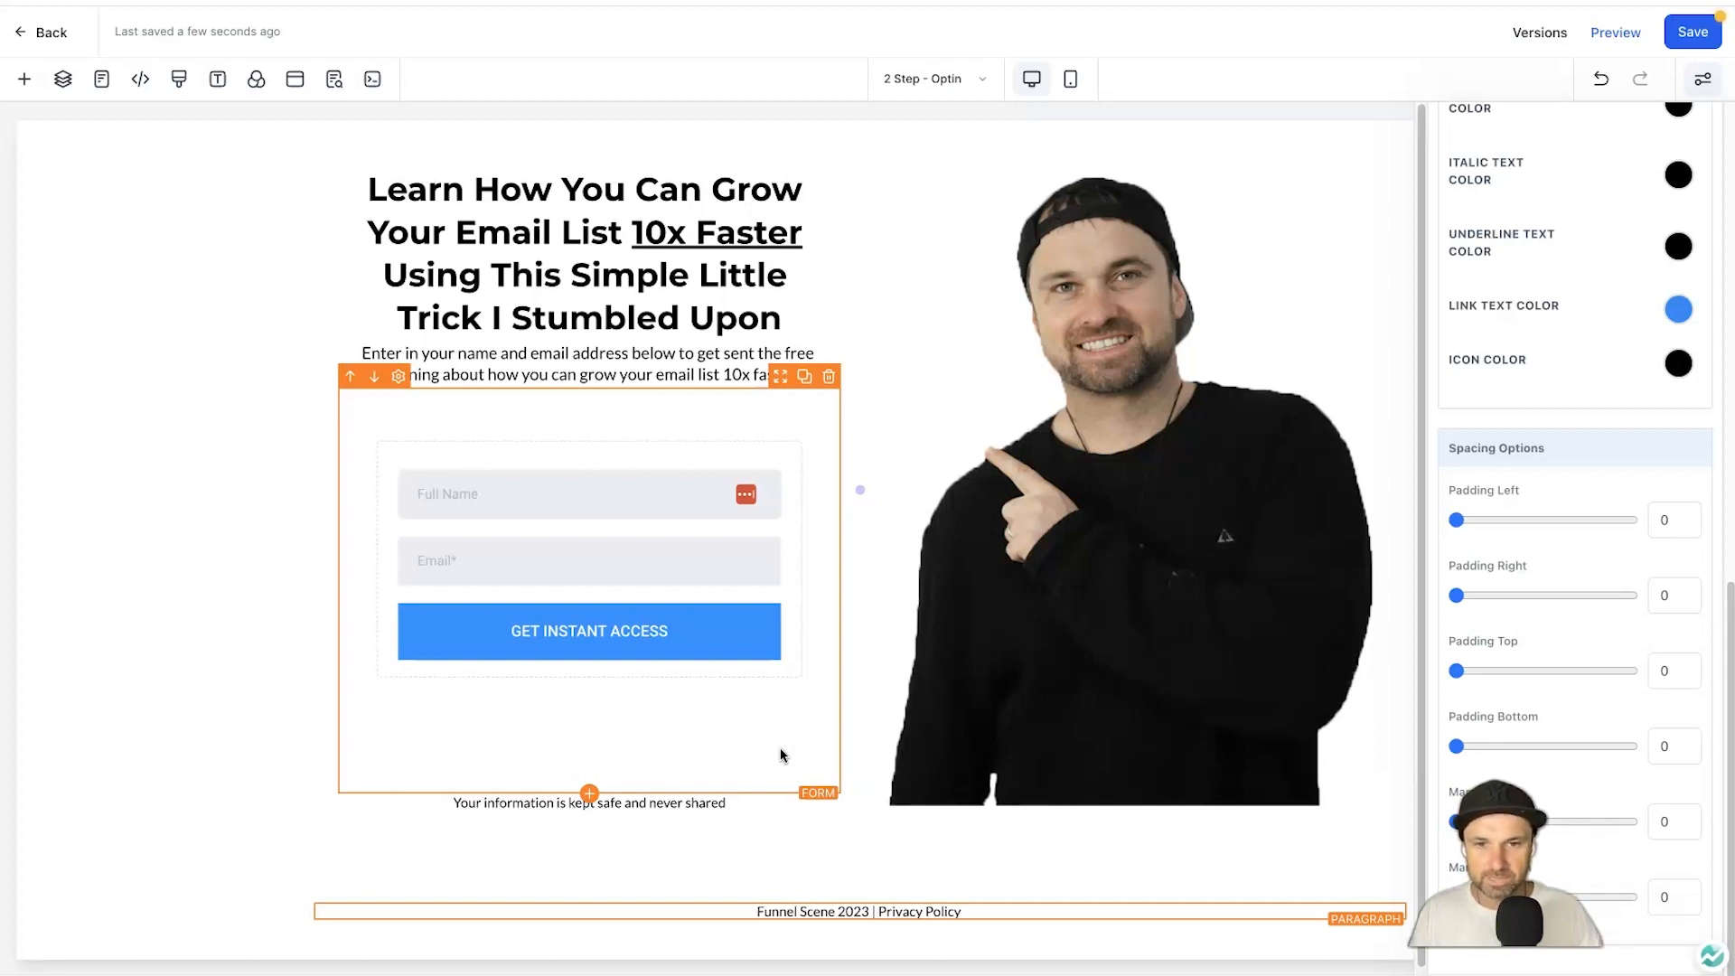
{"action": "type", "text": " | Terms and COndi"}
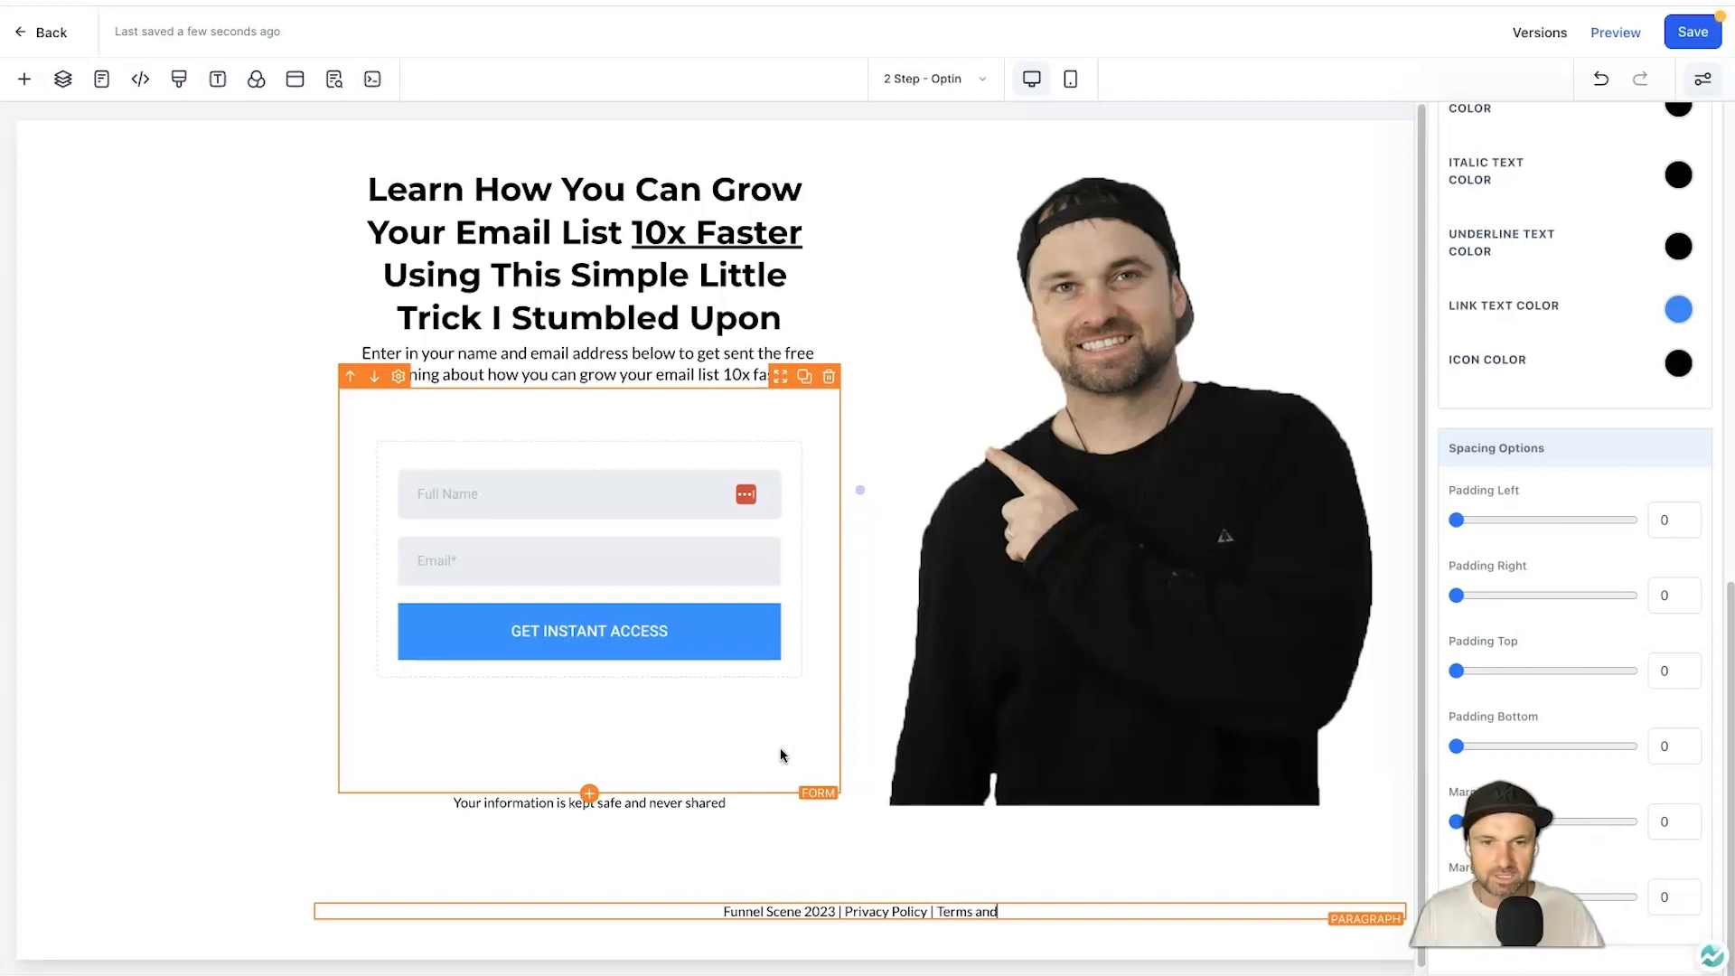
{"action": "key", "text": "BackSpace"}
{"action": "key", "text": "BackSpace"}
{"action": "key", "text": "BackSpace"}
{"action": "key", "text": "BackSpace"}
{"action": "type", "text": "onditions"}
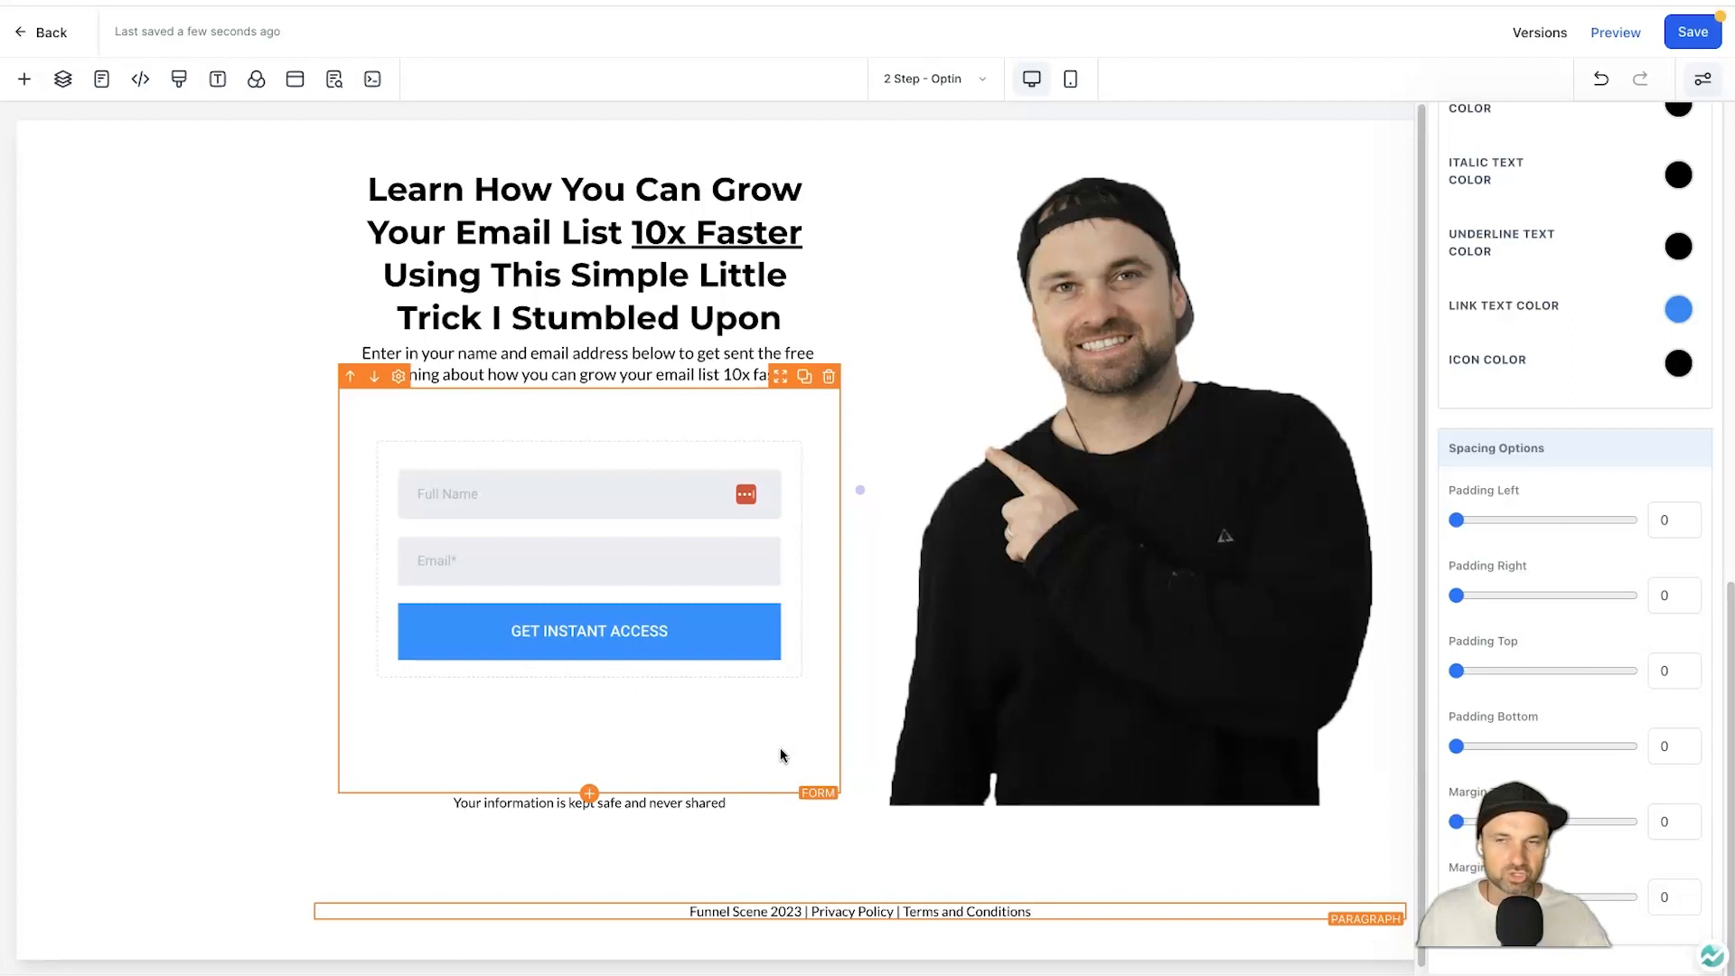
Link Privacy Policy and Terms and Conditions in the footer, opening in a new window.
{"action": "left_click", "coordinate": [907, 914]}
{"action": "left_click", "coordinate": [804, 909]}
{"action": "left_click_drag", "start_coordinate": [812, 909], "coordinate": [894, 906]}
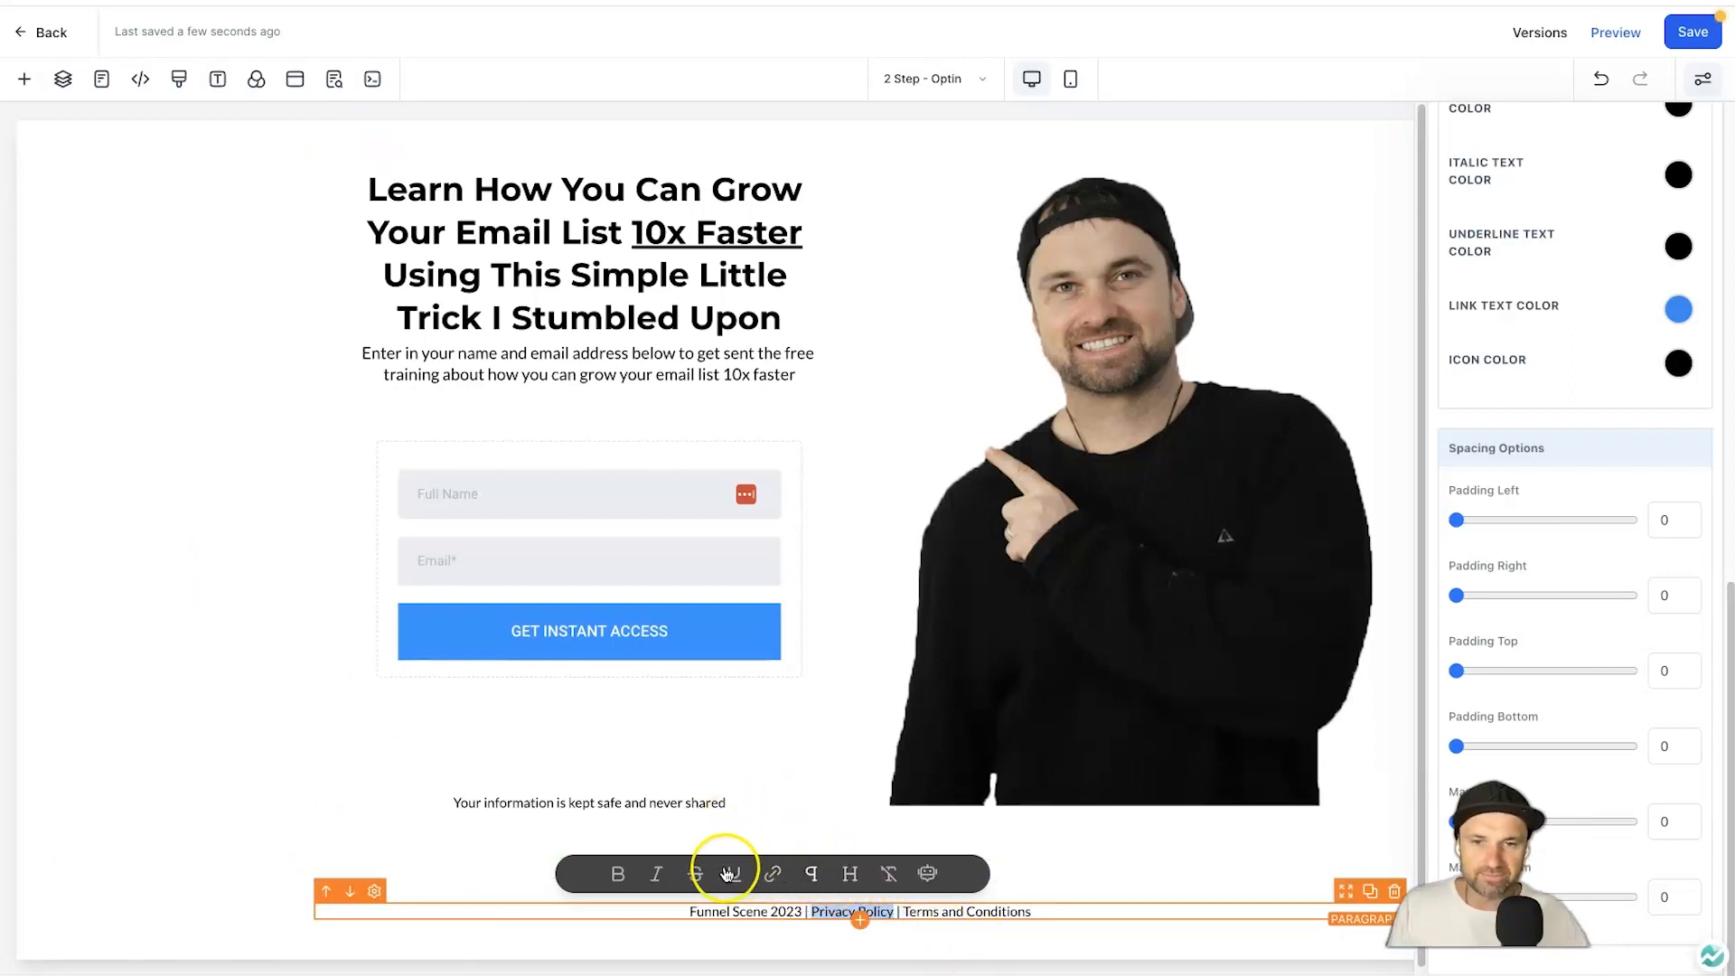
{"action": "left_click", "coordinate": [773, 873]}
{"action": "type", "text": "https://funnelscene.com/privacy-policy"}
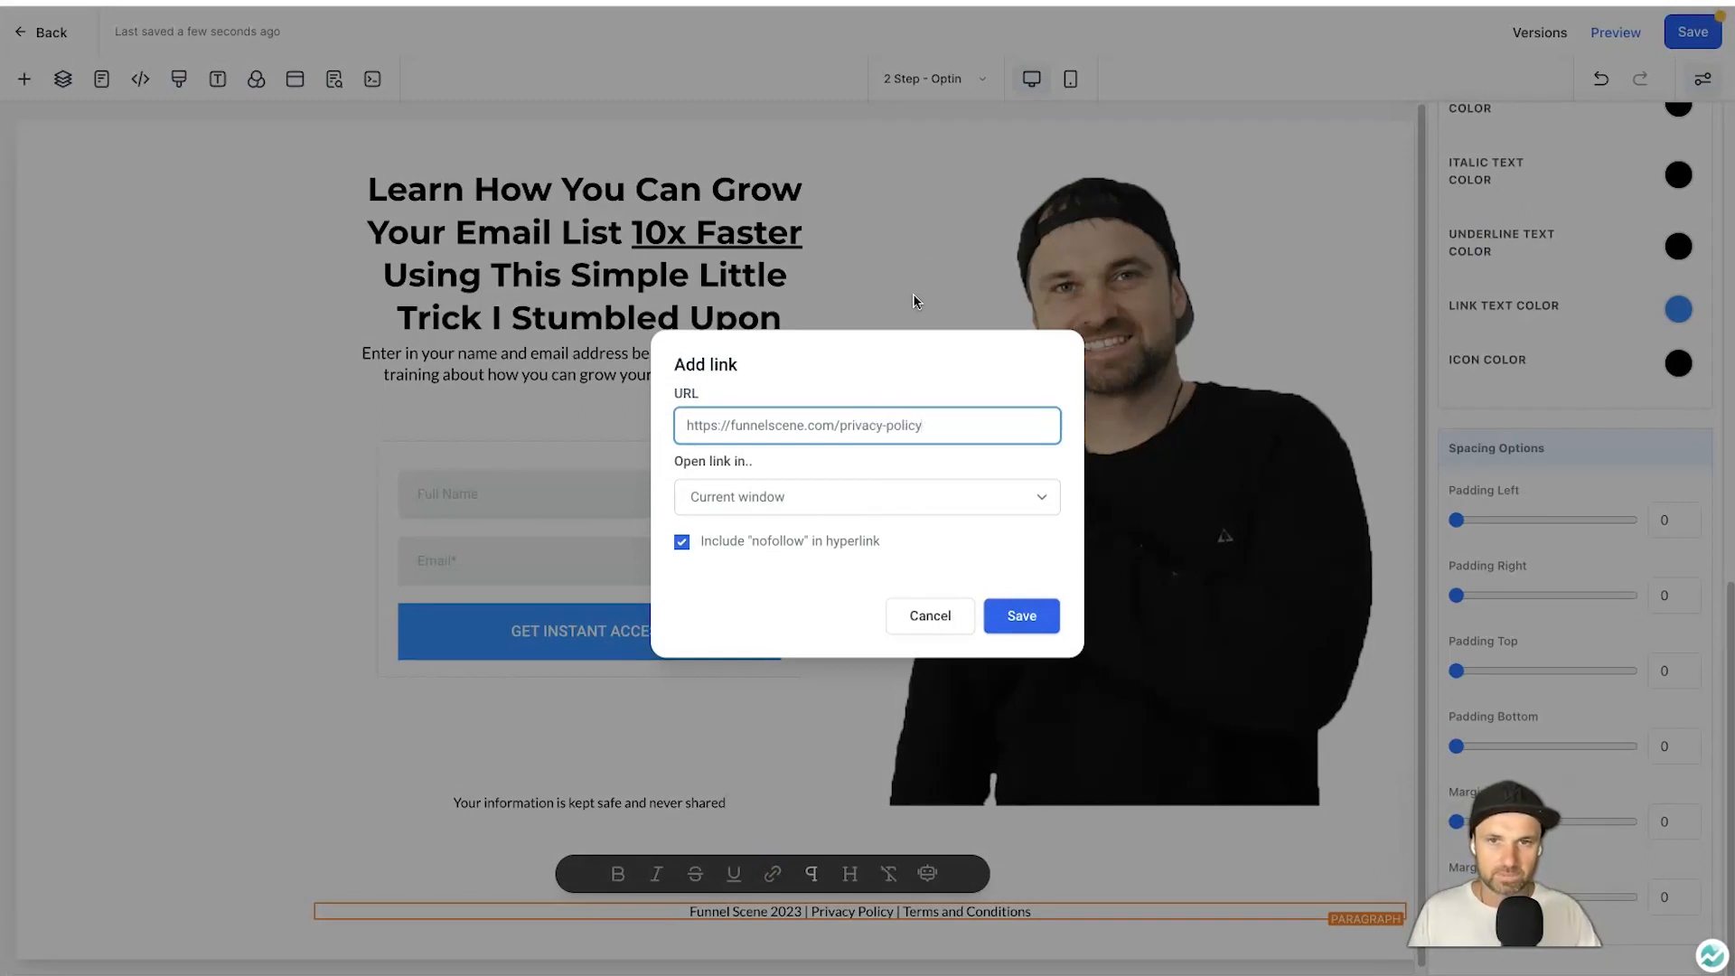
{"action": "left_click", "coordinate": [813, 499]}
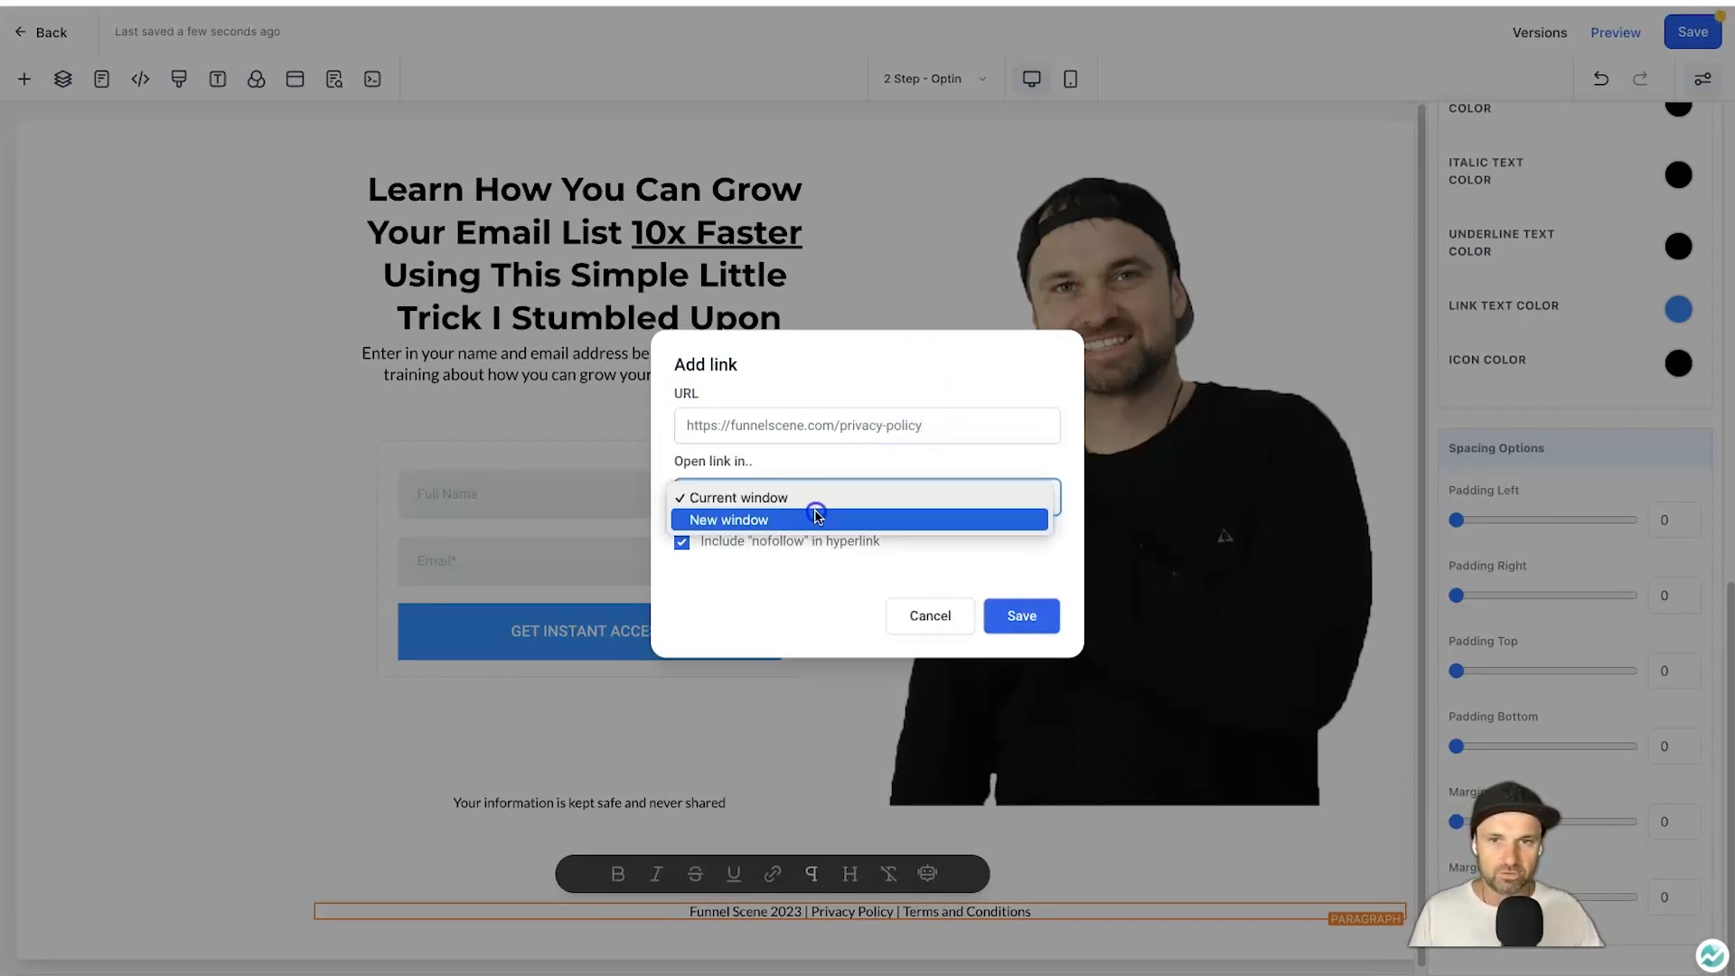
{"action": "left_click", "coordinate": [815, 518]}
{"action": "left_click", "coordinate": [1021, 616]}
{"action": "mouse_move", "coordinate": [1053, 913]}
{"action": "left_mouse_down"}
{"action": "mouse_move", "coordinate": [910, 916]}
{"action": "mouse_move", "coordinate": [1031, 912]}
{"action": "left_mouse_up"}
{"action": "left_click", "coordinate": [902, 913]}
{"action": "left_click", "coordinate": [913, 873]}
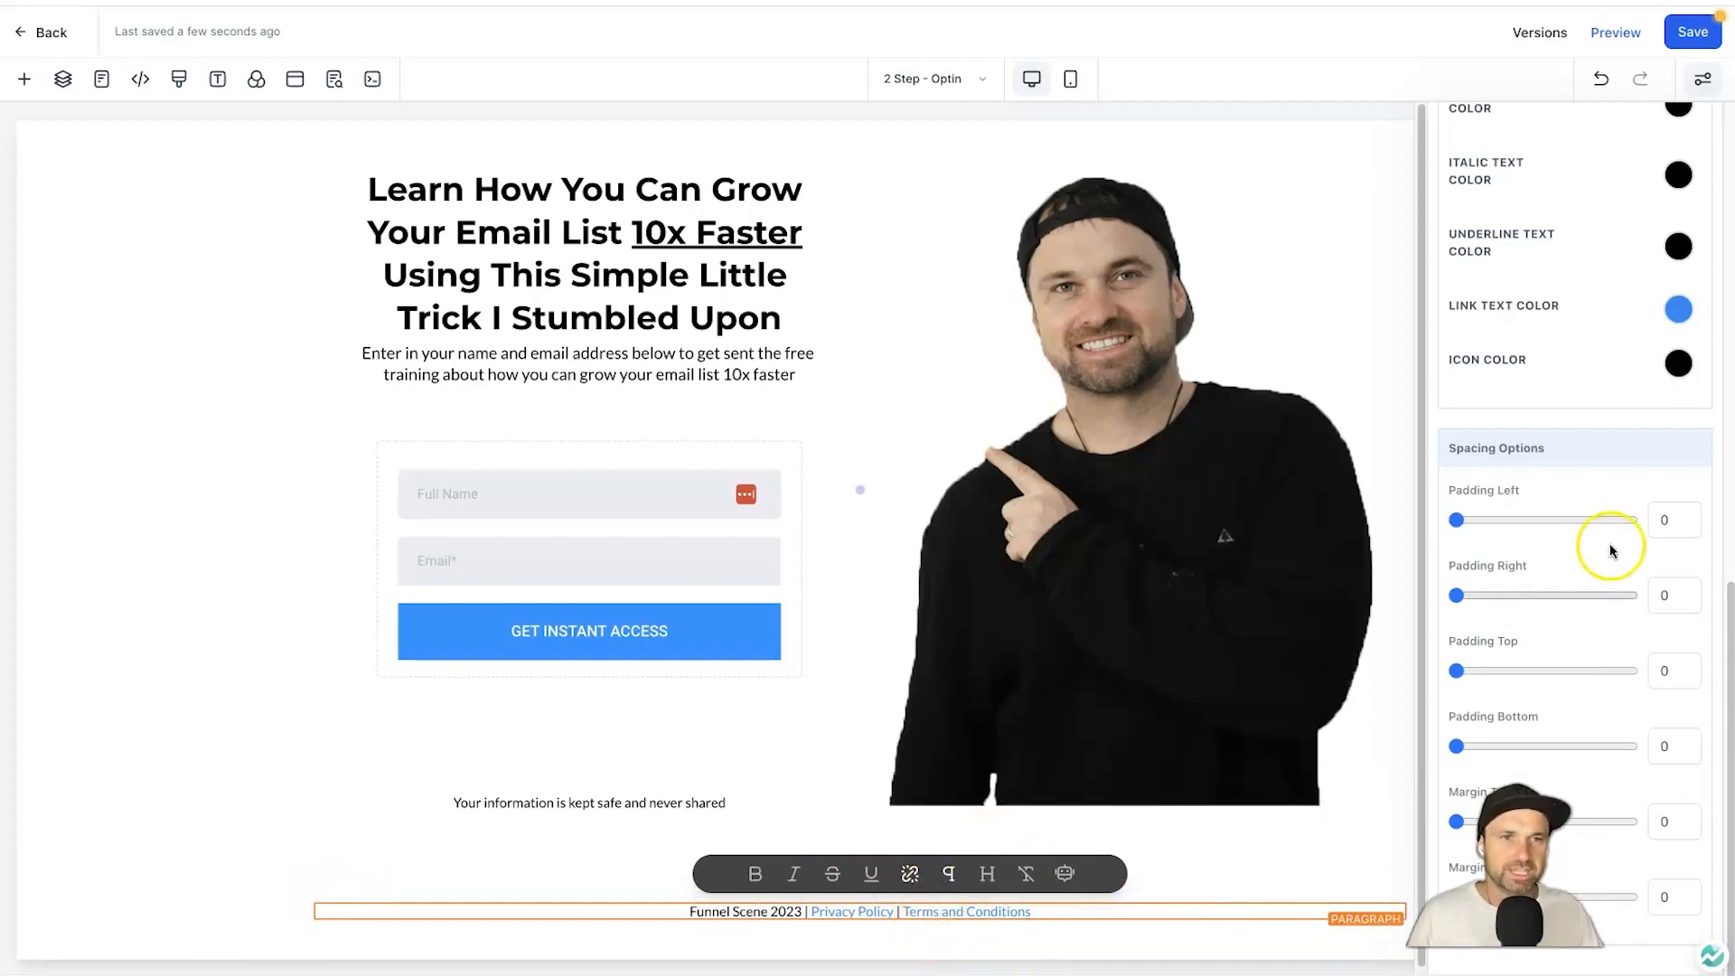
Set the footer's link text color to black.
{"action": "left_click", "coordinate": [1040, 913]}
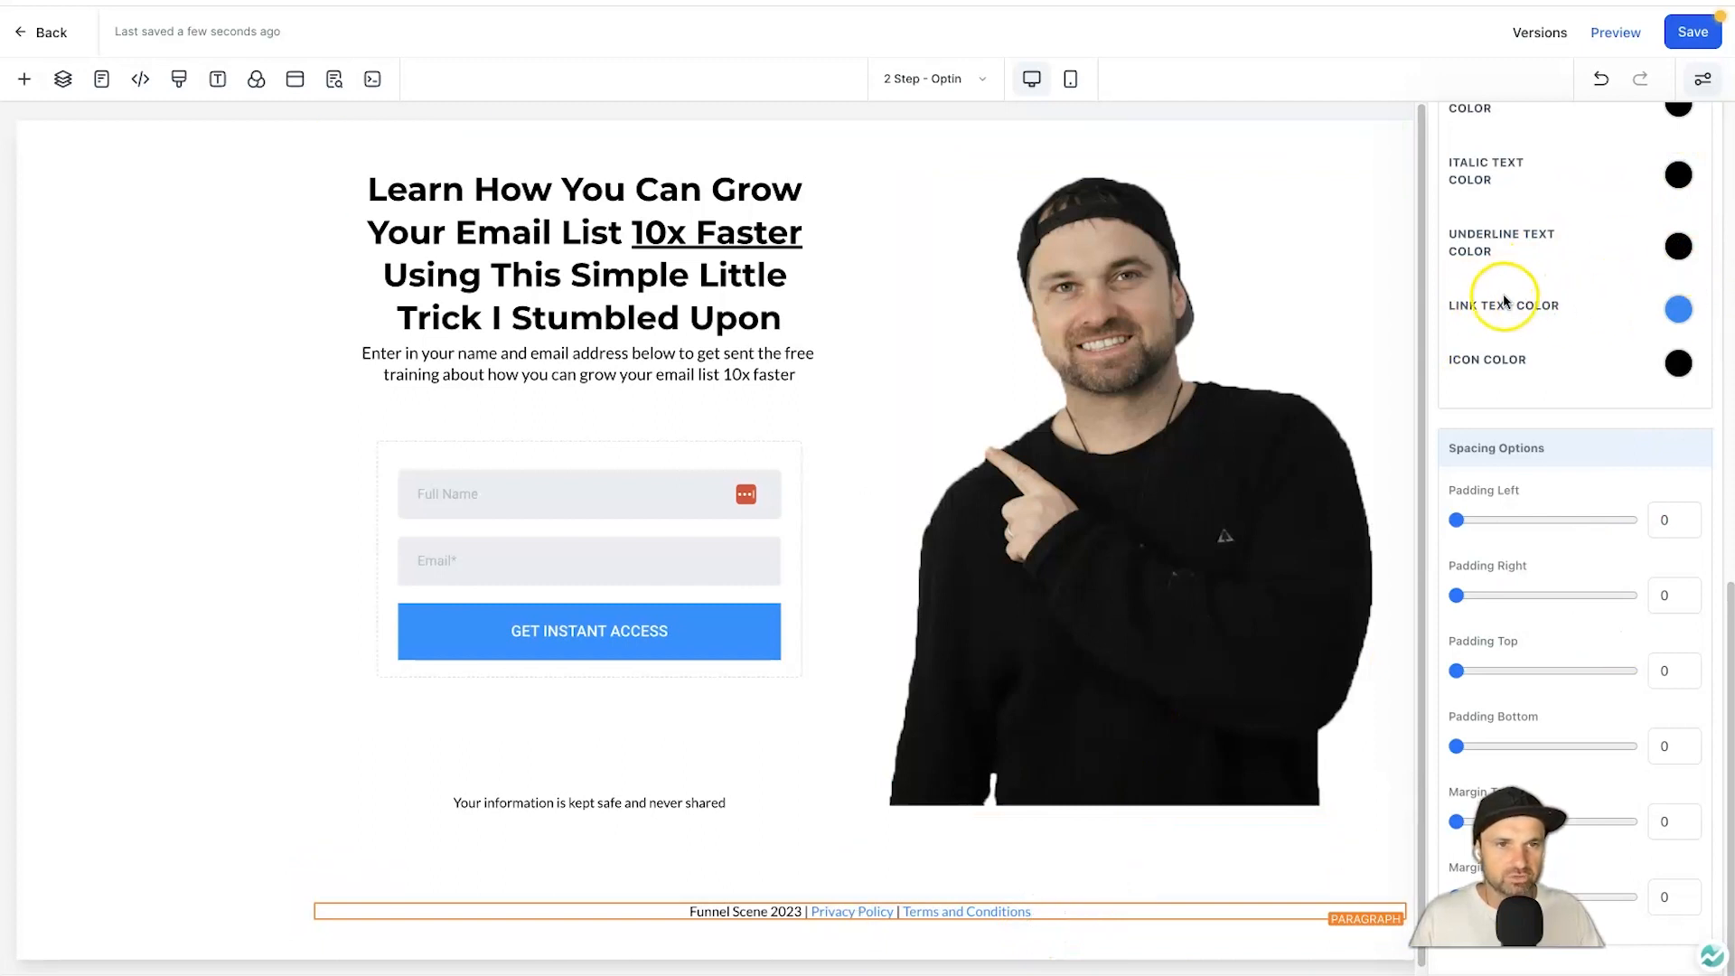
{"action": "left_click", "coordinate": [1674, 312]}
{"action": "left_click", "coordinate": [1612, 178]}
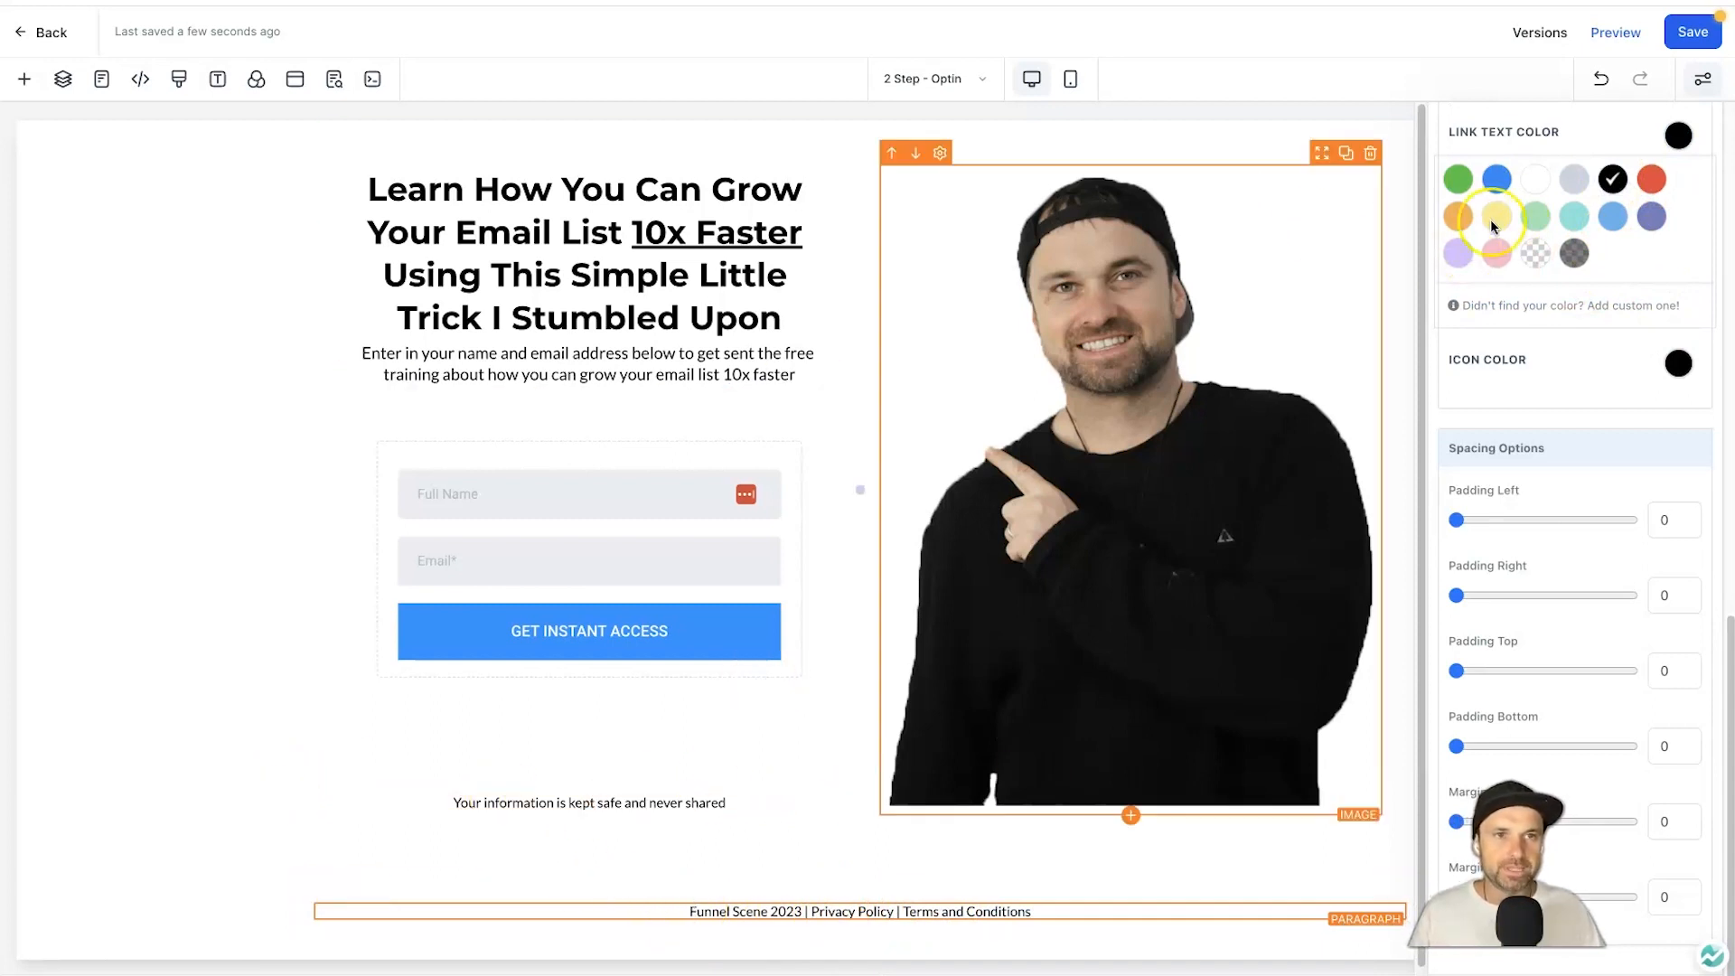
{"action": "left_click", "coordinate": [273, 328]}
{"action": "scroll", "coordinate": [1587, 356], "scroll_direction": "up", "scroll_amount": 10}
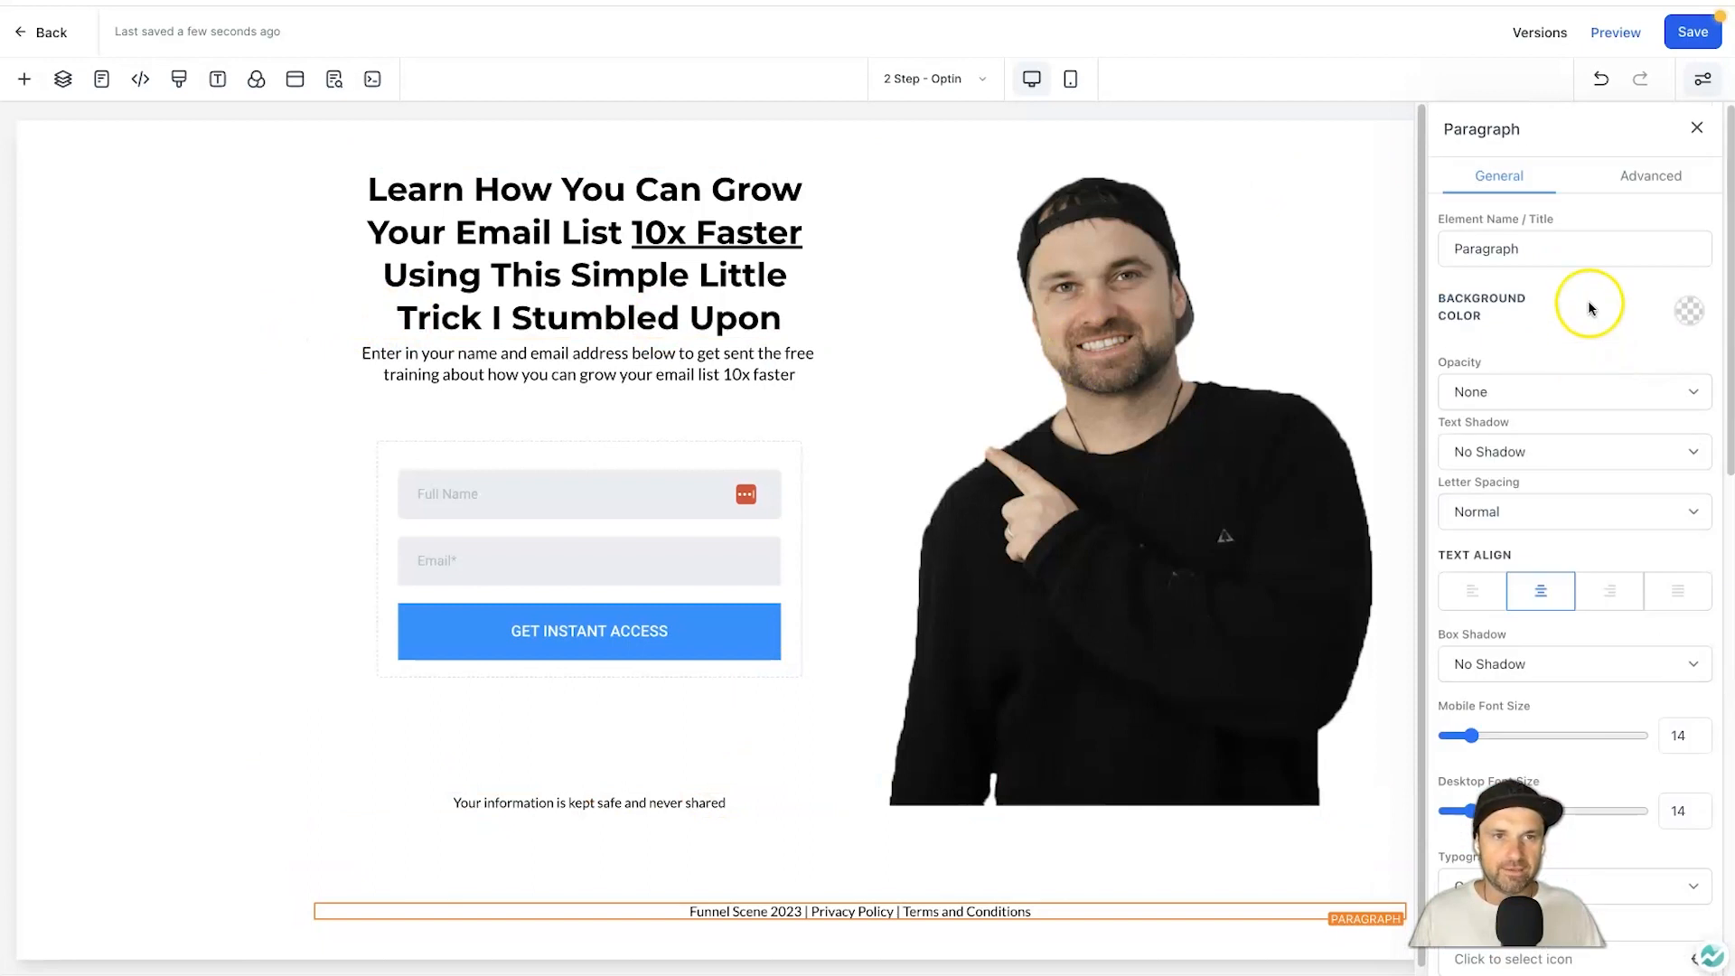
{"action": "left_click", "coordinate": [1694, 133]}
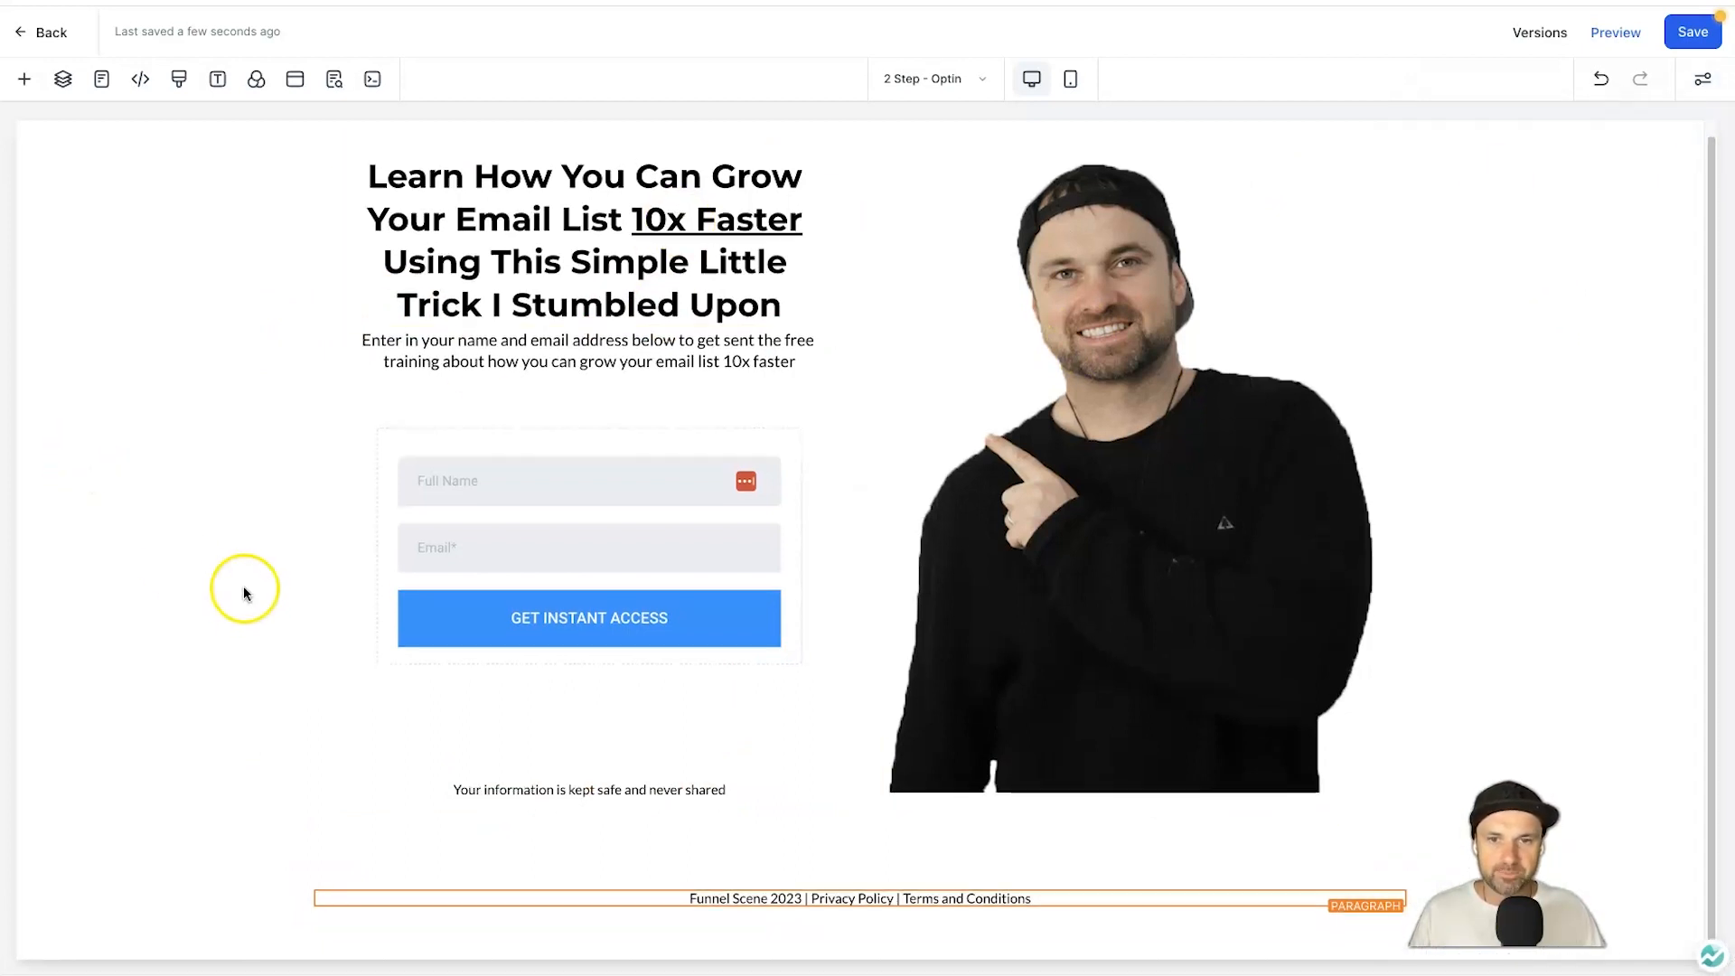
Check the page in the mobile layout, return to desktop, and save.
{"action": "left_click", "coordinate": [1069, 80]}
{"action": "scroll", "coordinate": [916, 569], "scroll_direction": "down", "scroll_amount": 3}
{"action": "scroll", "coordinate": [886, 620], "scroll_direction": "down", "scroll_amount": 3}
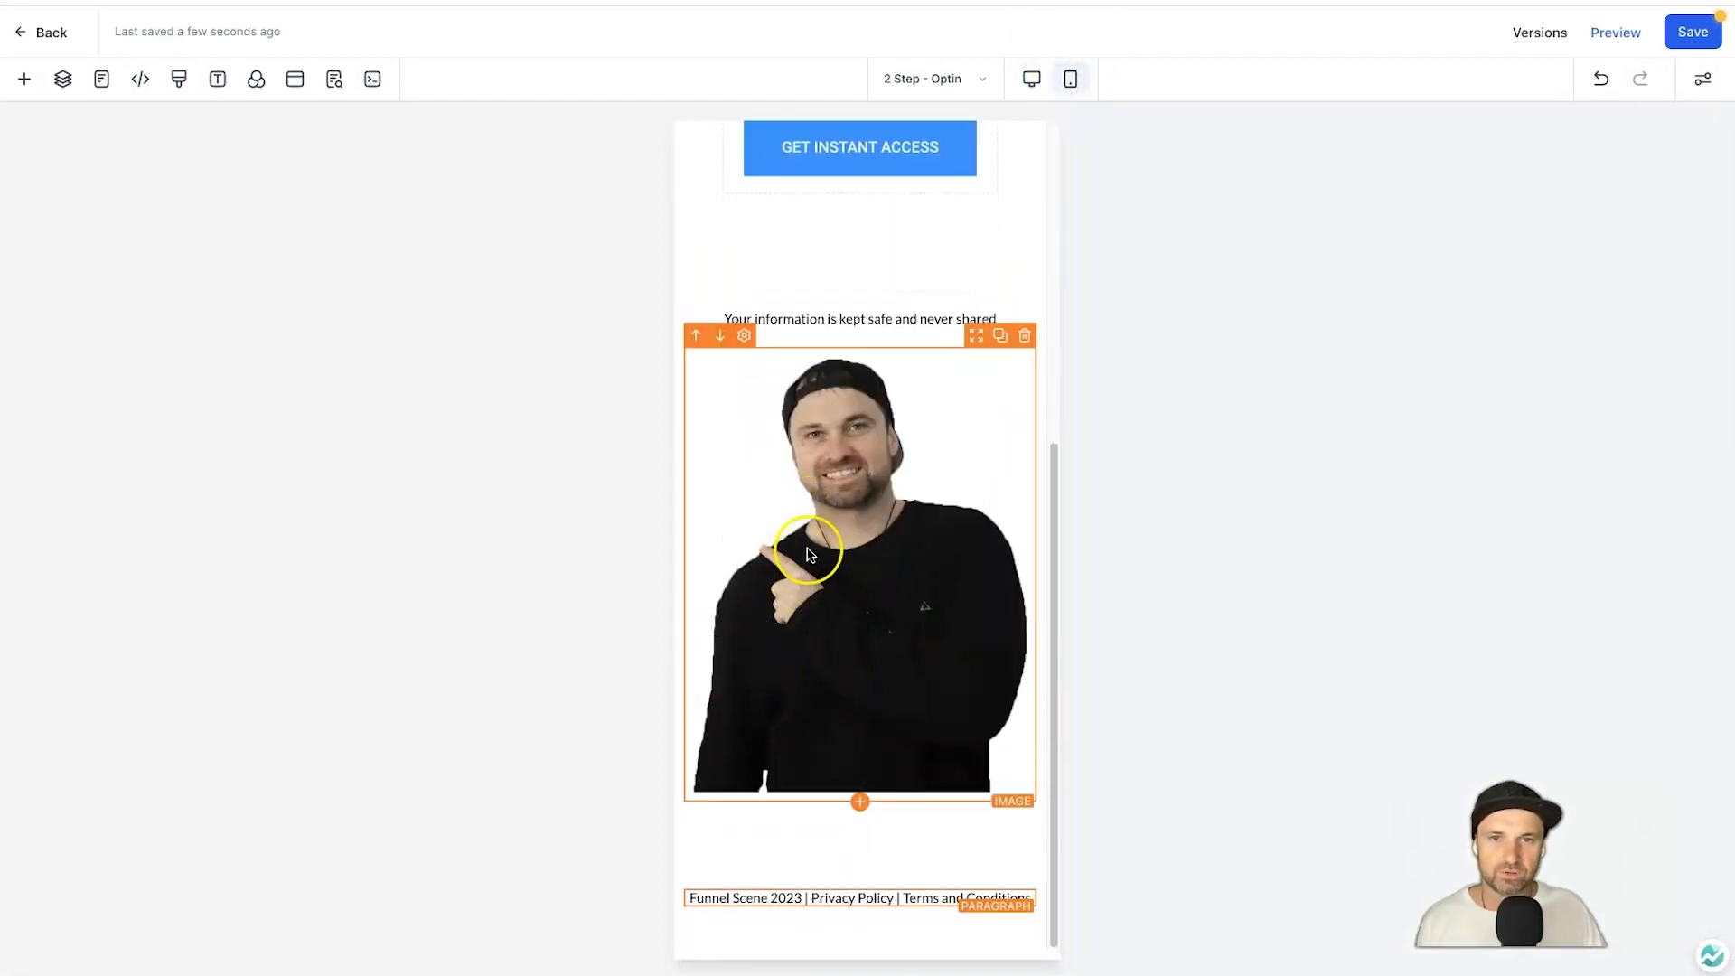
{"action": "scroll", "coordinate": [804, 560], "scroll_direction": "up", "scroll_amount": 6}
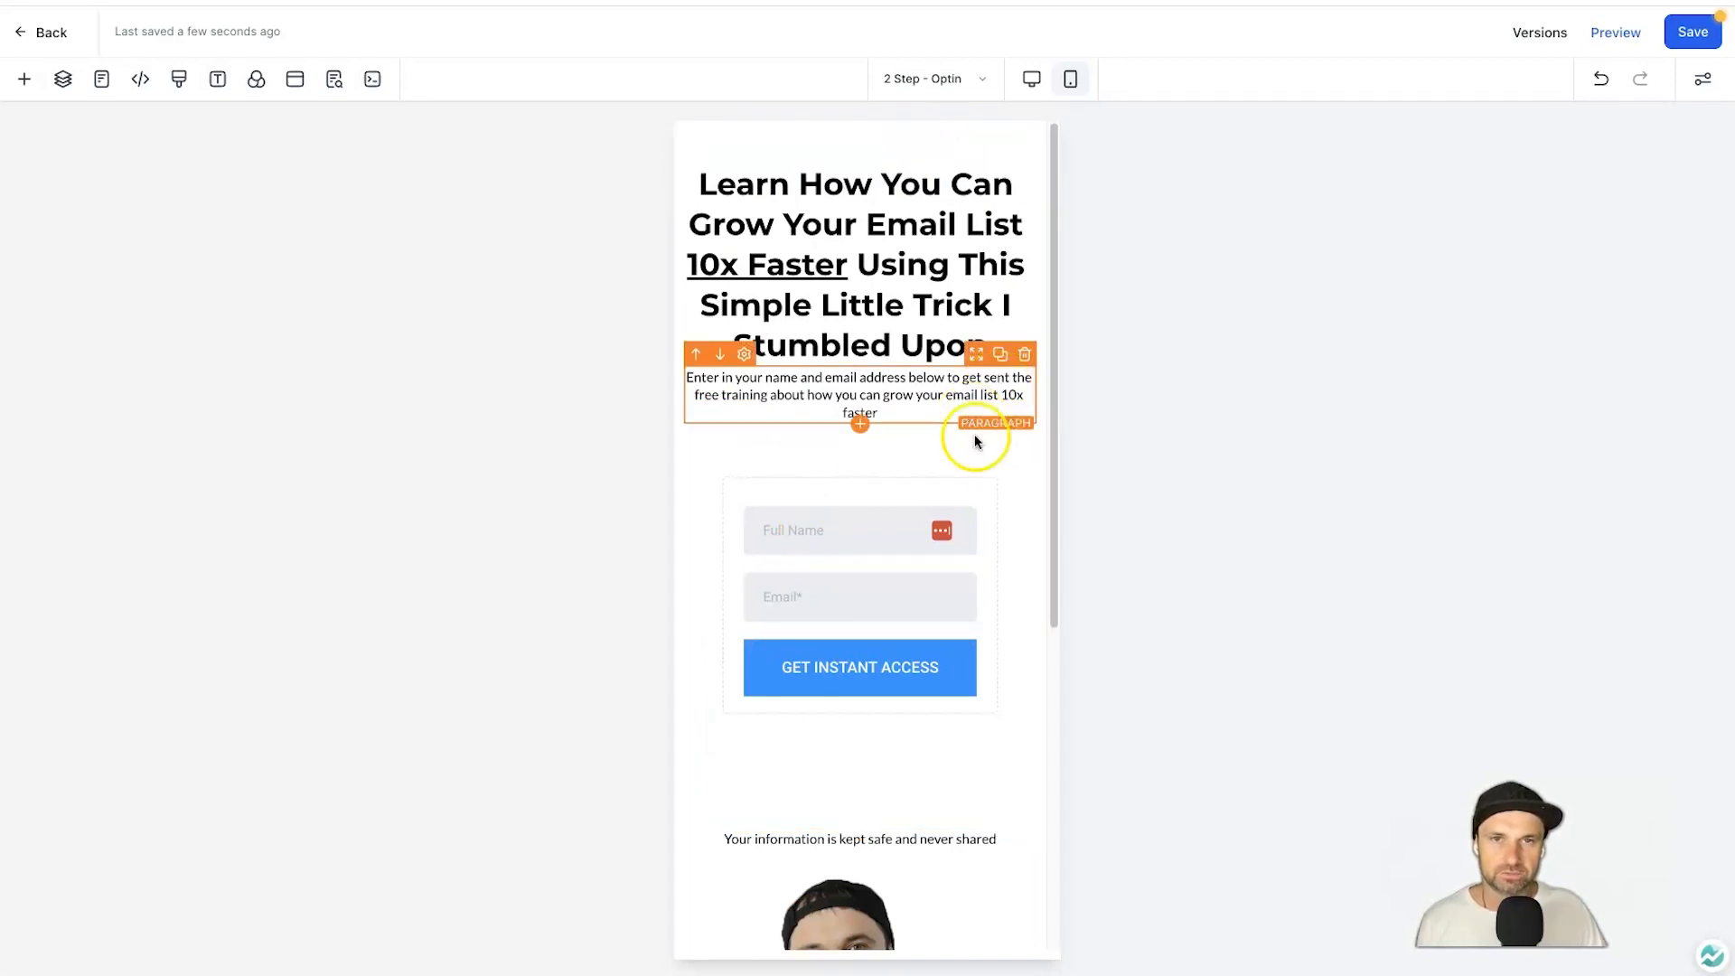
{"action": "scroll", "coordinate": [970, 414], "scroll_direction": "down", "scroll_amount": 6}
{"action": "scroll", "coordinate": [978, 448], "scroll_direction": "up", "scroll_amount": 6}
{"action": "left_click", "coordinate": [1031, 79]}
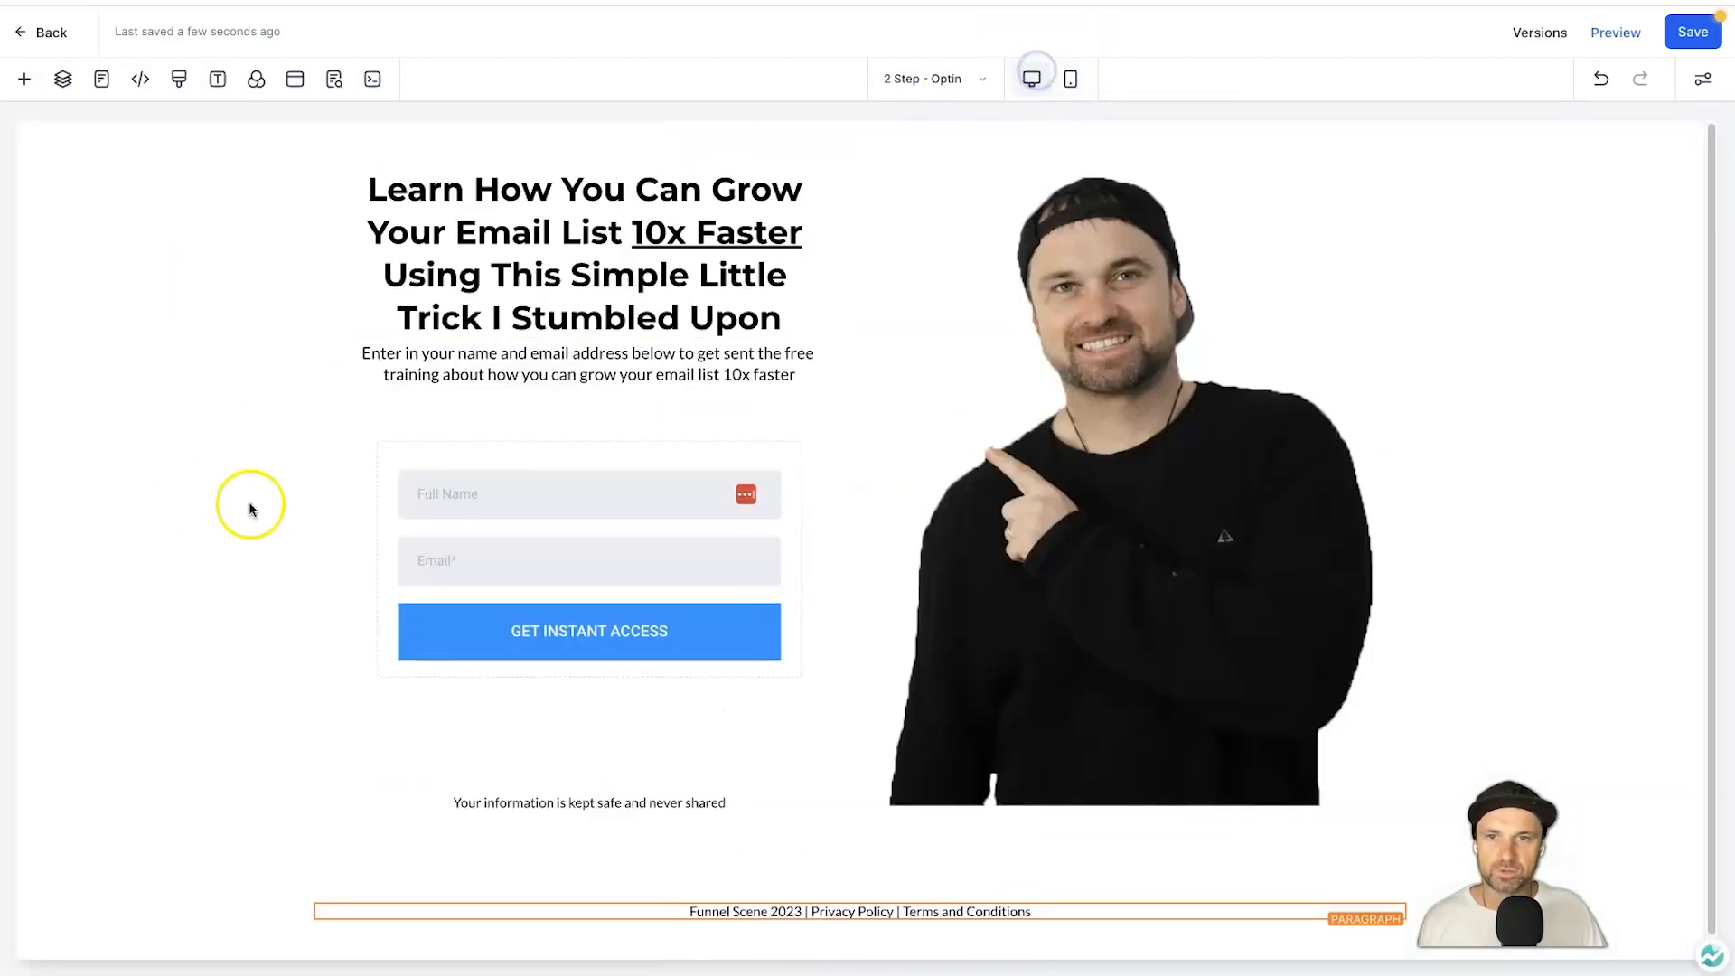
{"action": "left_click", "coordinate": [1689, 34]}
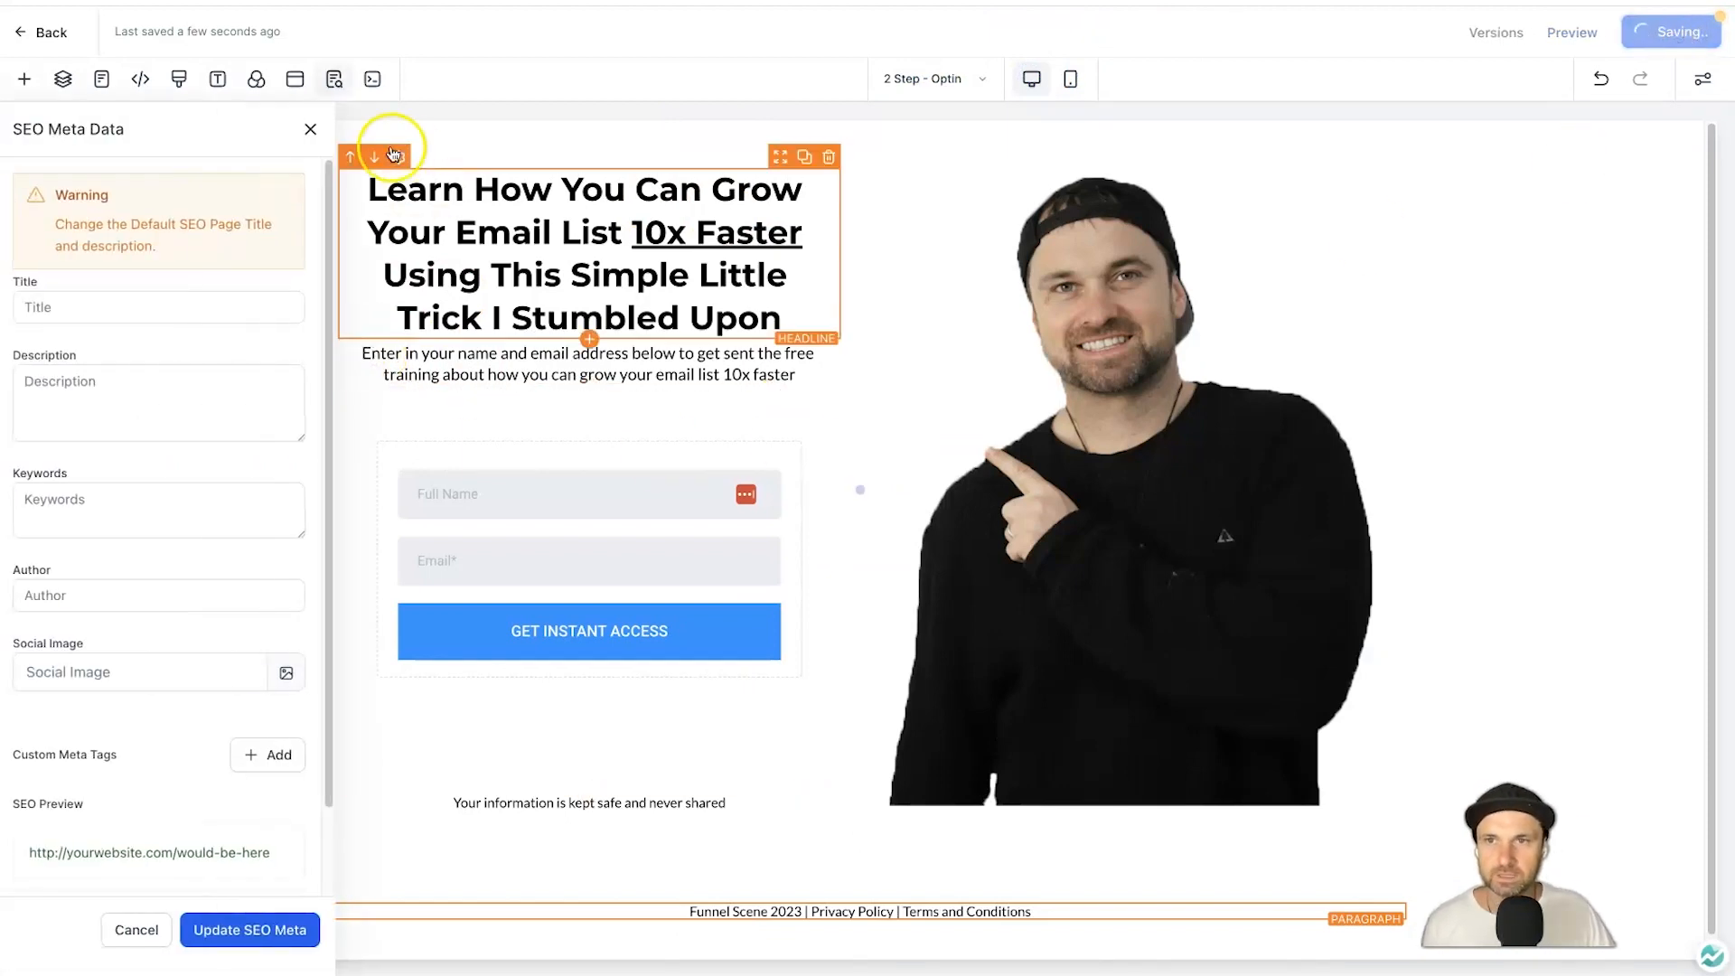
Dismiss the SEO meta data prompt and review the privacy line and footer in the live preview.
{"action": "left_click", "coordinate": [310, 130]}
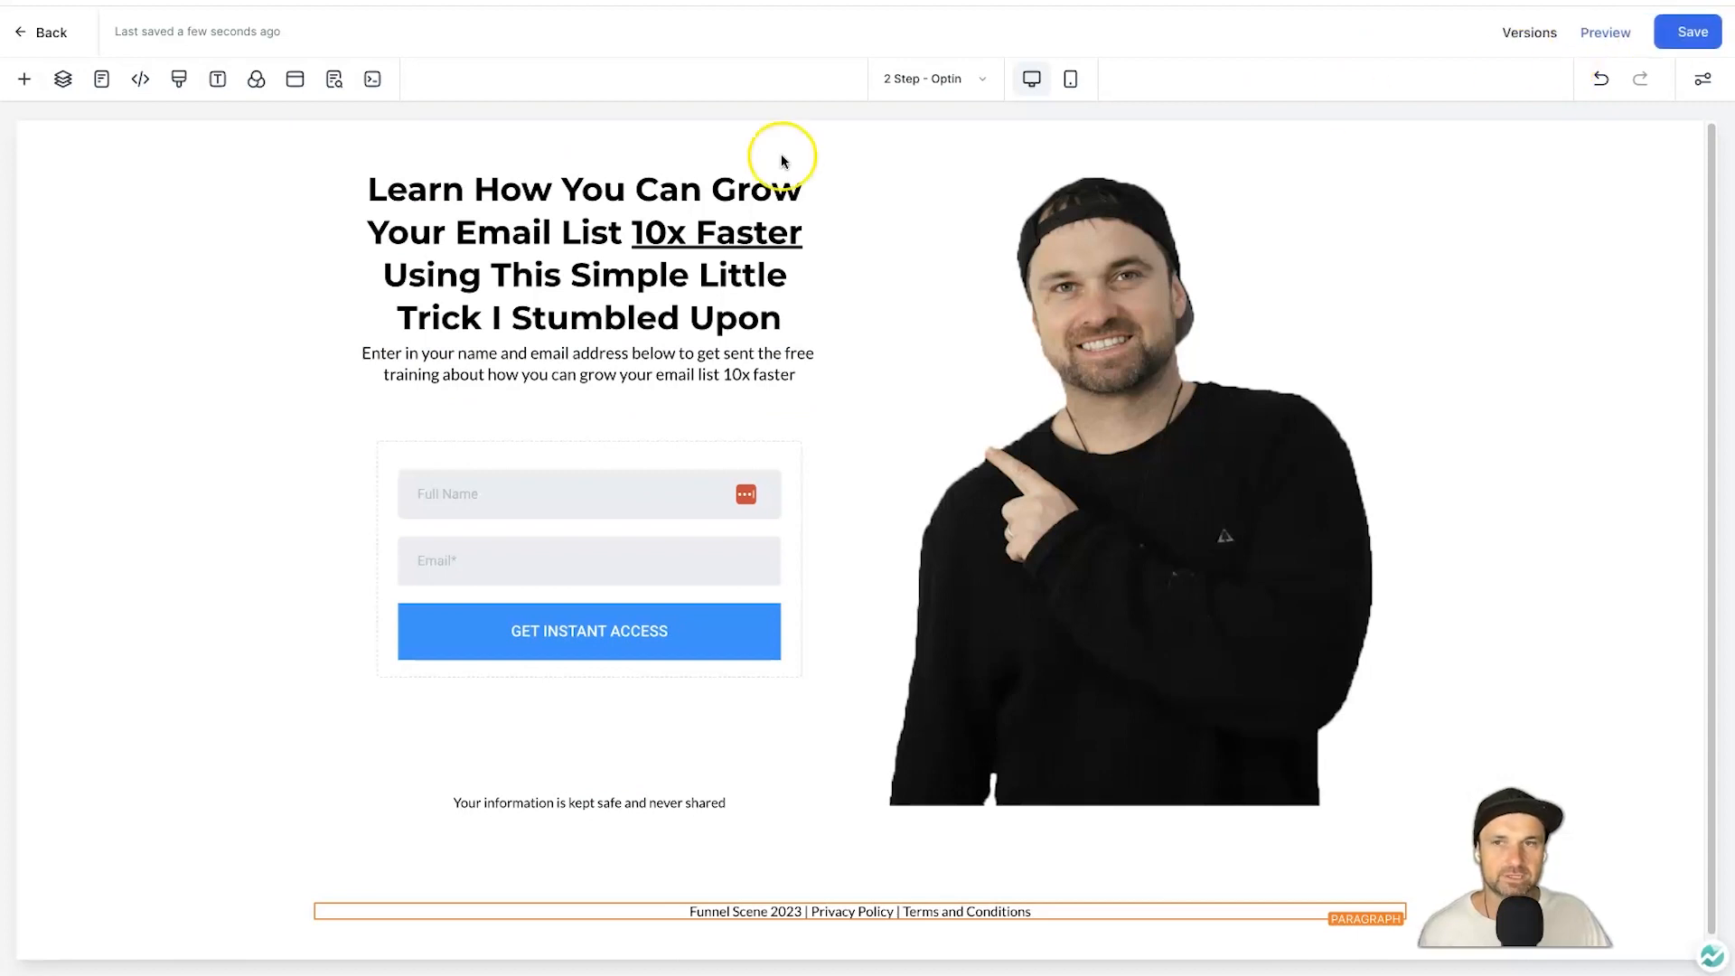
{"action": "left_click", "coordinate": [1578, 47]}
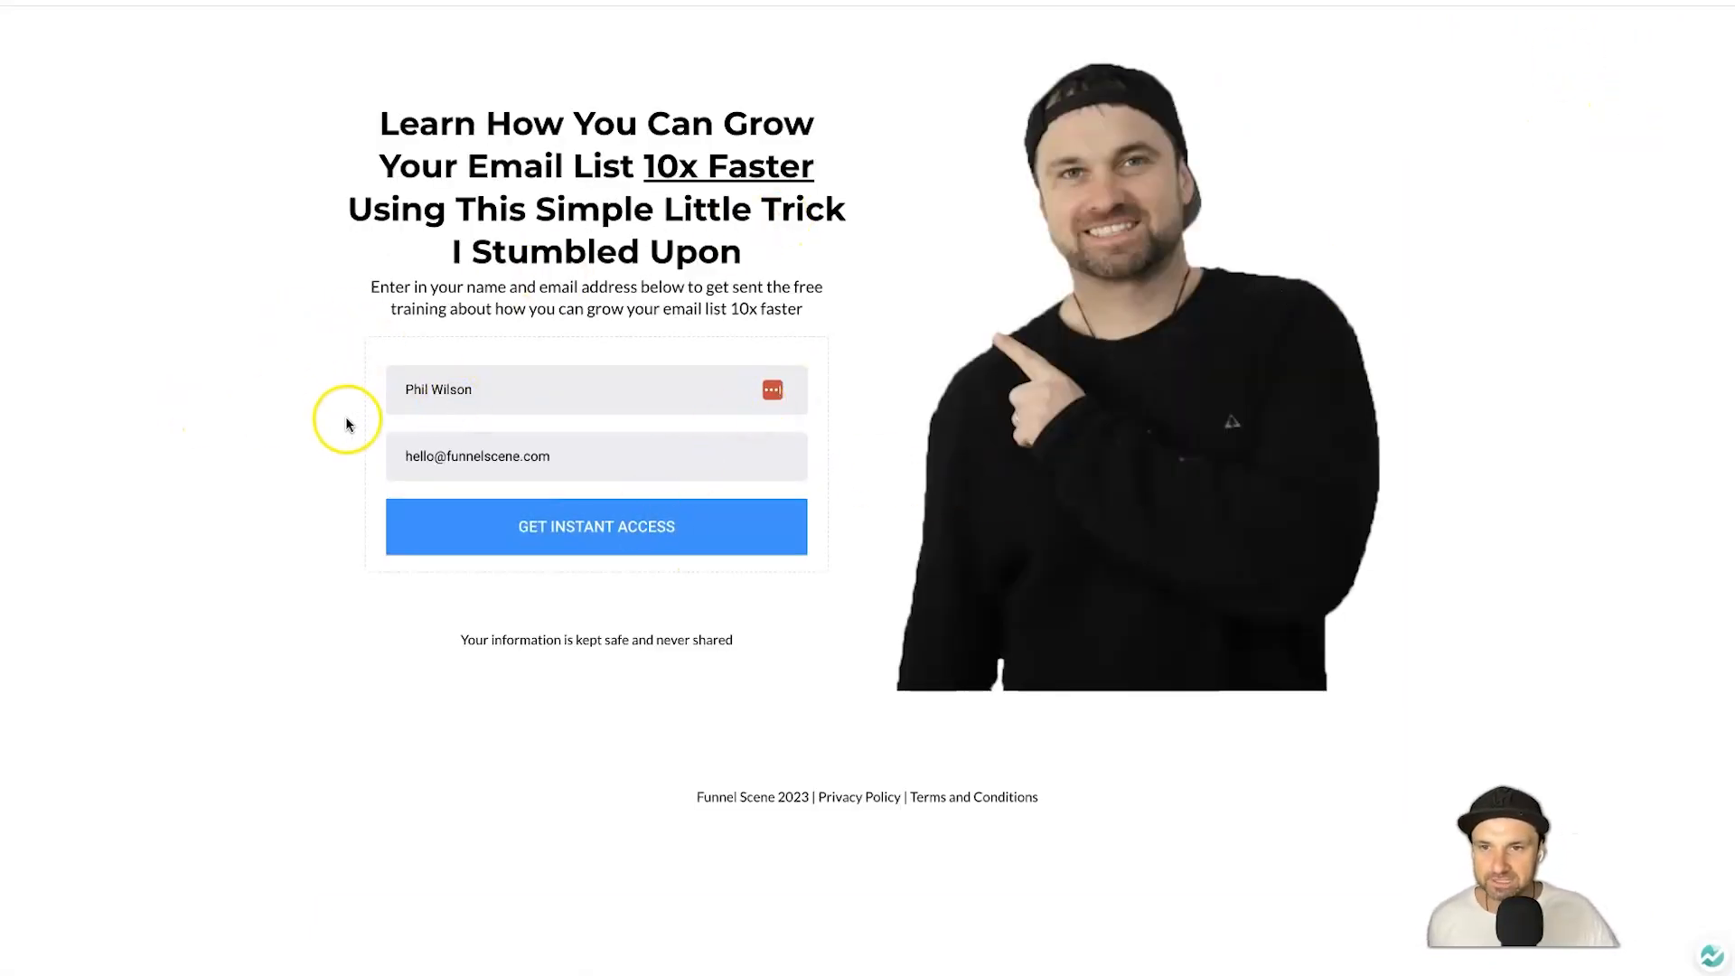
{"action": "left_click_drag", "start_coordinate": [436, 600], "coordinate": [898, 611]}
{"action": "left_click", "coordinate": [635, 696]}
{"action": "left_click_drag", "start_coordinate": [634, 790], "coordinate": [1086, 823]}
{"action": "left_click", "coordinate": [1086, 822]}
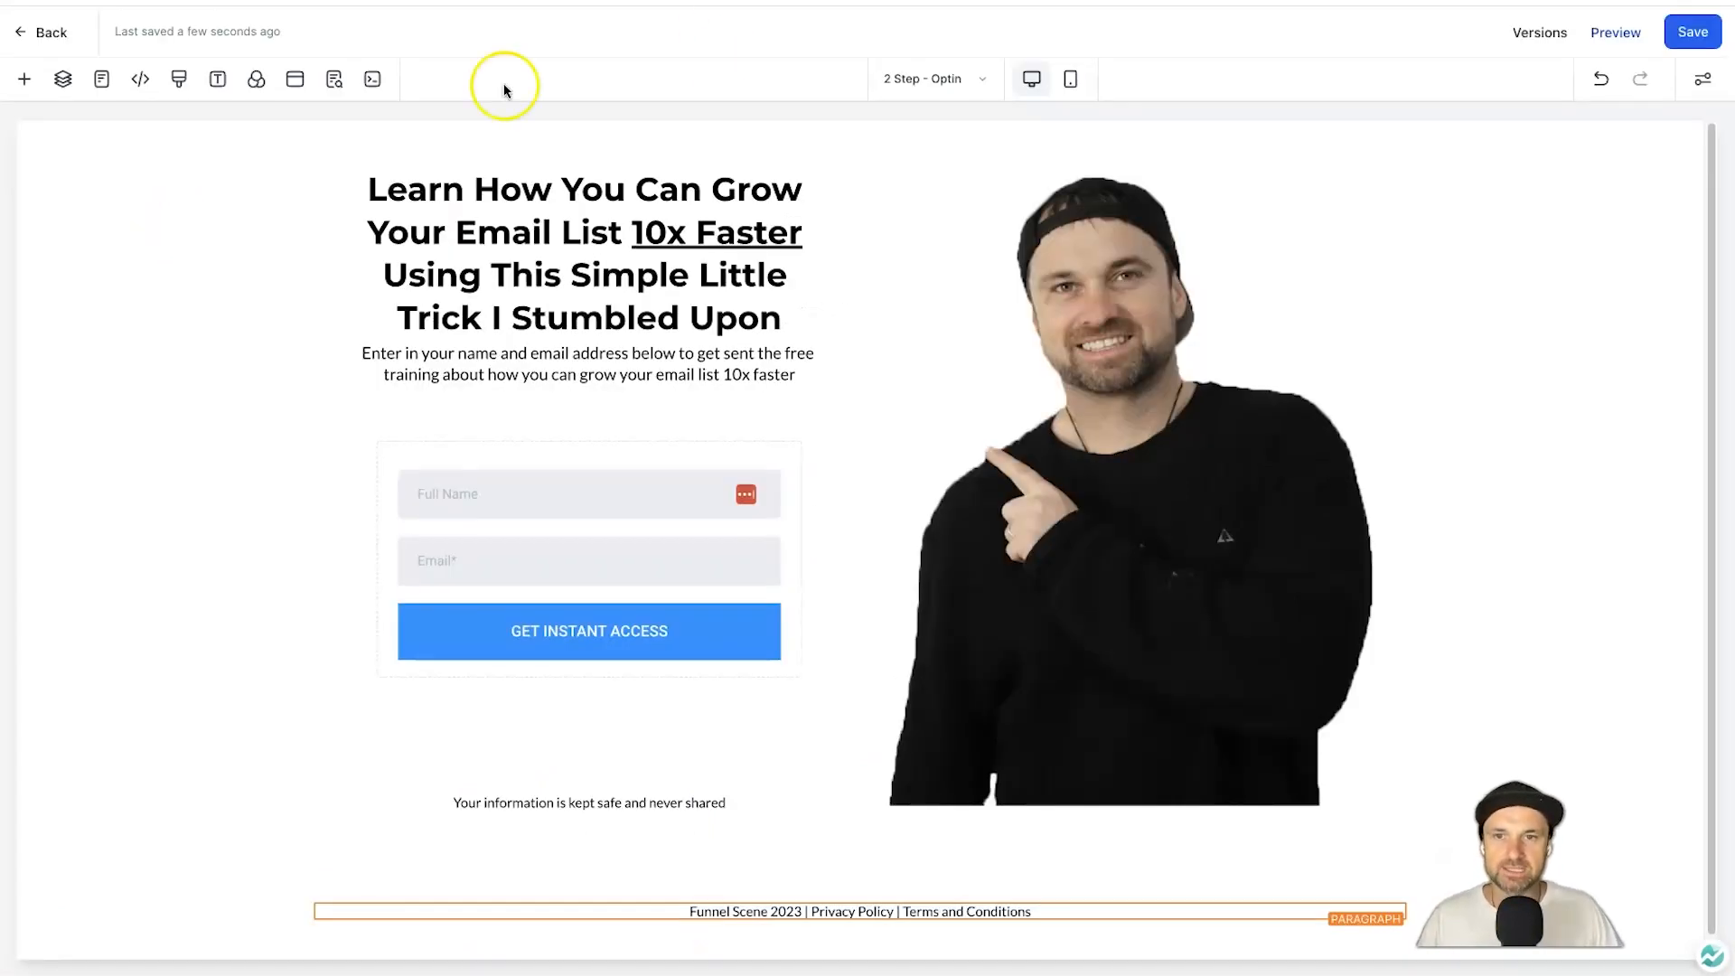
Add top margin above the footer section, save, and preview the page.
{"action": "left_click", "coordinate": [249, 866]}
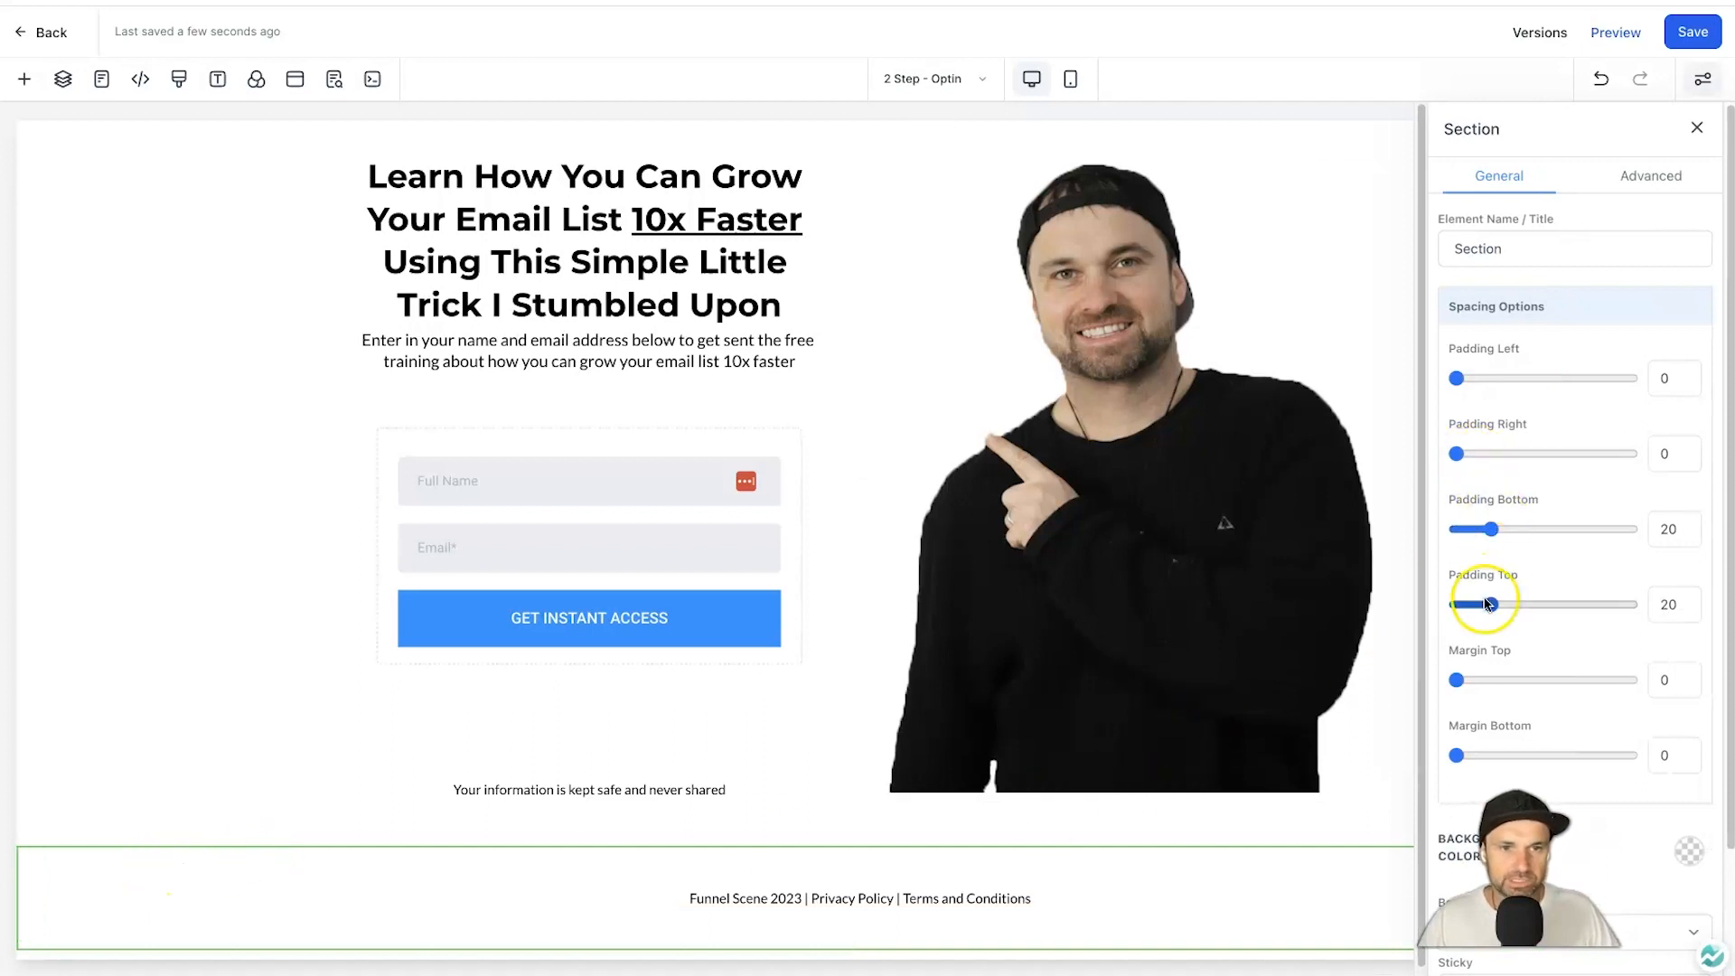
{"action": "left_click_drag", "start_coordinate": [1455, 679], "coordinate": [1632, 679]}
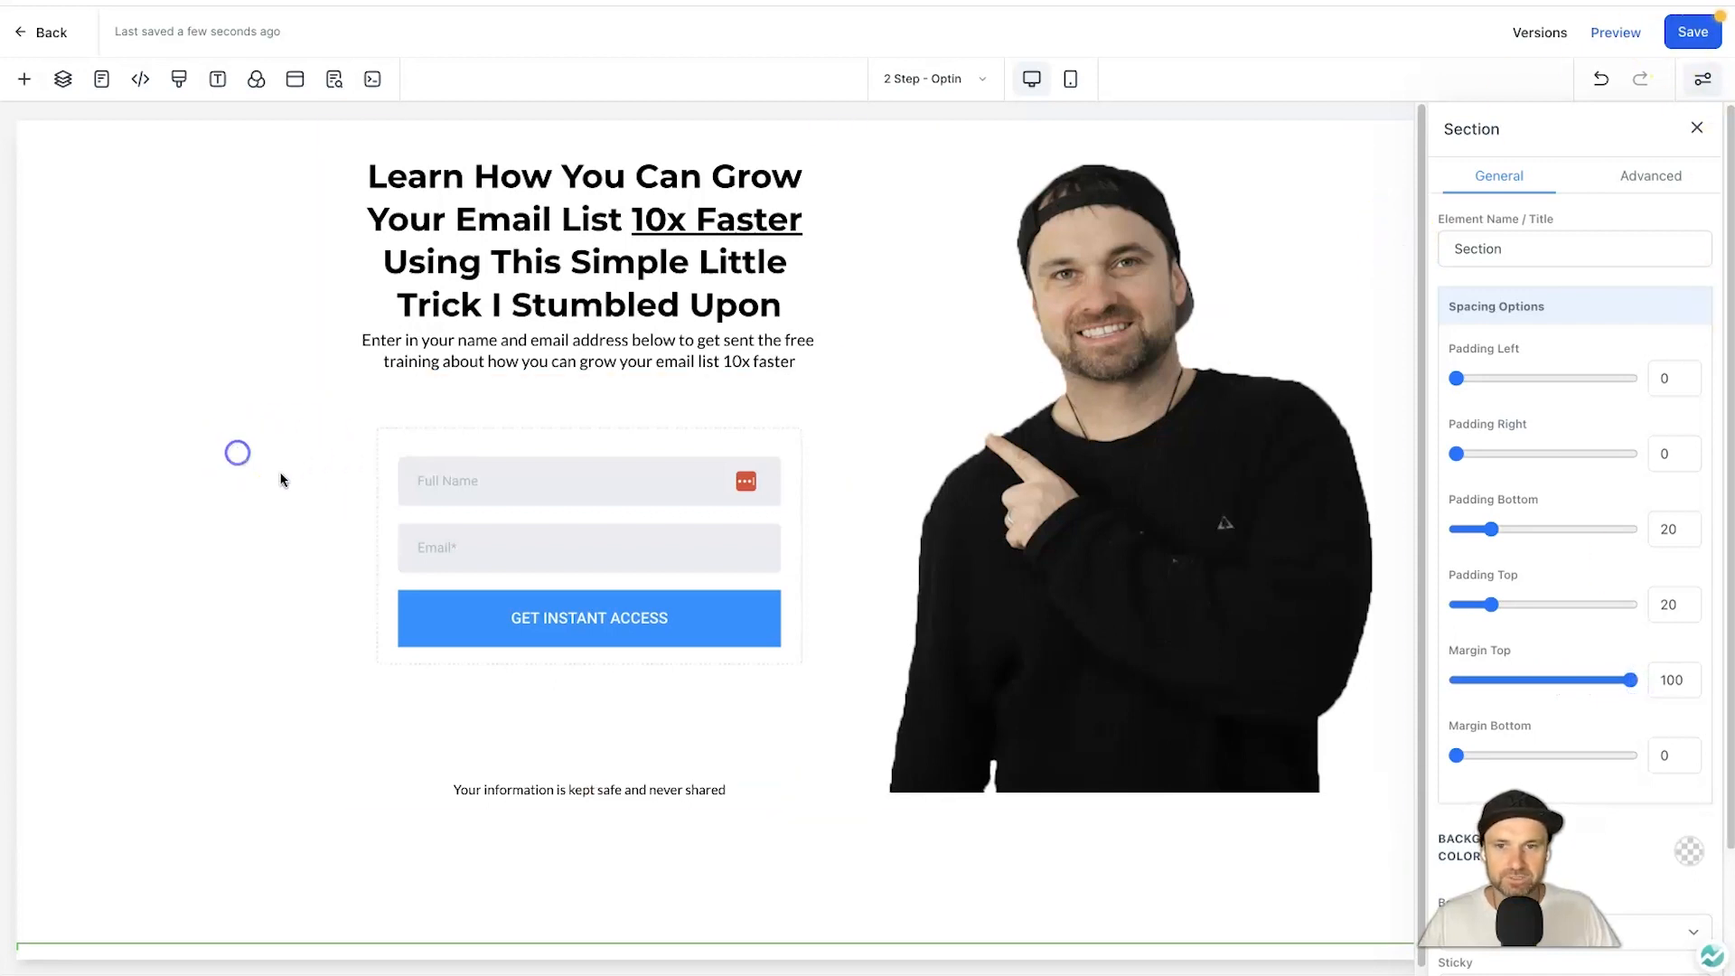
{"action": "left_click", "coordinate": [1694, 33]}
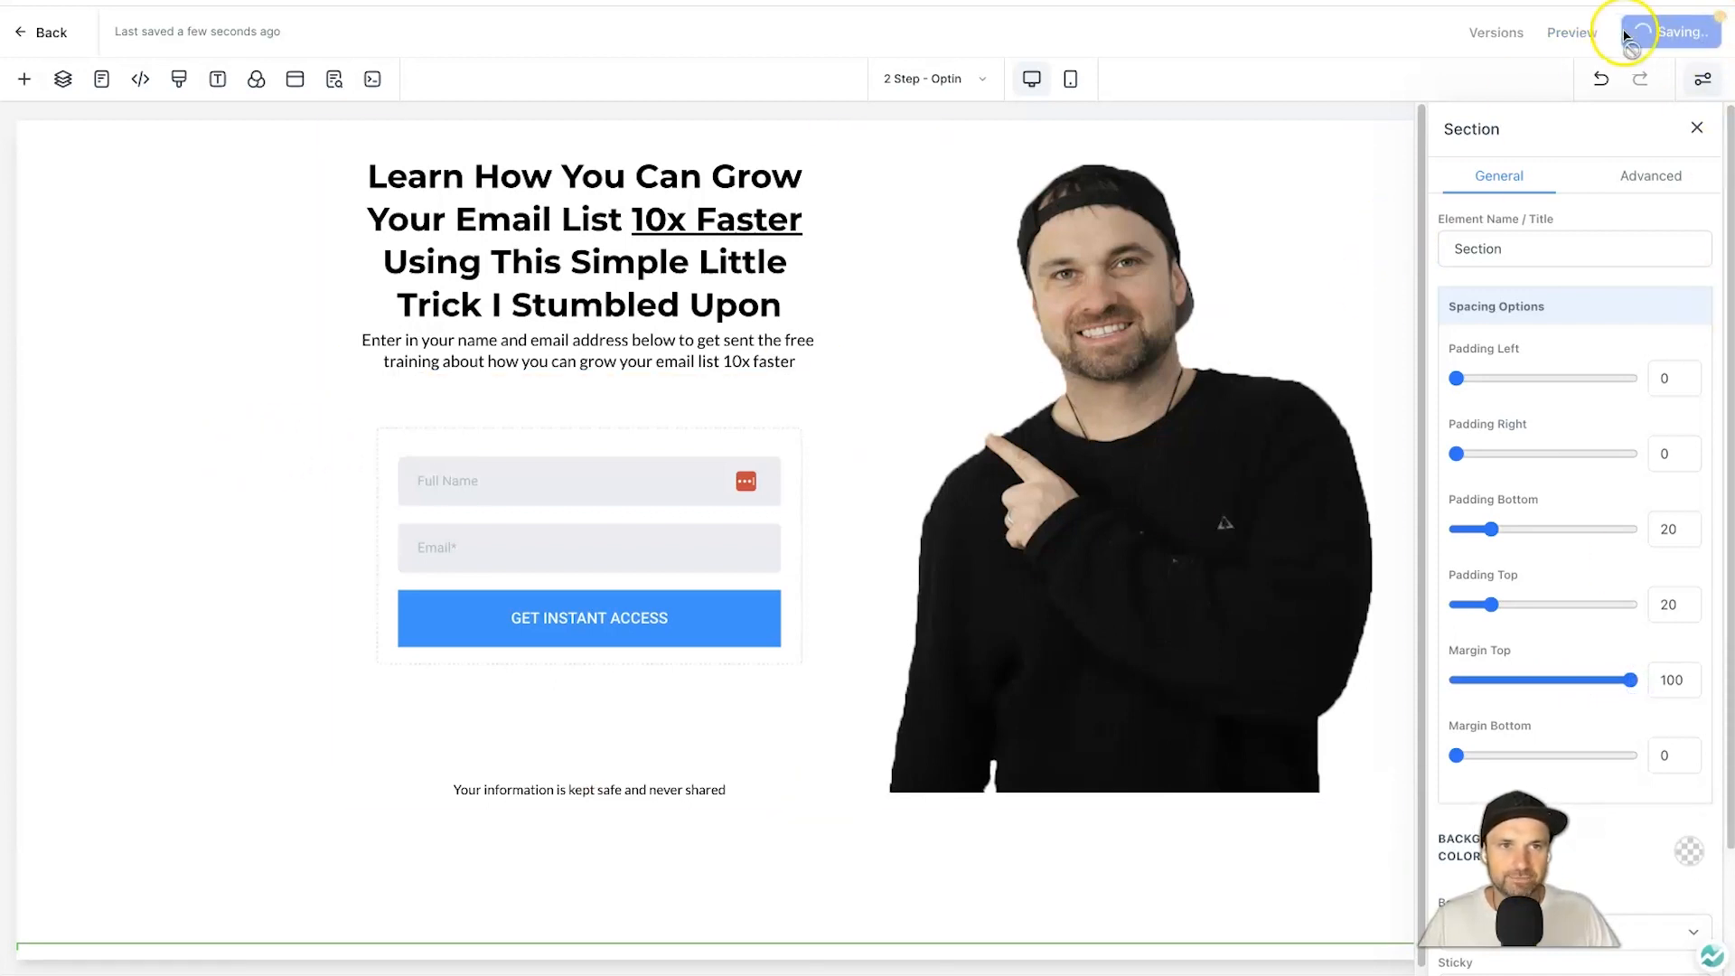
{"action": "left_click", "coordinate": [1576, 33]}
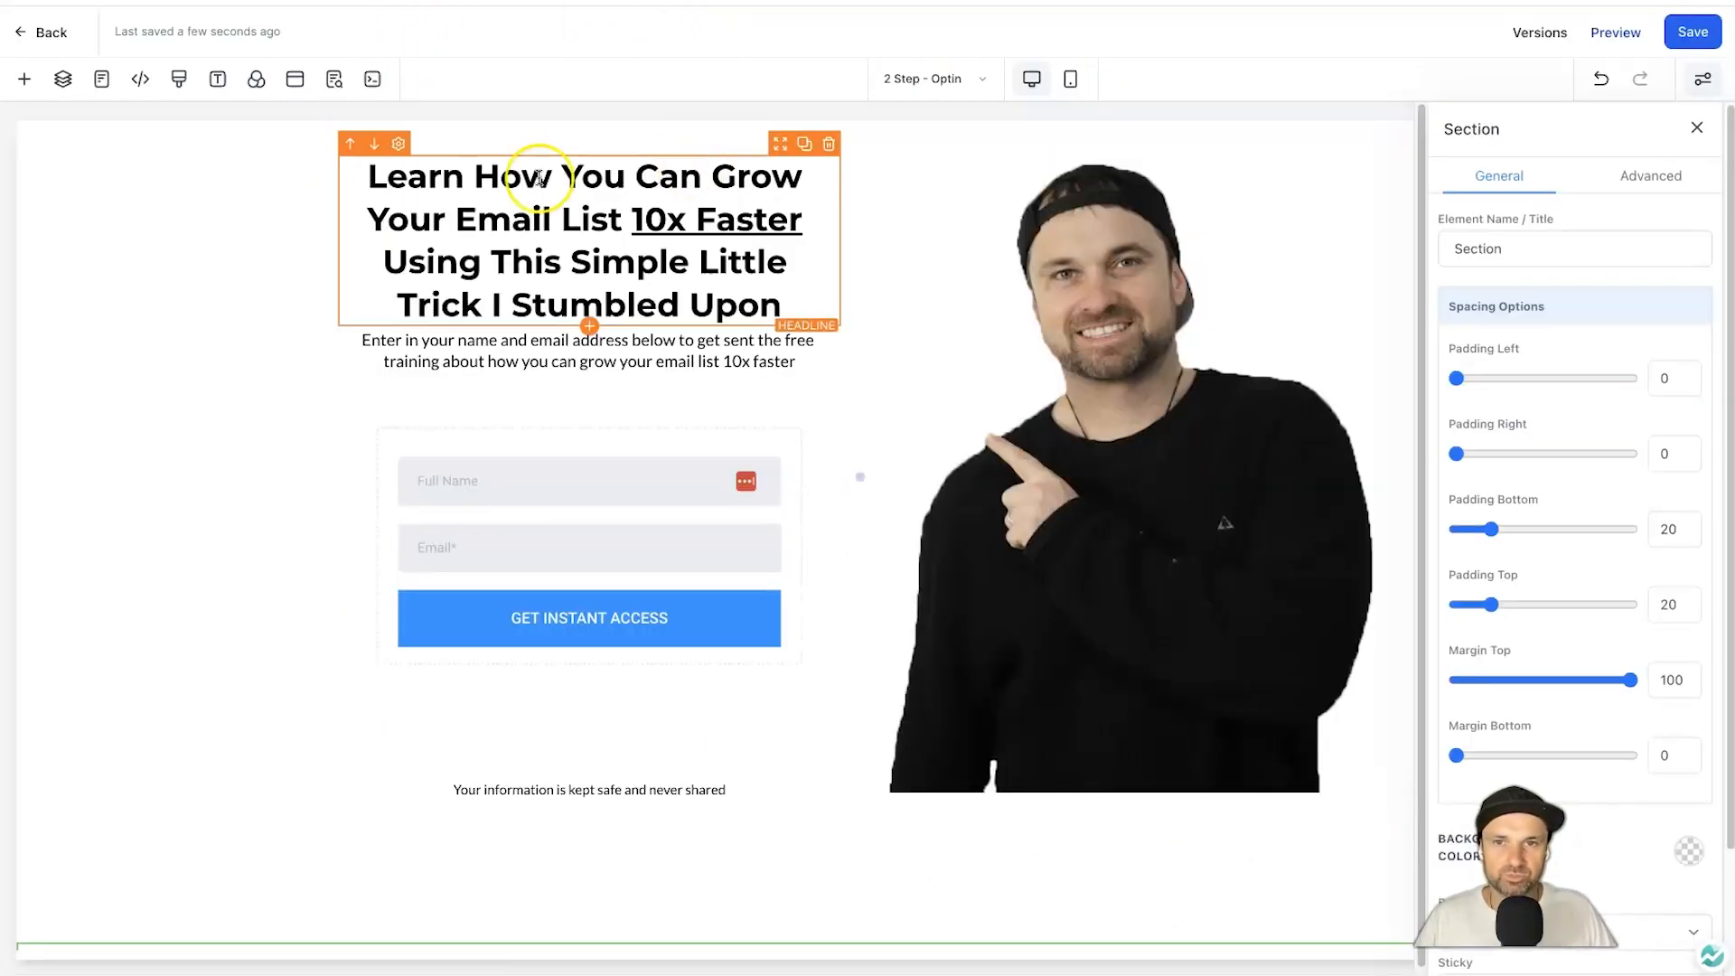
Adjust the main content section's top margin to 35 and save.
{"action": "left_click", "coordinate": [426, 122]}
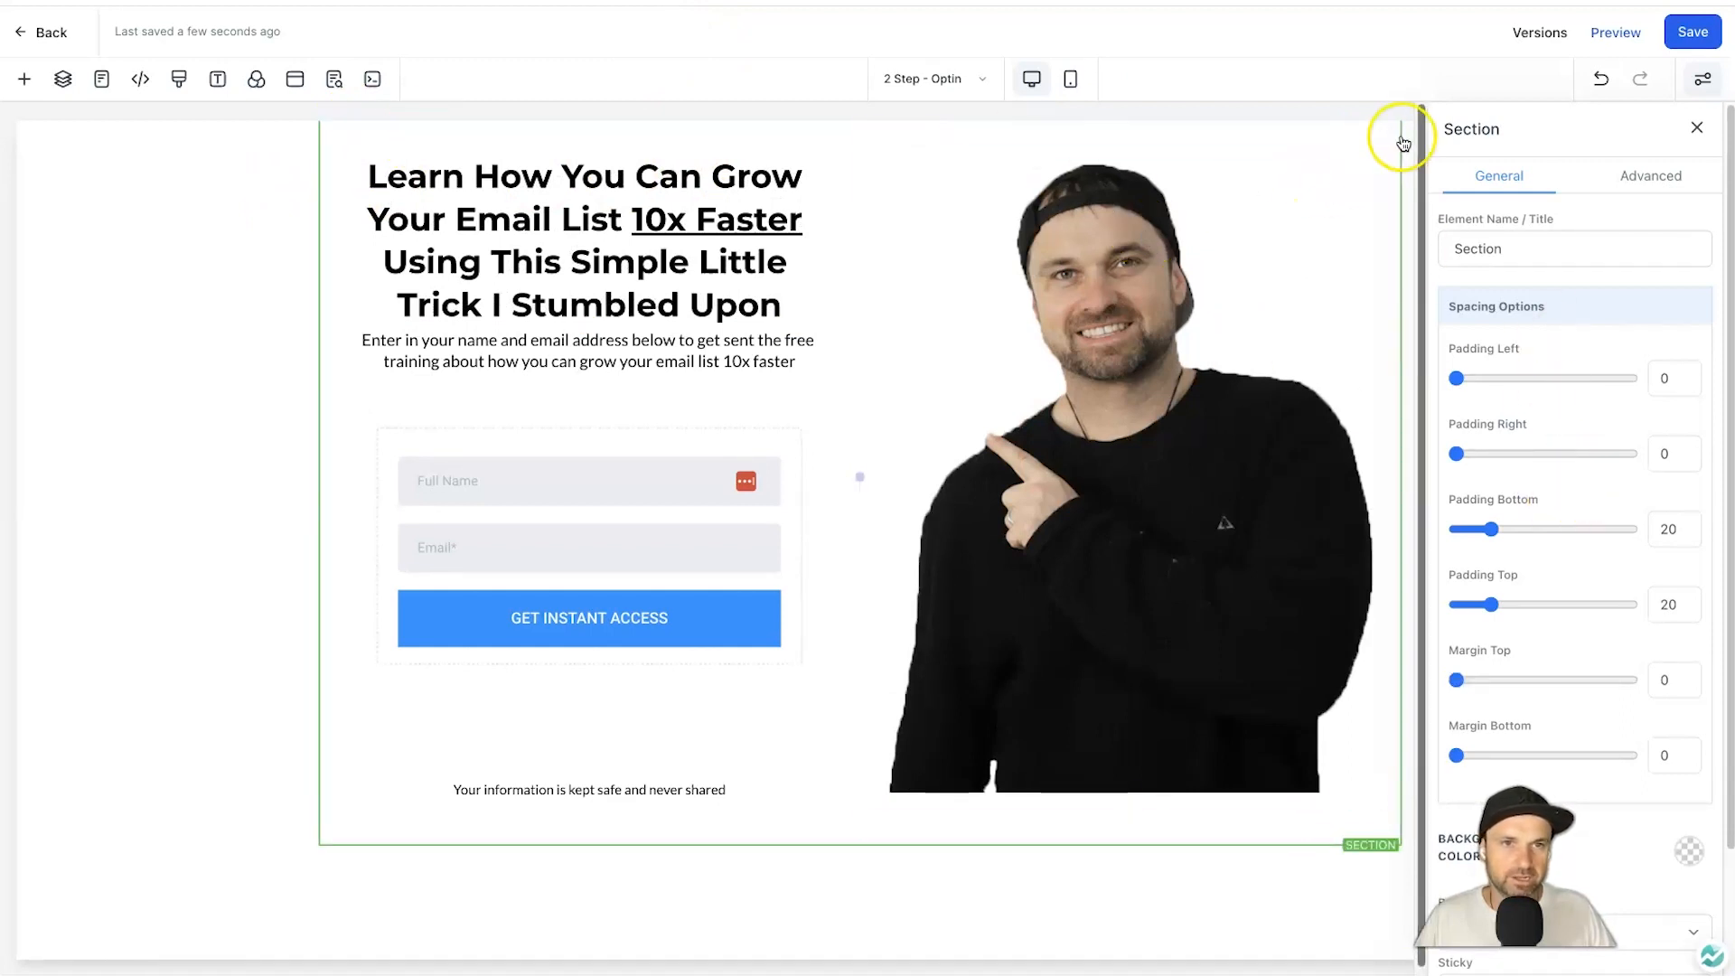
{"action": "left_click_drag", "start_coordinate": [1456, 680], "coordinate": [1517, 674]}
{"action": "left_click", "coordinate": [1708, 36]}
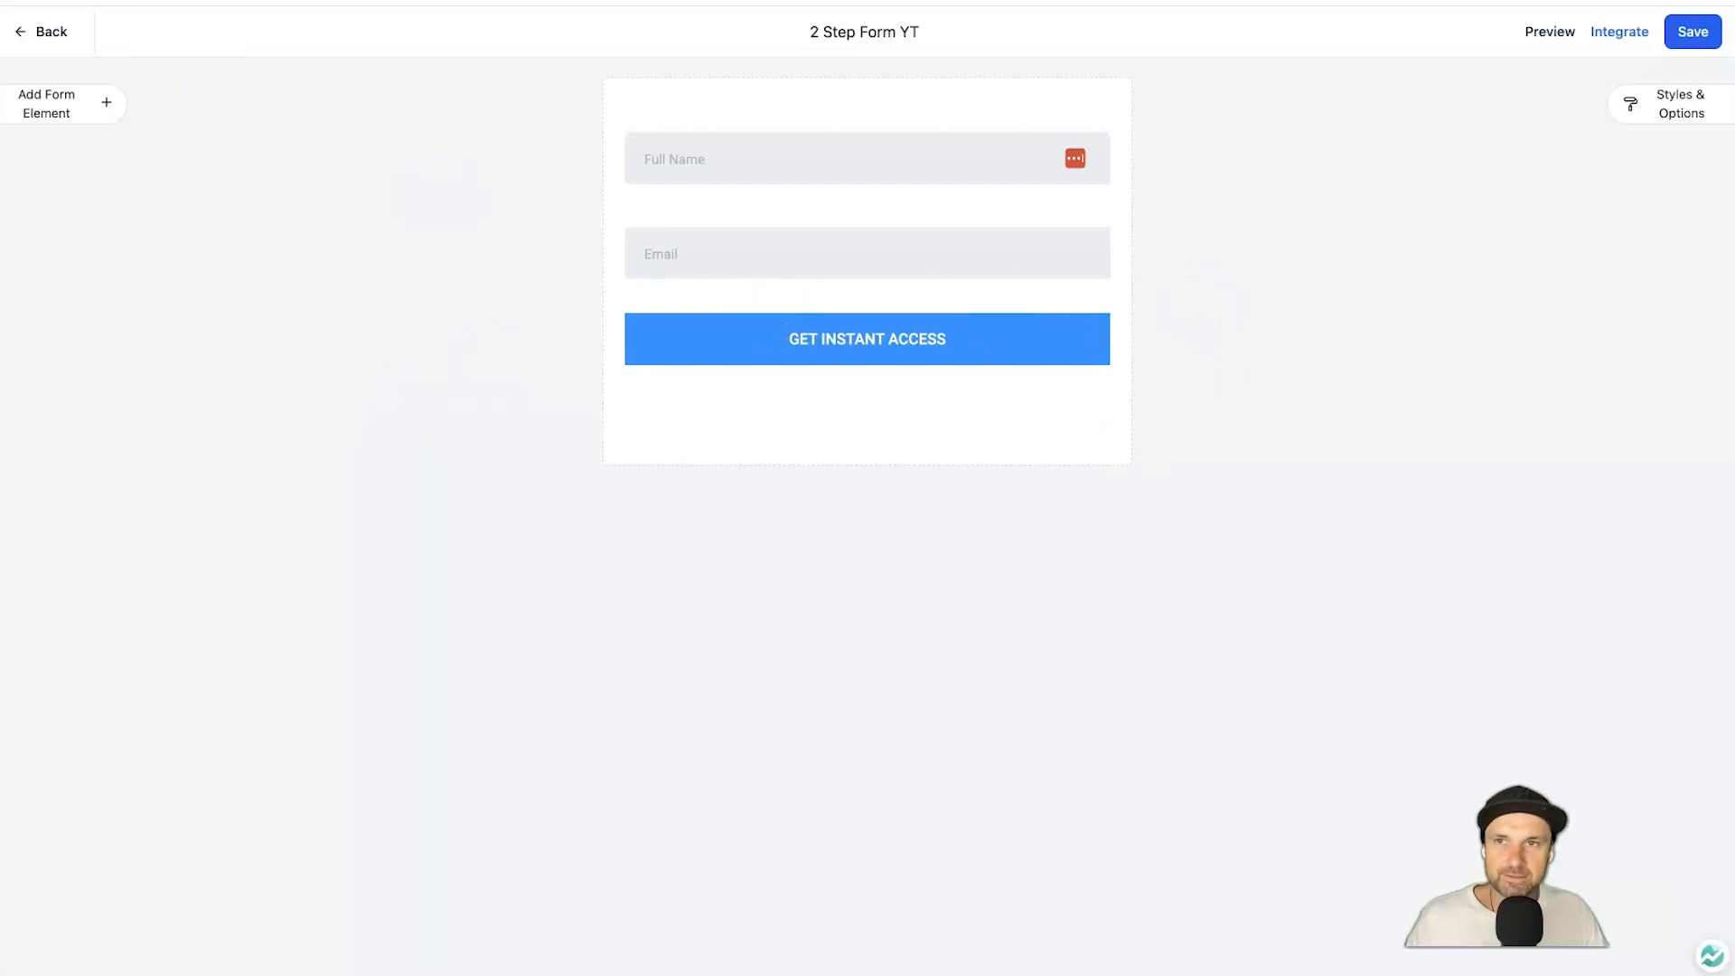
Paste the margin and padding CSS from TextEdit into the form's Custom CSS box and save.
{"action": "left_click", "coordinate": [1667, 106]}
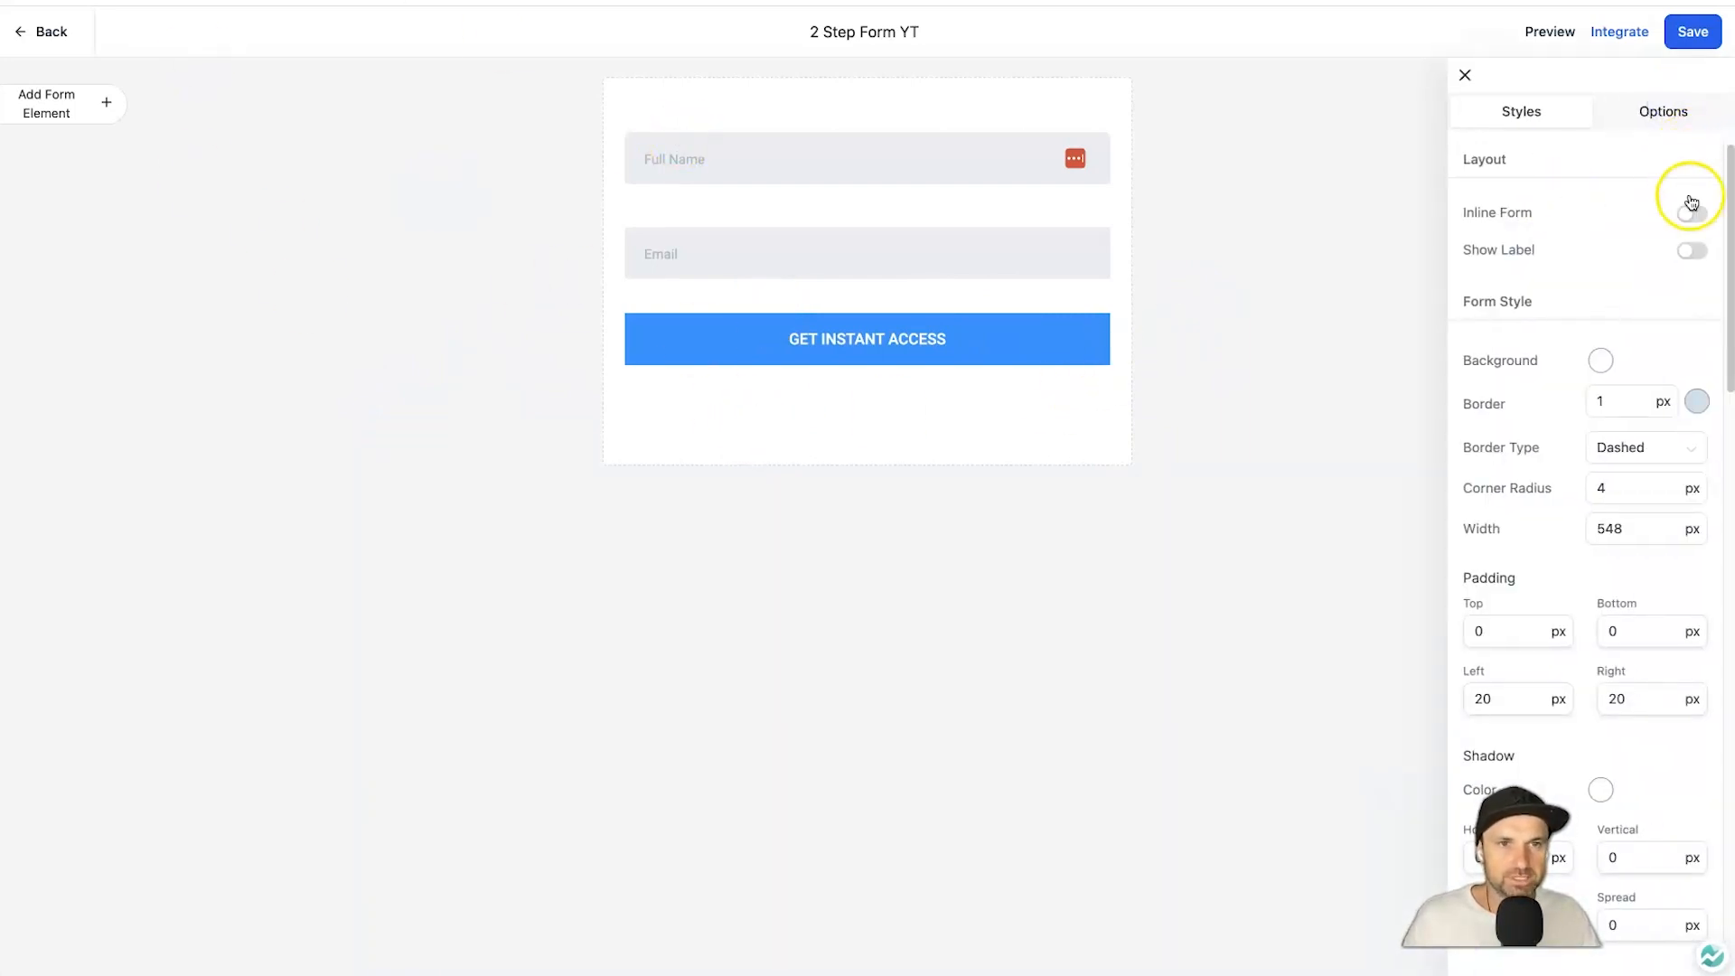
{"action": "scroll", "coordinate": [1607, 283], "scroll_direction": "down", "scroll_amount": 10}
{"action": "scroll", "coordinate": [1606, 346], "scroll_direction": "down", "scroll_amount": 10}
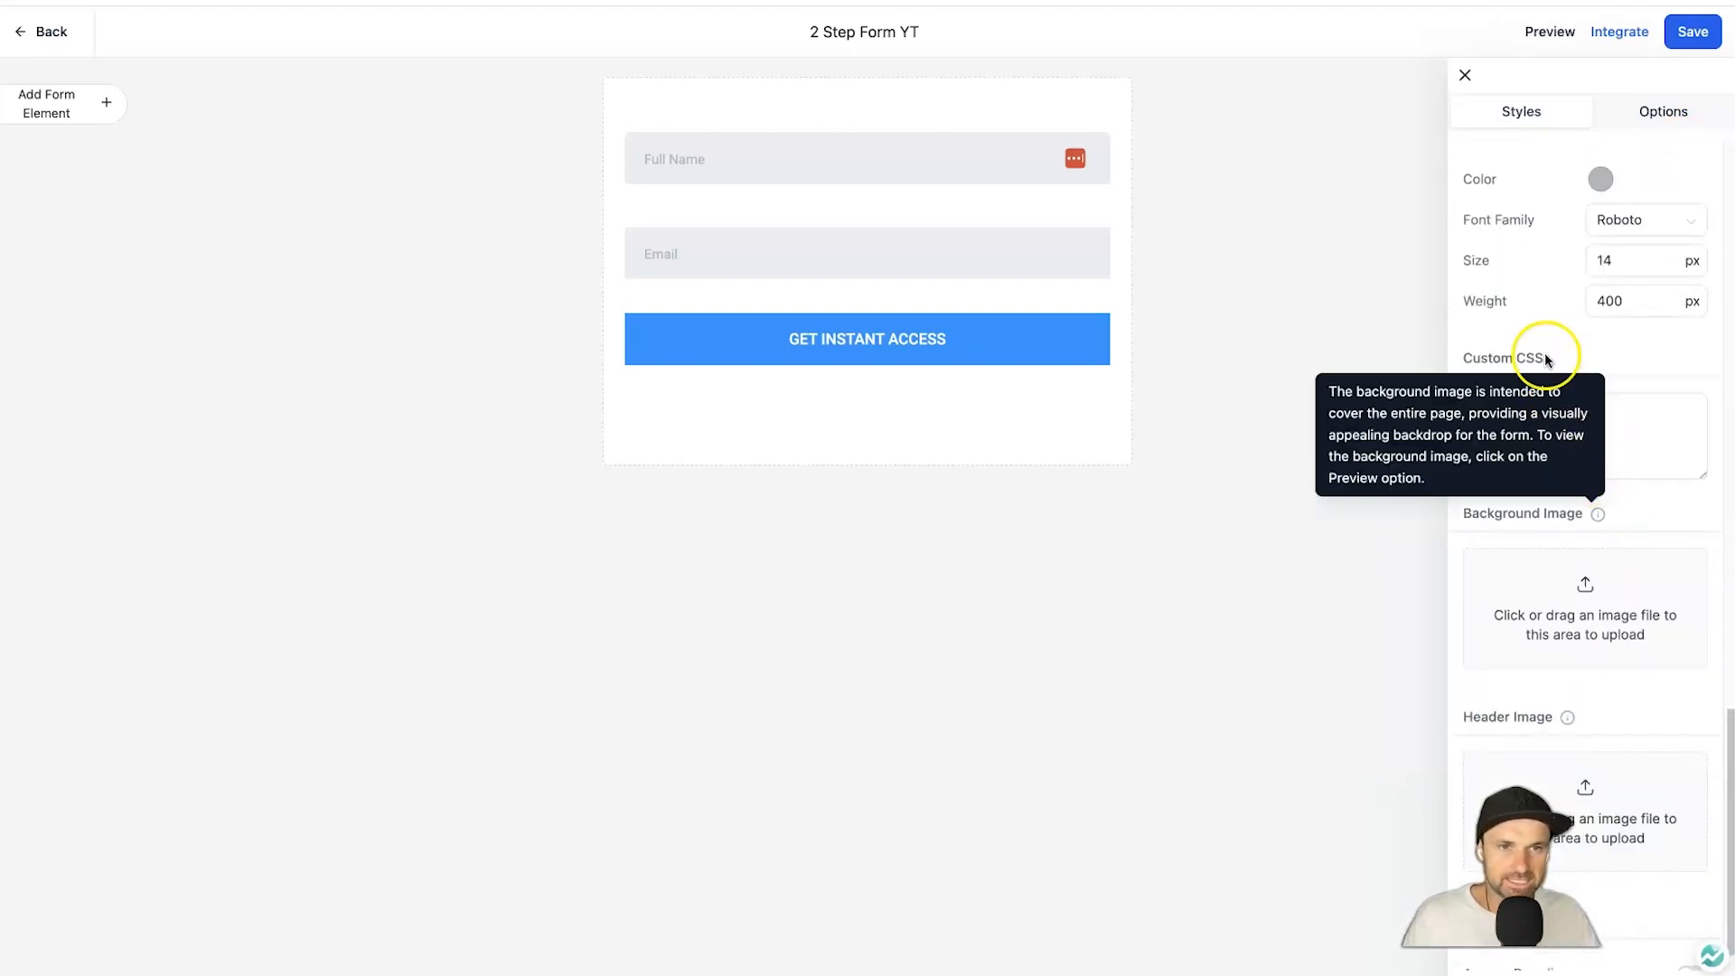
{"action": "left_click", "coordinate": [1545, 414]}
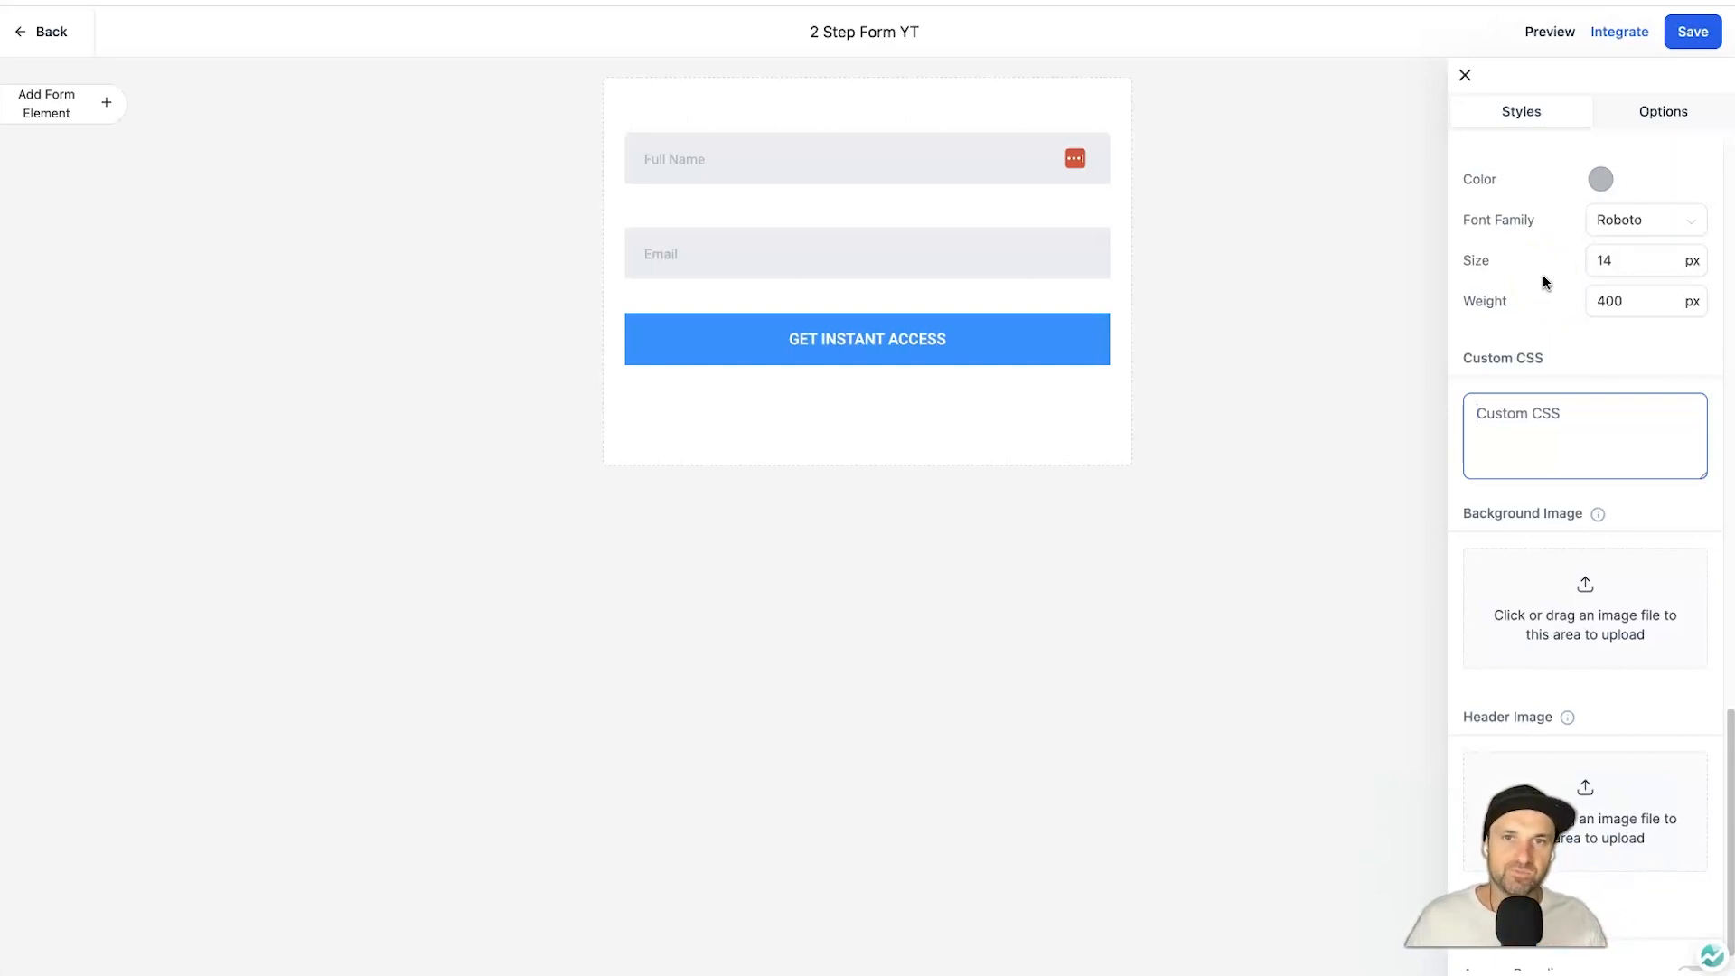
{"action": "left_click", "coordinate": [1475, 631]}
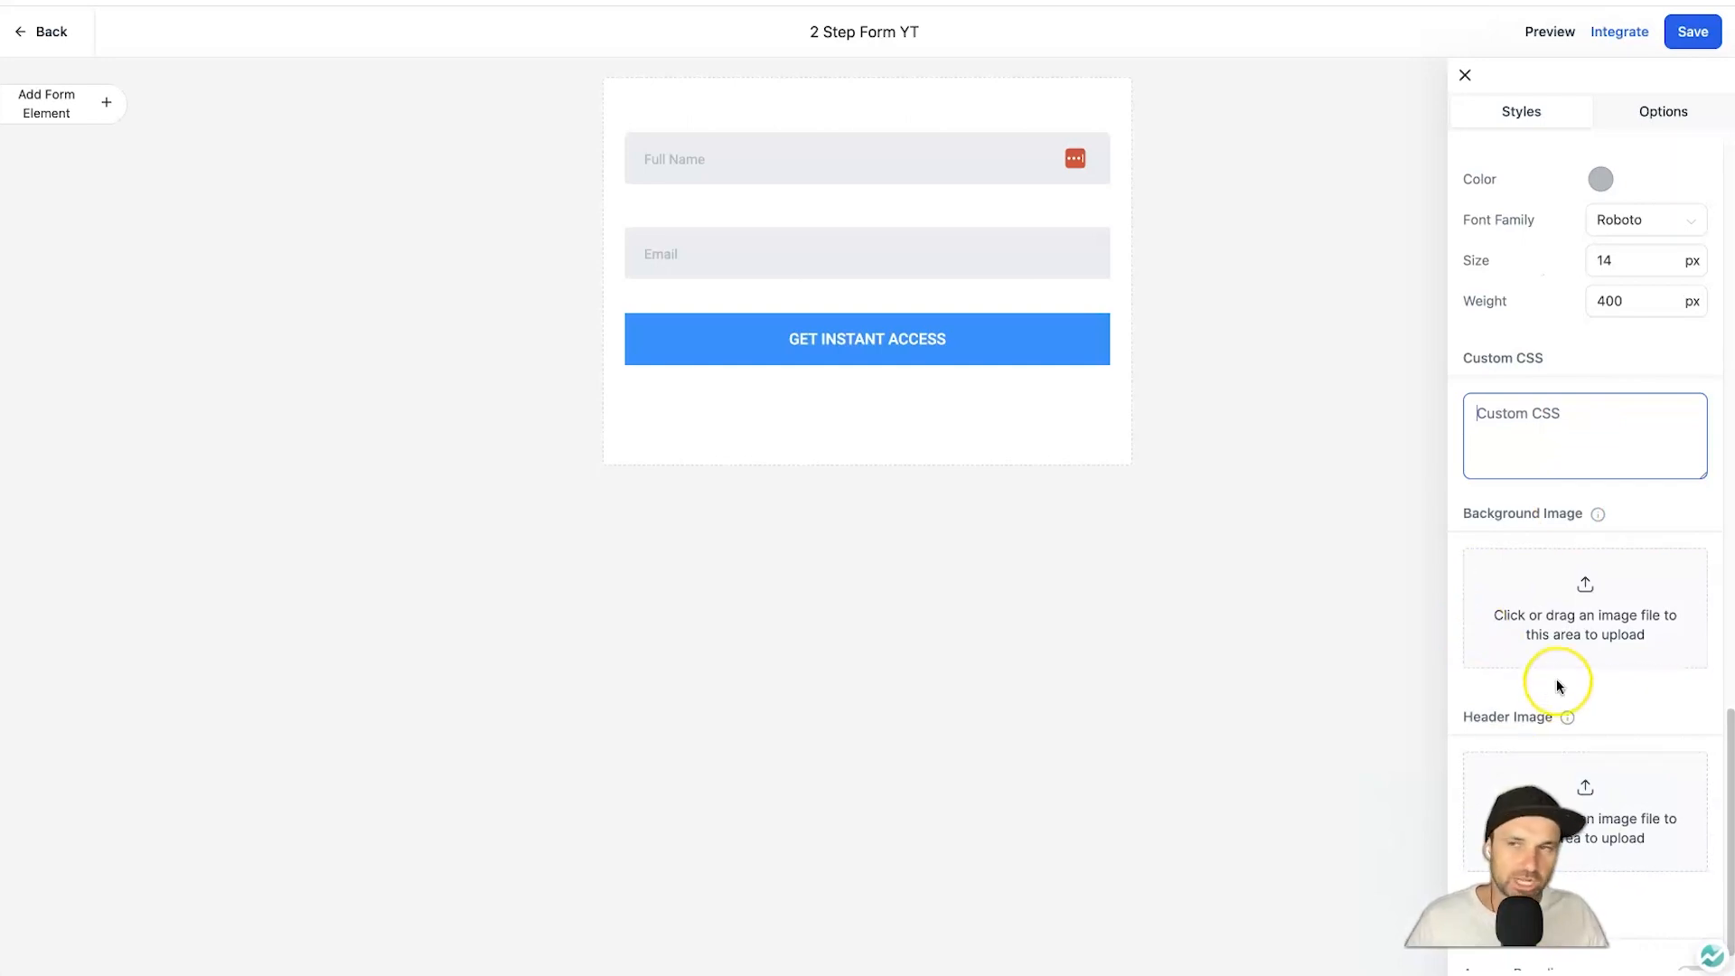
{"action": "mouse_move", "coordinate": [1542, 965]}
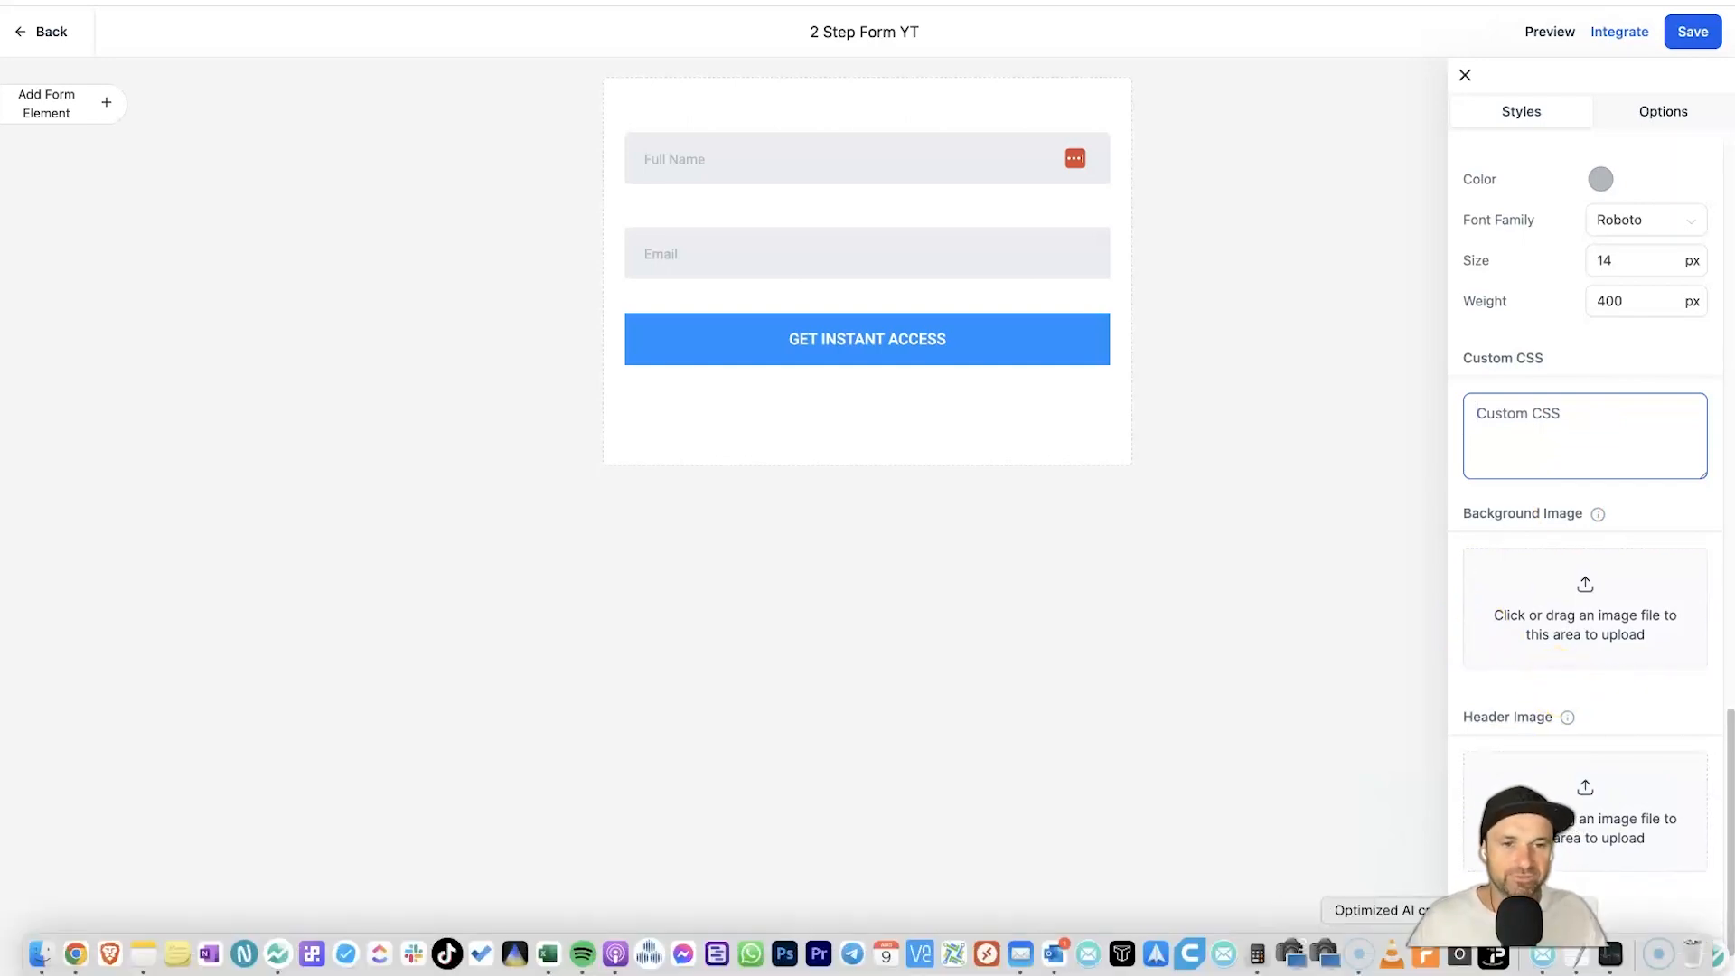
{"action": "left_click", "coordinate": [1583, 963]}
{"action": "left_click_drag", "start_coordinate": [759, 782], "coordinate": [530, 531]}
{"action": "key", "text": "super+c"}
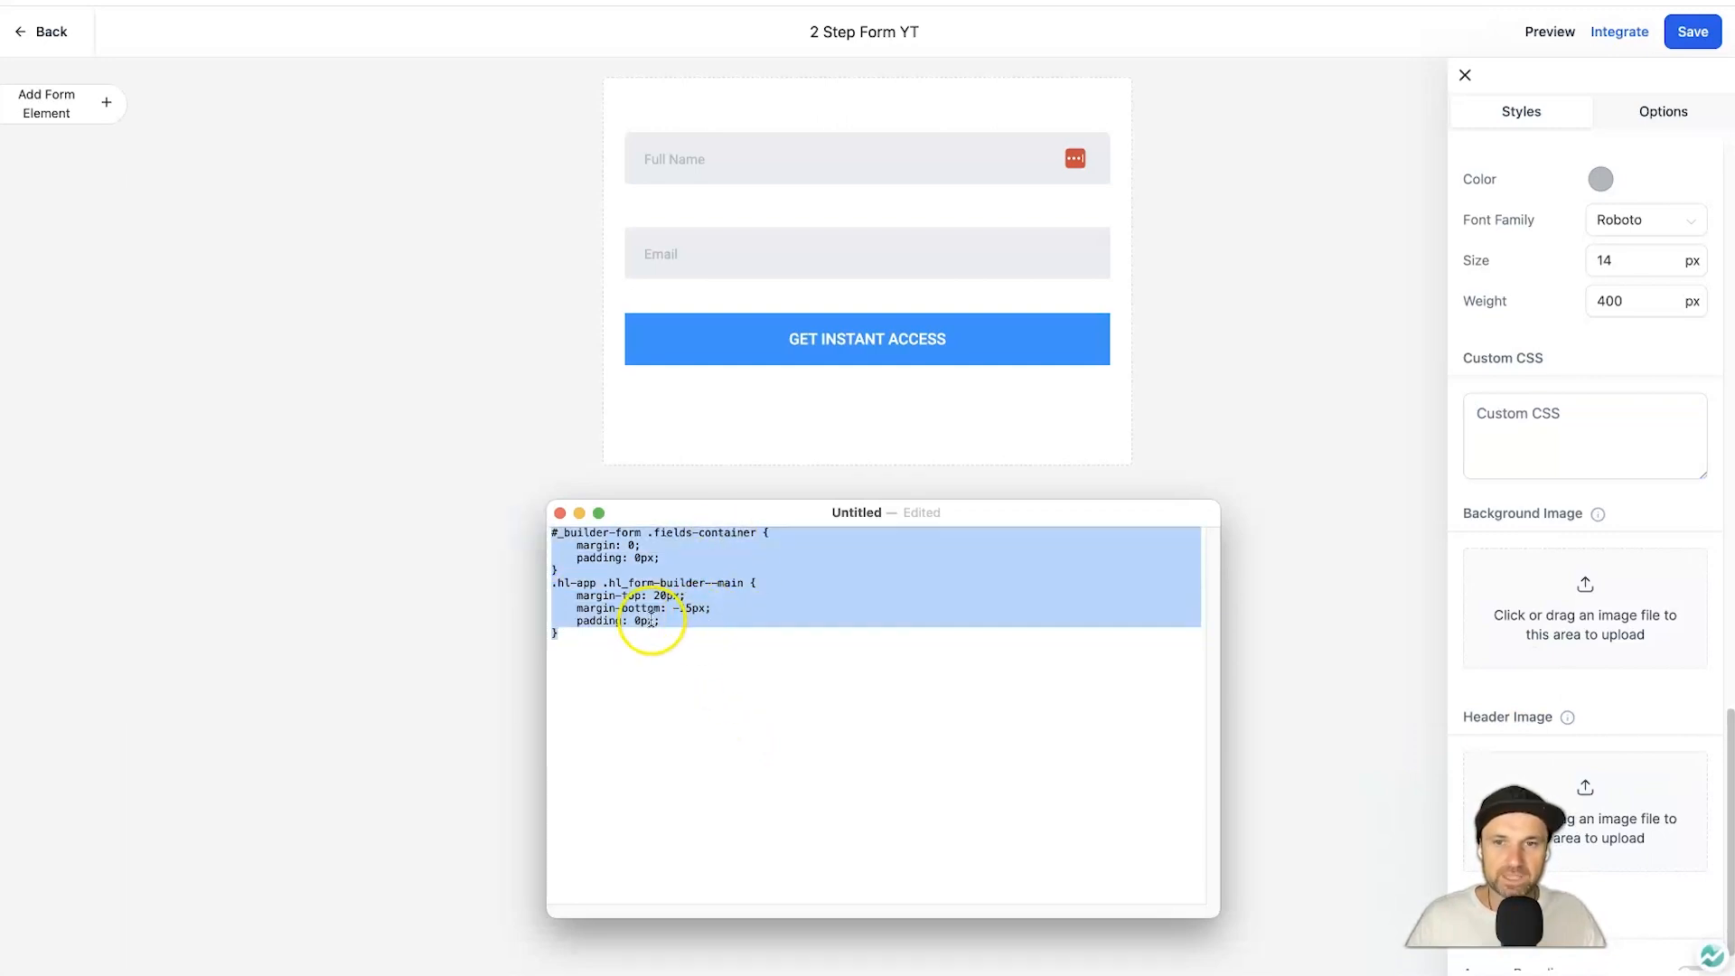
{"action": "left_click", "coordinate": [1560, 449]}
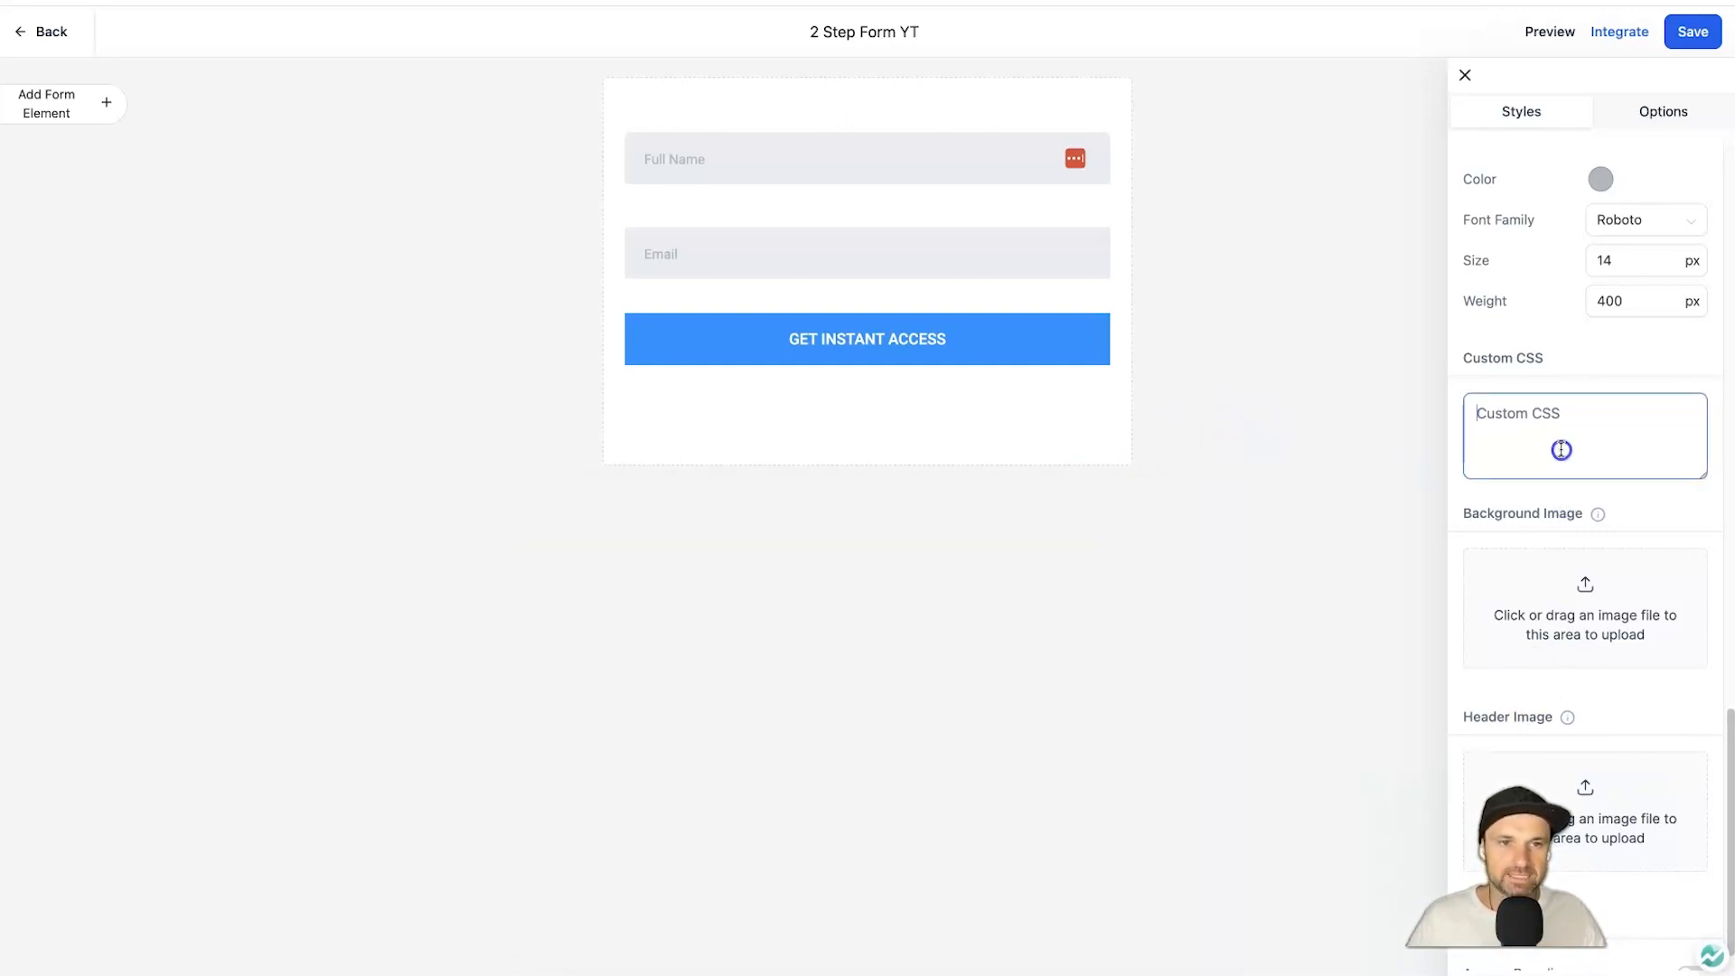
{"action": "key", "text": "super+v"}
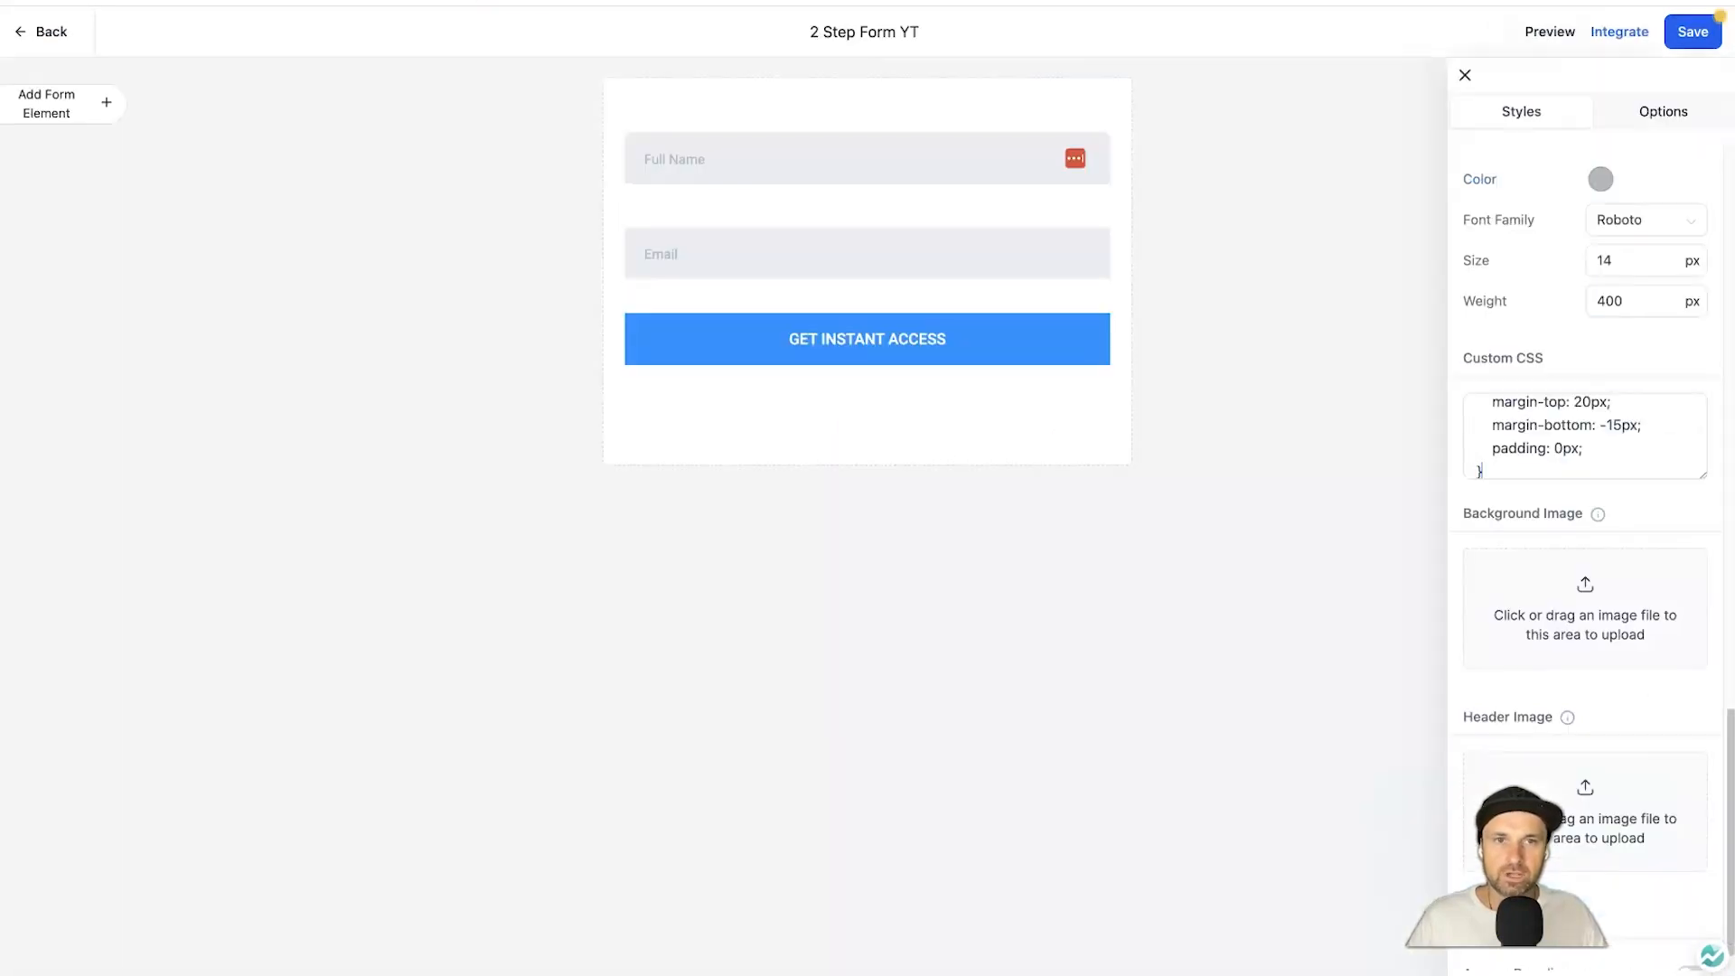
{"action": "left_click", "coordinate": [1682, 31]}
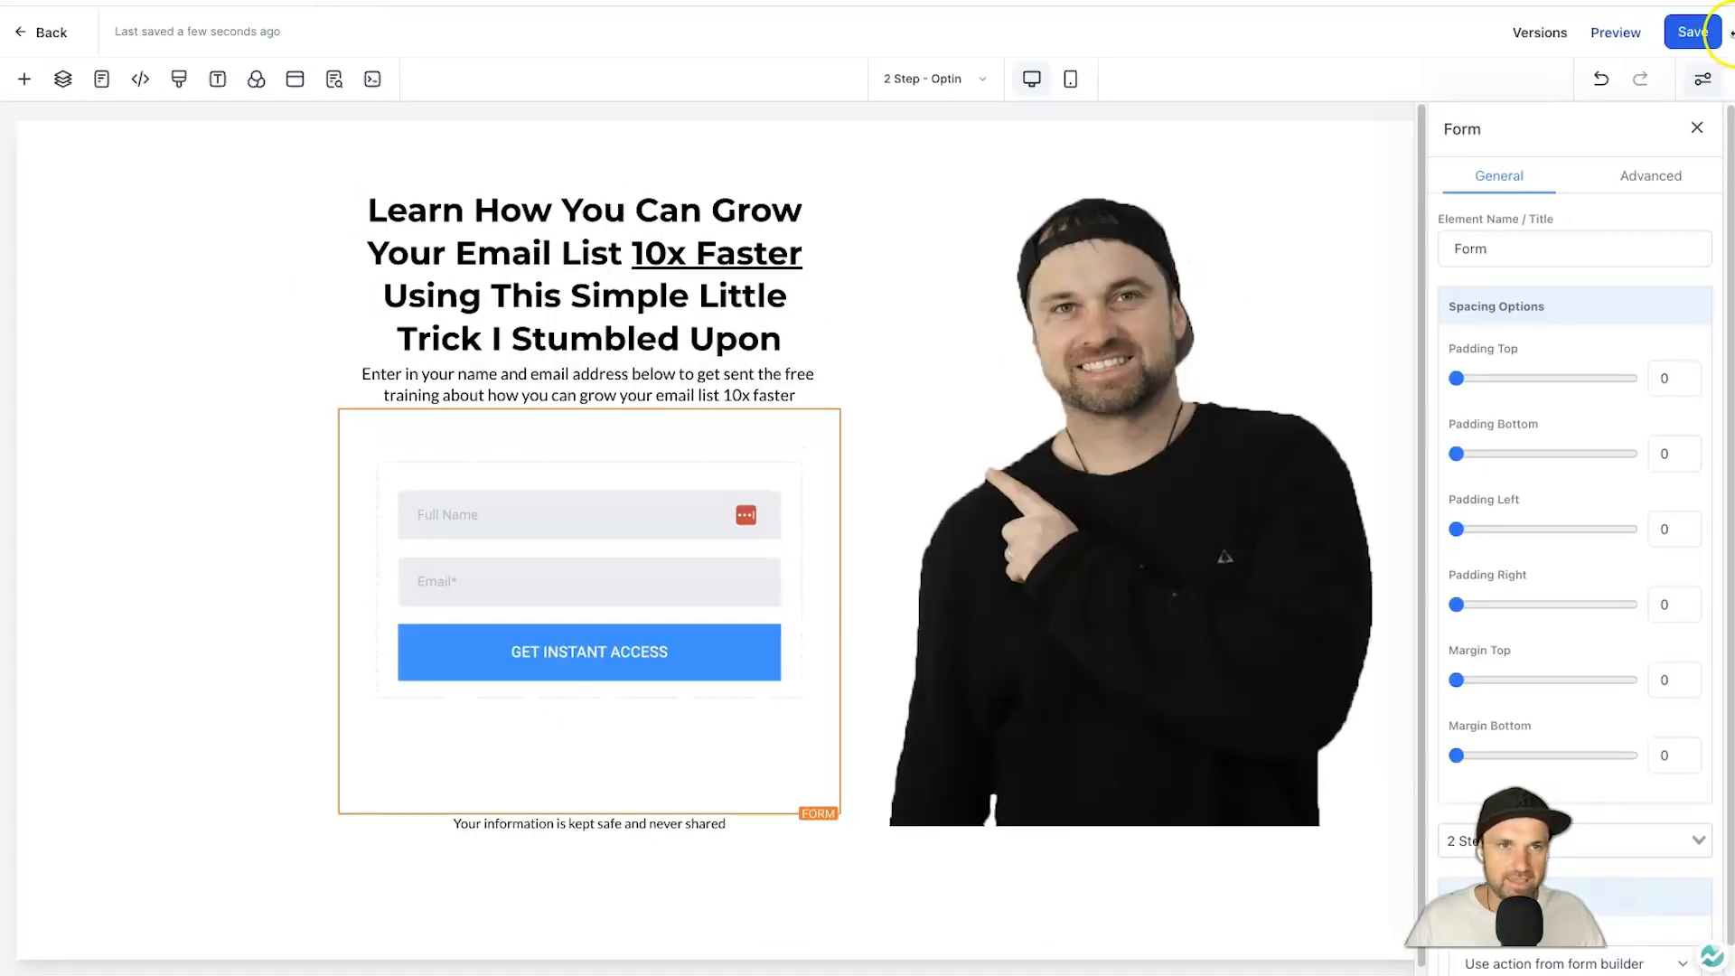
Preview the live opt-in page to check how the restyled form looks.
{"action": "left_click", "coordinate": [1615, 32]}
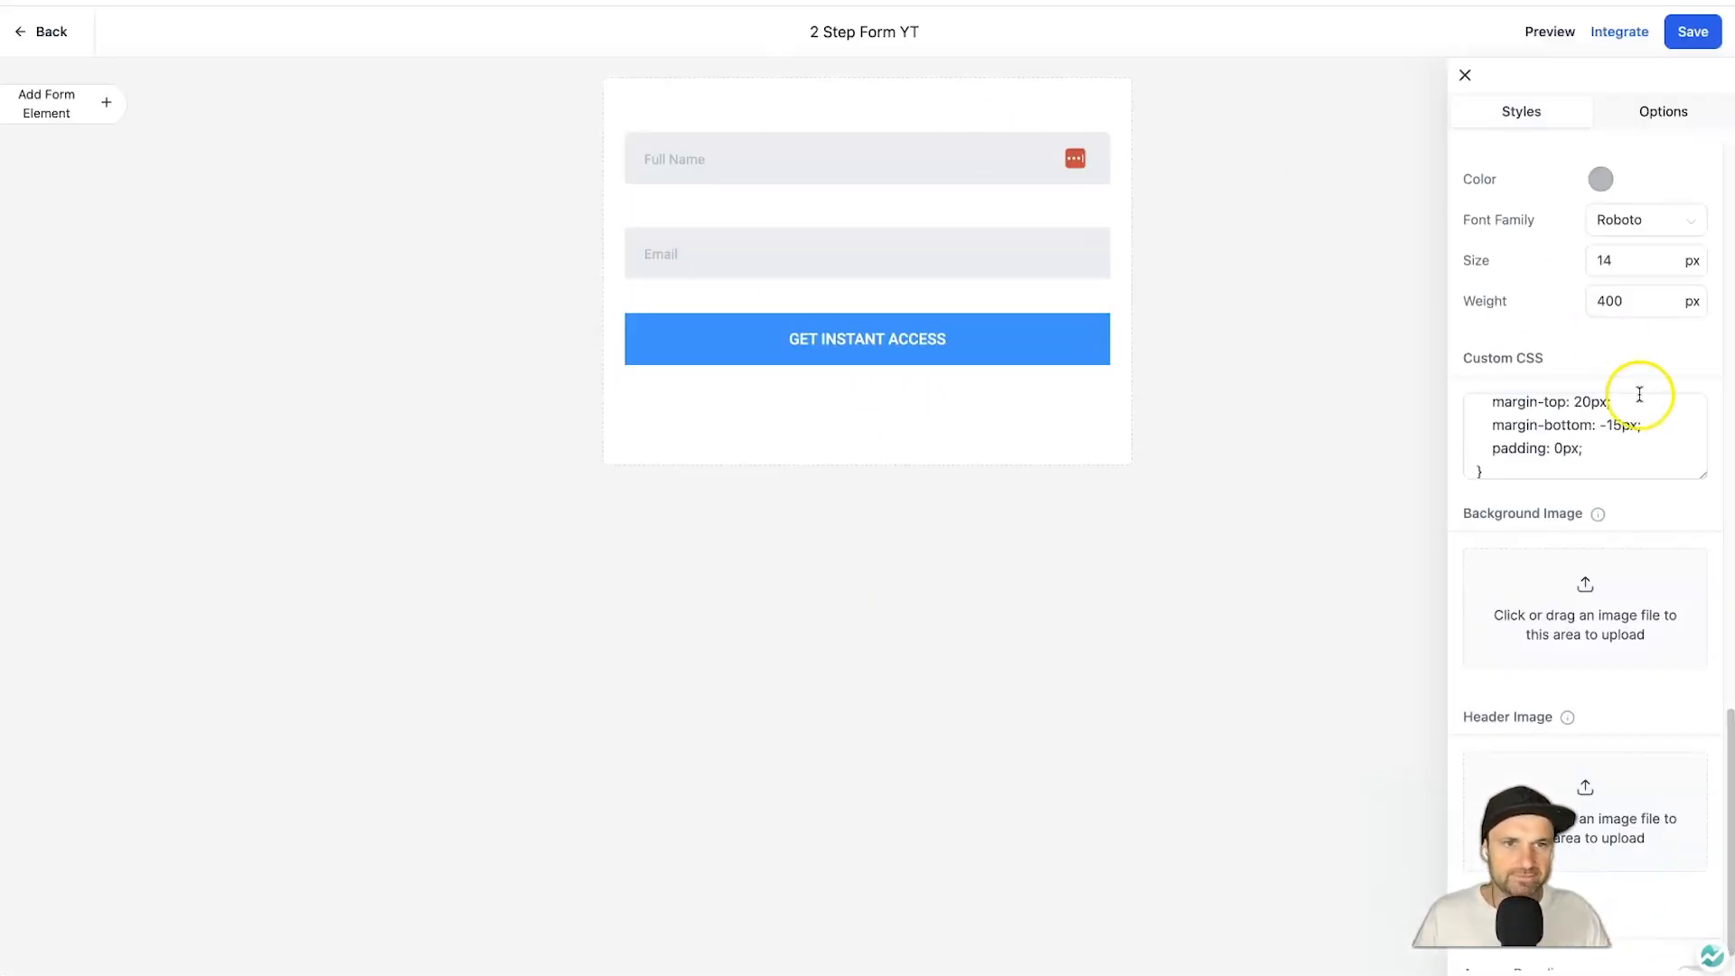
{"action": "scroll", "coordinate": [1639, 395], "scroll_direction": "up", "scroll_amount": 2}
{"action": "scroll", "coordinate": [1618, 411], "scroll_direction": "down", "scroll_amount": 10}
{"action": "scroll", "coordinate": [1536, 356], "scroll_direction": "up", "scroll_amount": 3}
{"action": "scroll", "coordinate": [1541, 362], "scroll_direction": "up", "scroll_amount": 5}
Change the form's border width from 1 to 0 px and save.
{"action": "left_click", "coordinate": [1646, 404]}
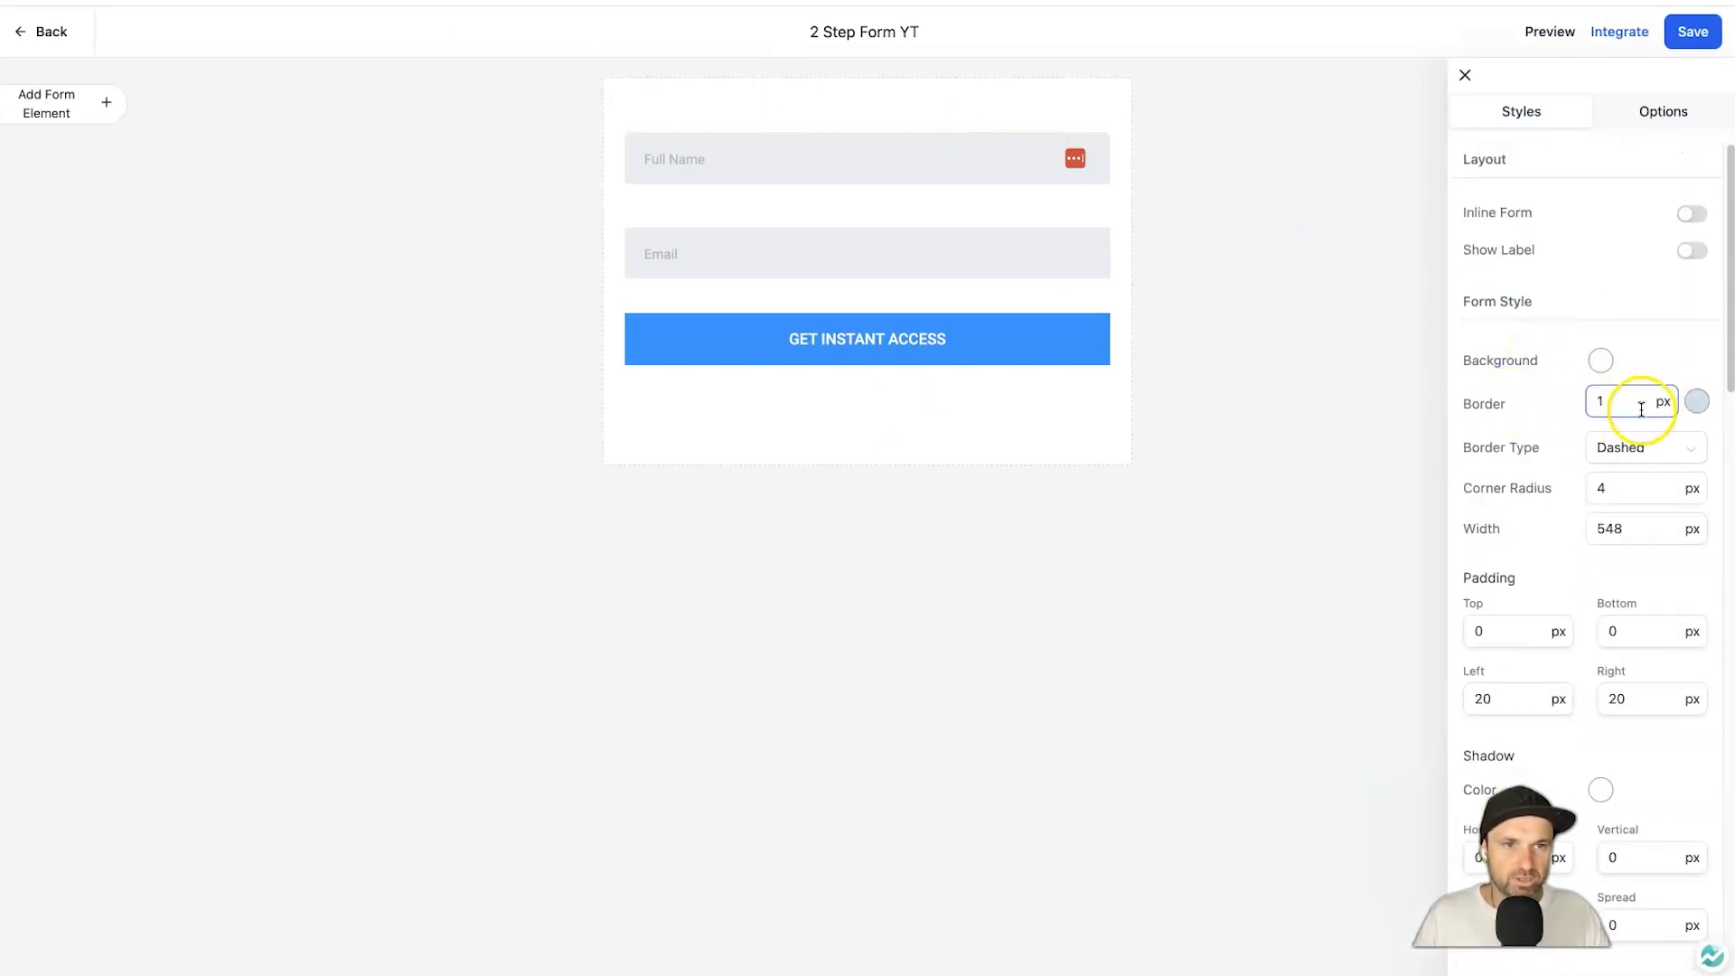
{"action": "key", "text": "BackSpace"}
{"action": "type", "text": "0"}
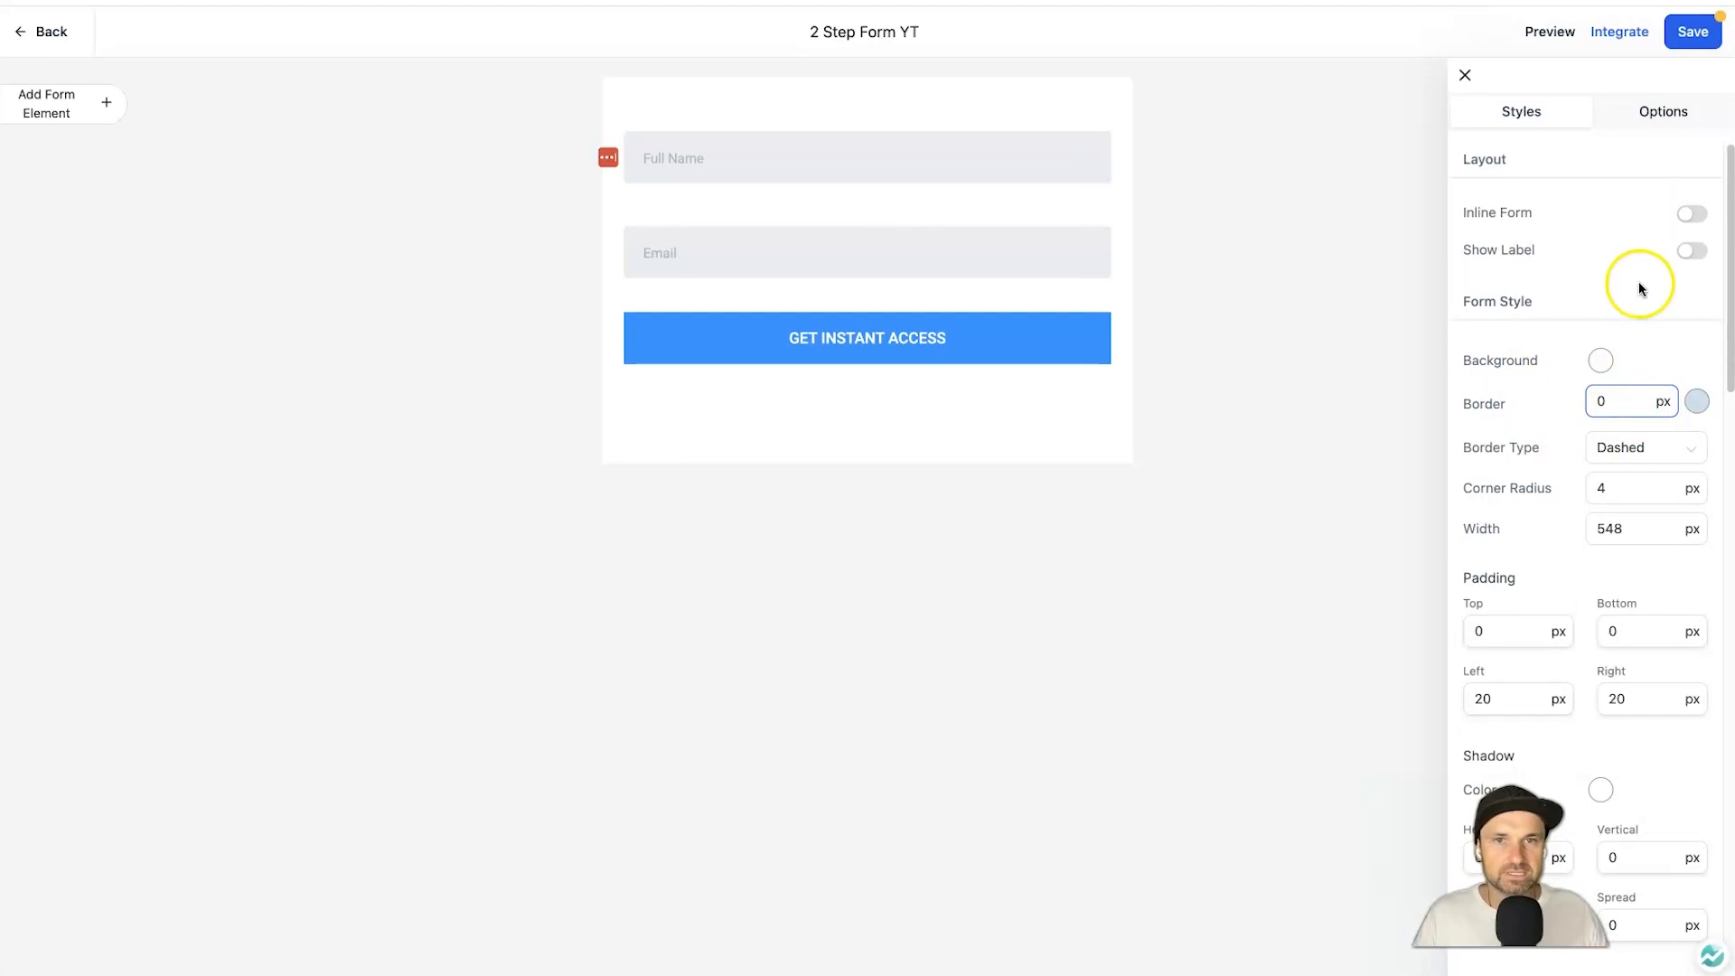
{"action": "left_click", "coordinate": [1693, 31]}
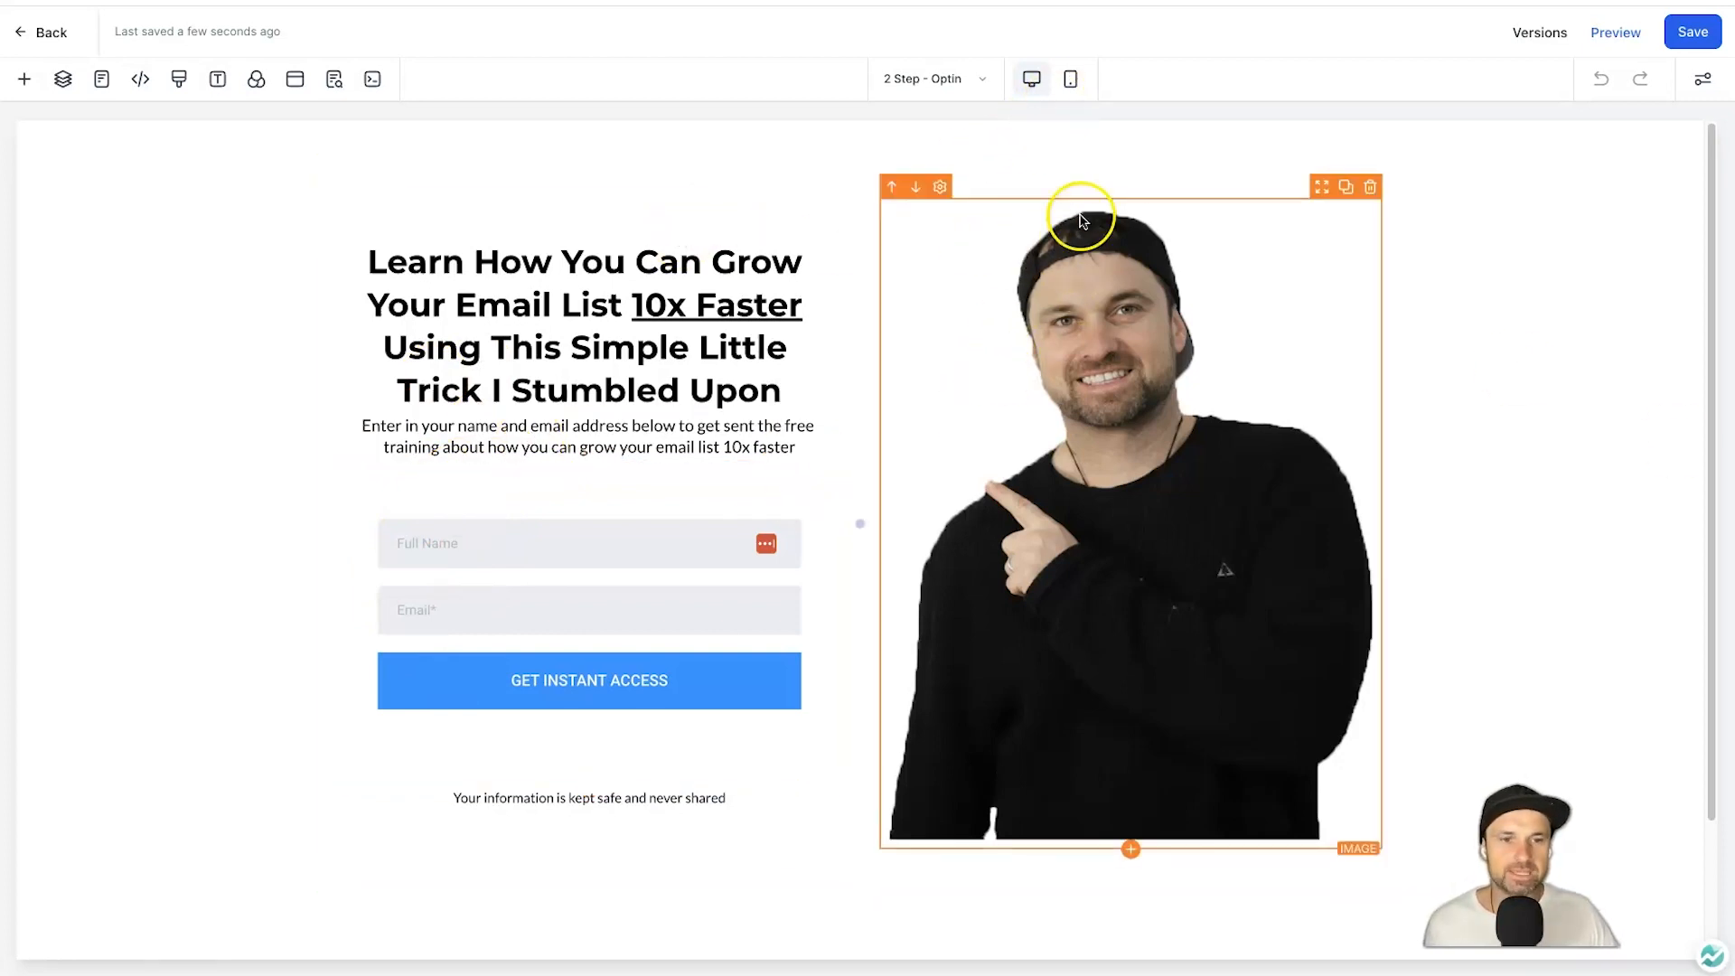
Switch to mobile layout and emulate an iPhone 12 Pro in the live page's DevTools.
{"action": "left_click", "coordinate": [1068, 78]}
{"action": "scroll", "coordinate": [800, 768], "scroll_direction": "down", "scroll_amount": 6}
{"action": "scroll", "coordinate": [800, 768], "scroll_direction": "up", "scroll_amount": 6}
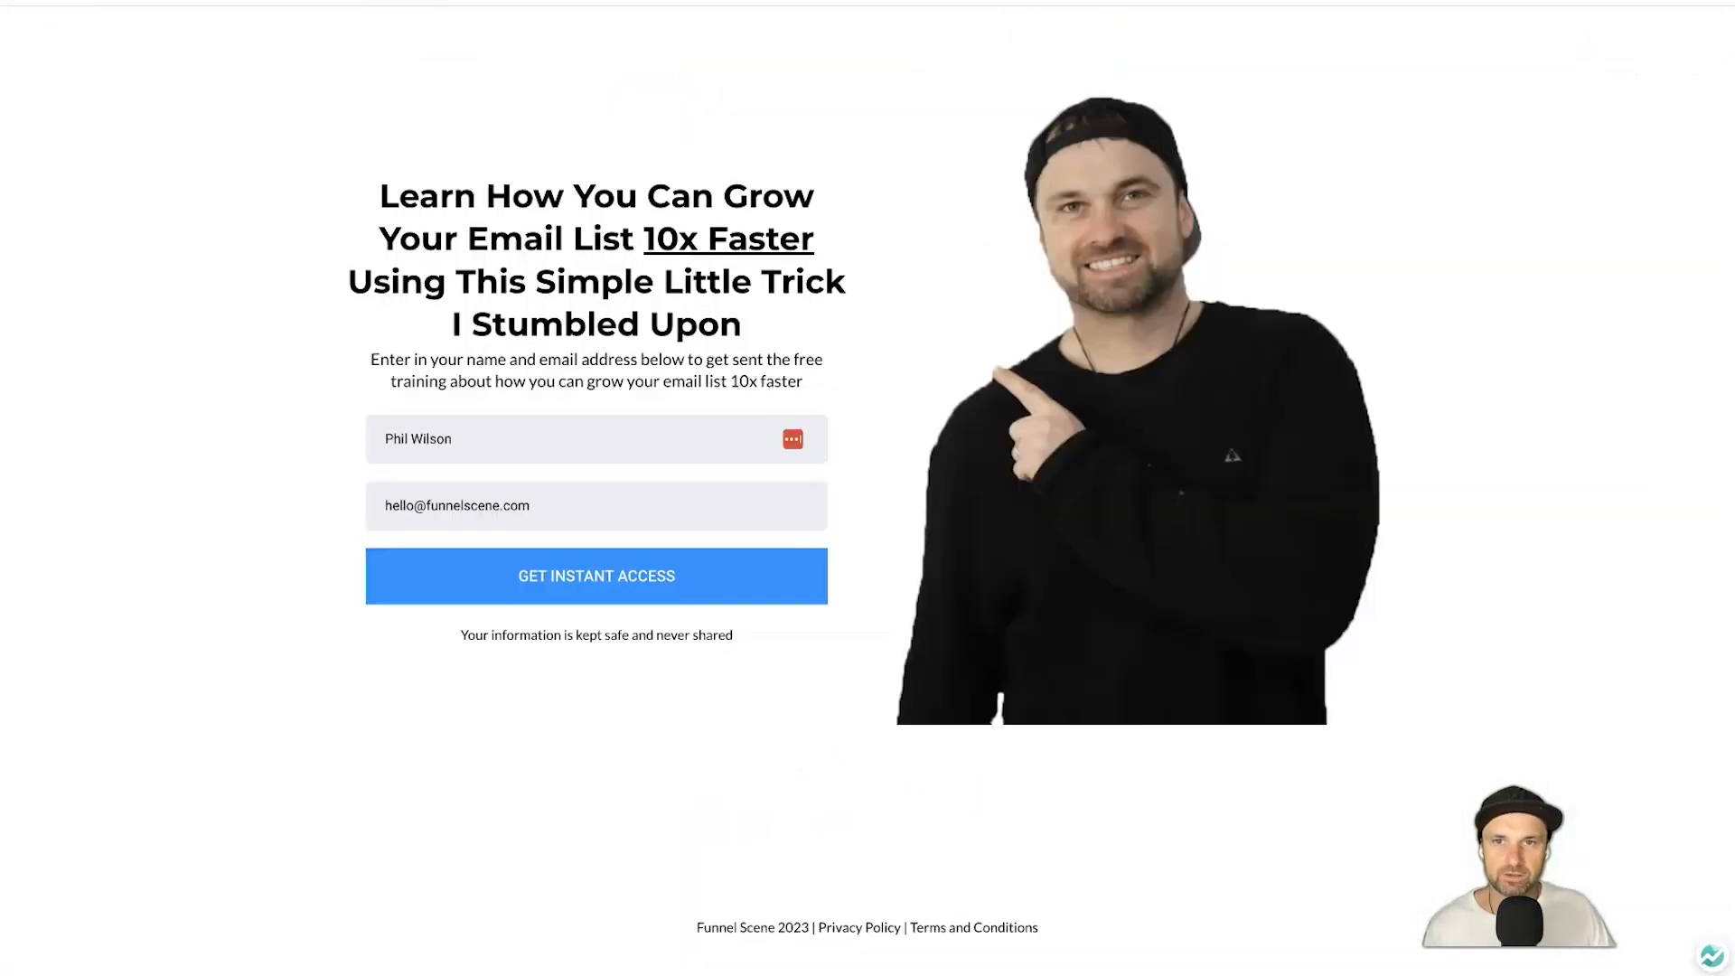
{"action": "right_click", "coordinate": [143, 220]}
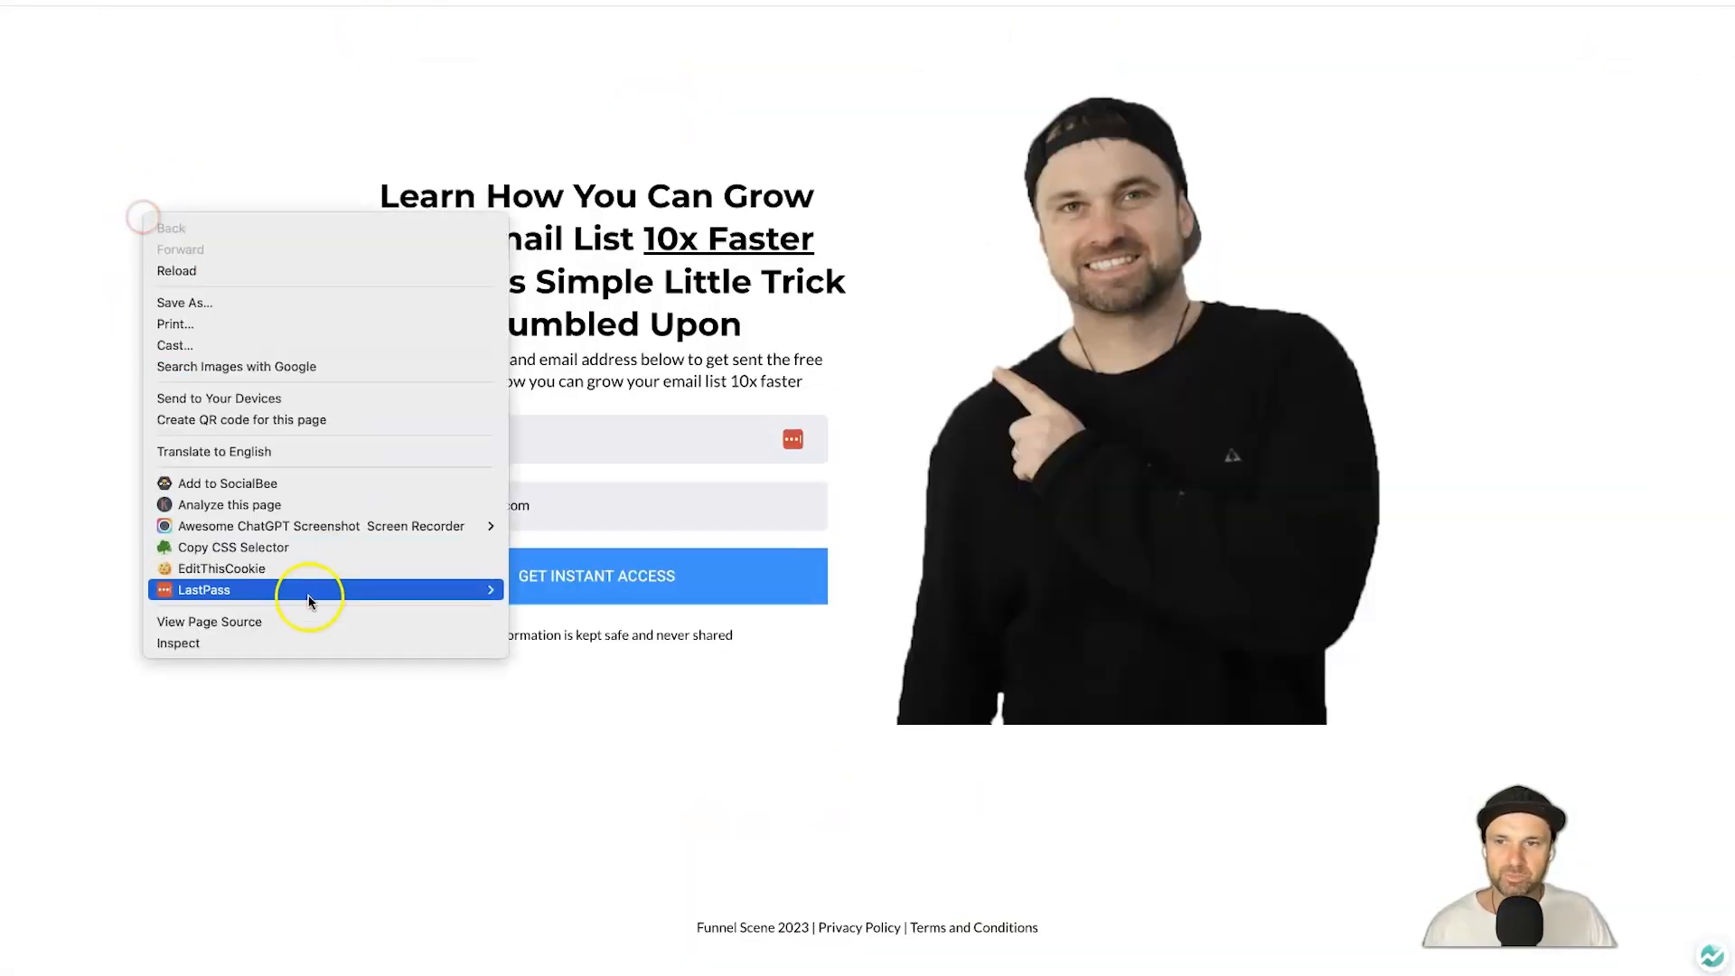
{"action": "left_click", "coordinate": [301, 643]}
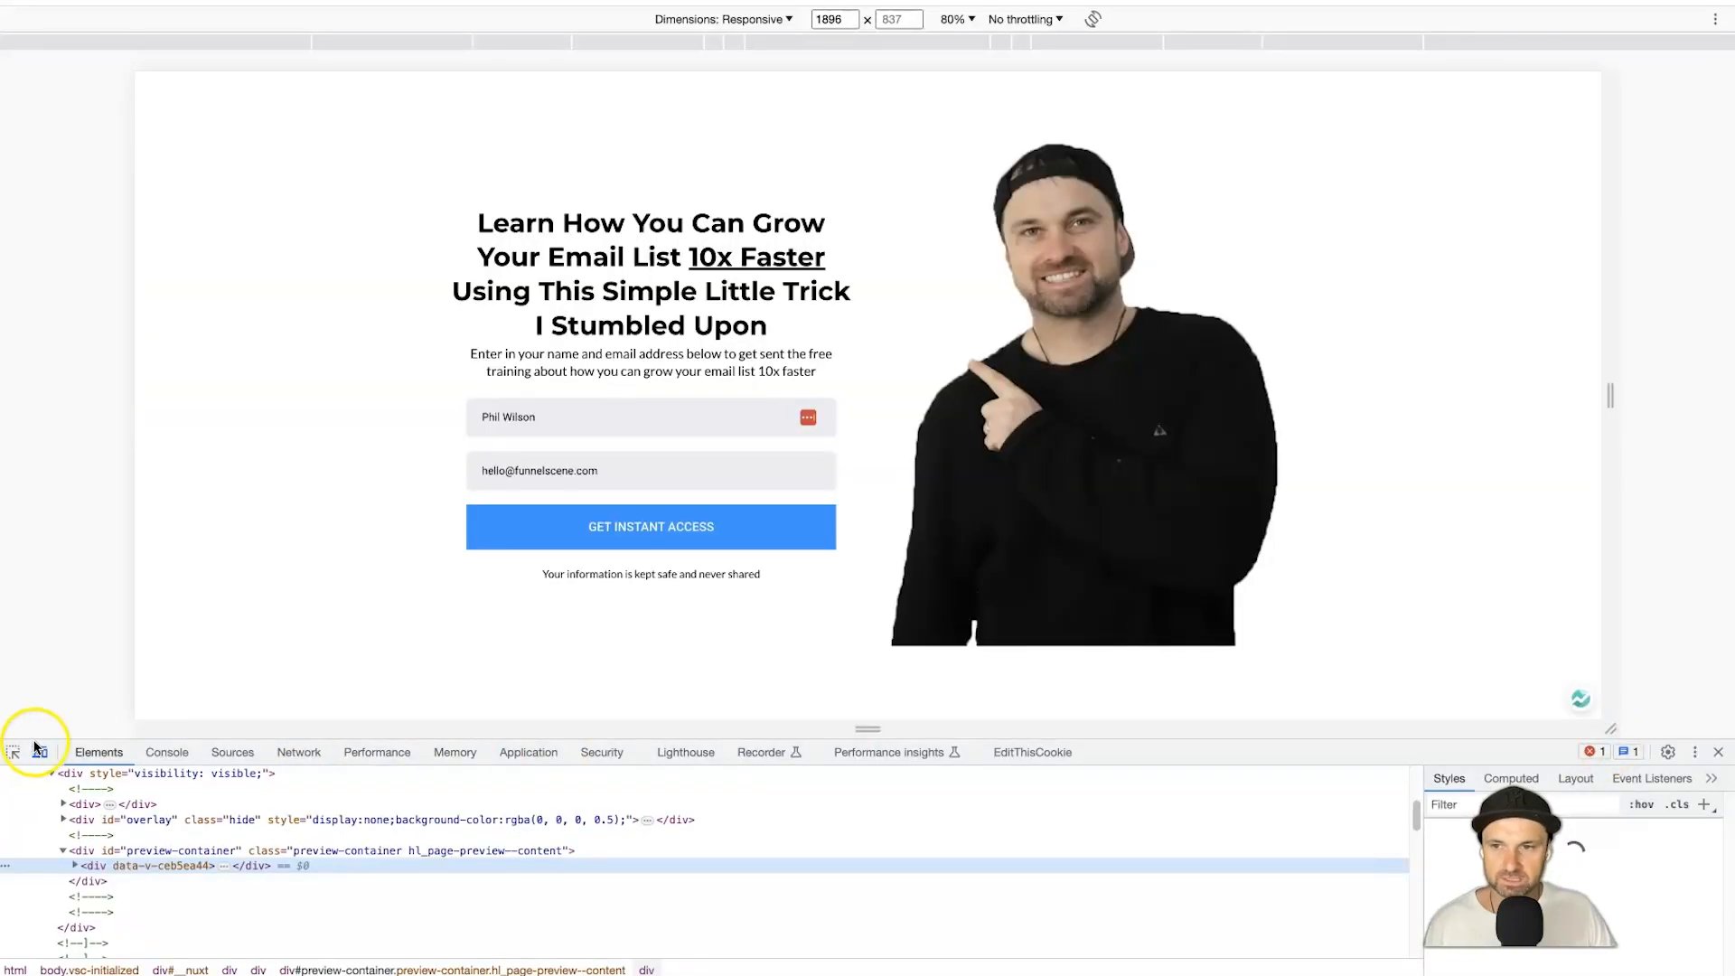
{"action": "left_click", "coordinate": [790, 19]}
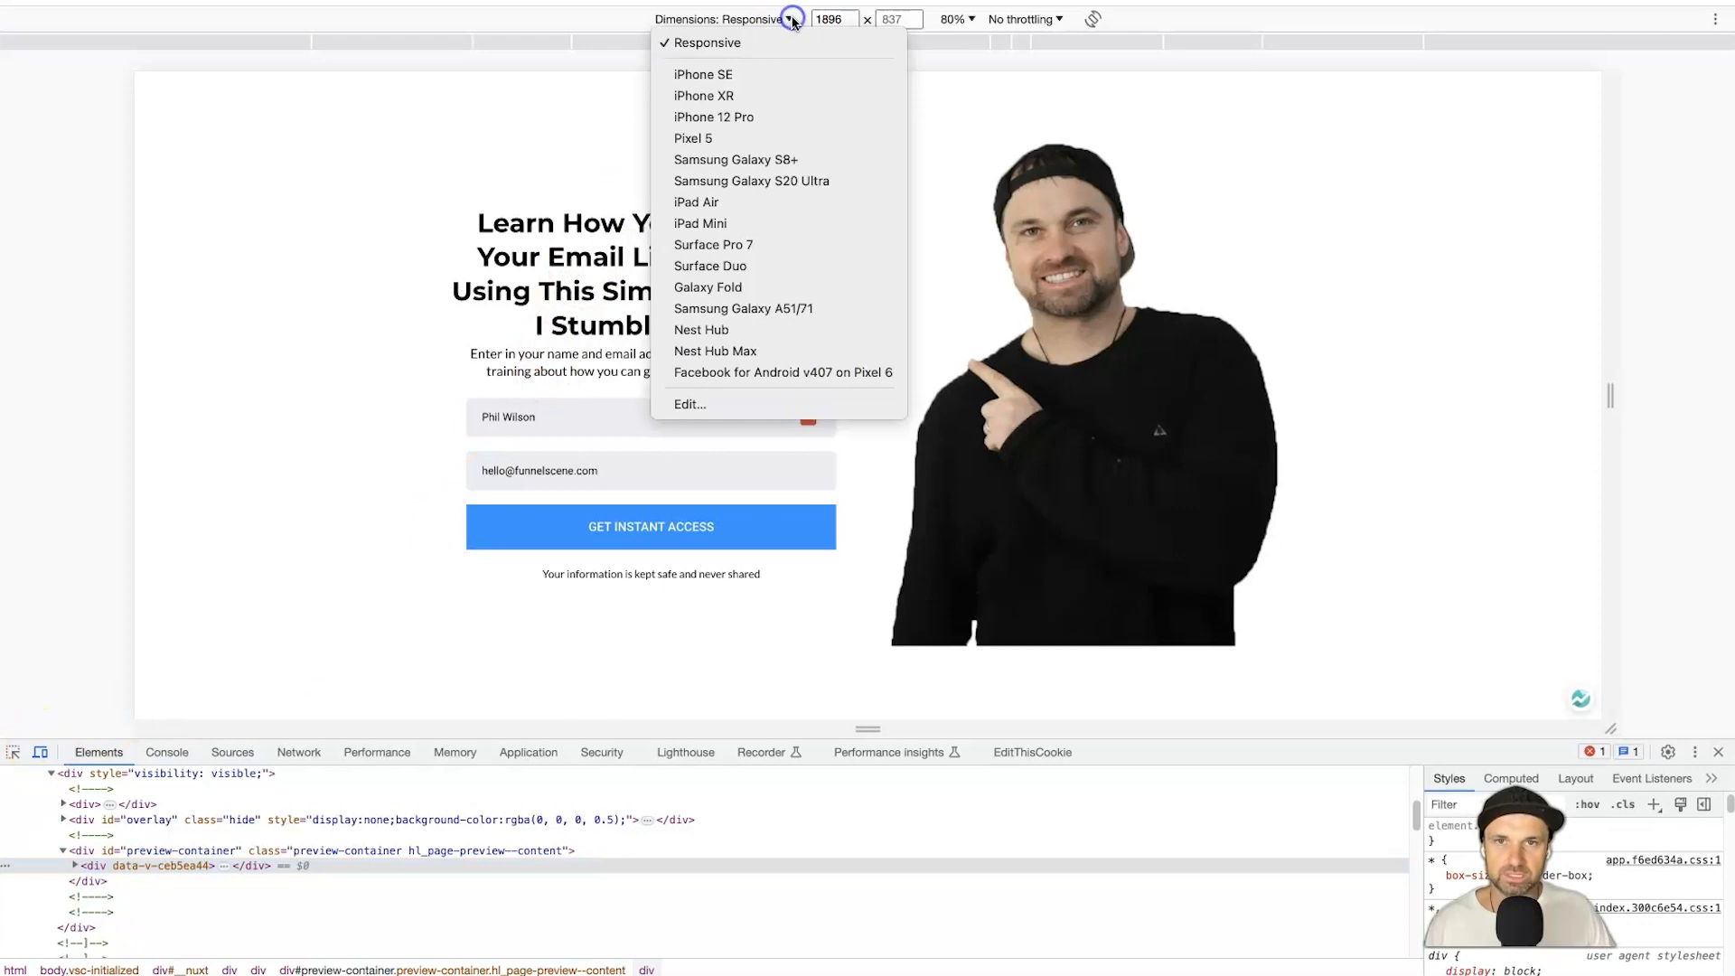
{"action": "left_click", "coordinate": [728, 118]}
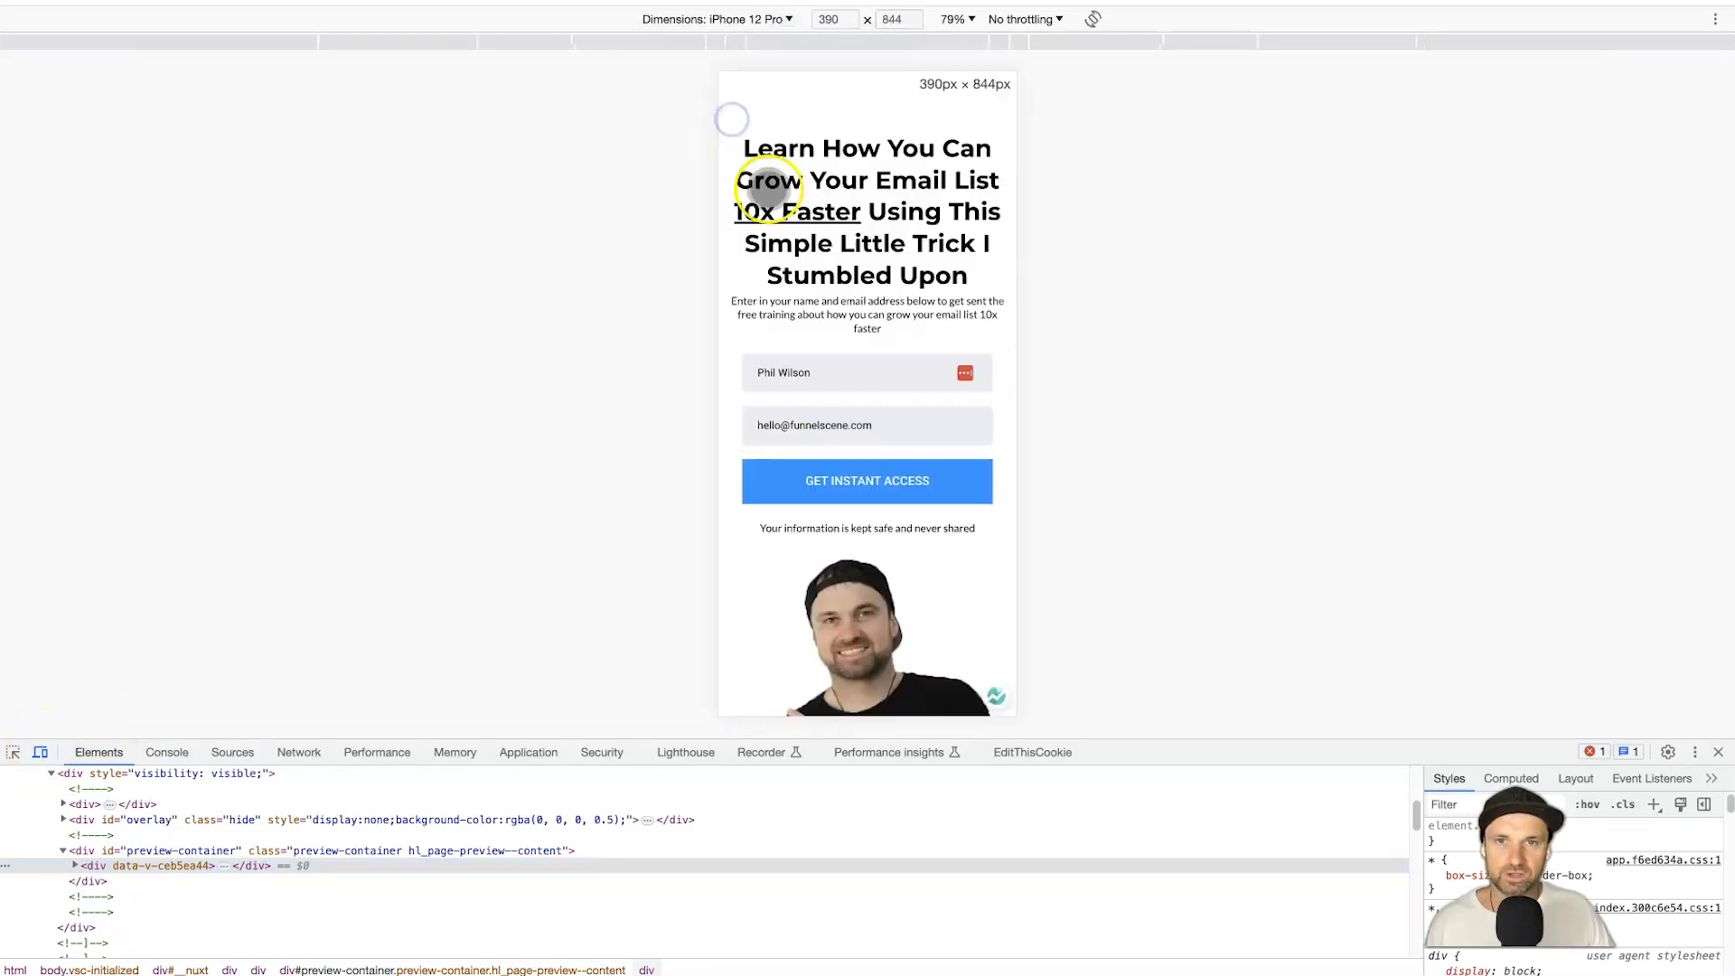
Review the page at iPhone 12 Pro size, then close DevTools and open the top section's settings.
{"action": "scroll", "coordinate": [792, 642], "scroll_direction": "down", "scroll_amount": 2}
{"action": "scroll", "coordinate": [795, 639], "scroll_direction": "up", "scroll_amount": 2}
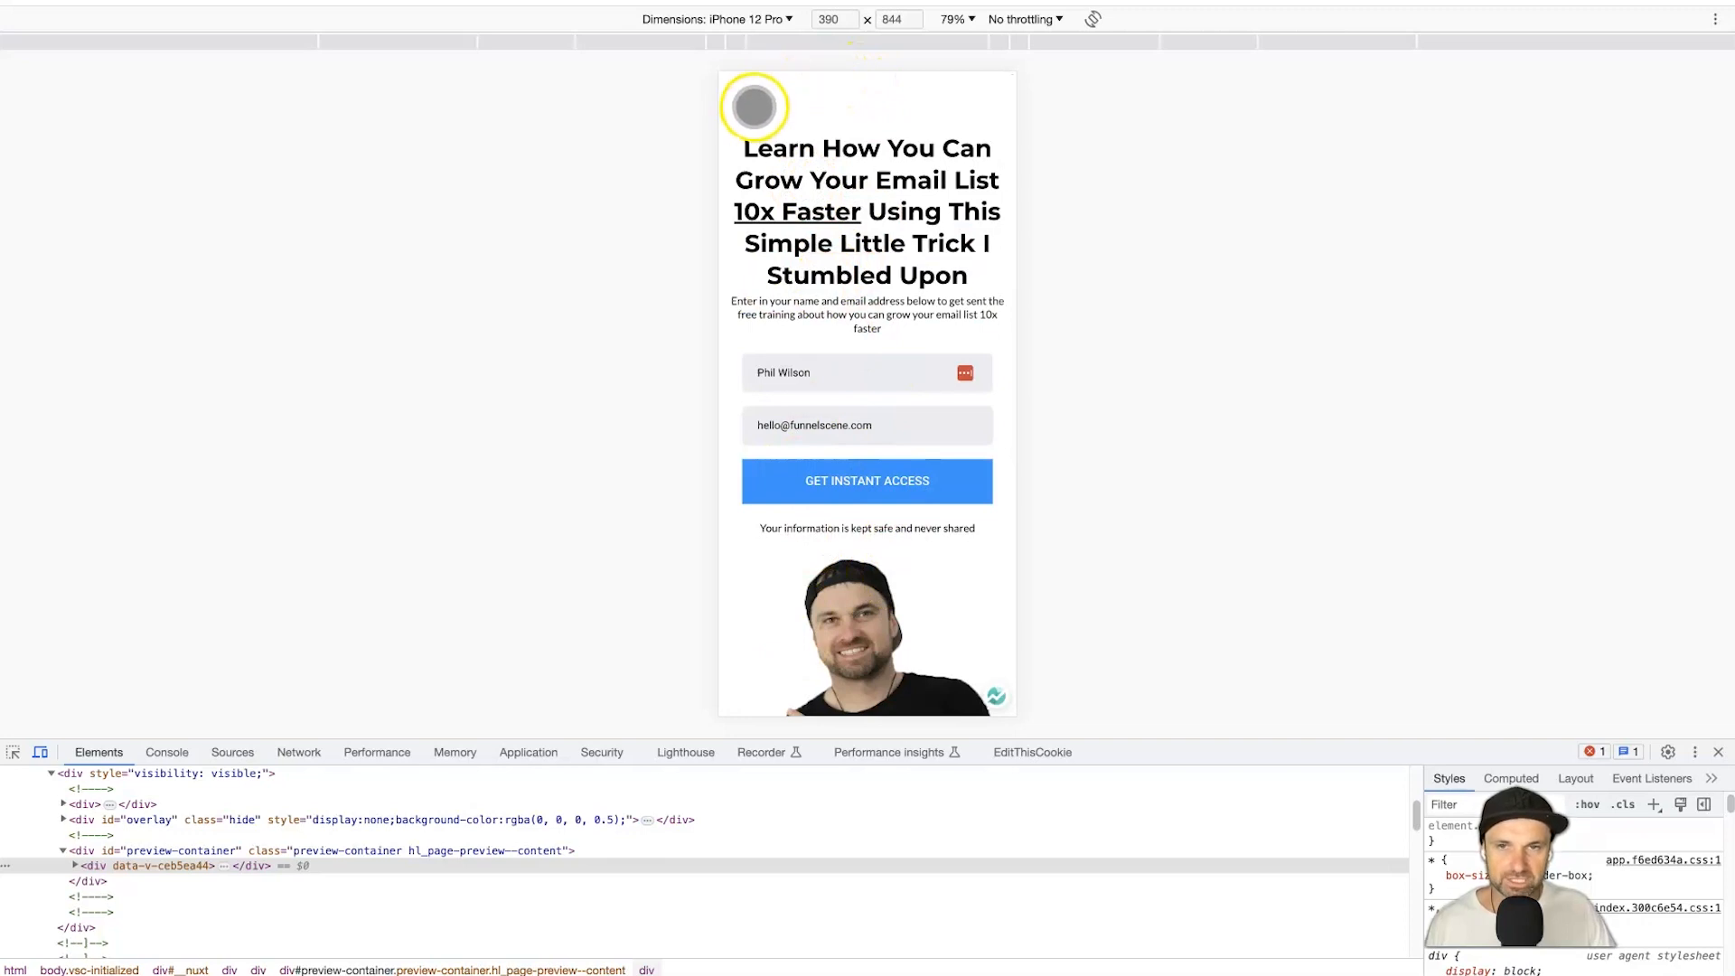
{"action": "scroll", "coordinate": [825, 105], "scroll_direction": "down", "scroll_amount": 5}
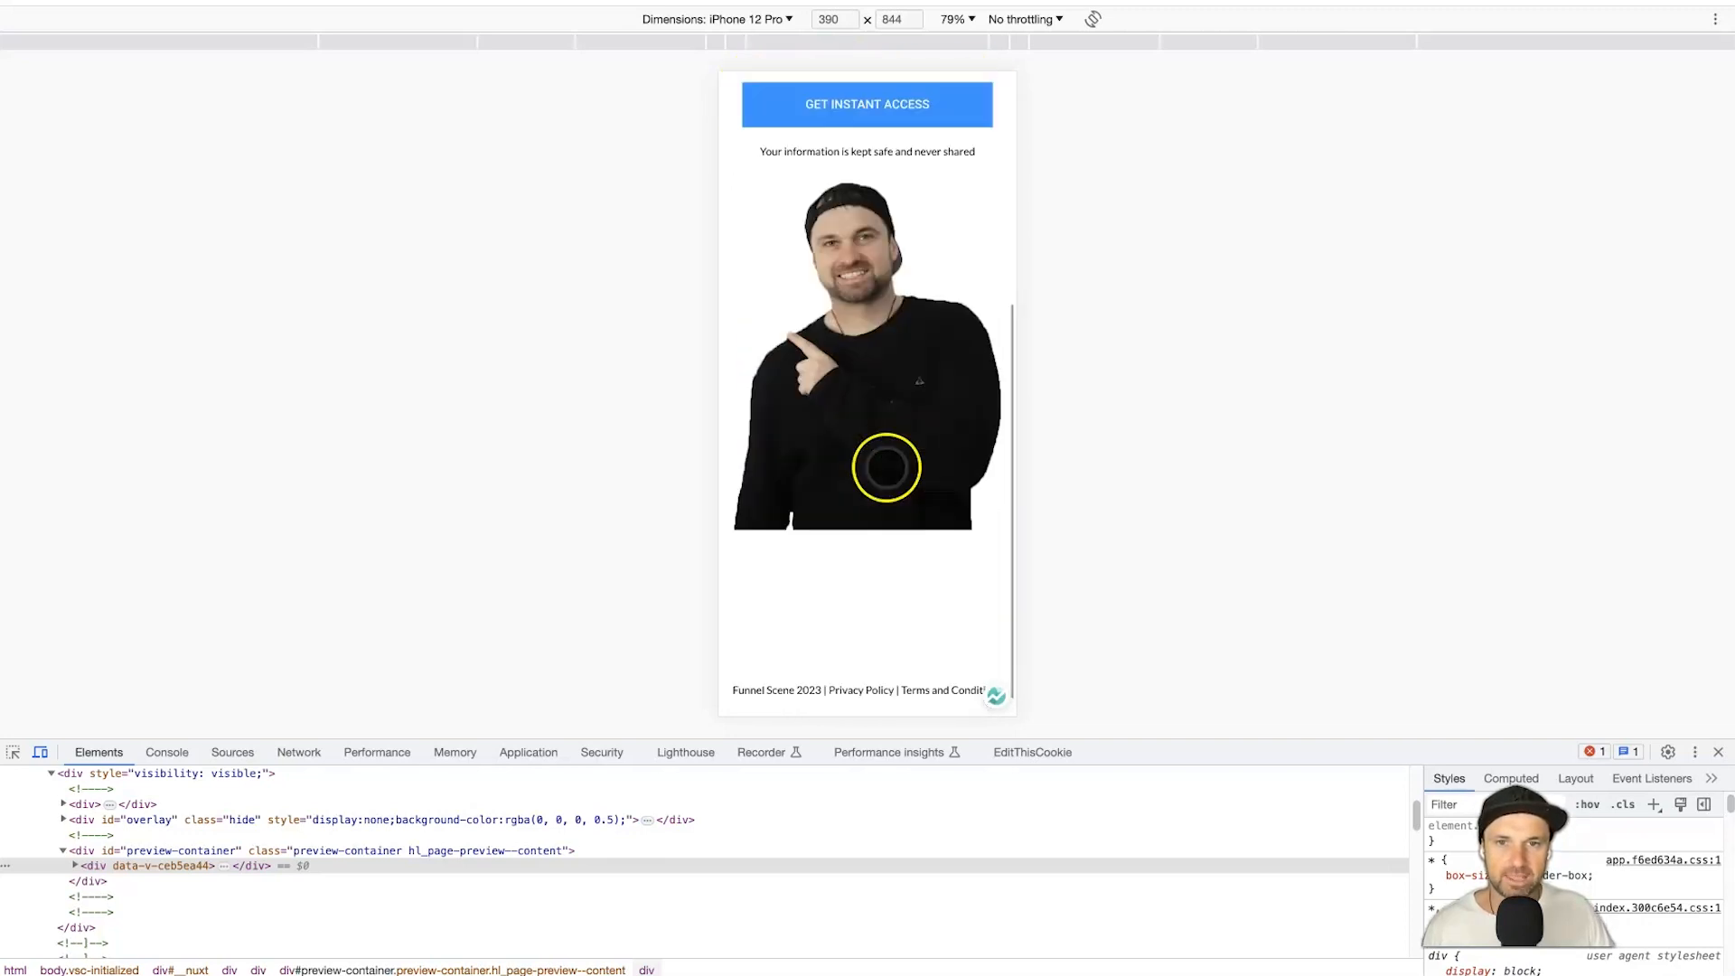
{"action": "scroll", "coordinate": [849, 542], "scroll_direction": "up", "scroll_amount": 5}
{"action": "scroll", "coordinate": [904, 542], "scroll_direction": "down", "scroll_amount": 5}
{"action": "scroll", "coordinate": [876, 660], "scroll_direction": "up", "scroll_amount": 5}
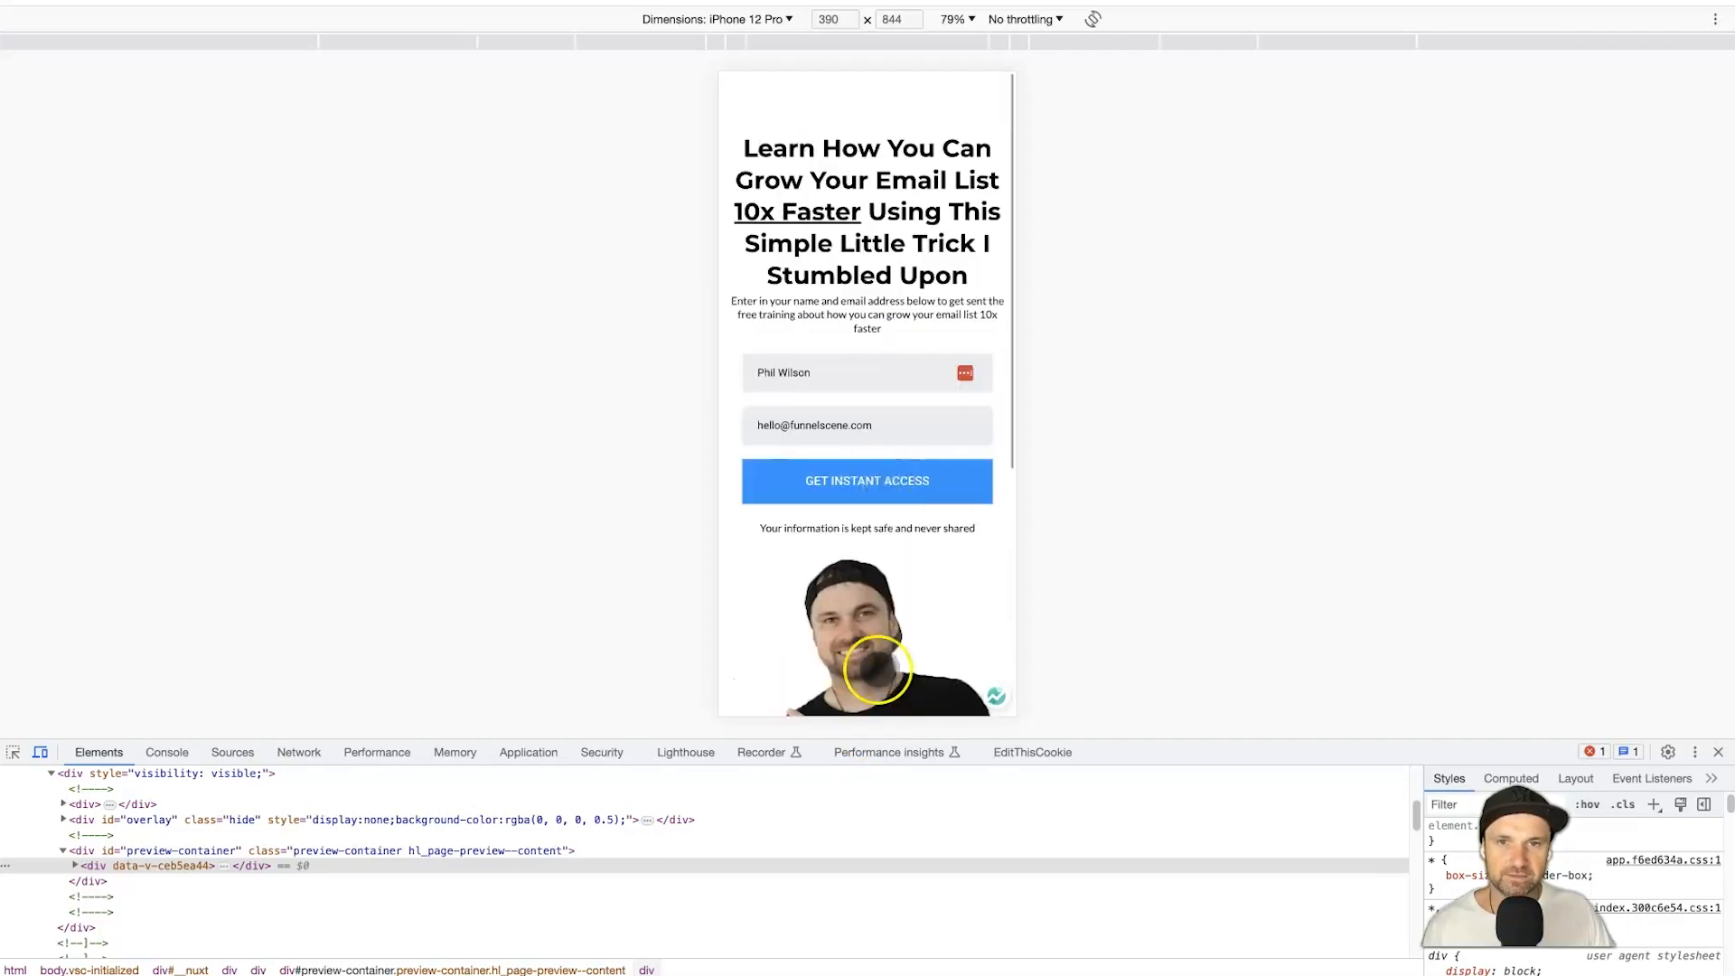
{"action": "left_click", "coordinate": [1720, 752]}
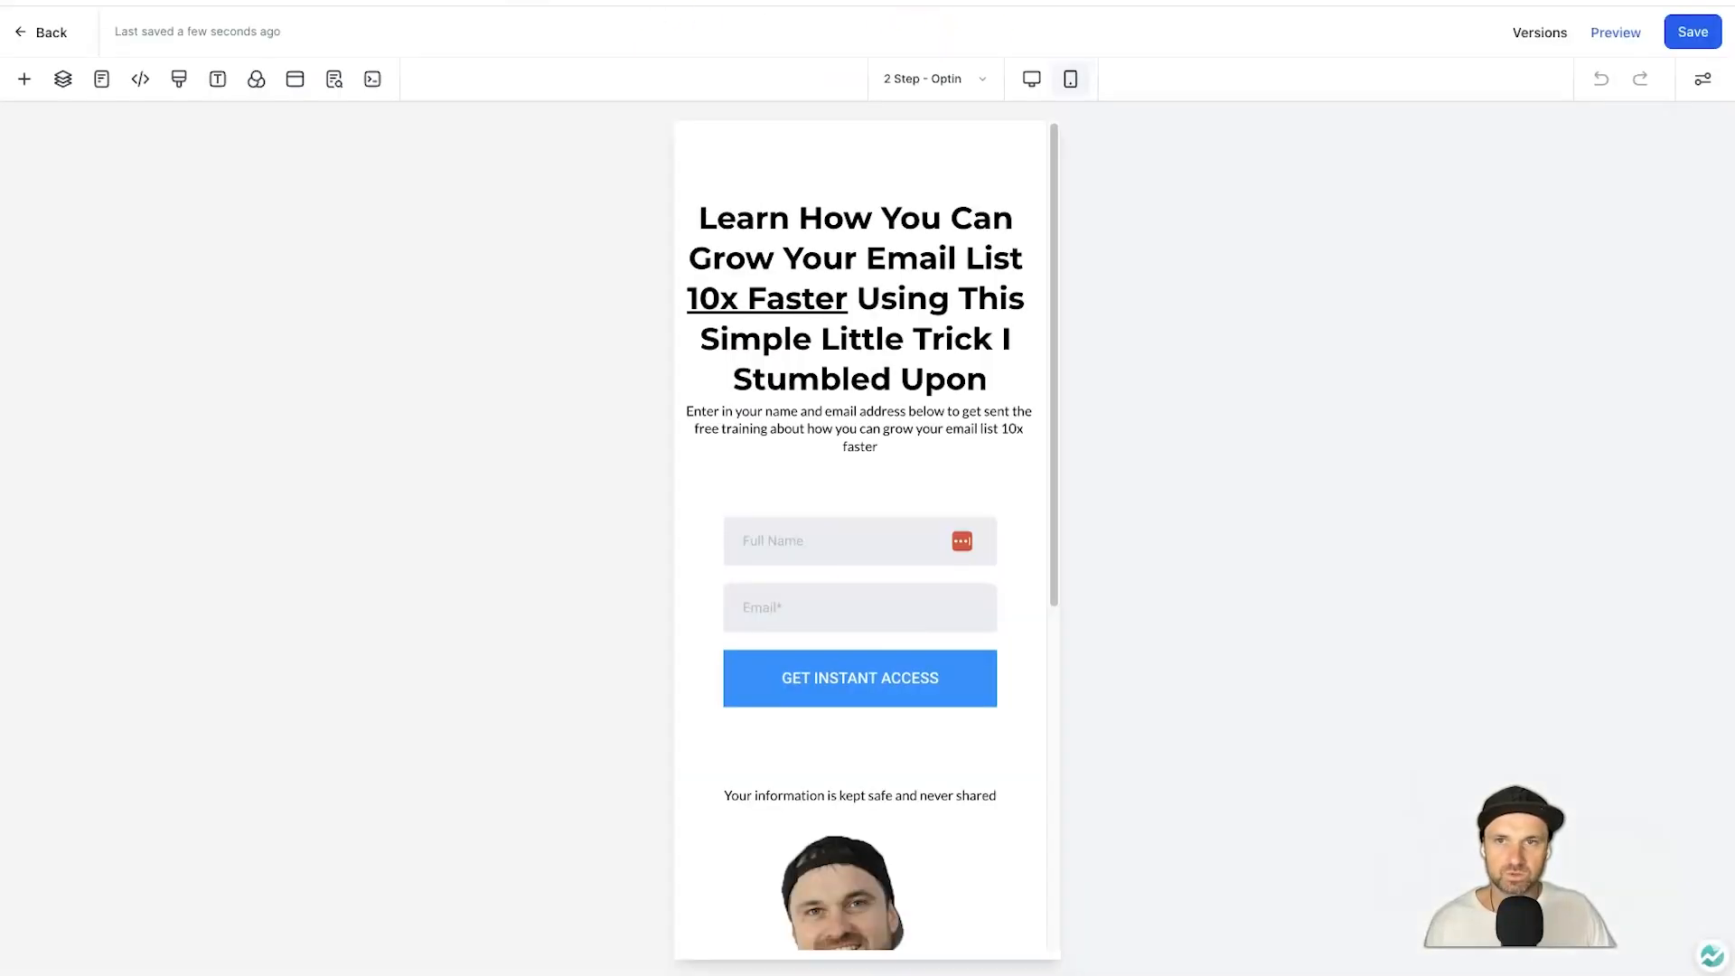
{"action": "left_click", "coordinate": [860, 164]}
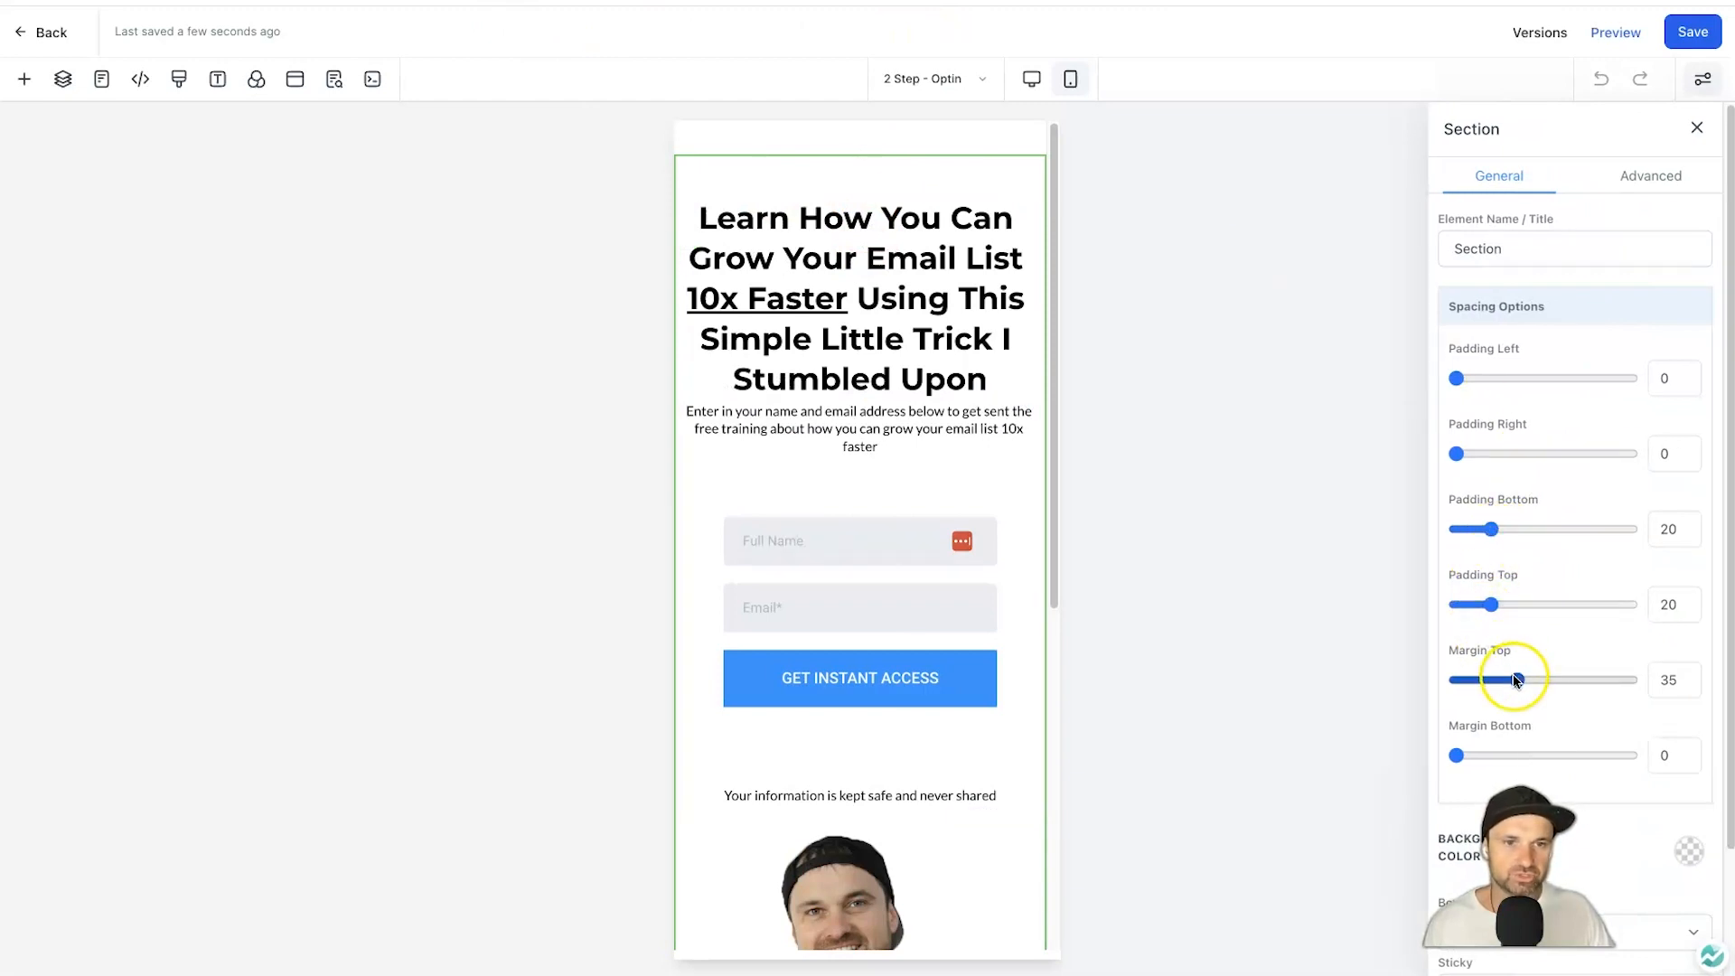
Reduce the top margin to 25, duplicate the top section, and set the original to desktop only.
{"action": "left_click_drag", "start_coordinate": [1515, 679], "coordinate": [1498, 680]}
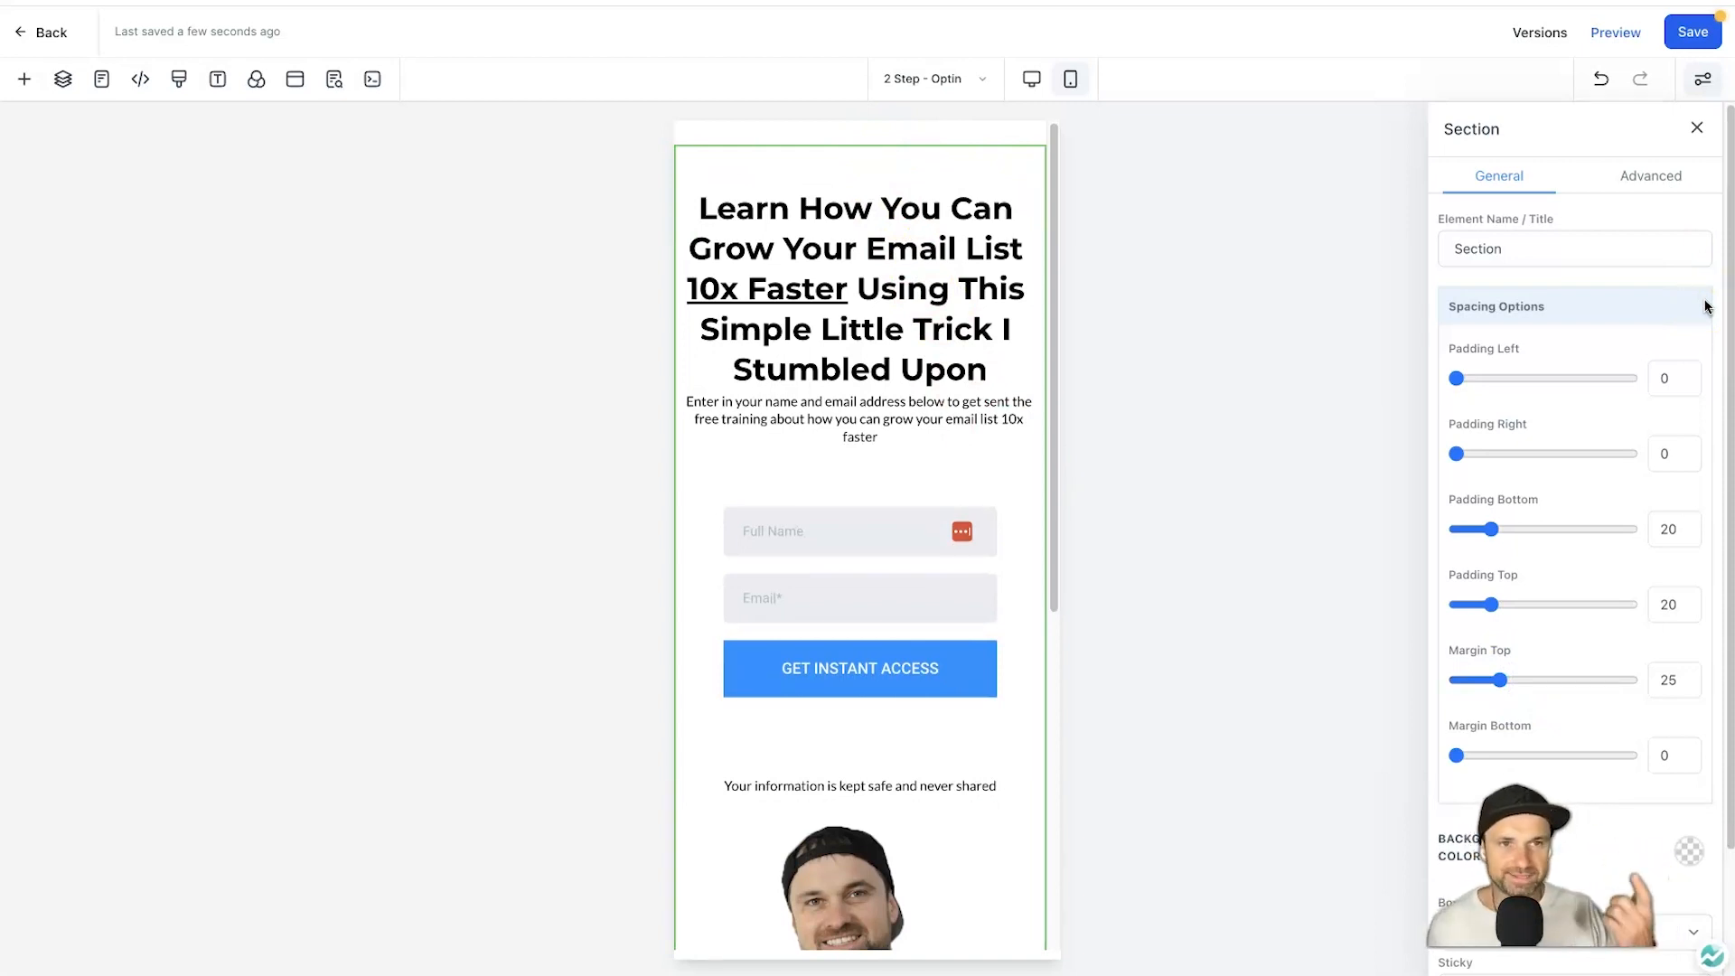
{"action": "left_click", "coordinate": [925, 162]}
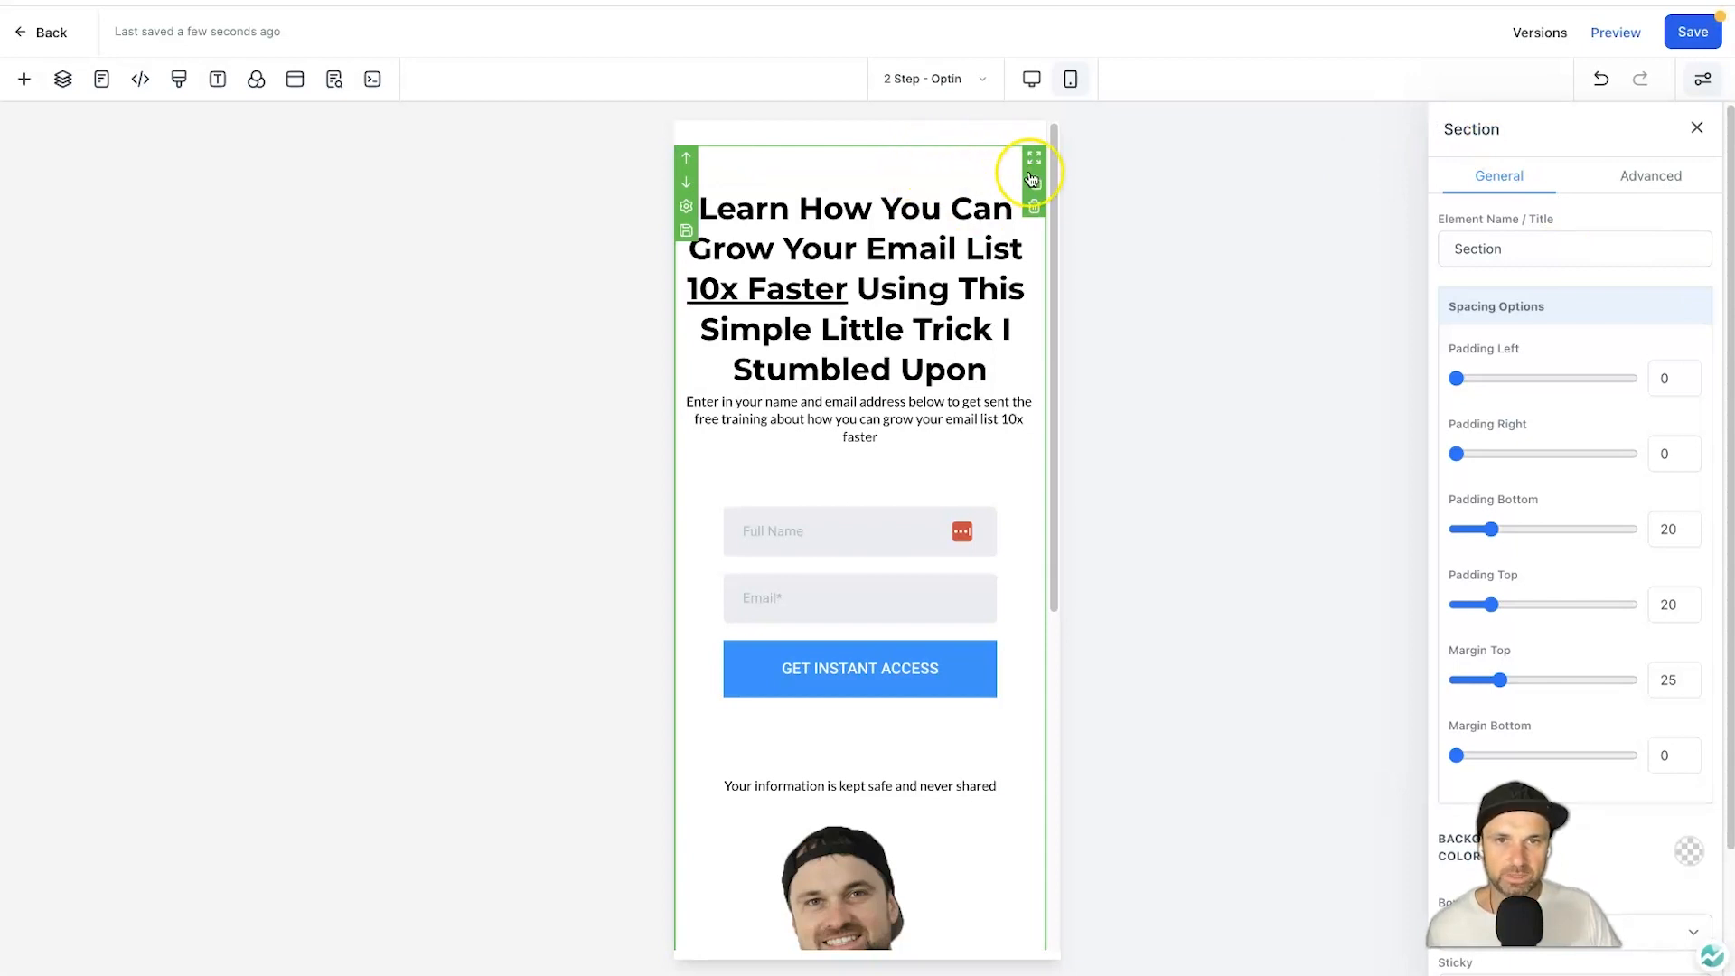
{"action": "left_click", "coordinate": [1034, 183]}
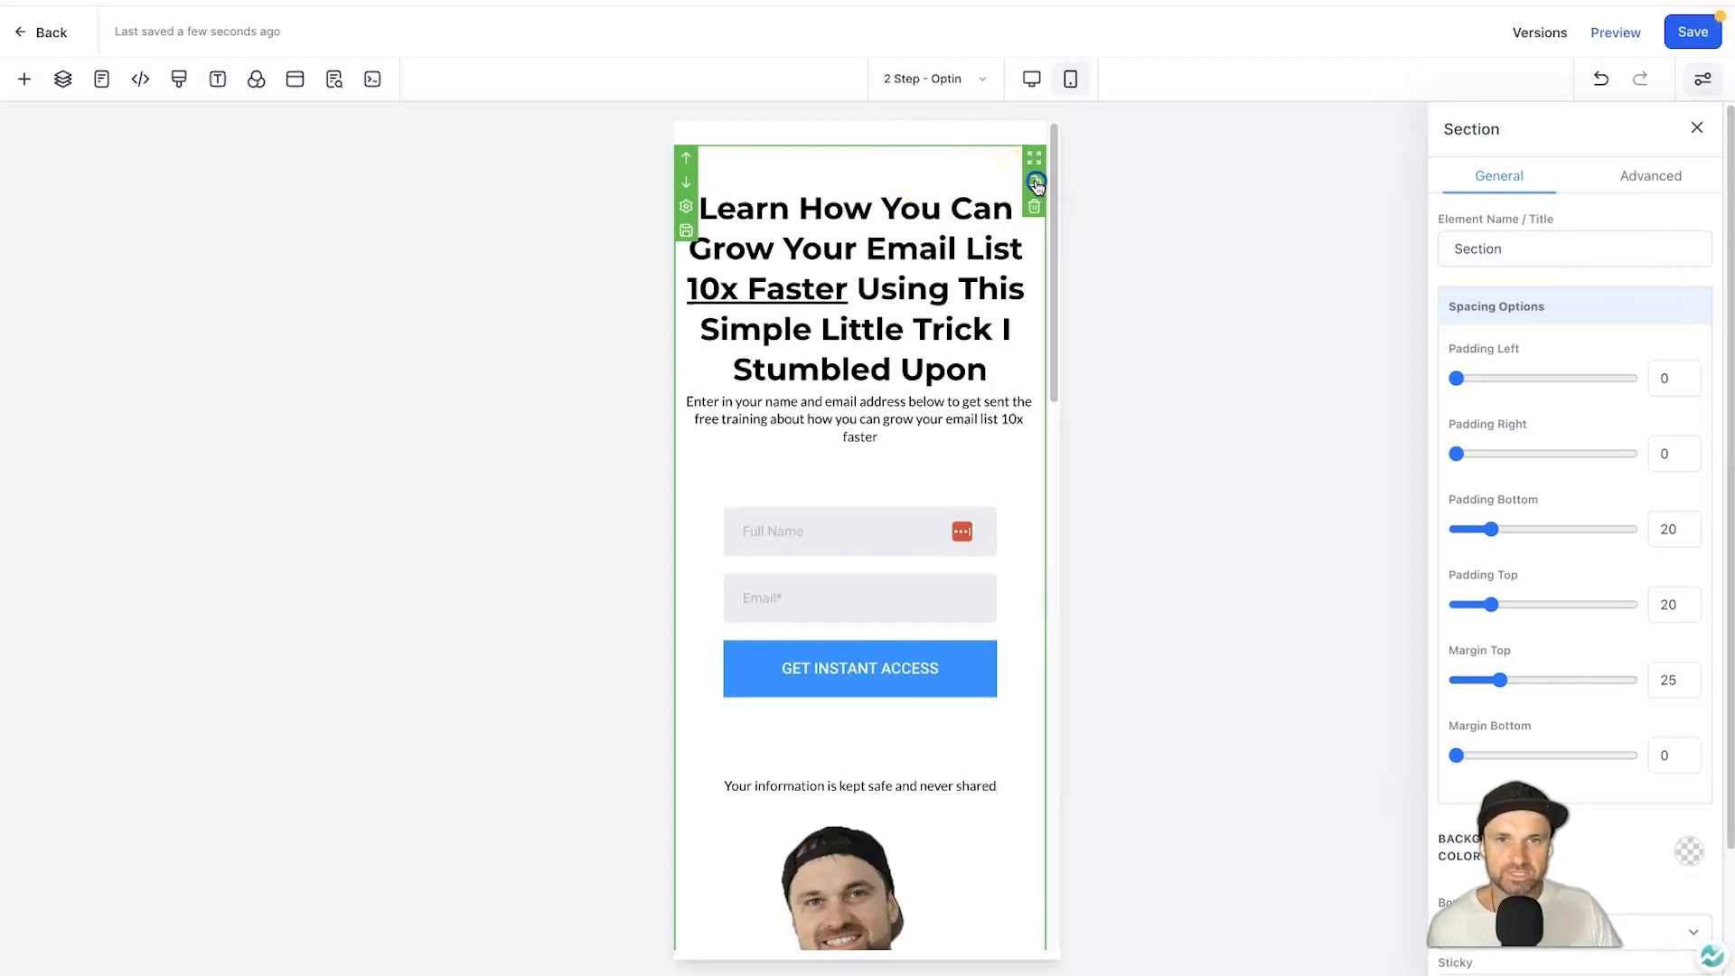
{"action": "left_click", "coordinate": [1639, 181]}
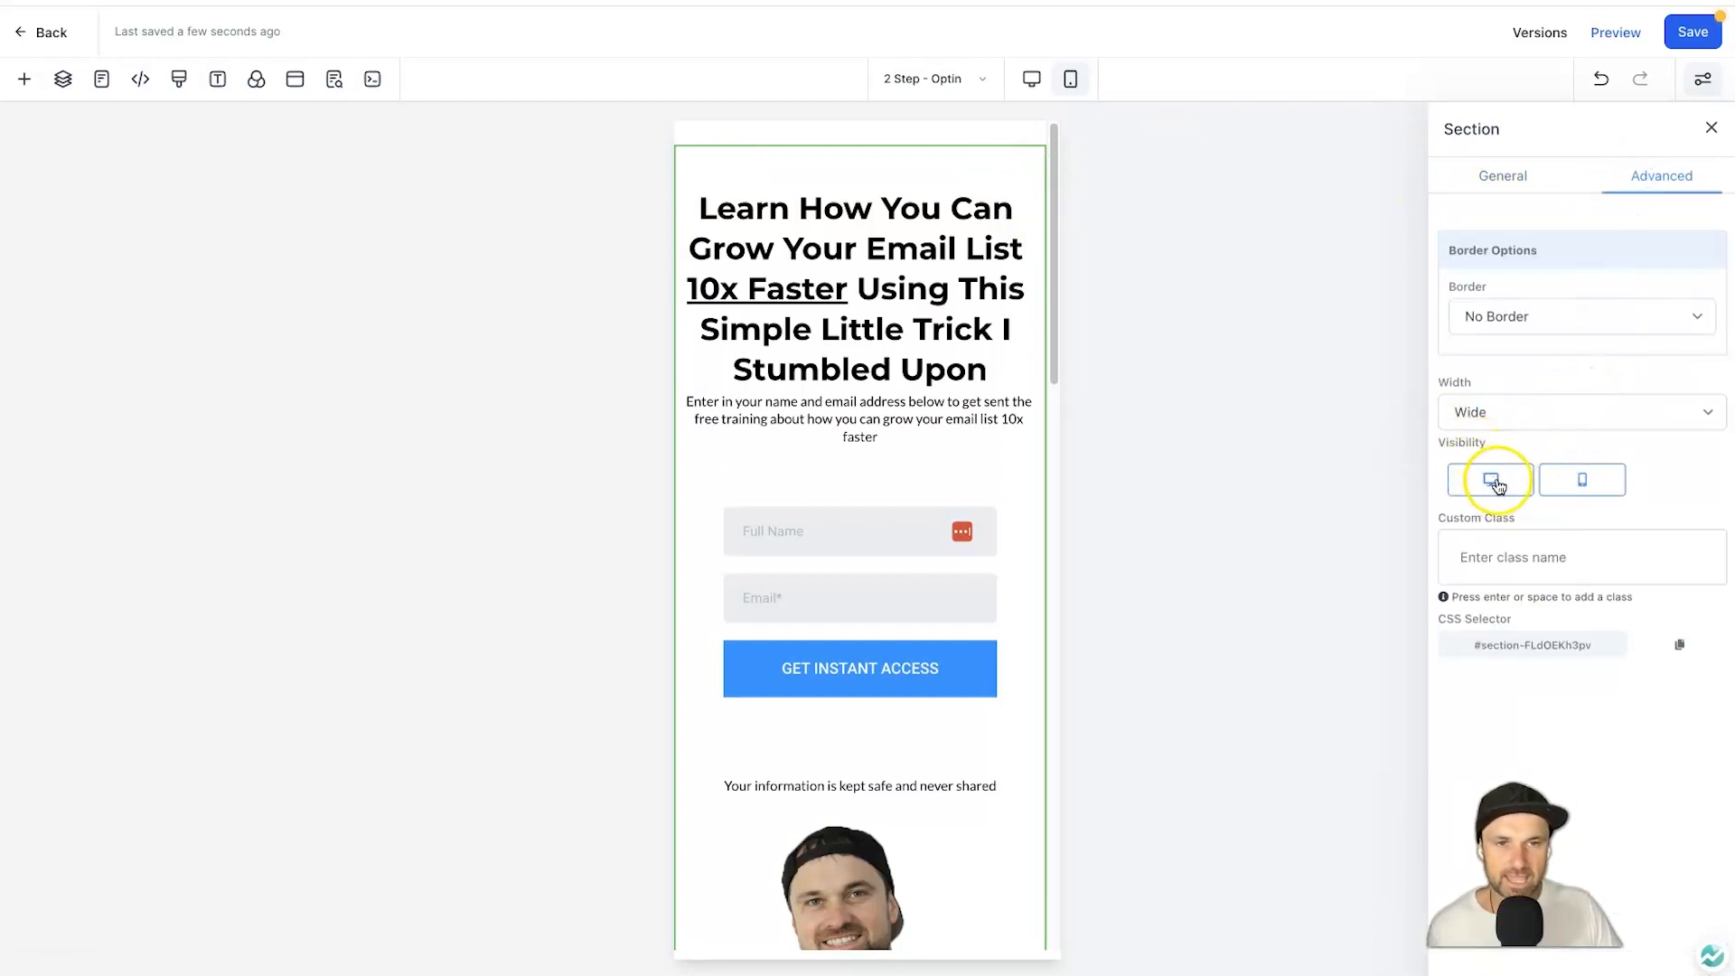
{"action": "left_click", "coordinate": [1573, 478]}
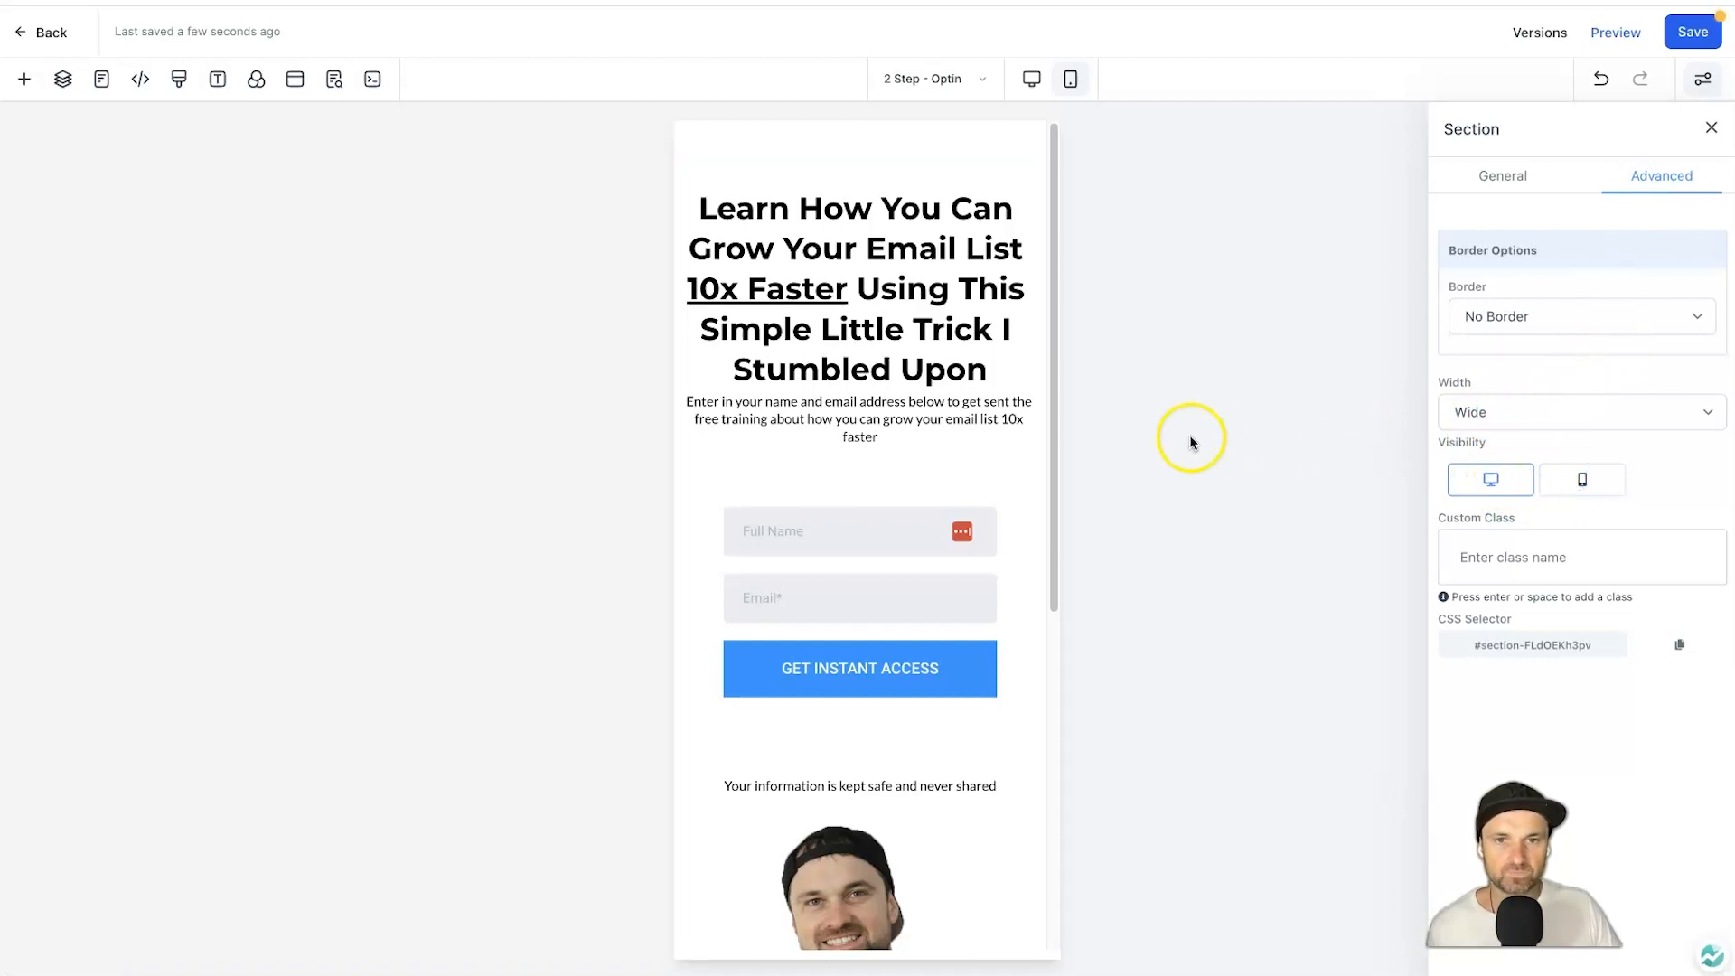
Open the duplicated section's advanced settings and compare the desktop and mobile layouts.
{"action": "left_click", "coordinate": [1008, 152]}
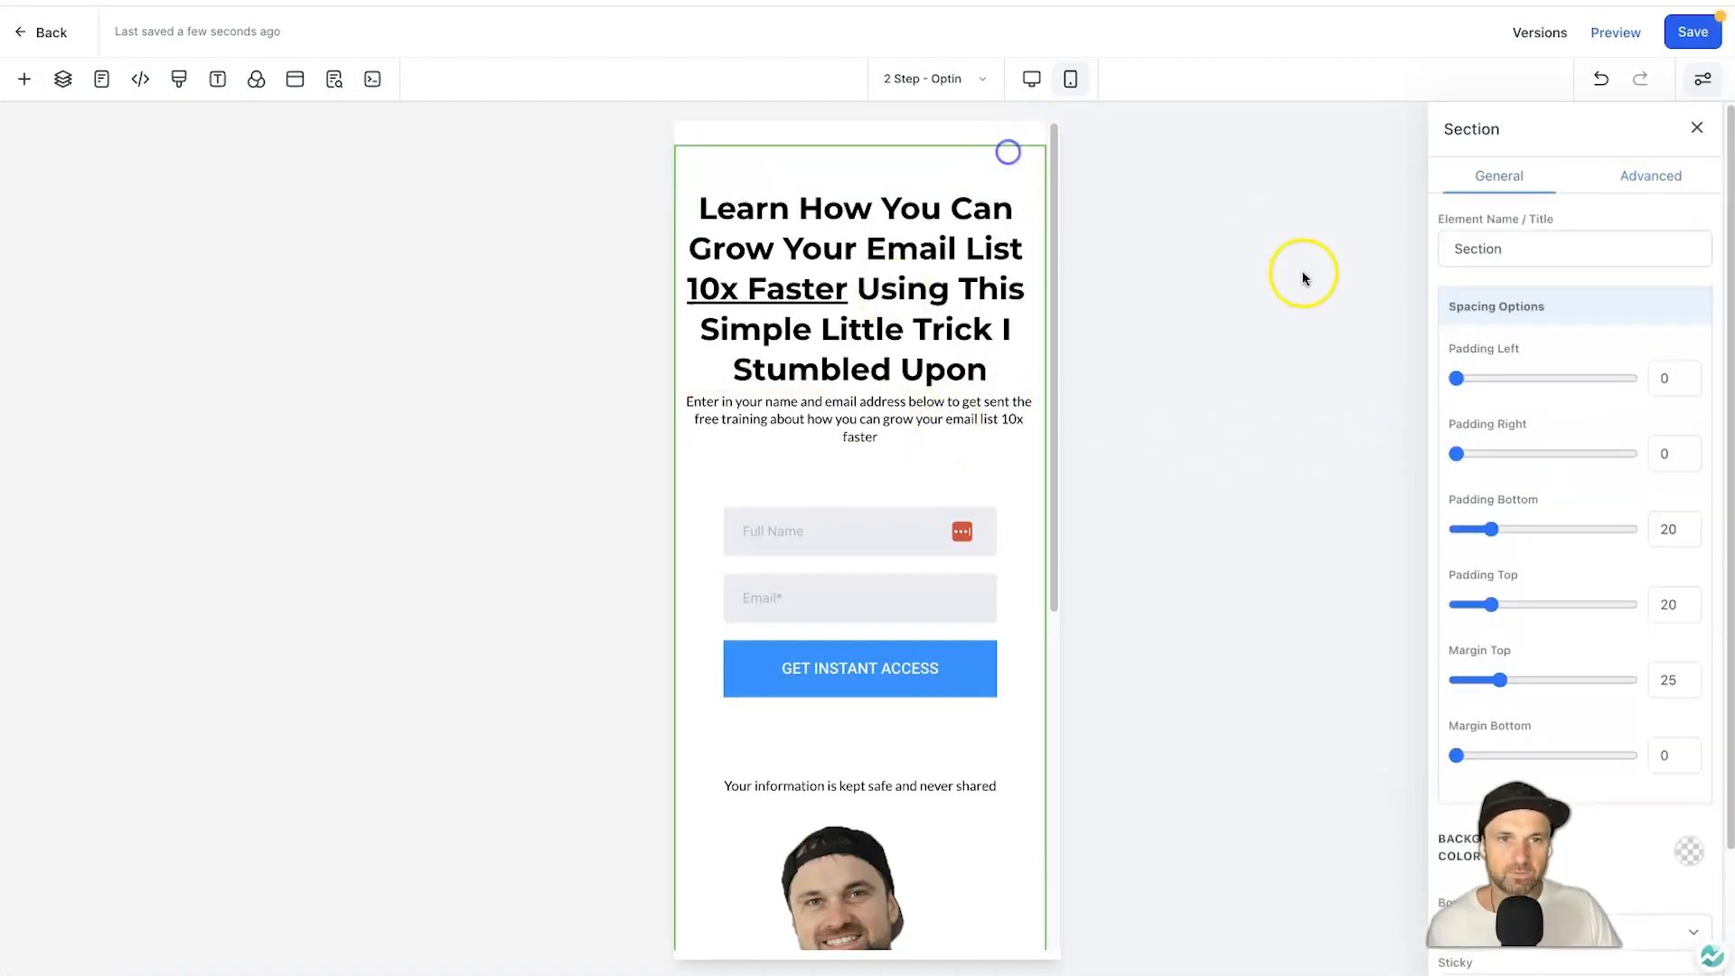
{"action": "left_click", "coordinate": [1630, 176]}
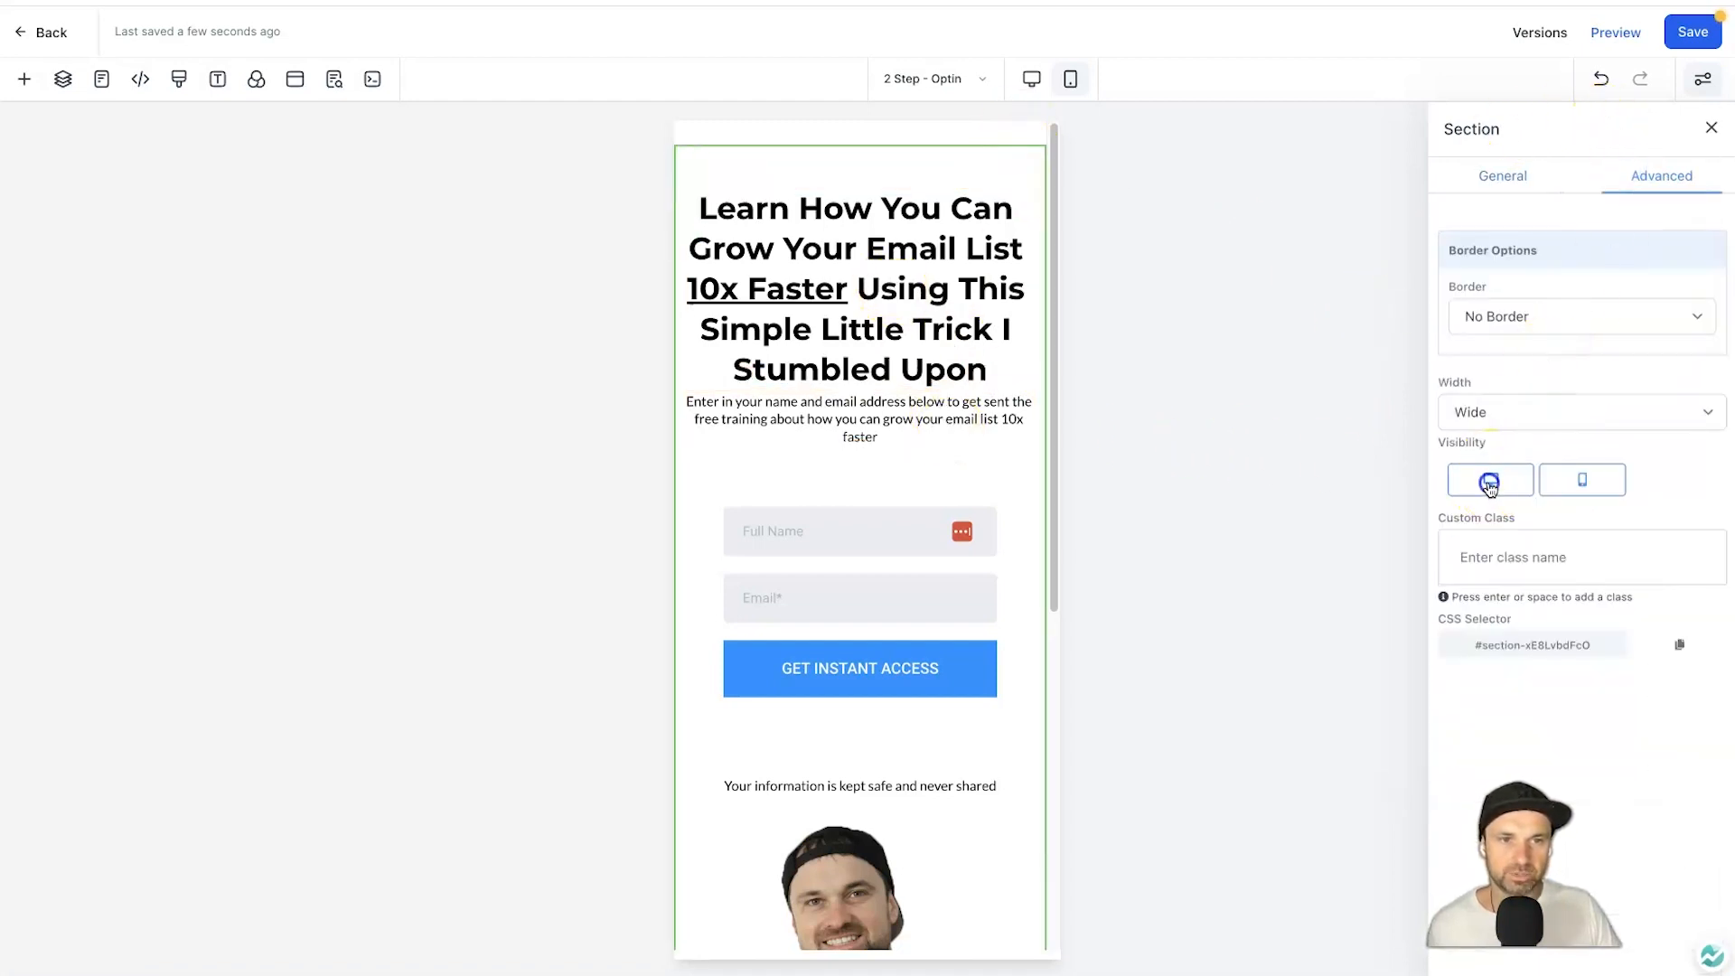
{"action": "left_click", "coordinate": [1030, 79]}
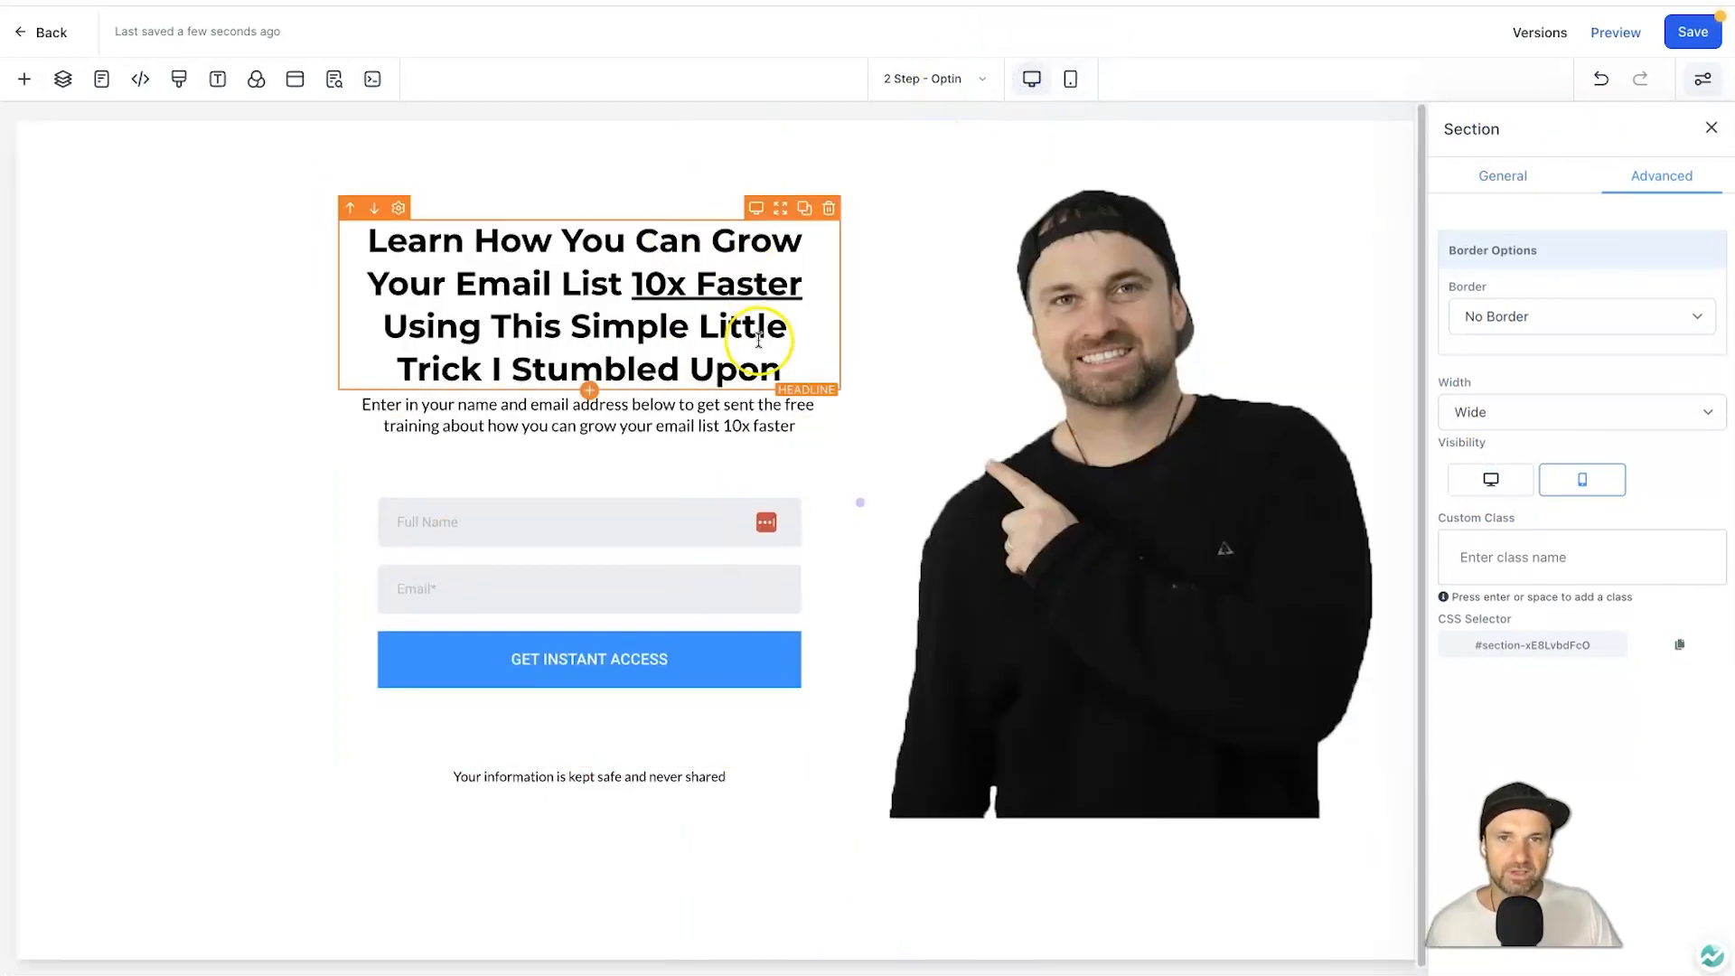
{"action": "left_click", "coordinate": [1069, 78]}
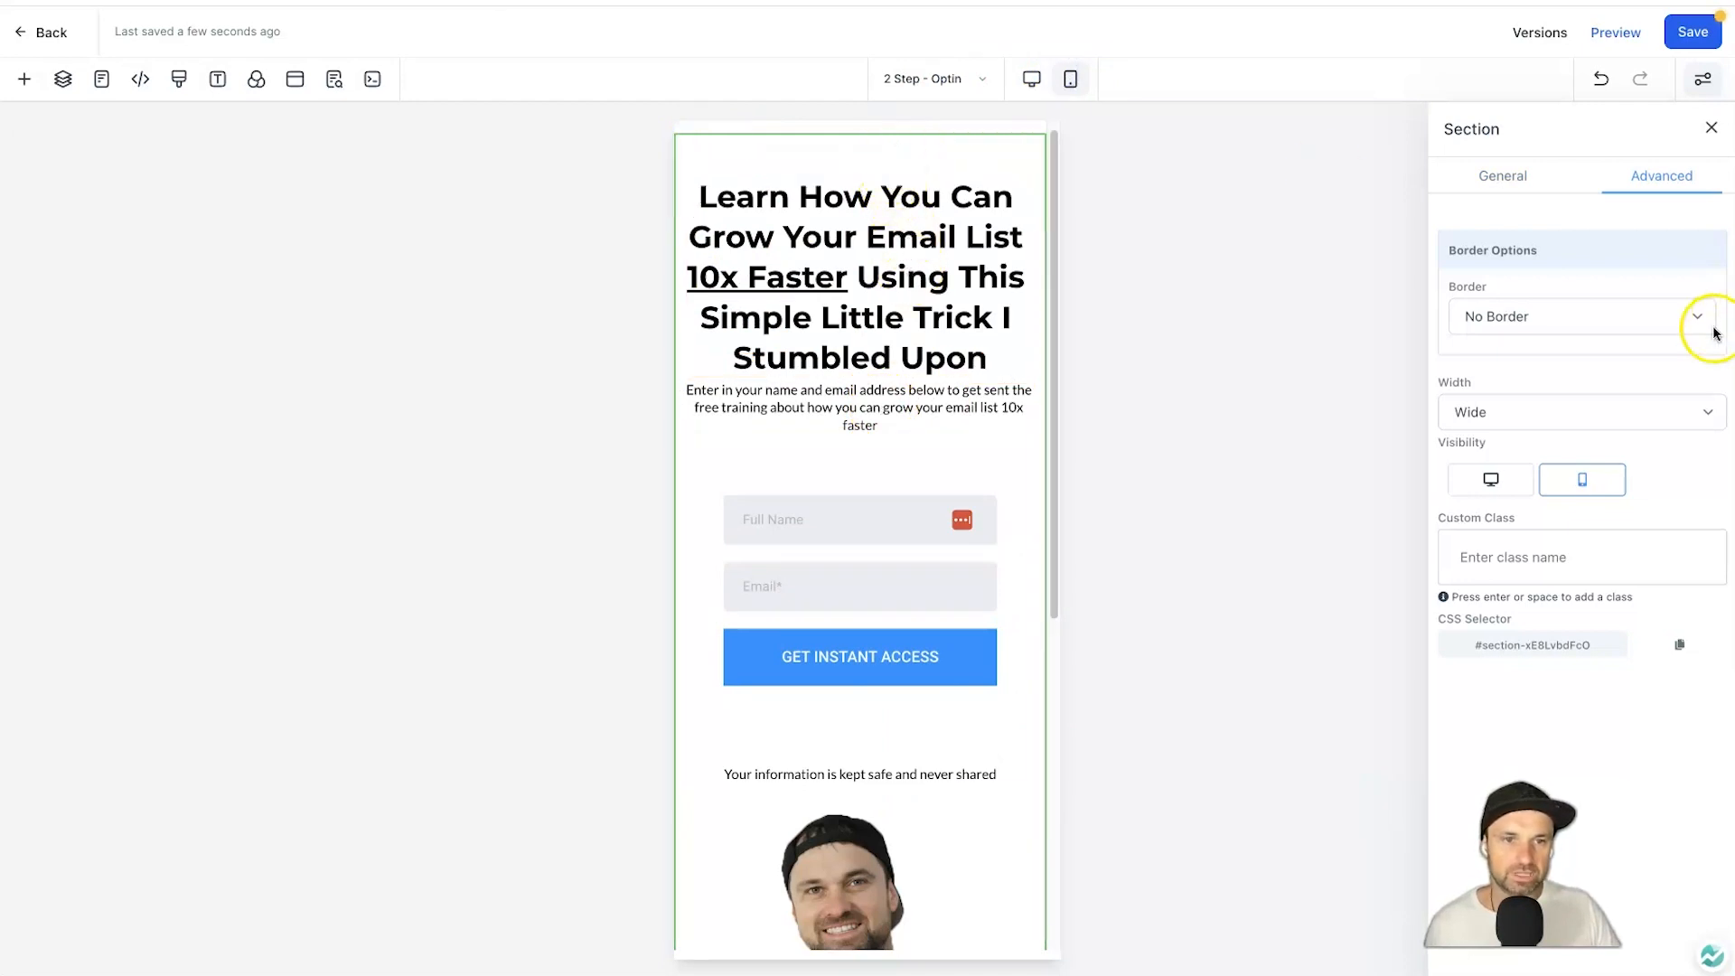
Set the mobile section's Margin Top to 0.
{"action": "left_click", "coordinate": [1502, 176]}
{"action": "scroll", "coordinate": [1568, 488], "scroll_direction": "down", "scroll_amount": 3}
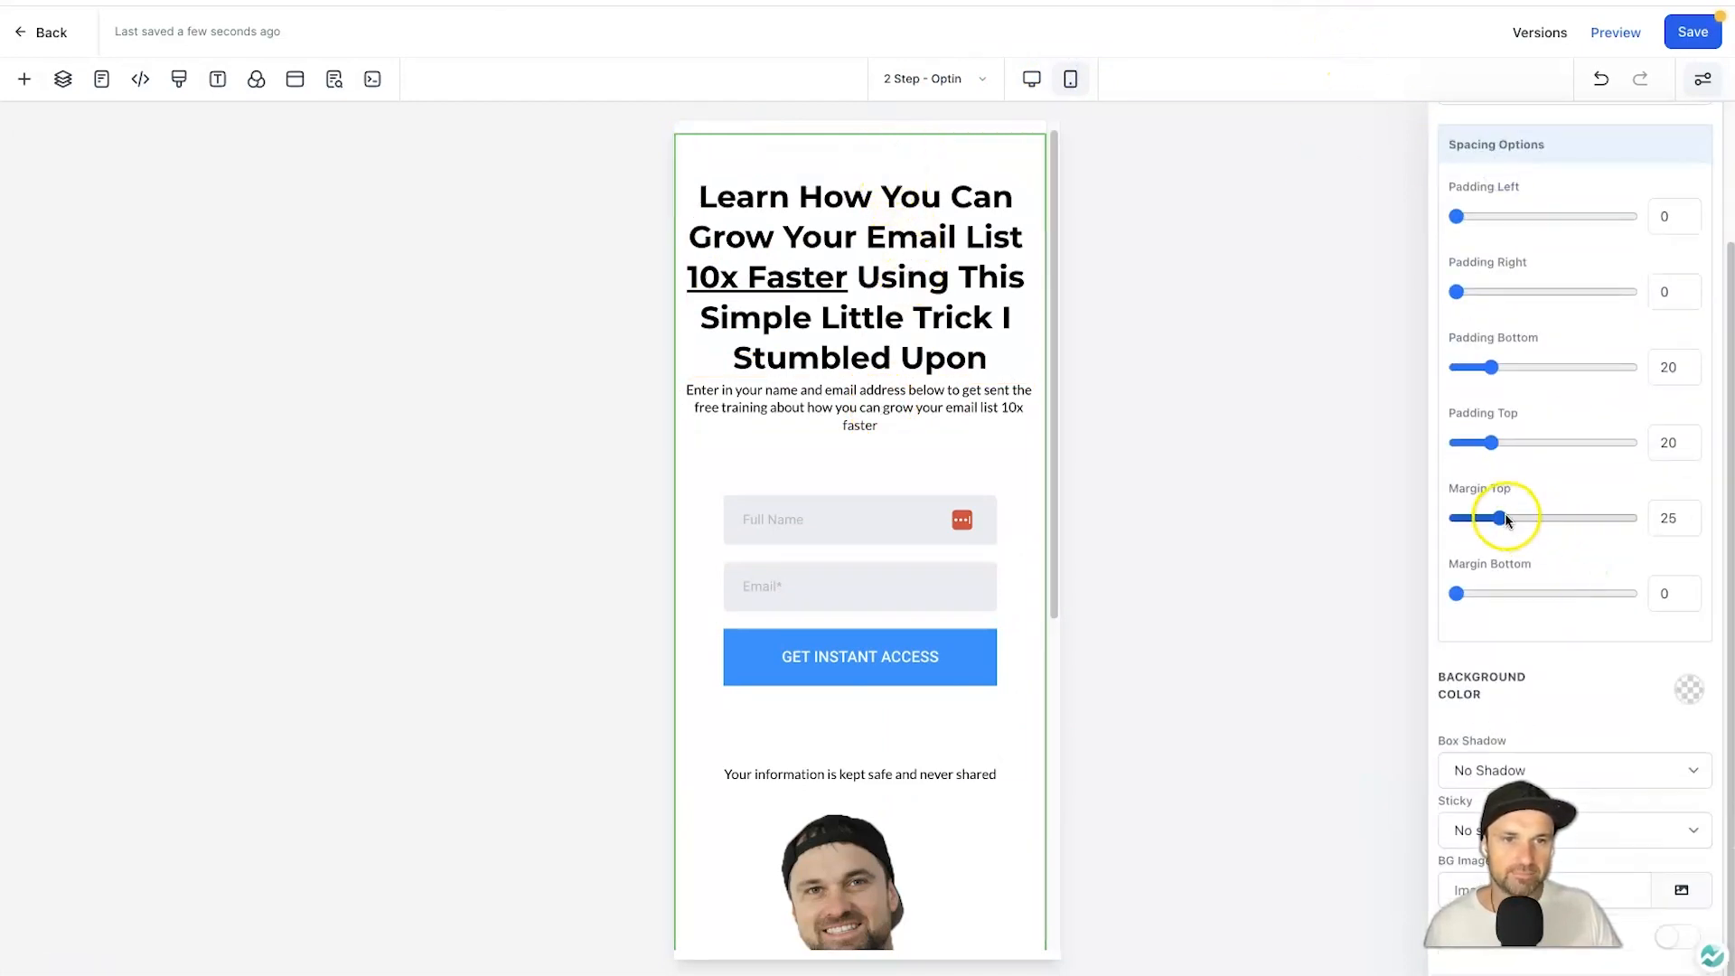
{"action": "left_click_drag", "start_coordinate": [1503, 519], "coordinate": [1410, 523]}
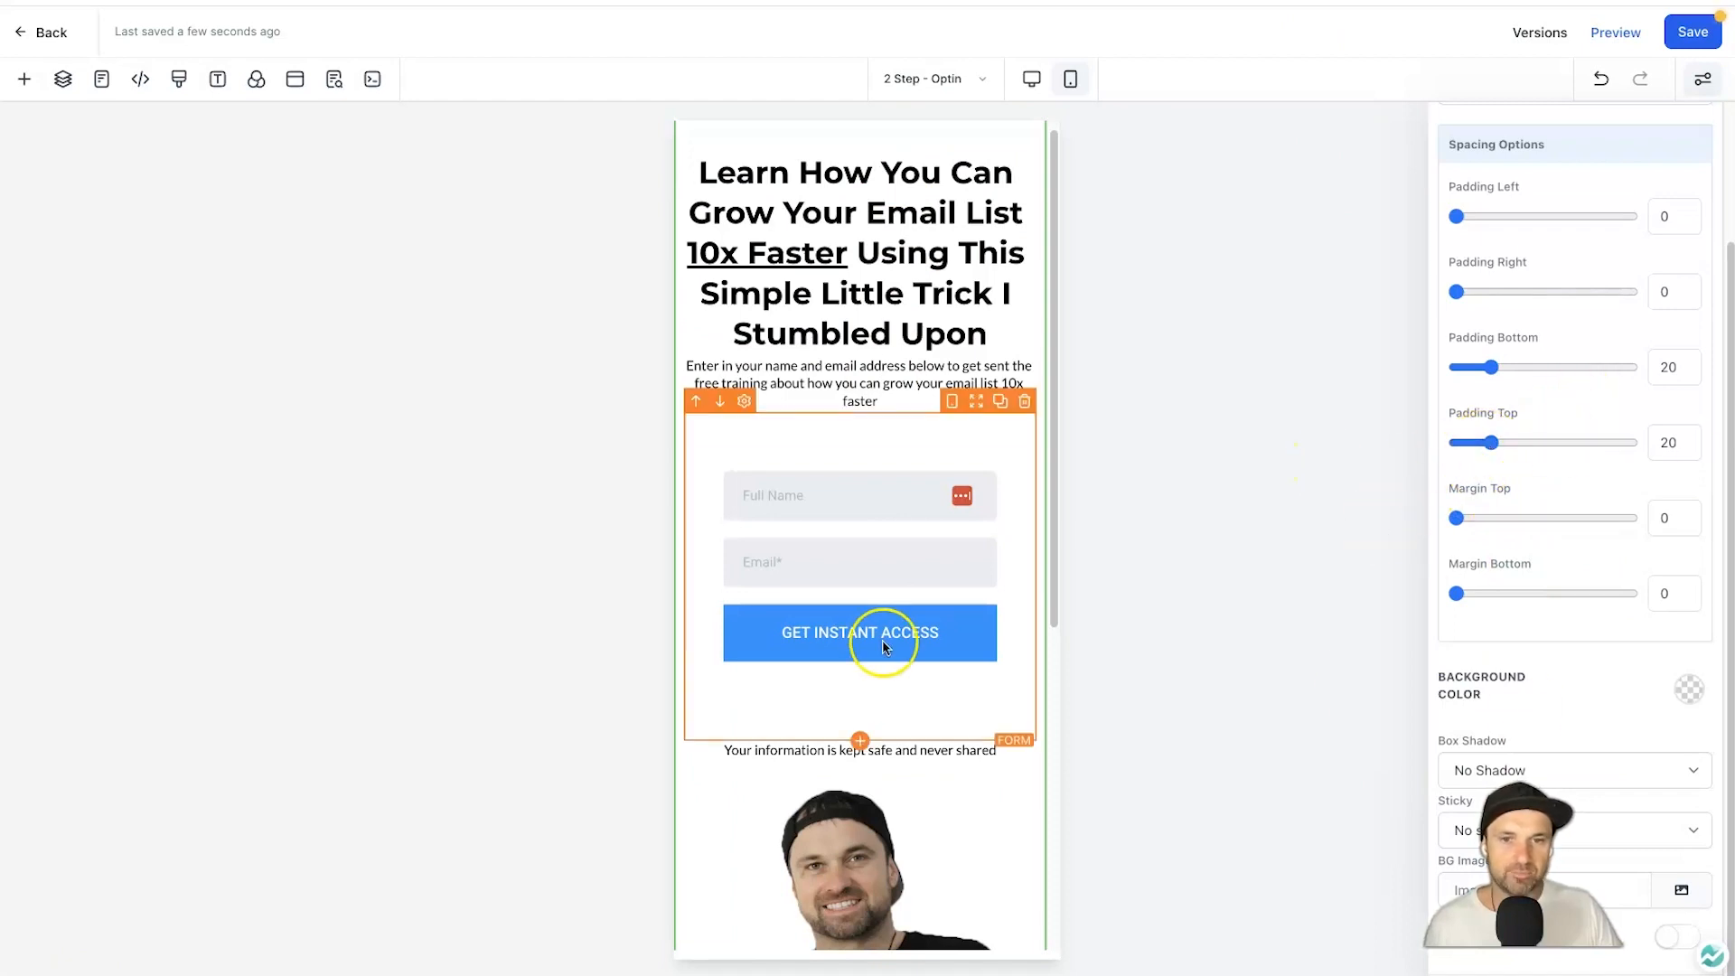
{"action": "scroll", "coordinate": [930, 643], "scroll_direction": "down", "scroll_amount": 5}
{"action": "scroll", "coordinate": [867, 637], "scroll_direction": "up", "scroll_amount": 3}
{"action": "scroll", "coordinate": [872, 587], "scroll_direction": "down", "scroll_amount": 2}
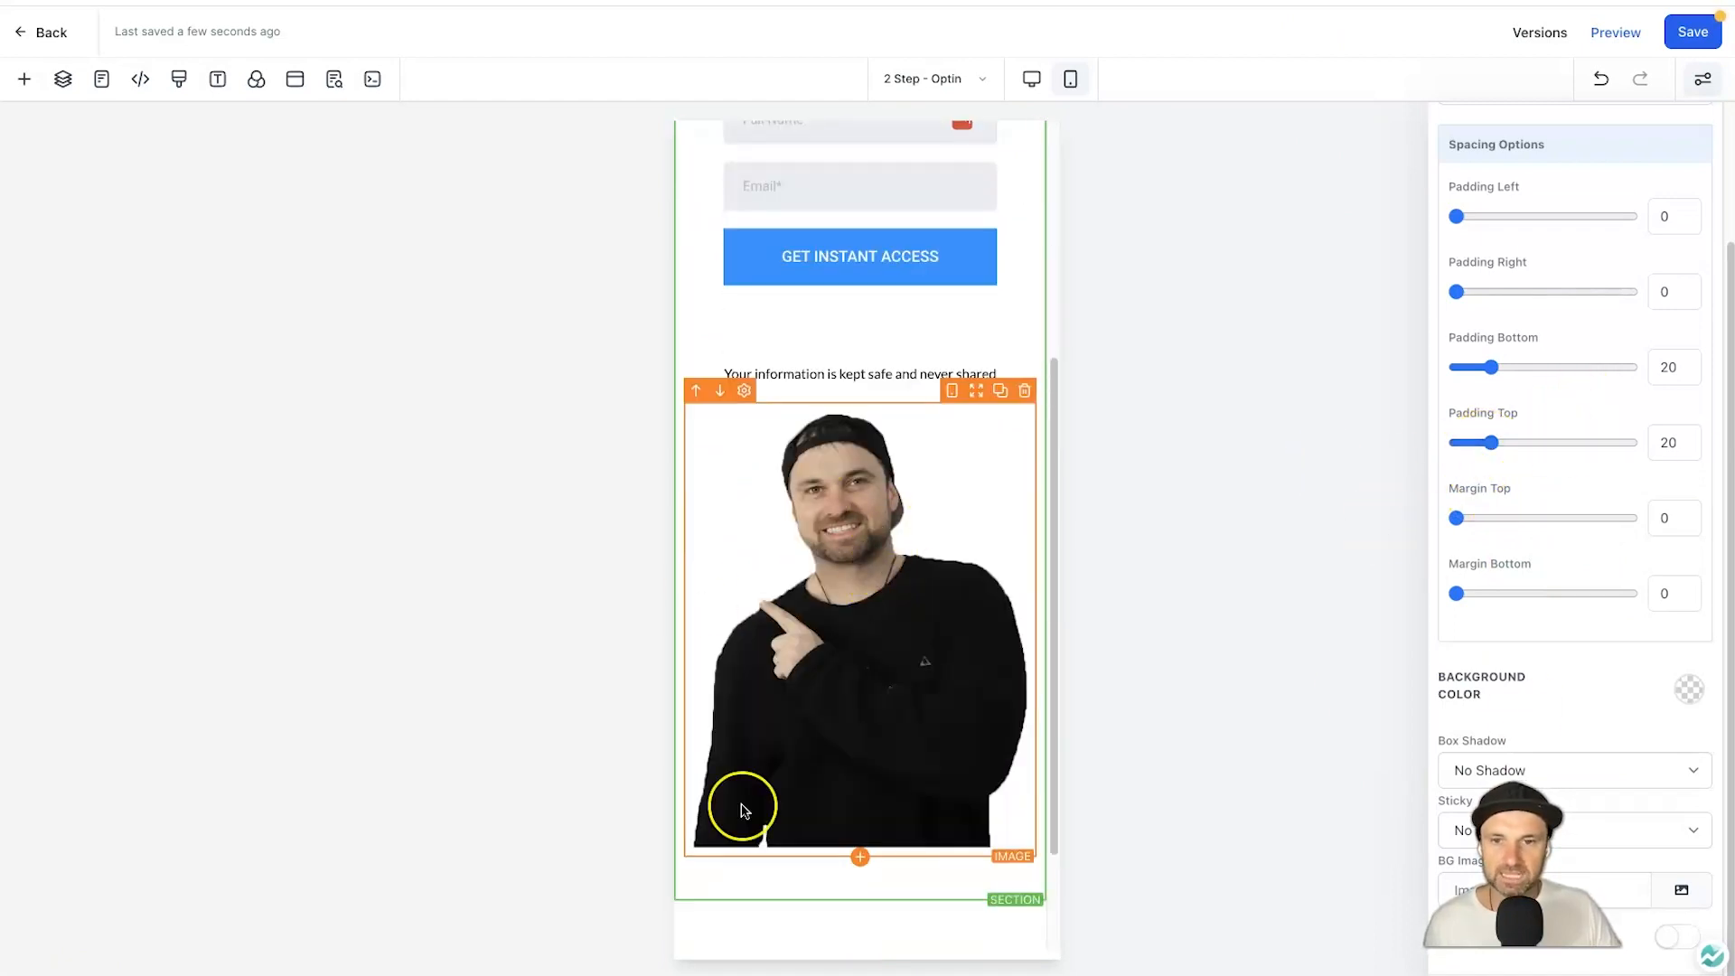
{"action": "left_click", "coordinate": [910, 673]}
Replace the mobile image with the thumbs-up photo Phil-Trans-Knit-3.png from the media library.
{"action": "scroll", "coordinate": [1623, 745], "scroll_direction": "down", "scroll_amount": 3}
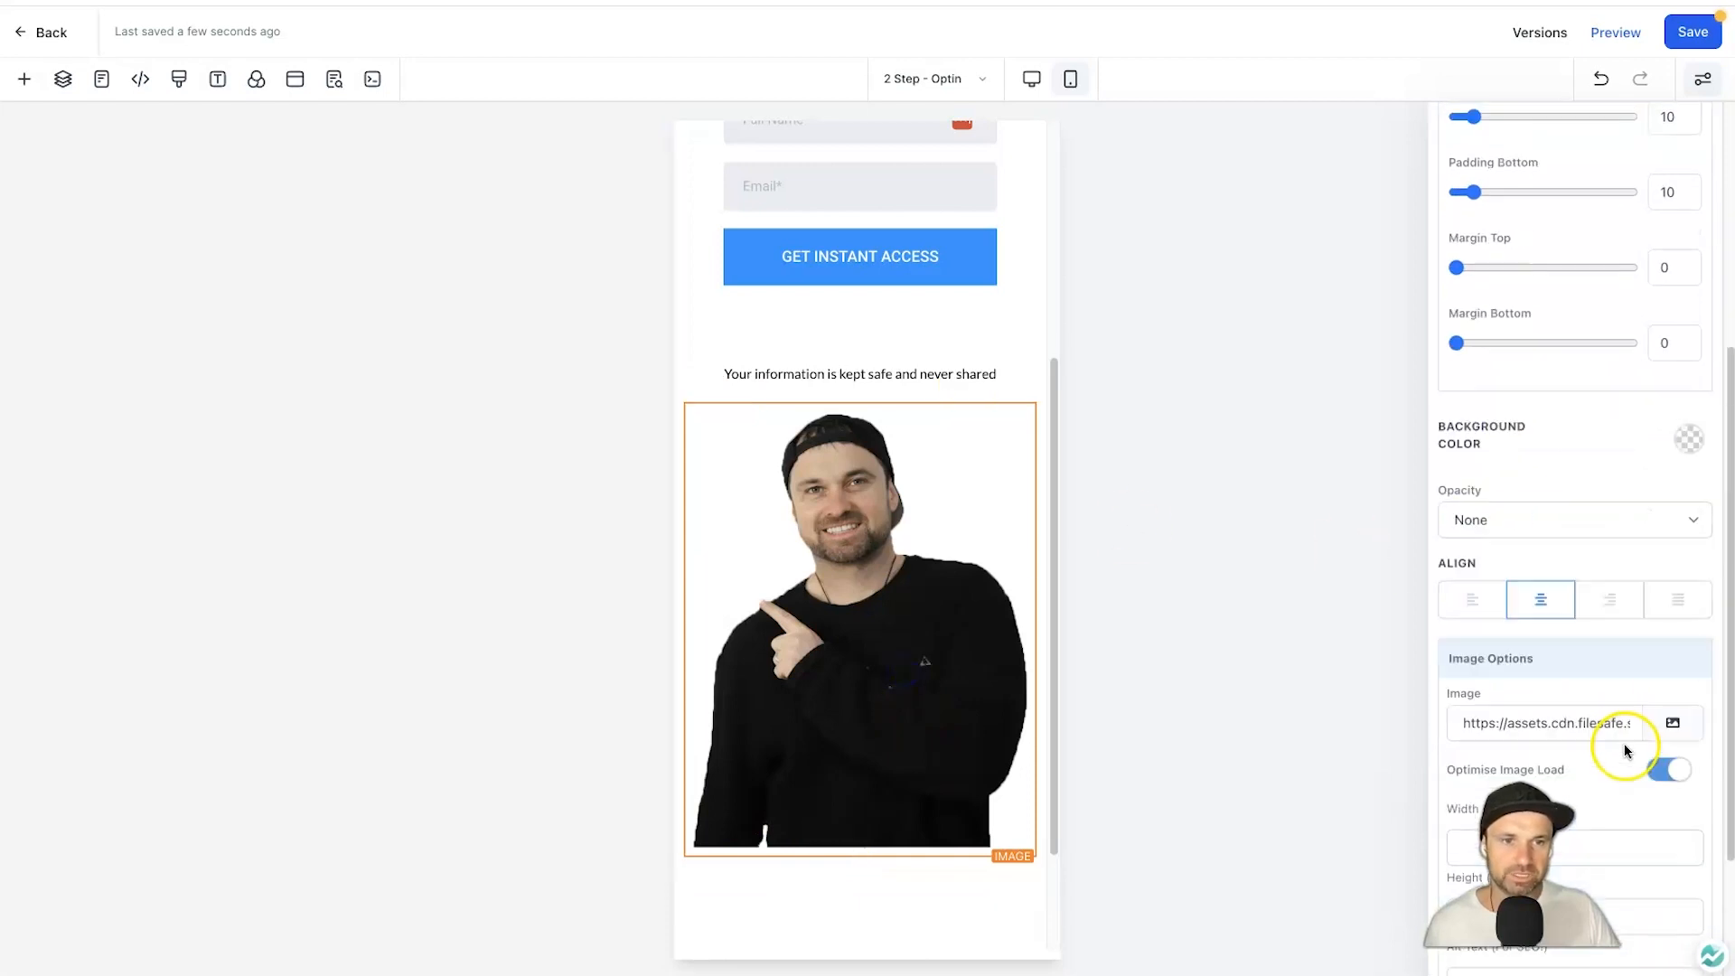
{"action": "scroll", "coordinate": [1623, 745], "scroll_direction": "down", "scroll_amount": 1}
{"action": "left_click", "coordinate": [1673, 629]}
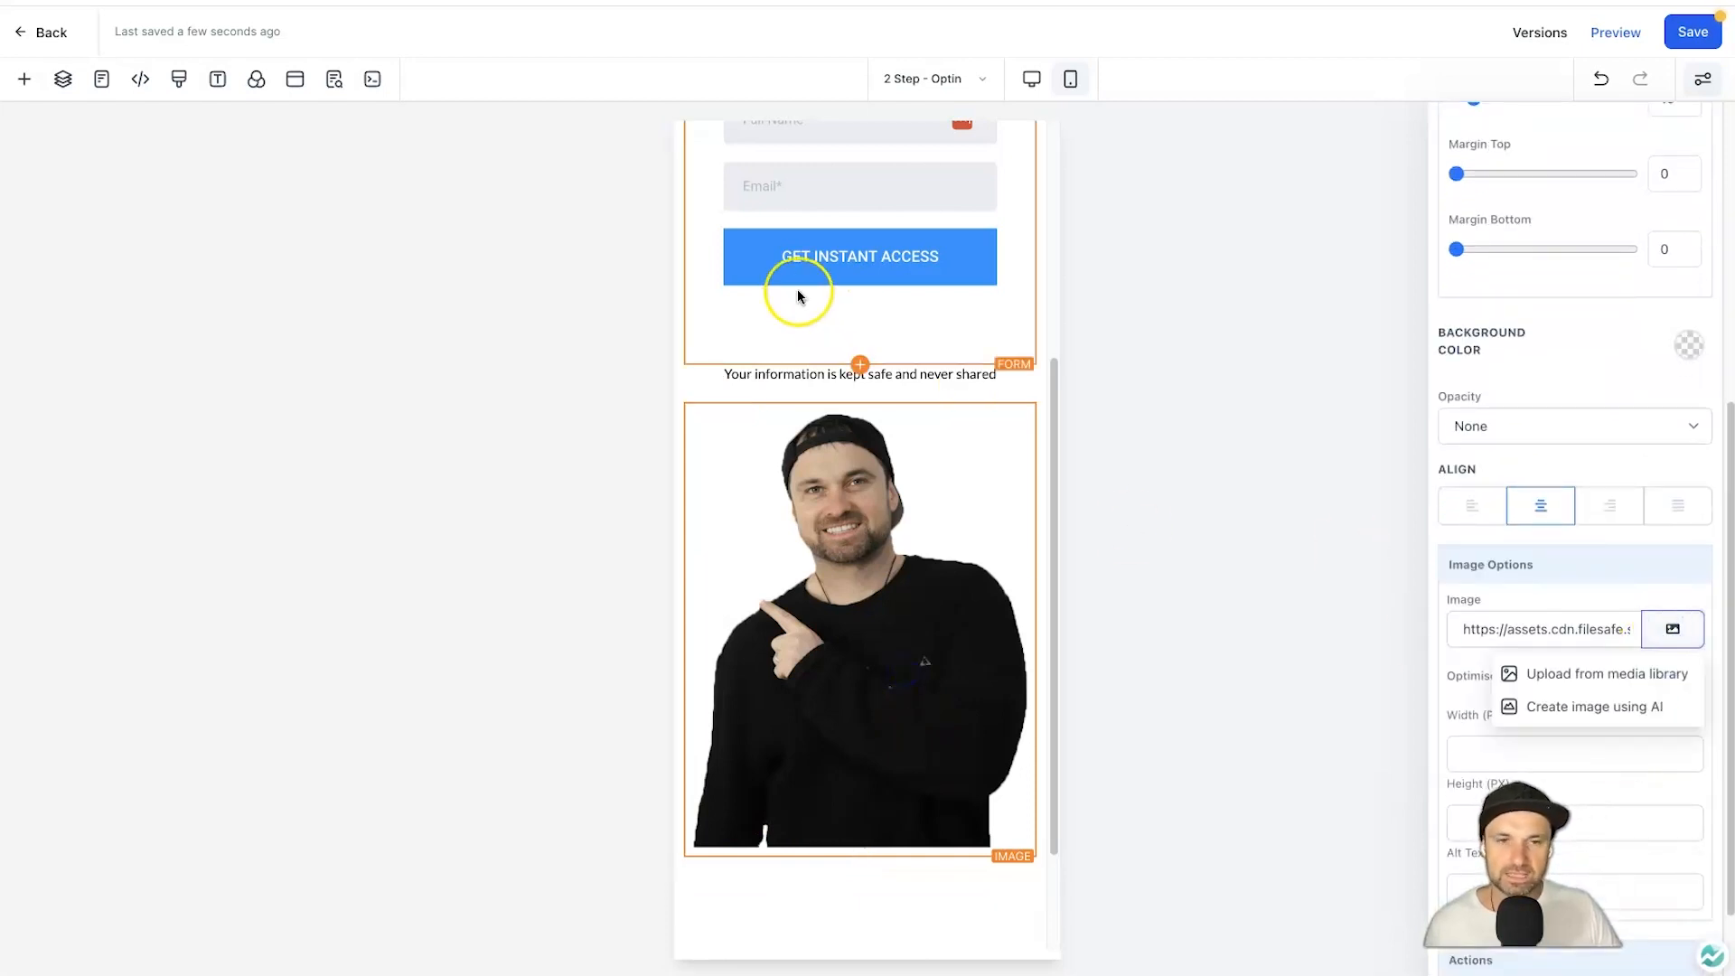
{"action": "left_click", "coordinate": [1665, 675]}
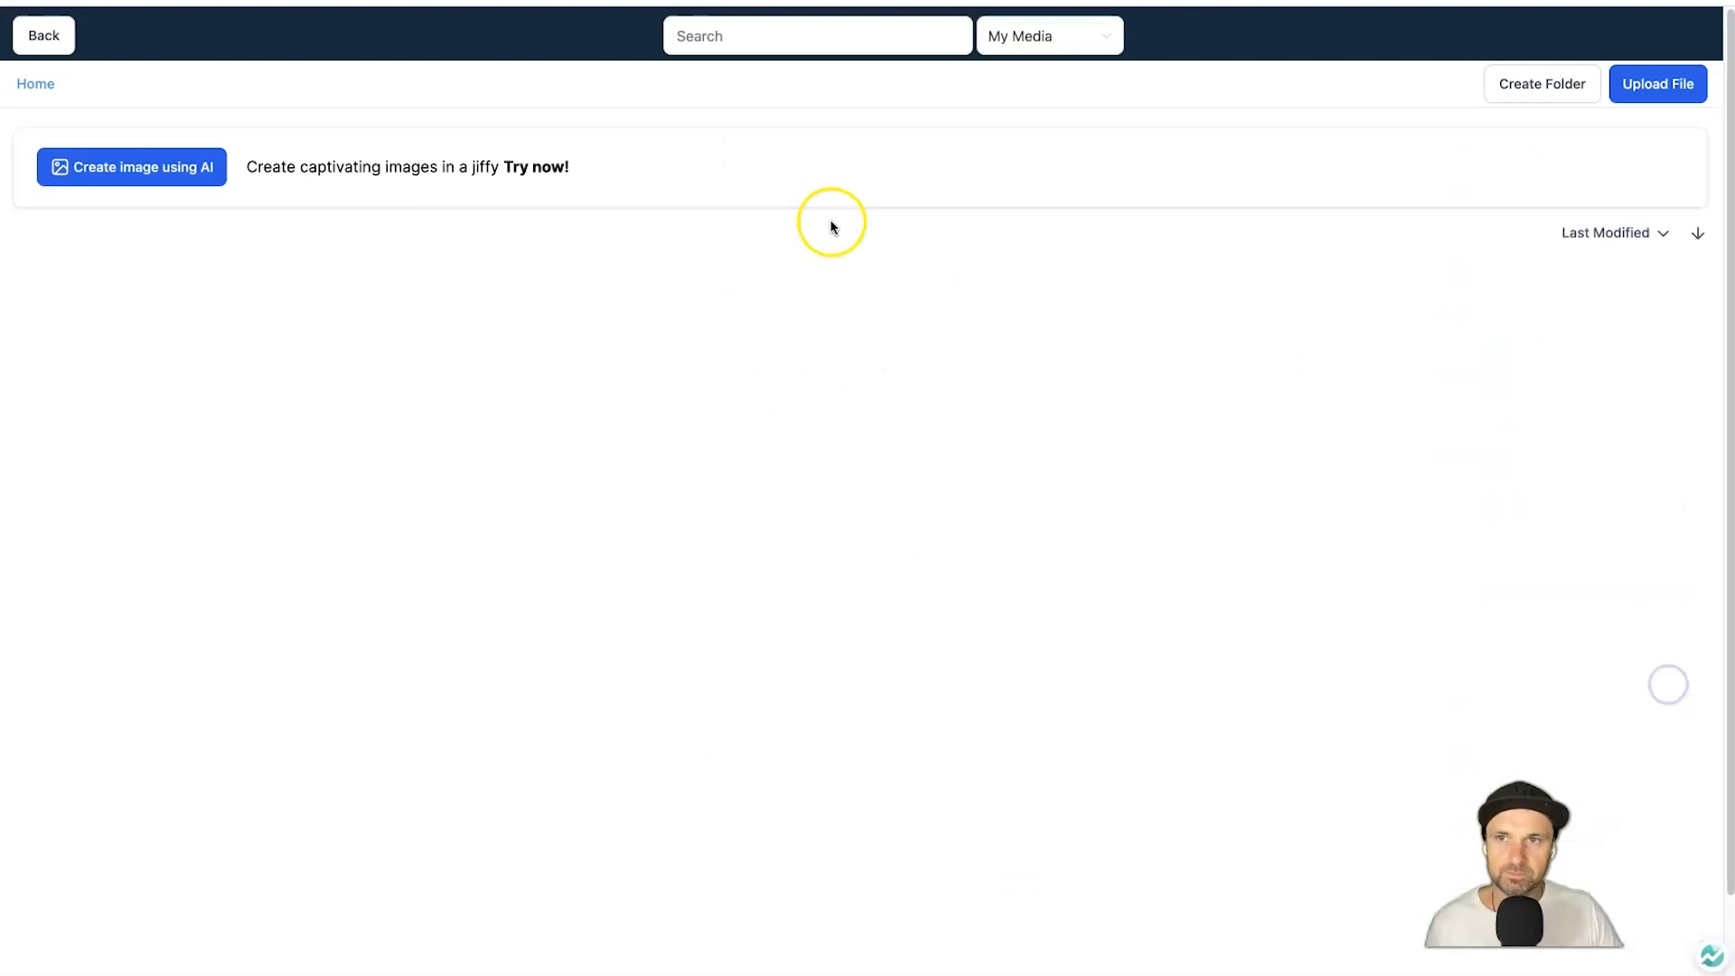
{"action": "left_click", "coordinate": [735, 491]}
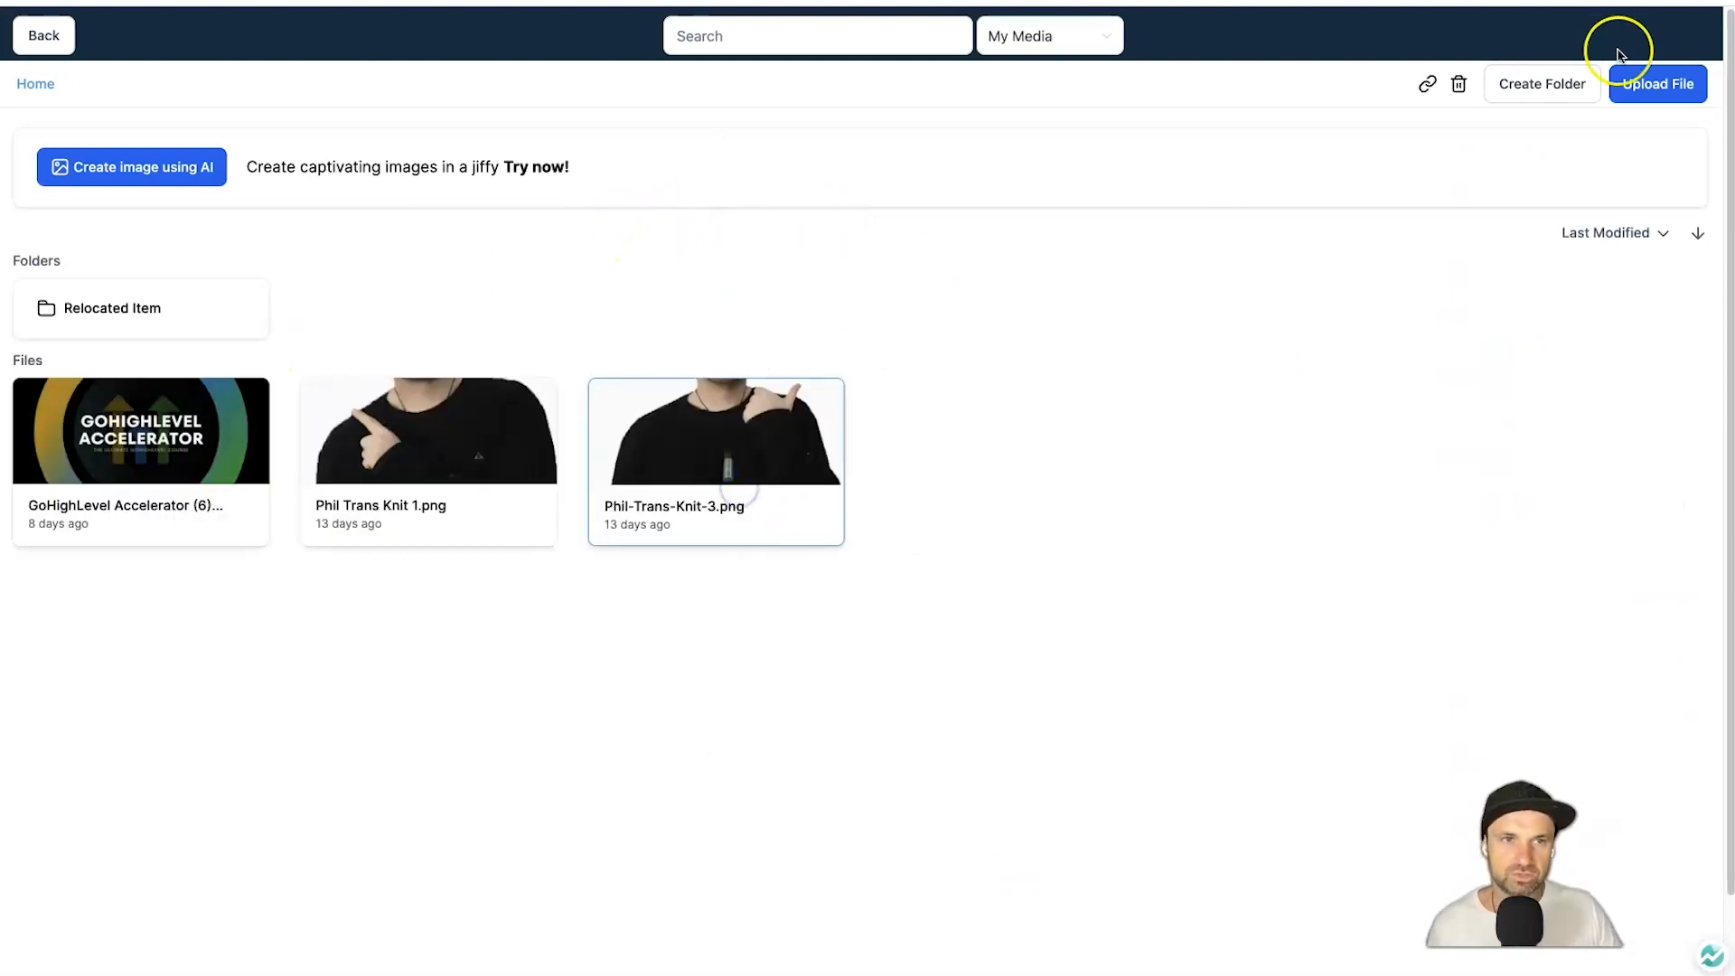
{"action": "left_click", "coordinate": [771, 398]}
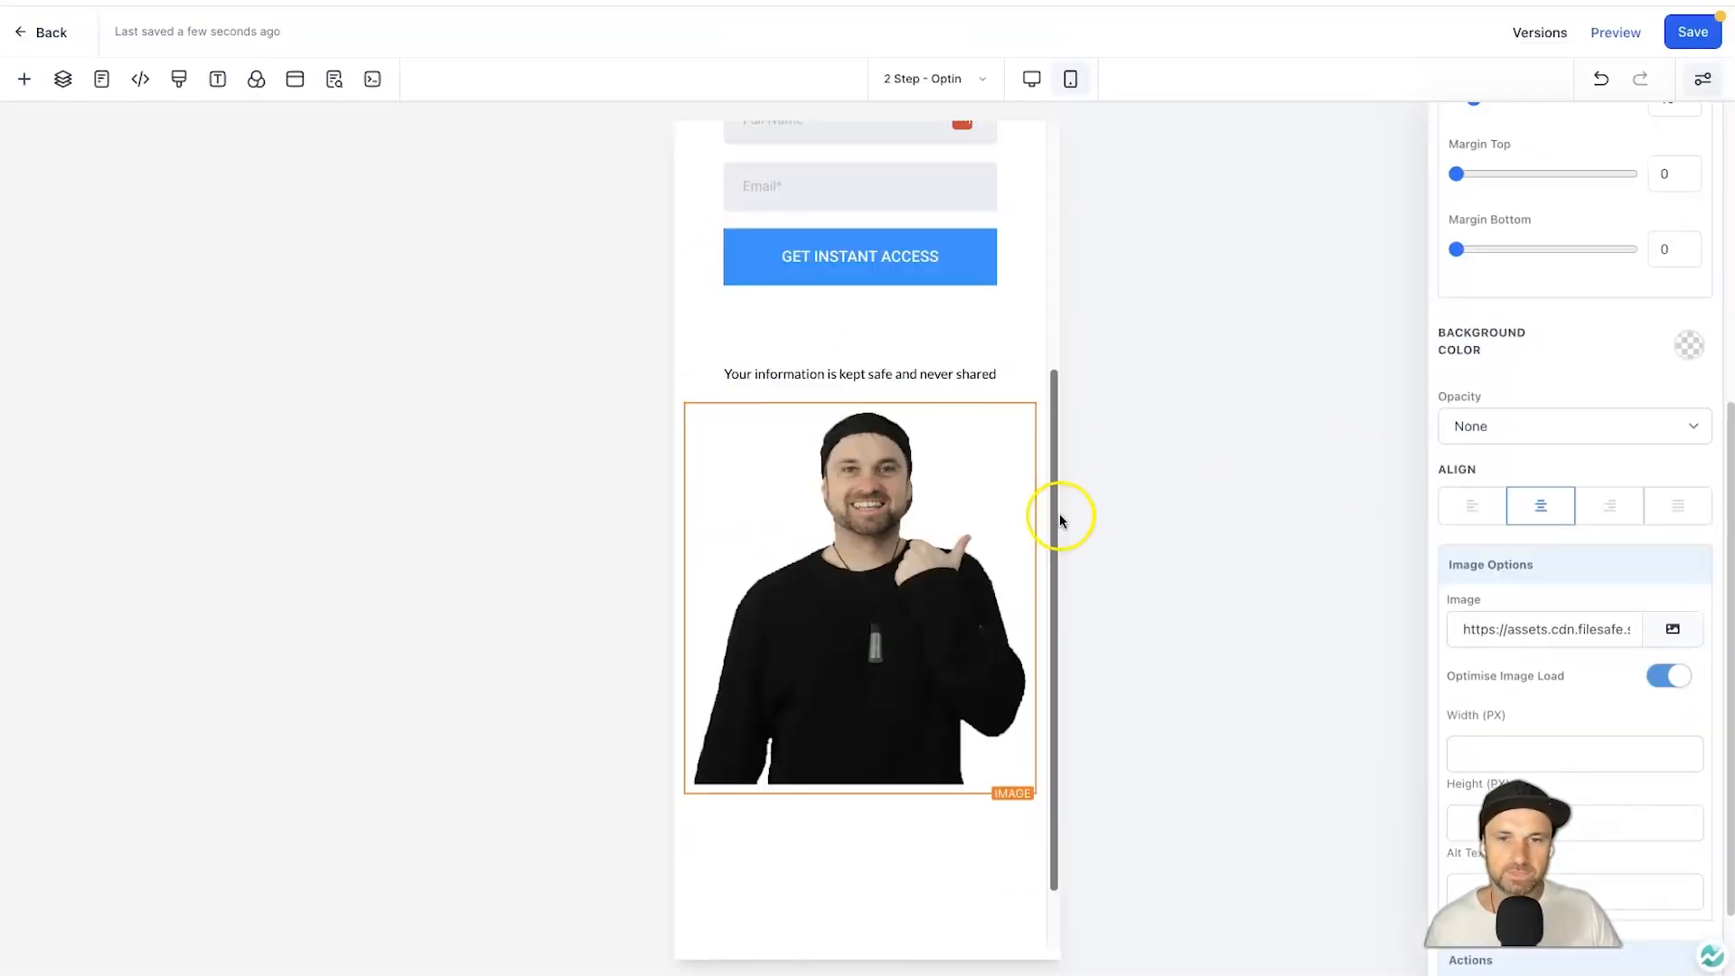
Compare the desktop and mobile layouts, then save the page.
{"action": "scroll", "coordinate": [1054, 515], "scroll_direction": "up", "scroll_amount": 5}
{"action": "left_click", "coordinate": [1033, 80]}
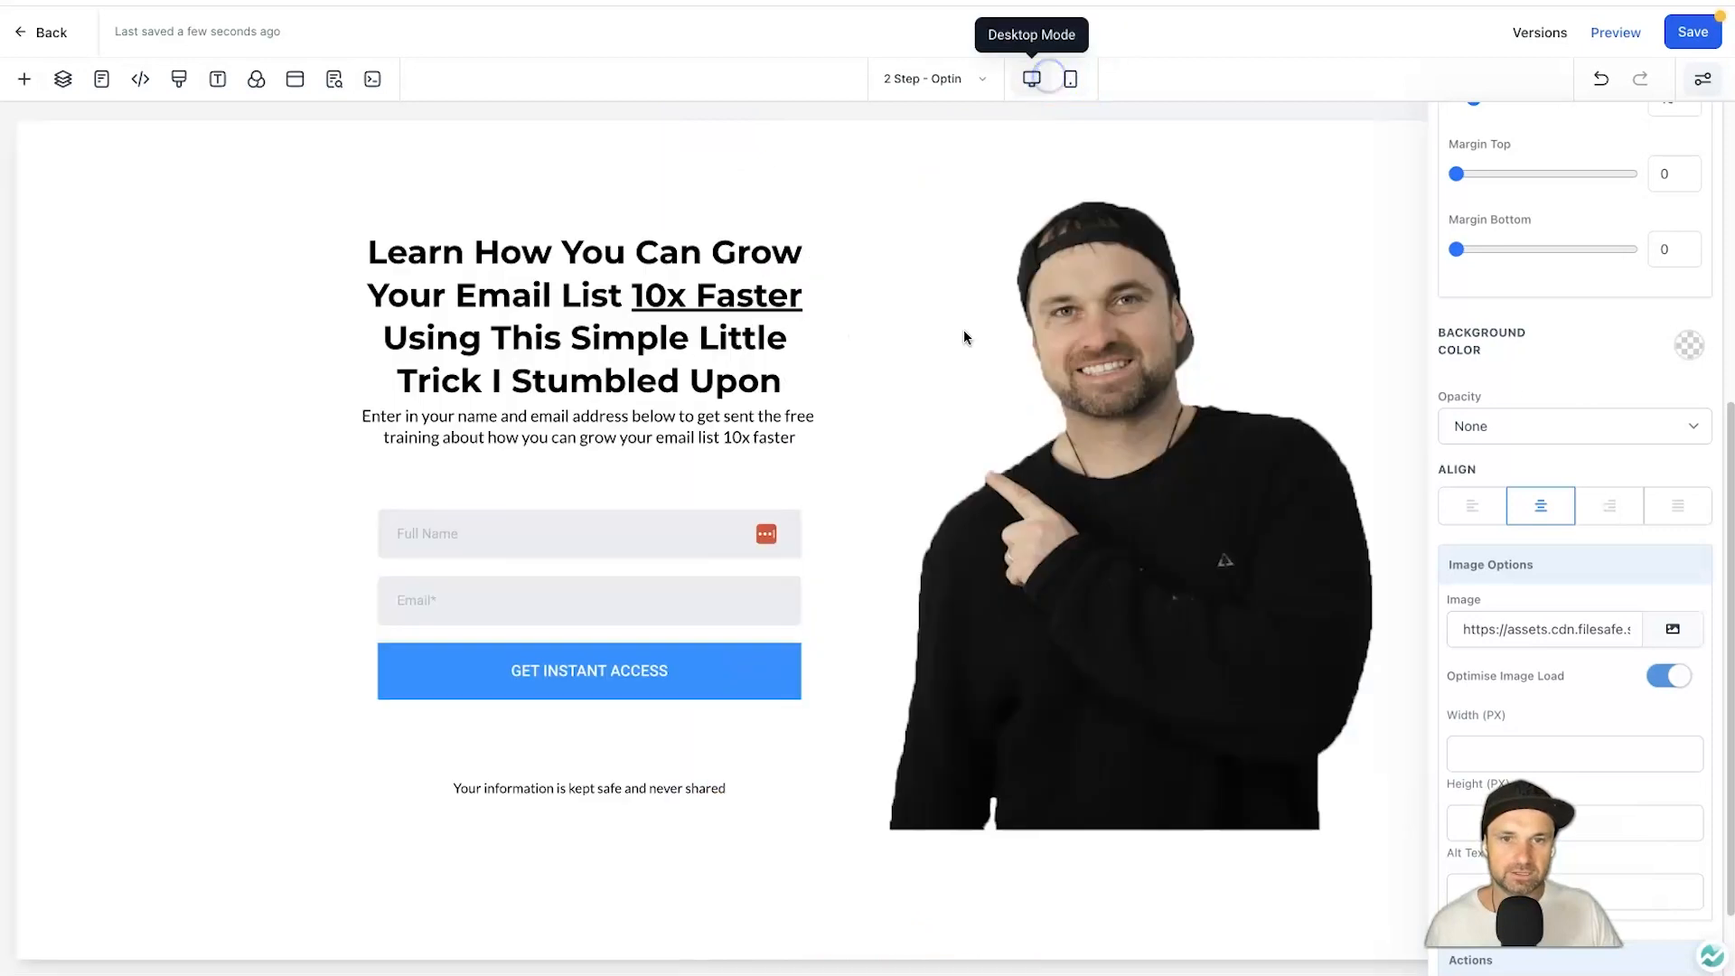
{"action": "left_click", "coordinate": [1073, 83]}
{"action": "scroll", "coordinate": [777, 732], "scroll_direction": "down", "scroll_amount": 4}
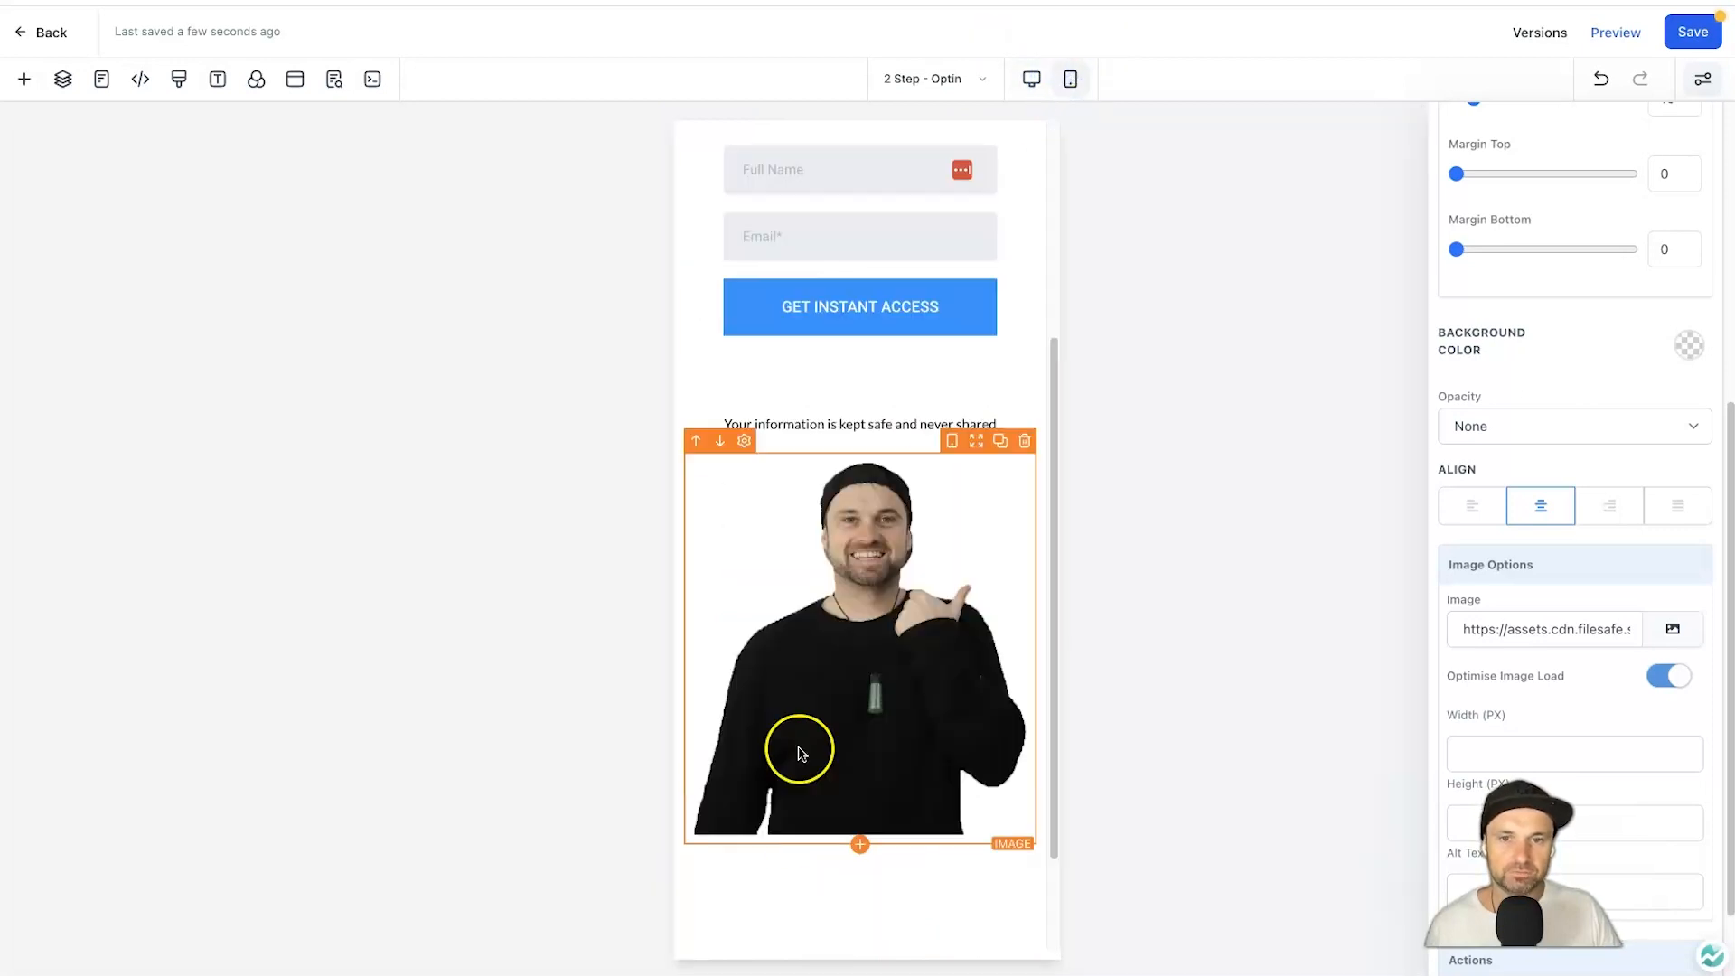
{"action": "scroll", "coordinate": [1045, 174], "scroll_direction": "up", "scroll_amount": 4}
{"action": "left_click", "coordinate": [1027, 84]}
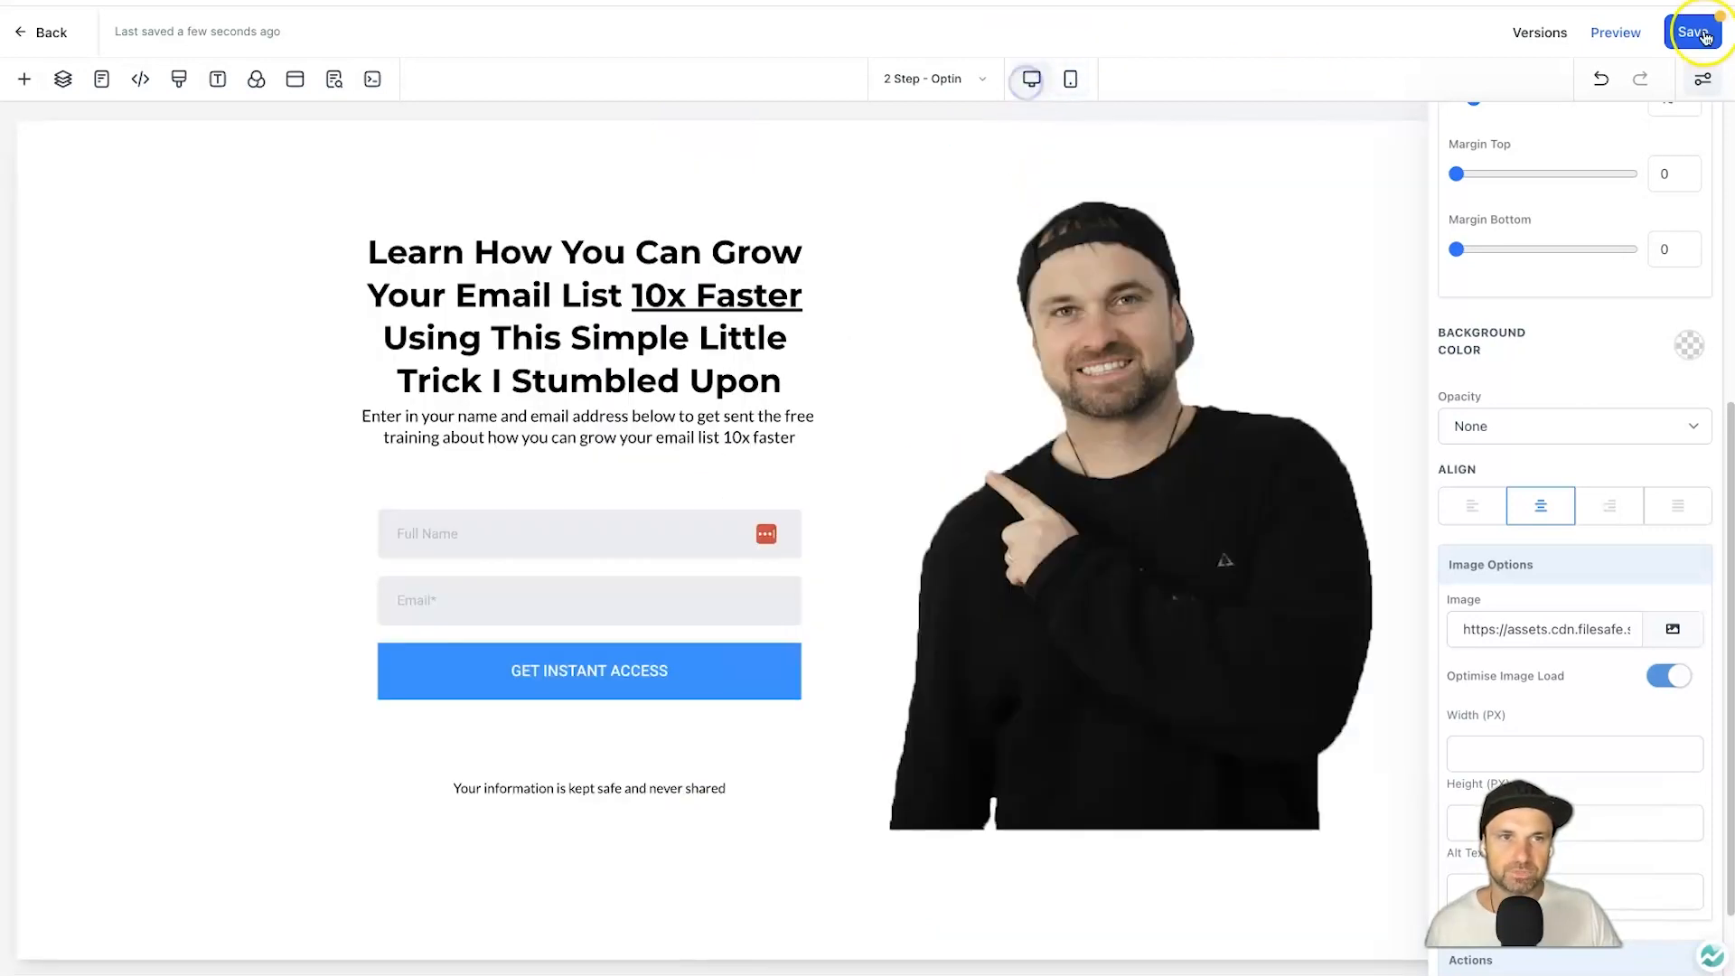
{"action": "left_click", "coordinate": [334, 78]}
{"action": "left_click", "coordinate": [183, 312]}
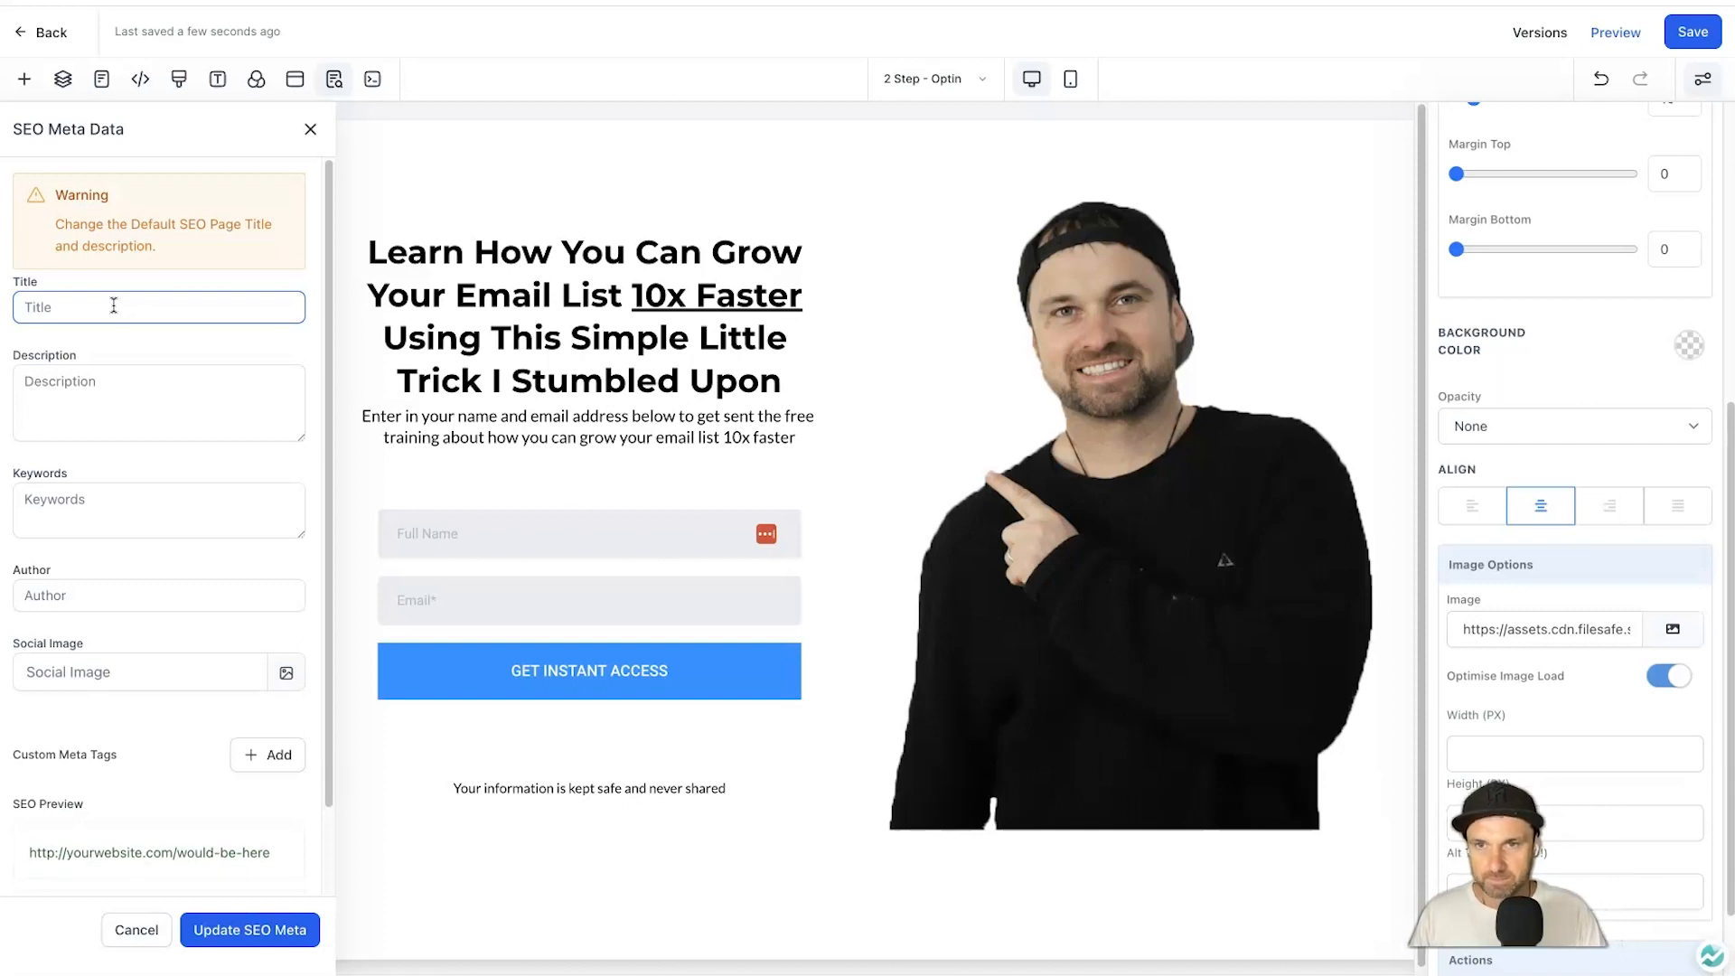
Enter the SEO title 'Learn How To 10x Your Email List, Quickly!' and a description.
{"action": "type", "text": "Learn How To 10"}
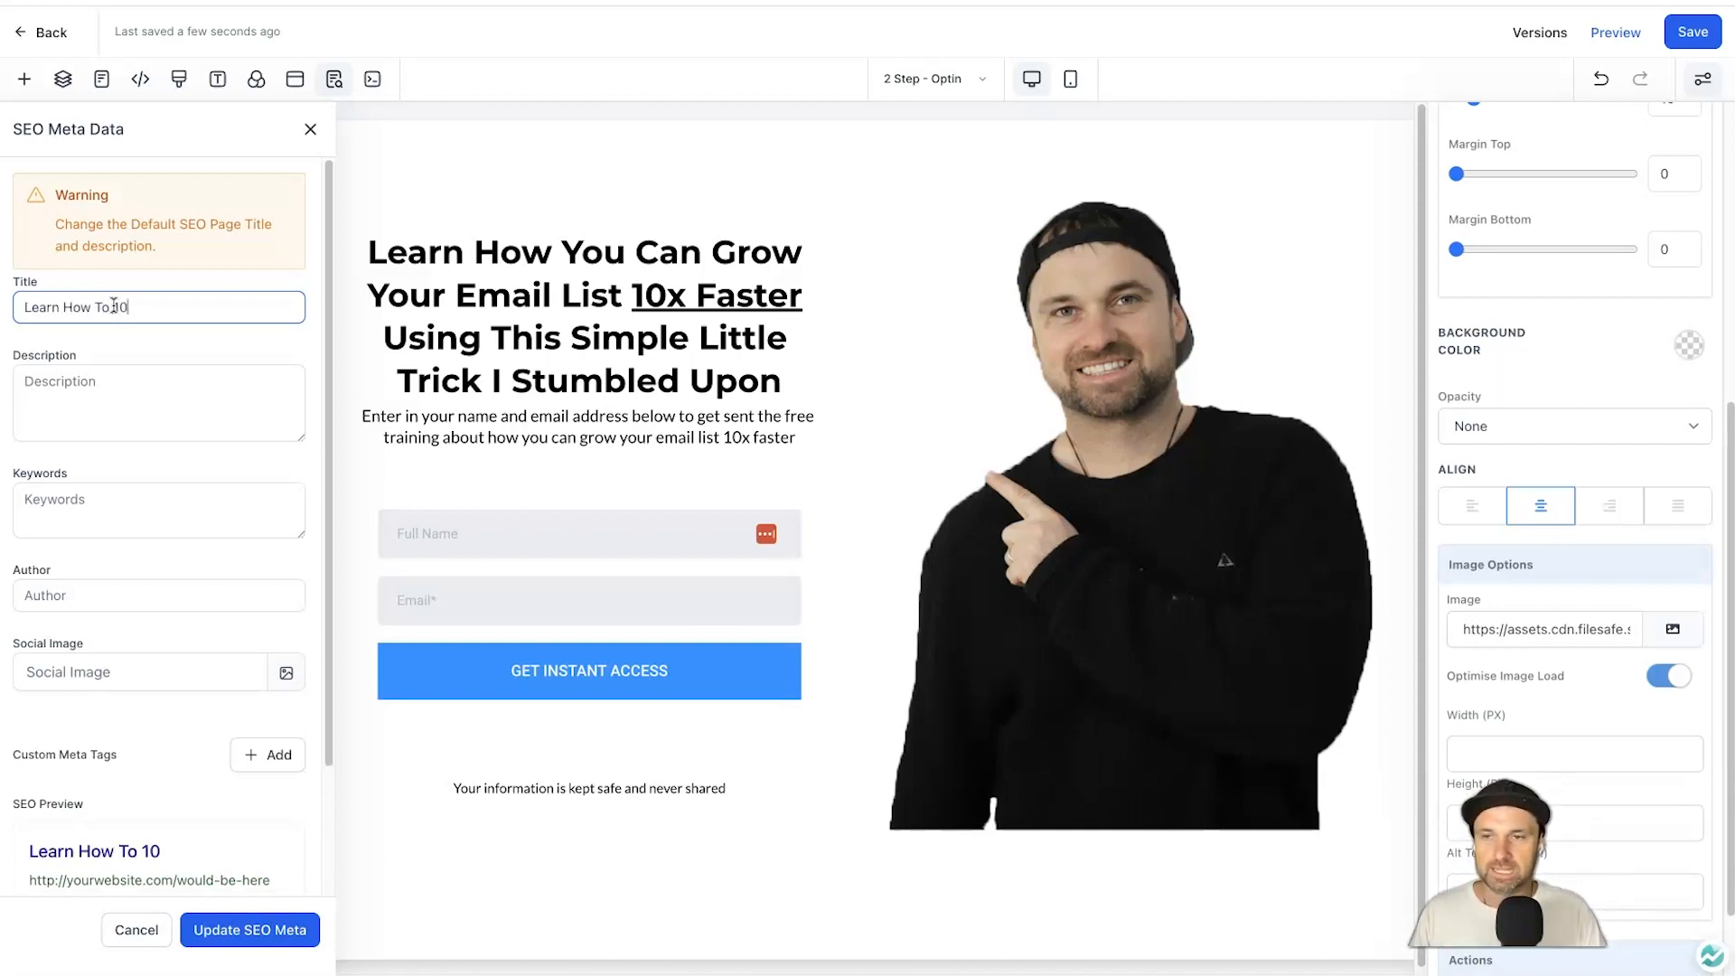
{"action": "type", "text": "x Your Email "}
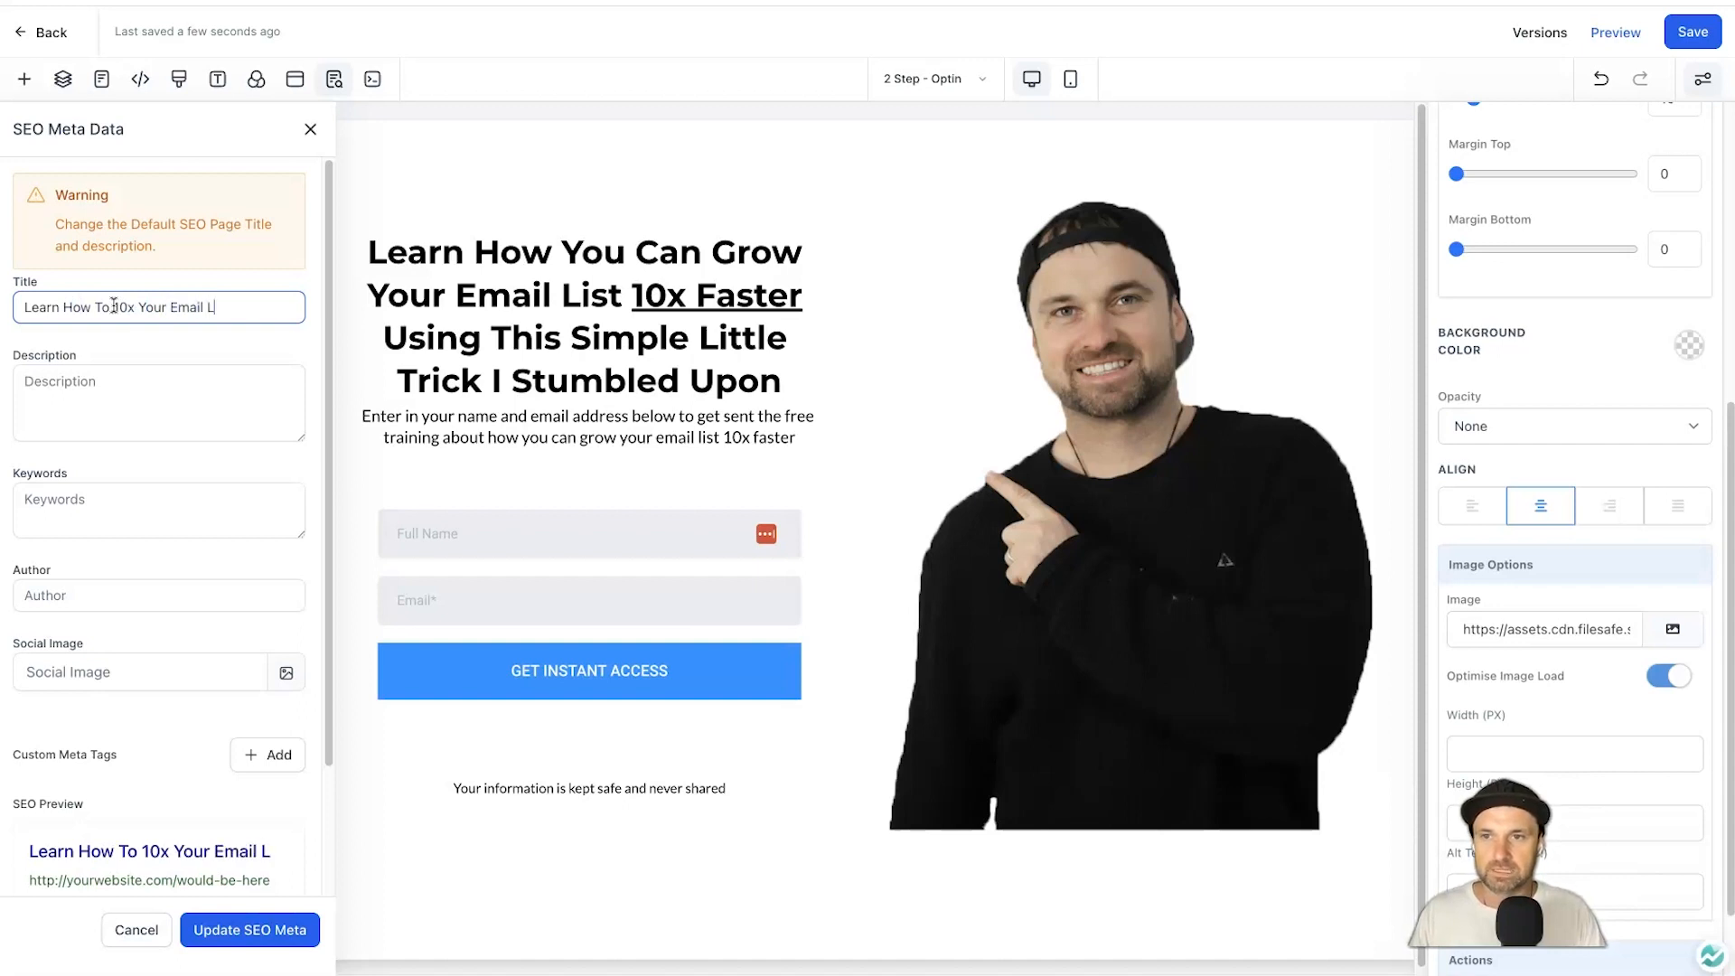
{"action": "type", "text": "List, Quickly!"}
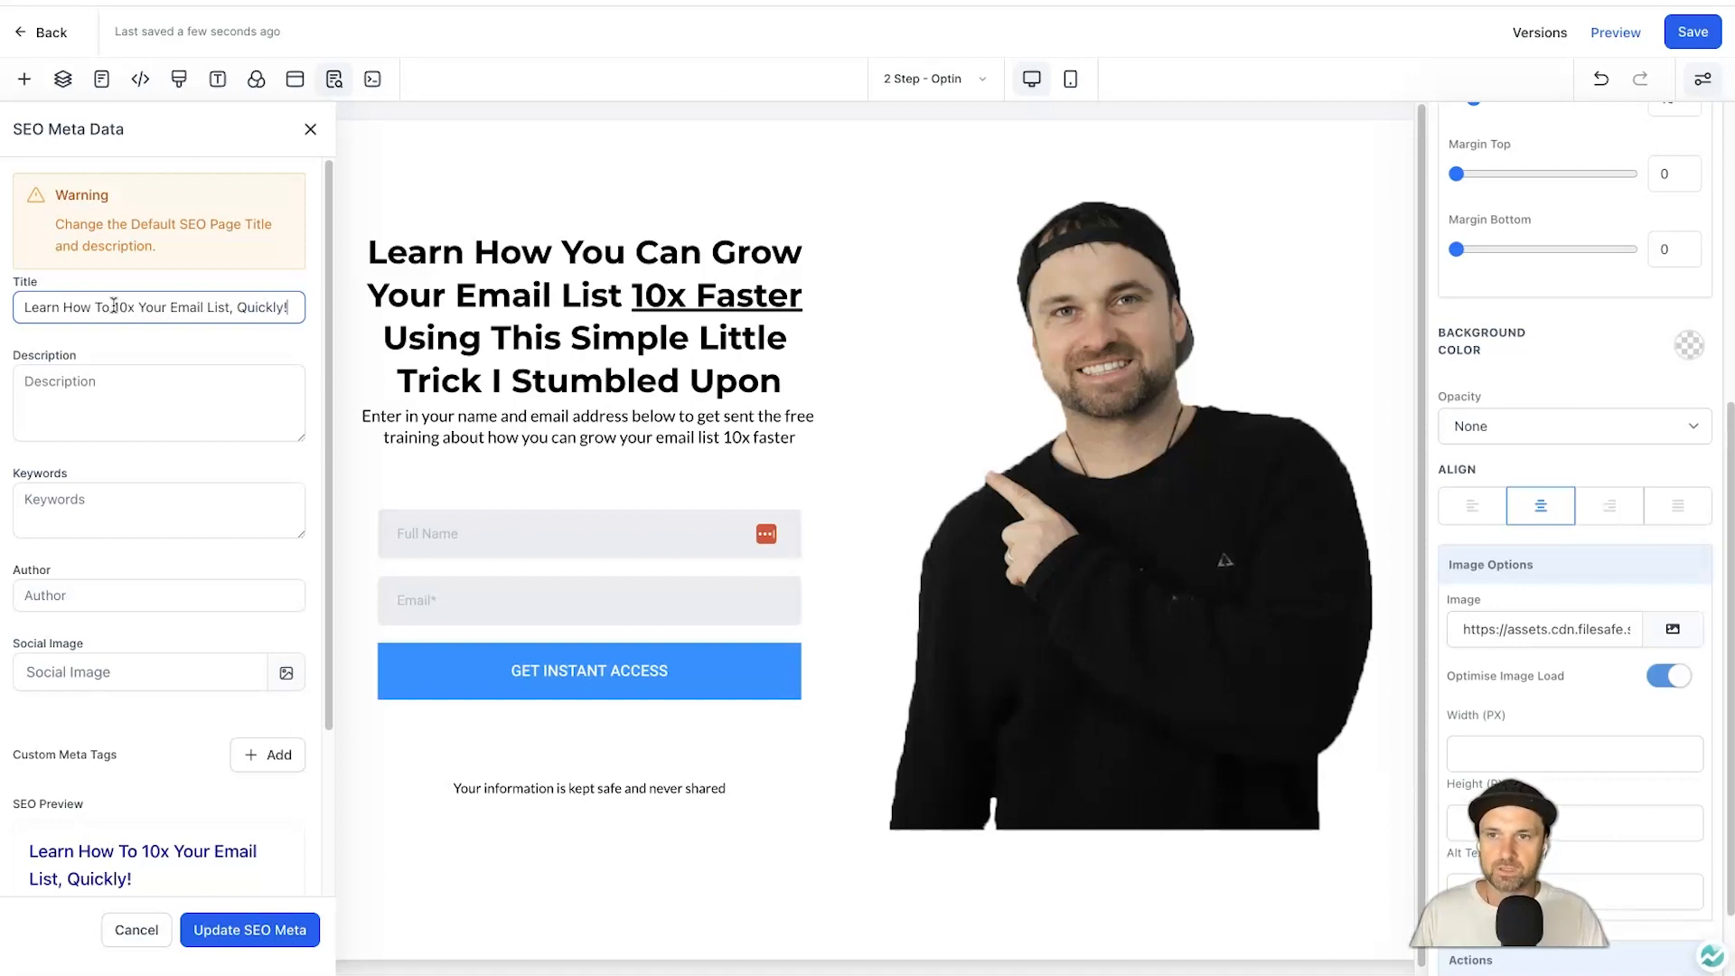
{"action": "left_click", "coordinate": [69, 432]}
{"action": "left_click", "coordinate": [99, 401]}
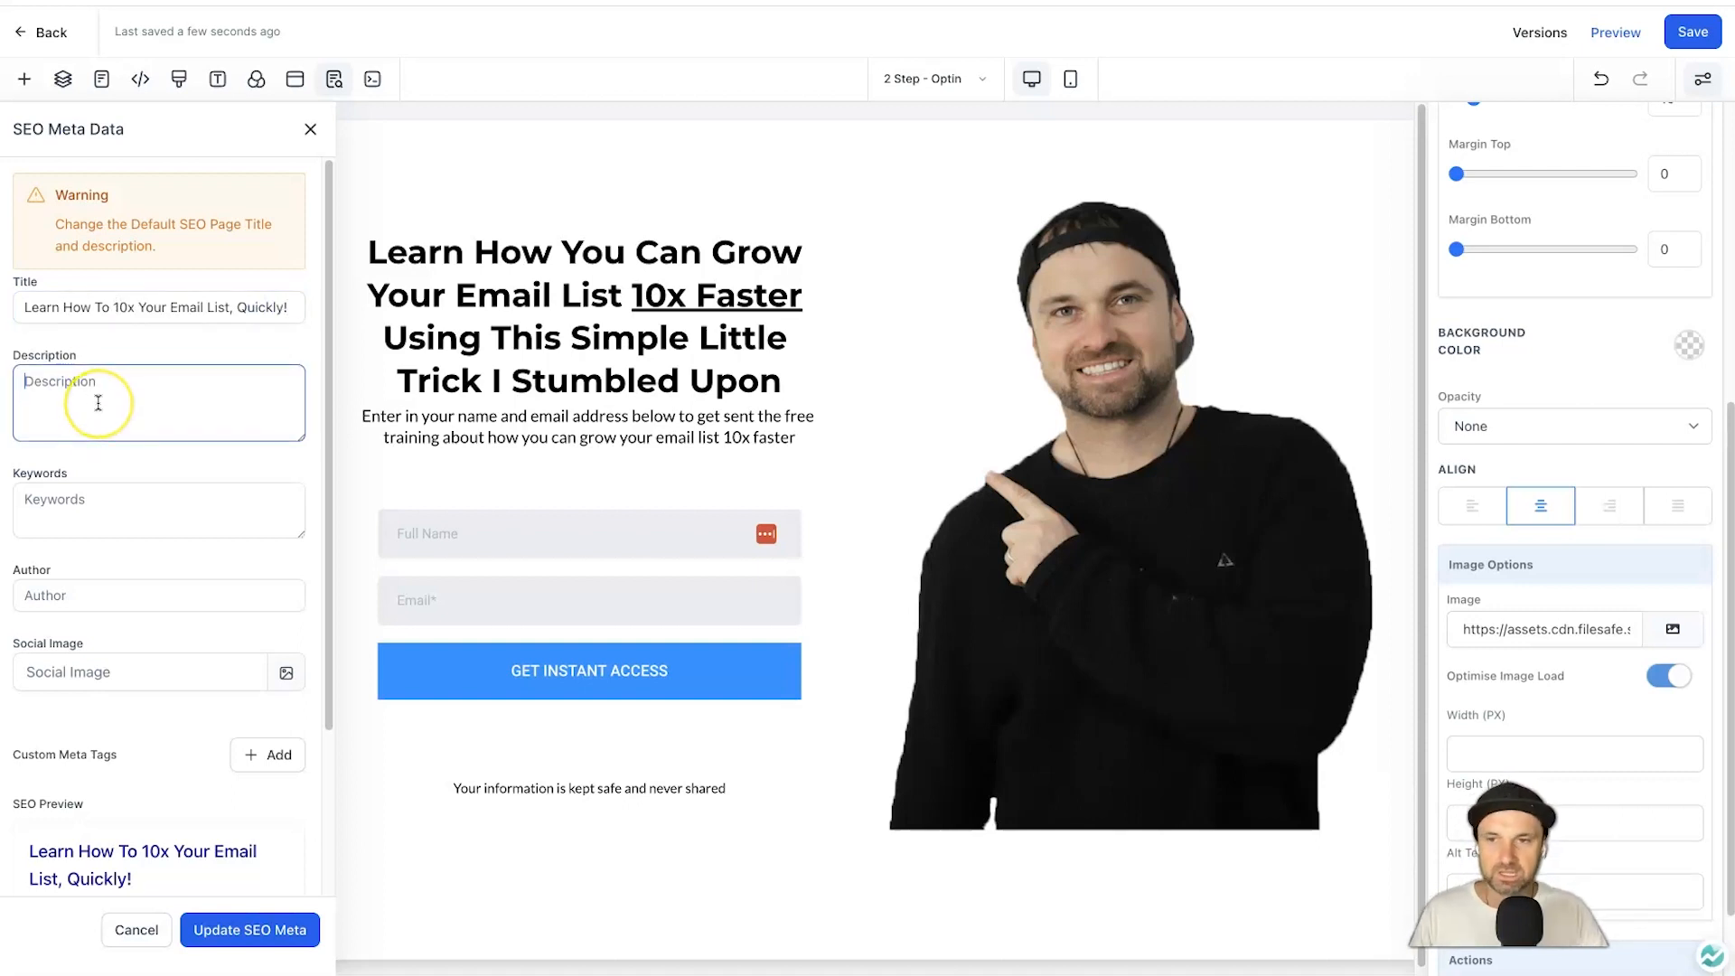
{"action": "type", "text": "In this"}
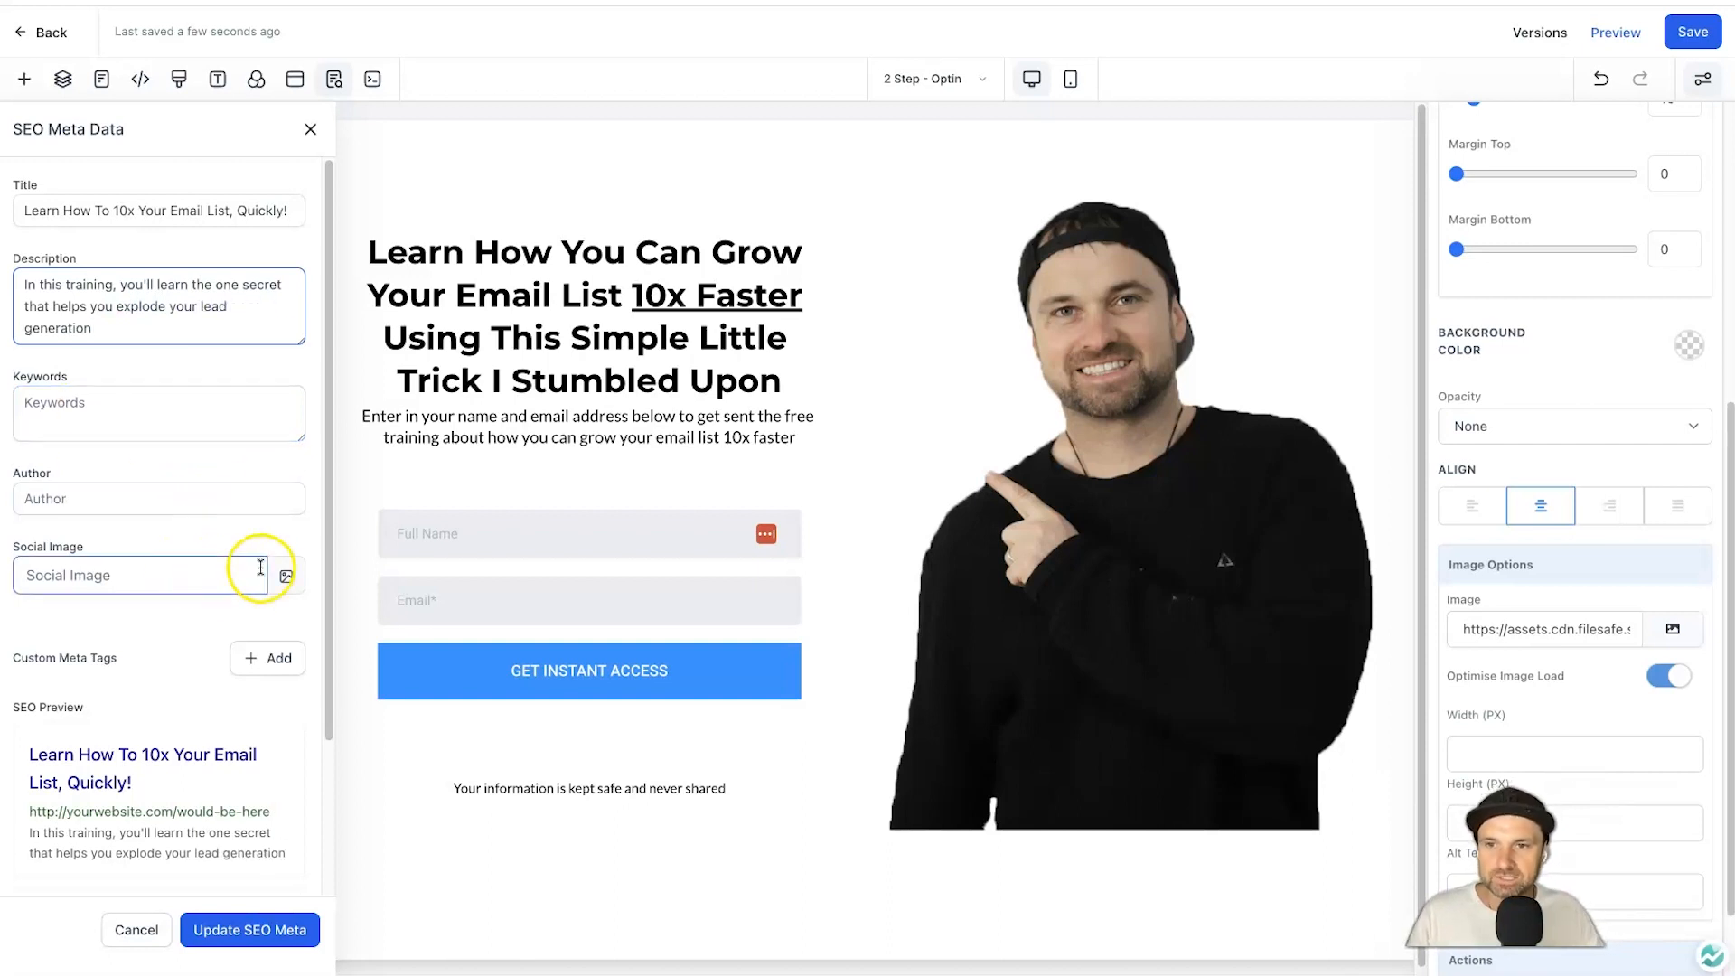
Set the GoHighLevel Accelerator image as the social image and update the SEO meta.
{"action": "left_click", "coordinate": [292, 576]}
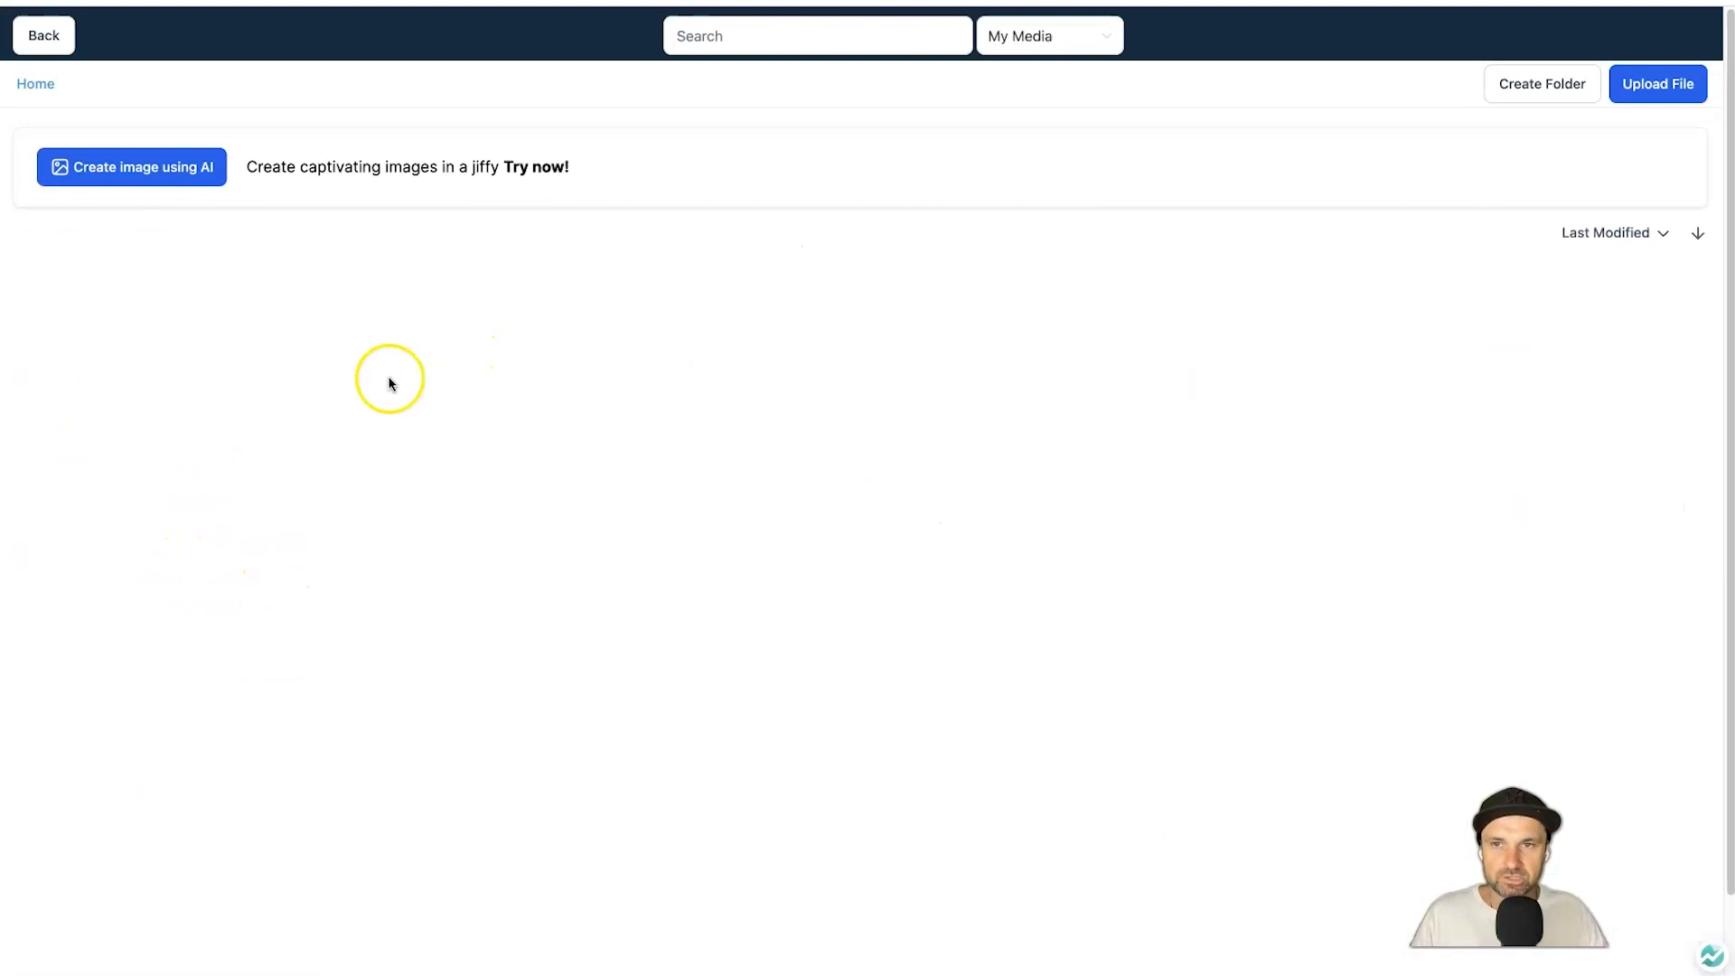
{"action": "left_click", "coordinate": [203, 437]}
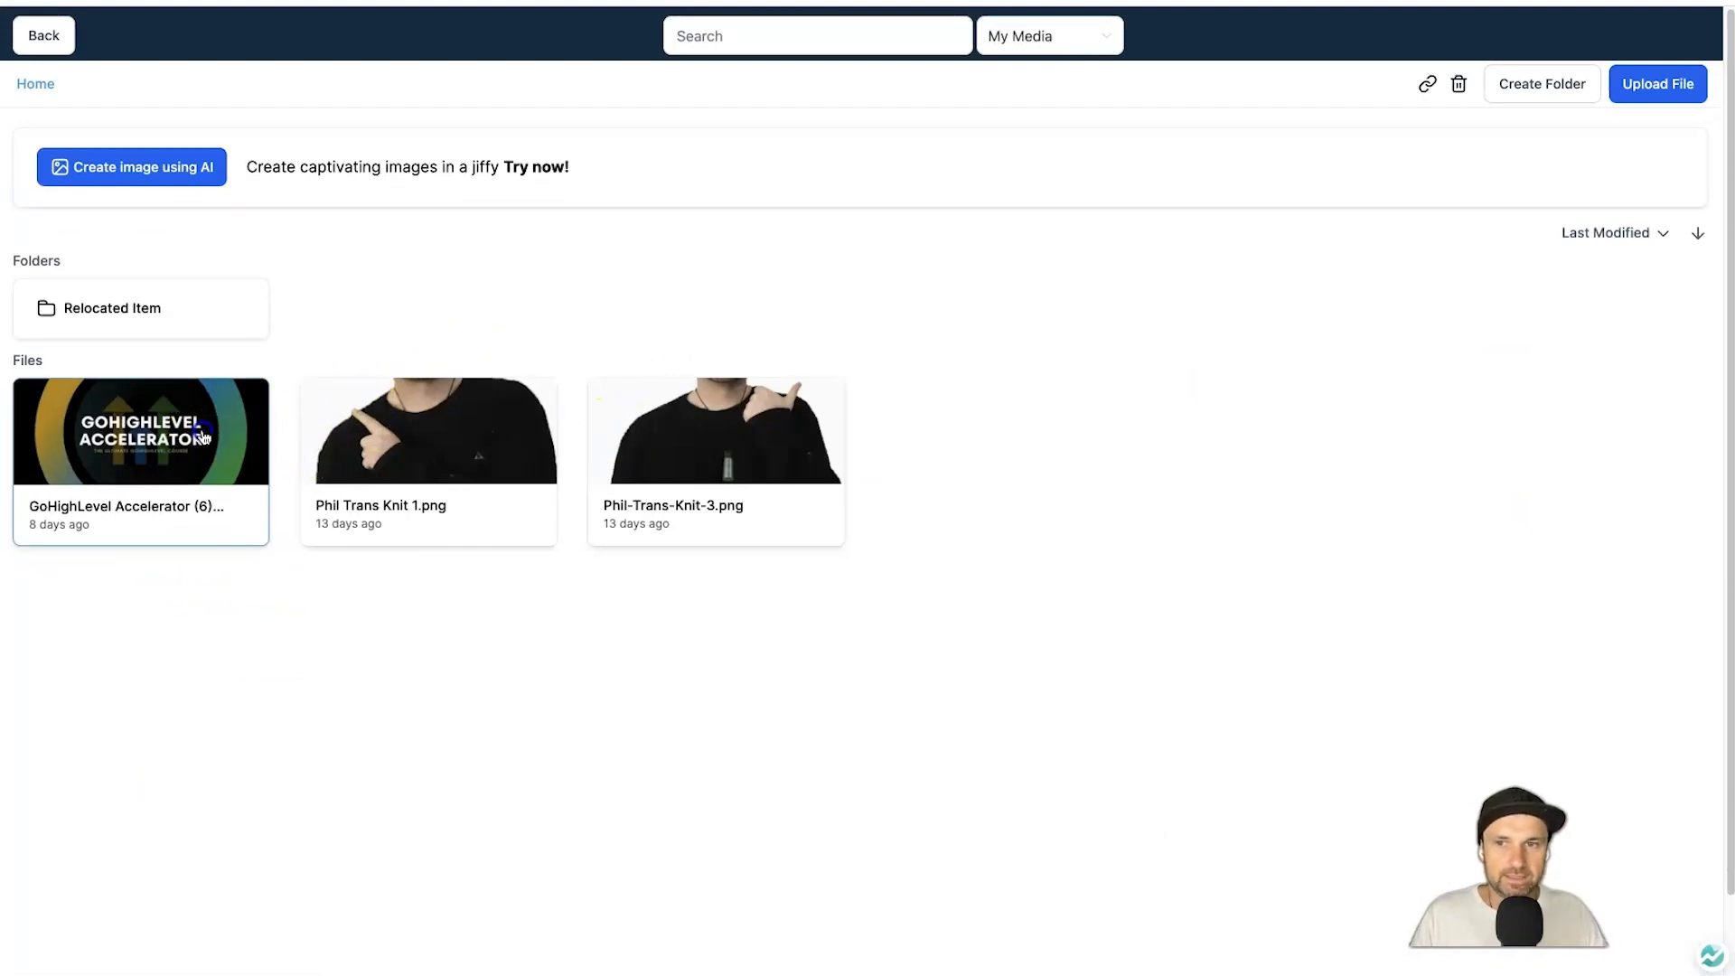
{"action": "left_click", "coordinate": [202, 437]}
{"action": "scroll", "coordinate": [40, 799], "scroll_direction": "down", "scroll_amount": 4}
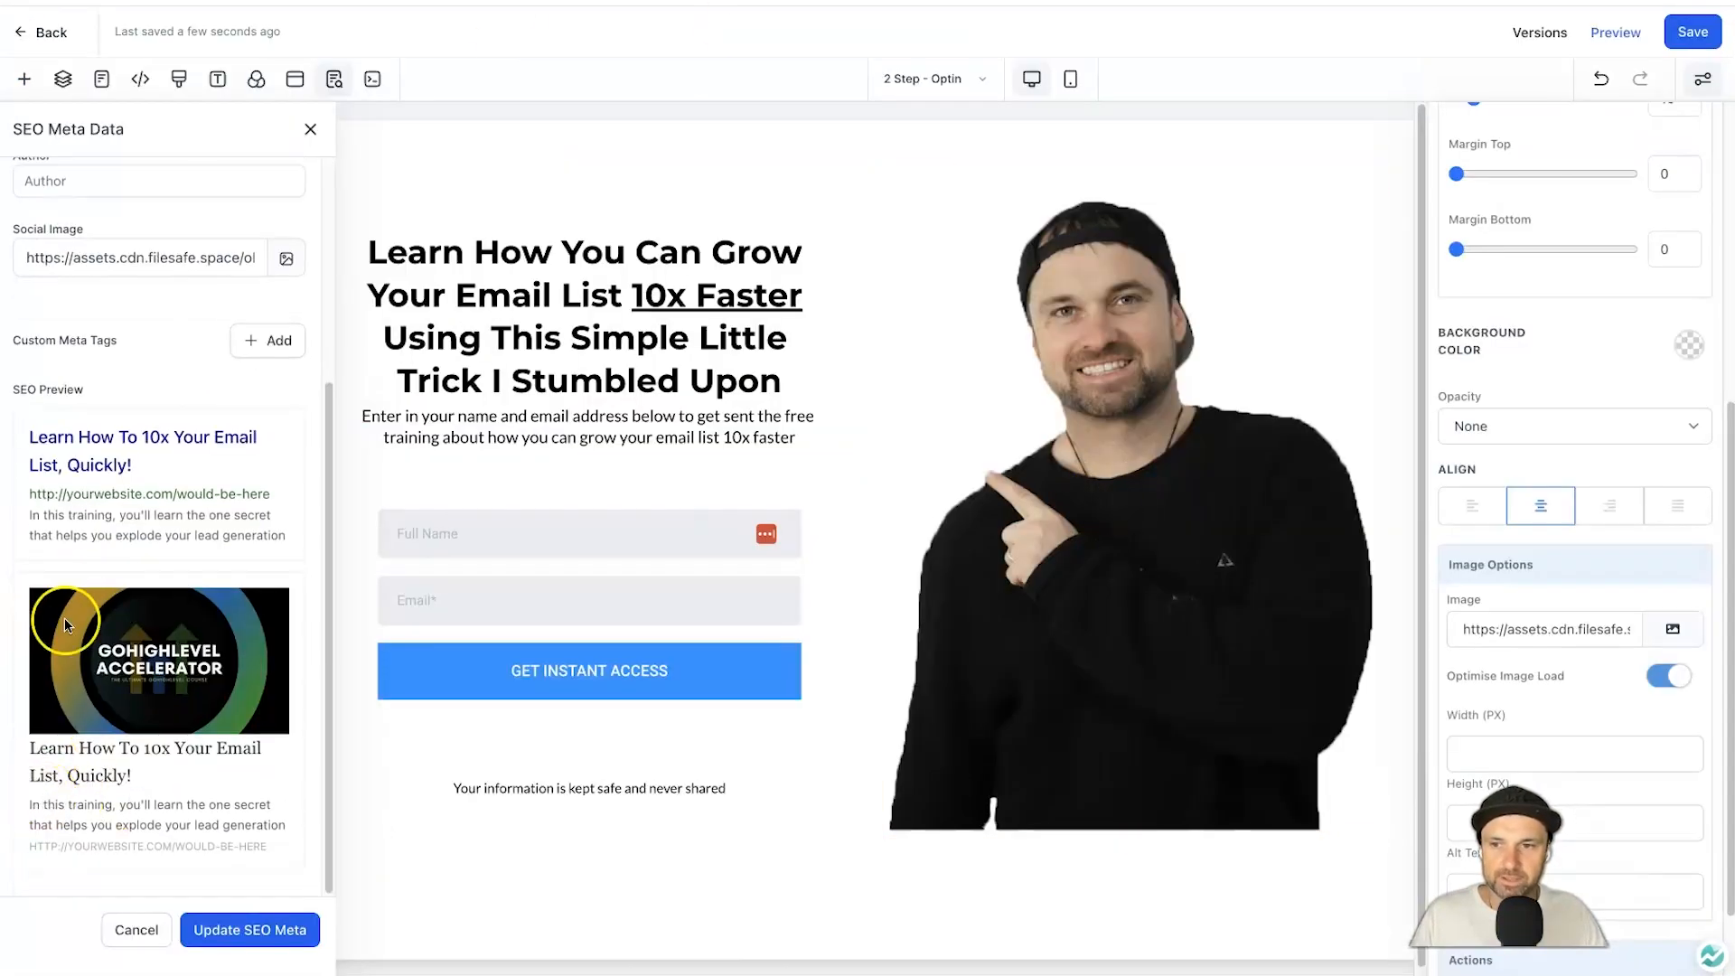
{"action": "left_click", "coordinate": [271, 929]}
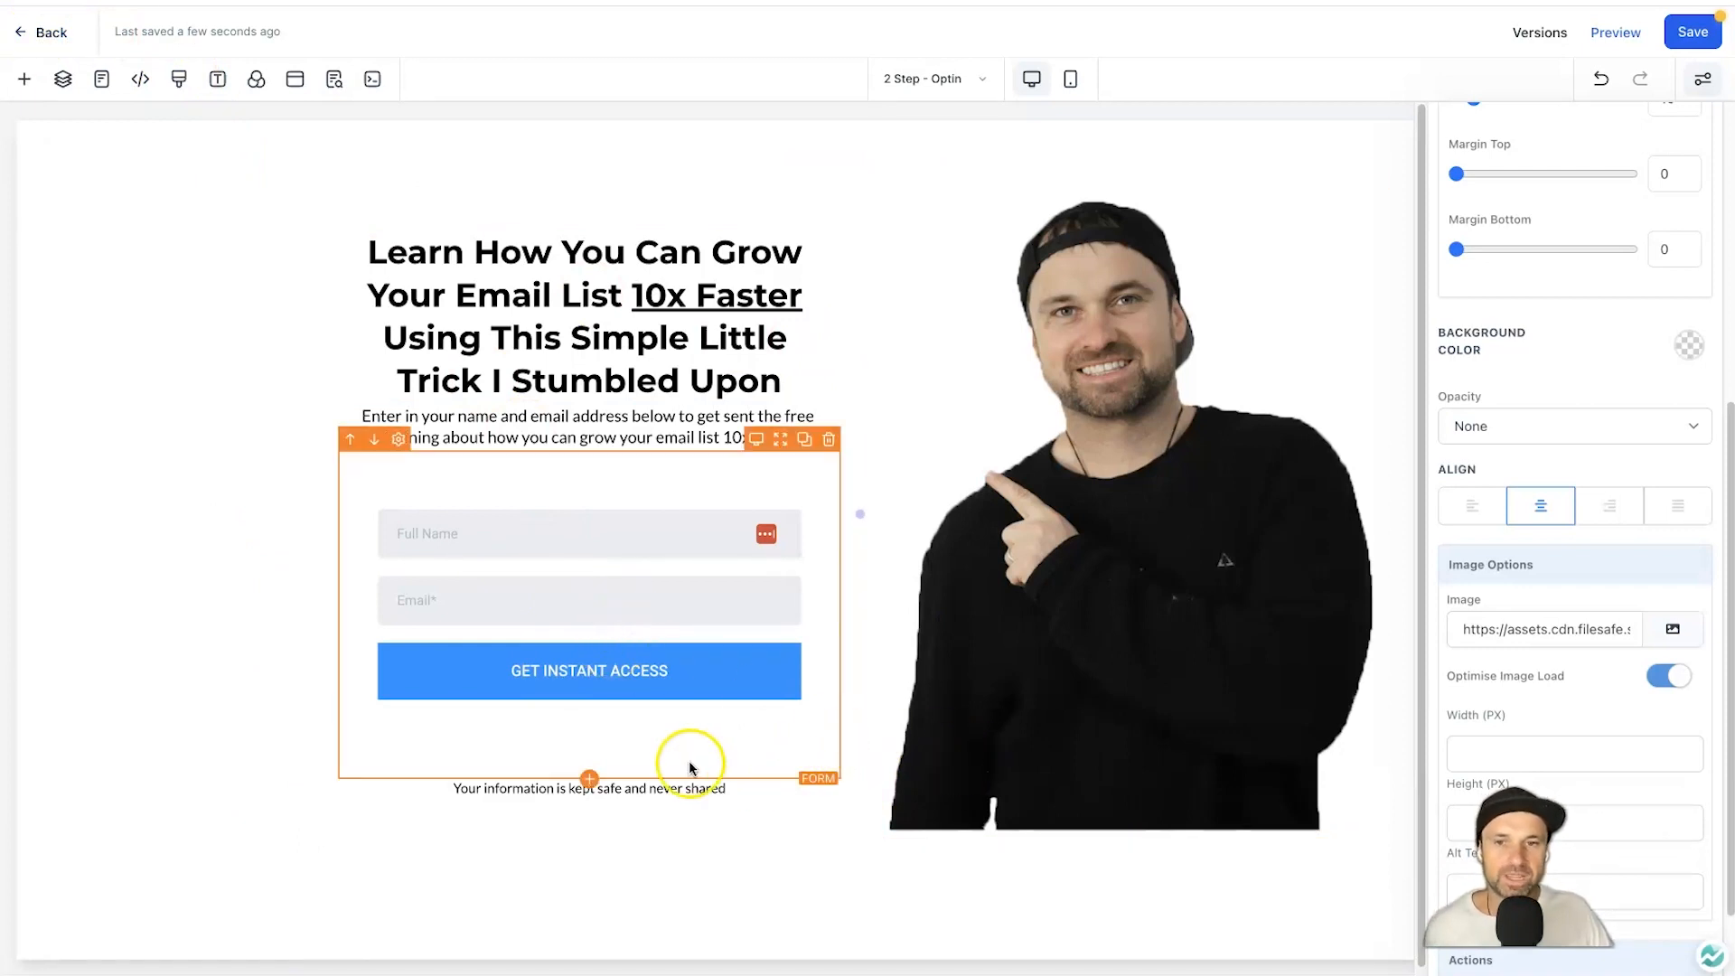
Confirm the form's On Form Submission pixel event is SubmitApplication, leaving it unchanged.
{"action": "left_click", "coordinate": [611, 669]}
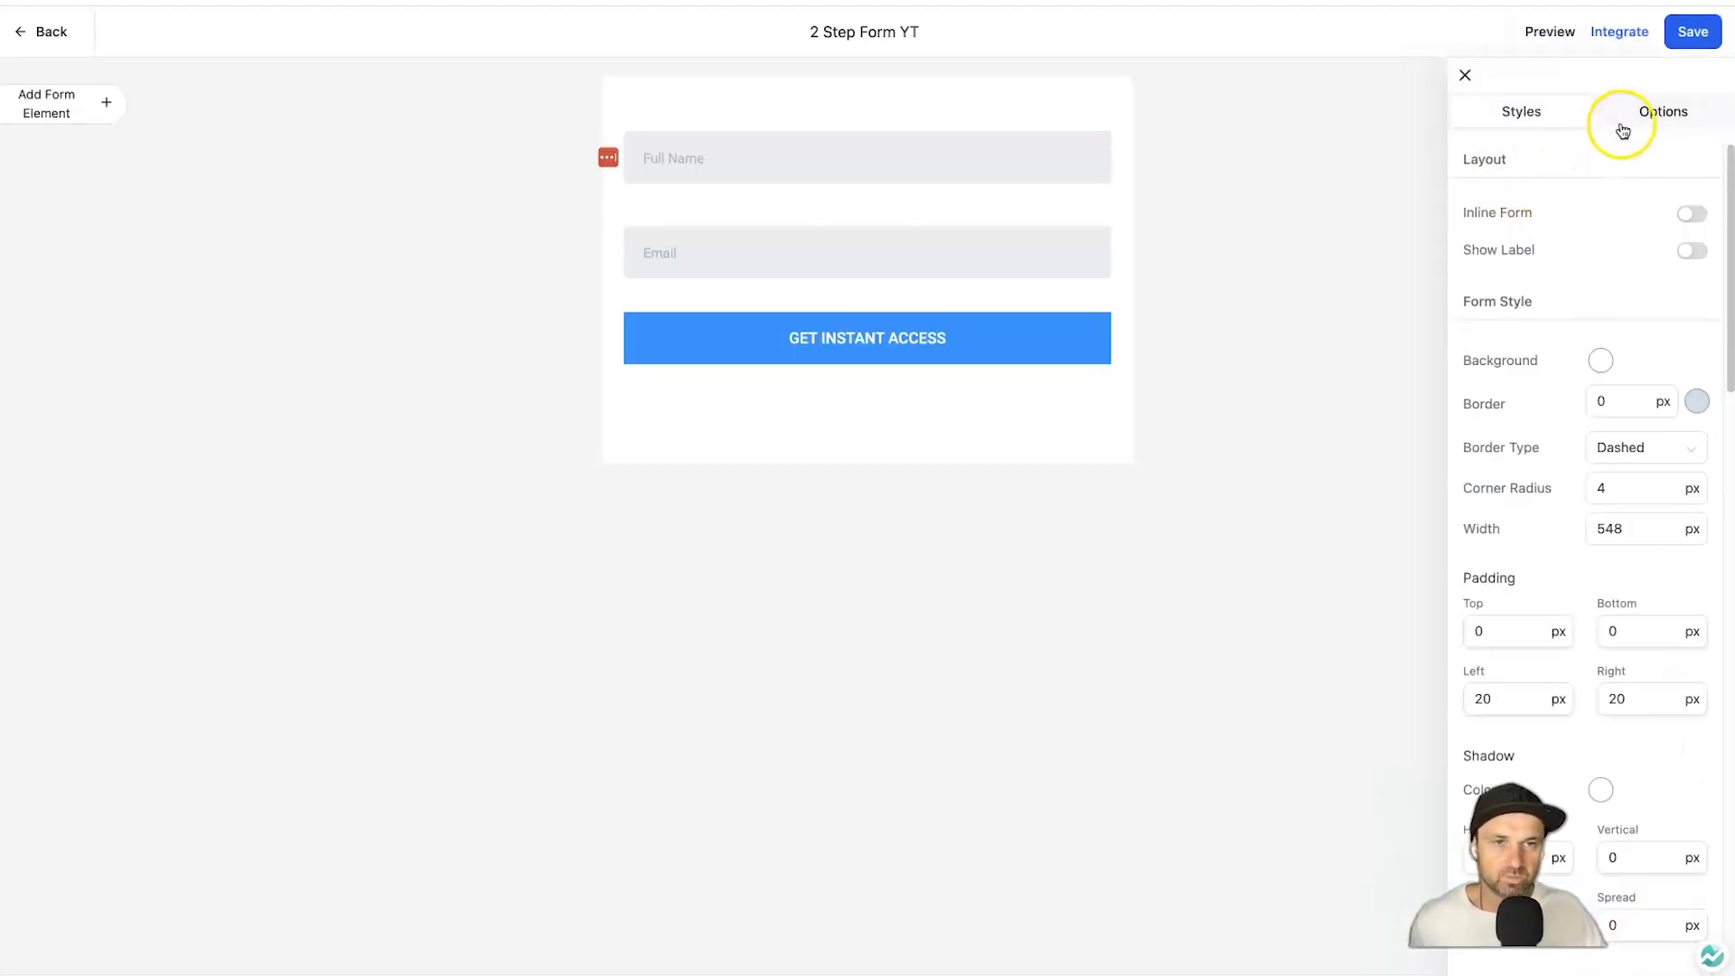
{"action": "left_click", "coordinate": [1620, 115]}
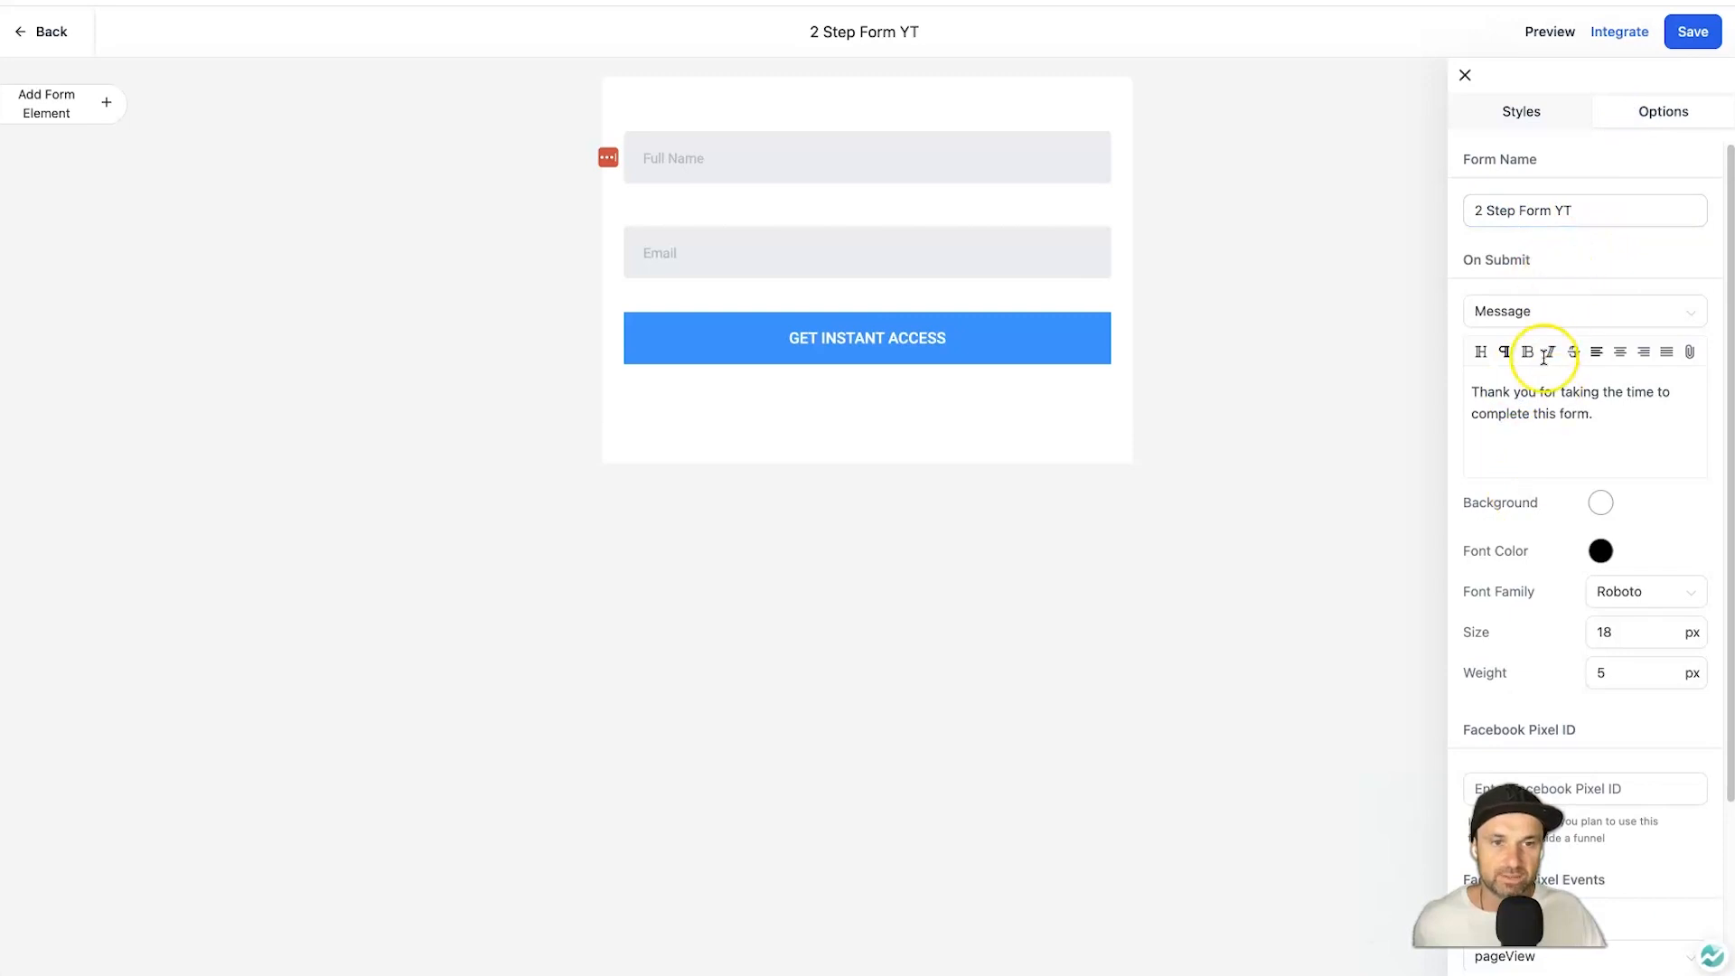
{"action": "scroll", "coordinate": [1536, 353], "scroll_direction": "down", "scroll_amount": 3}
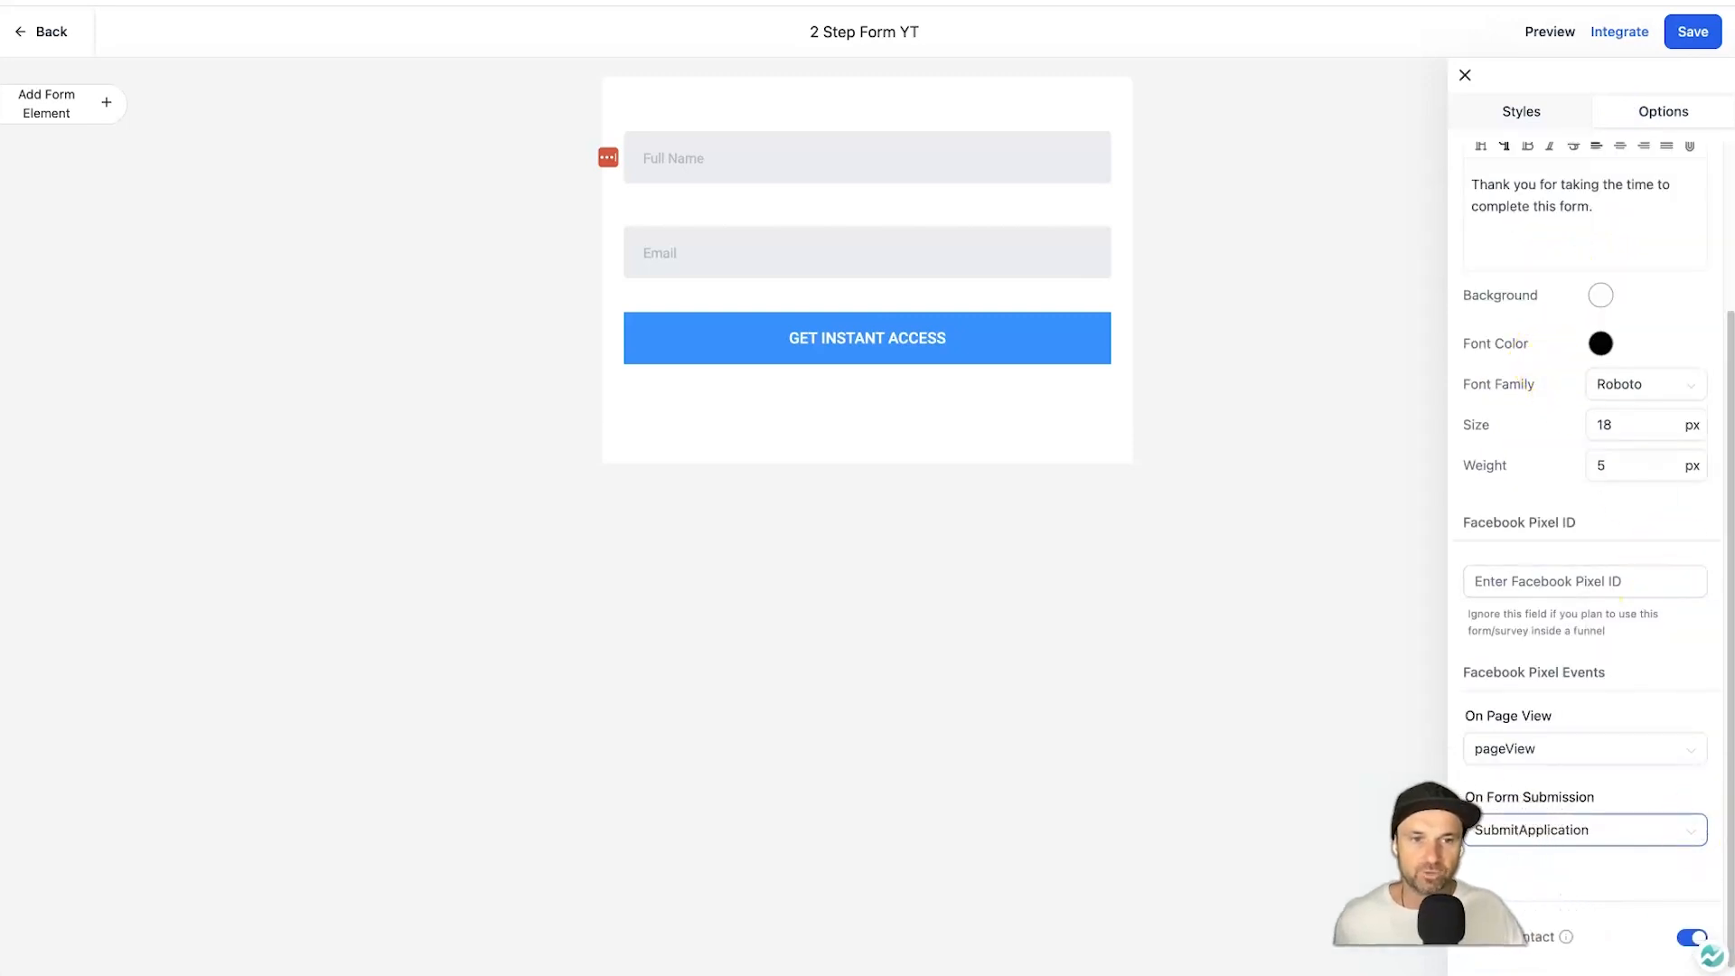
{"action": "left_click", "coordinate": [1609, 813]}
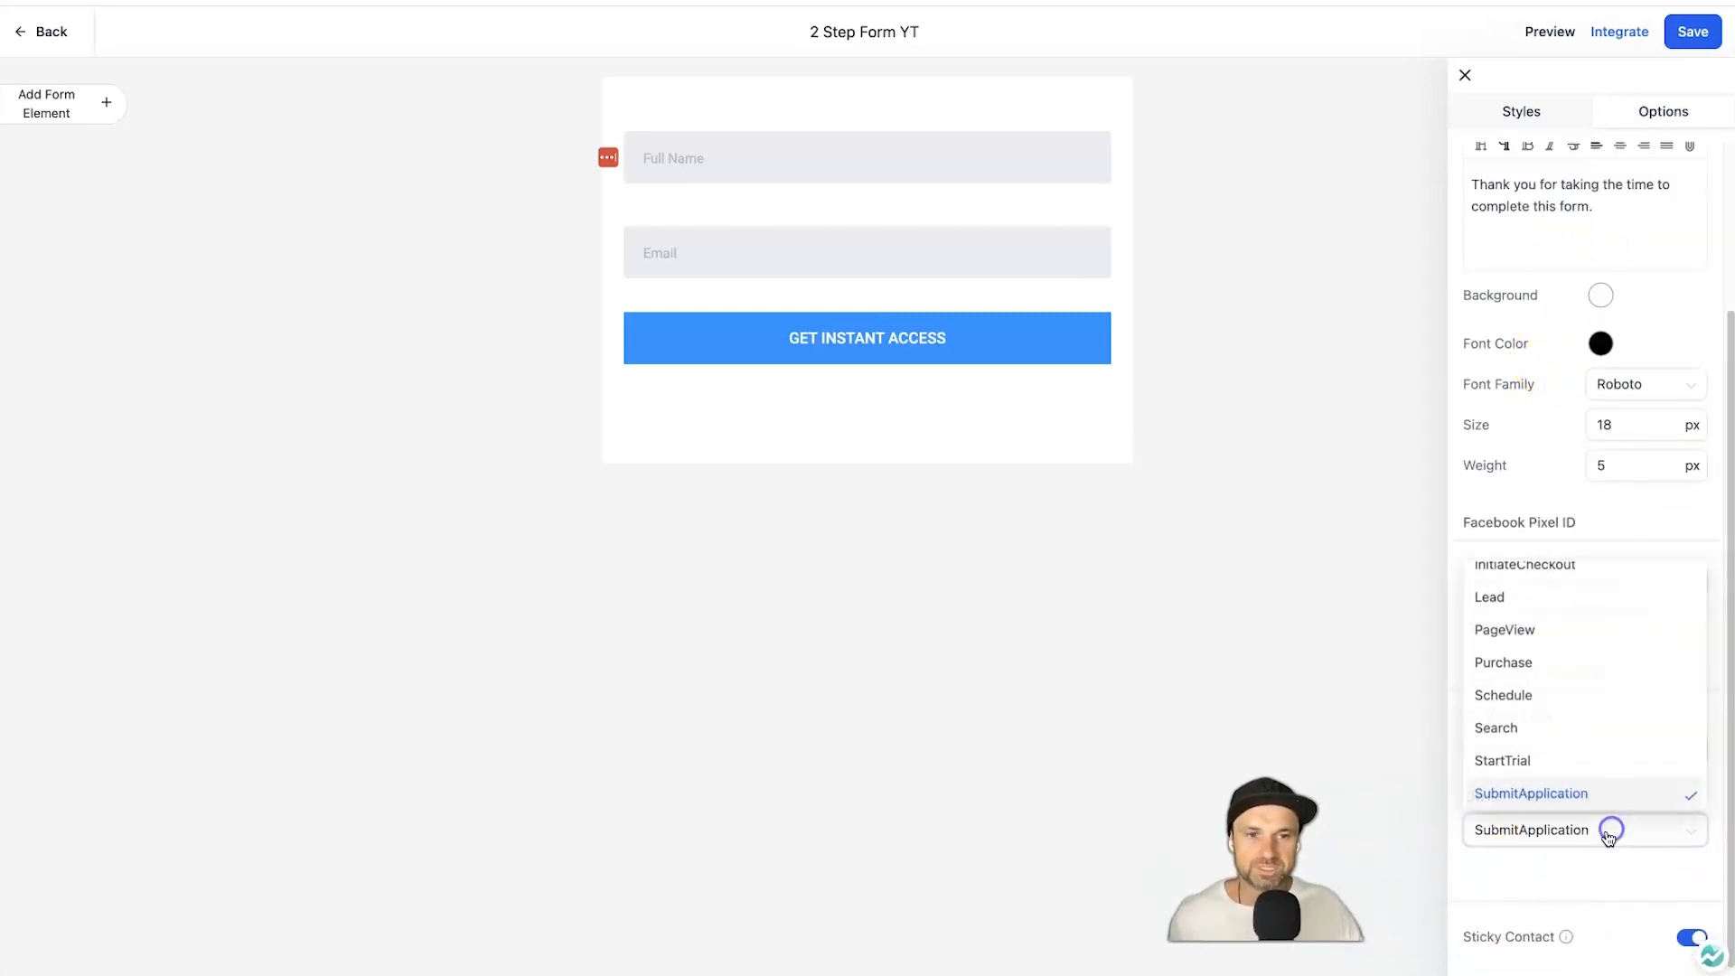
{"action": "scroll", "coordinate": [1568, 651], "scroll_direction": "down", "scroll_amount": 2}
{"action": "scroll", "coordinate": [1542, 632], "scroll_direction": "up", "scroll_amount": 4}
{"action": "scroll", "coordinate": [1549, 623], "scroll_direction": "down", "scroll_amount": 1}
{"action": "scroll", "coordinate": [1543, 589], "scroll_direction": "up", "scroll_amount": 3}
{"action": "scroll", "coordinate": [1546, 650], "scroll_direction": "down", "scroll_amount": 5}
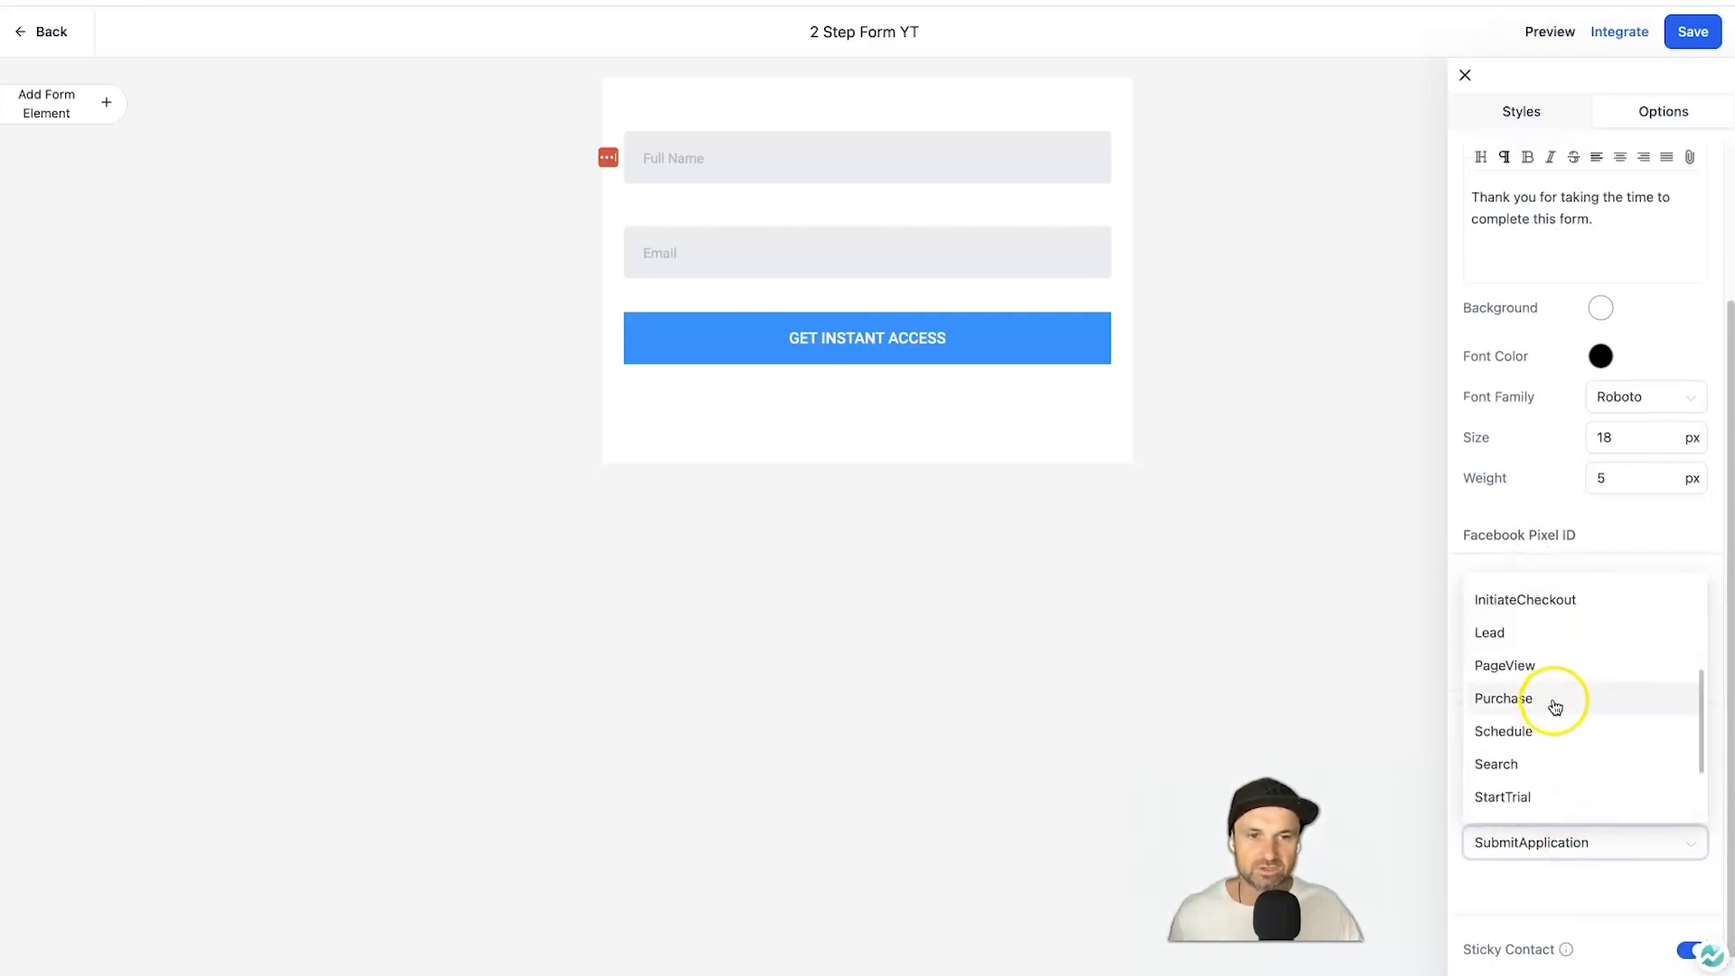
{"action": "left_click", "coordinate": [1115, 620]}
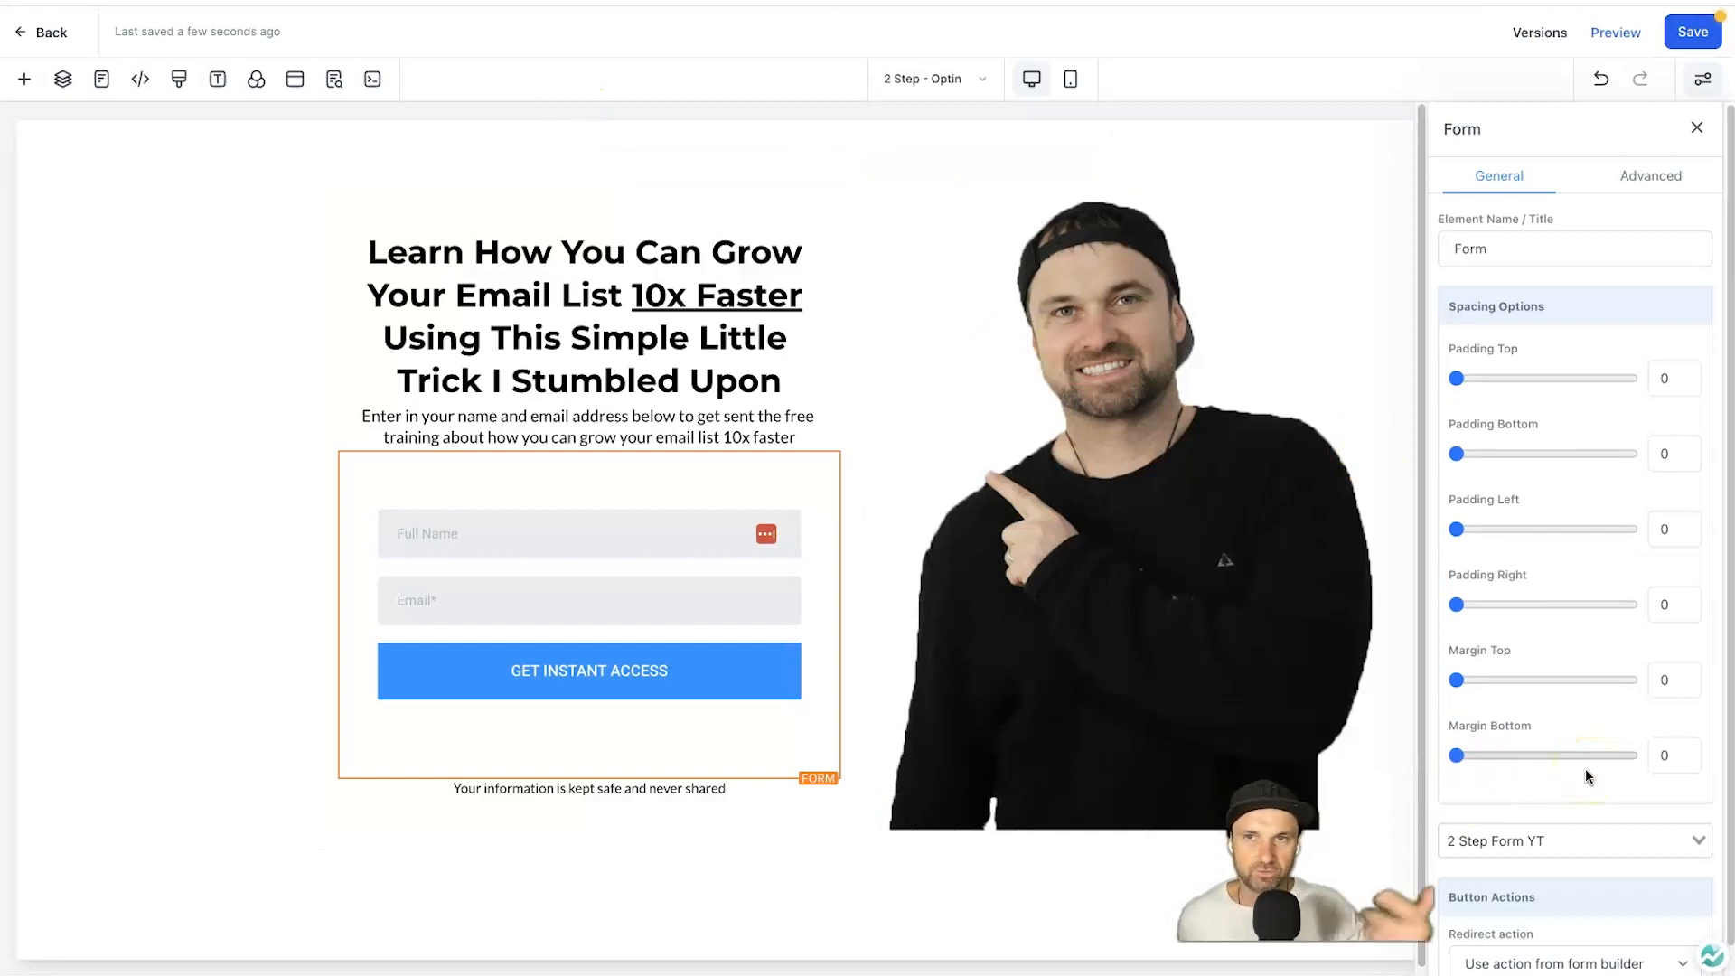
Set the form's redirect action to Go to Next step and save the page.
{"action": "scroll", "coordinate": [1585, 768], "scroll_direction": "down", "scroll_amount": 1}
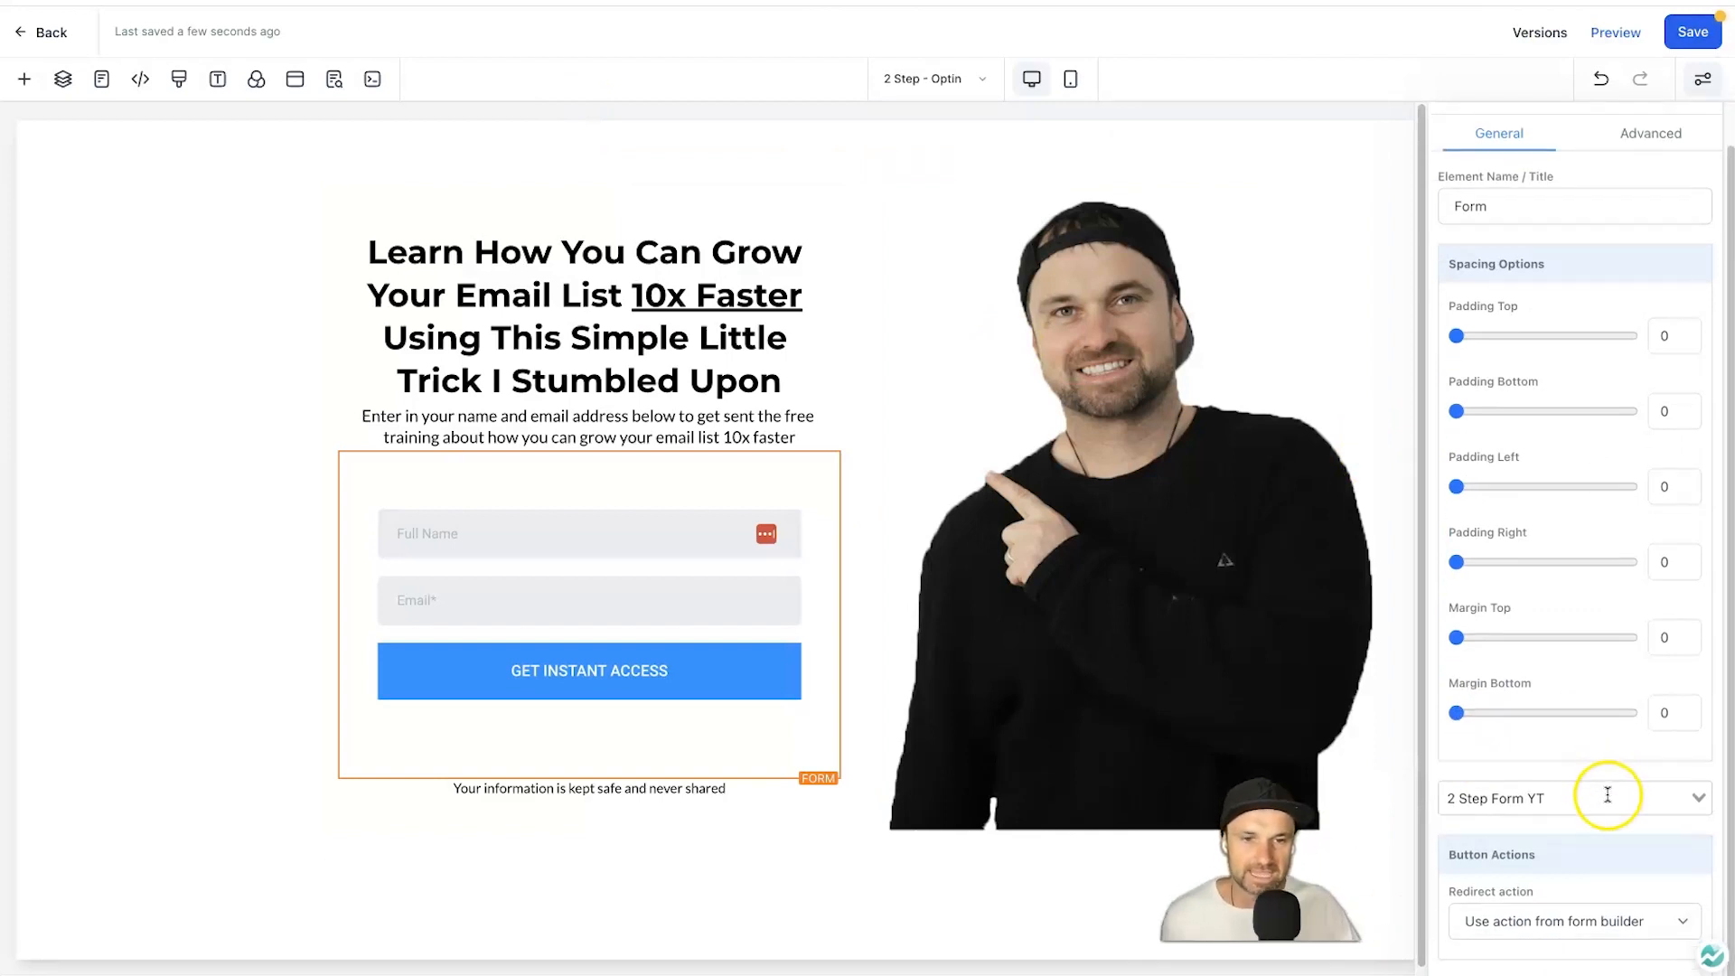
{"action": "left_click", "coordinate": [1479, 921]}
{"action": "left_click", "coordinate": [1504, 886]}
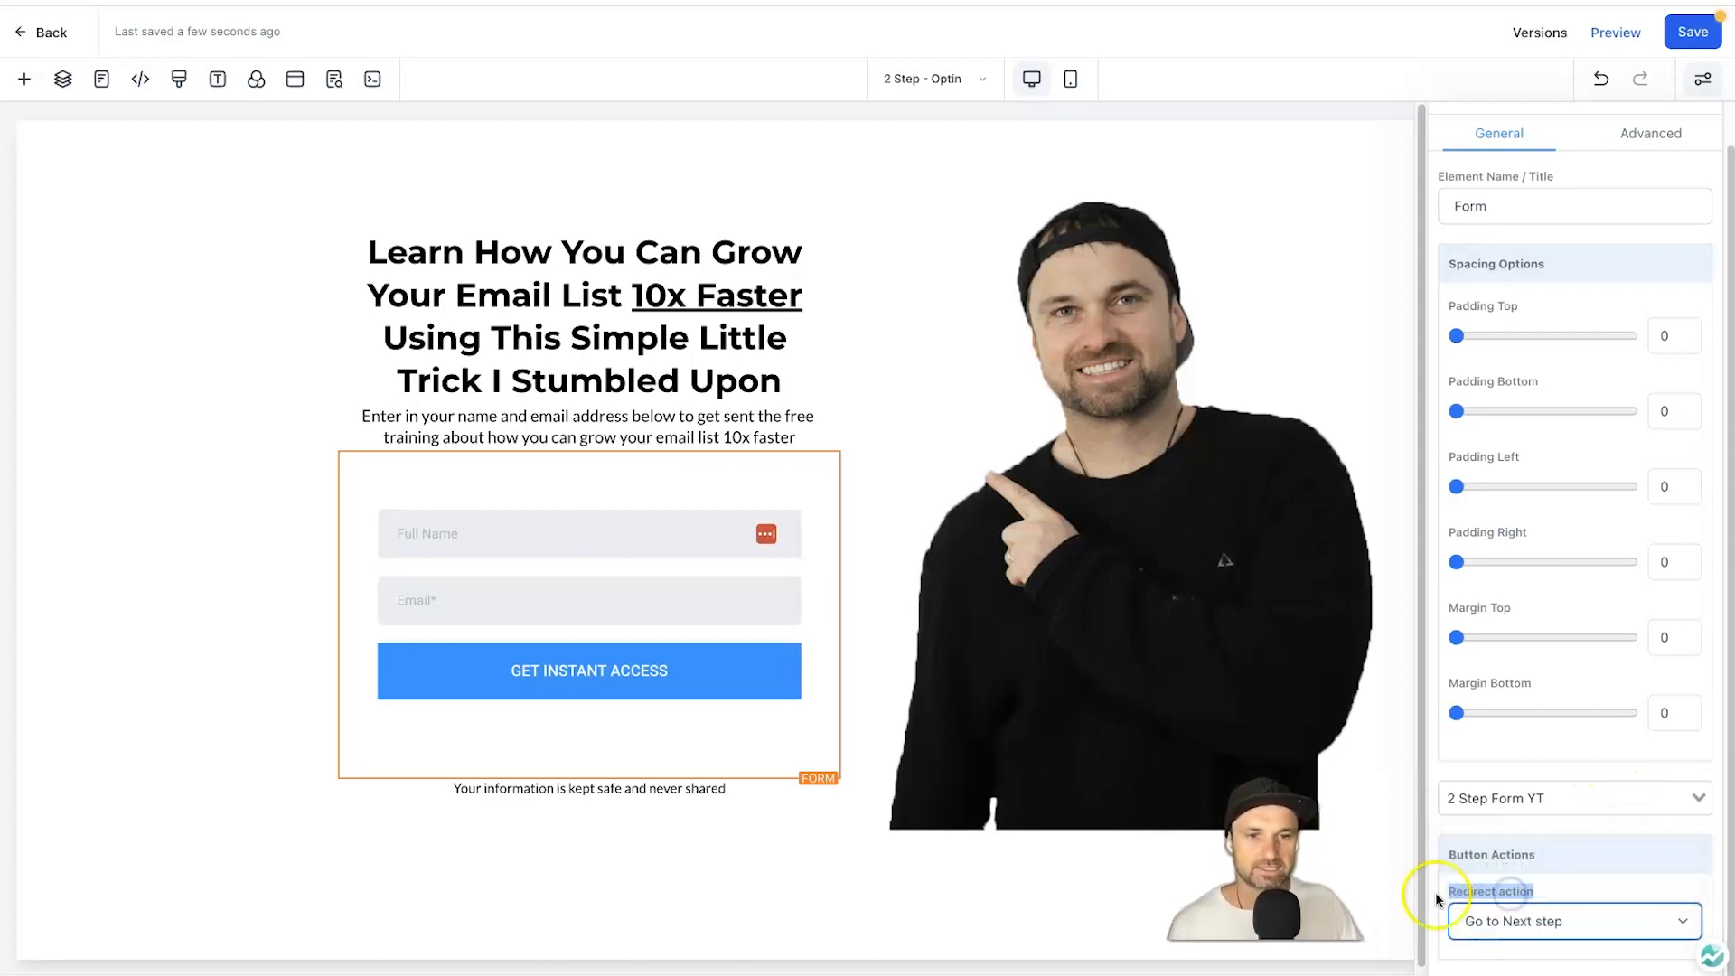
{"action": "left_click", "coordinate": [1688, 13]}
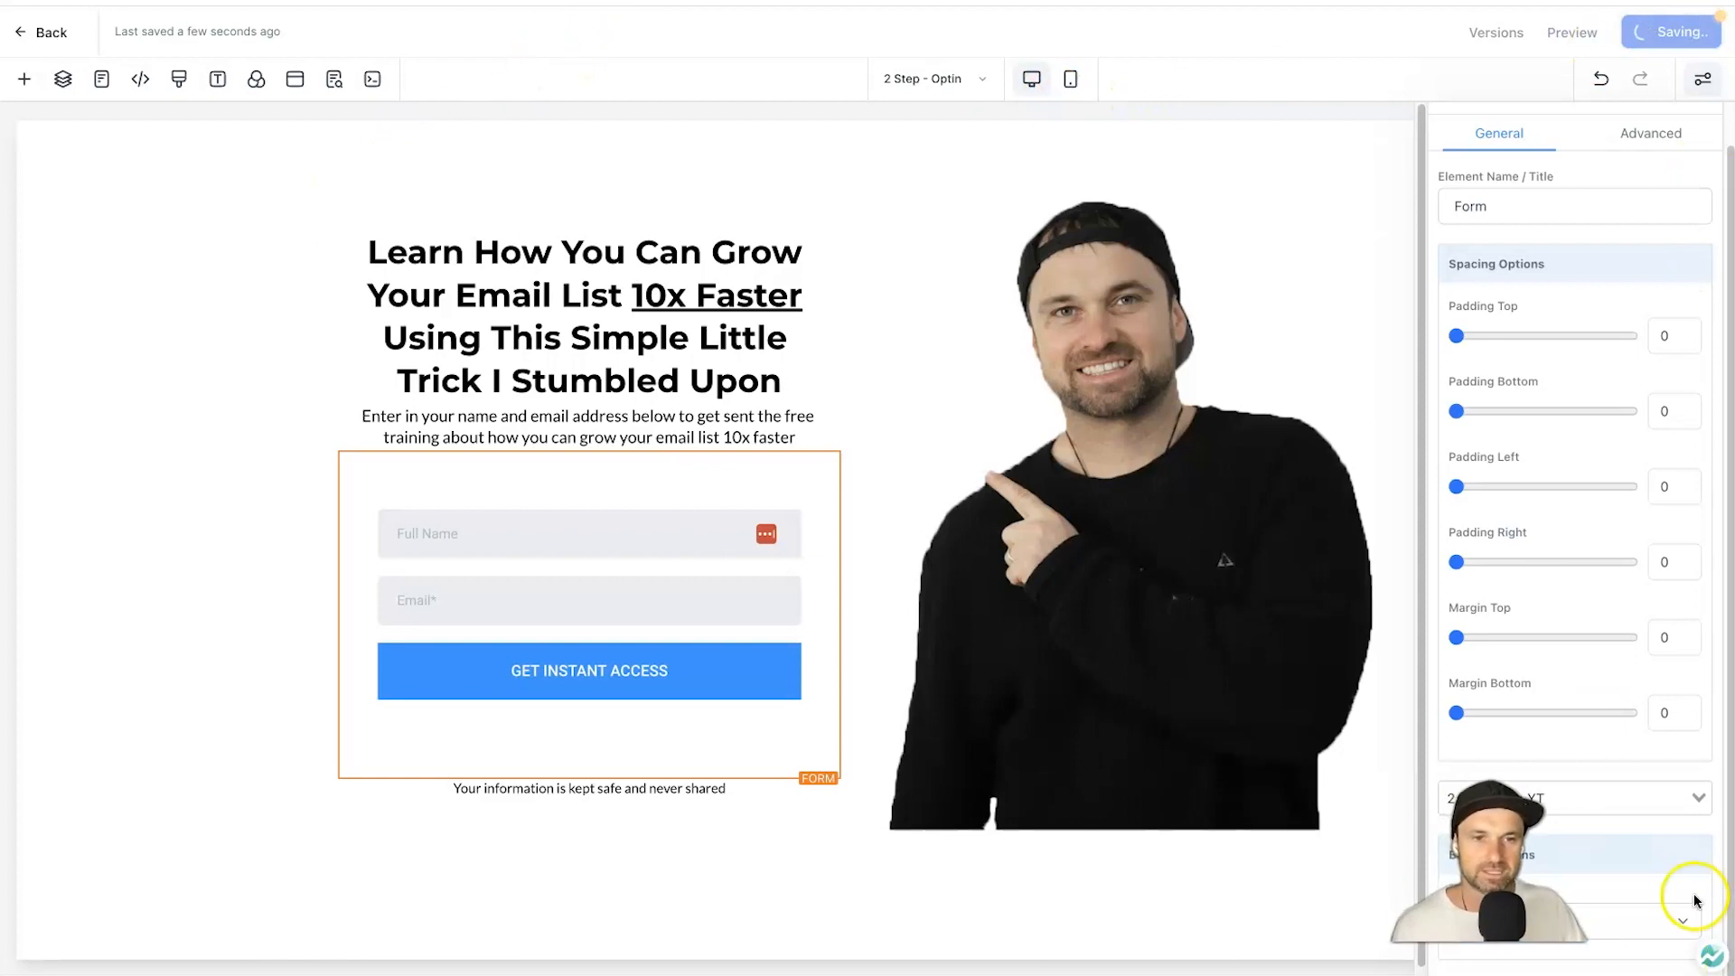
Clone the 2 Step - Optin step into this same funnel as '2 Step - Optin (Clone)'.
{"action": "left_click", "coordinate": [51, 33]}
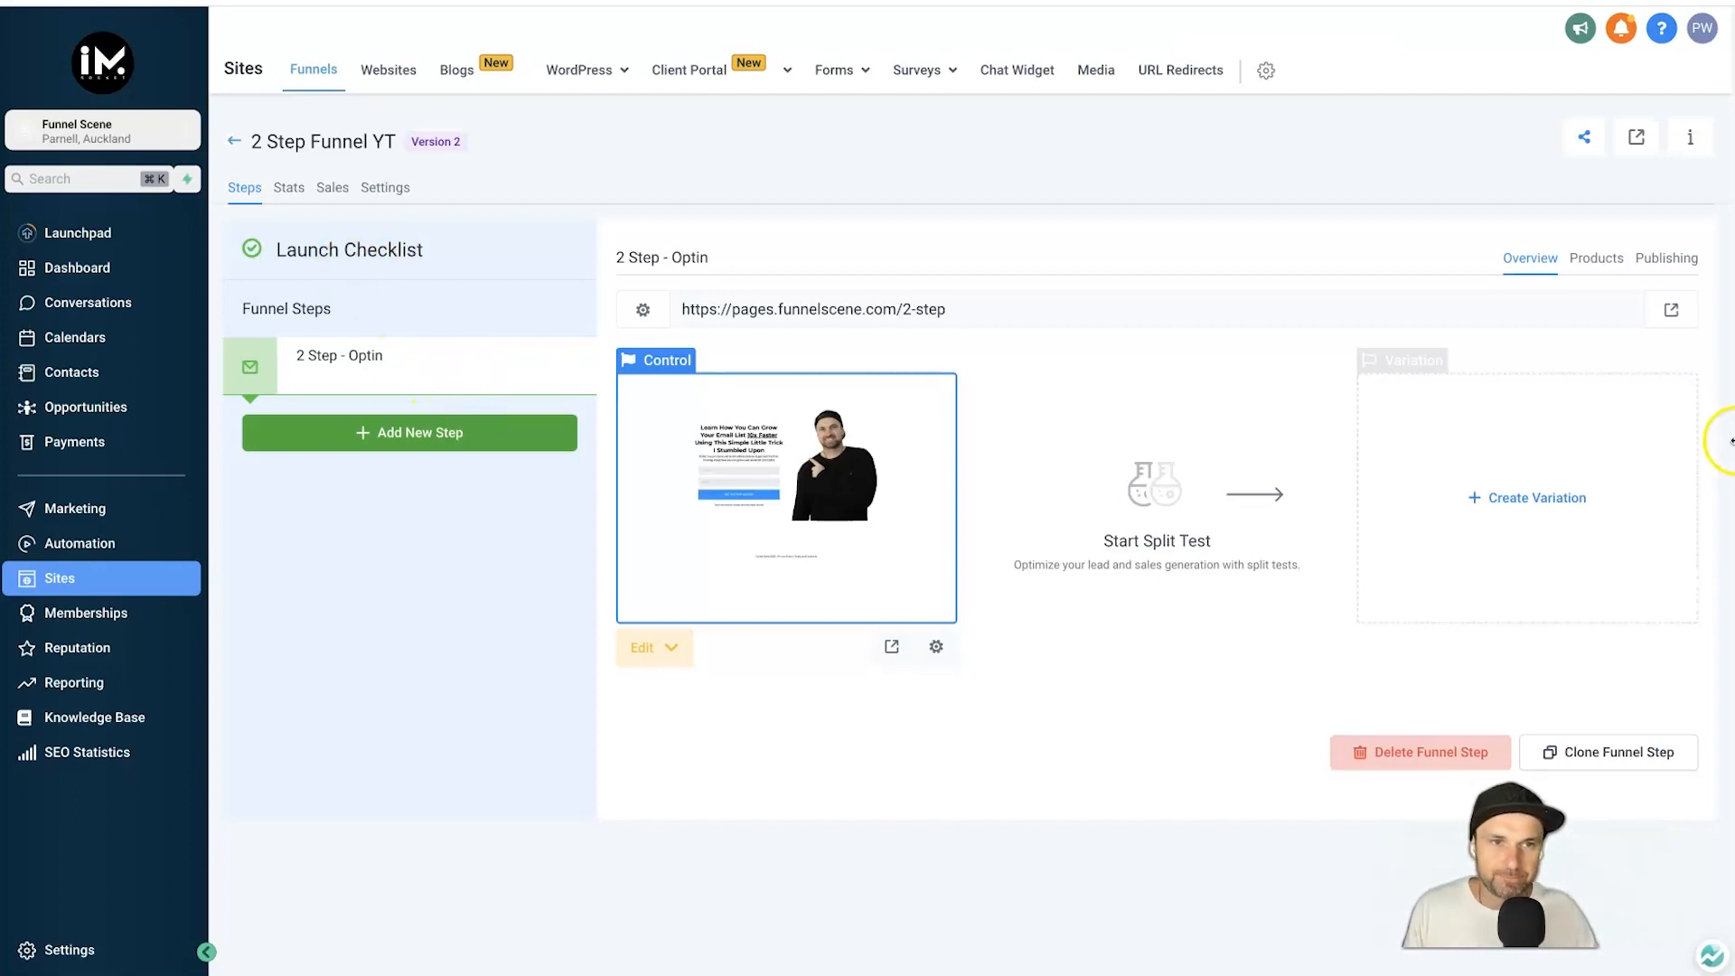
{"action": "left_click", "coordinate": [1569, 753]}
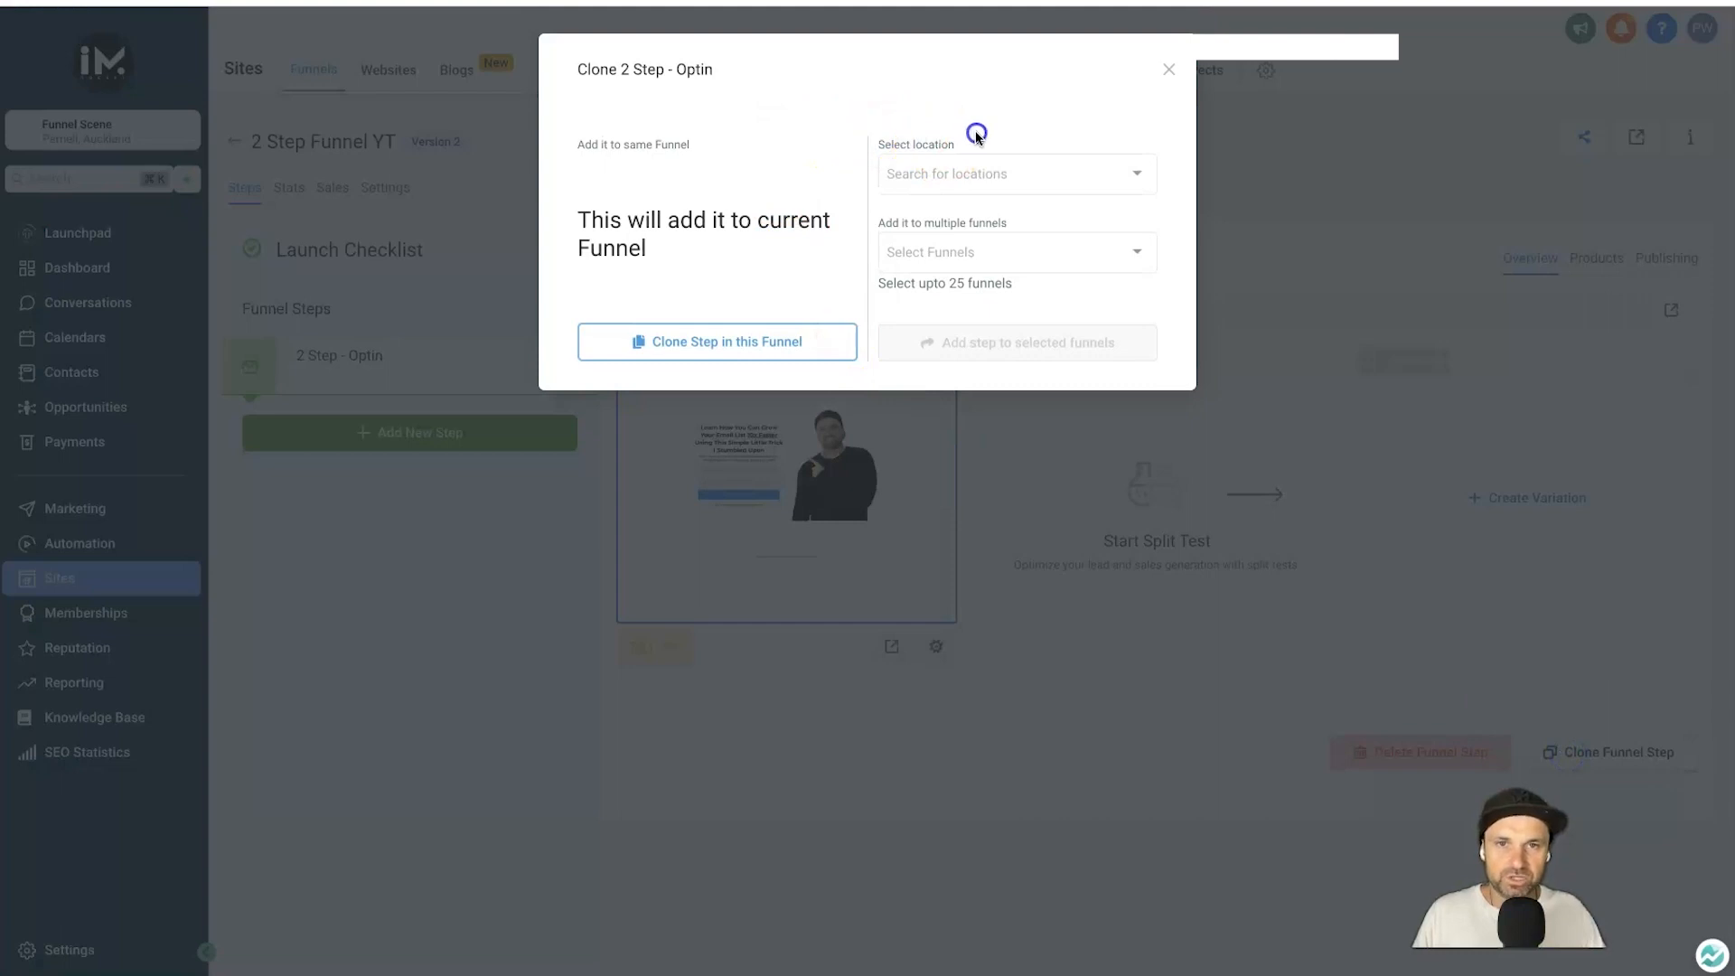
{"action": "mouse_move", "coordinate": [975, 145]}
{"action": "left_mouse_down"}
{"action": "mouse_move", "coordinate": [849, 223]}
{"action": "mouse_move", "coordinate": [1038, 235]}
{"action": "left_mouse_up"}
{"action": "left_click", "coordinate": [701, 263]}
{"action": "left_click", "coordinate": [735, 348]}
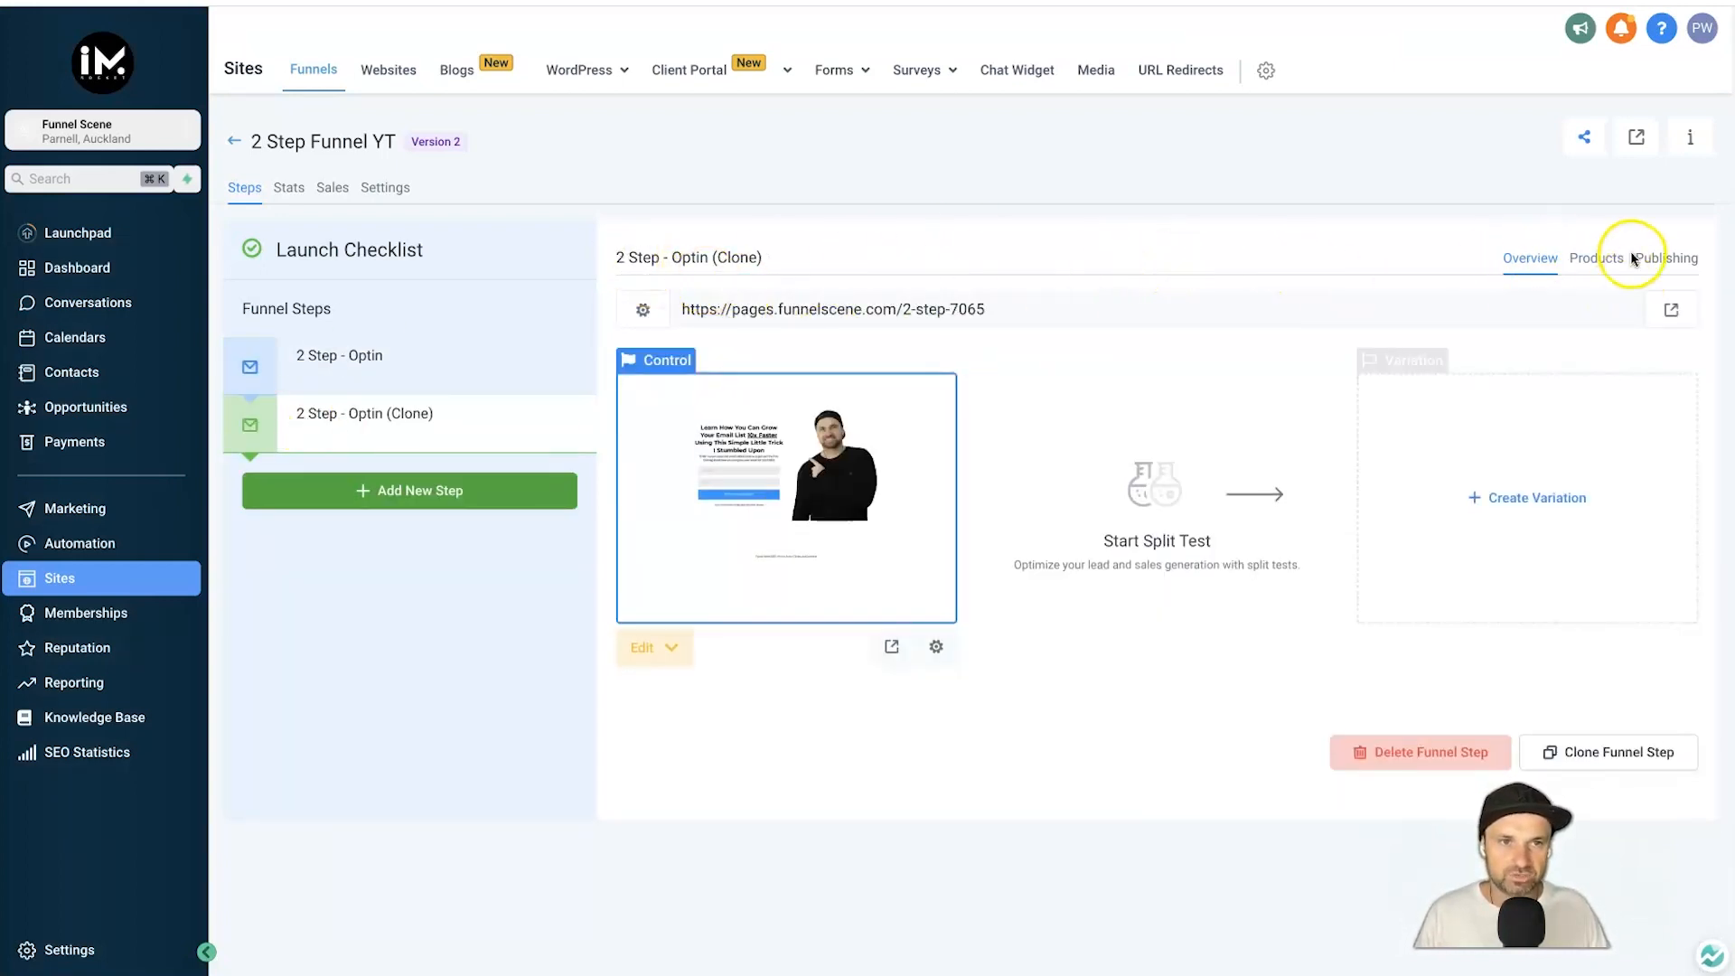
Rename the cloned step to '2 Step - Thank You' with path /2-step-success and save it.
{"action": "left_click", "coordinate": [1665, 258]}
{"action": "triple_click", "coordinate": [999, 337]}
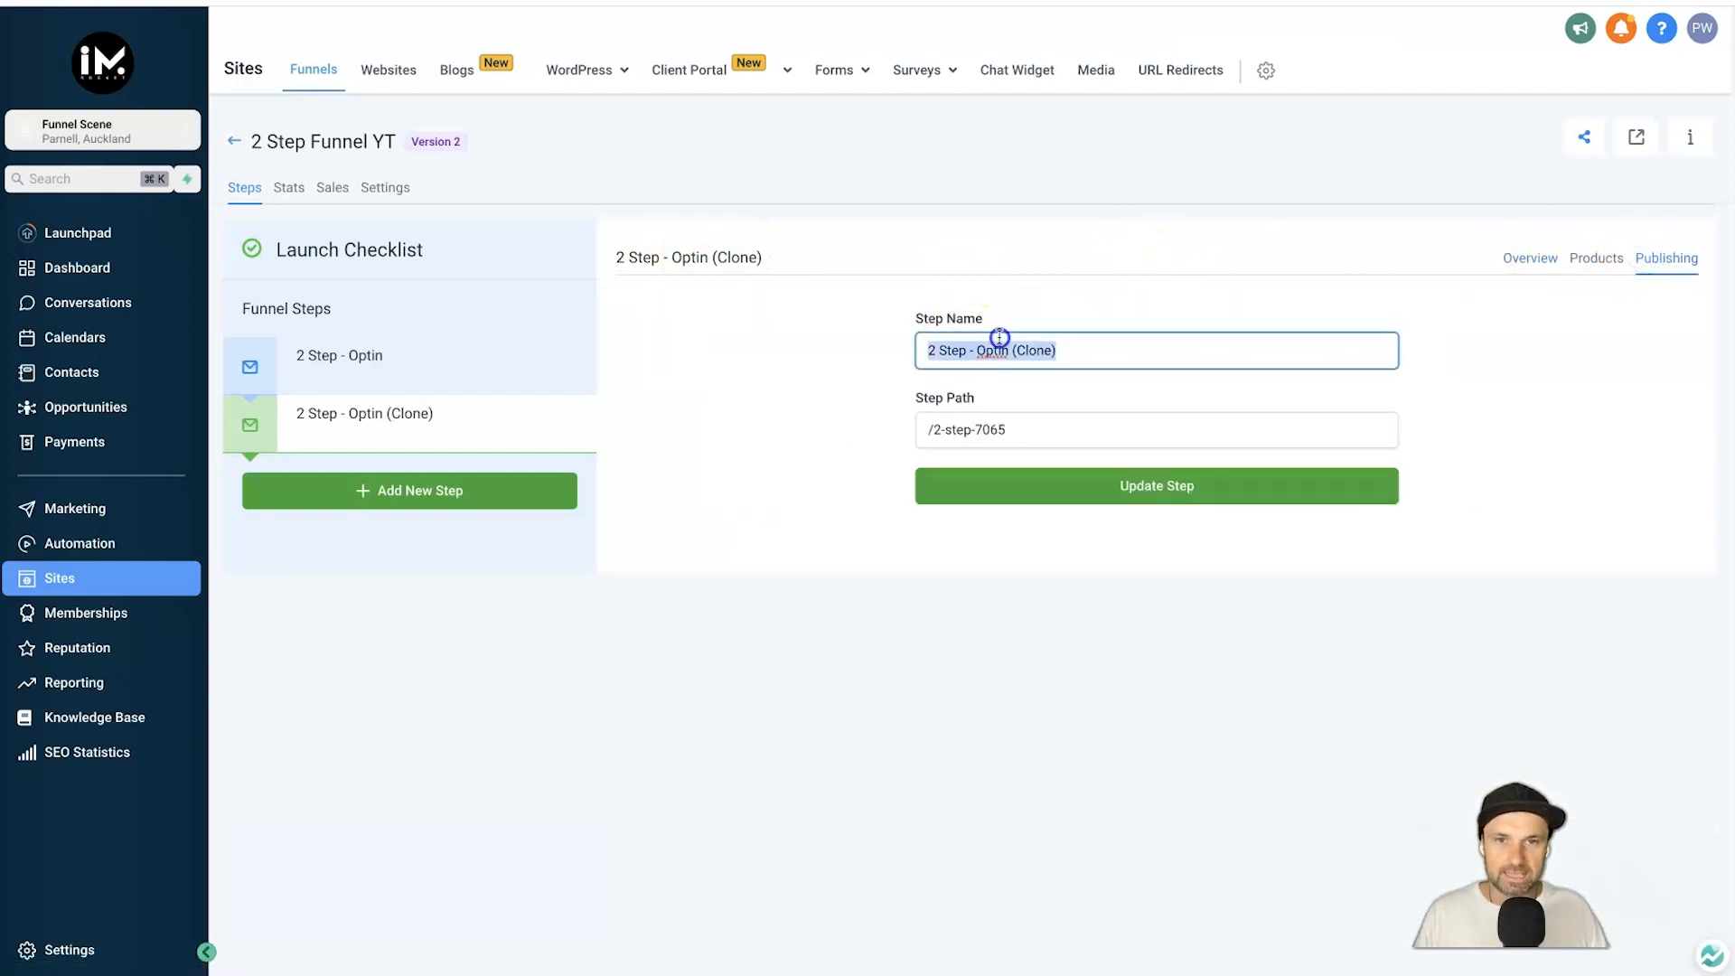
{"action": "type", "text": "Thank"}
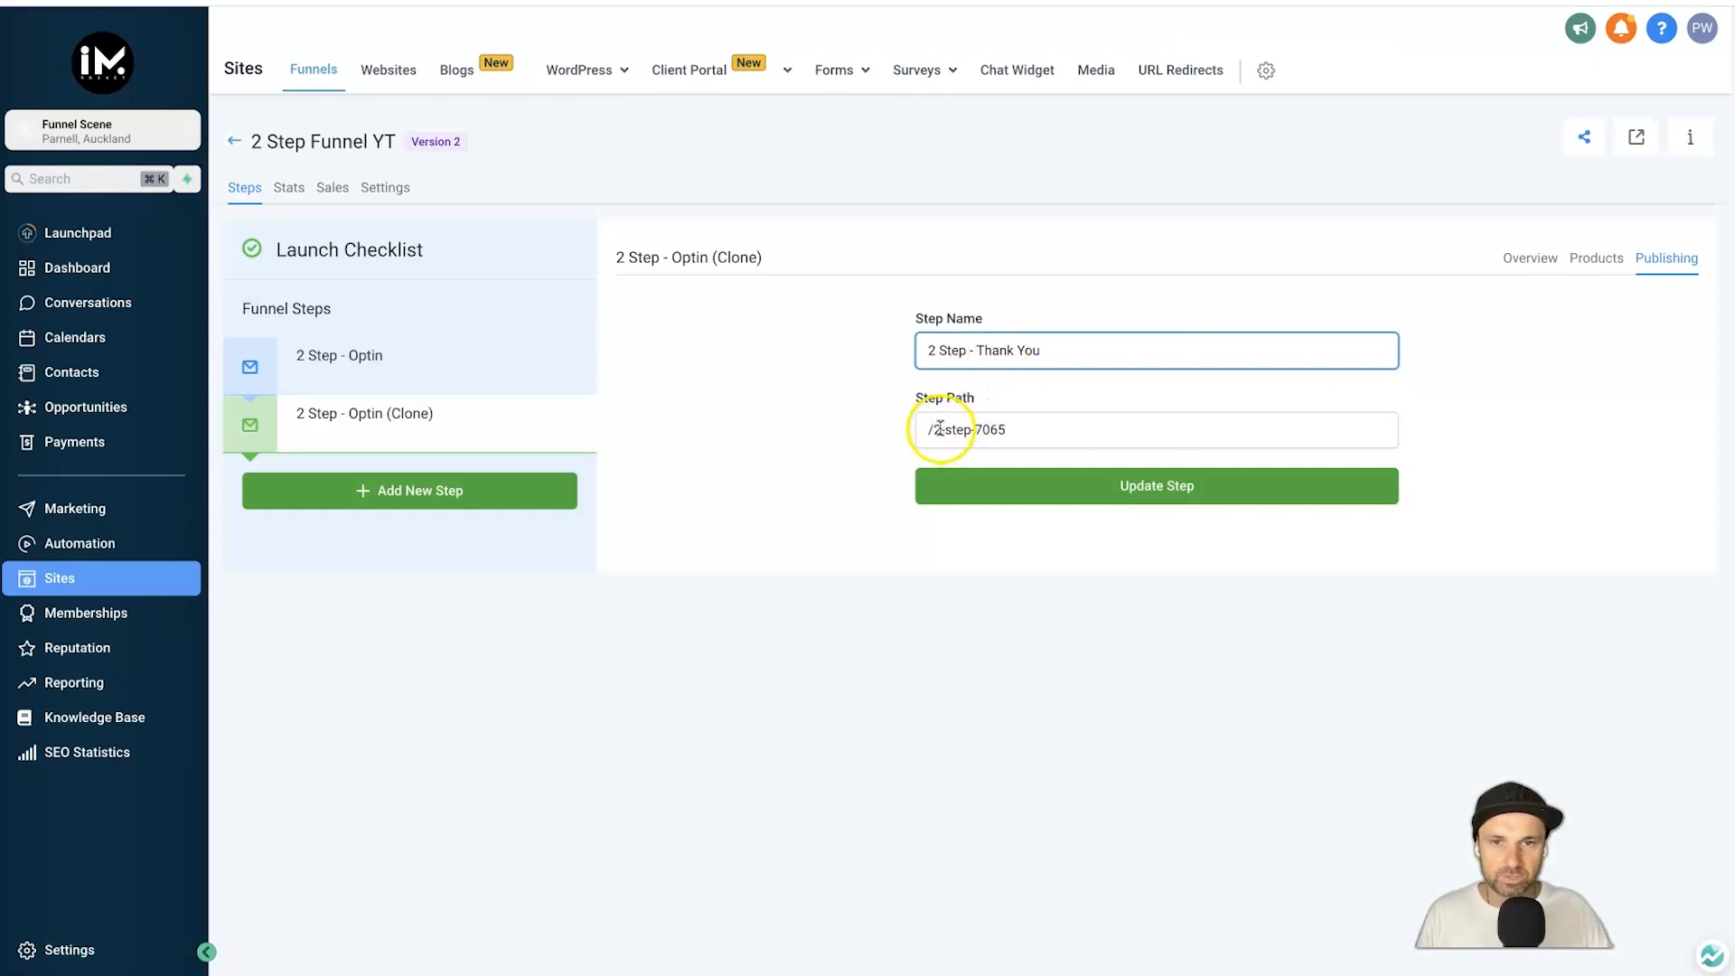
{"action": "left_click_drag", "start_coordinate": [975, 428], "coordinate": [994, 428]}
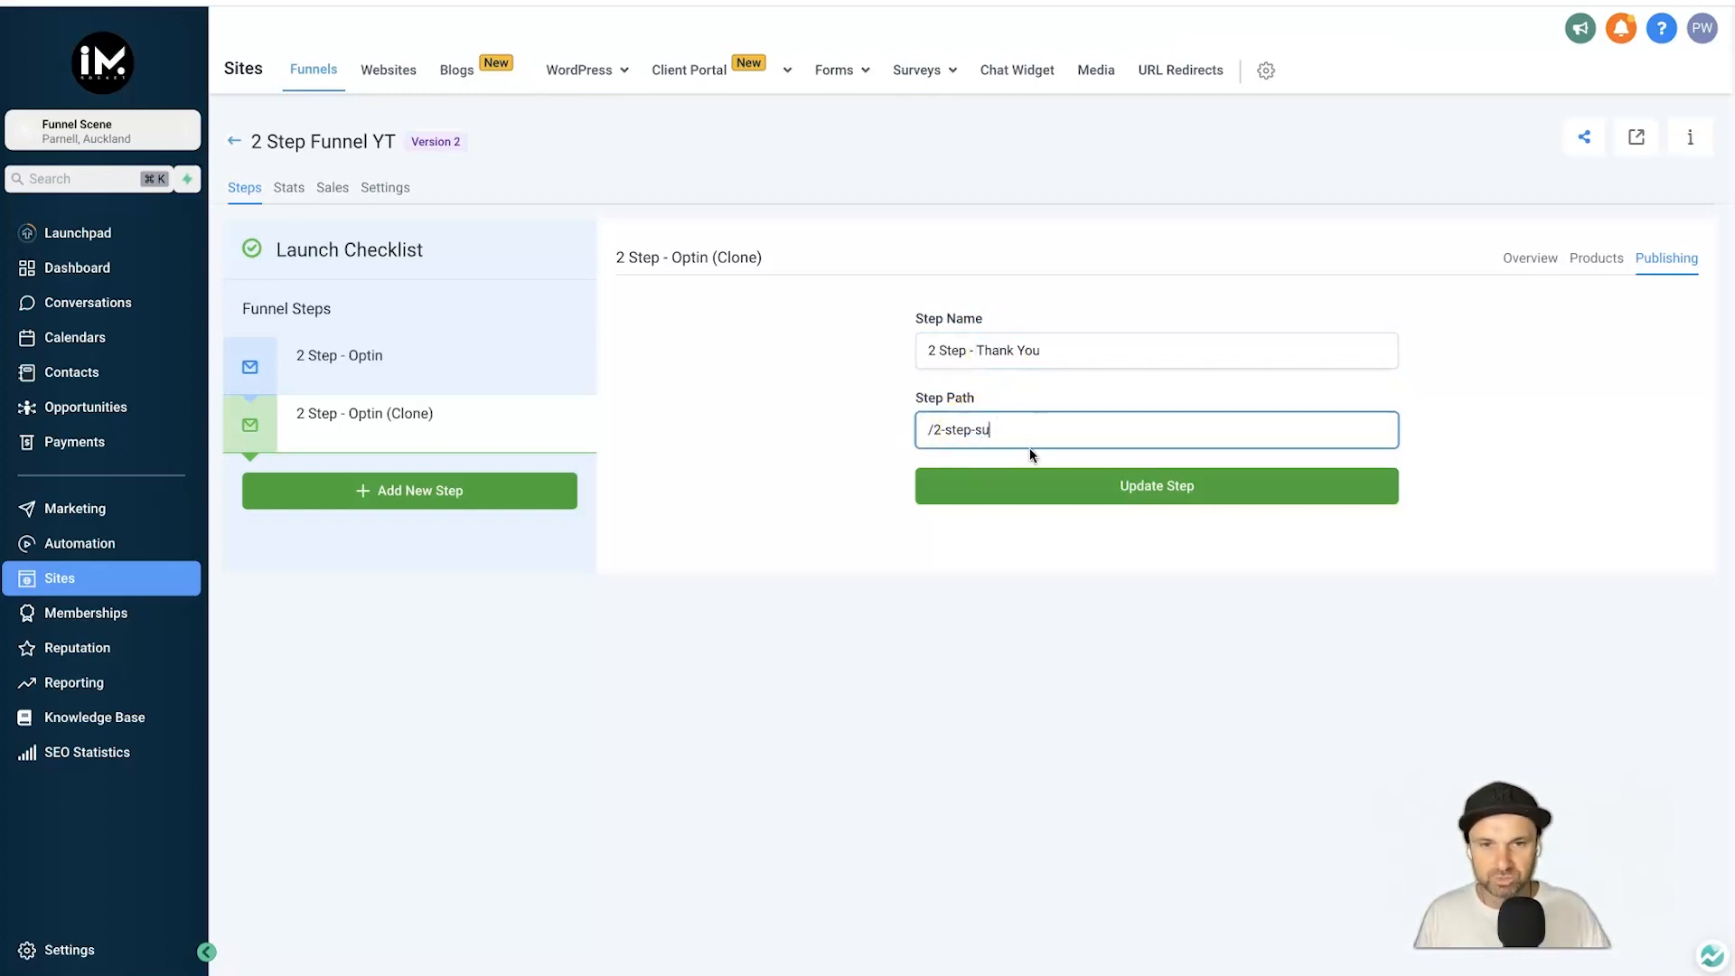
{"action": "type", "text": "success"}
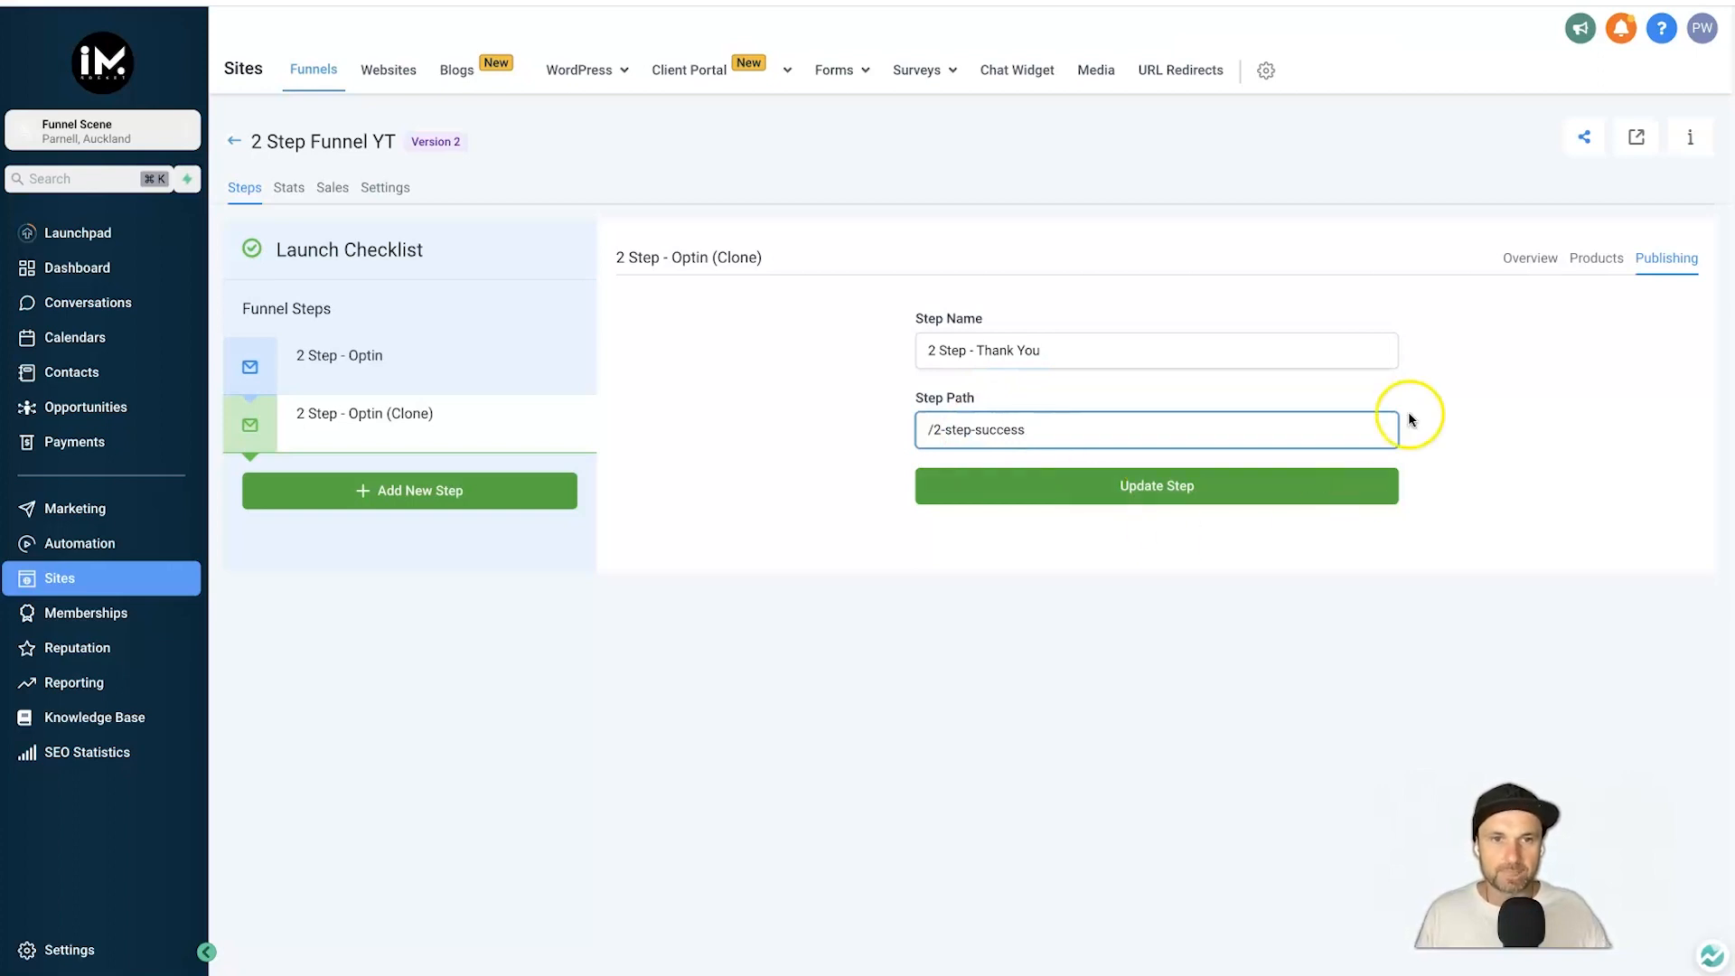
{"action": "left_click", "coordinate": [1356, 476]}
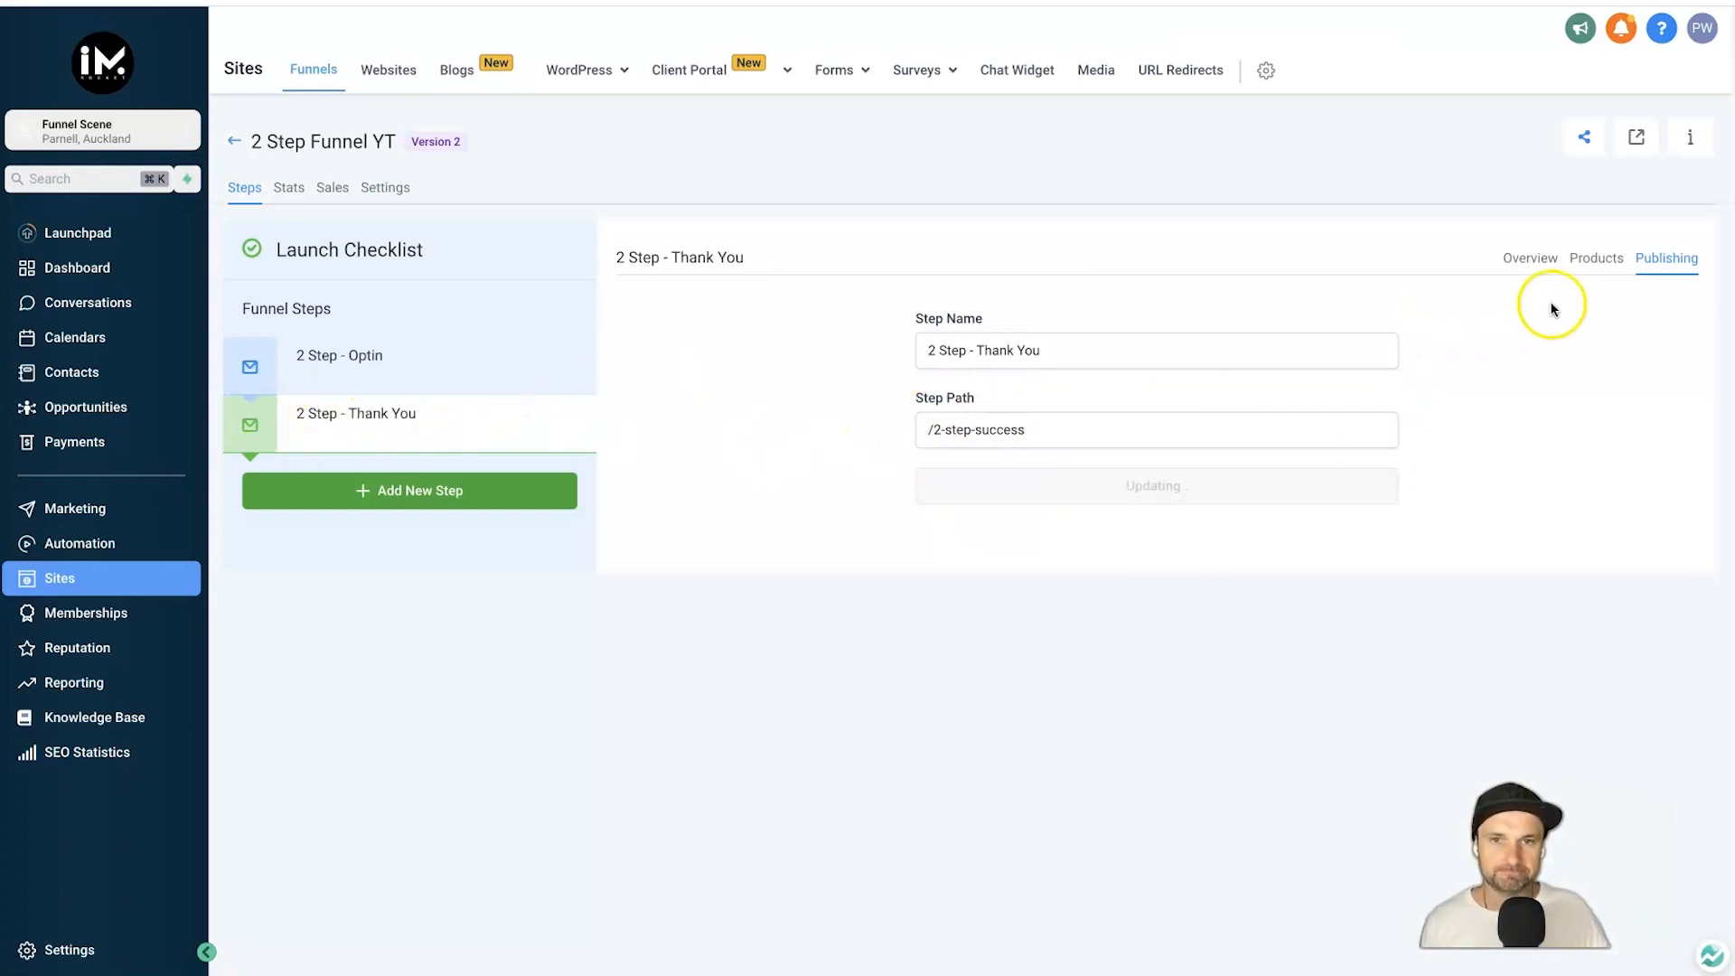
{"action": "left_click", "coordinate": [1526, 276]}
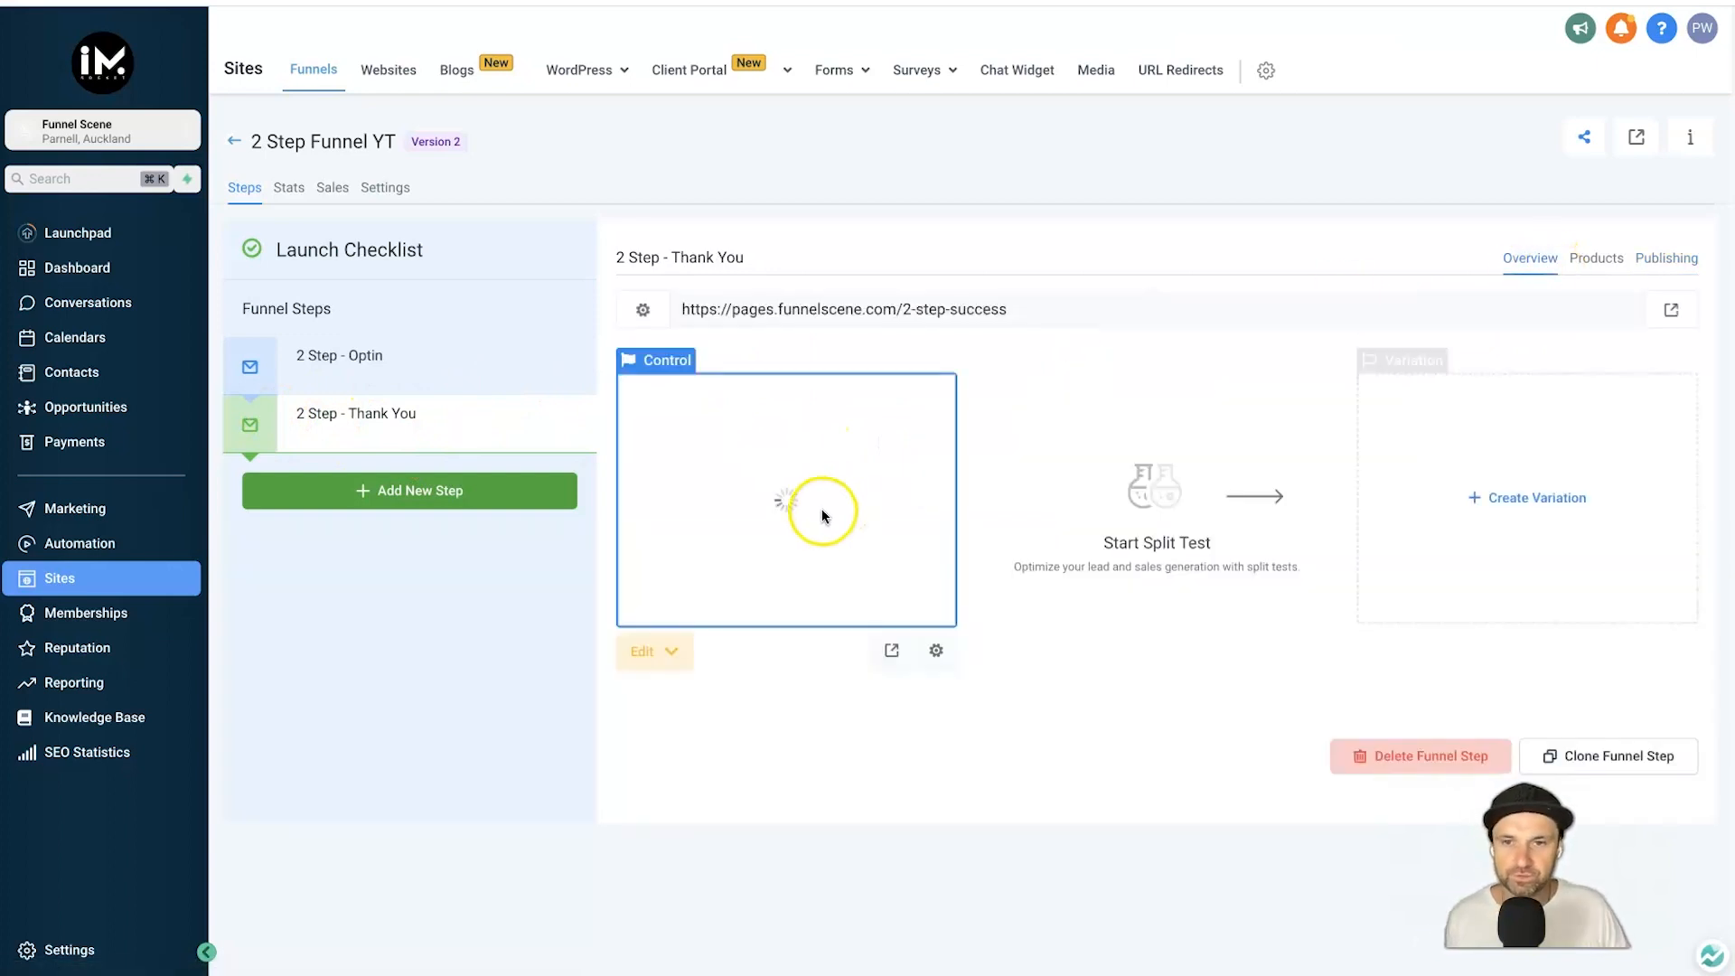
Open the Thank You page in the page builder and delete its cloned opt-in form.
{"action": "left_click", "coordinate": [673, 651]}
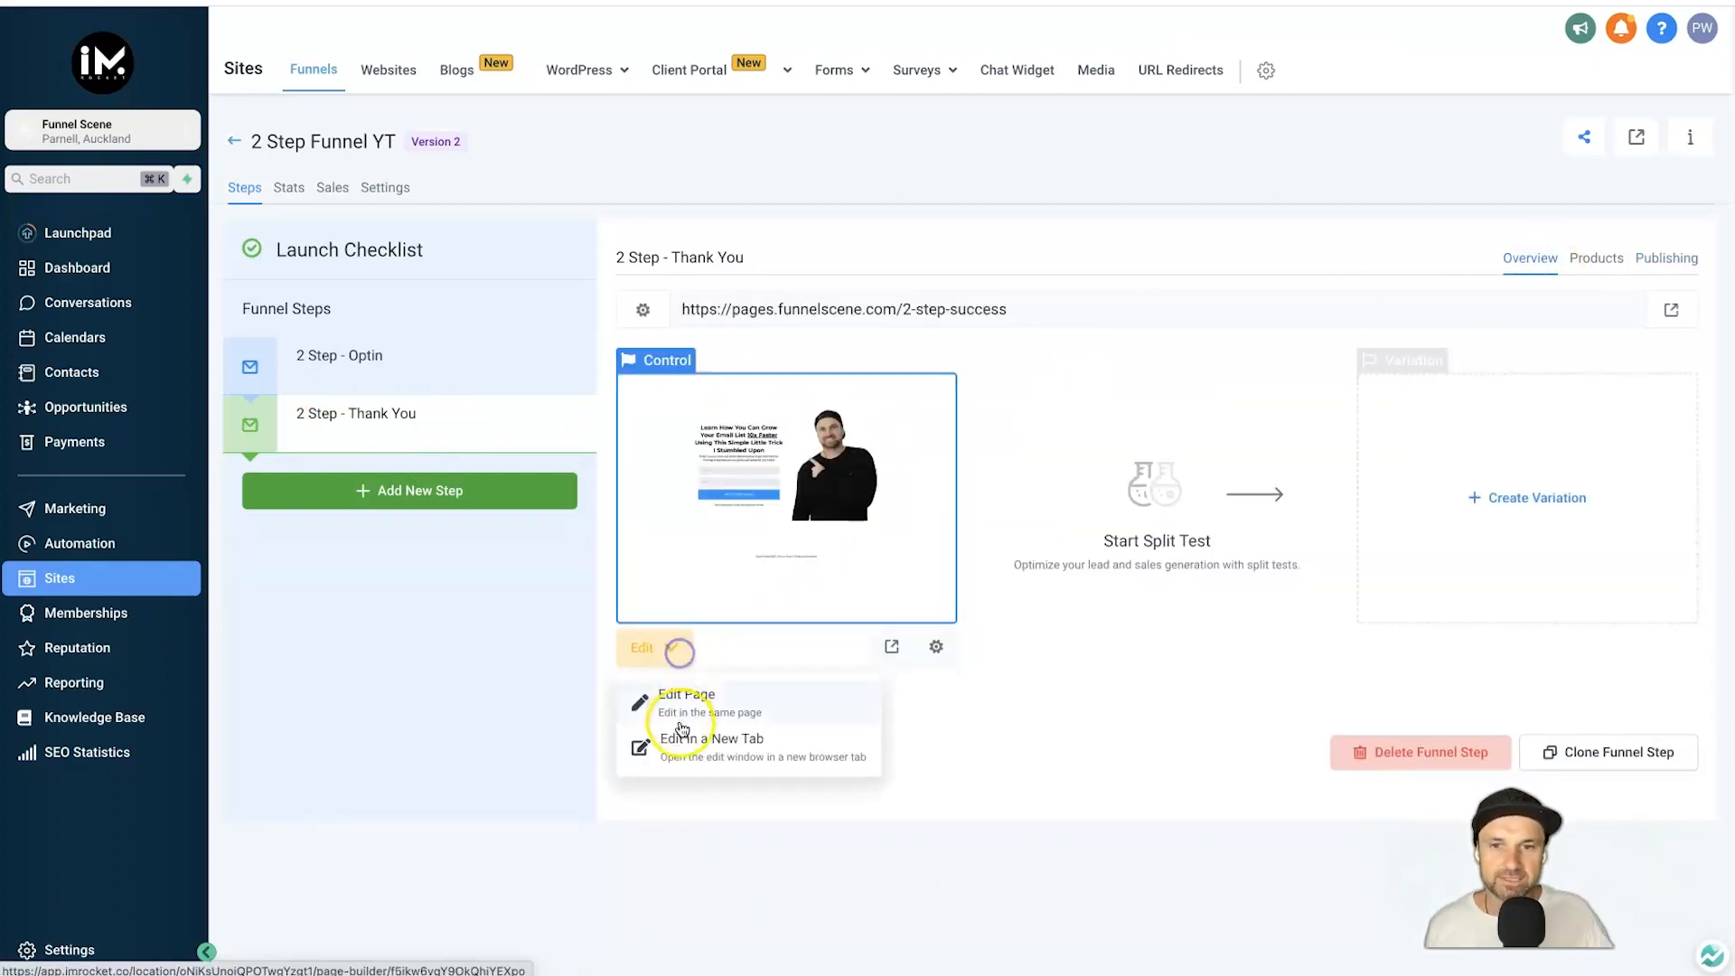
{"action": "left_click", "coordinate": [684, 743]}
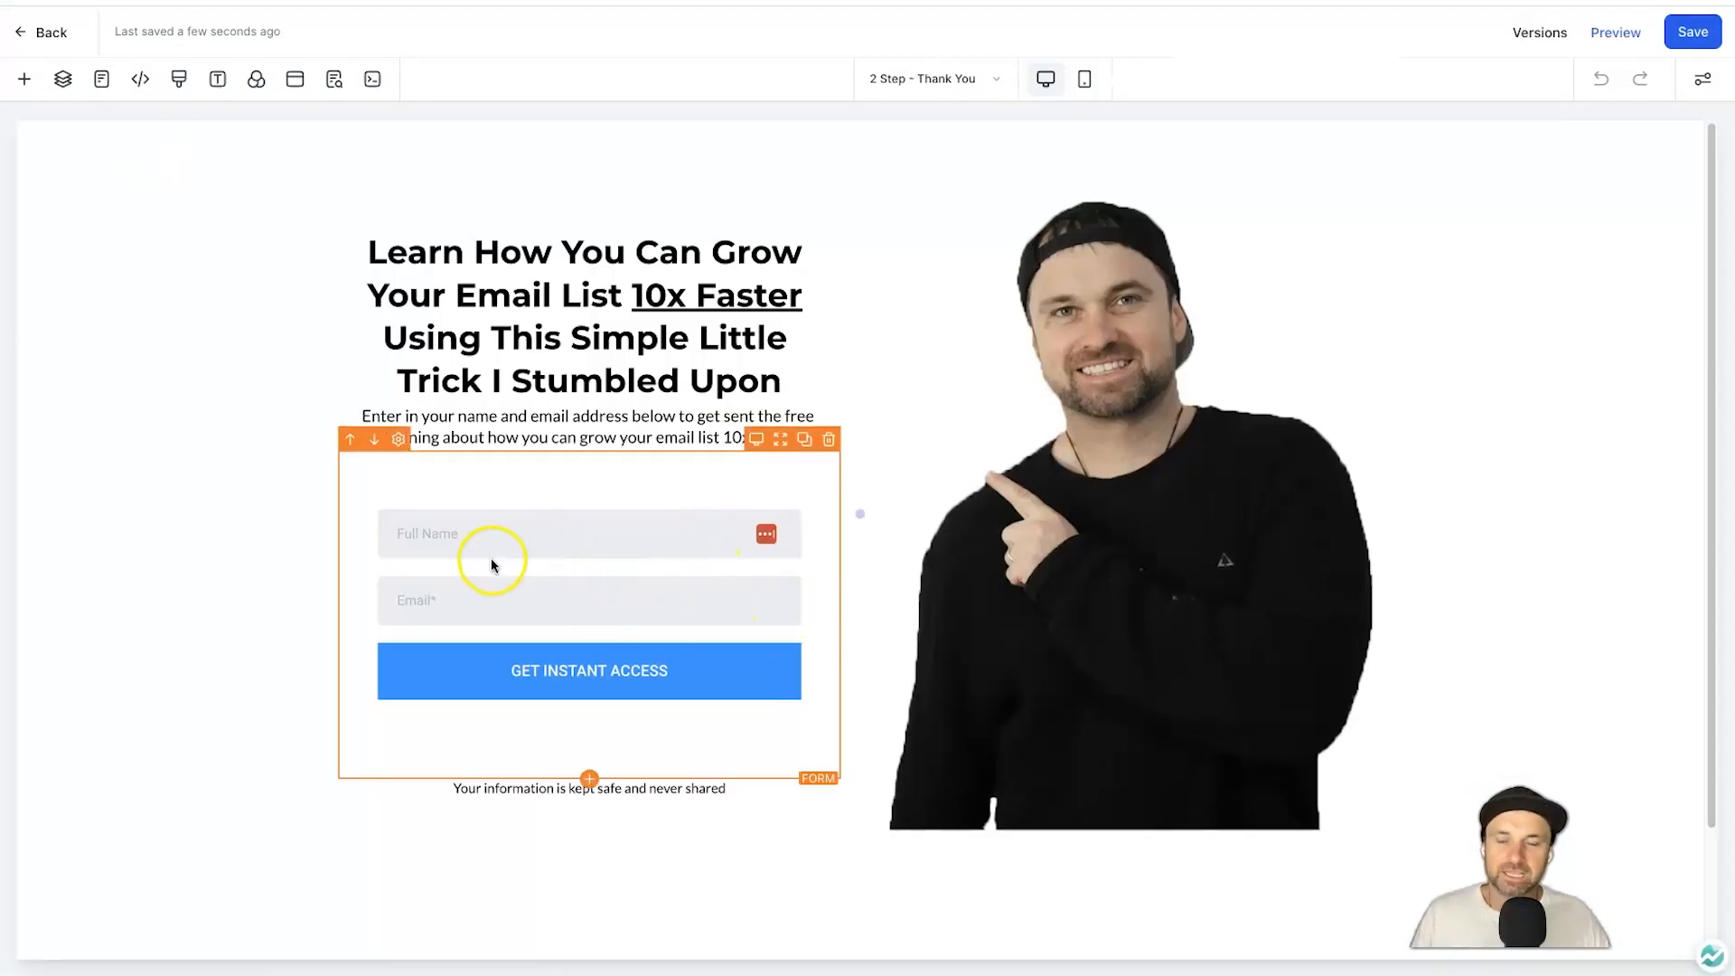
{"action": "scroll", "coordinate": [494, 560], "scroll_direction": "down", "scroll_amount": 1}
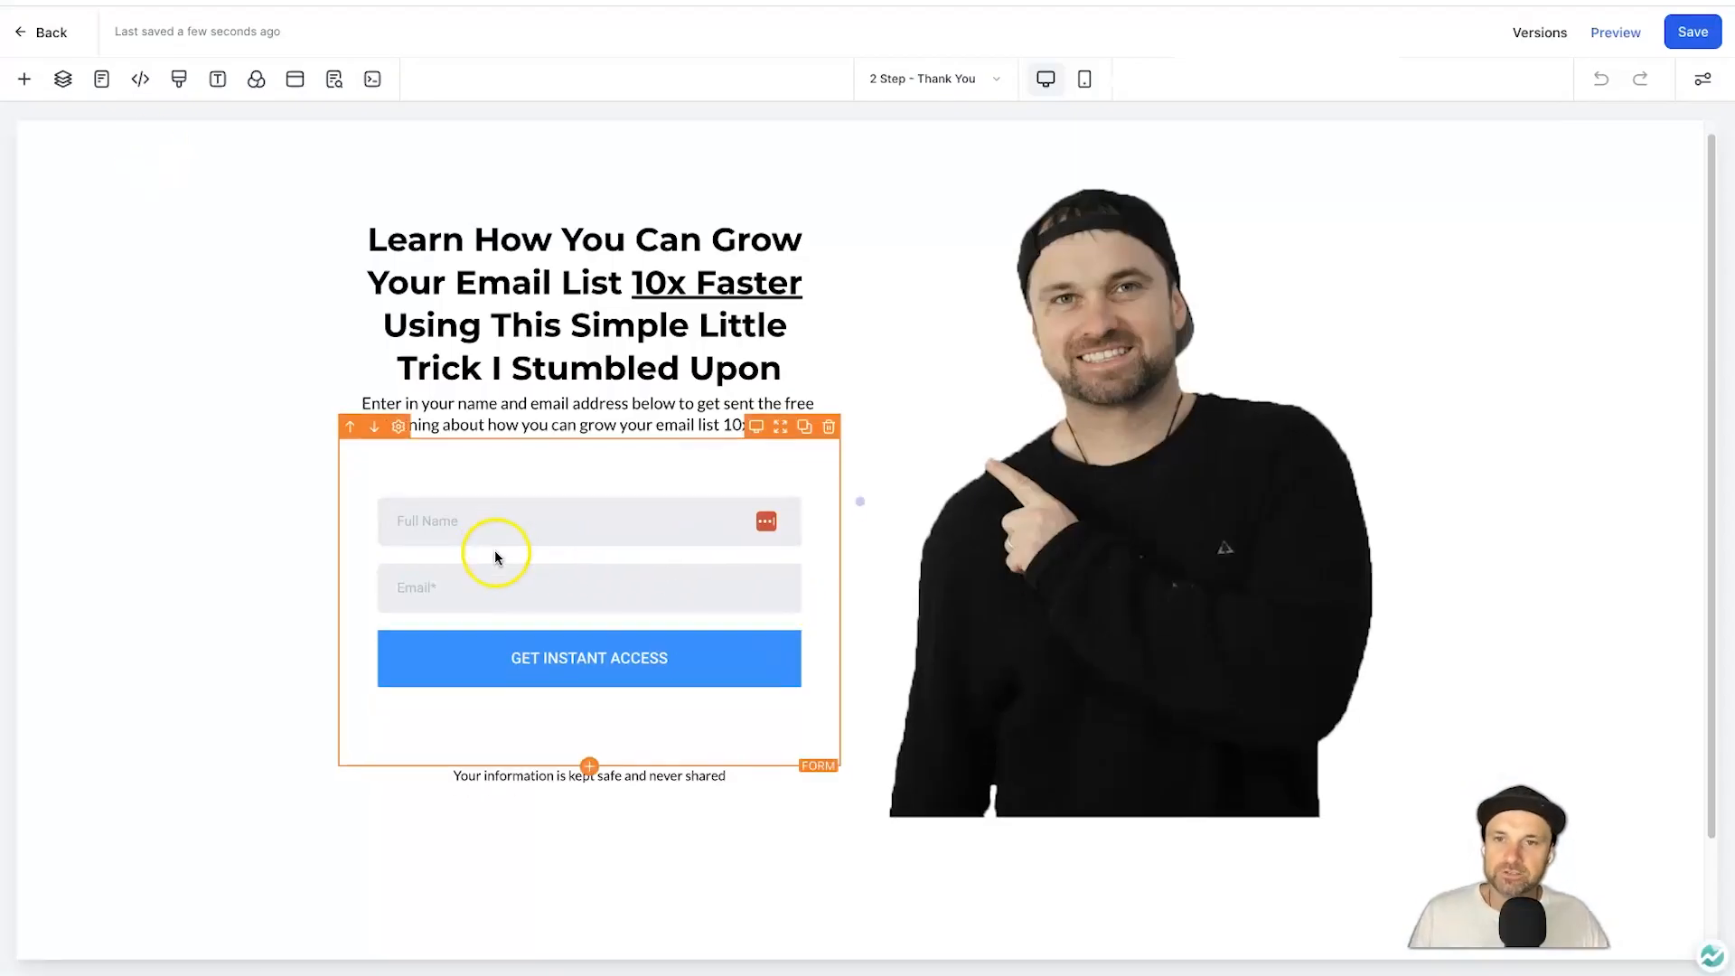
{"action": "left_click", "coordinate": [828, 428]}
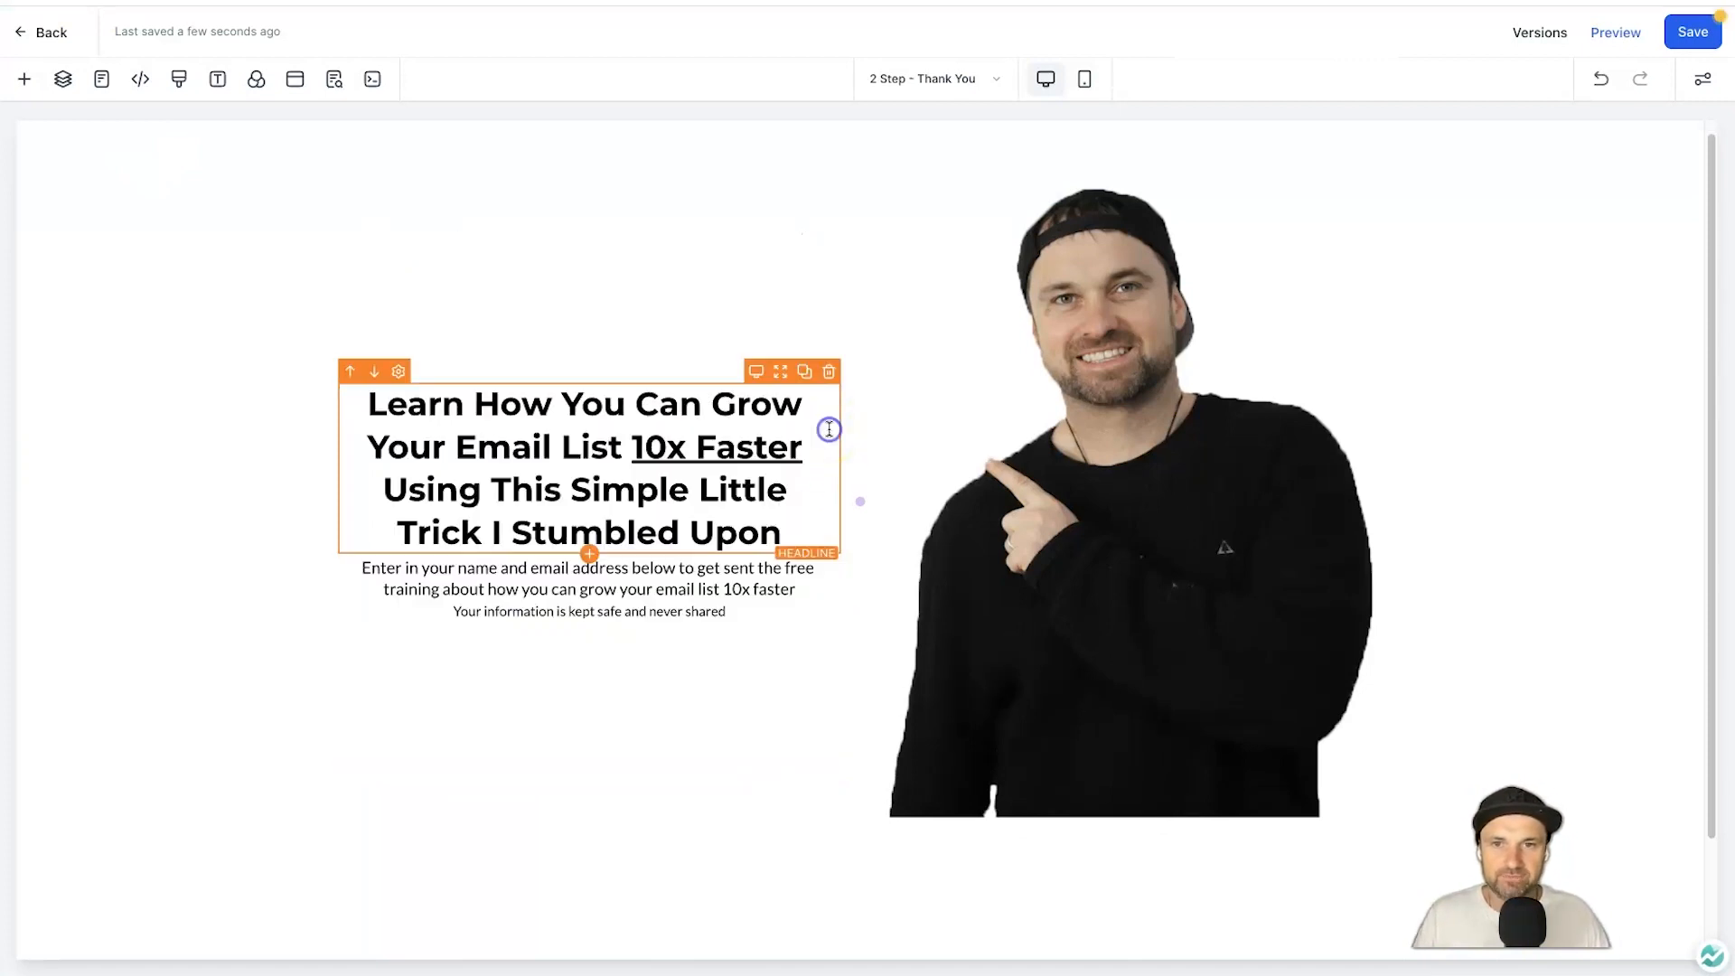
Add a Click to Sign Up button below the description with margins 20/21, and drop the privacy note.
{"action": "left_click", "coordinate": [24, 79]}
{"action": "left_click_drag", "start_coordinate": [242, 522], "coordinate": [624, 548]}
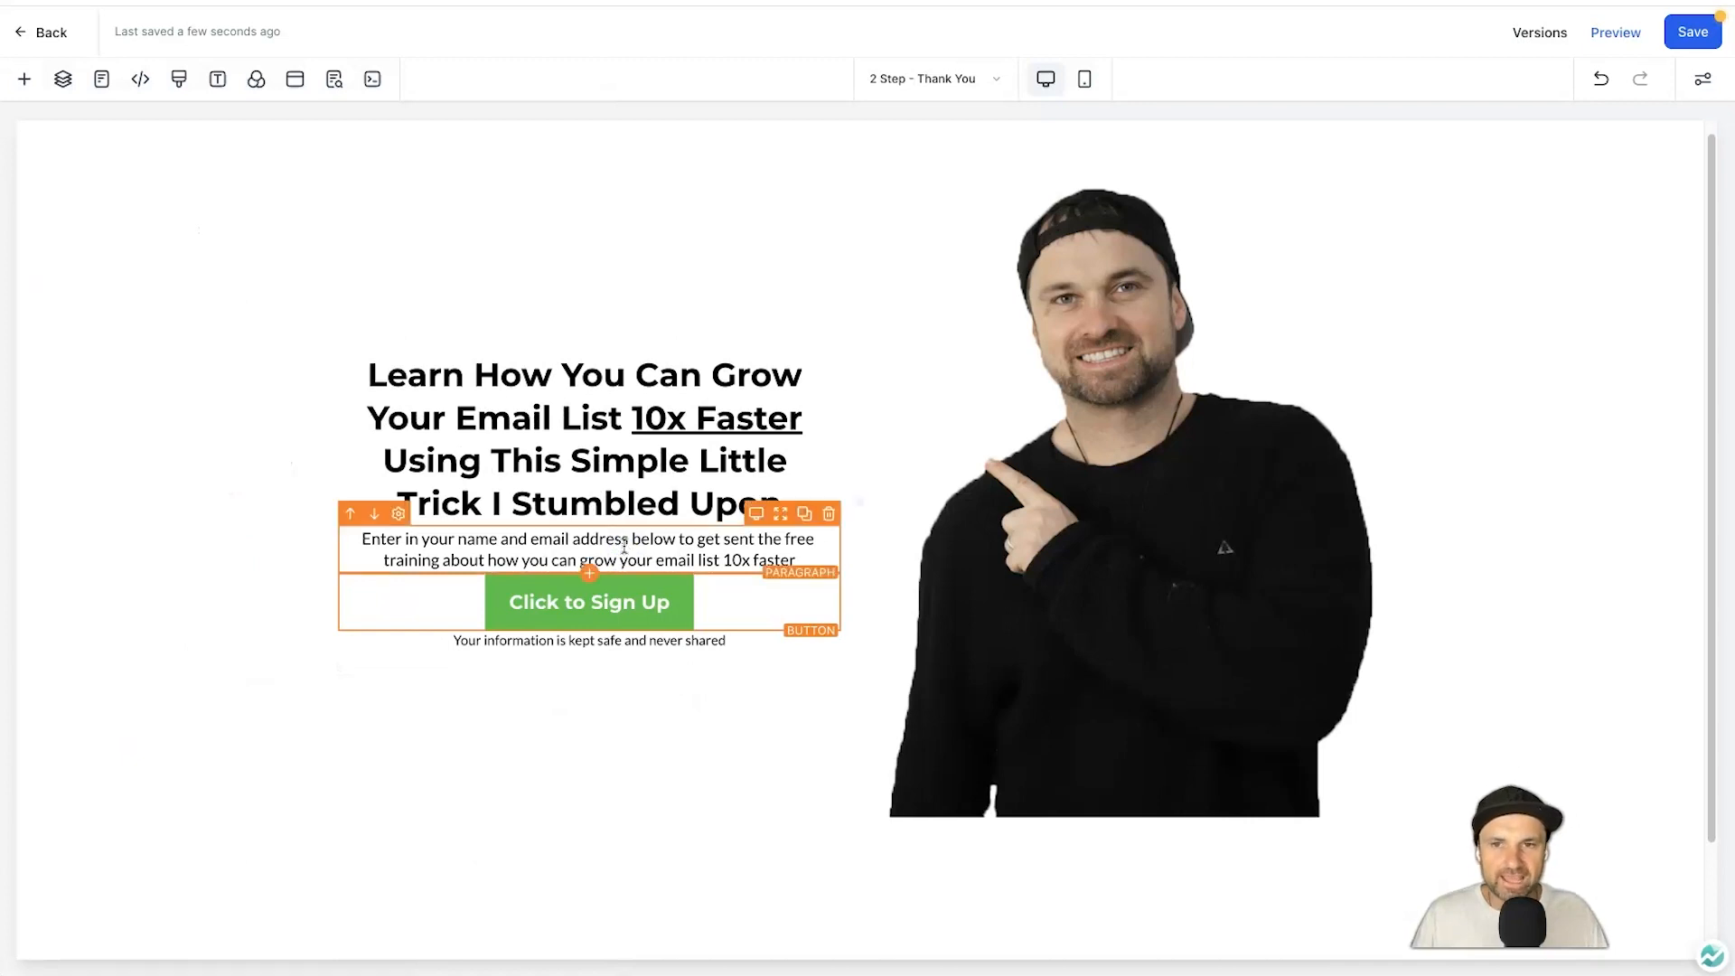
{"action": "left_click", "coordinate": [596, 601]}
{"action": "scroll", "coordinate": [1563, 549], "scroll_direction": "down", "scroll_amount": 10}
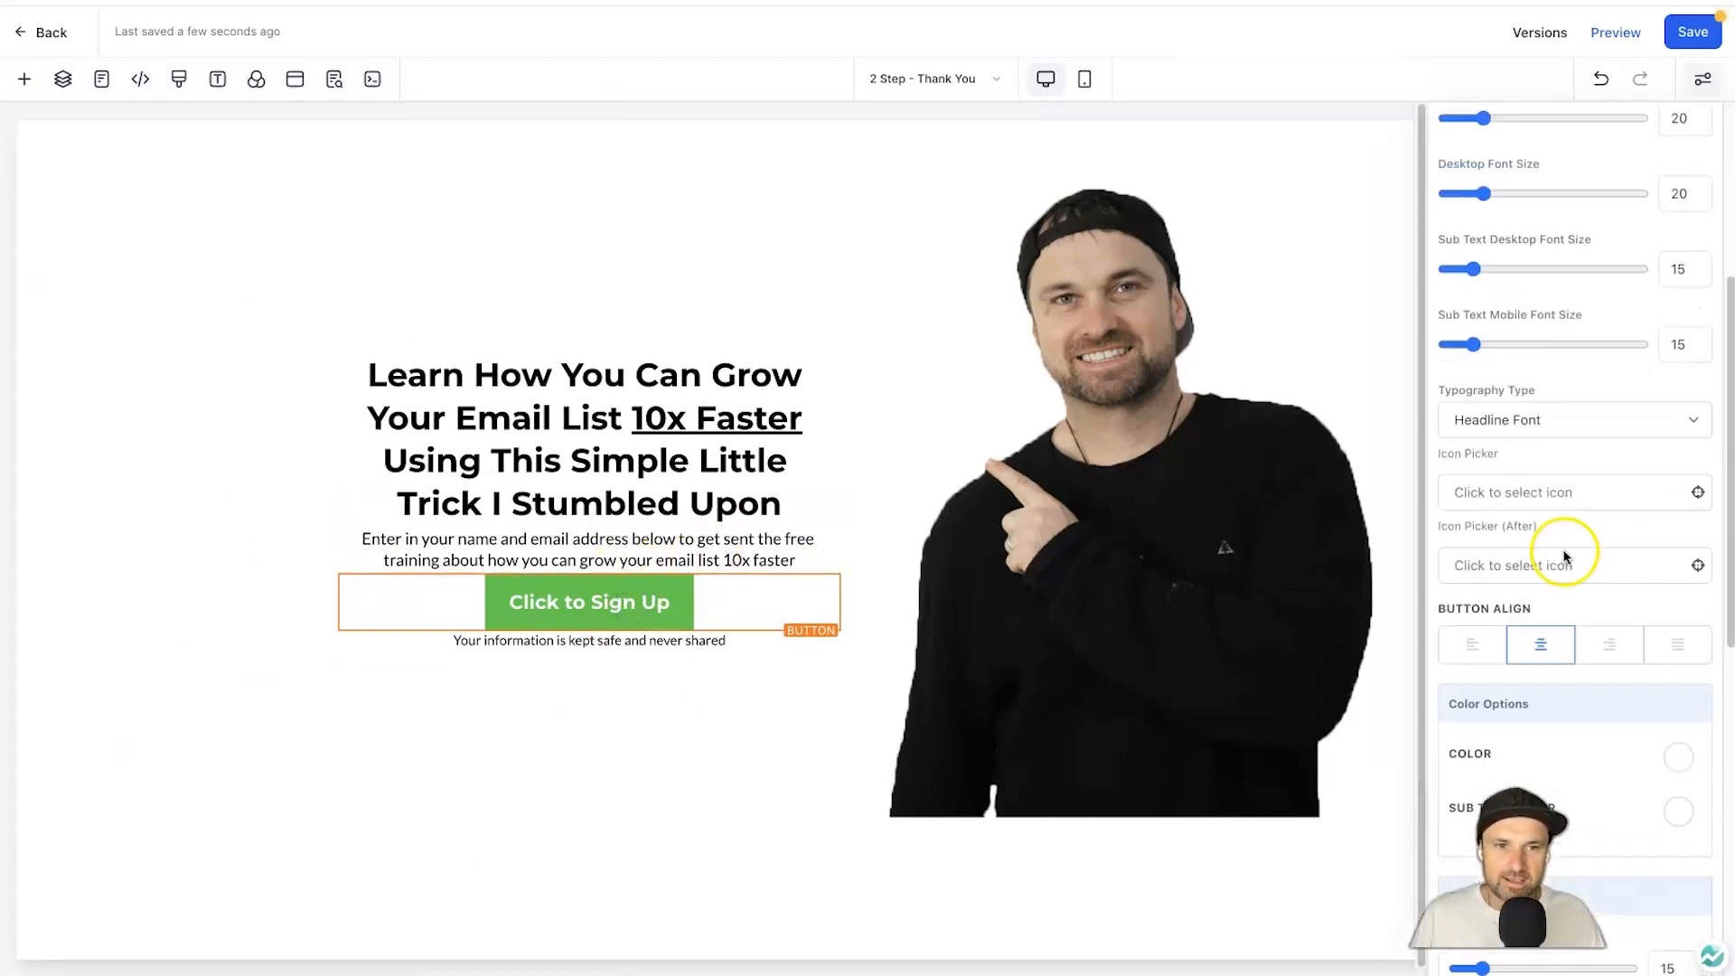
{"action": "scroll", "coordinate": [1547, 533], "scroll_direction": "down", "scroll_amount": 3}
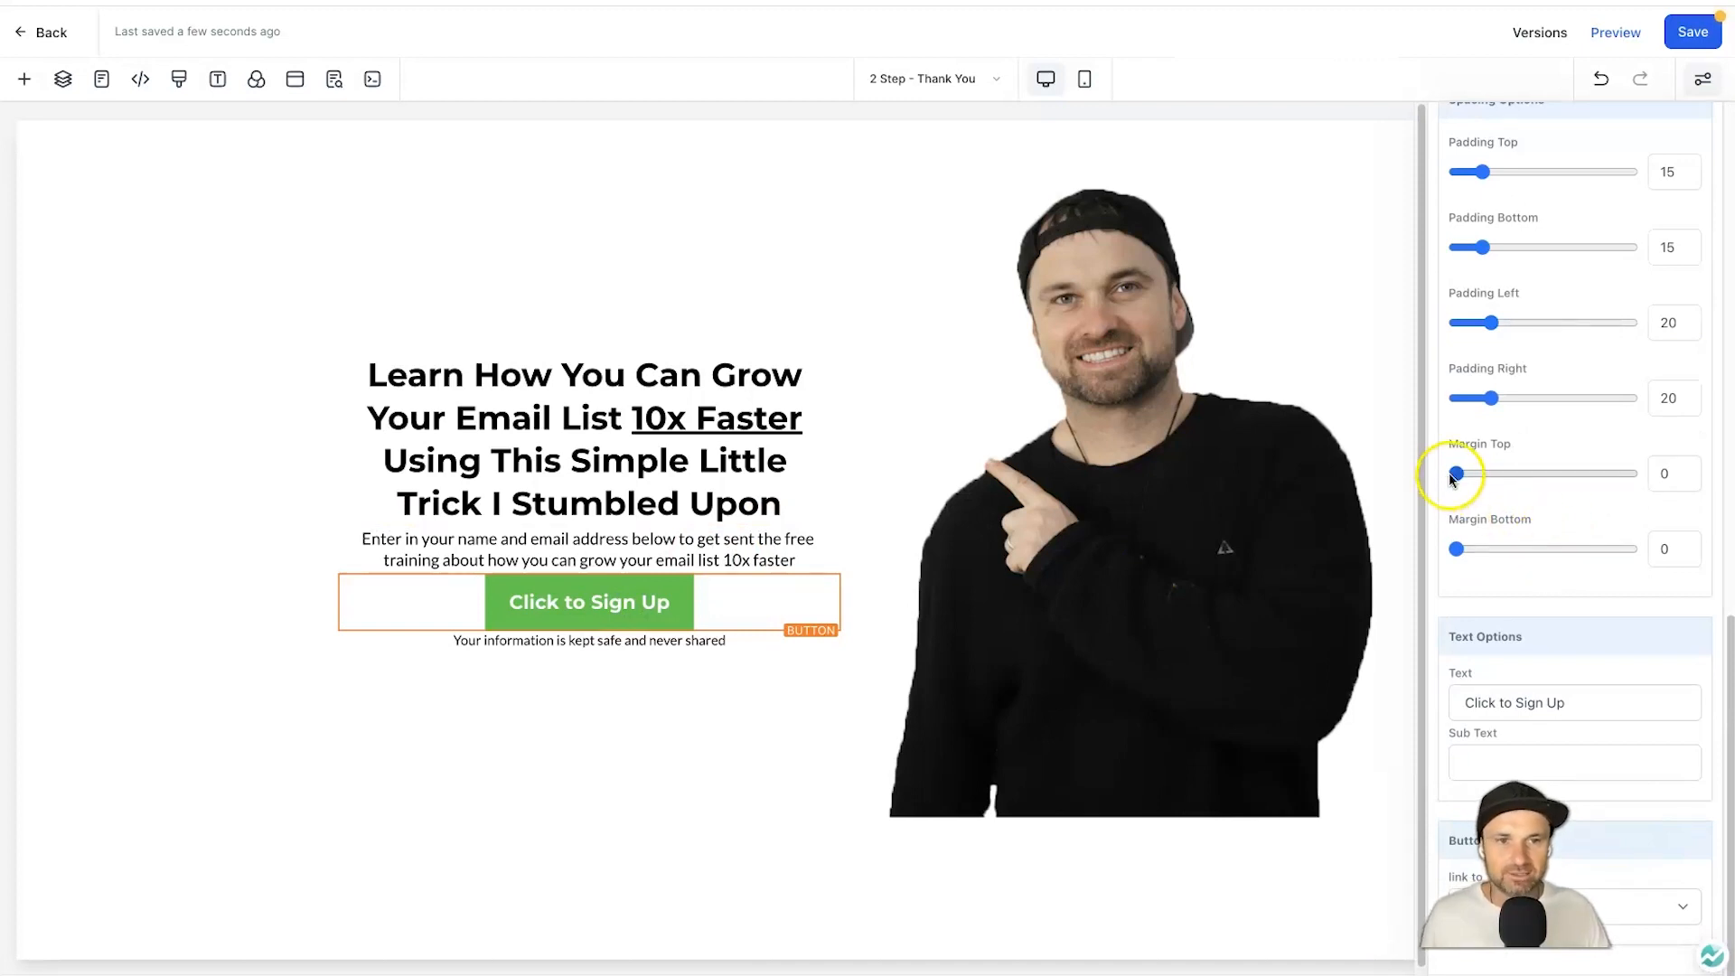
{"action": "left_click_drag", "start_coordinate": [1455, 473], "coordinate": [1491, 473]}
{"action": "left_click_drag", "start_coordinate": [1471, 542], "coordinate": [1493, 543]}
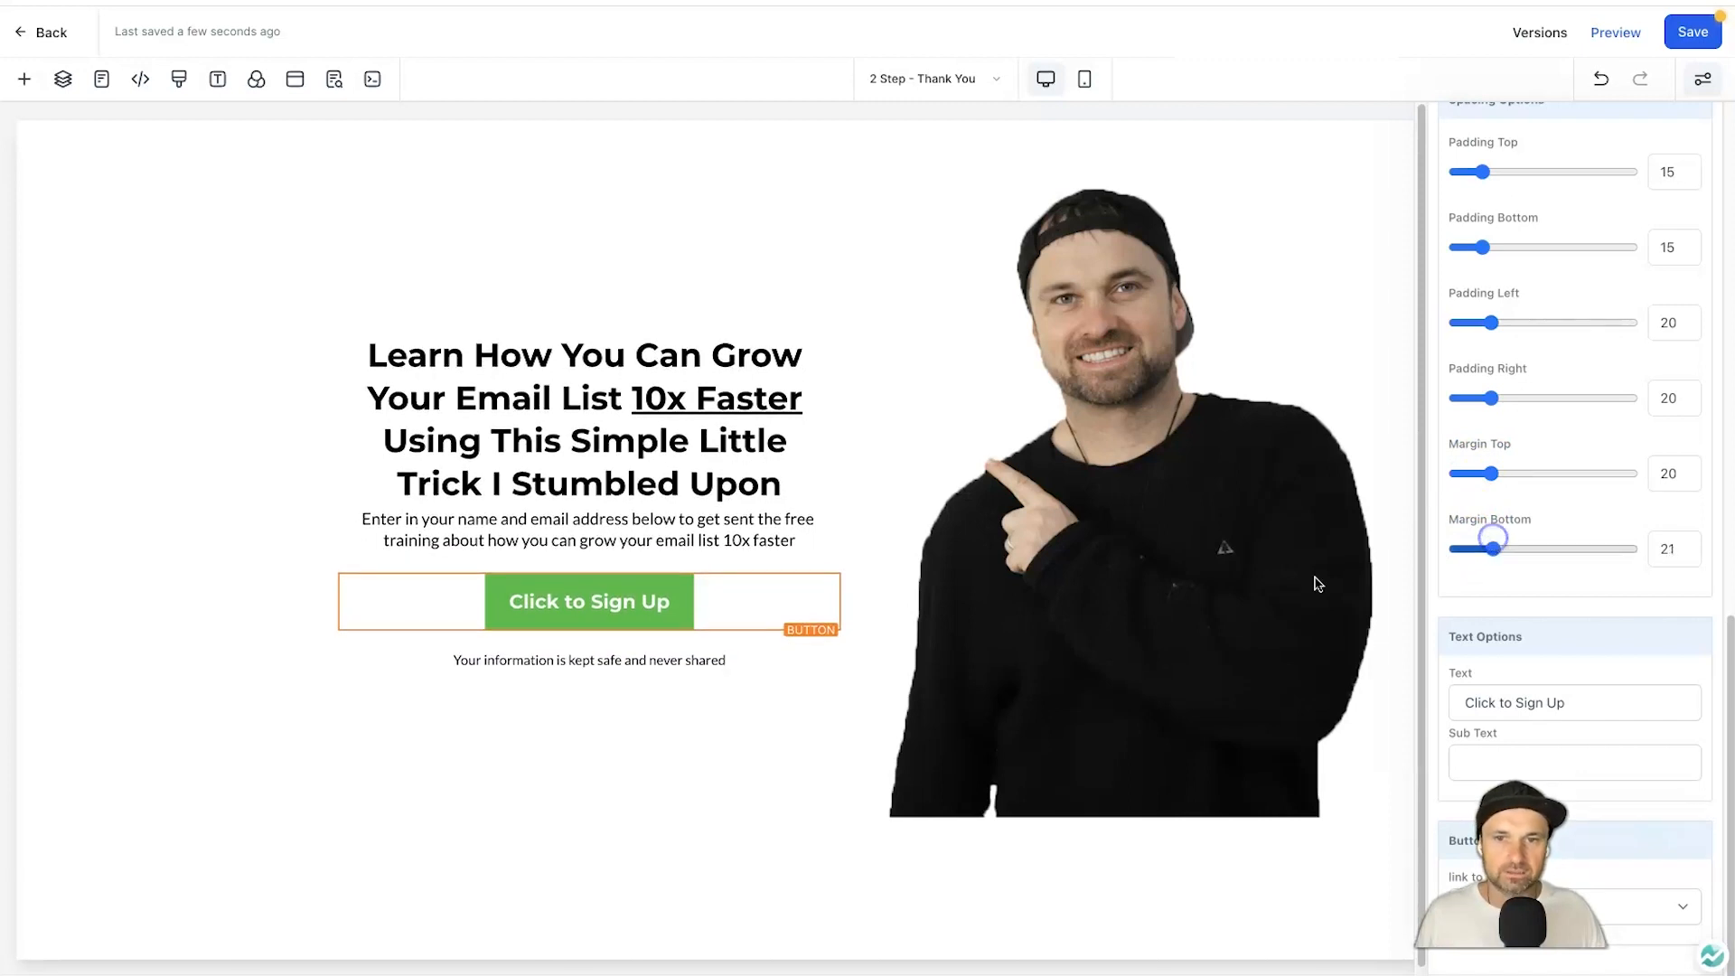
{"action": "left_click", "coordinate": [827, 644]}
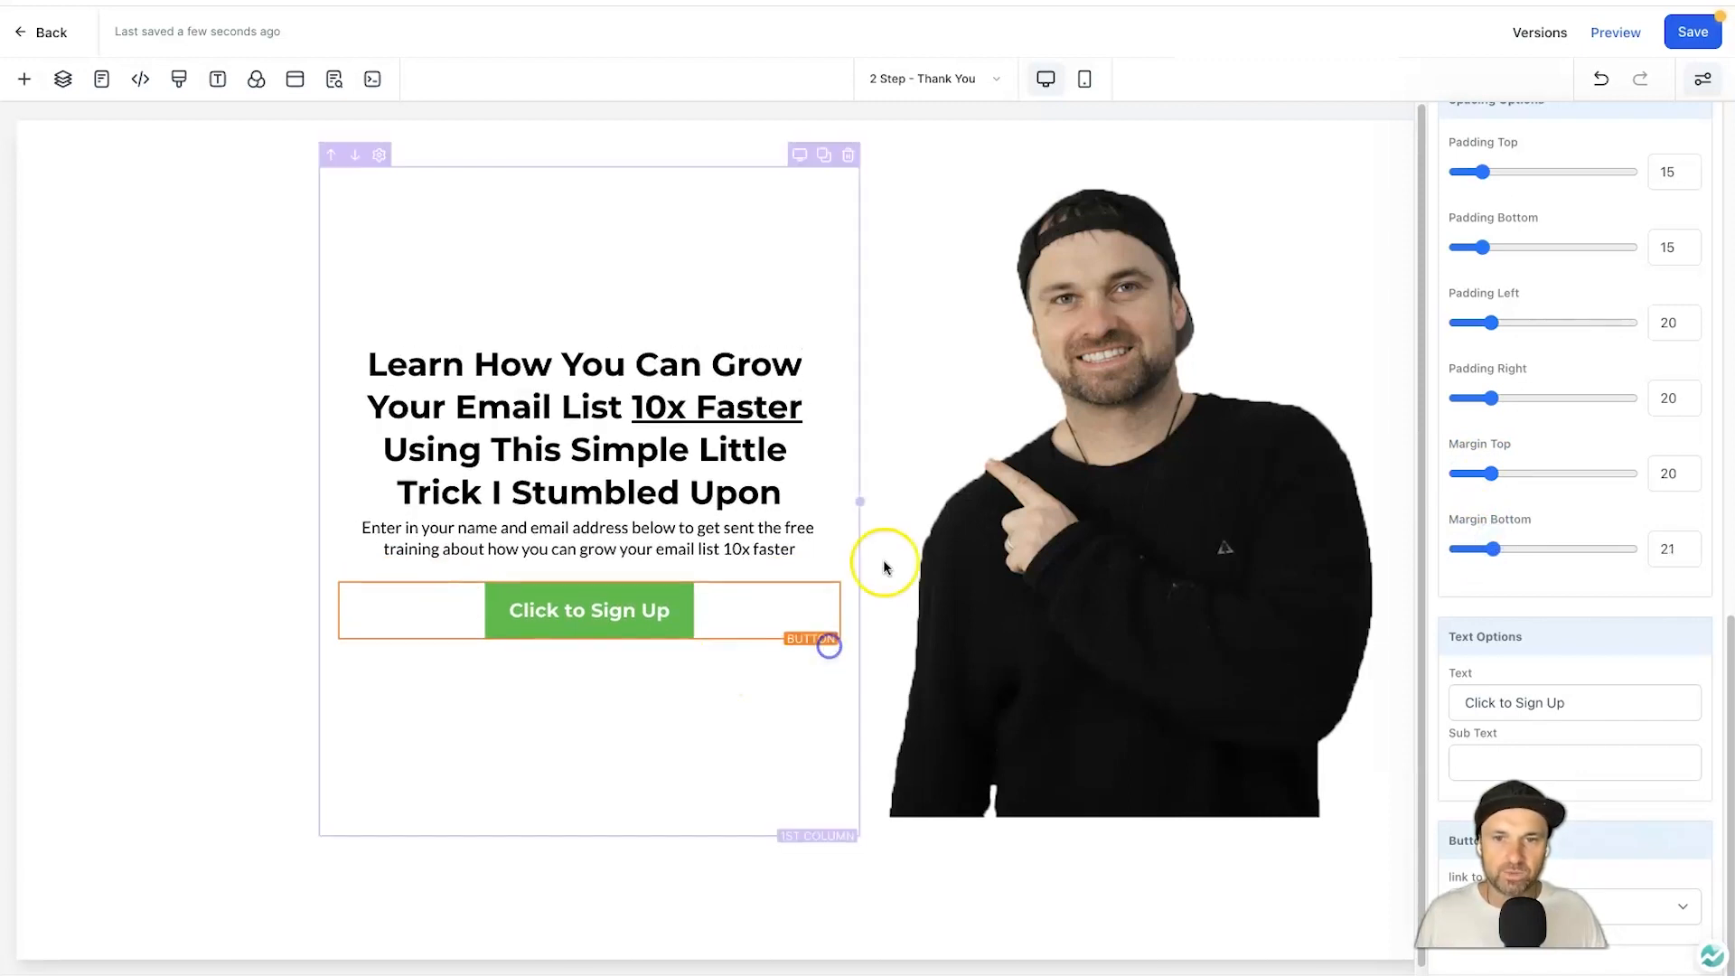
{"action": "left_click", "coordinate": [496, 391]}
Change the headline to 'Success! Your Free Training Has Been Sent' and rewrite the paragraph to mention the YouTube video.
{"action": "double_click", "coordinate": [498, 394]}
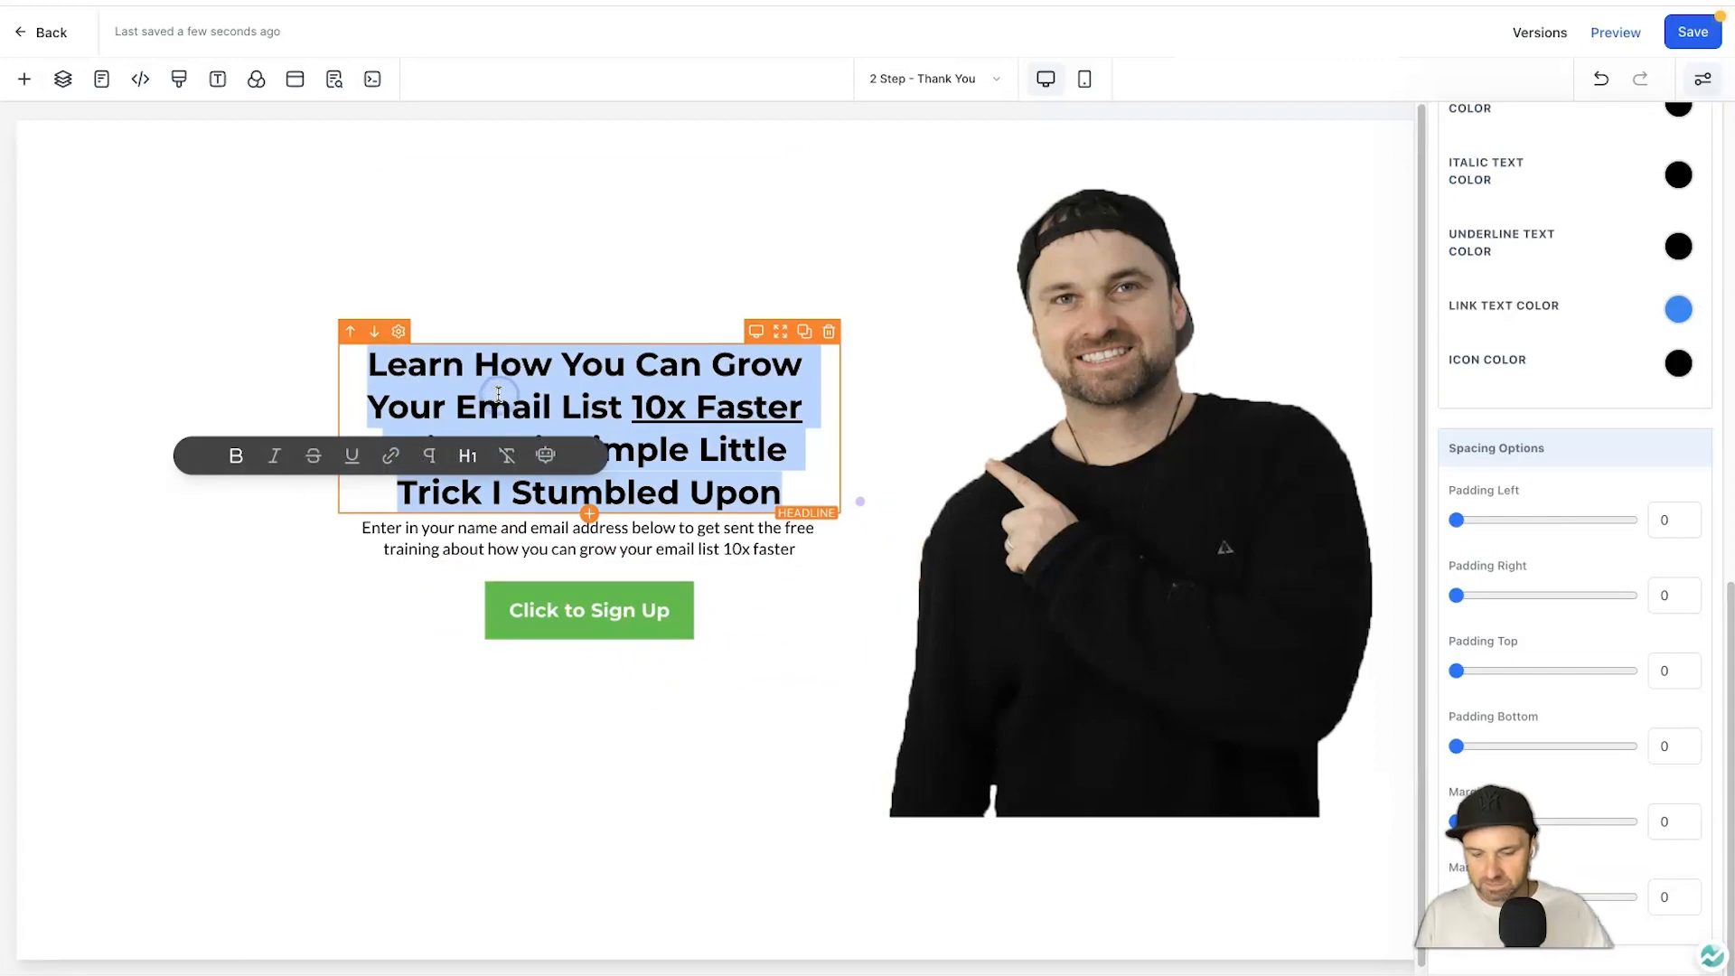
{"action": "type", "text": "Succes"}
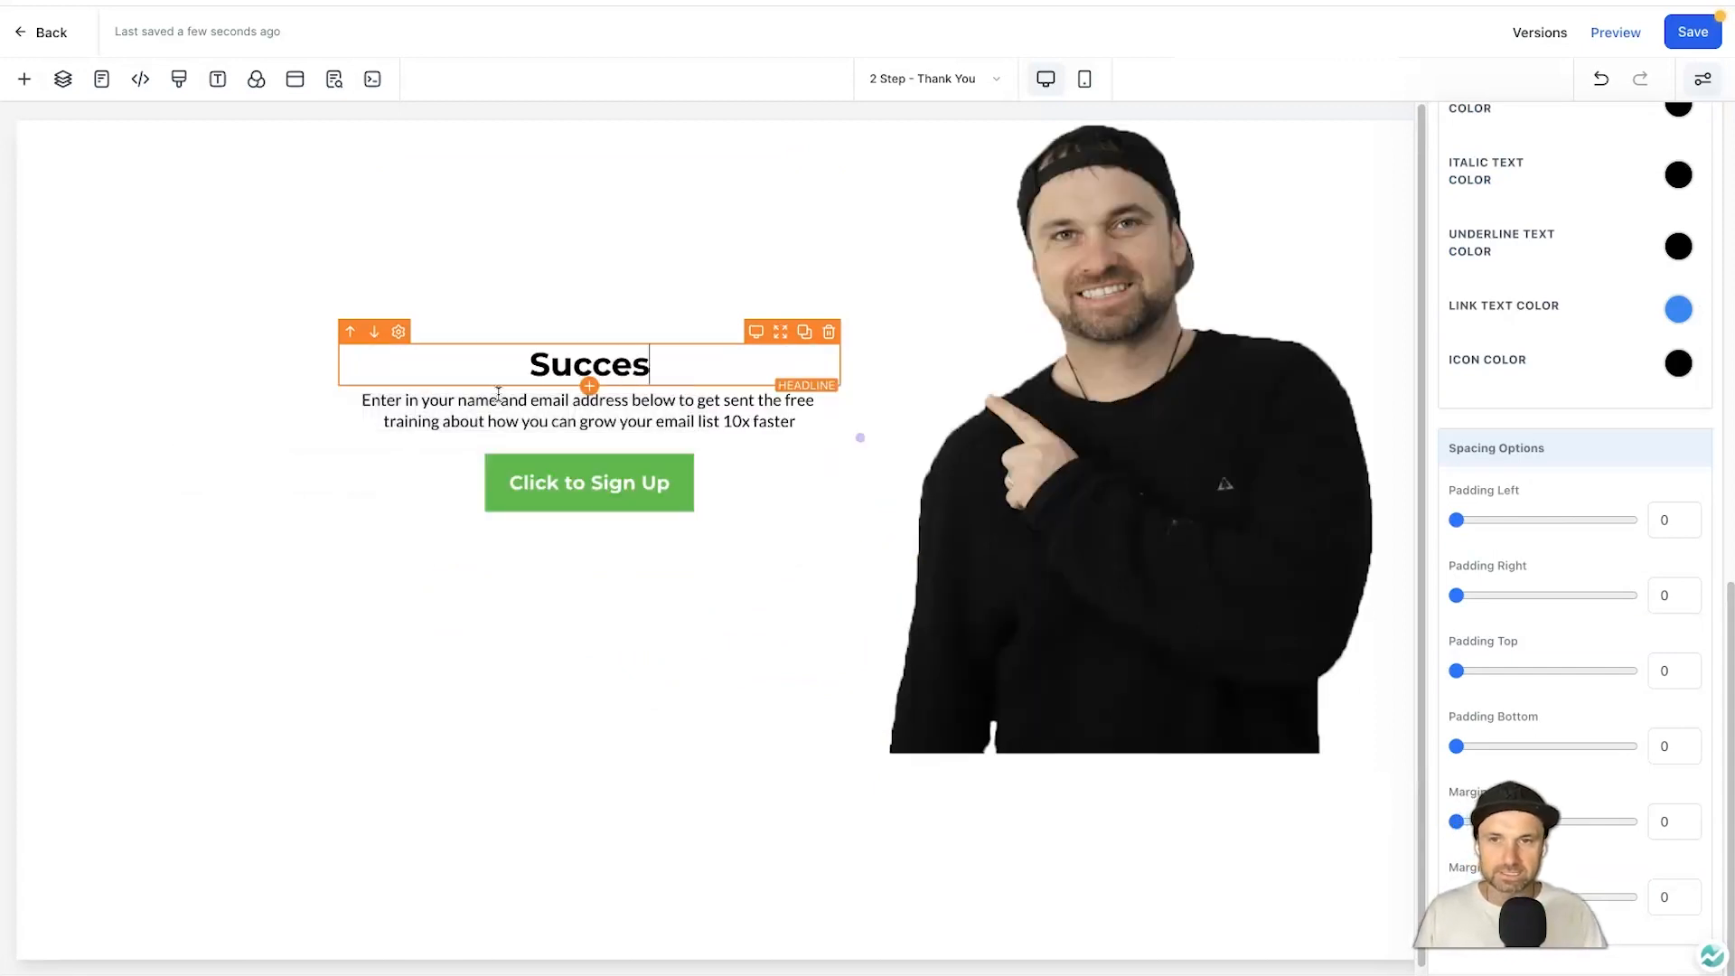
{"action": "type", "text": "s! Your Free Training Has Been Sent"}
{"action": "left_click", "coordinate": [605, 469]}
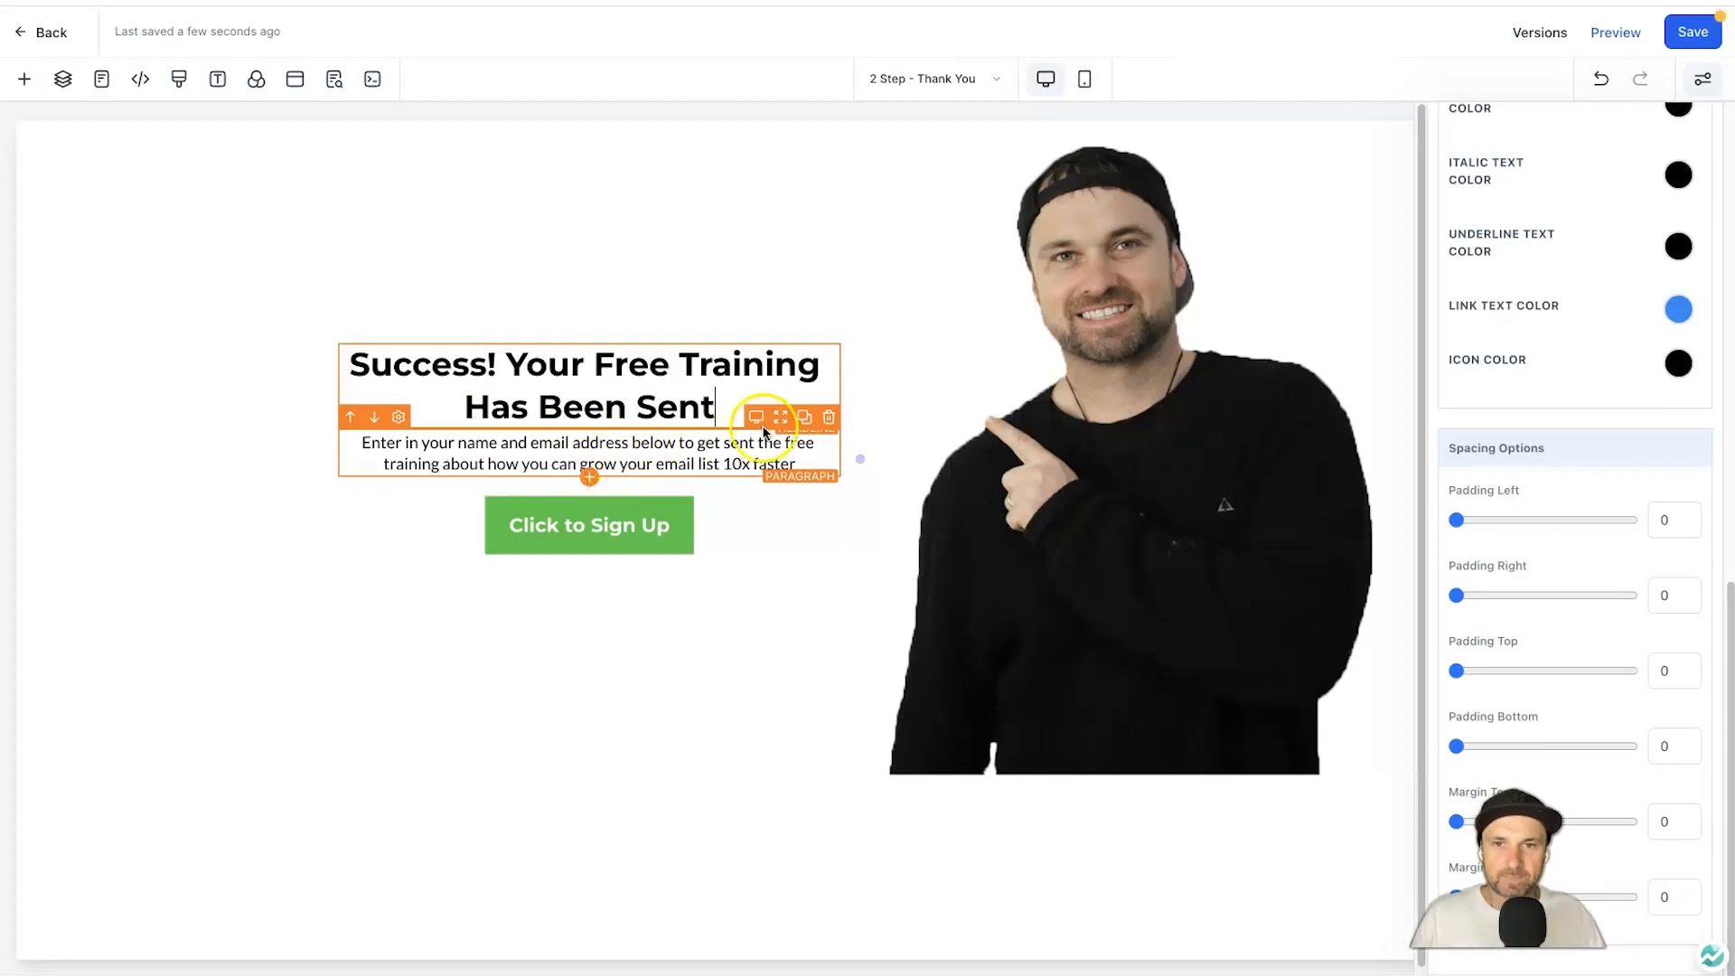
{"action": "triple_click", "coordinate": [749, 445]}
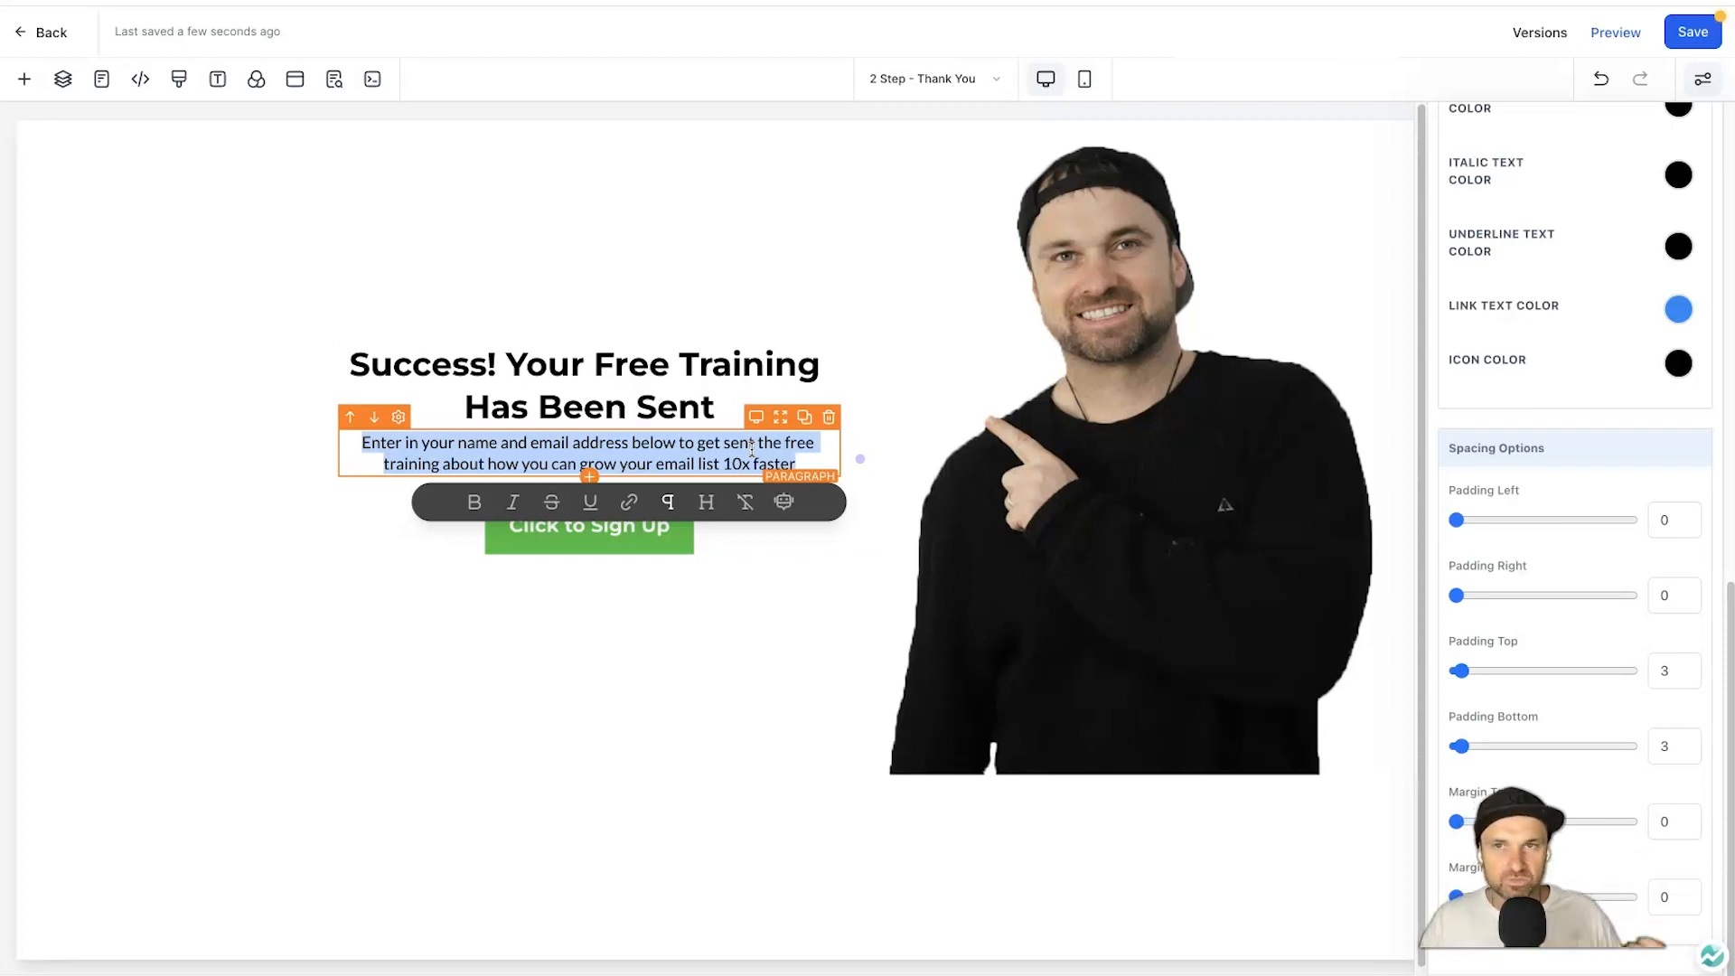
{"action": "type", "text": "Whil"}
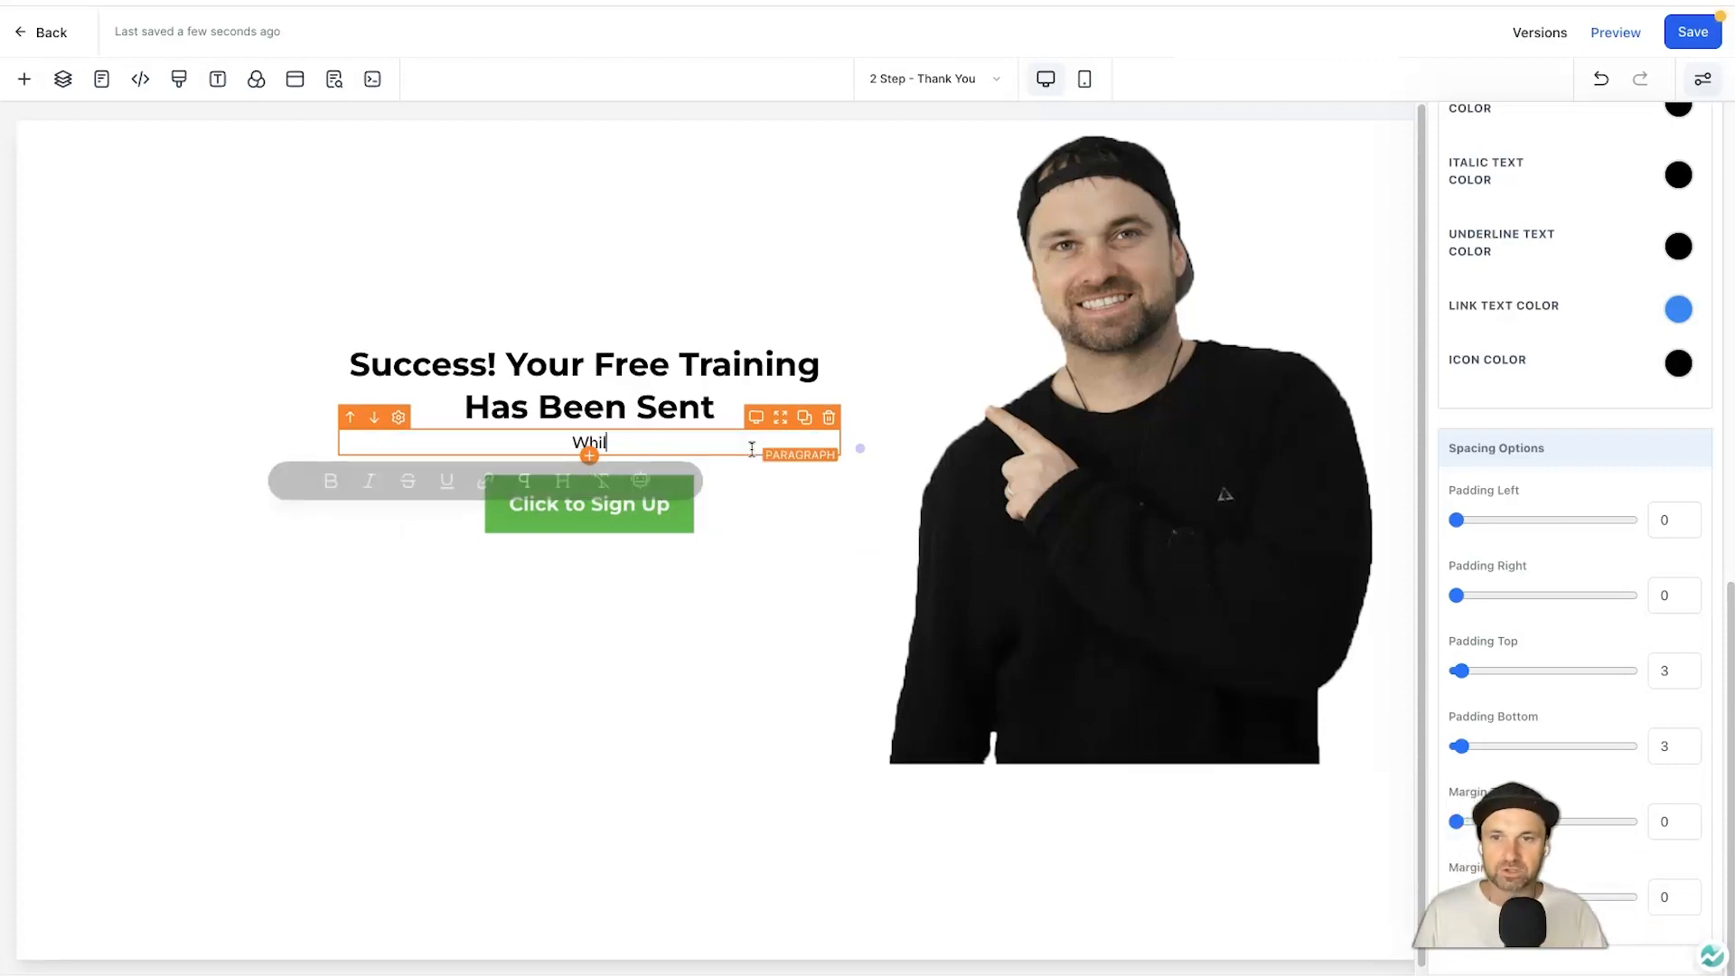
{"action": "type", "text": "e you wait, if you want to see t"}
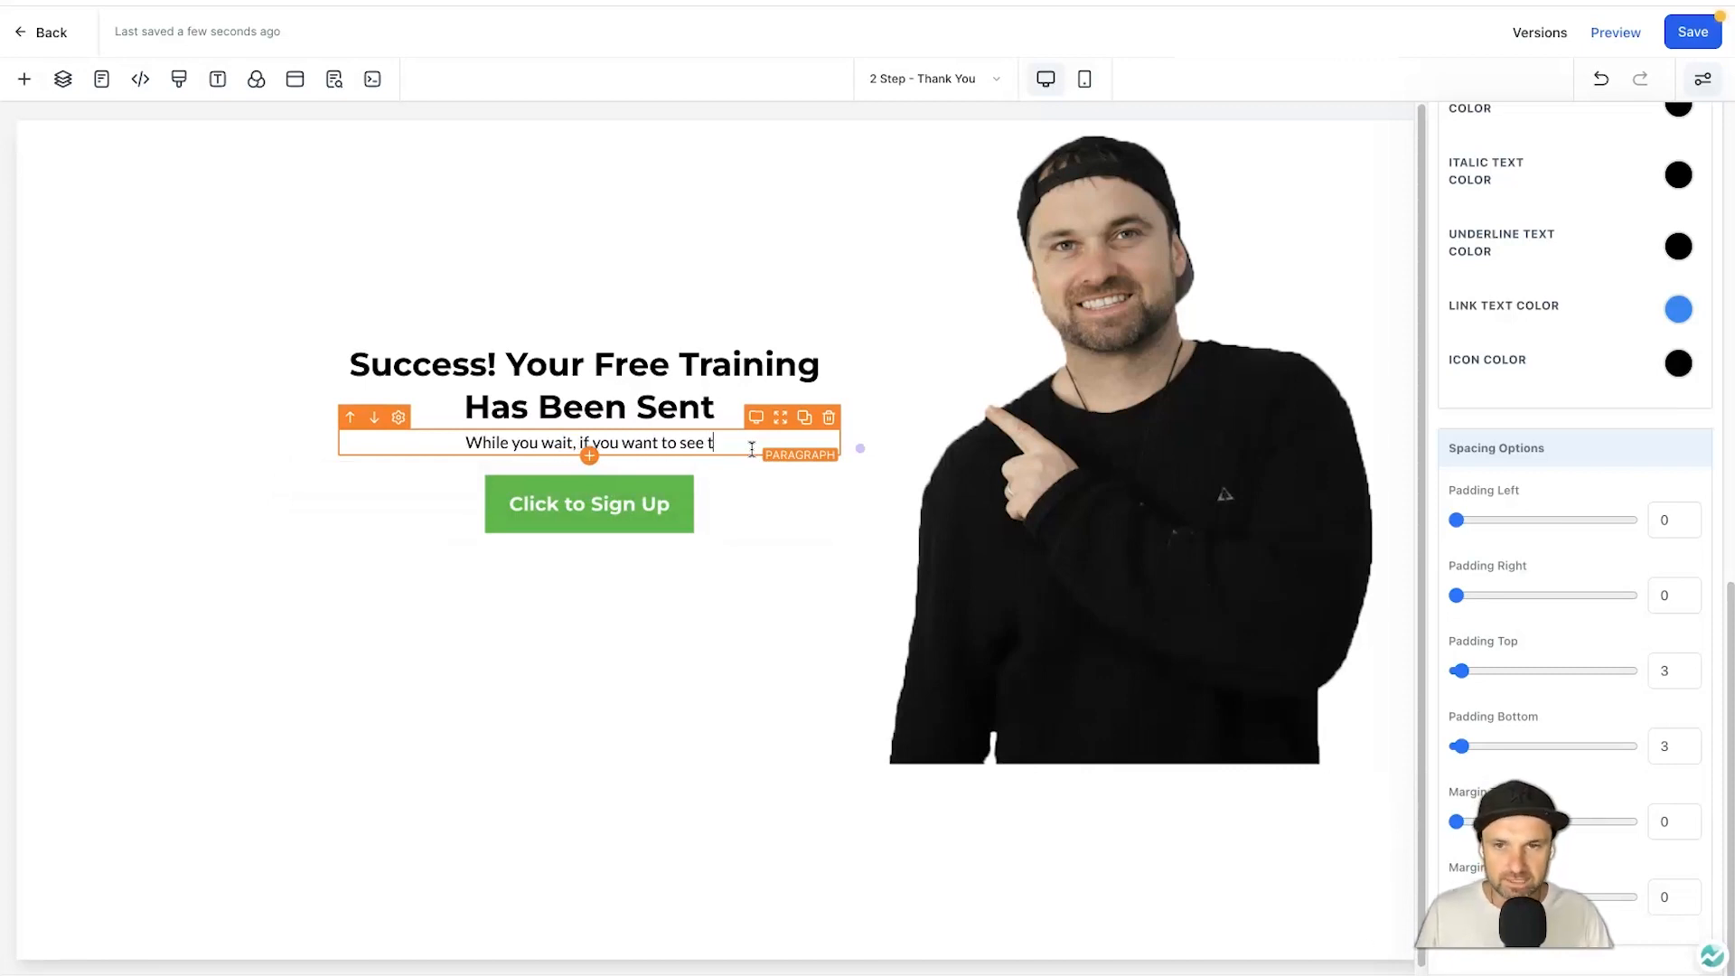
{"action": "type", "text": "he latest strategy I've got to"}
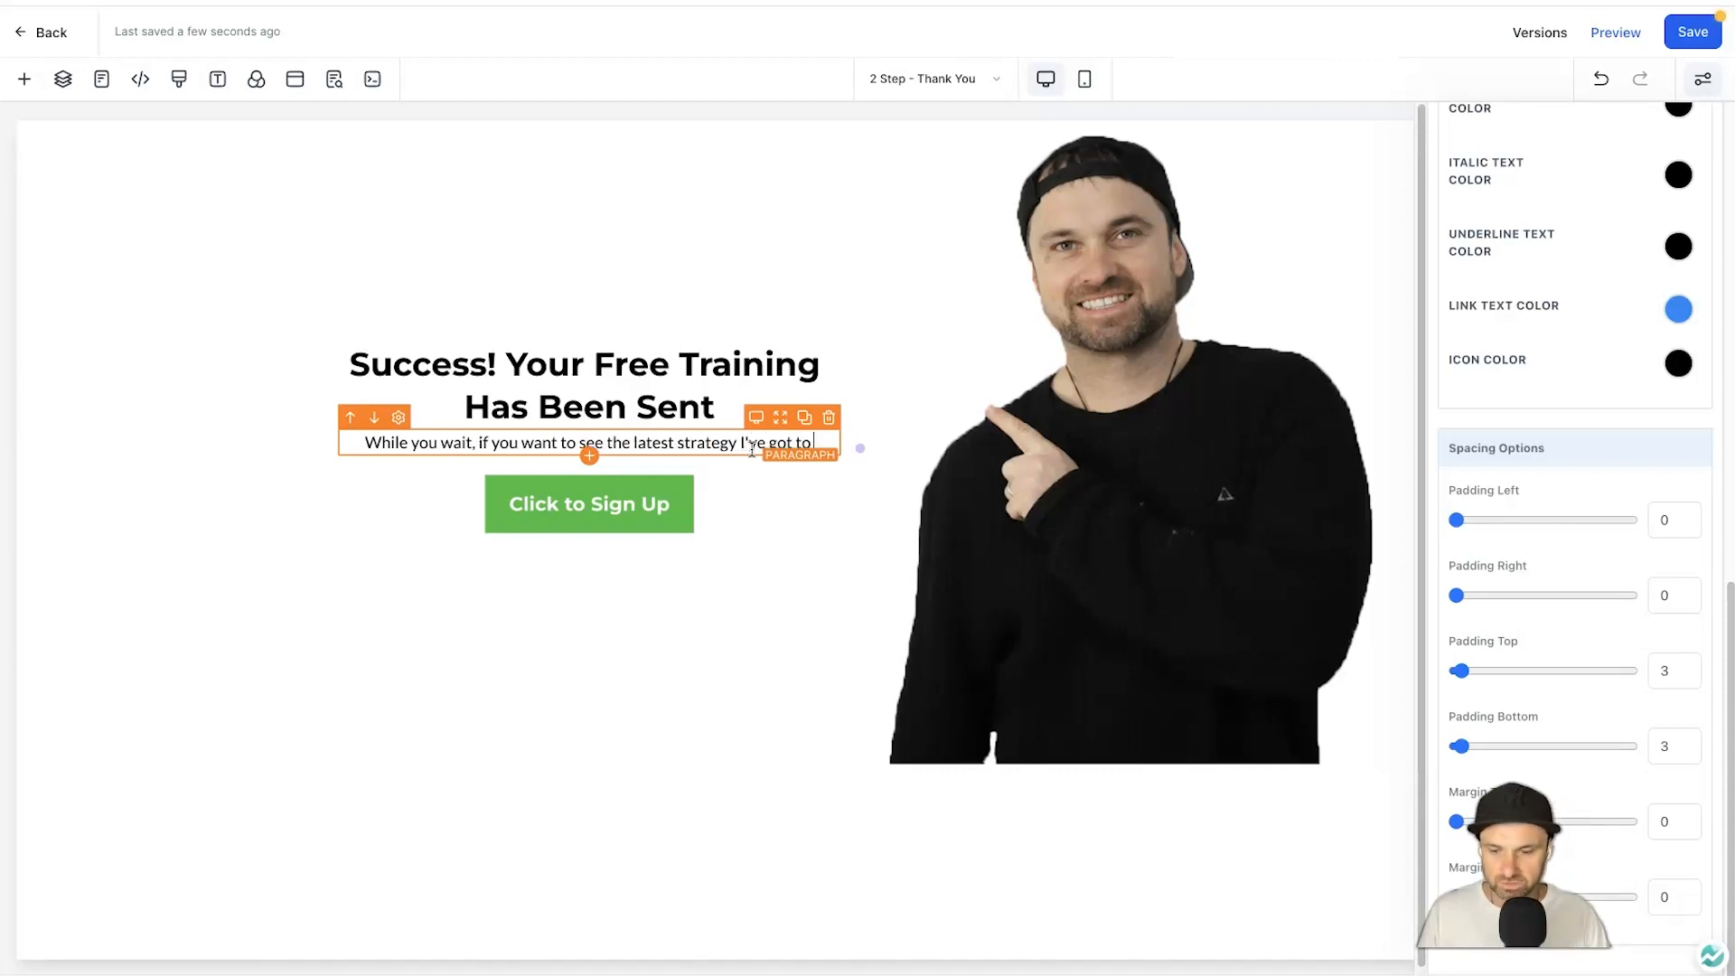
{"action": "type", "text": " double m"}
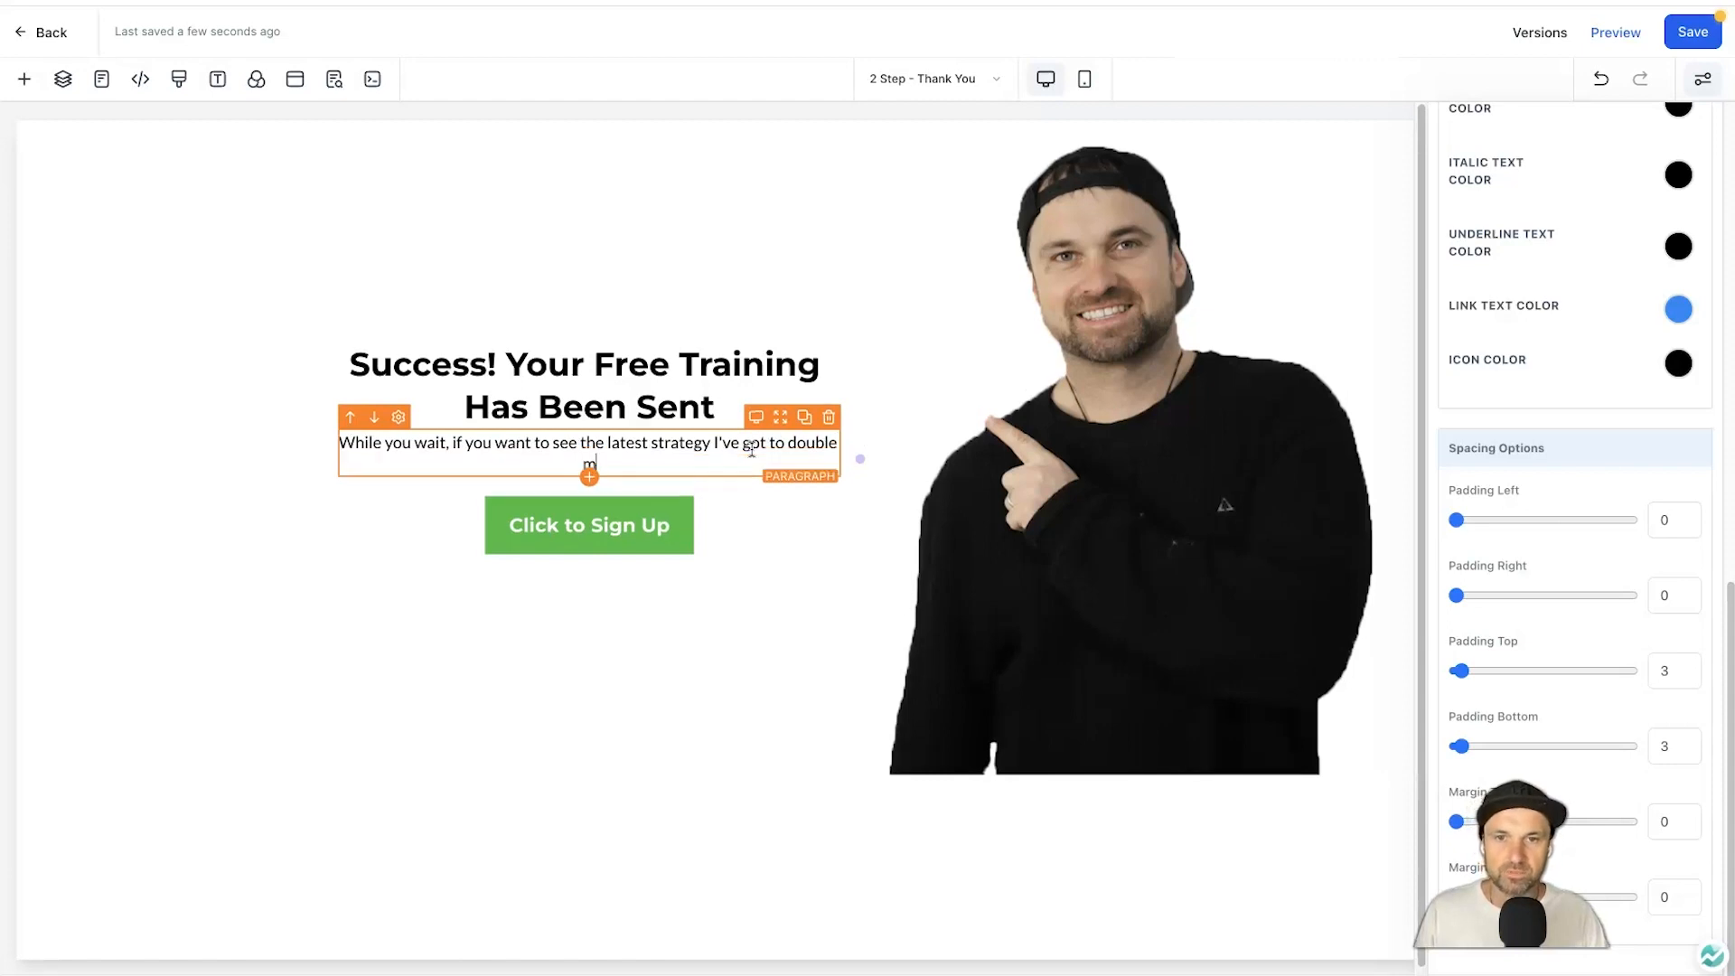
{"action": "type", "text": "y traffic to my lead generation "}
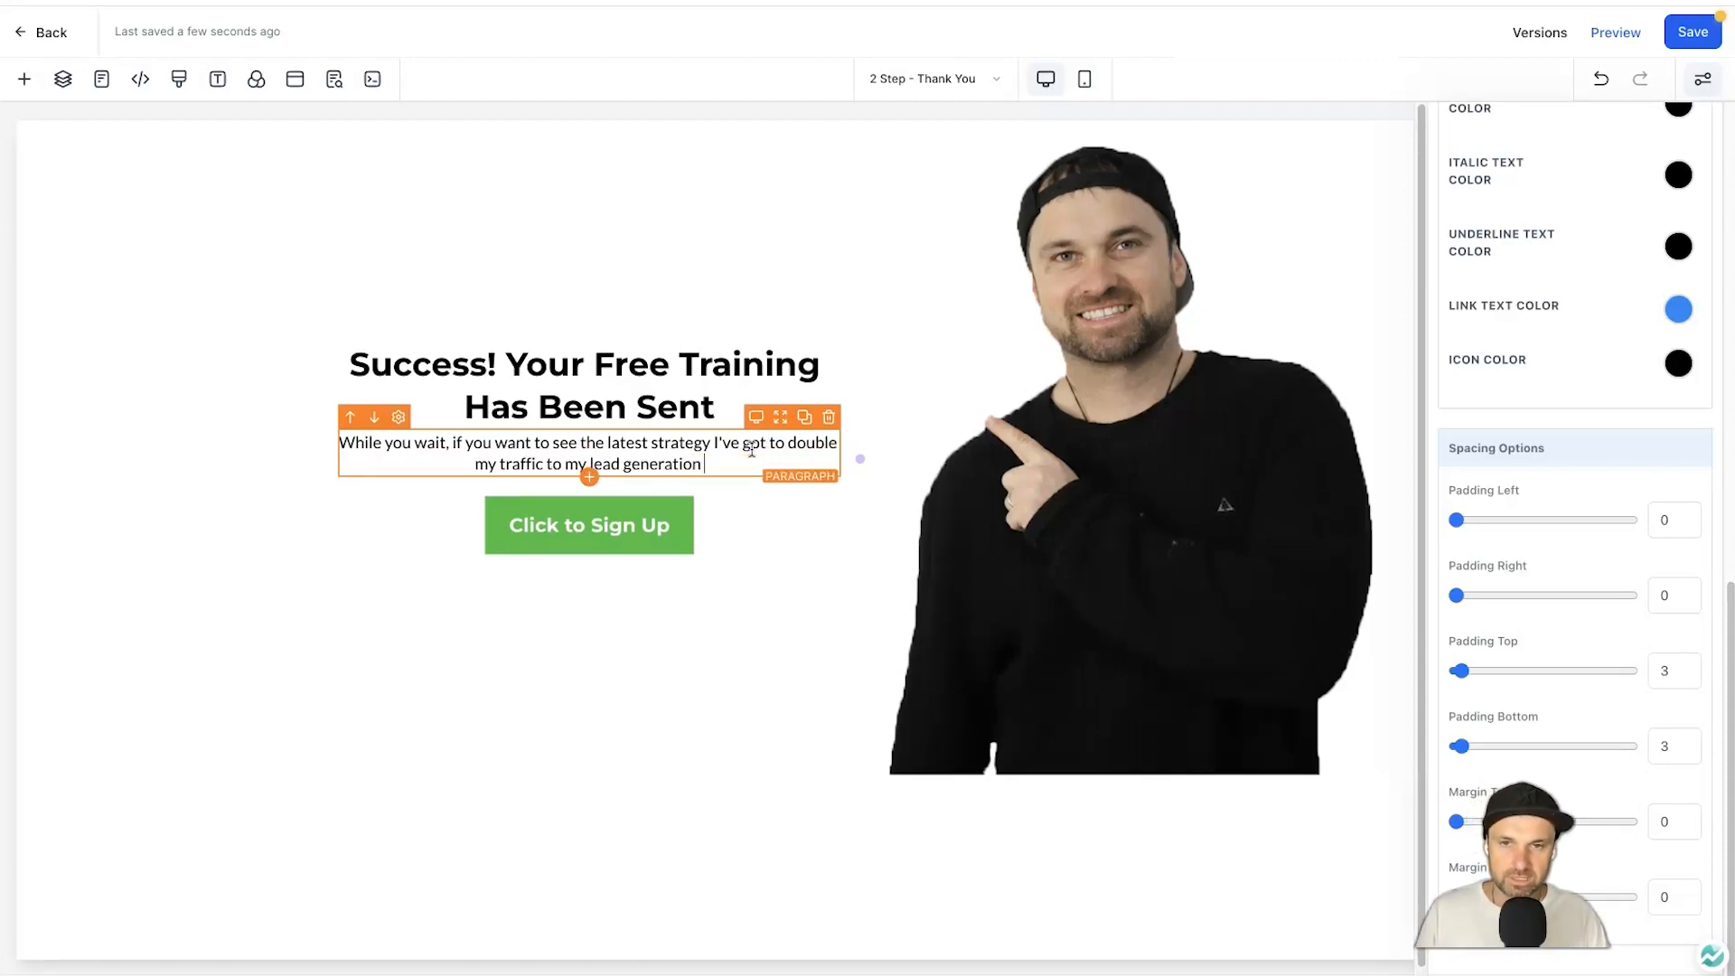
{"action": "type", "text": "portal"}
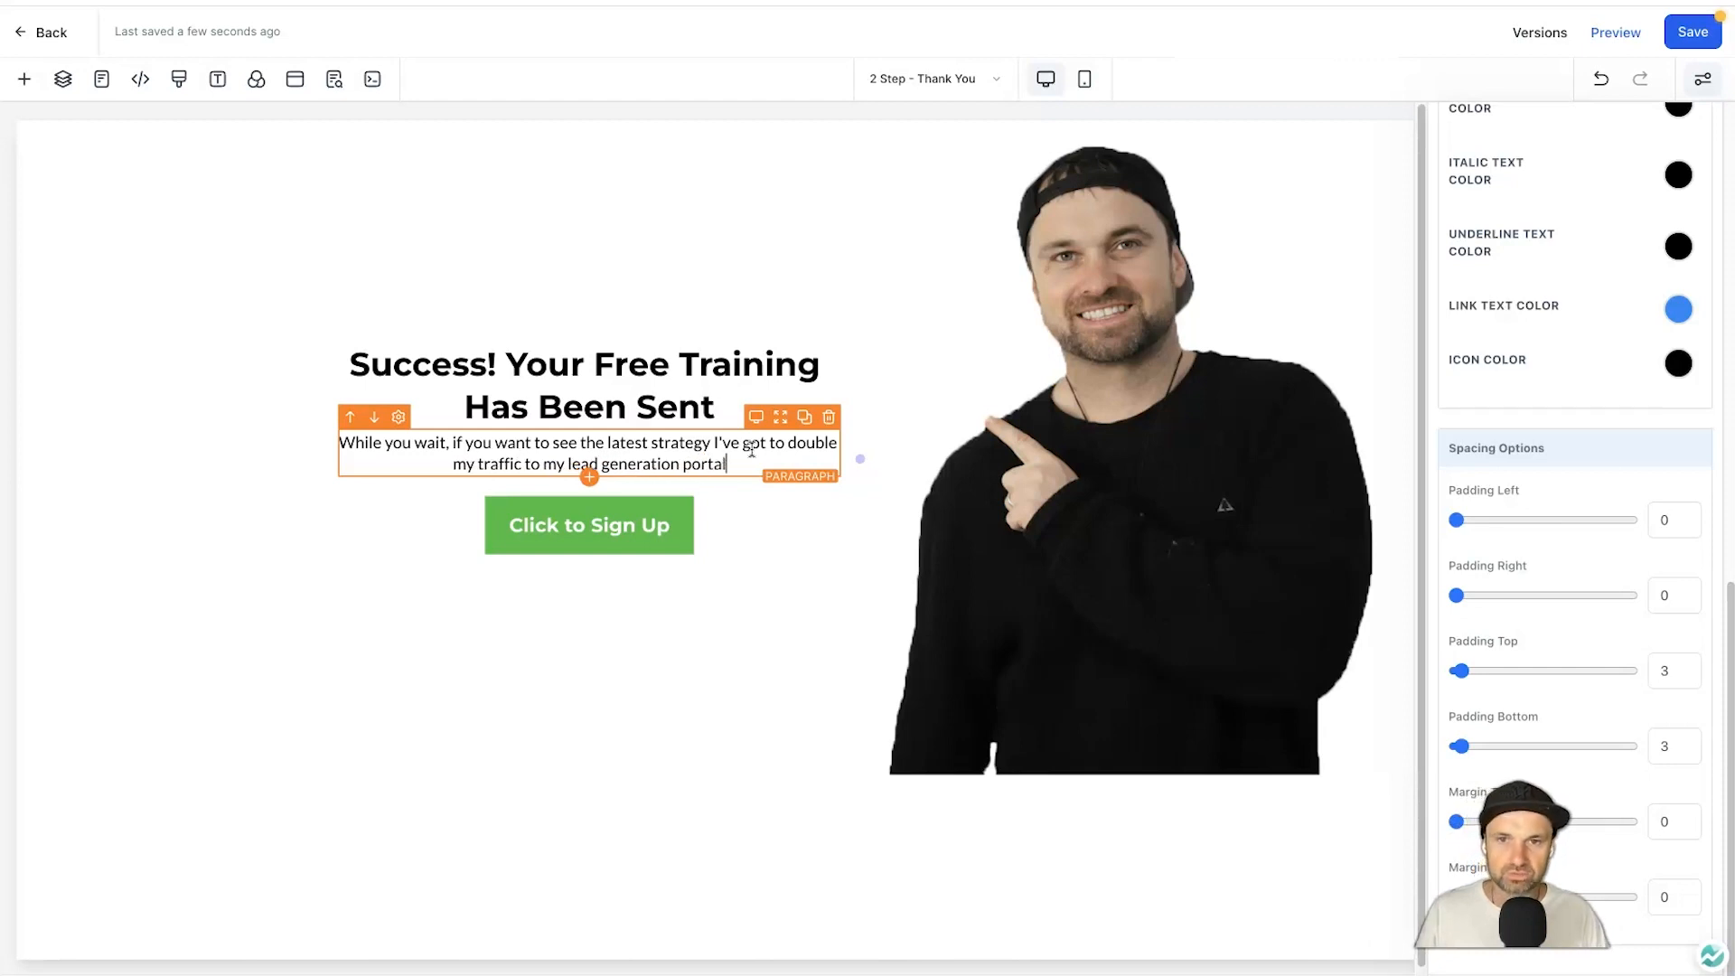
{"action": "type", "text": "s, check out this"}
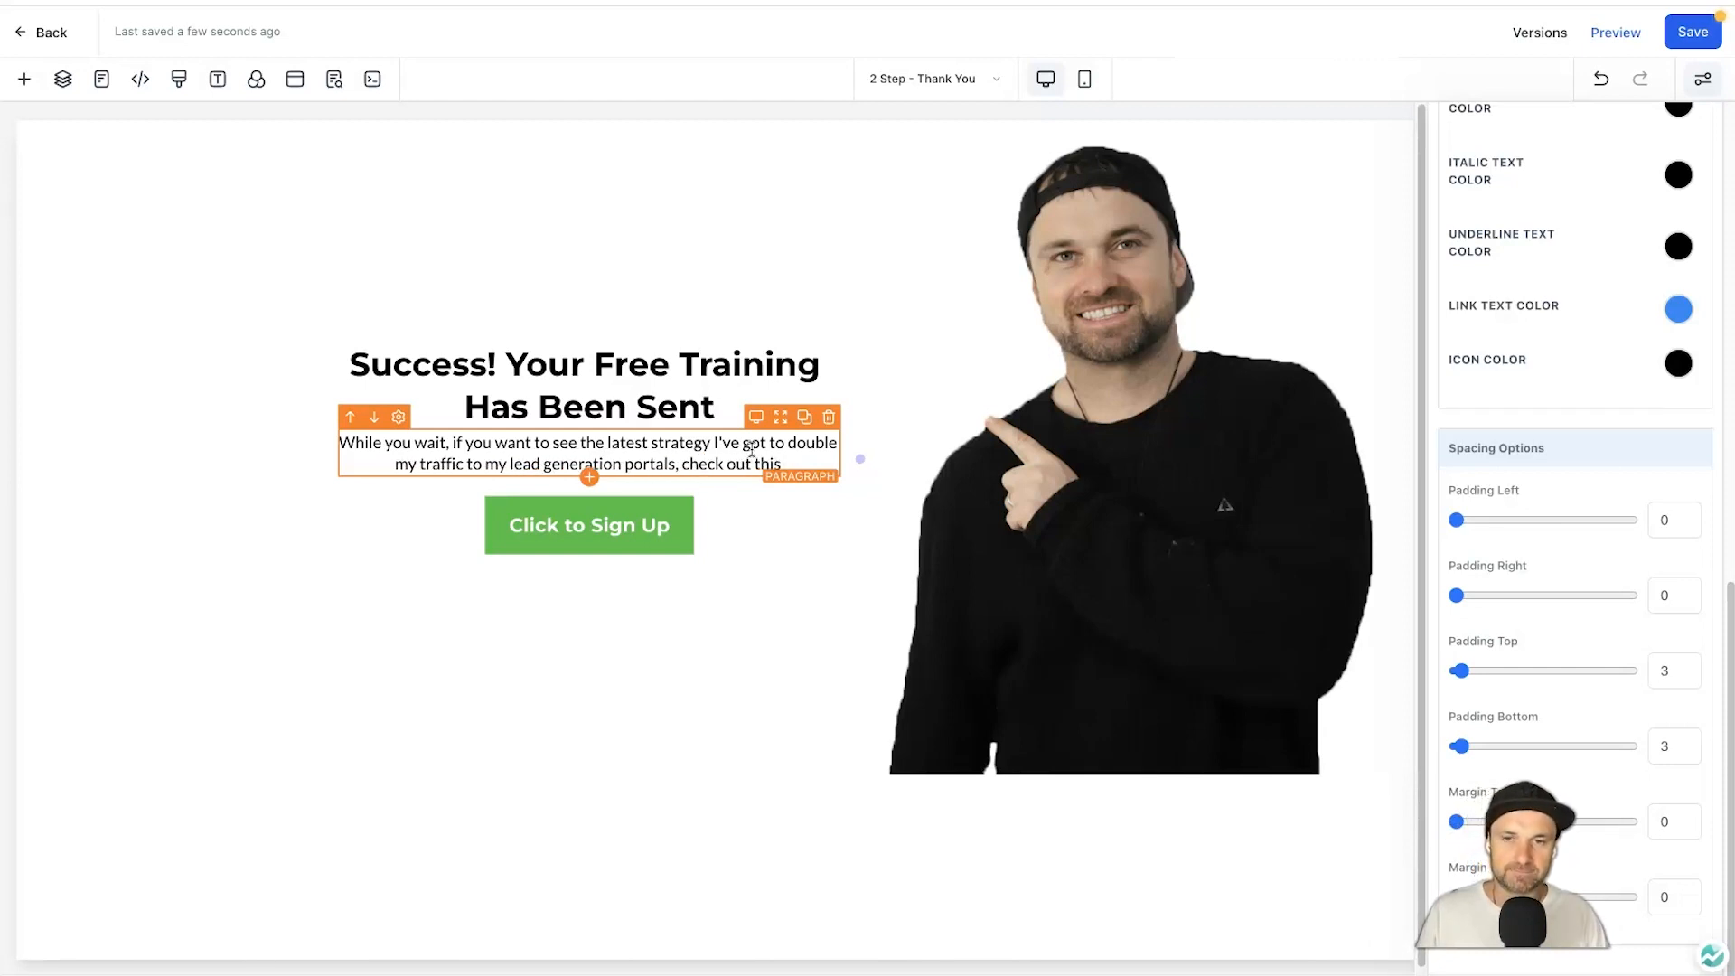
{"action": "key", "text": "BackSpace"}
{"action": "key", "text": "BackSpace"}
{"action": "key", "text": "BackSpace"}
{"action": "type", "text": "eration portals, check out the latest video on my YouTube channel"}
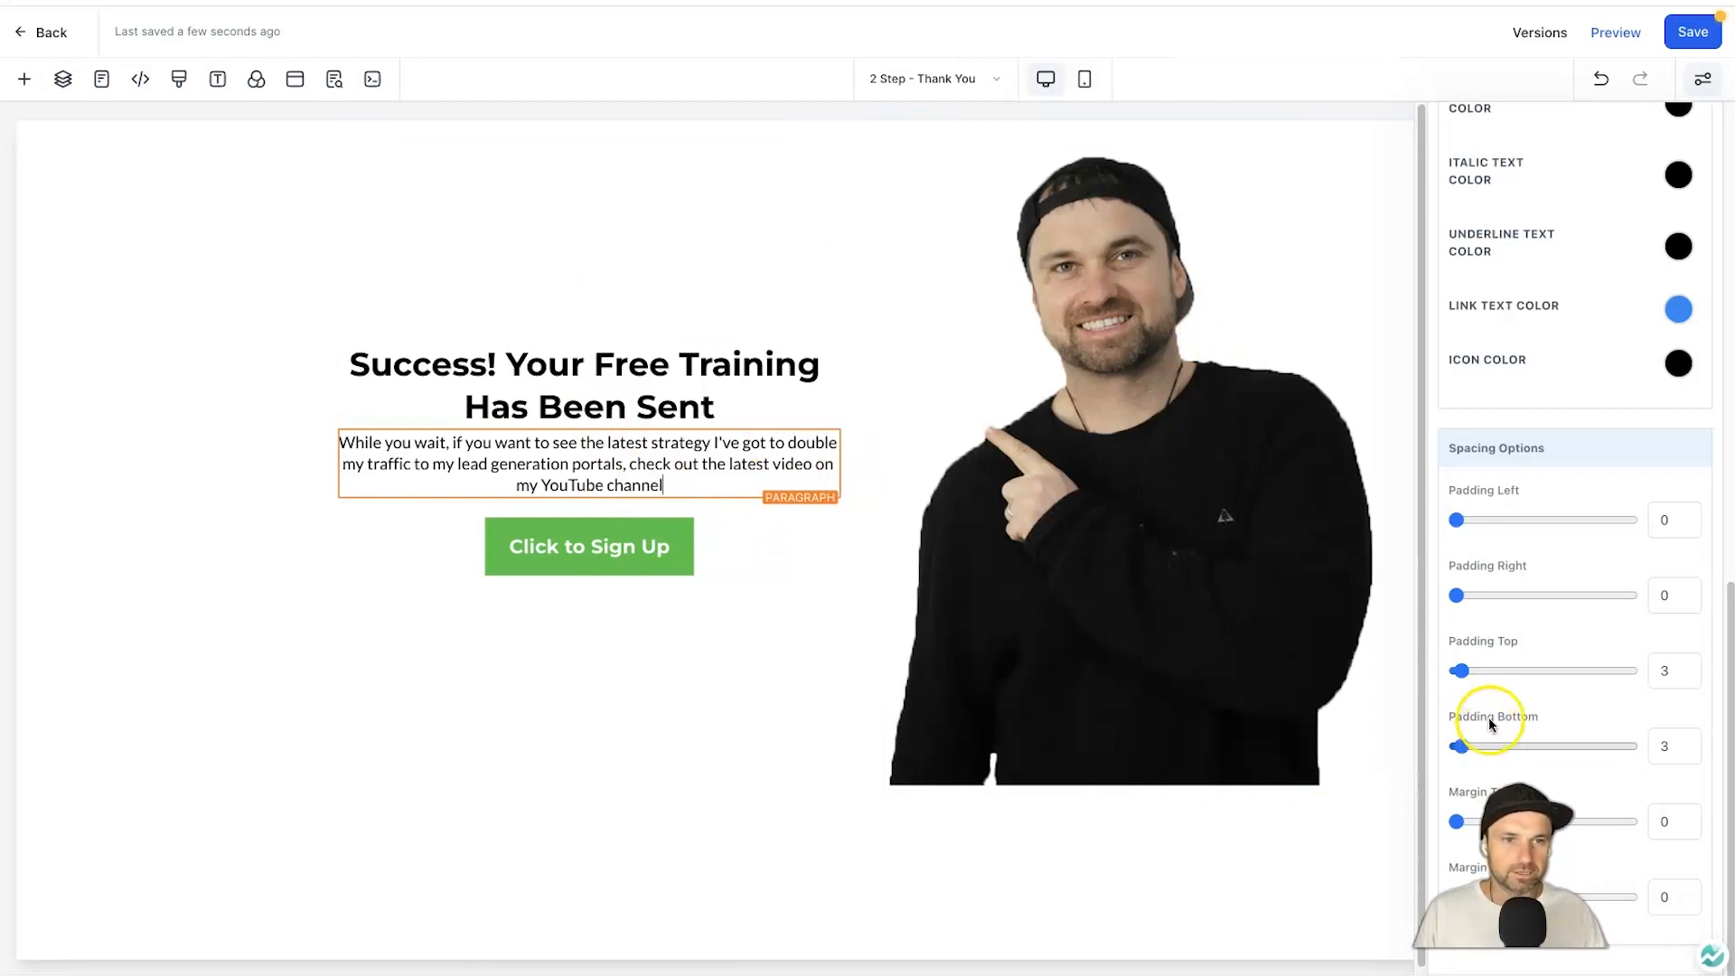
Adjust the paragraph's right padding and raise its desktop font size to 22.
{"action": "left_click", "coordinate": [1581, 593]}
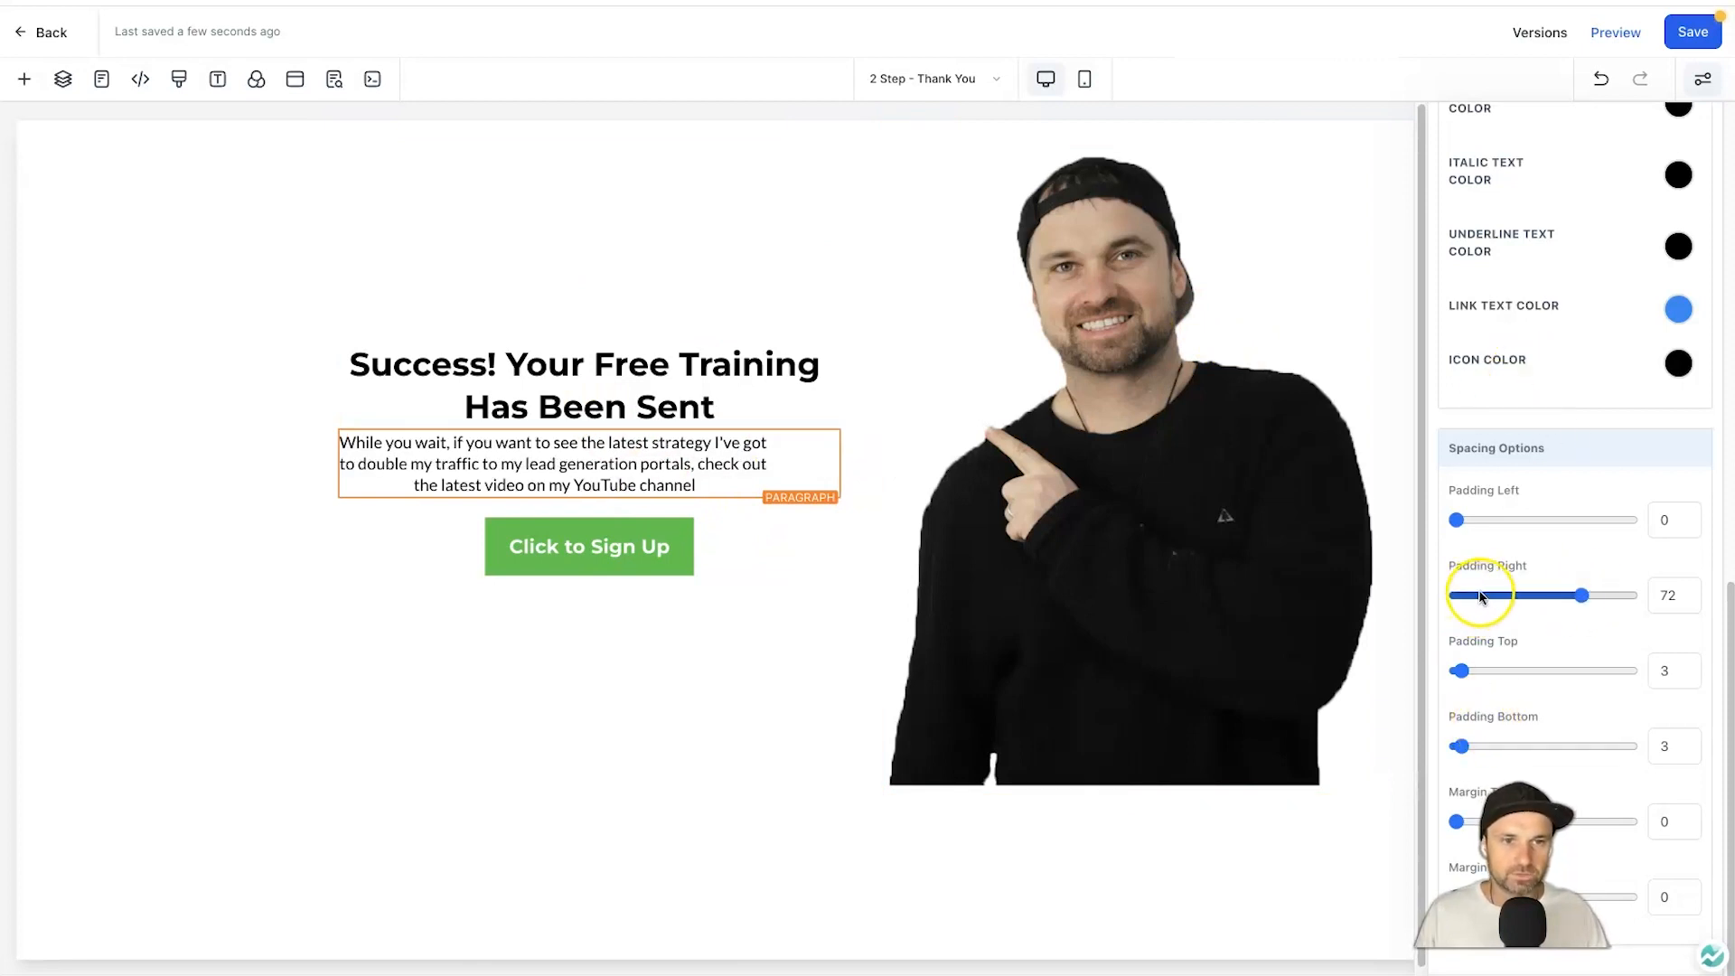
{"action": "left_click_drag", "start_coordinate": [1582, 592], "coordinate": [1446, 596]}
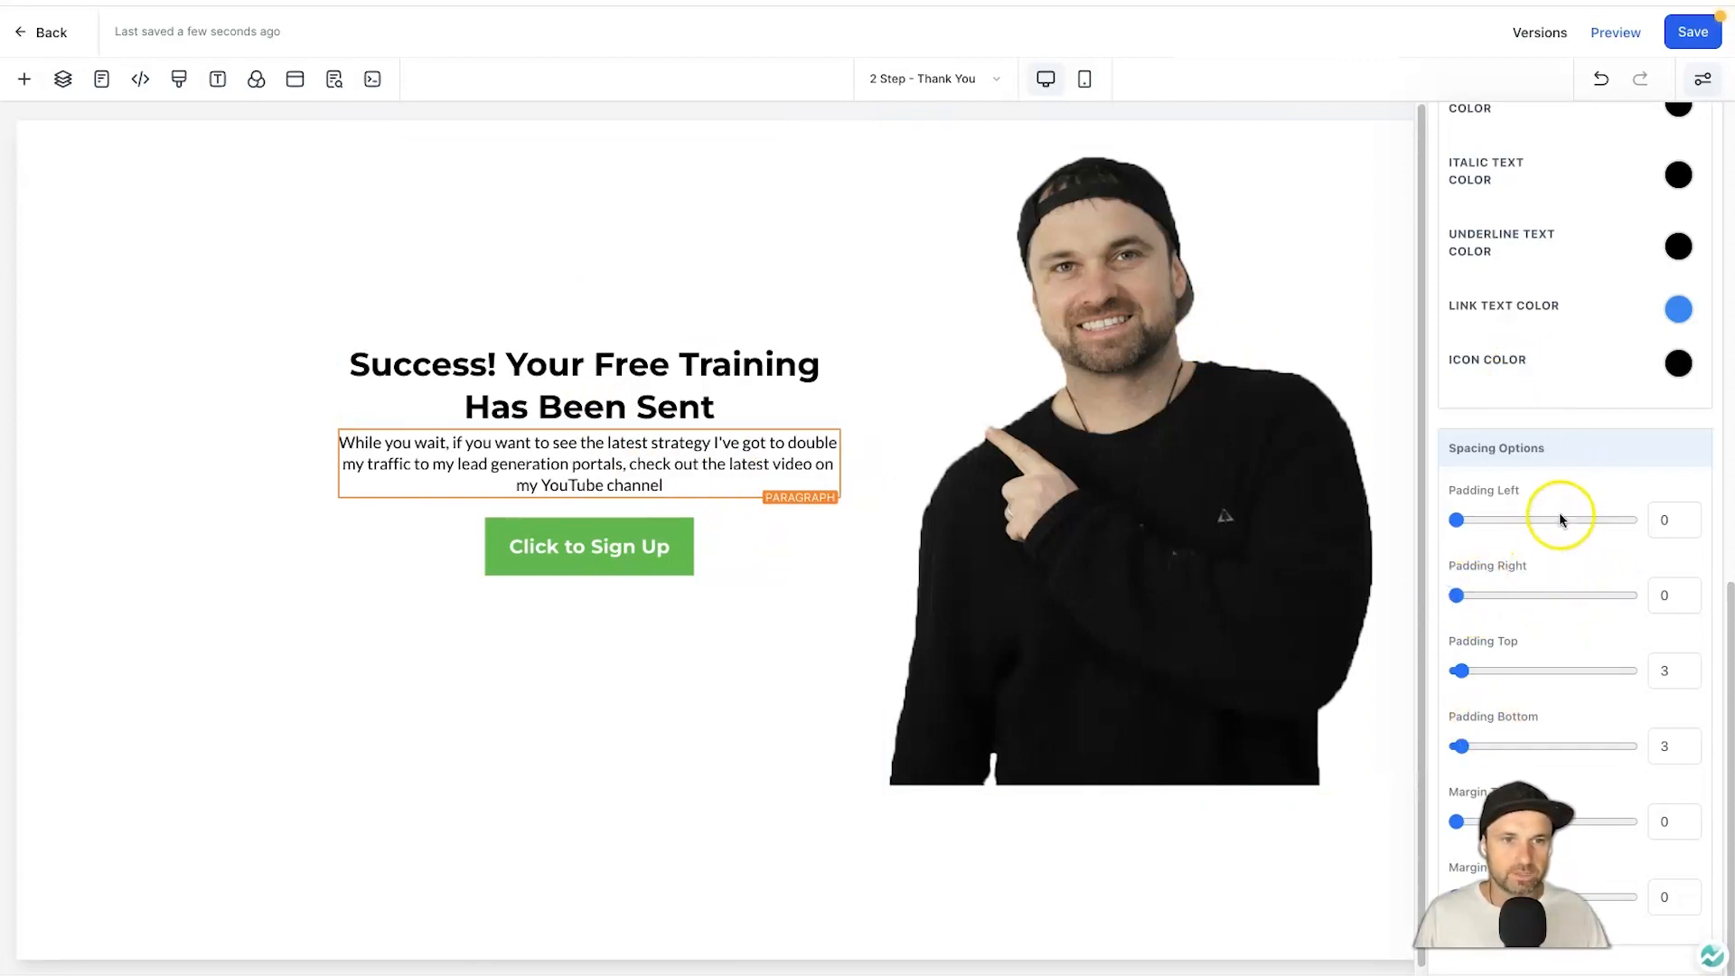
{"action": "scroll", "coordinate": [1618, 437], "scroll_direction": "up", "scroll_amount": 3}
{"action": "scroll", "coordinate": [1585, 599], "scroll_direction": "up", "scroll_amount": 5}
{"action": "scroll", "coordinate": [1529, 669], "scroll_direction": "down", "scroll_amount": 1}
{"action": "mouse_move", "coordinate": [1478, 666]}
{"action": "left_mouse_down"}
{"action": "mouse_move", "coordinate": [1499, 661]}
{"action": "mouse_move", "coordinate": [1483, 659]}
{"action": "left_mouse_up"}
Relabel the button 'Watch The Free Video!'.
{"action": "left_click", "coordinate": [589, 553]}
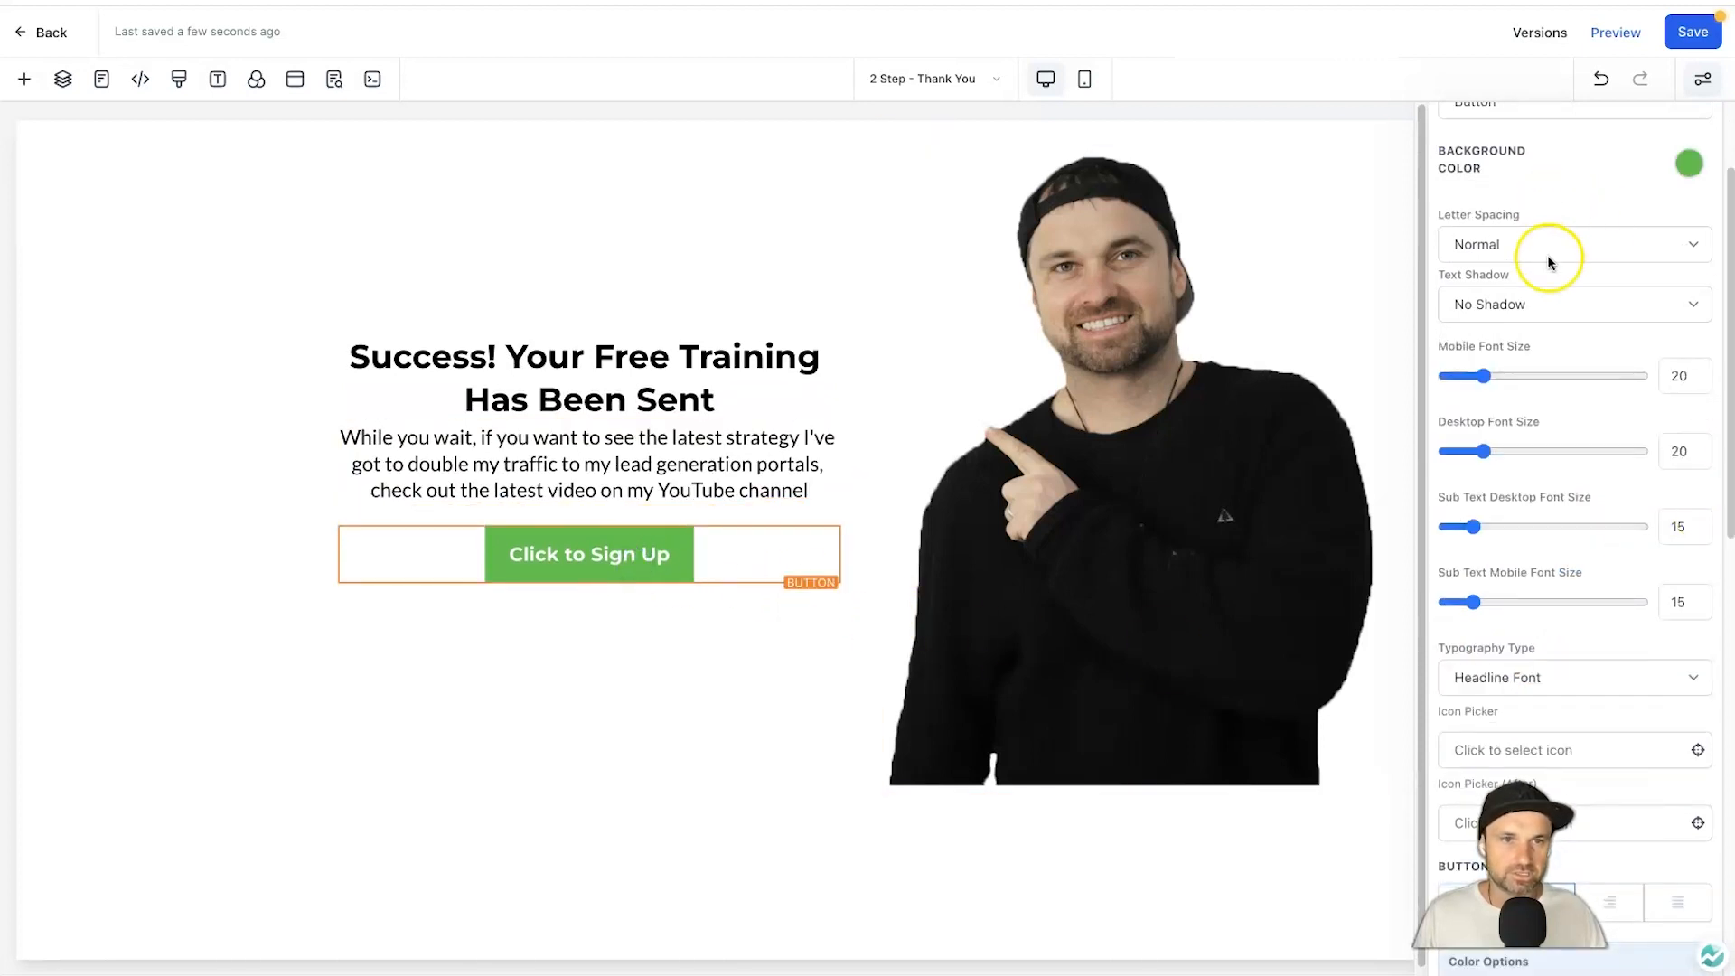
{"action": "scroll", "coordinate": [1551, 217], "scroll_direction": "up", "scroll_amount": 2}
{"action": "double_click", "coordinate": [1481, 248]}
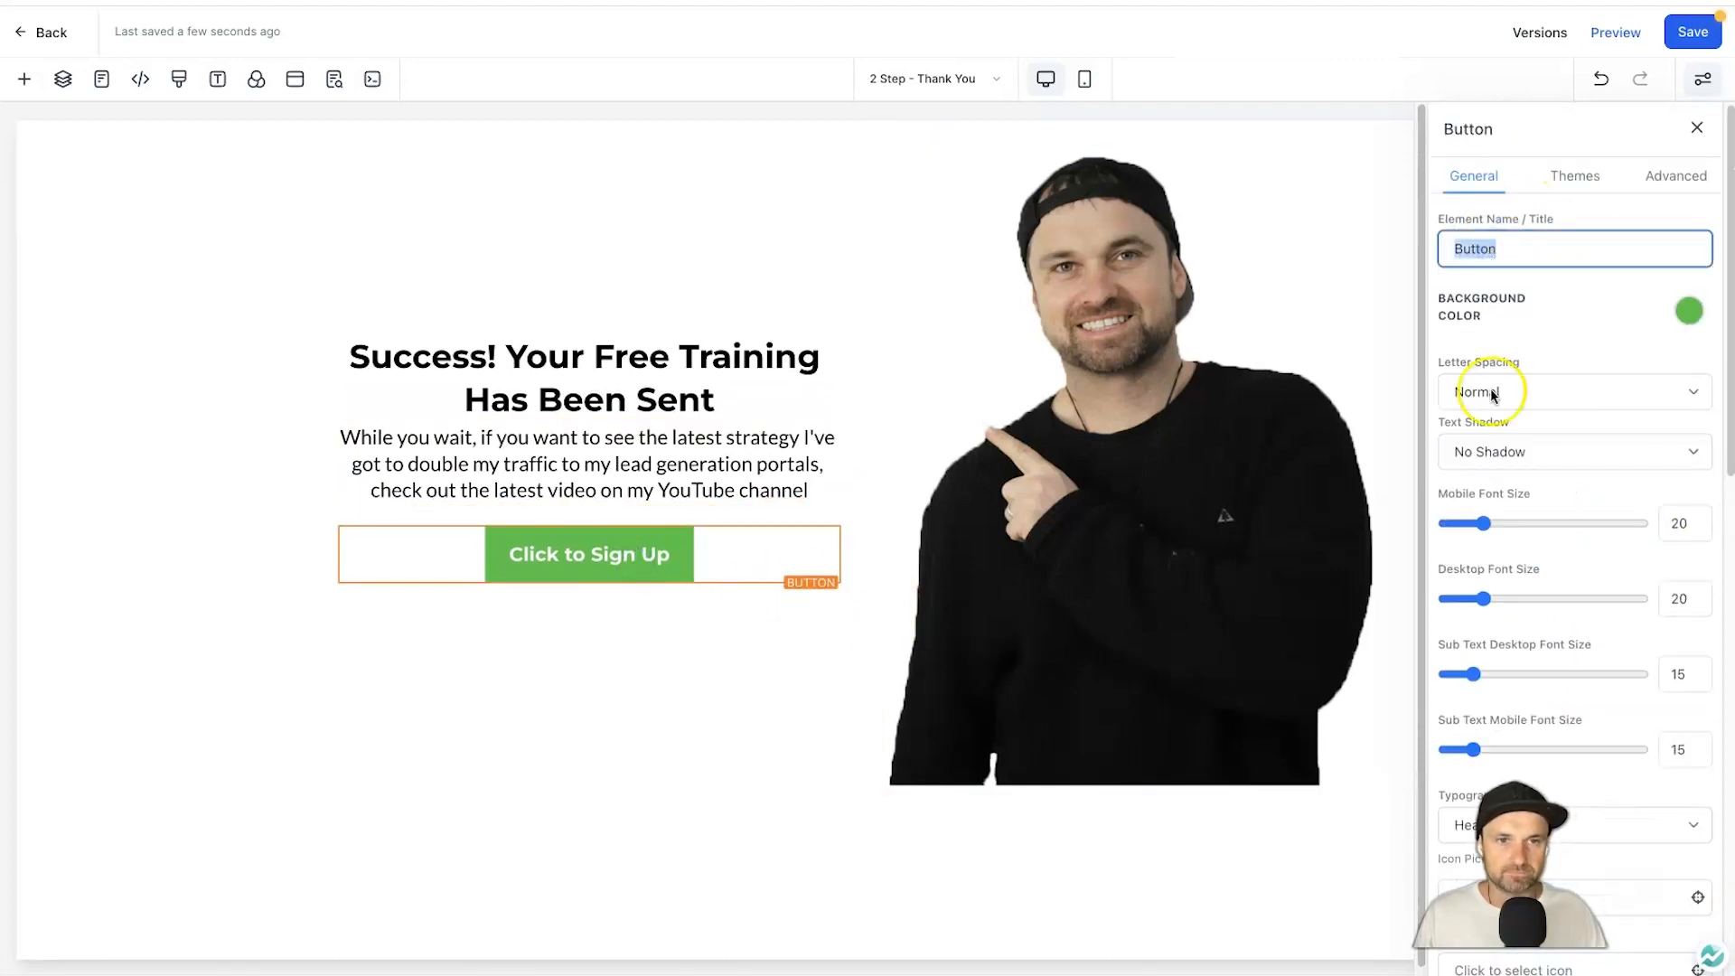
{"action": "scroll", "coordinate": [1492, 406], "scroll_direction": "down", "scroll_amount": 6}
{"action": "triple_click", "coordinate": [1521, 701]}
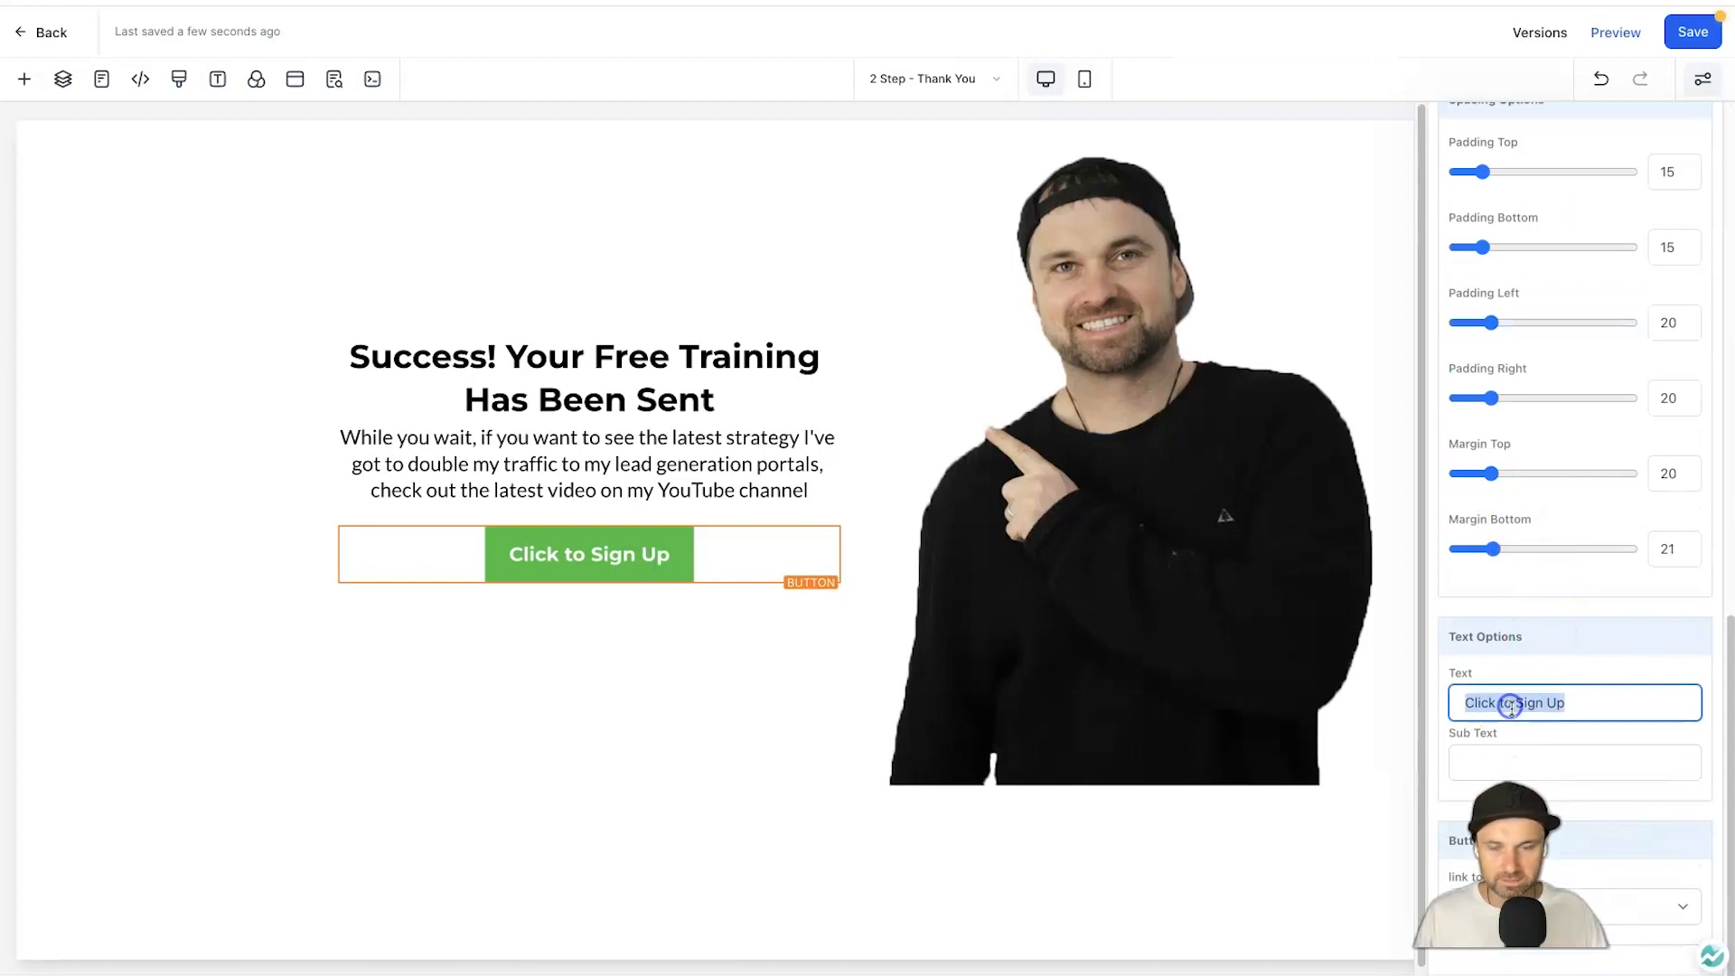
{"action": "type", "text": "Watch The "}
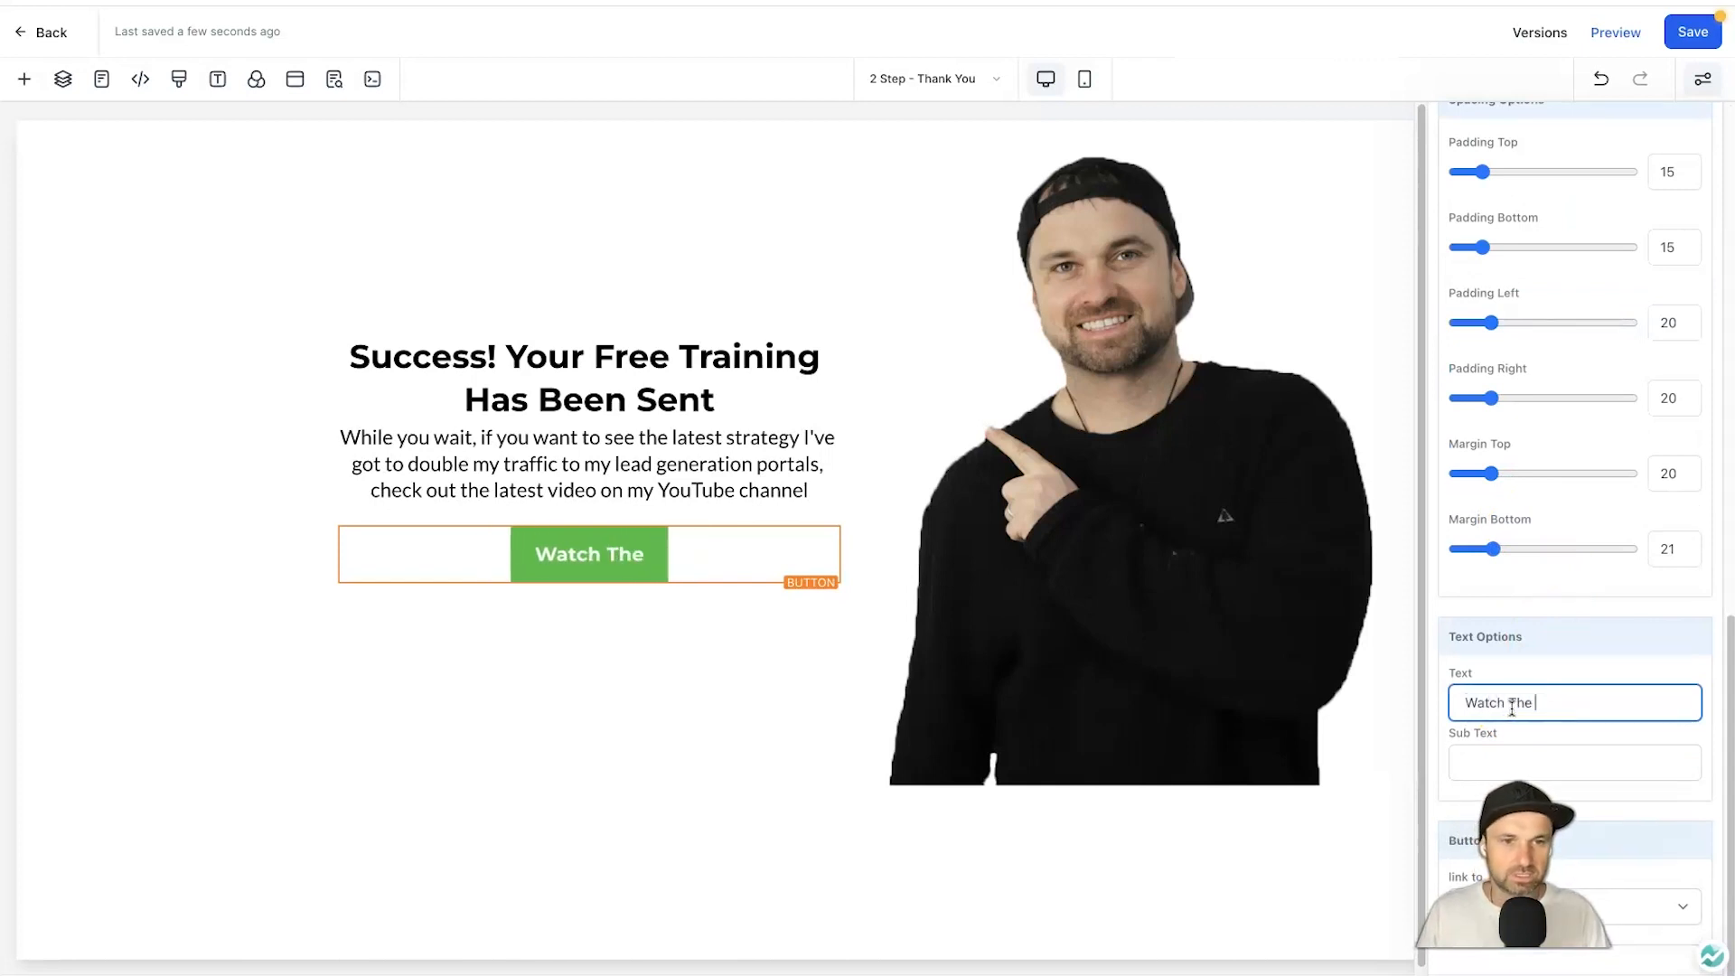
{"action": "type", "text": "Free Video!"}
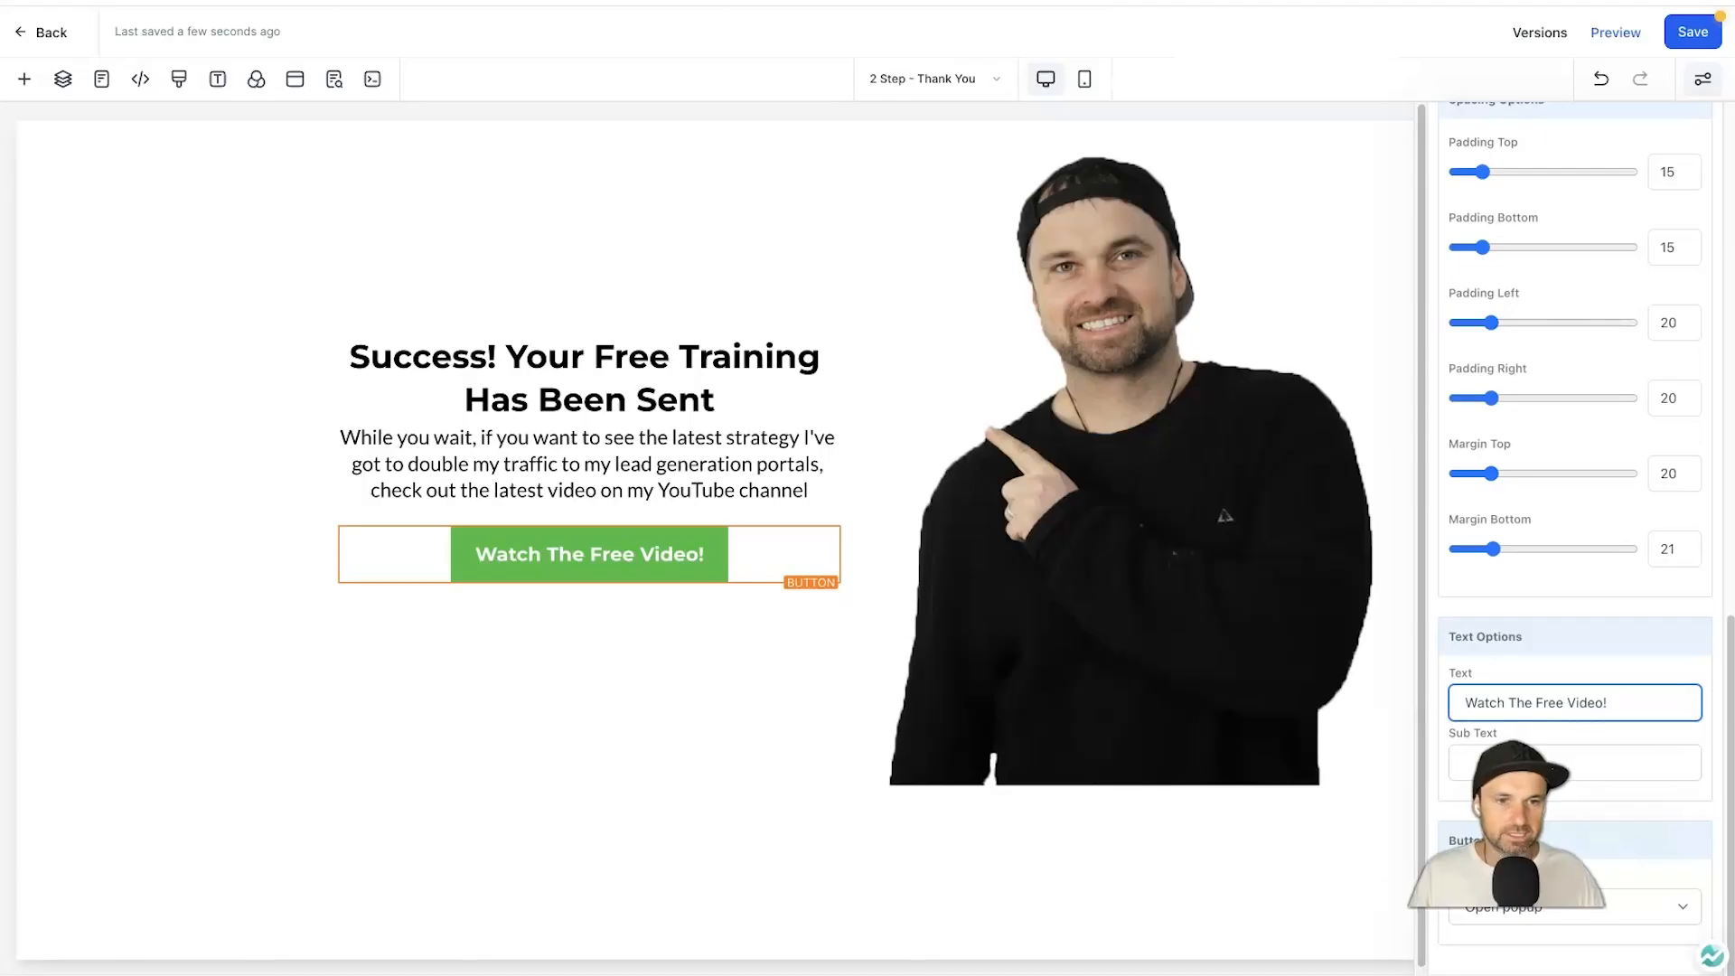
{"action": "left_click", "coordinate": [1634, 916]}
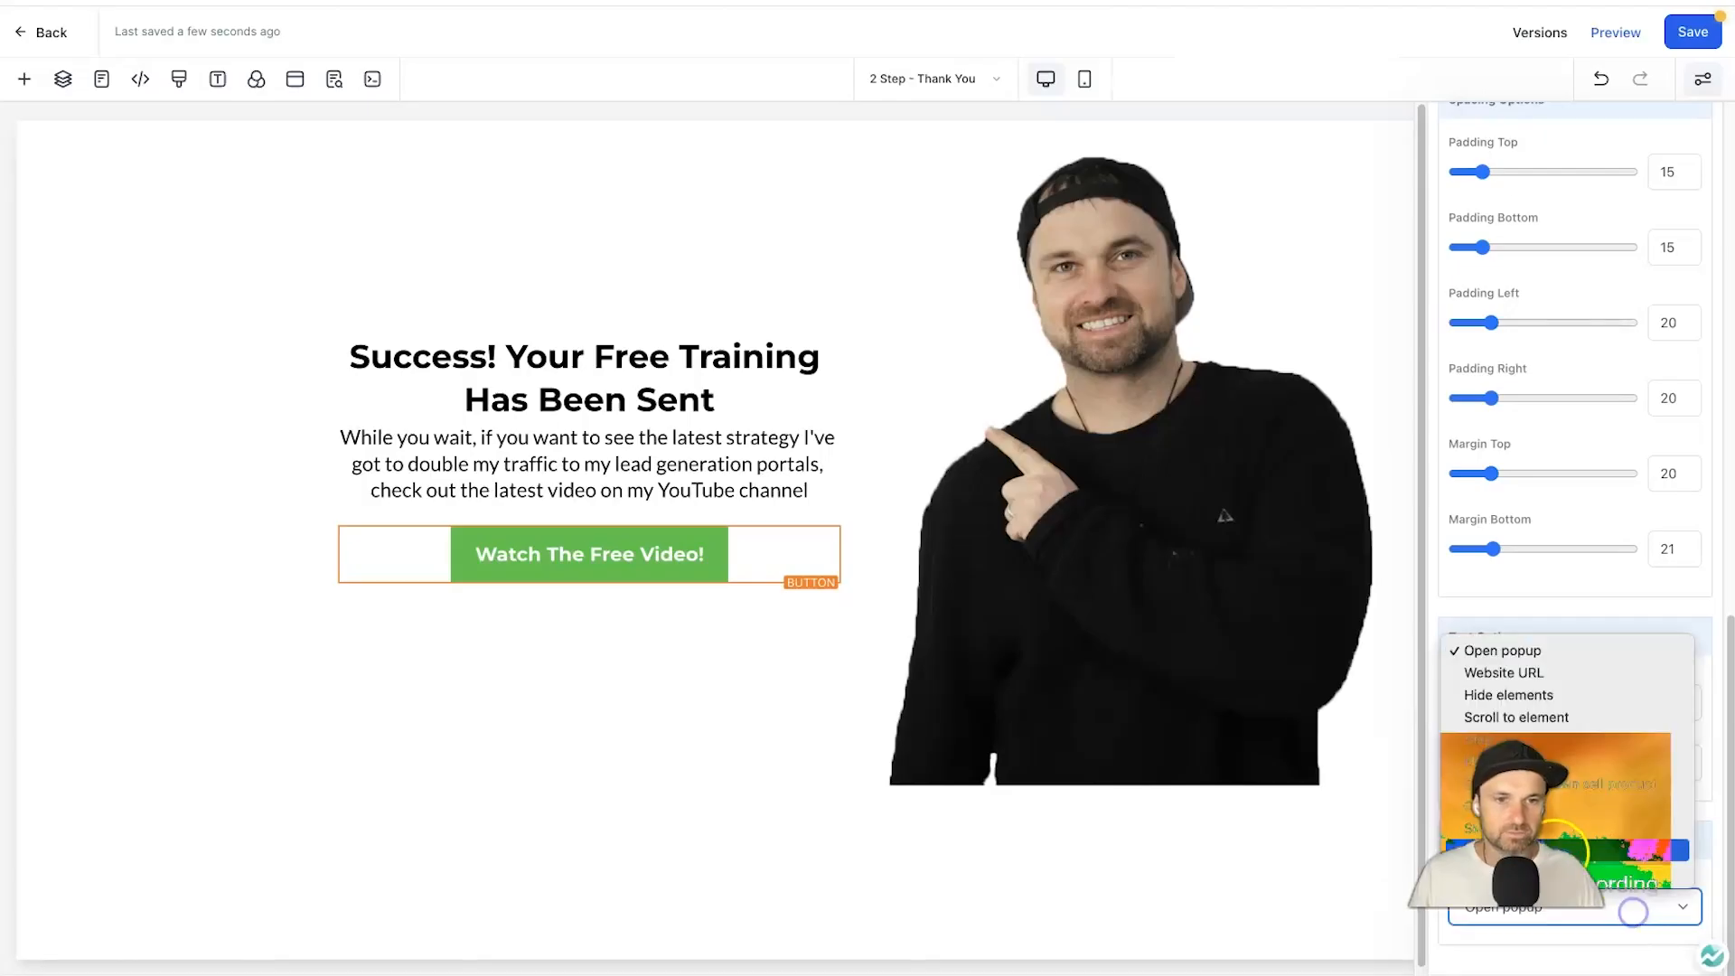
{"action": "left_click", "coordinate": [1546, 674]}
{"action": "left_click", "coordinate": [1488, 955]}
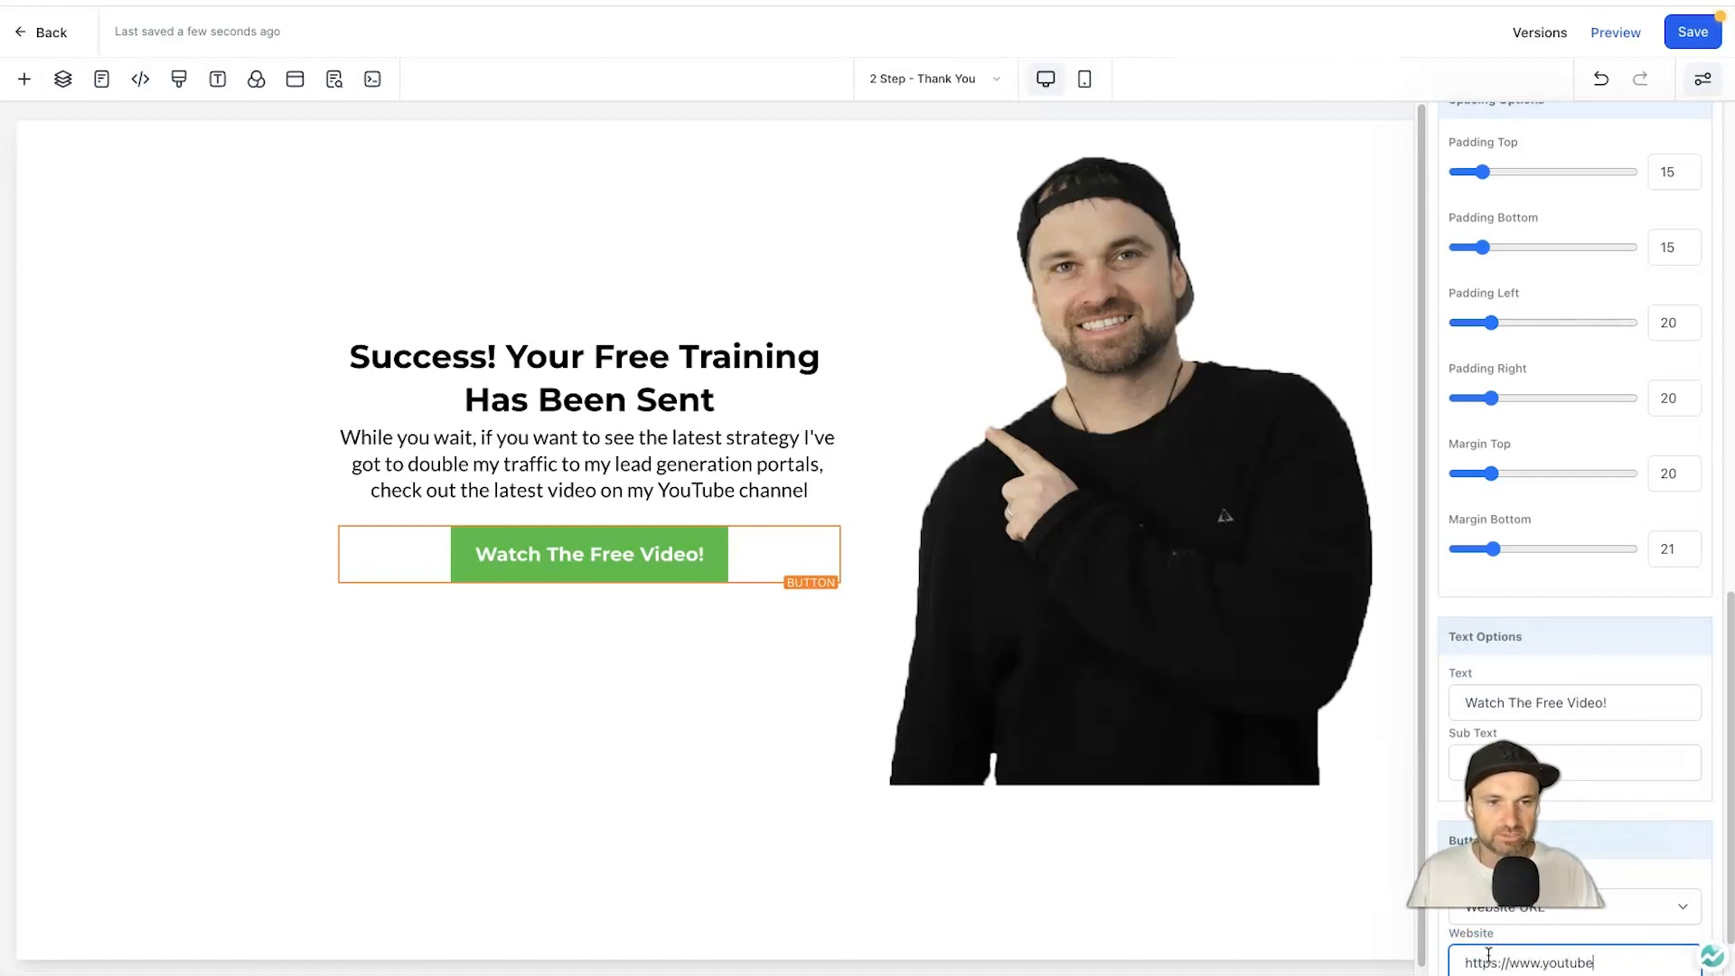
{"action": "left_click", "coordinate": [661, 637]}
{"action": "left_click", "coordinate": [190, 585]}
{"action": "left_click", "coordinate": [564, 479]}
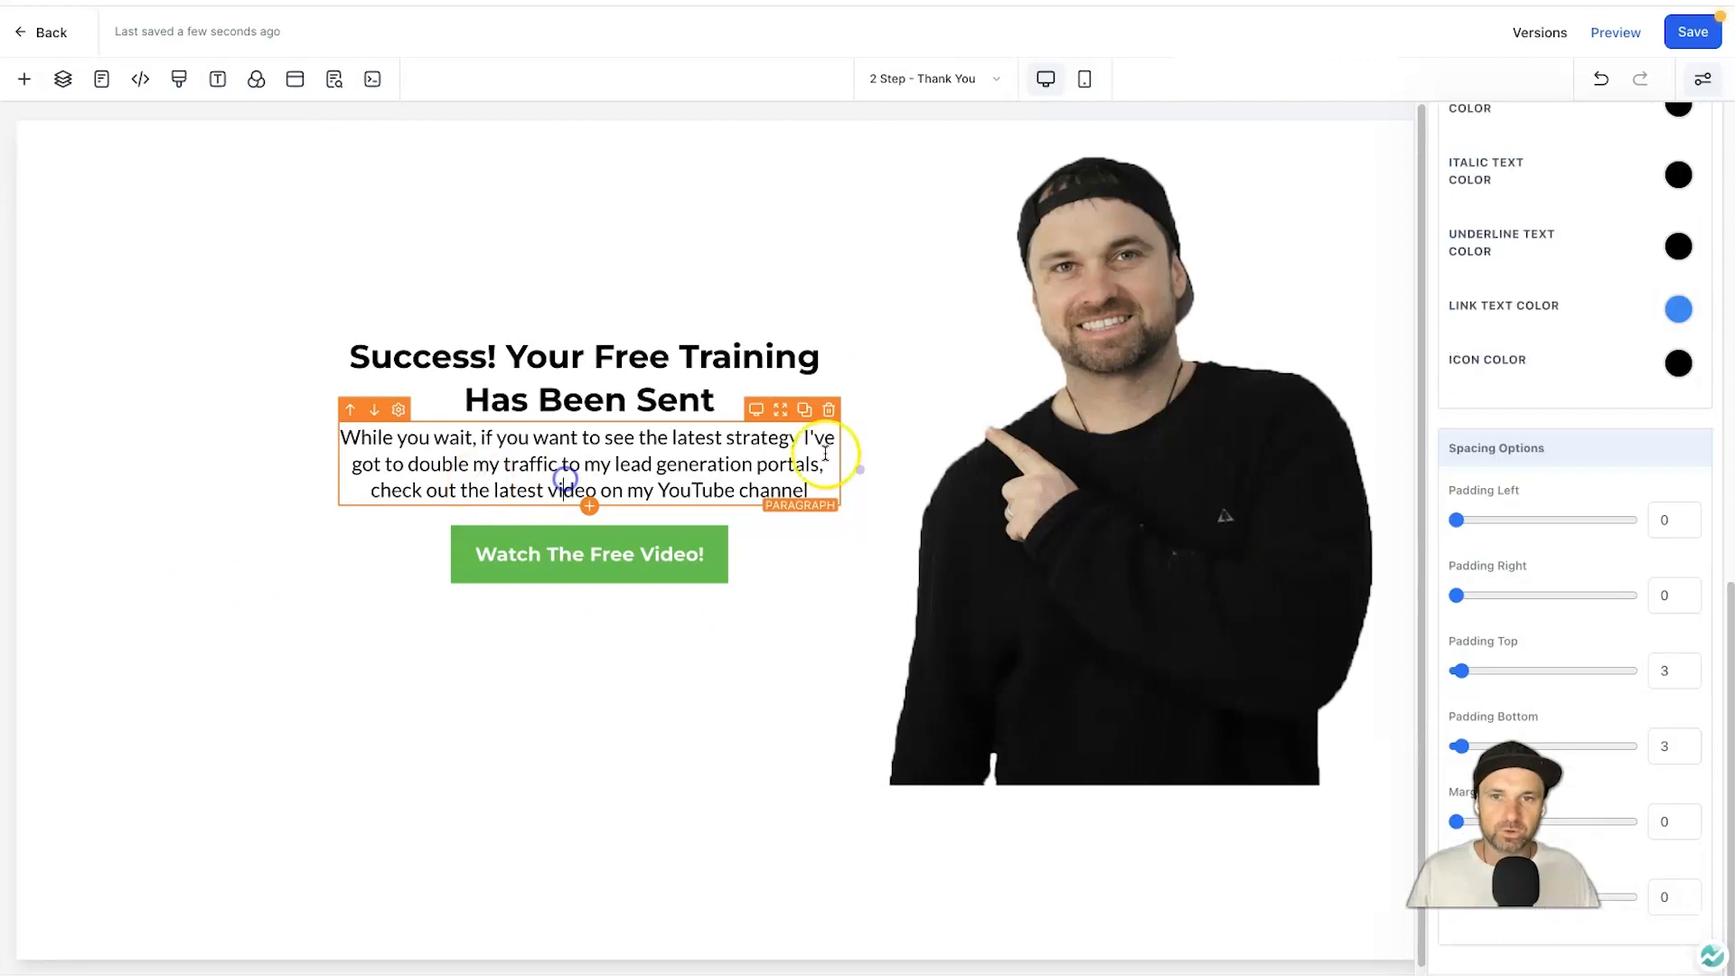
{"action": "left_click", "coordinate": [643, 709]}
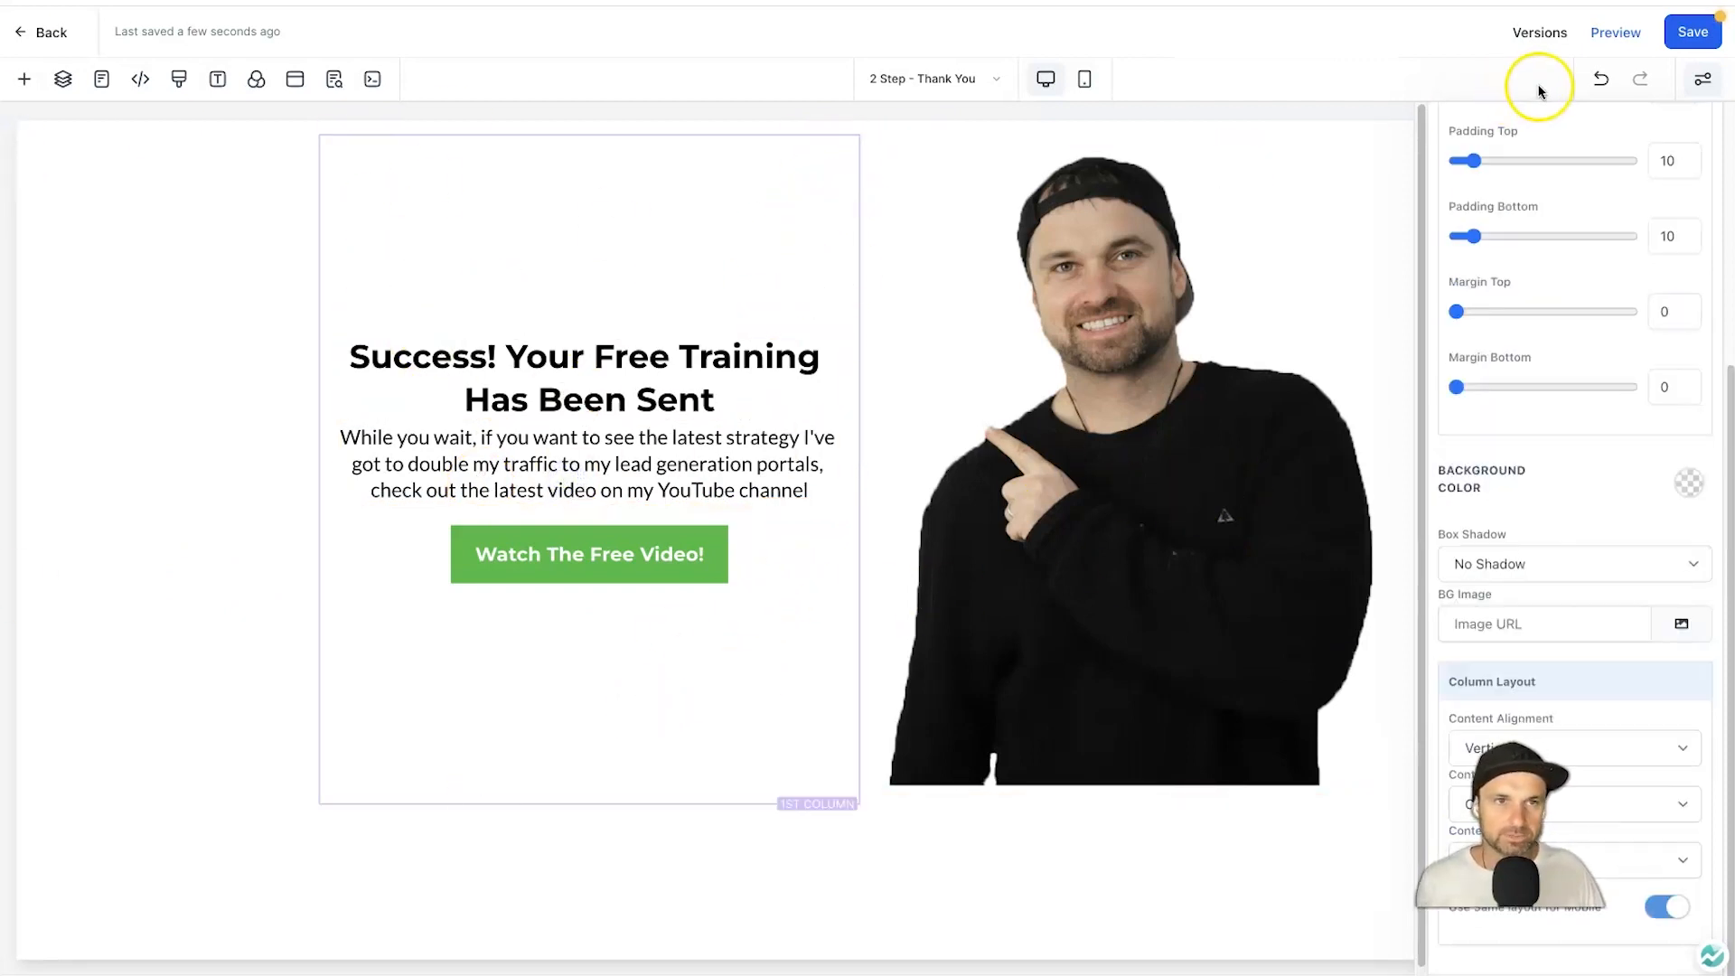
{"action": "scroll", "coordinate": [1189, 518], "scroll_direction": "down", "scroll_amount": 1}
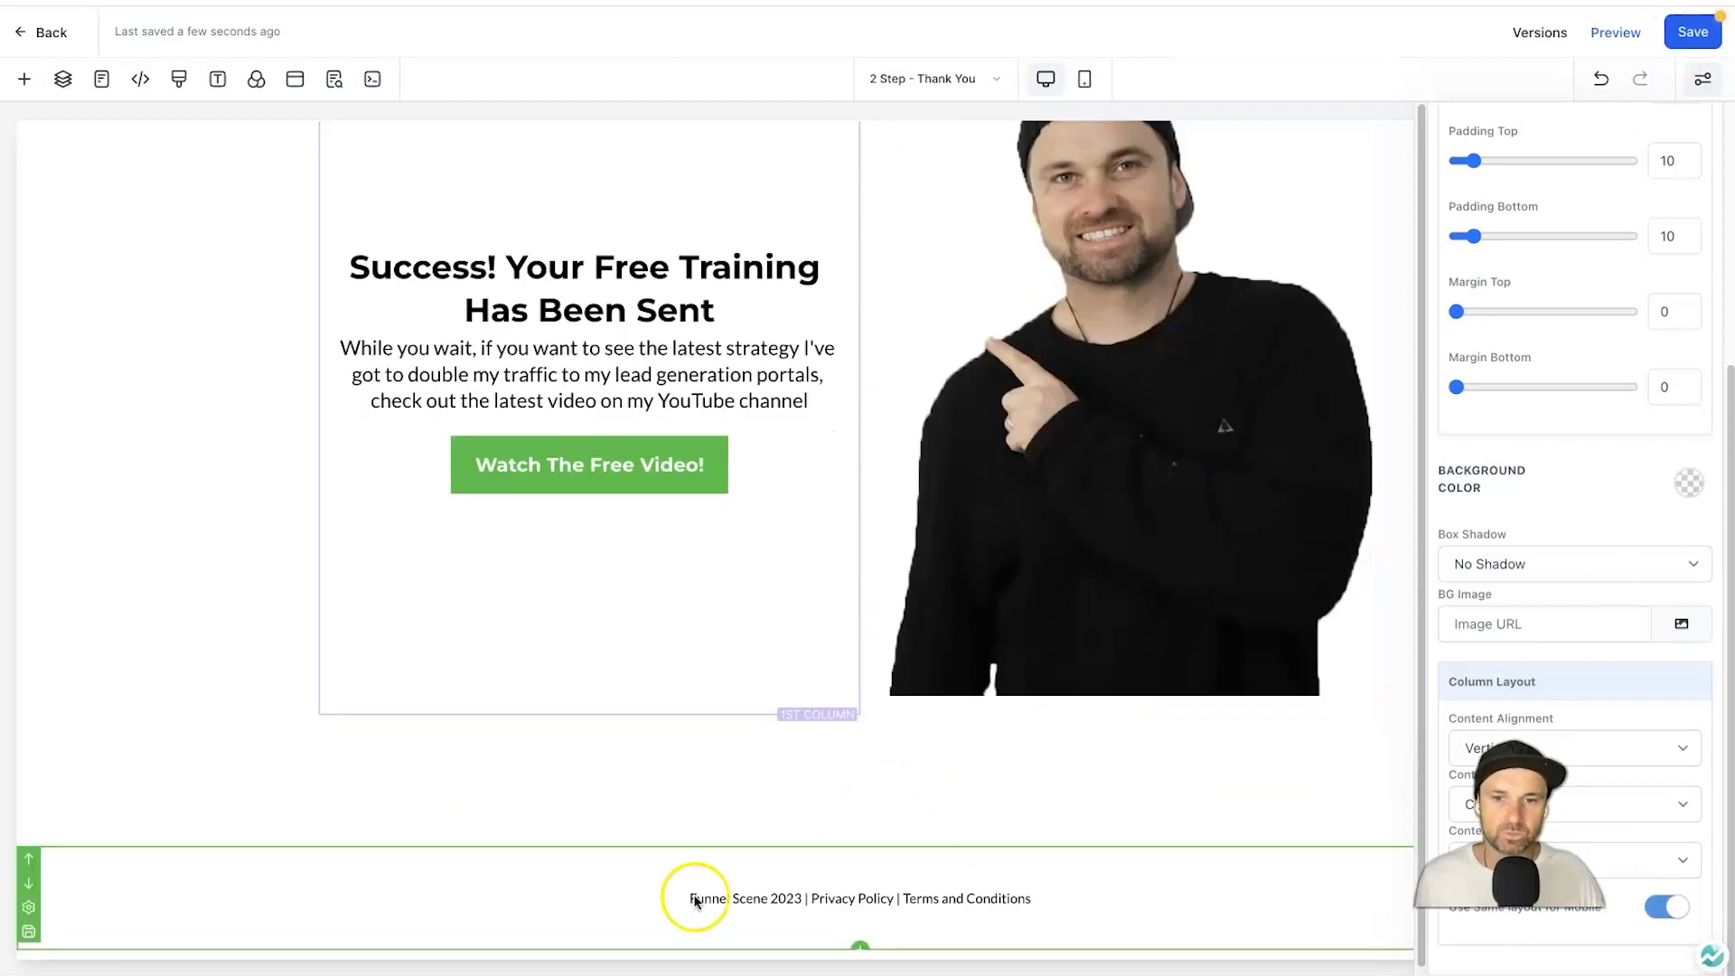
{"action": "scroll", "coordinate": [1363, 662], "scroll_direction": "up", "scroll_amount": 2}
Save the Thank You page edits and close the SEO Meta Data panel.
{"action": "left_click", "coordinate": [1685, 43]}
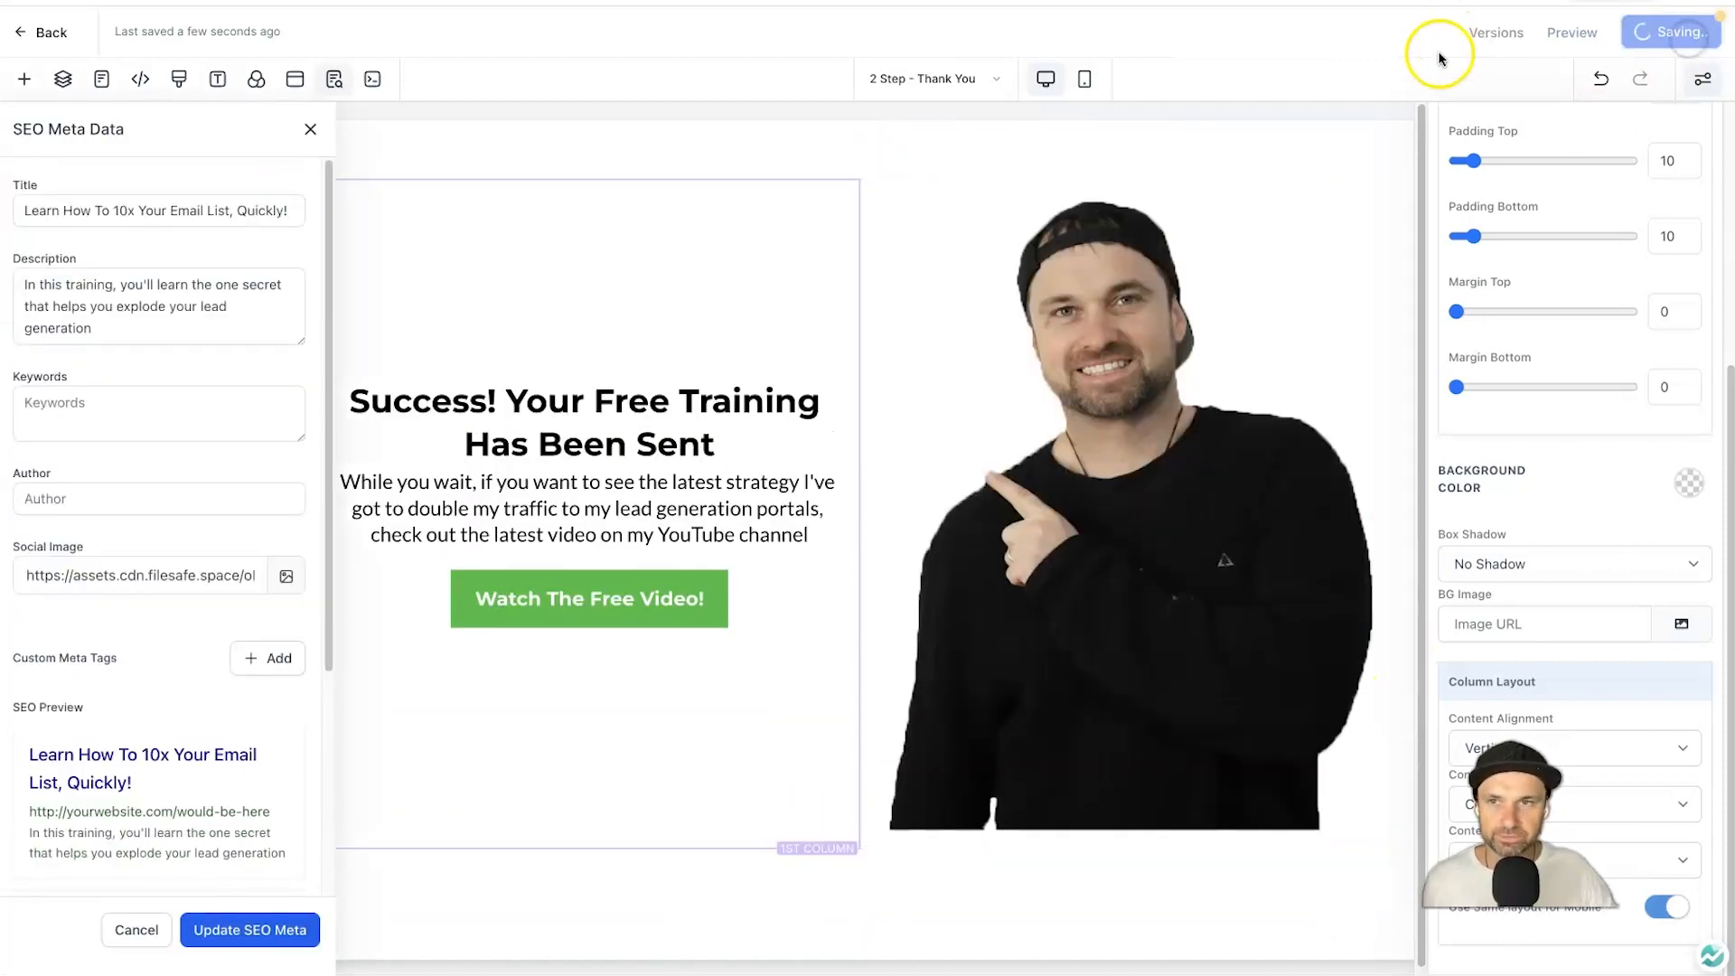
{"action": "left_click", "coordinate": [310, 129]}
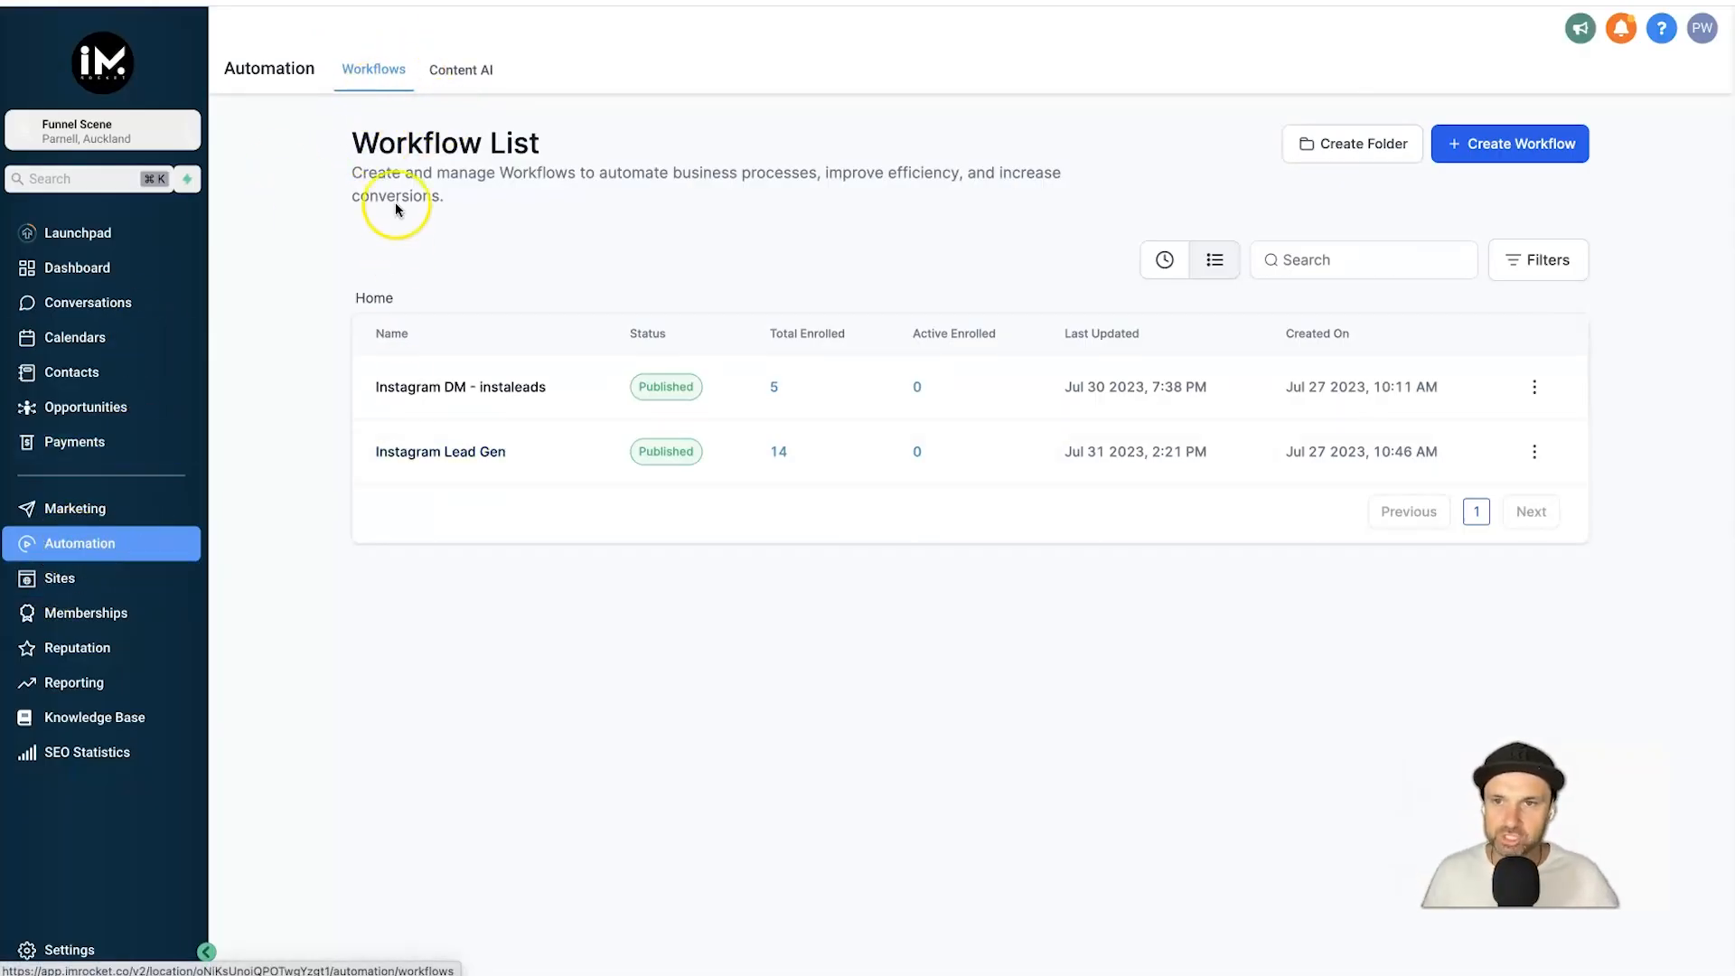
Create a workflow from scratch and title it '2 Step Funnel Workflow'.
{"action": "left_click", "coordinate": [1509, 155]}
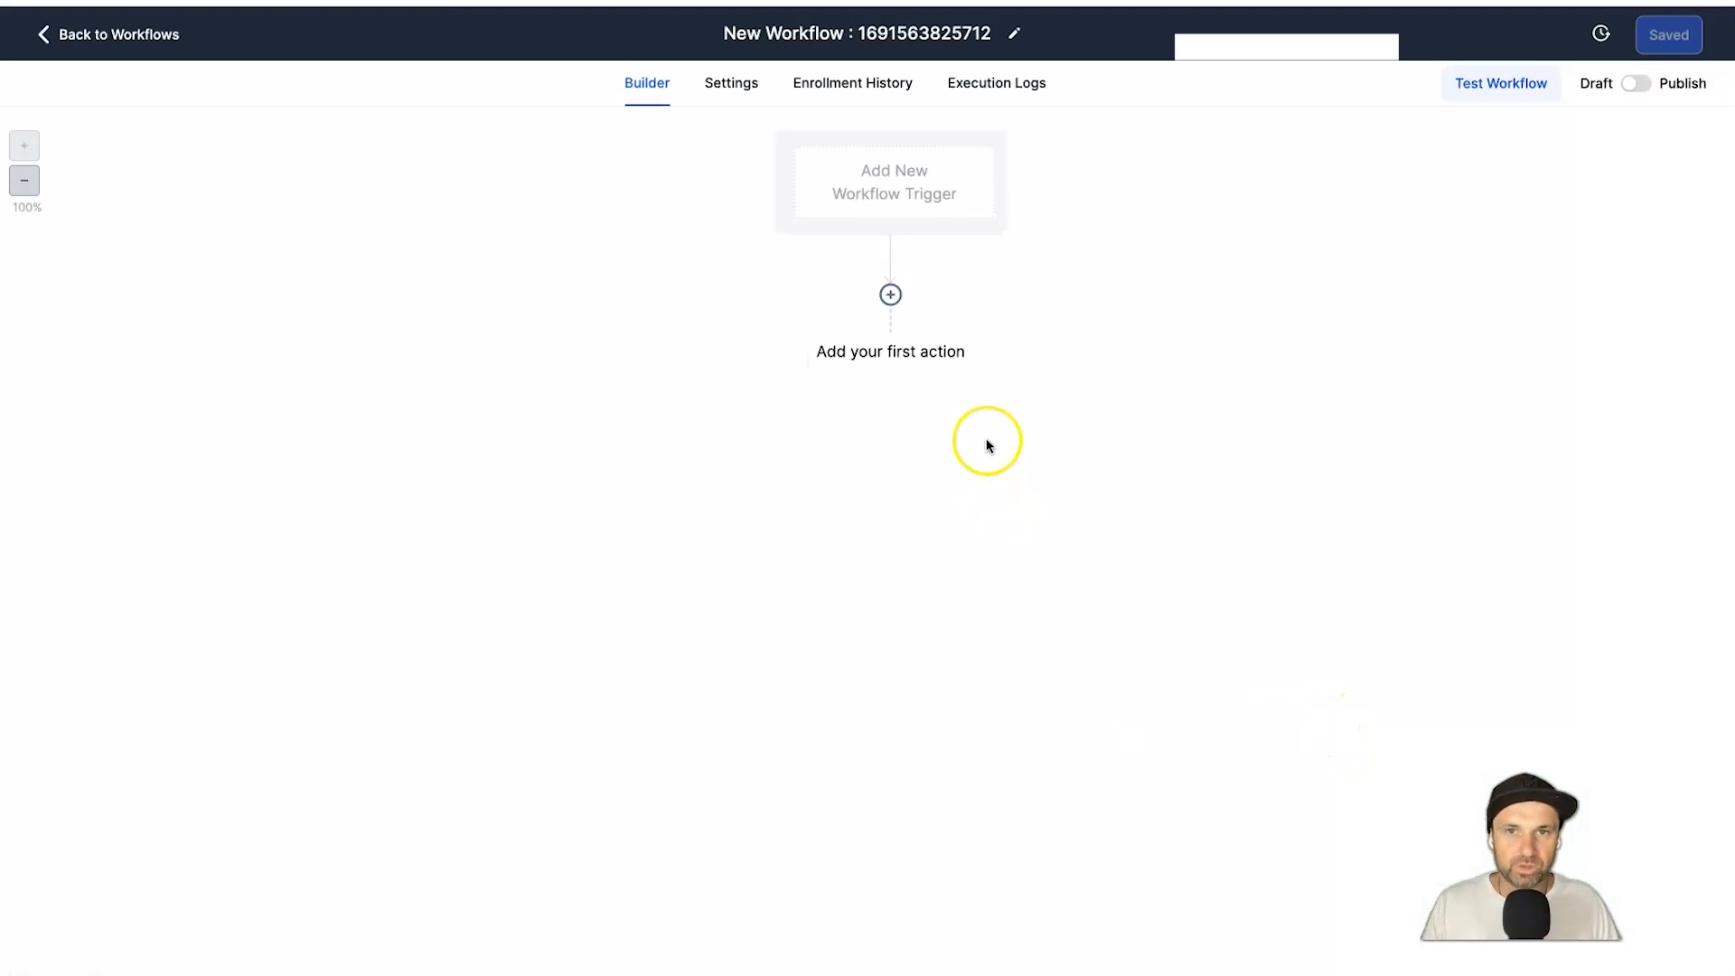
{"action": "left_click", "coordinate": [1014, 33]}
{"action": "triple_click", "coordinate": [963, 33]}
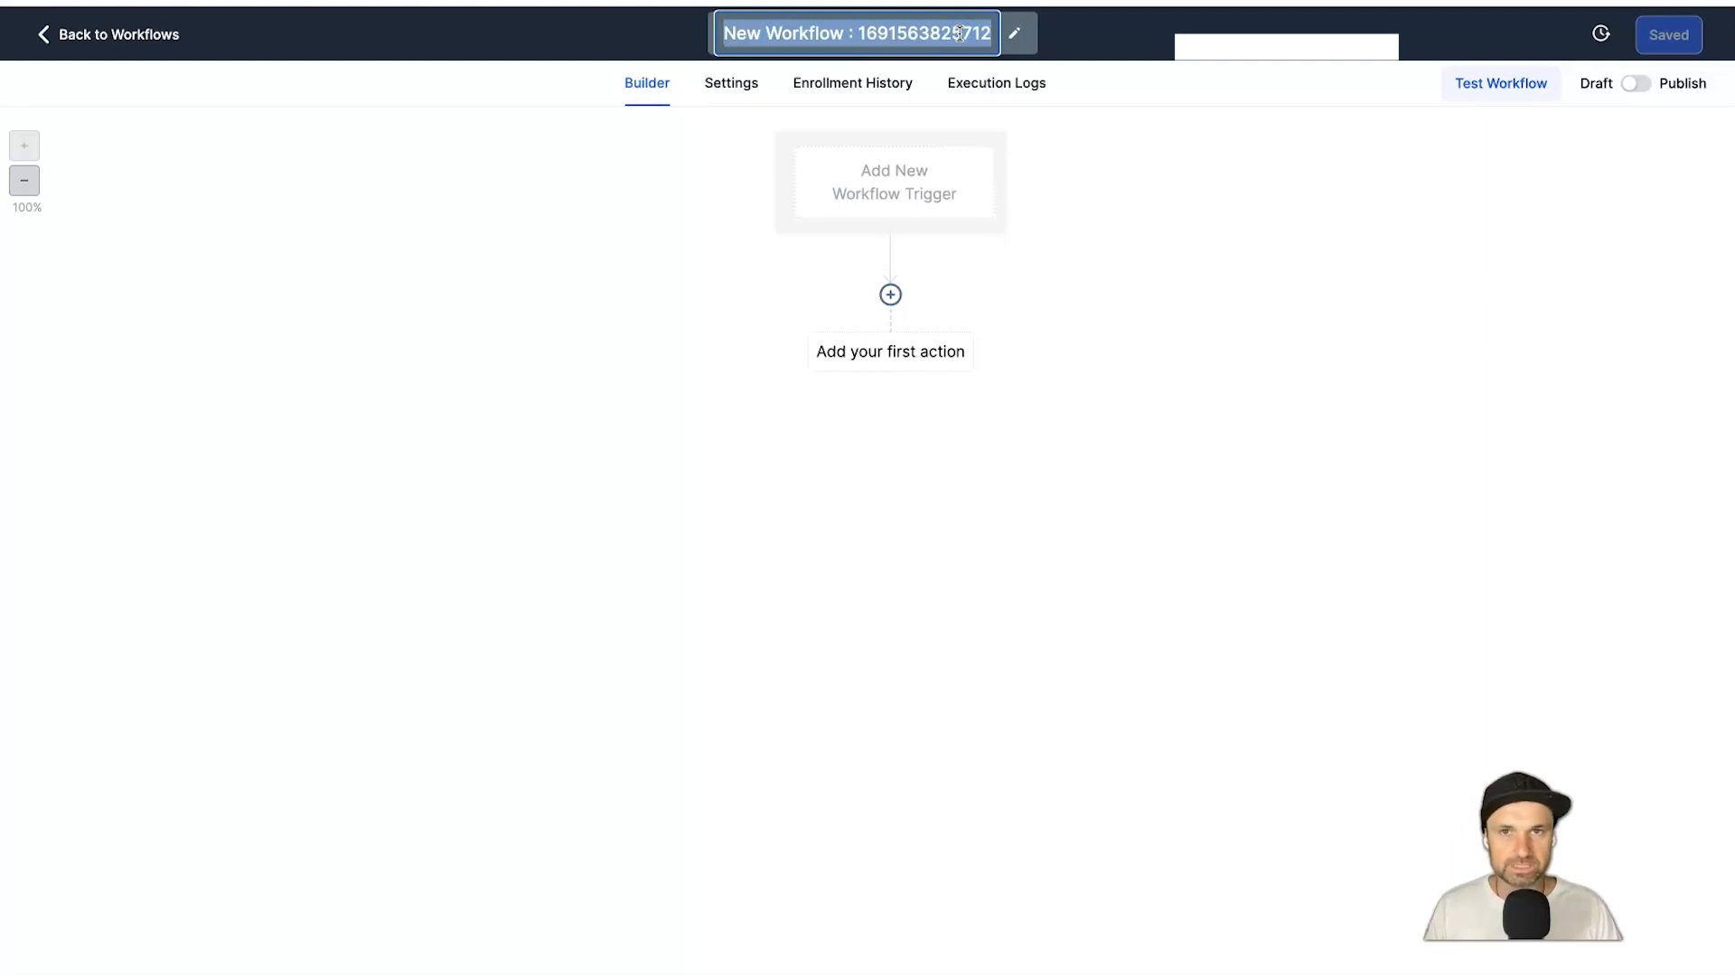
{"action": "type", "text": "2 Step Funnel"}
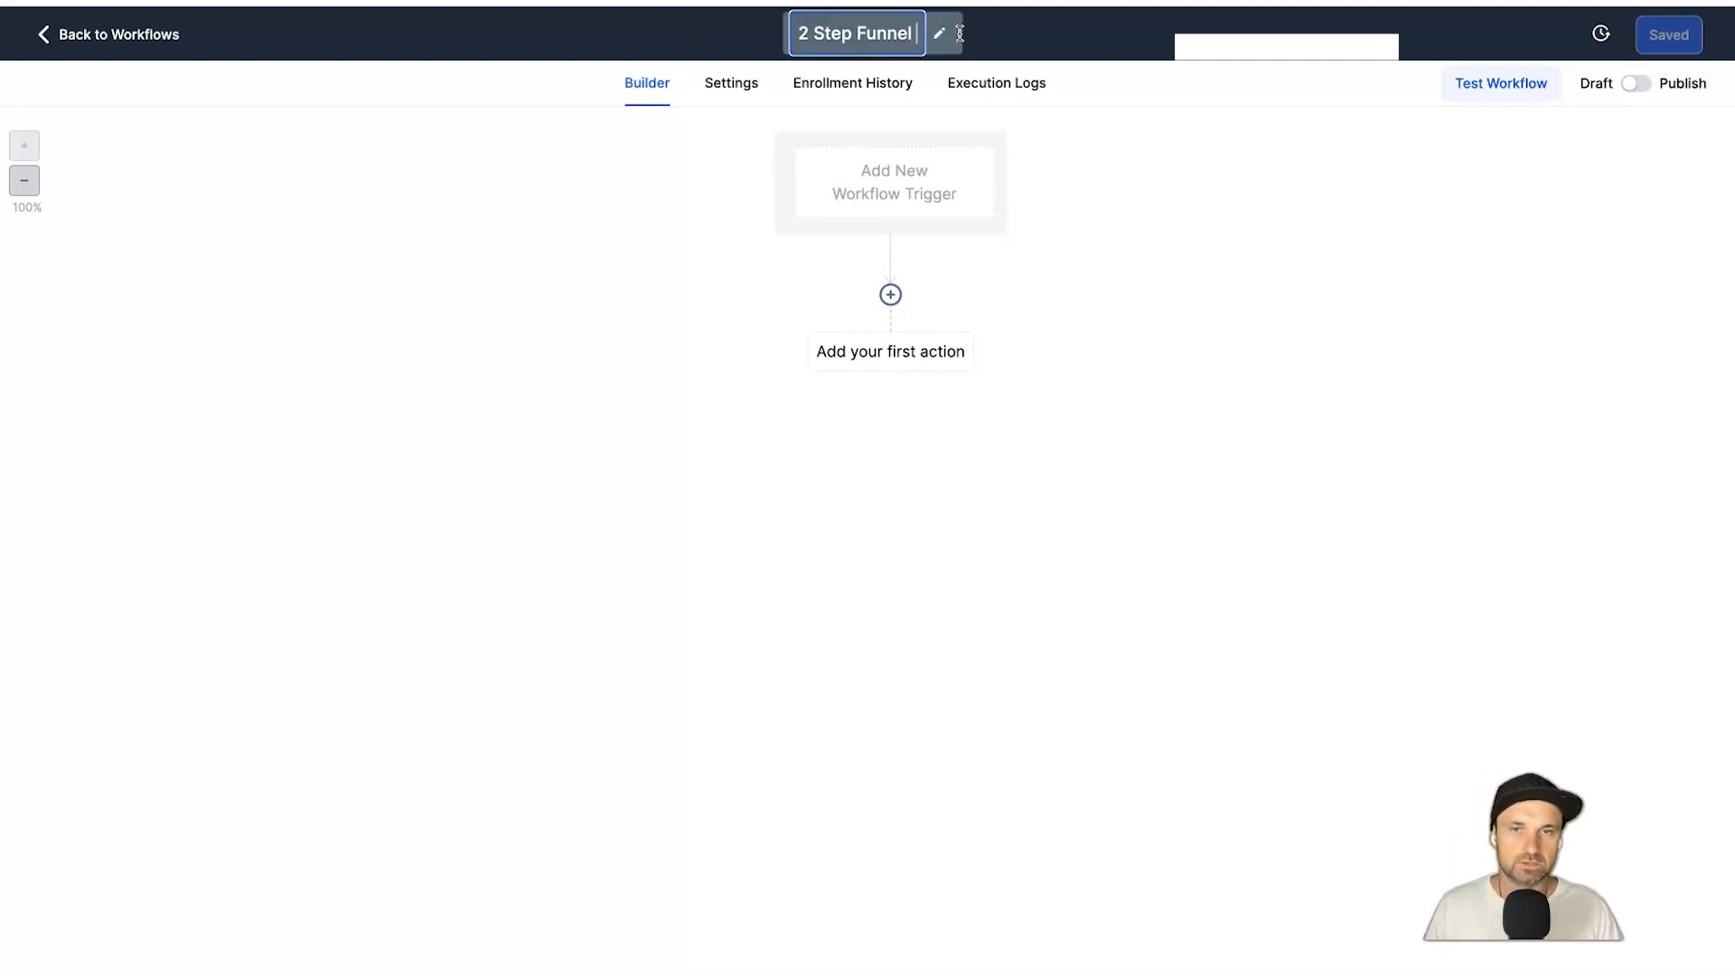
{"action": "type", "text": " Workflow"}
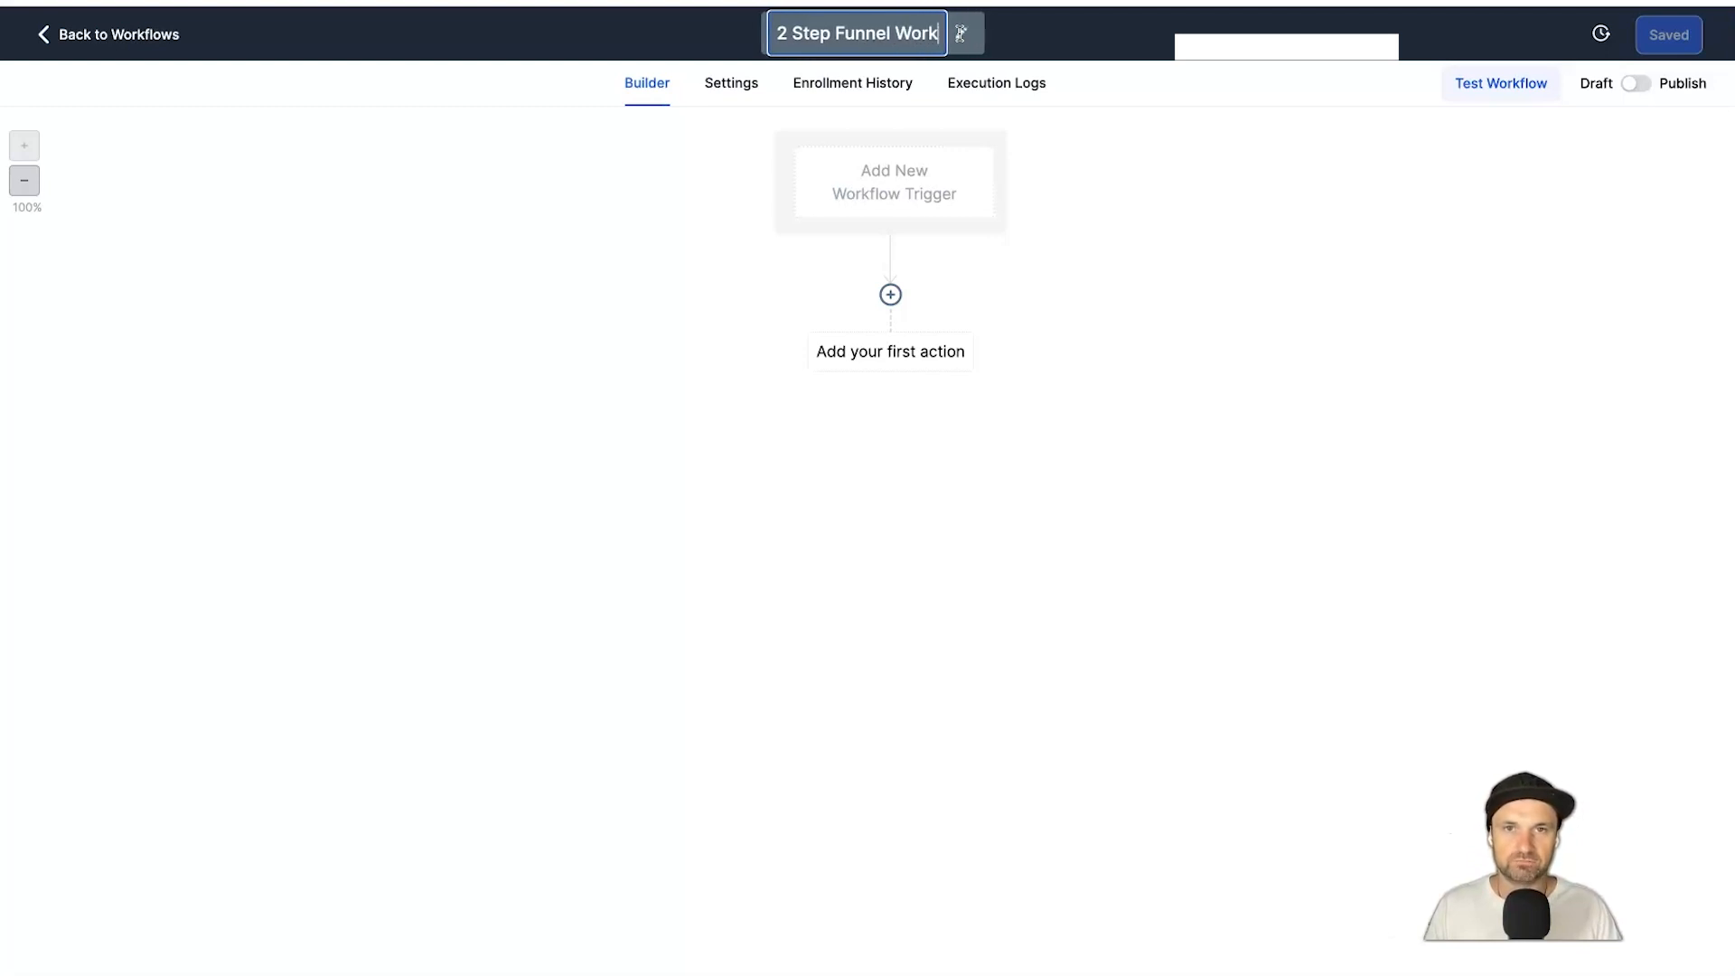
{"action": "left_click", "coordinate": [980, 60]}
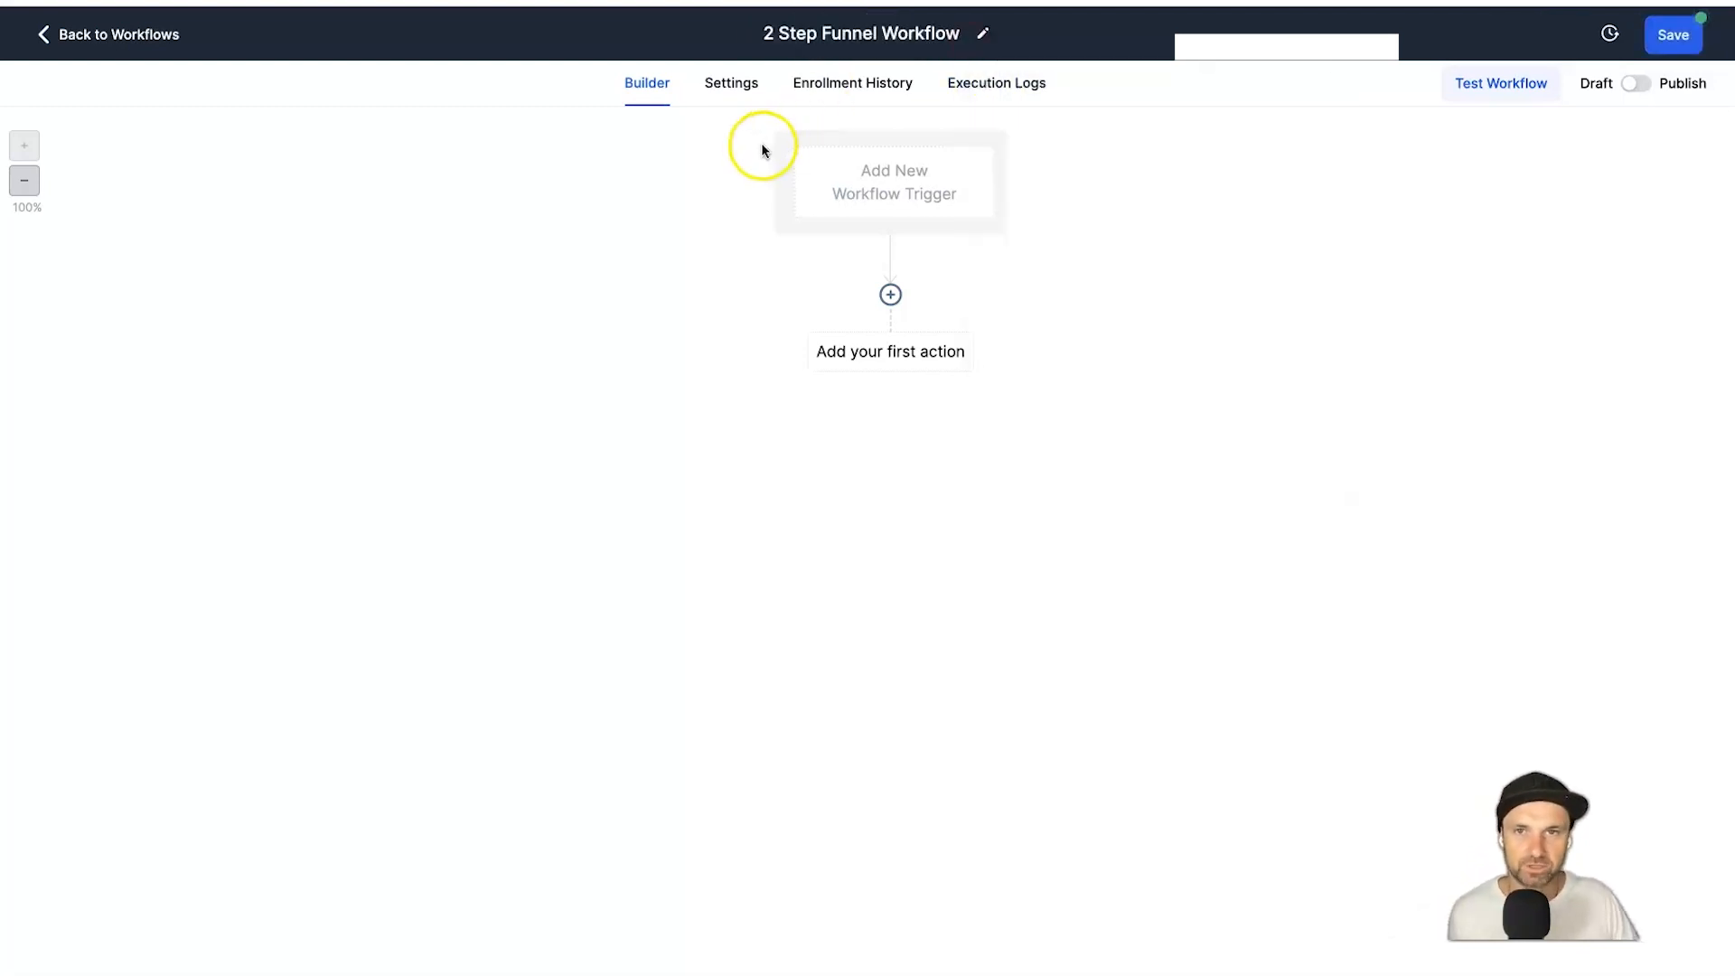
Add a Form Submitted trigger filtered to Form is '2 Step Form YT' and save it.
{"action": "left_click", "coordinate": [912, 199]}
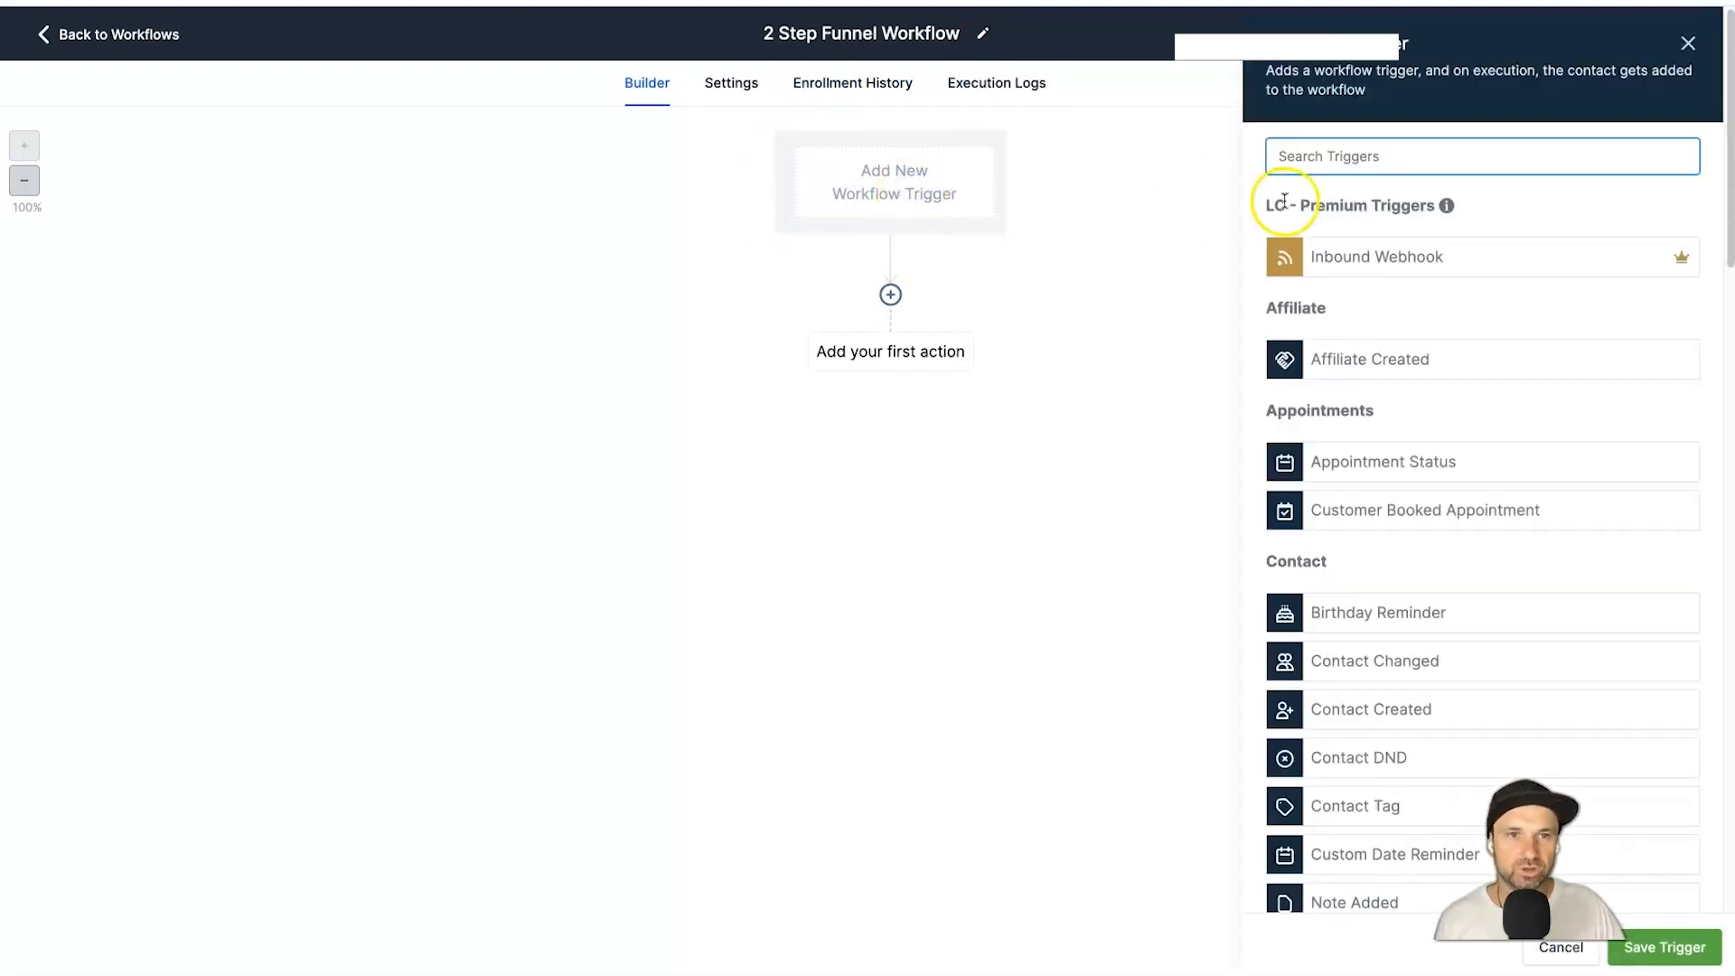
{"action": "type", "text": "form"}
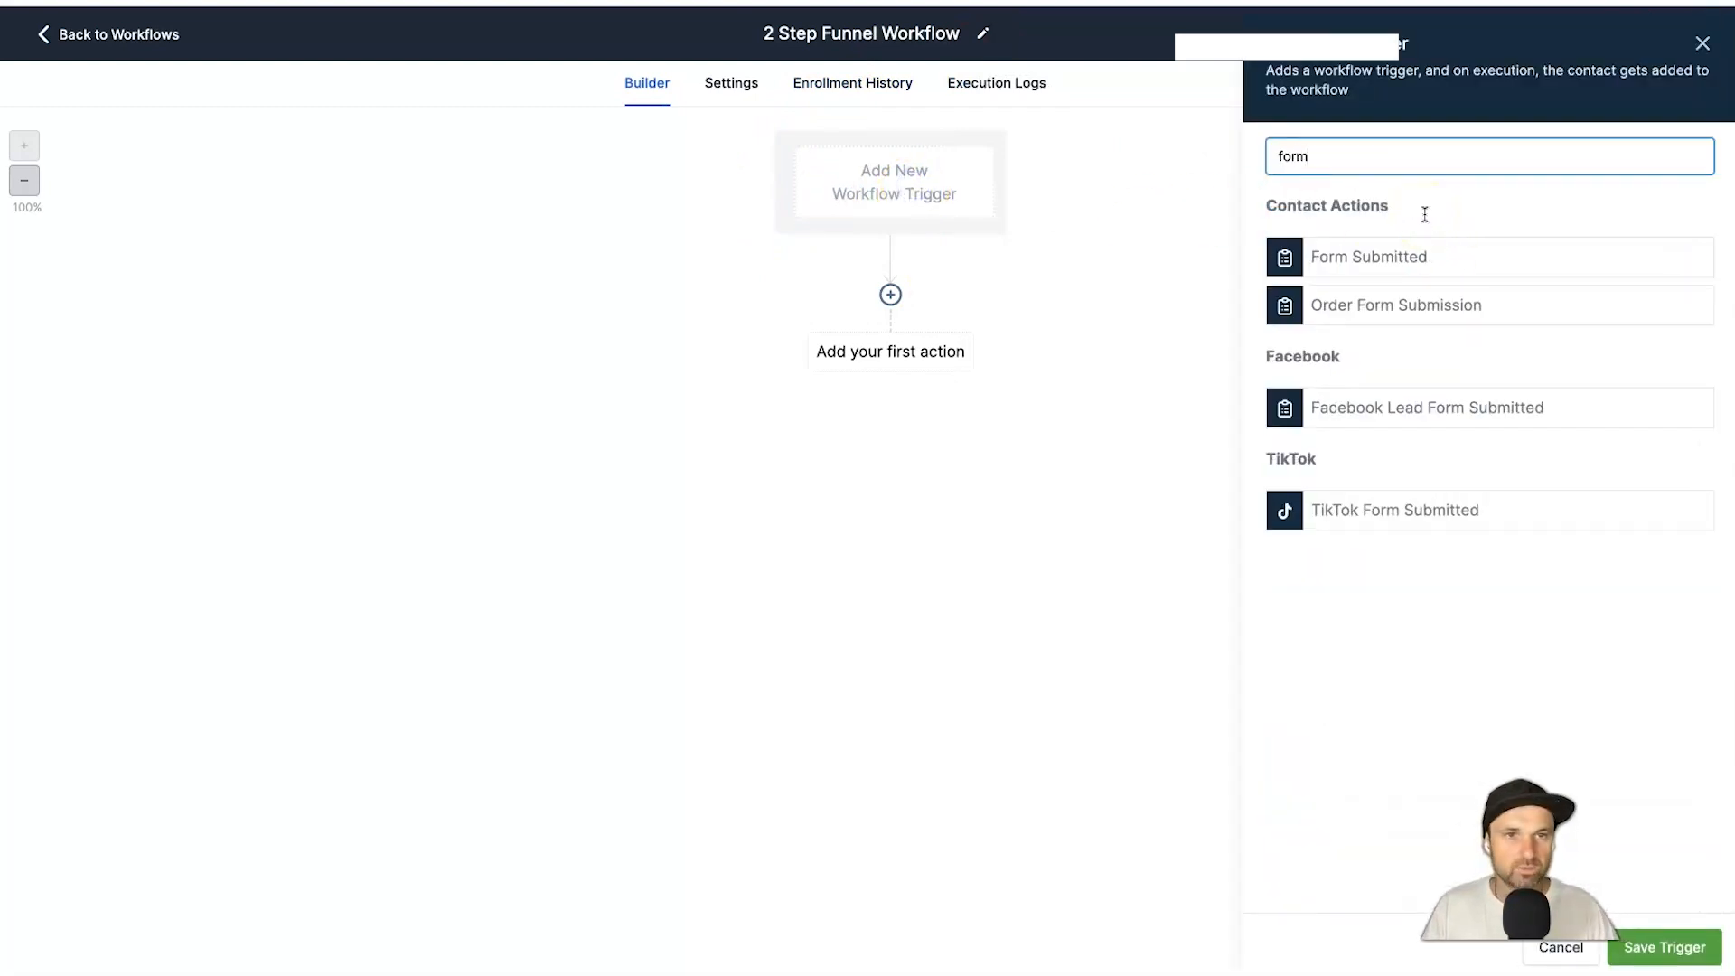
{"action": "left_click", "coordinate": [1350, 261]}
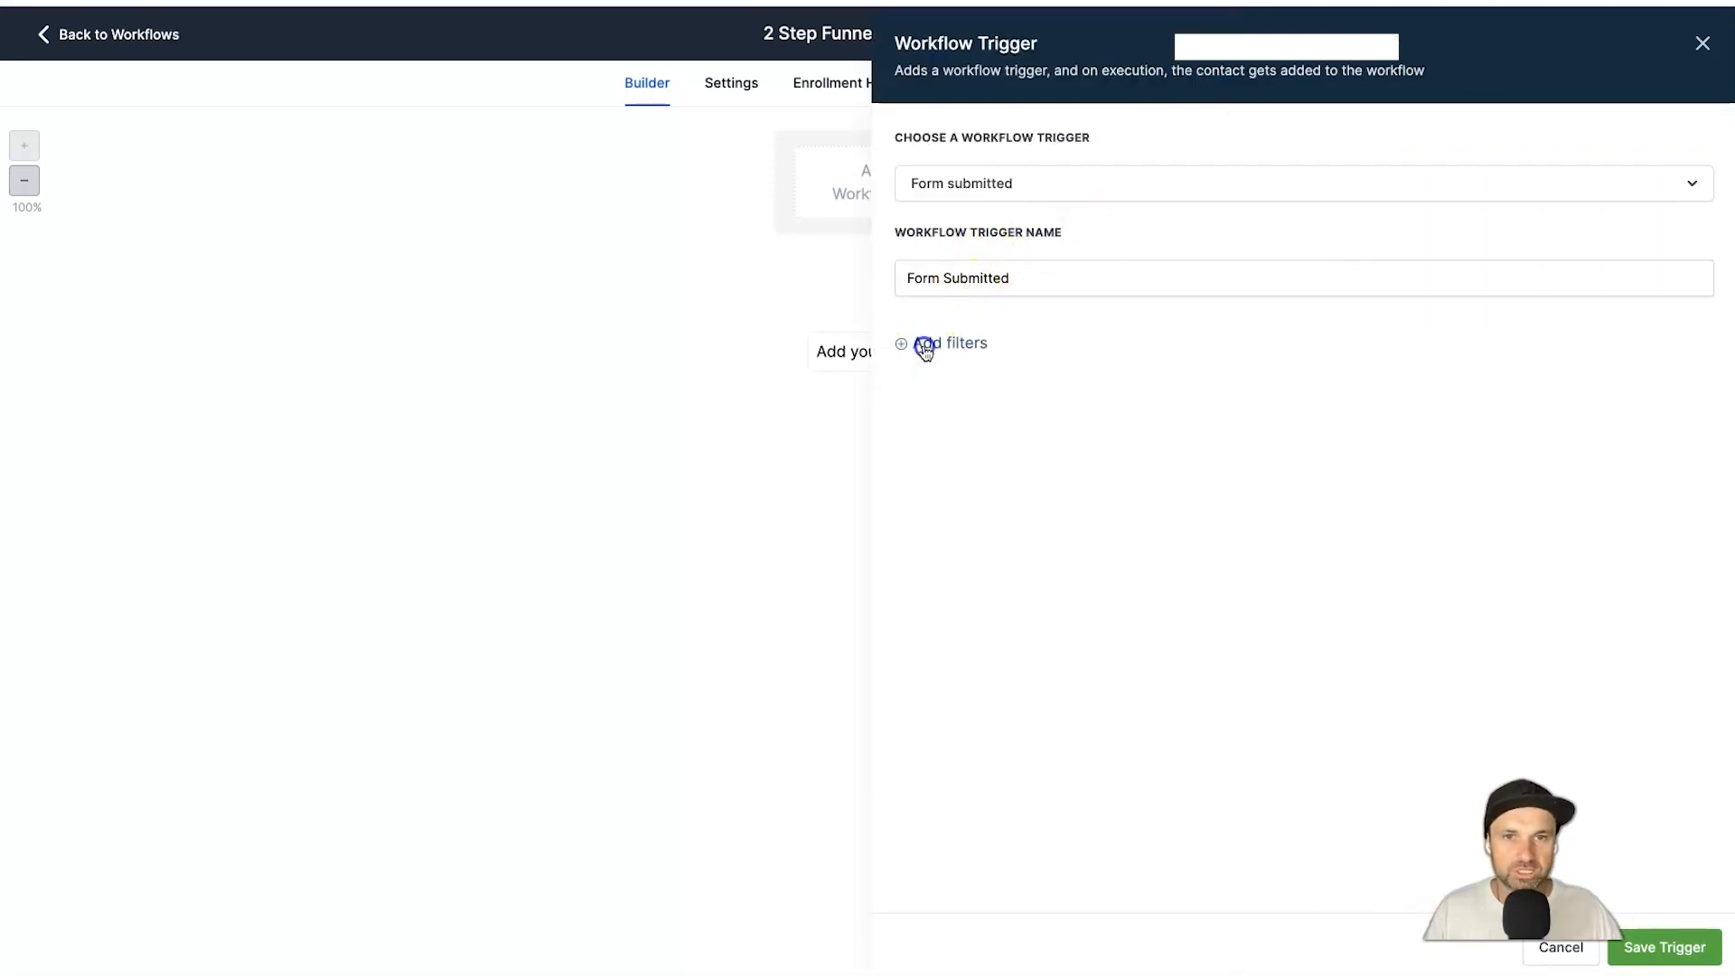
{"action": "left_click", "coordinate": [965, 366]}
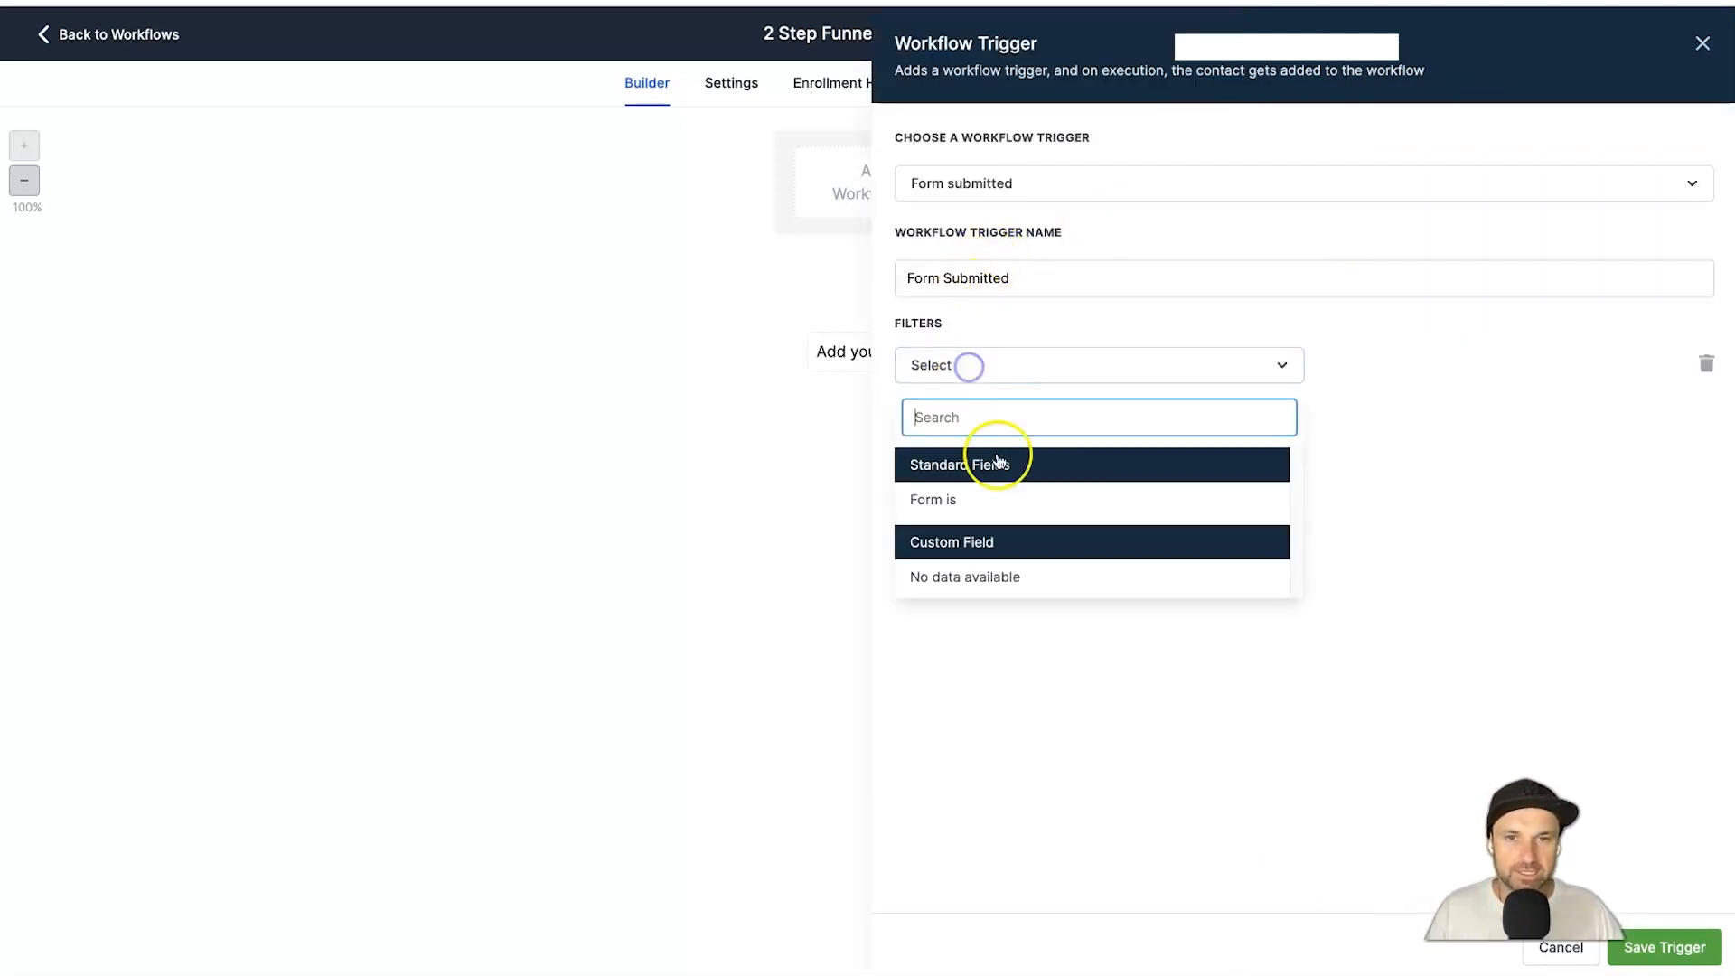
{"action": "left_click", "coordinate": [951, 504]}
{"action": "left_click", "coordinate": [1413, 359]}
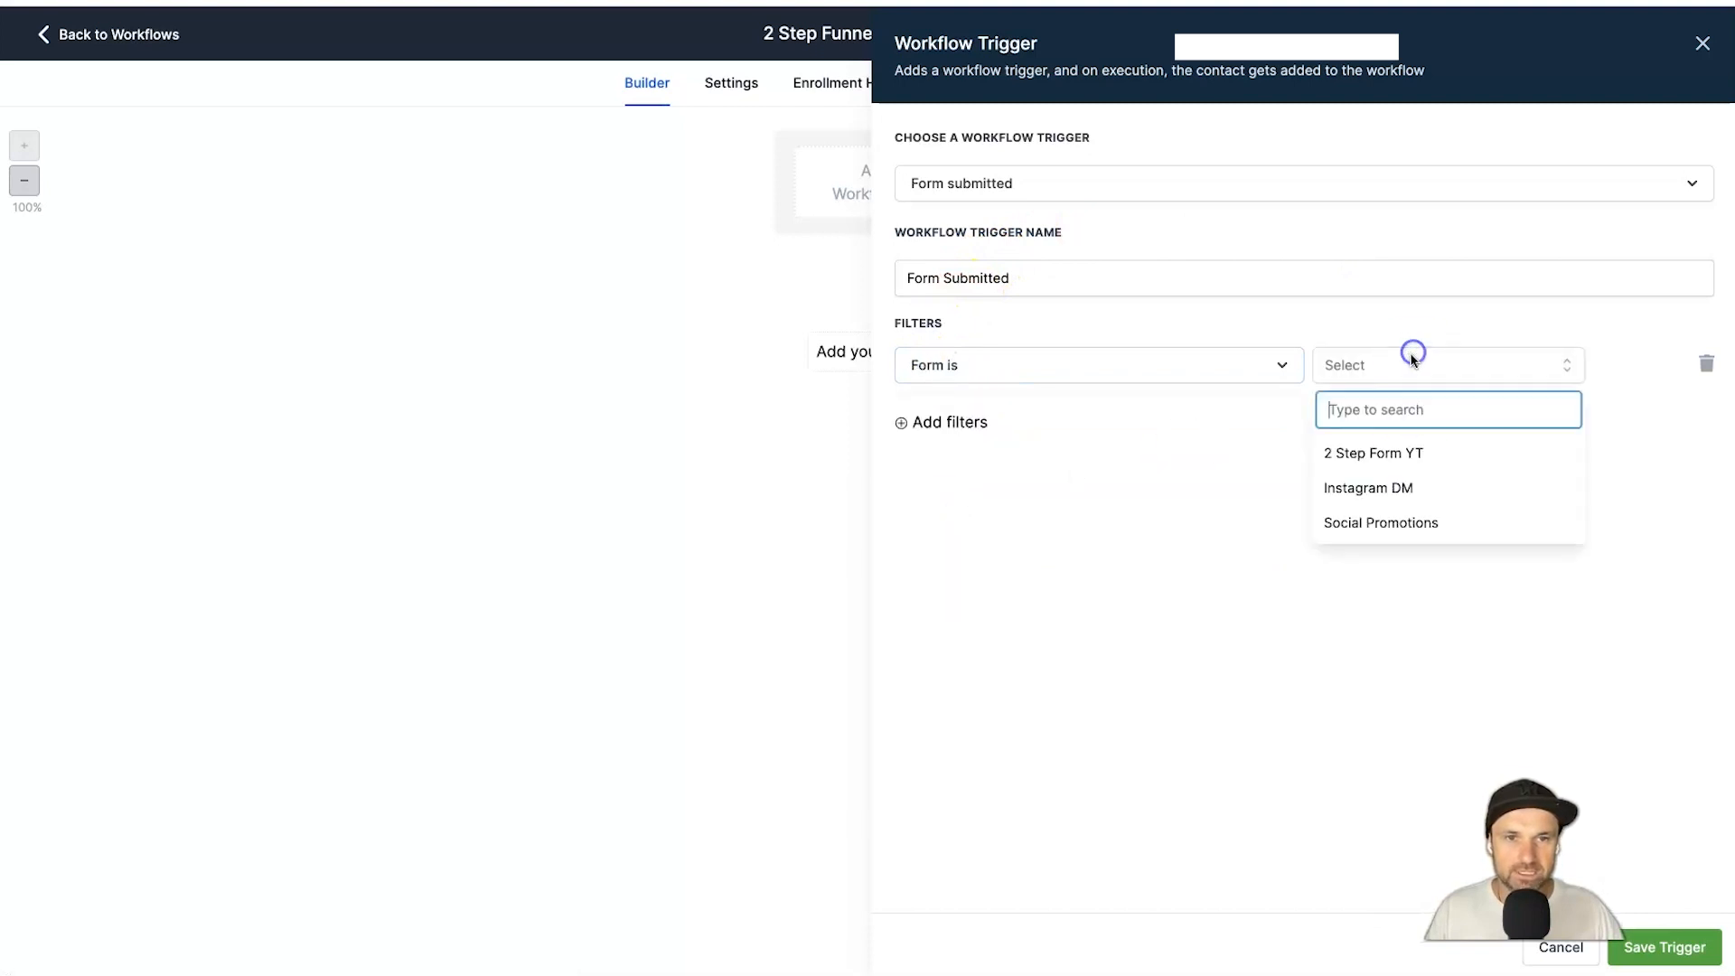
{"action": "left_click", "coordinate": [1414, 456]}
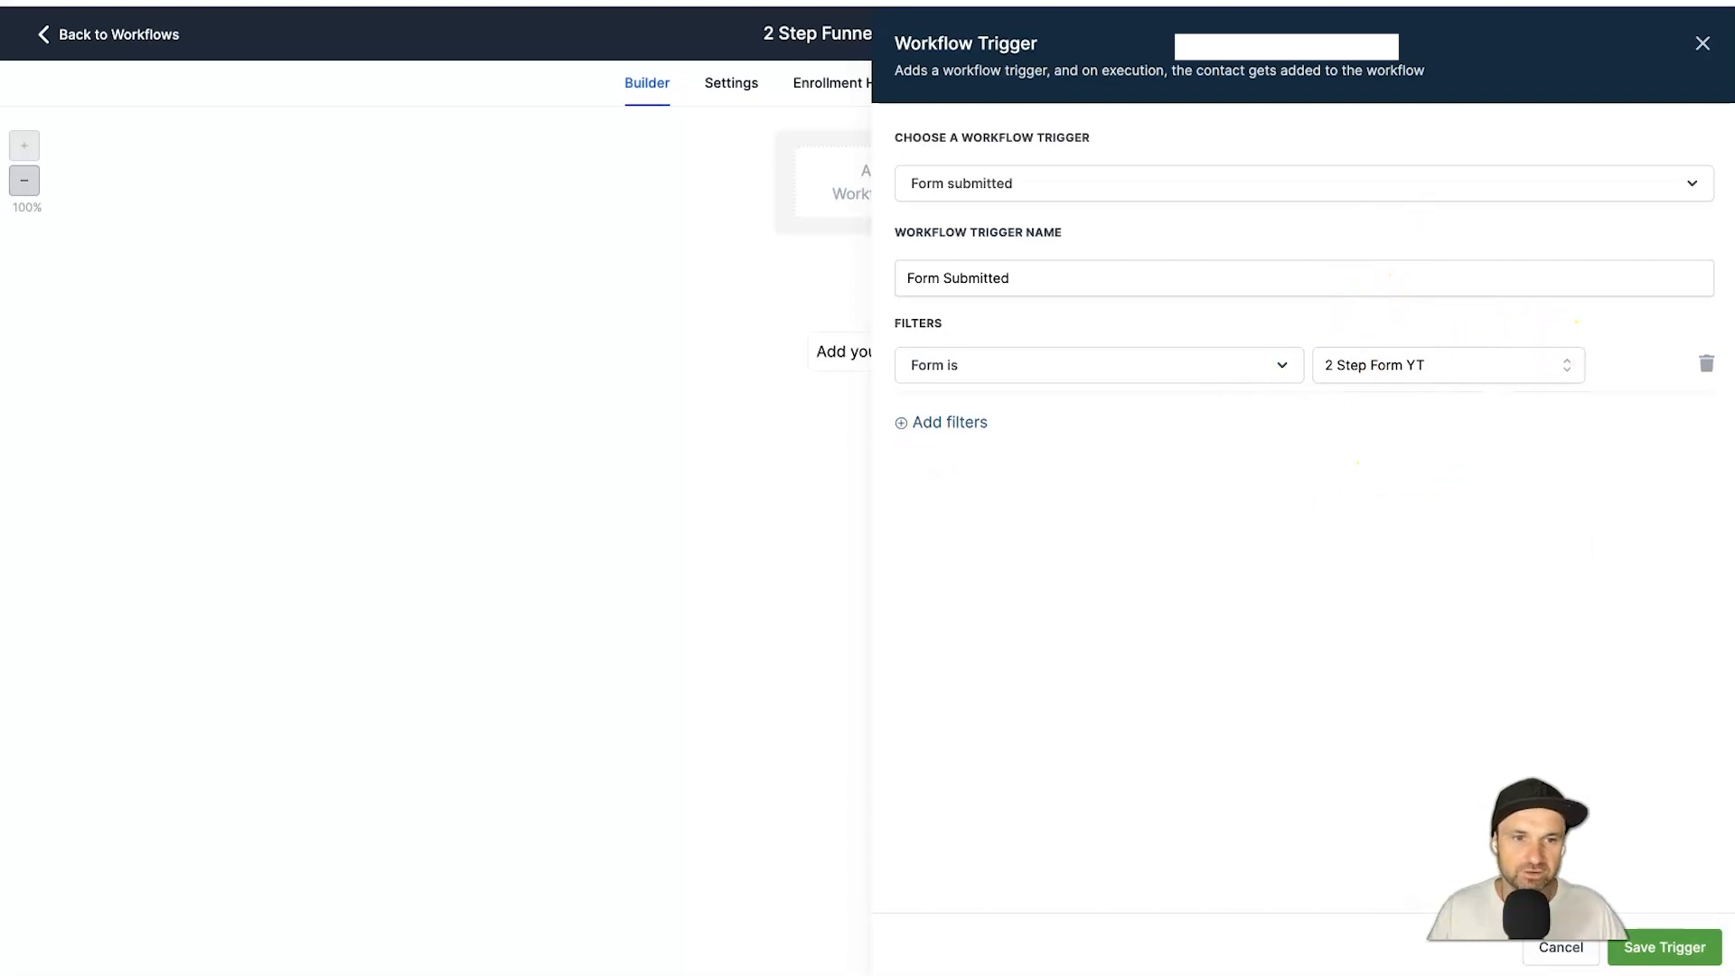
{"action": "left_click", "coordinate": [1671, 948]}
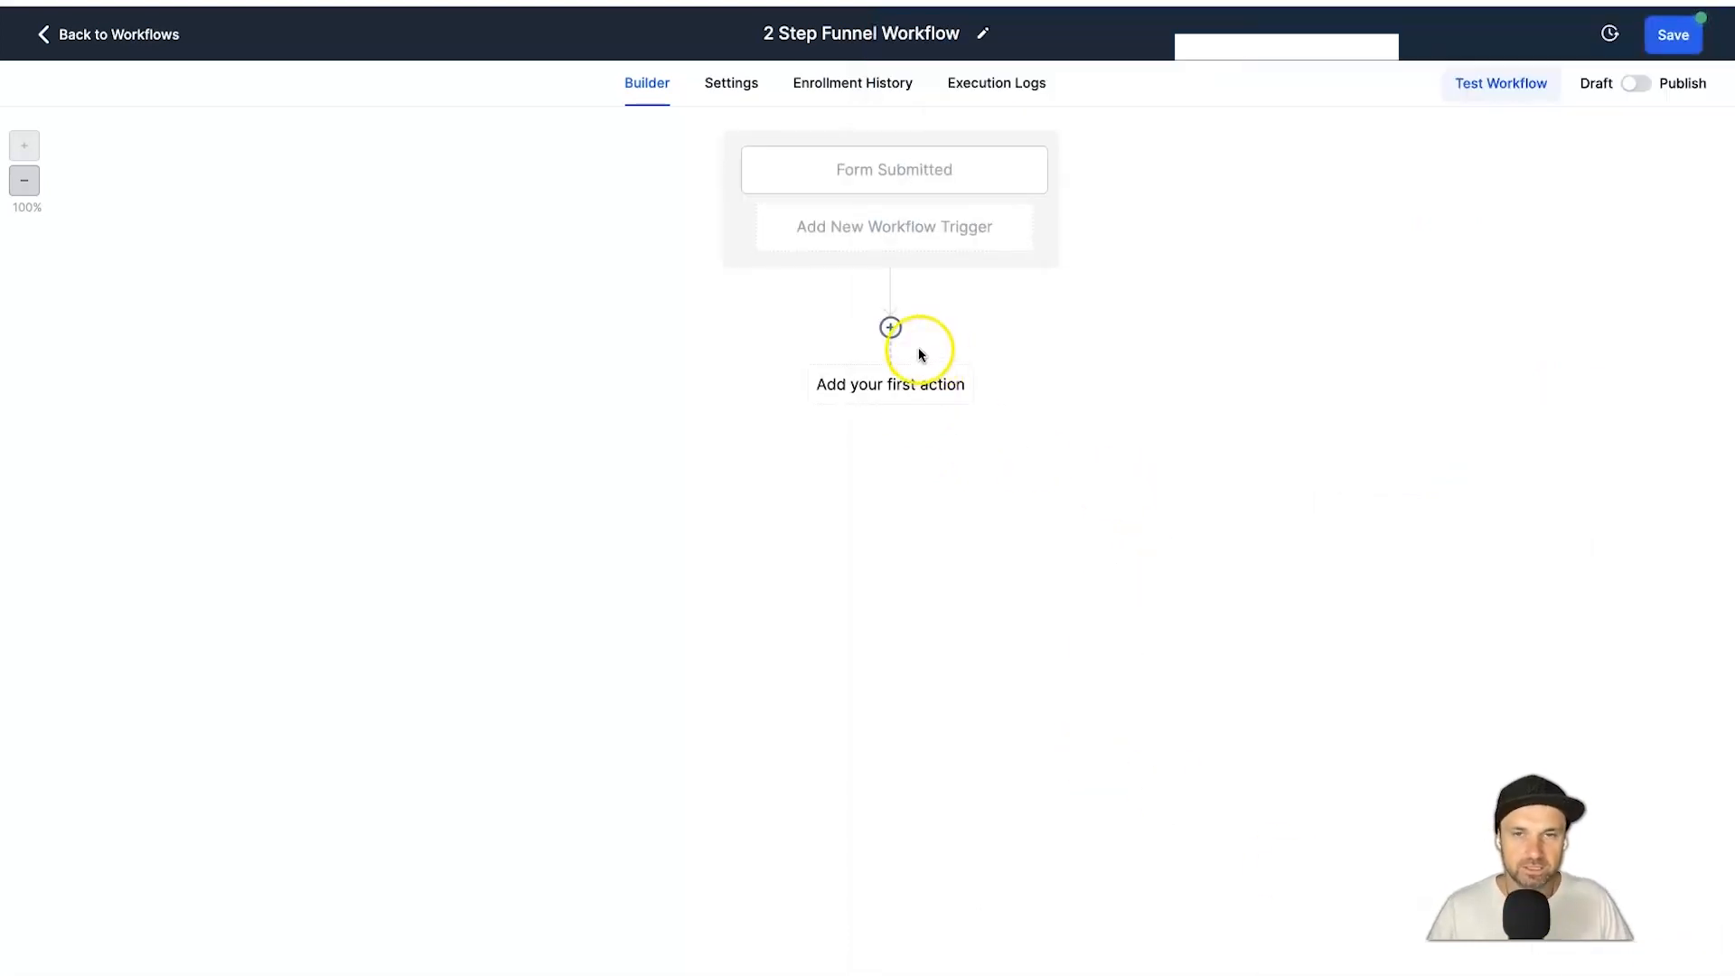
Add an Add Contact Tag action after the workflow trigger.
{"action": "left_click", "coordinate": [903, 386]}
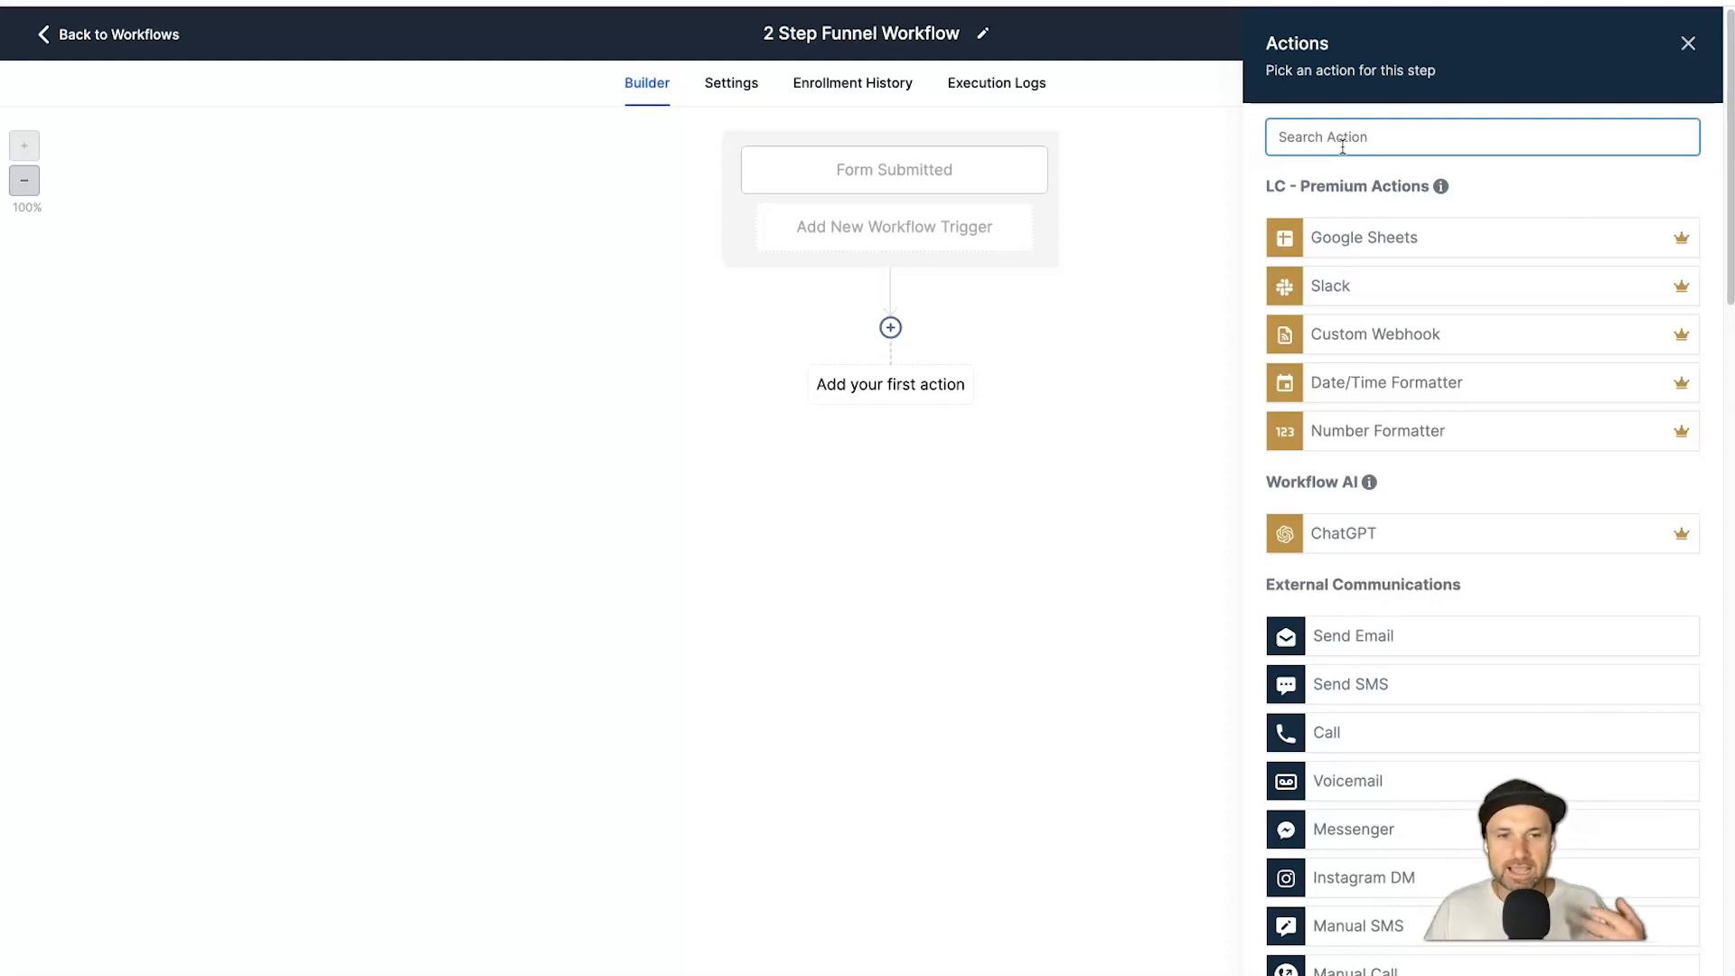
{"action": "type", "text": "tag"}
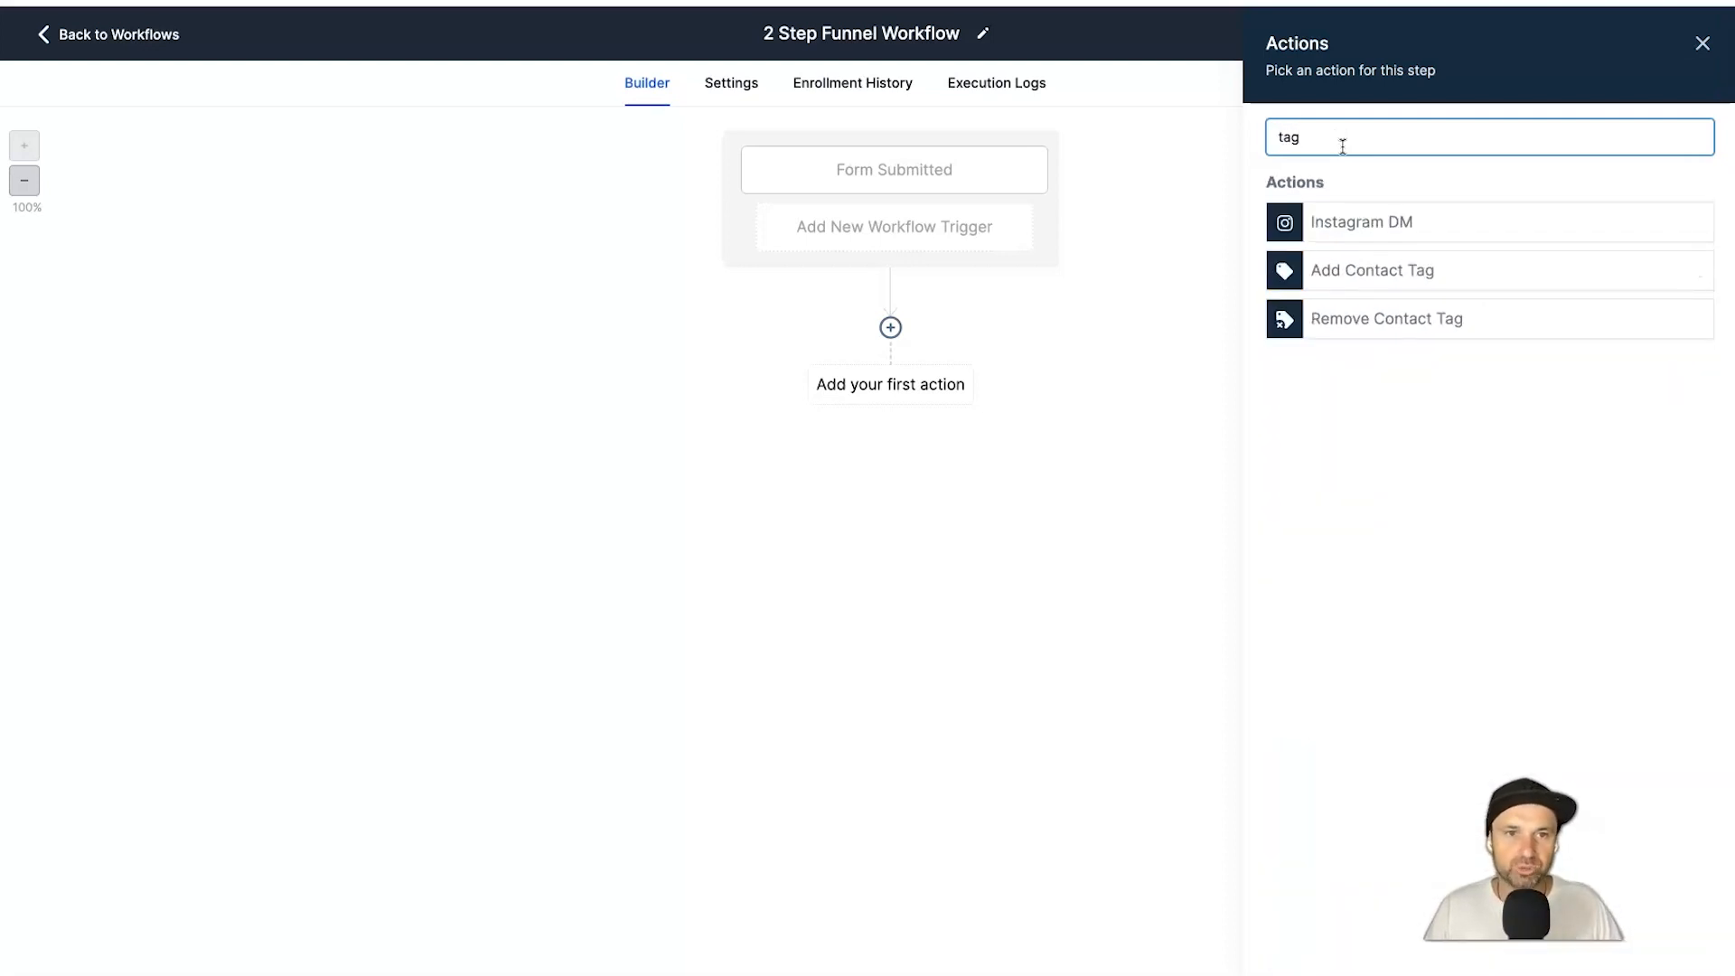
{"action": "left_click", "coordinate": [1404, 274]}
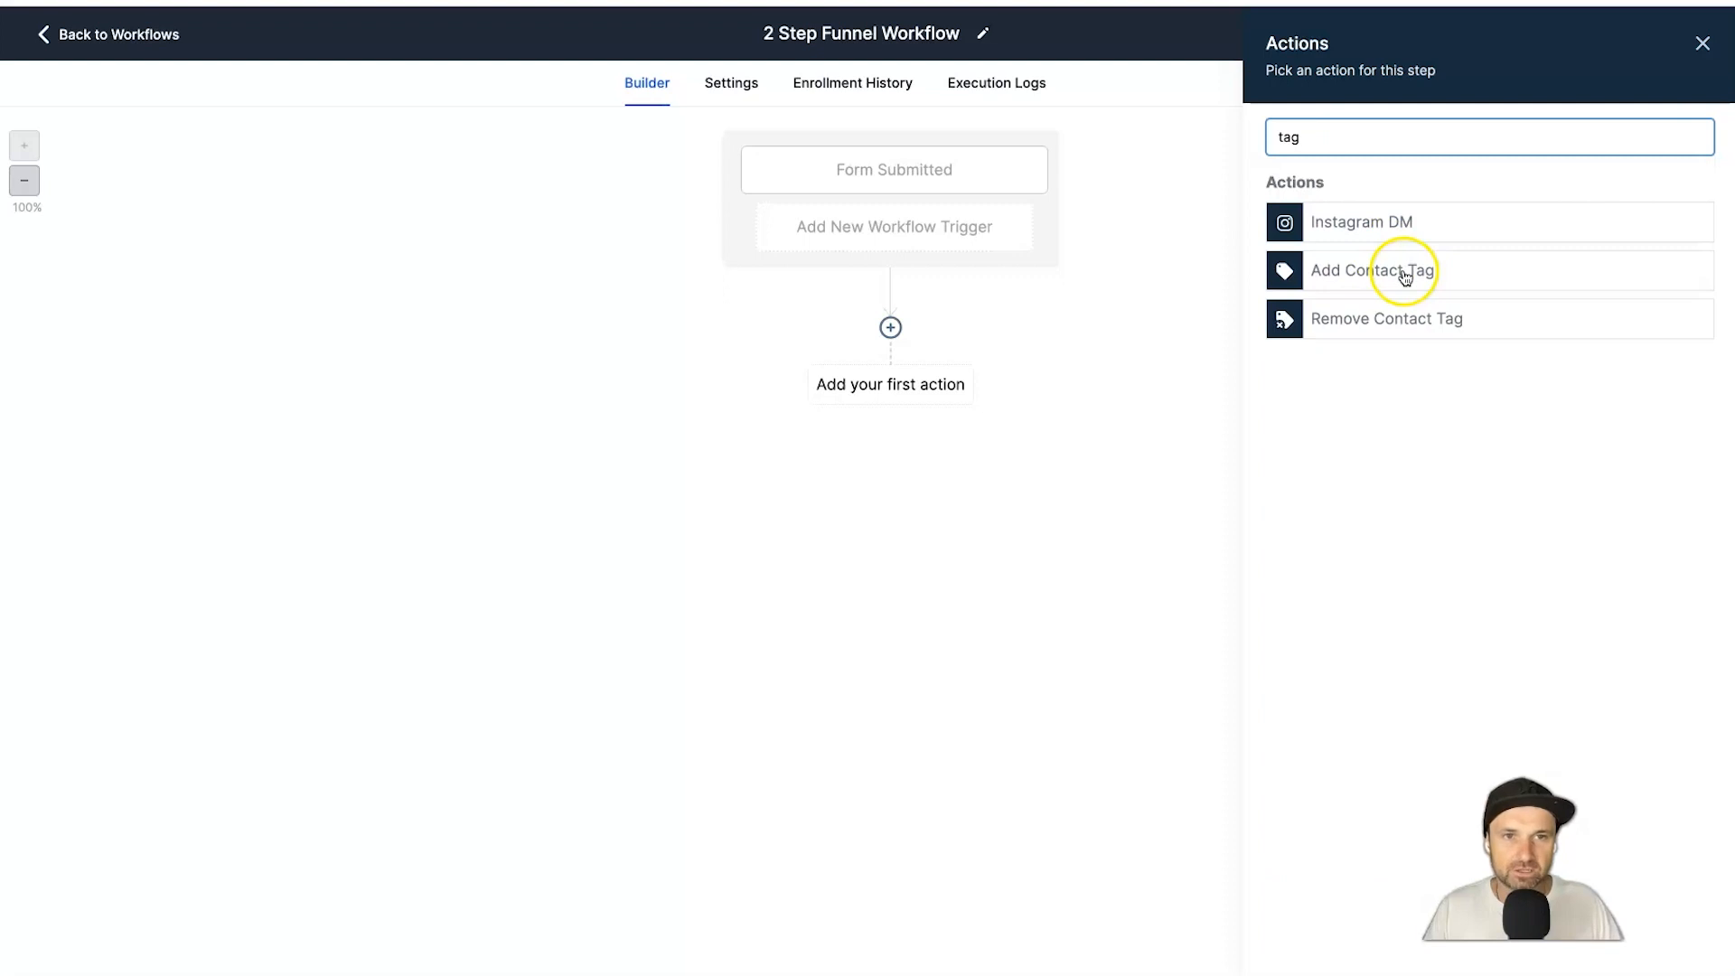
{"action": "left_click", "coordinate": [1404, 271]}
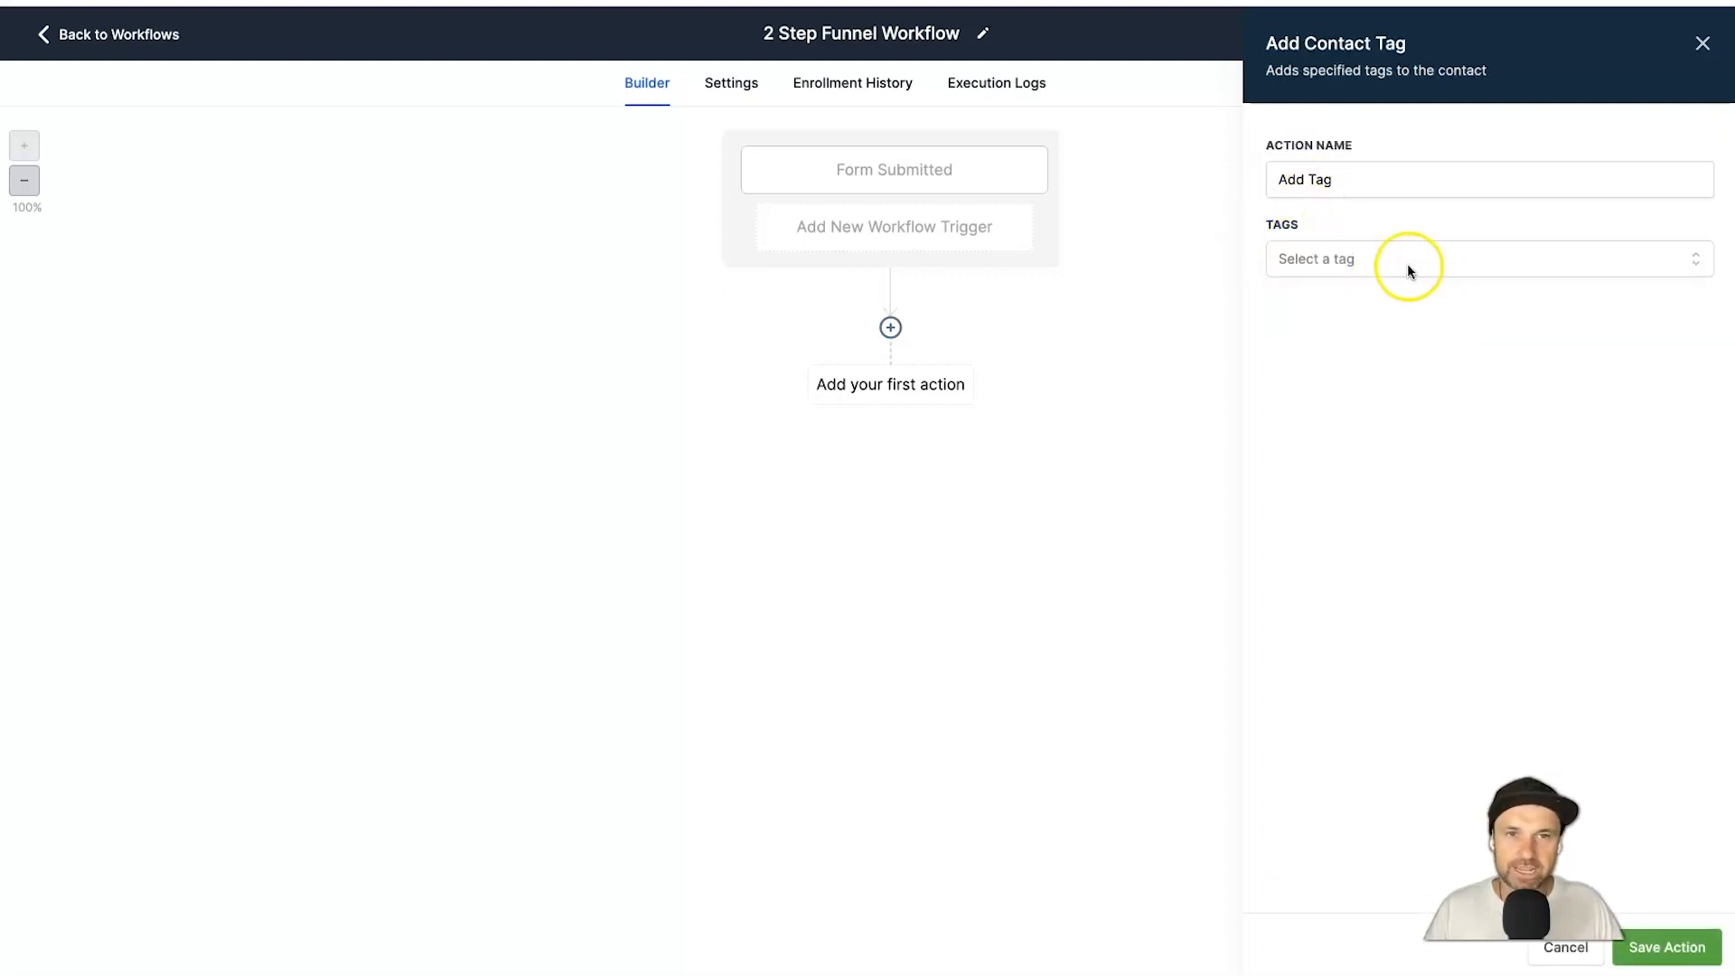
Create the new tag '2 step funnel yt' in the action and save it.
{"action": "left_click", "coordinate": [1404, 259]}
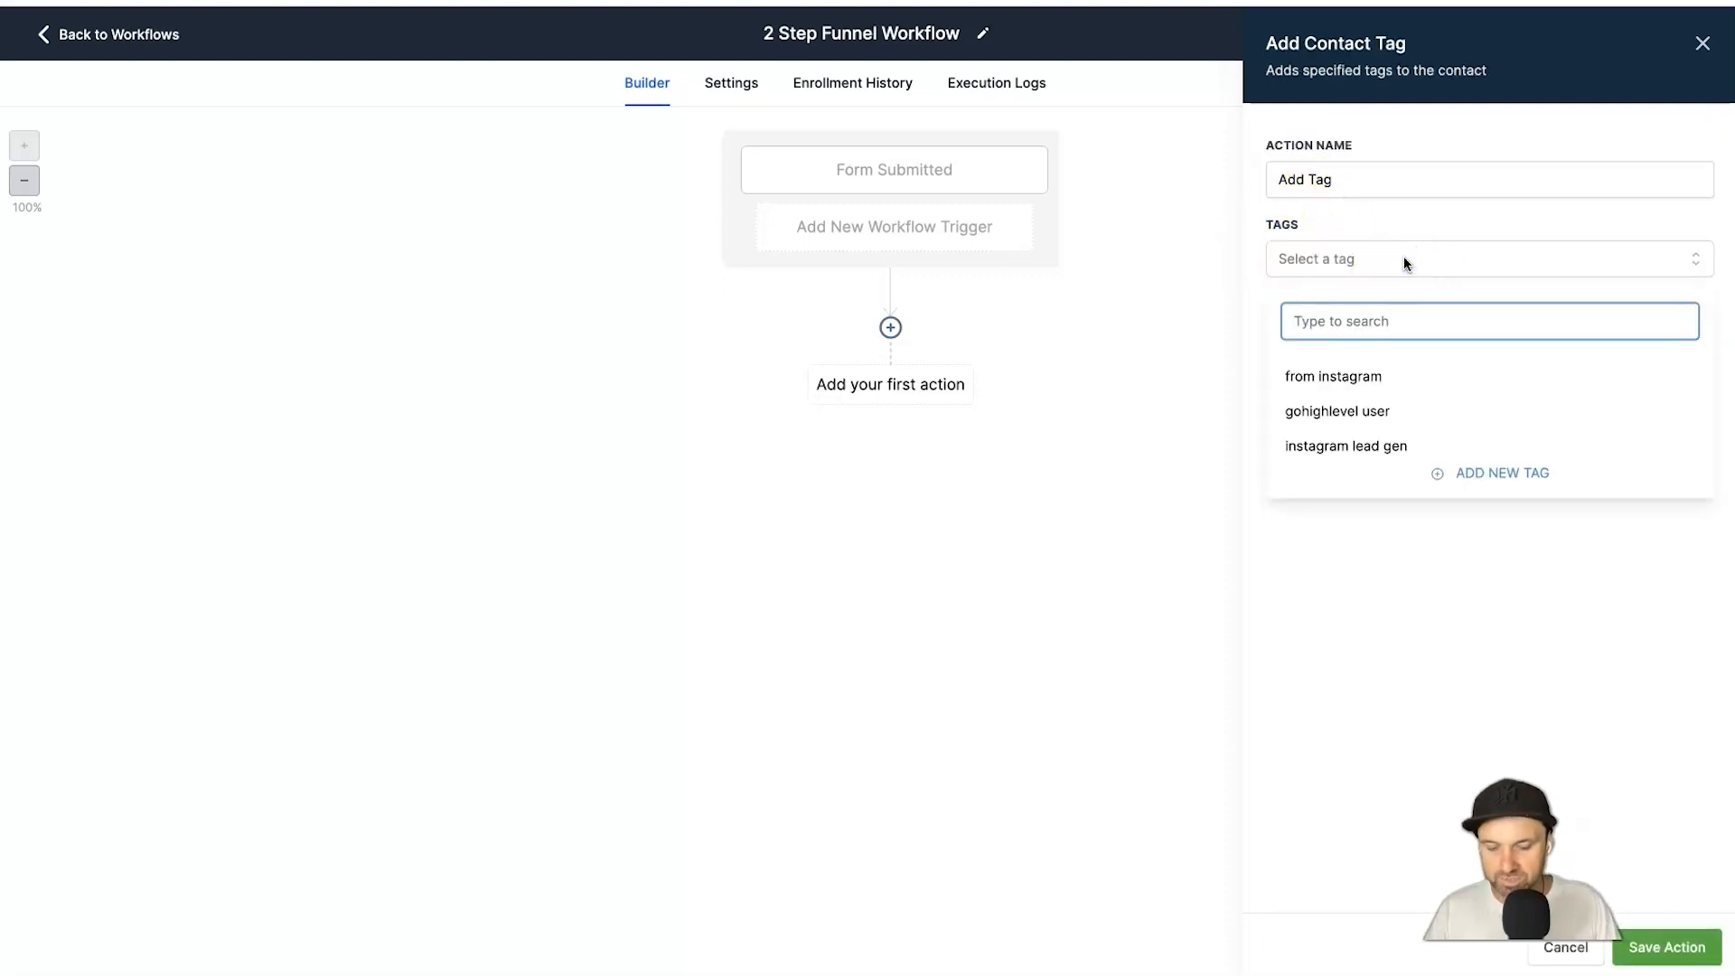
{"action": "type", "text": "2-step"}
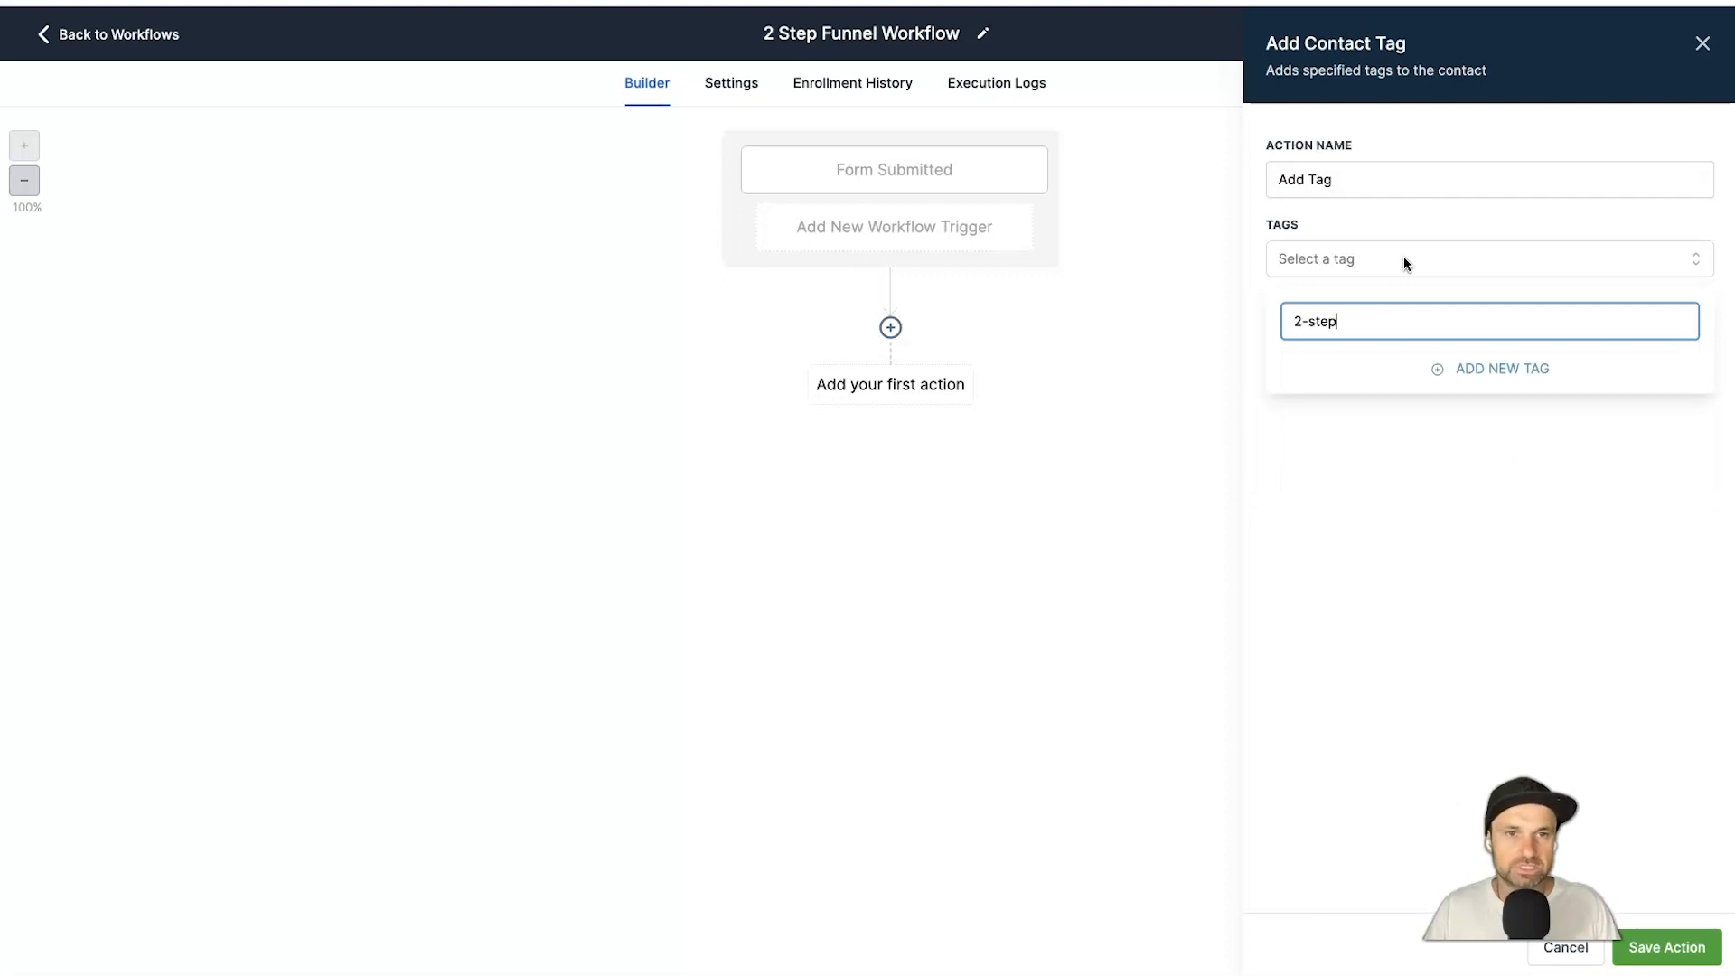
{"action": "key", "text": "BackSpace"}
{"action": "key", "text": "BackSpace"}
{"action": "key", "text": "BackSpace"}
{"action": "key", "text": "BackSpace"}
{"action": "key", "text": "BackSpace"}
{"action": "type", "text": "step y"}
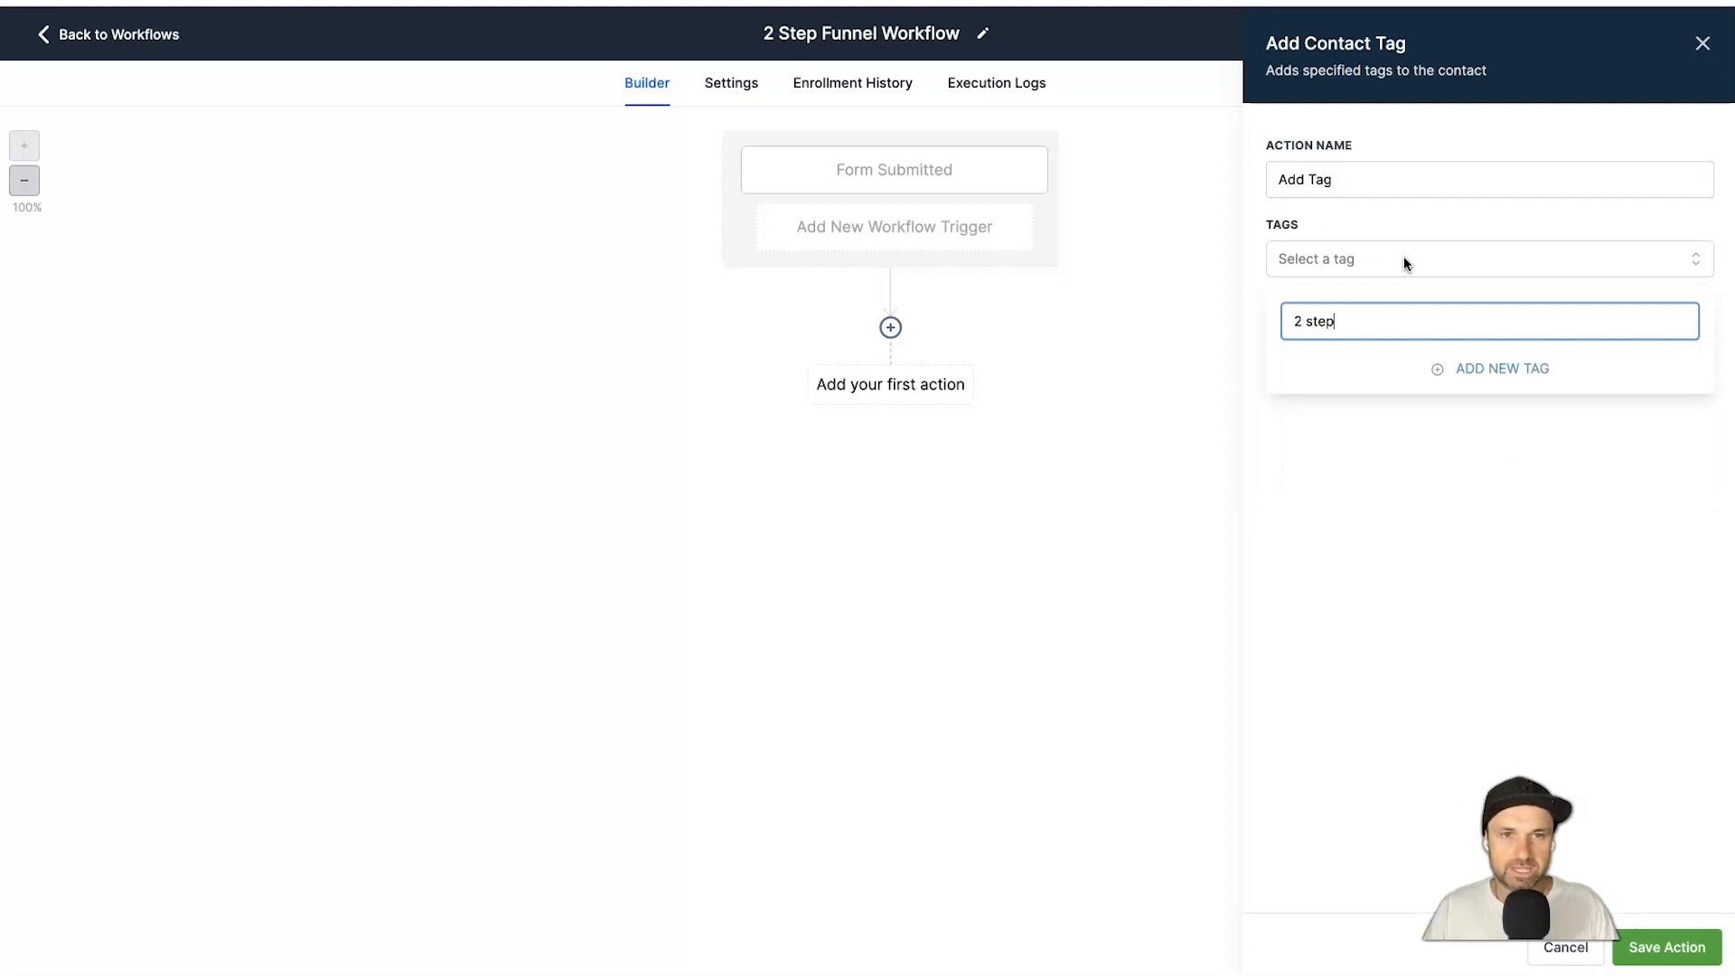
{"action": "type", "text": "o"}
{"action": "key", "text": "BackSpace"}
{"action": "key", "text": "BackSpace"}
{"action": "key", "text": "BackSpace"}
{"action": "type", "text": "funnel yt"}
{"action": "key", "text": "BackSpace"}
{"action": "key", "text": "BackSpace"}
{"action": "type", "text": "yt"}
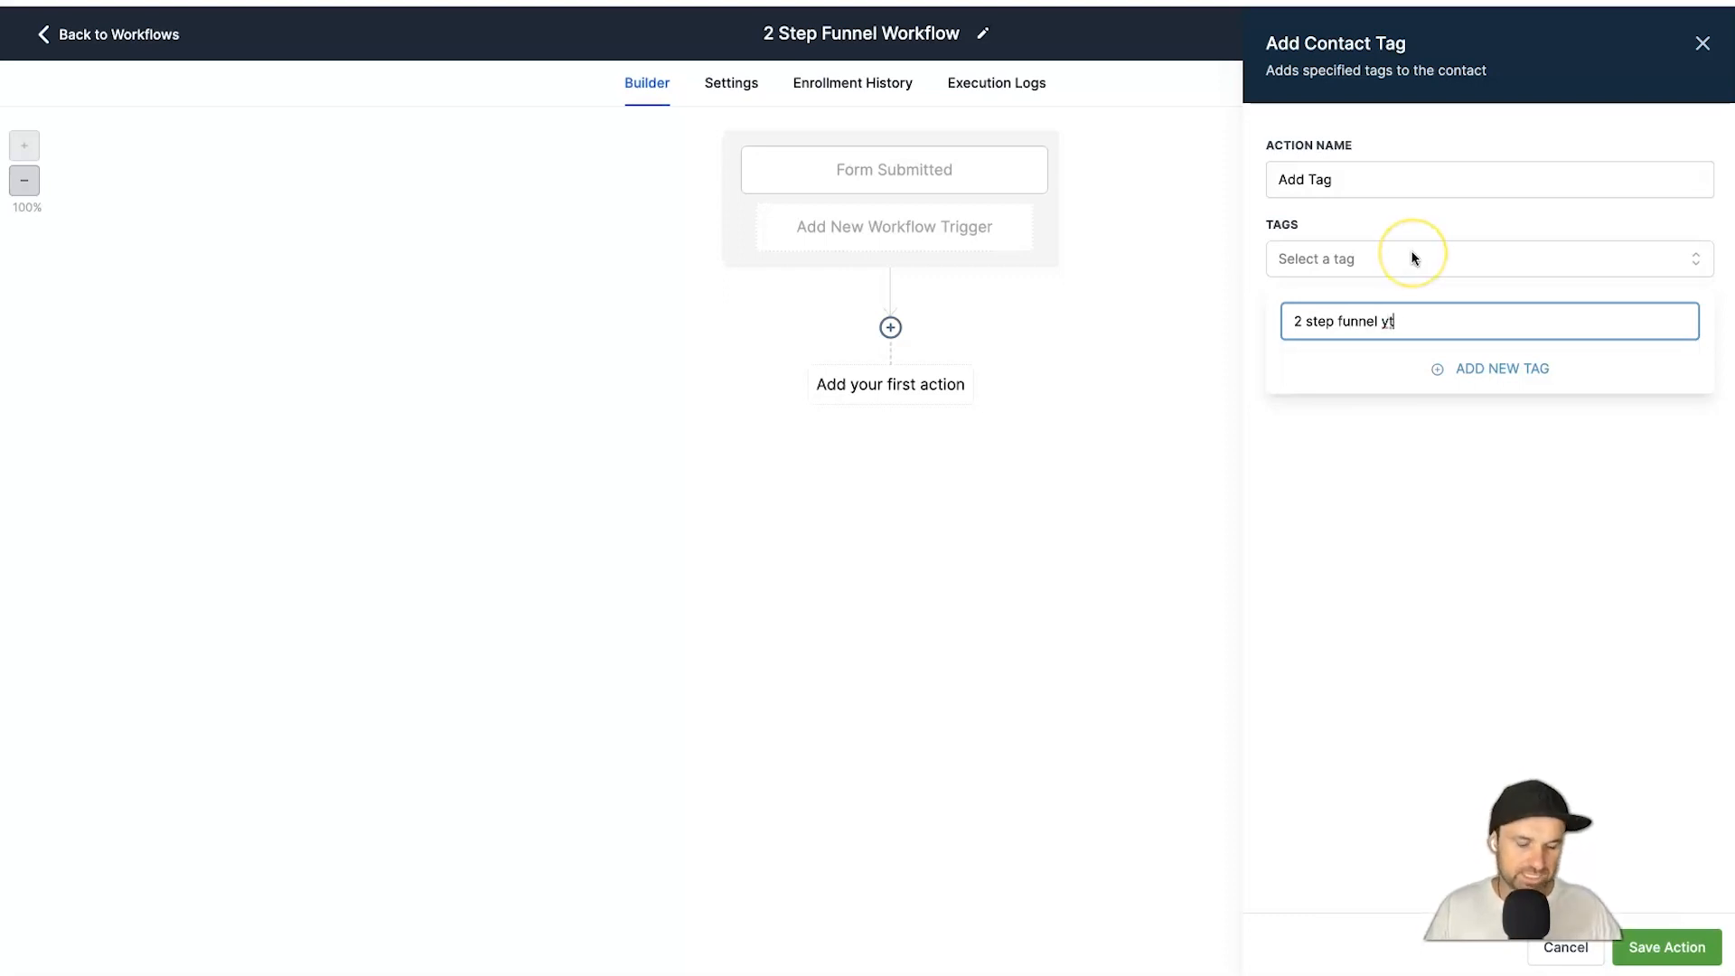
{"action": "left_click", "coordinate": [1480, 381]}
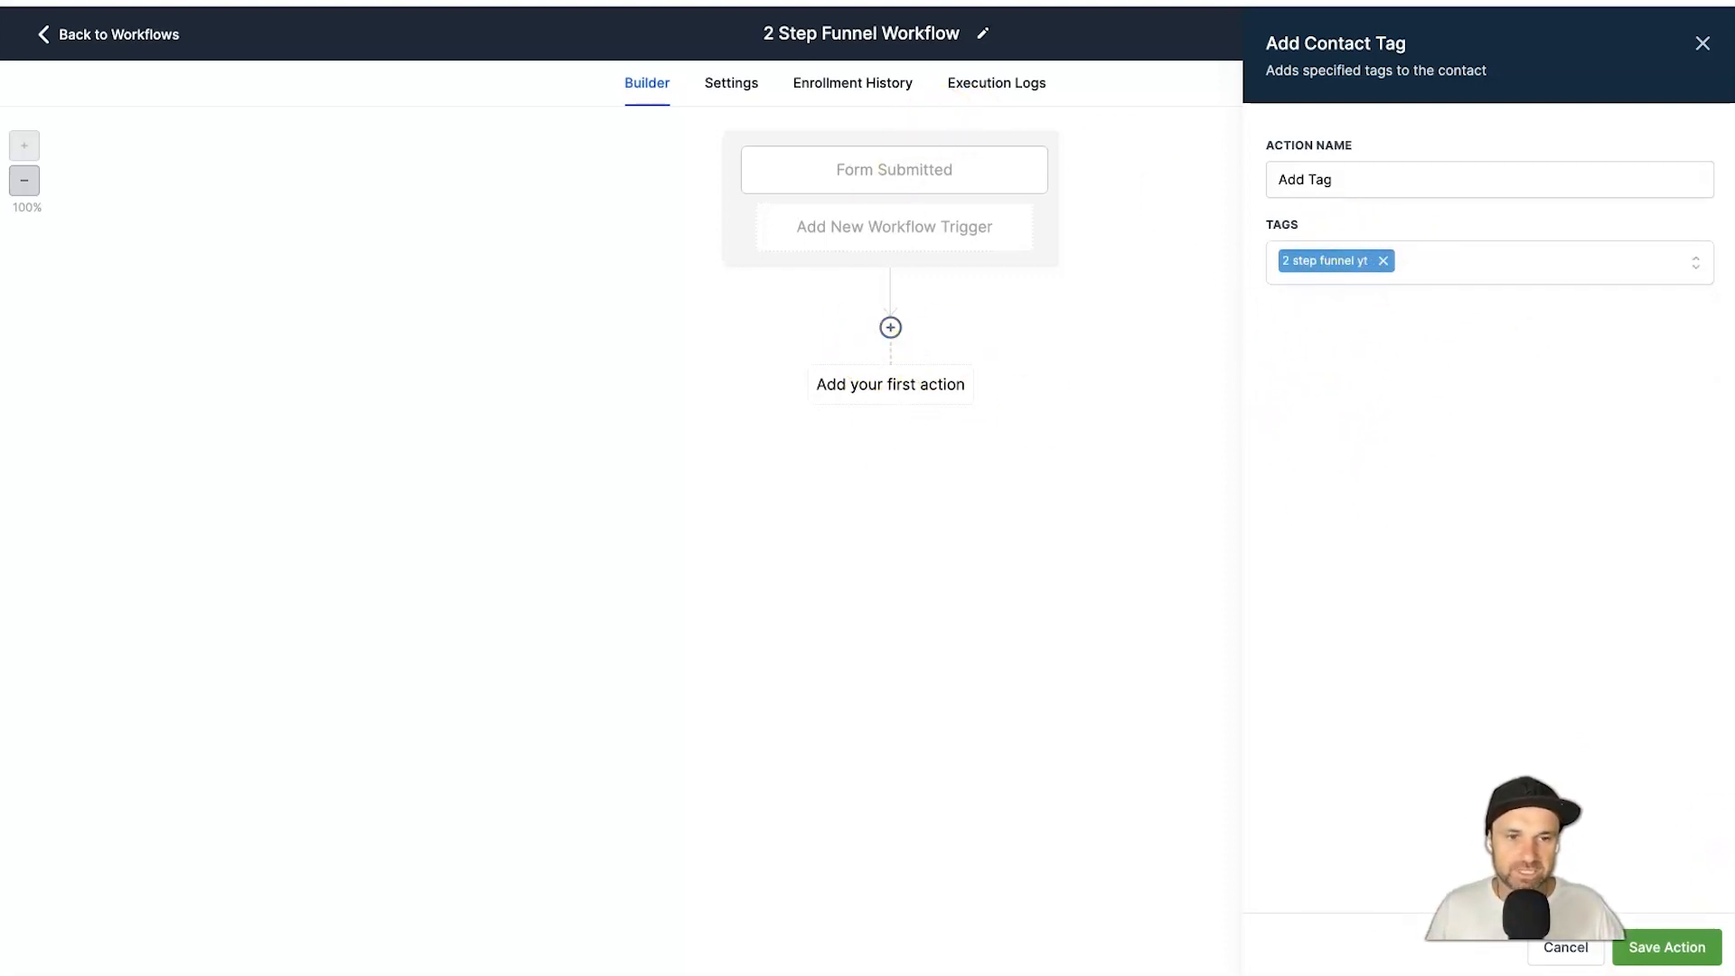
{"action": "left_click", "coordinate": [1660, 945]}
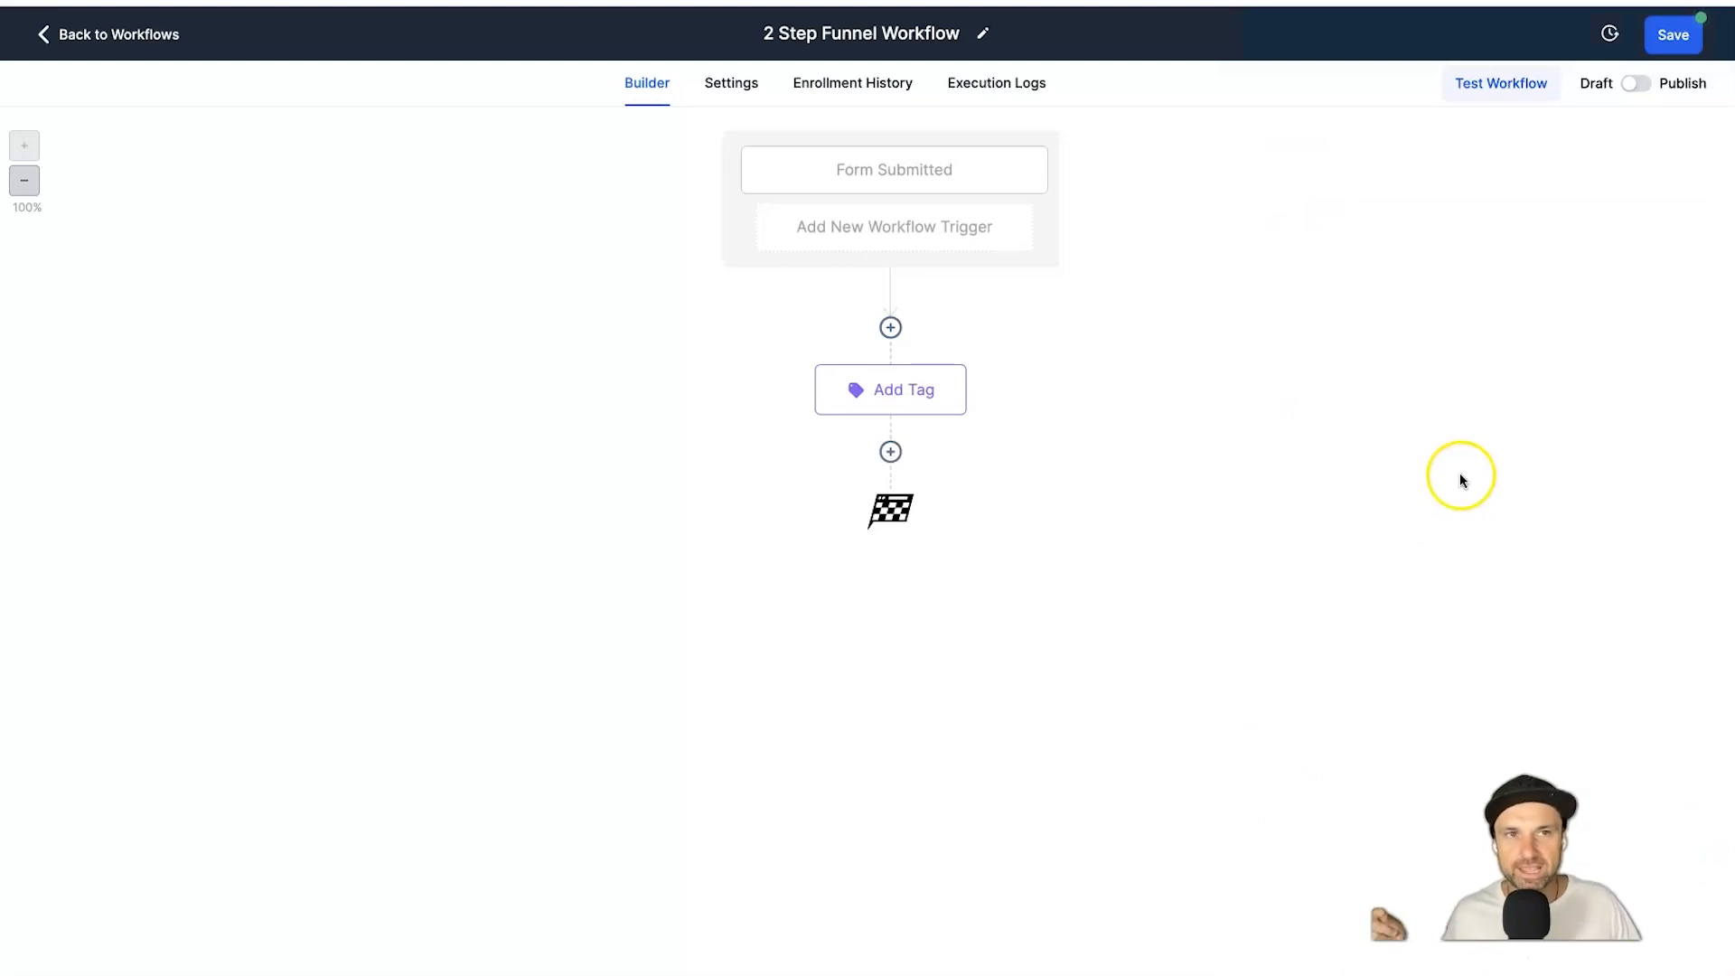
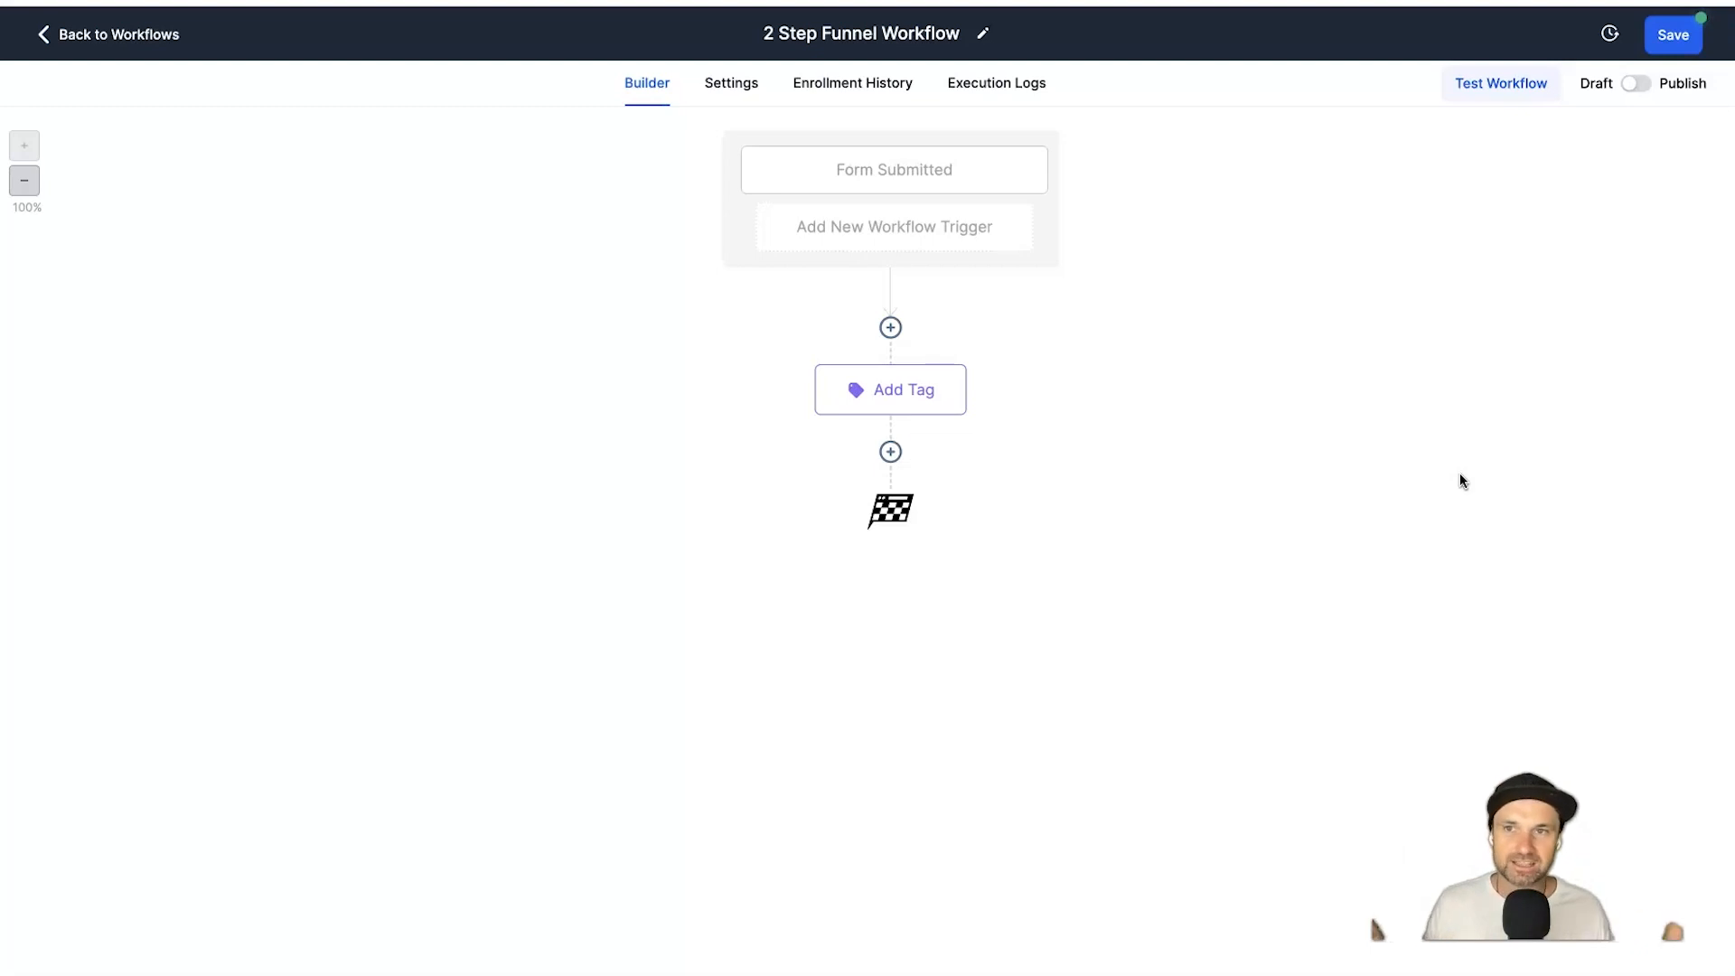
Add a Send Email action directly below the Add Tag step.
{"action": "left_click", "coordinate": [891, 452]}
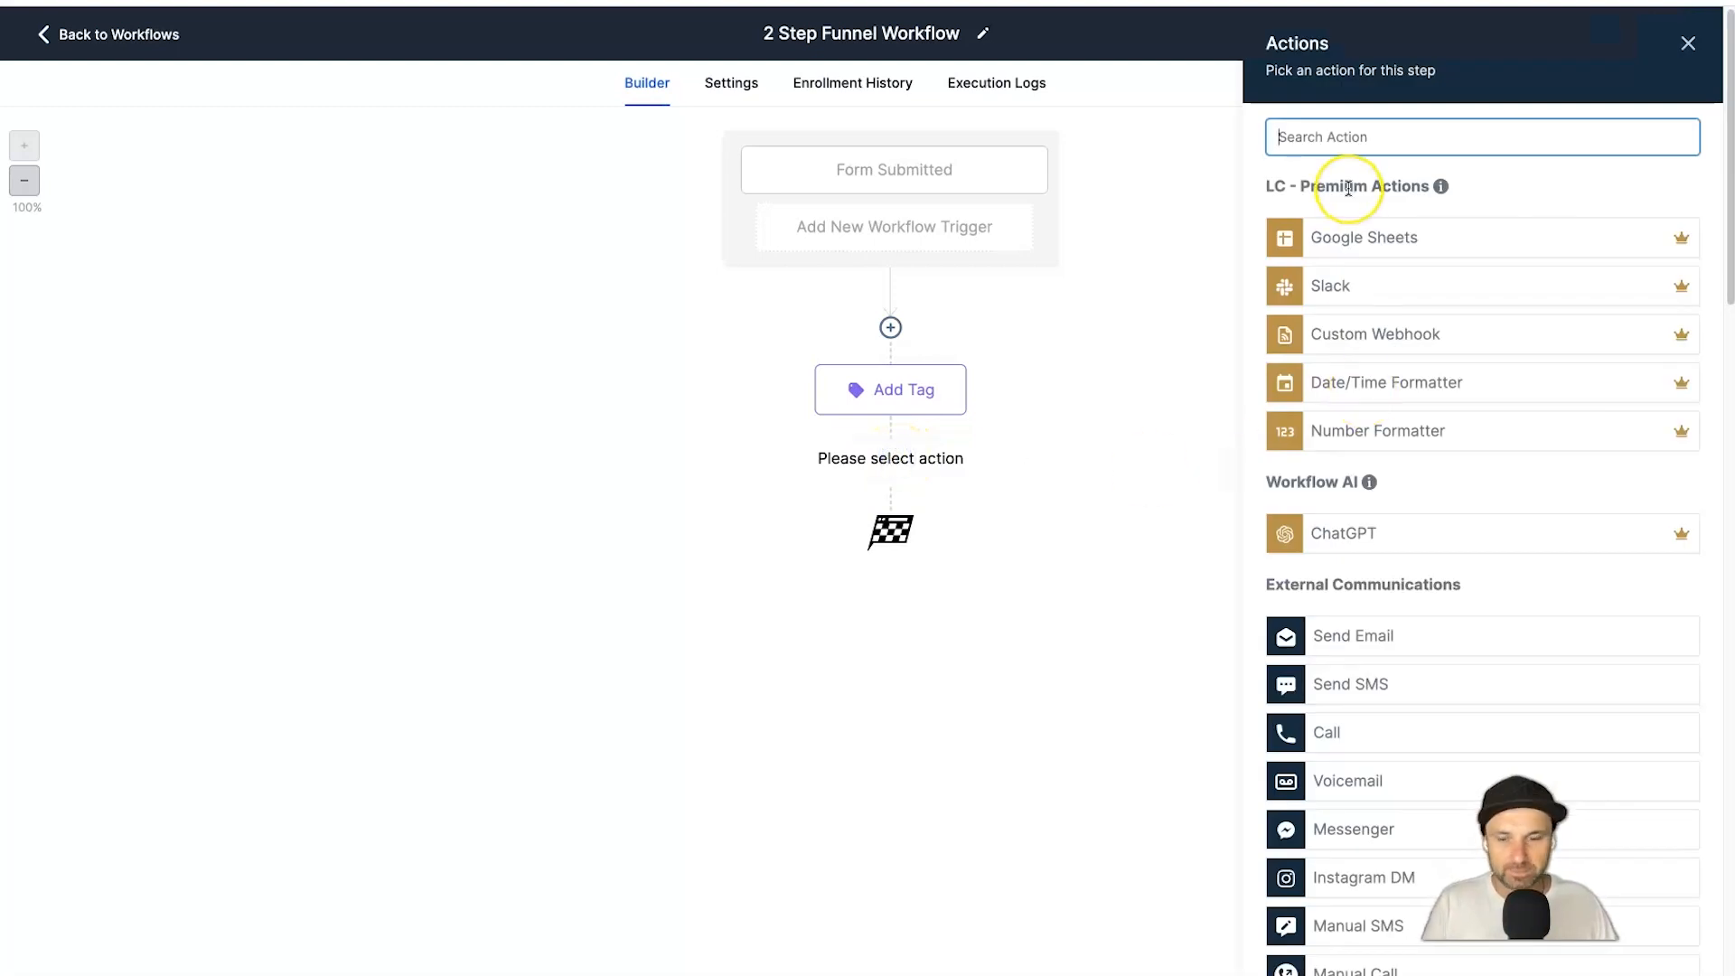
{"action": "type", "text": "email"}
{"action": "left_click", "coordinate": [1352, 217]}
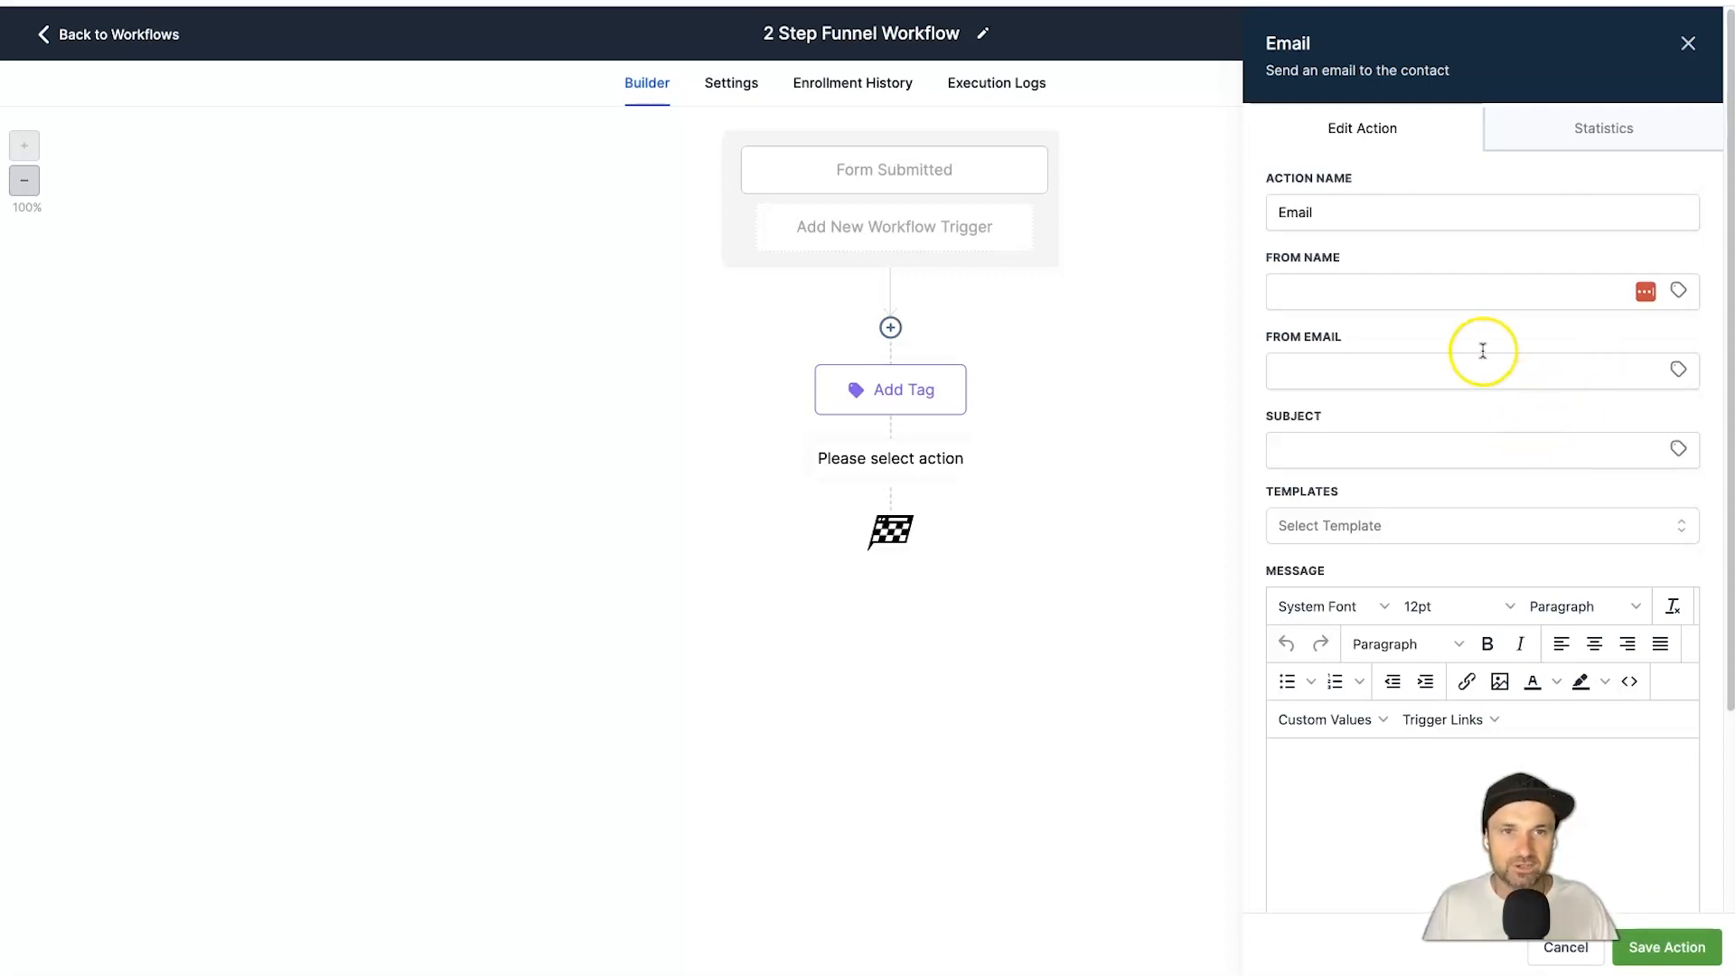
Fill in the email's From Name and From Email with the sender's name and address.
{"action": "scroll", "coordinate": [1537, 271], "scroll_direction": "down", "scroll_amount": 1}
{"action": "left_click", "coordinate": [1330, 274]}
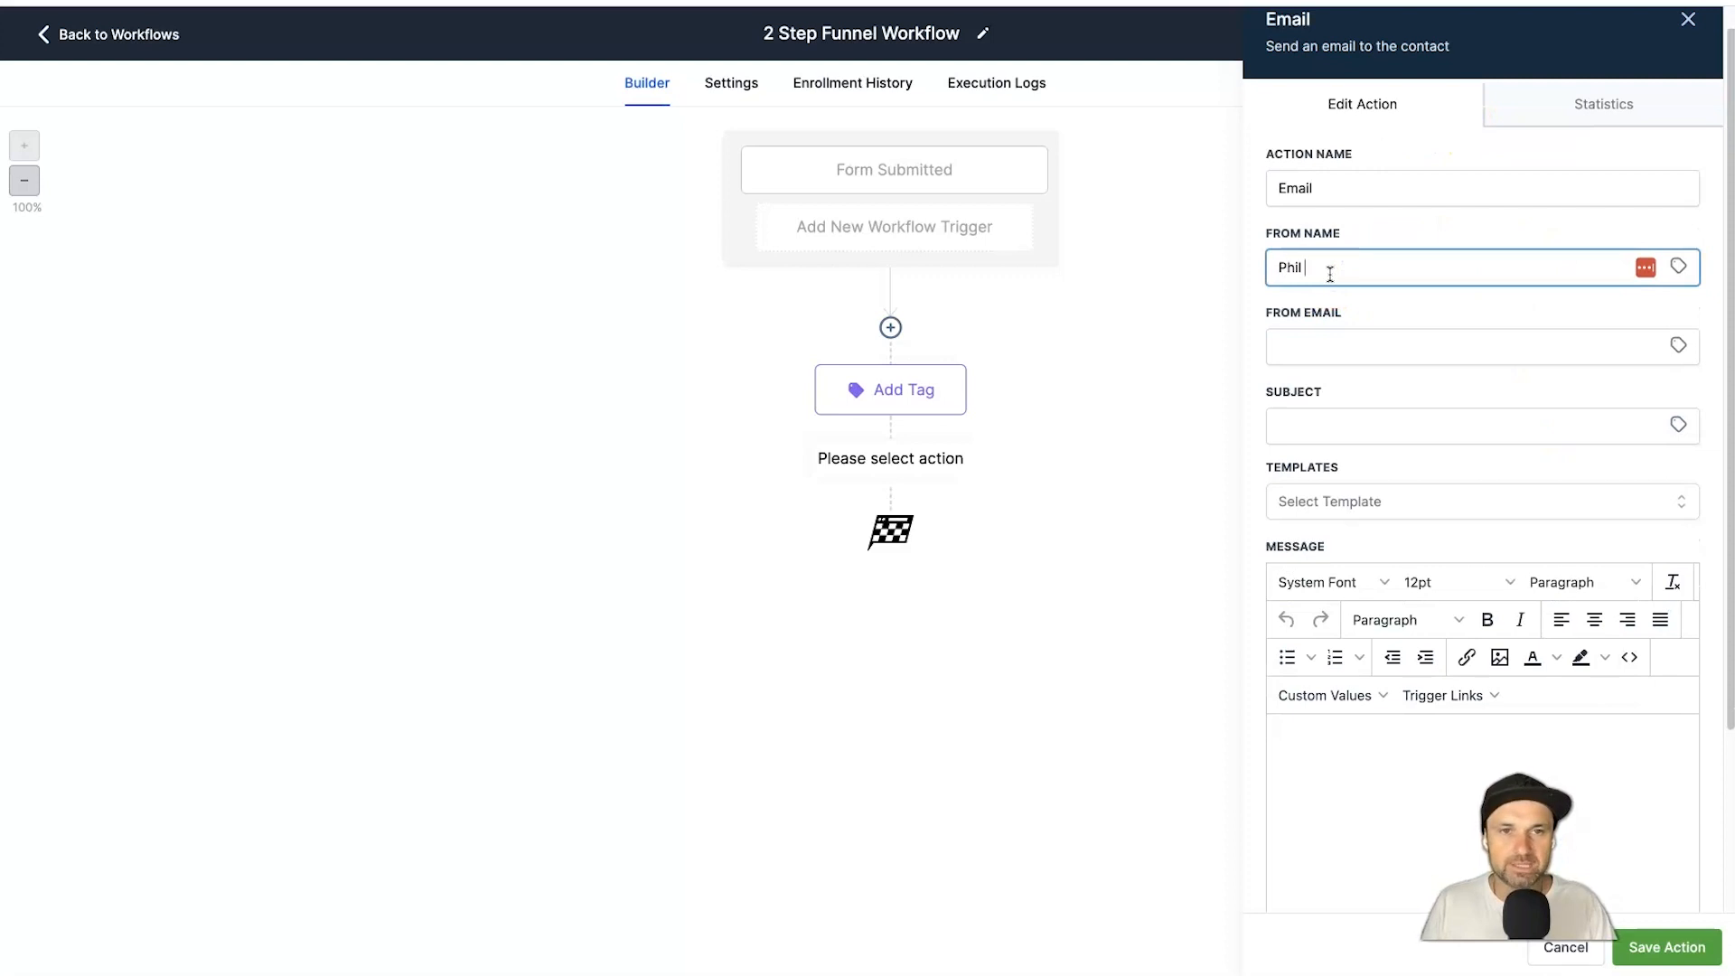
{"action": "type", "text": "Phil Wilson"}
{"action": "key", "text": "Tab"}
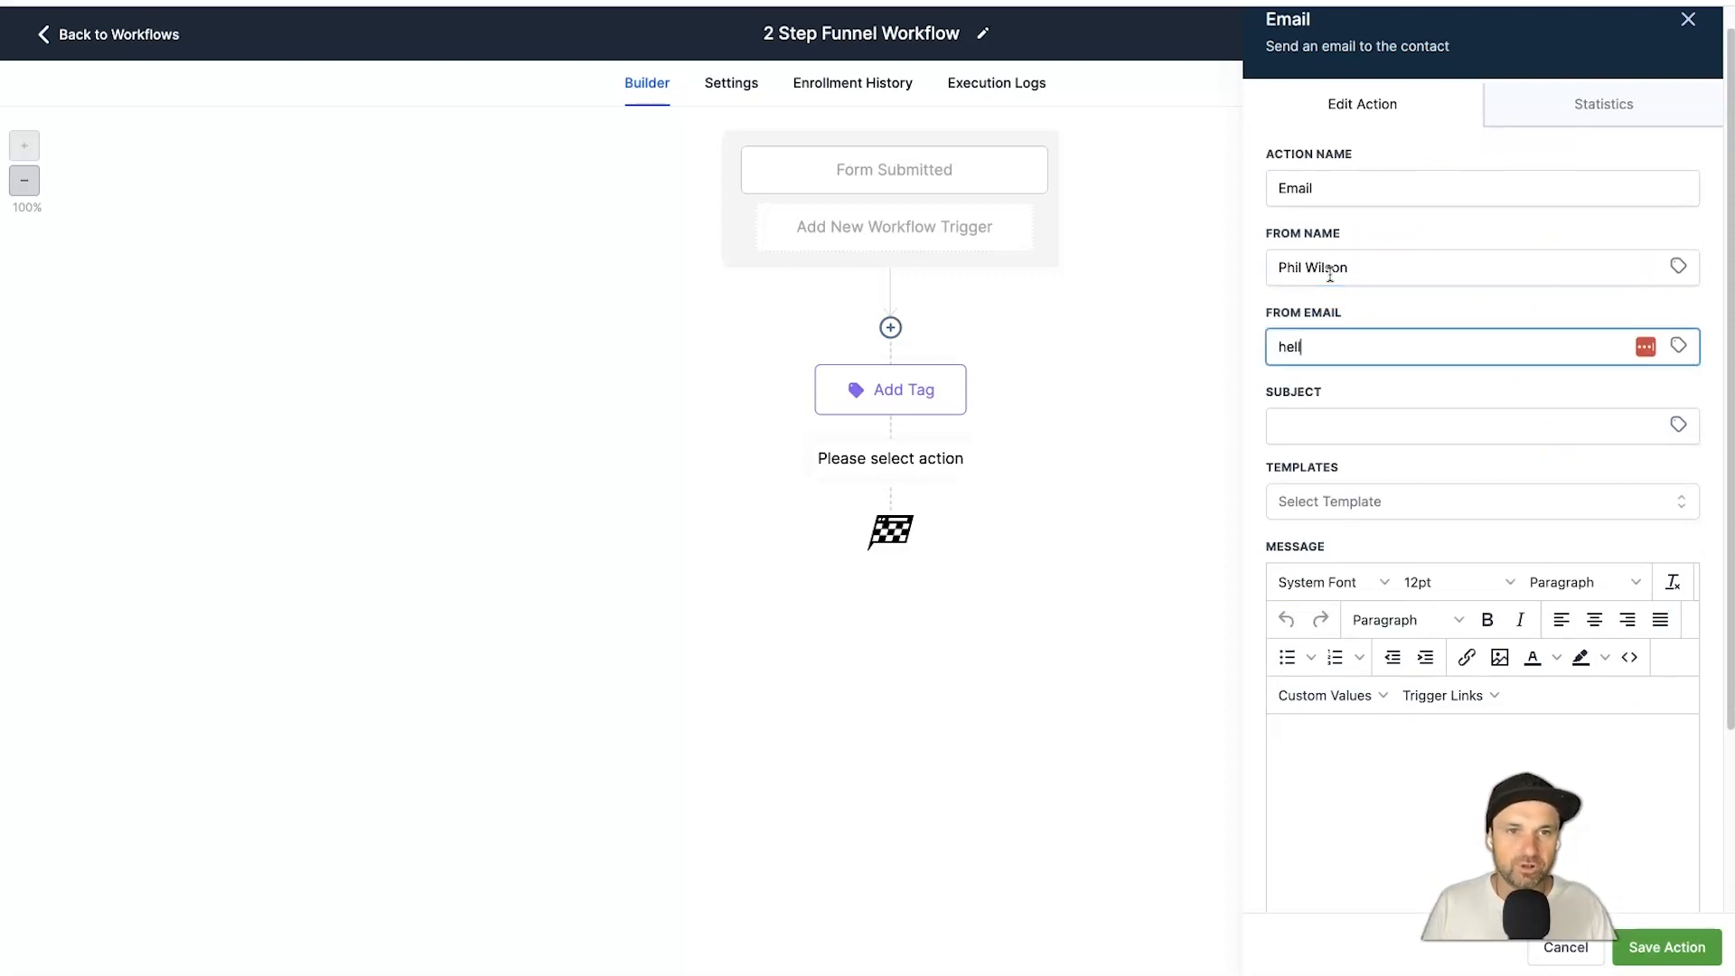
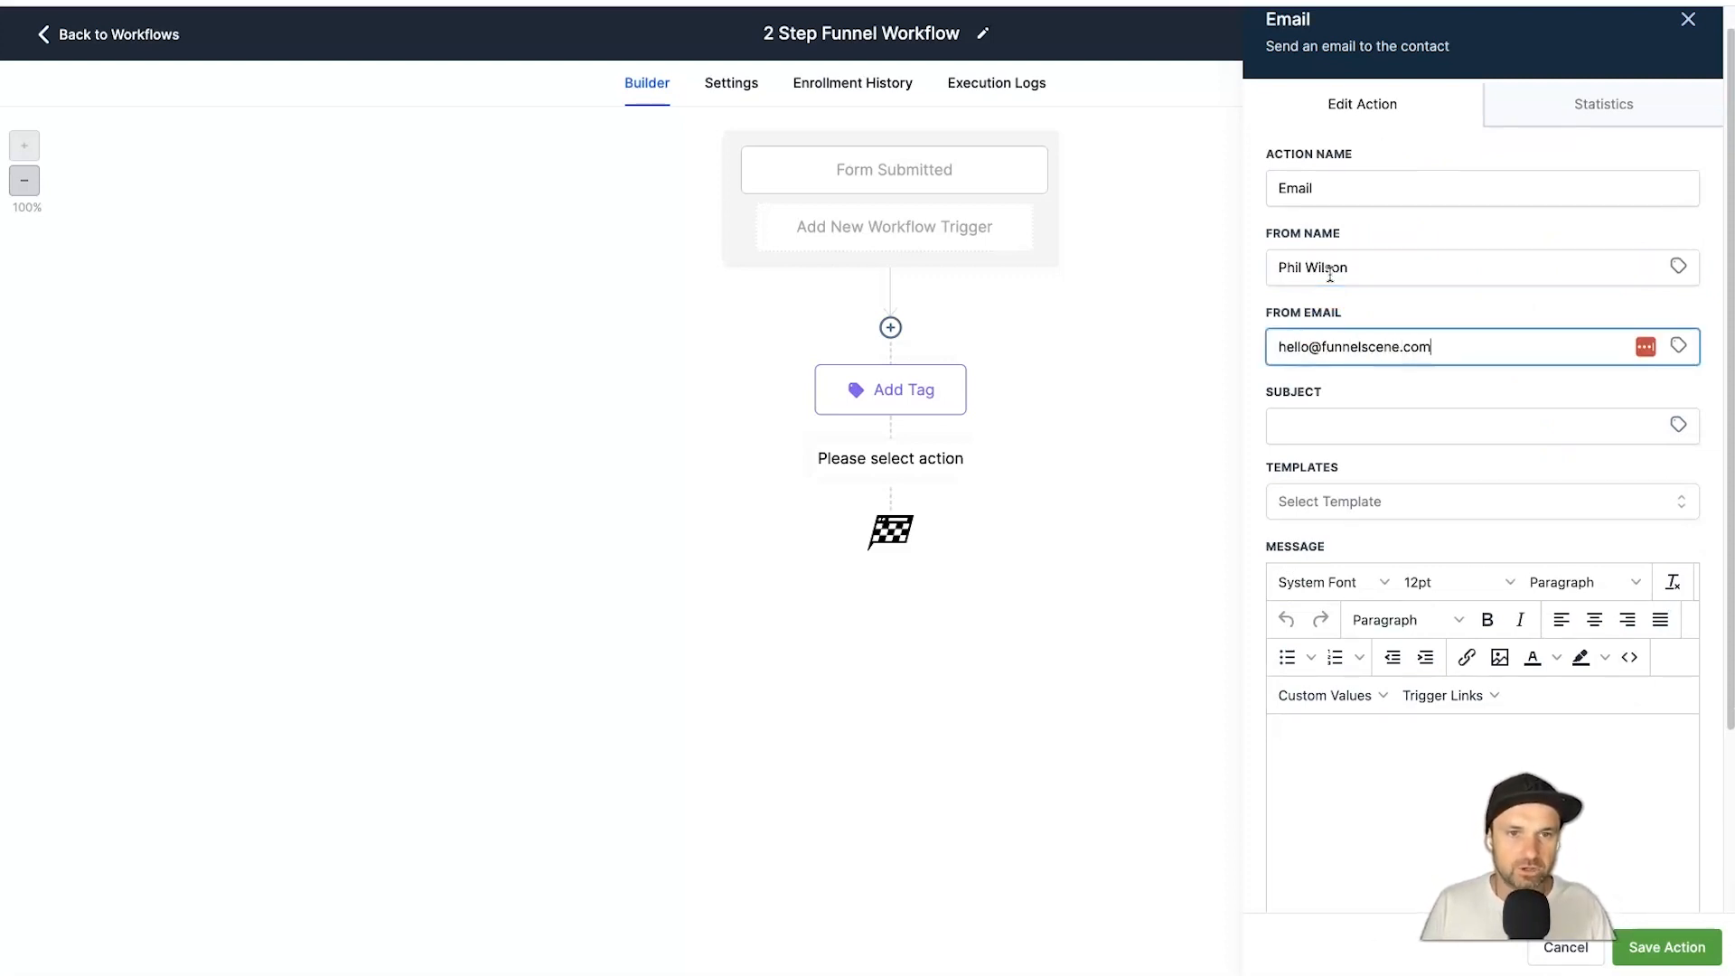
Set the subject to 'Hey {{contact.first_name}}, here is your training!' using the Contact First Name field.
{"action": "key", "text": "Tab"}
{"action": "type", "text": "Hey"}
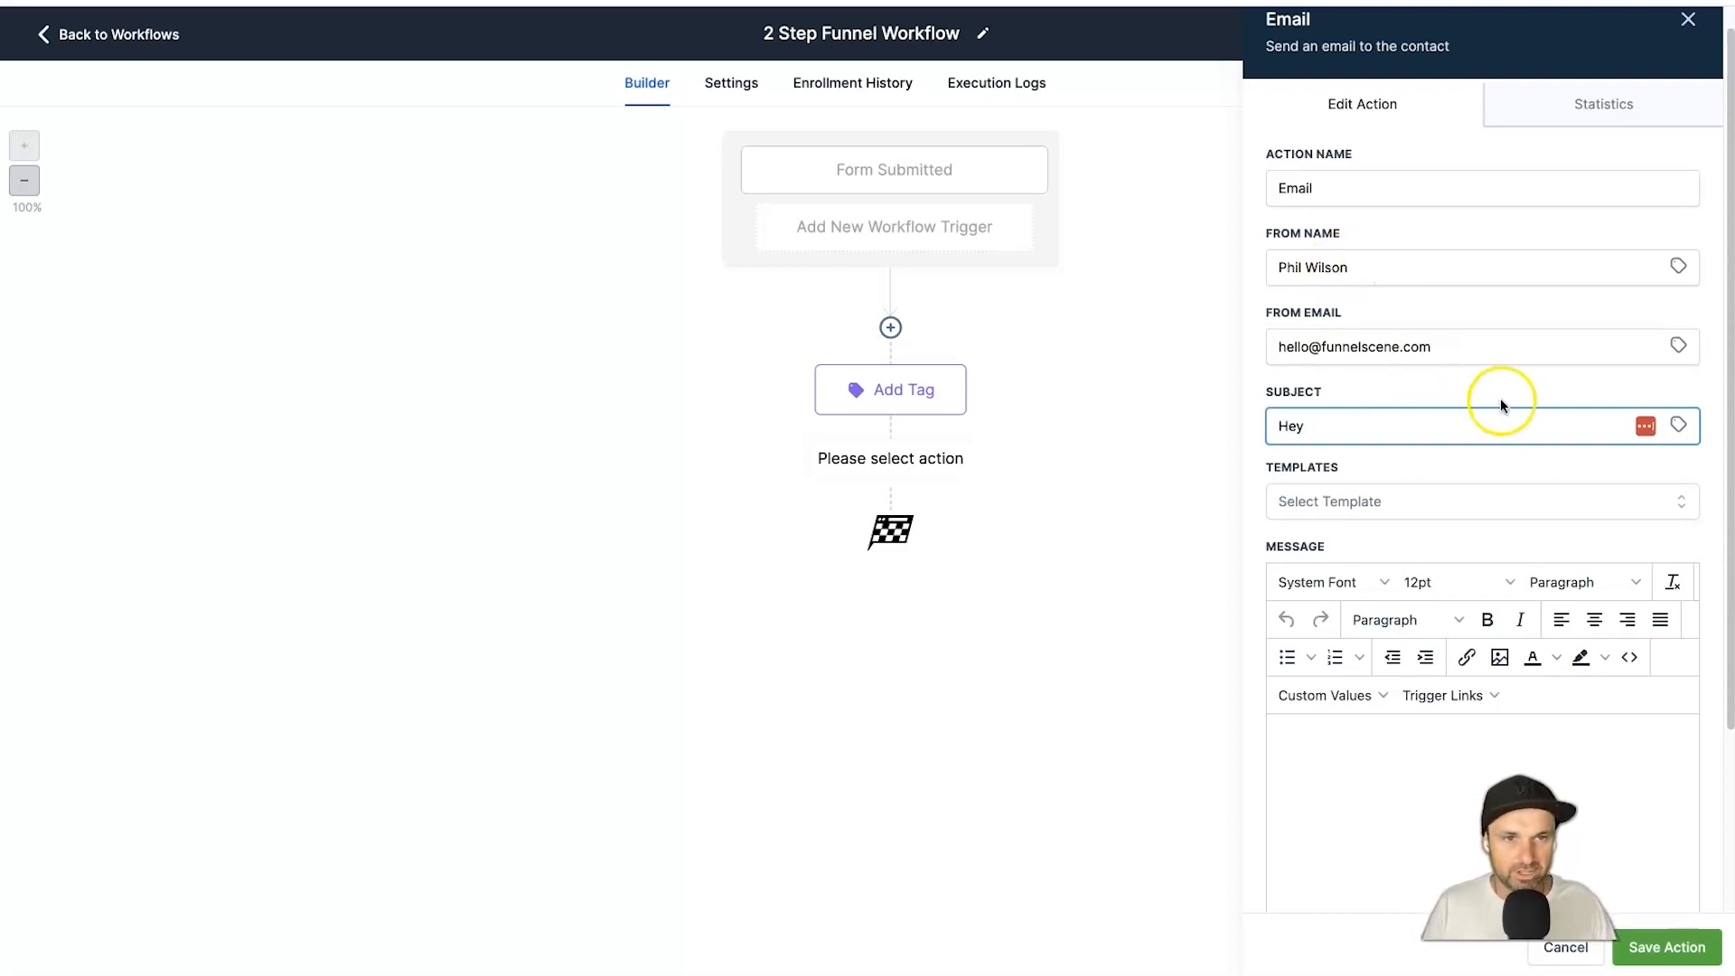
{"action": "left_click", "coordinate": [1678, 424]}
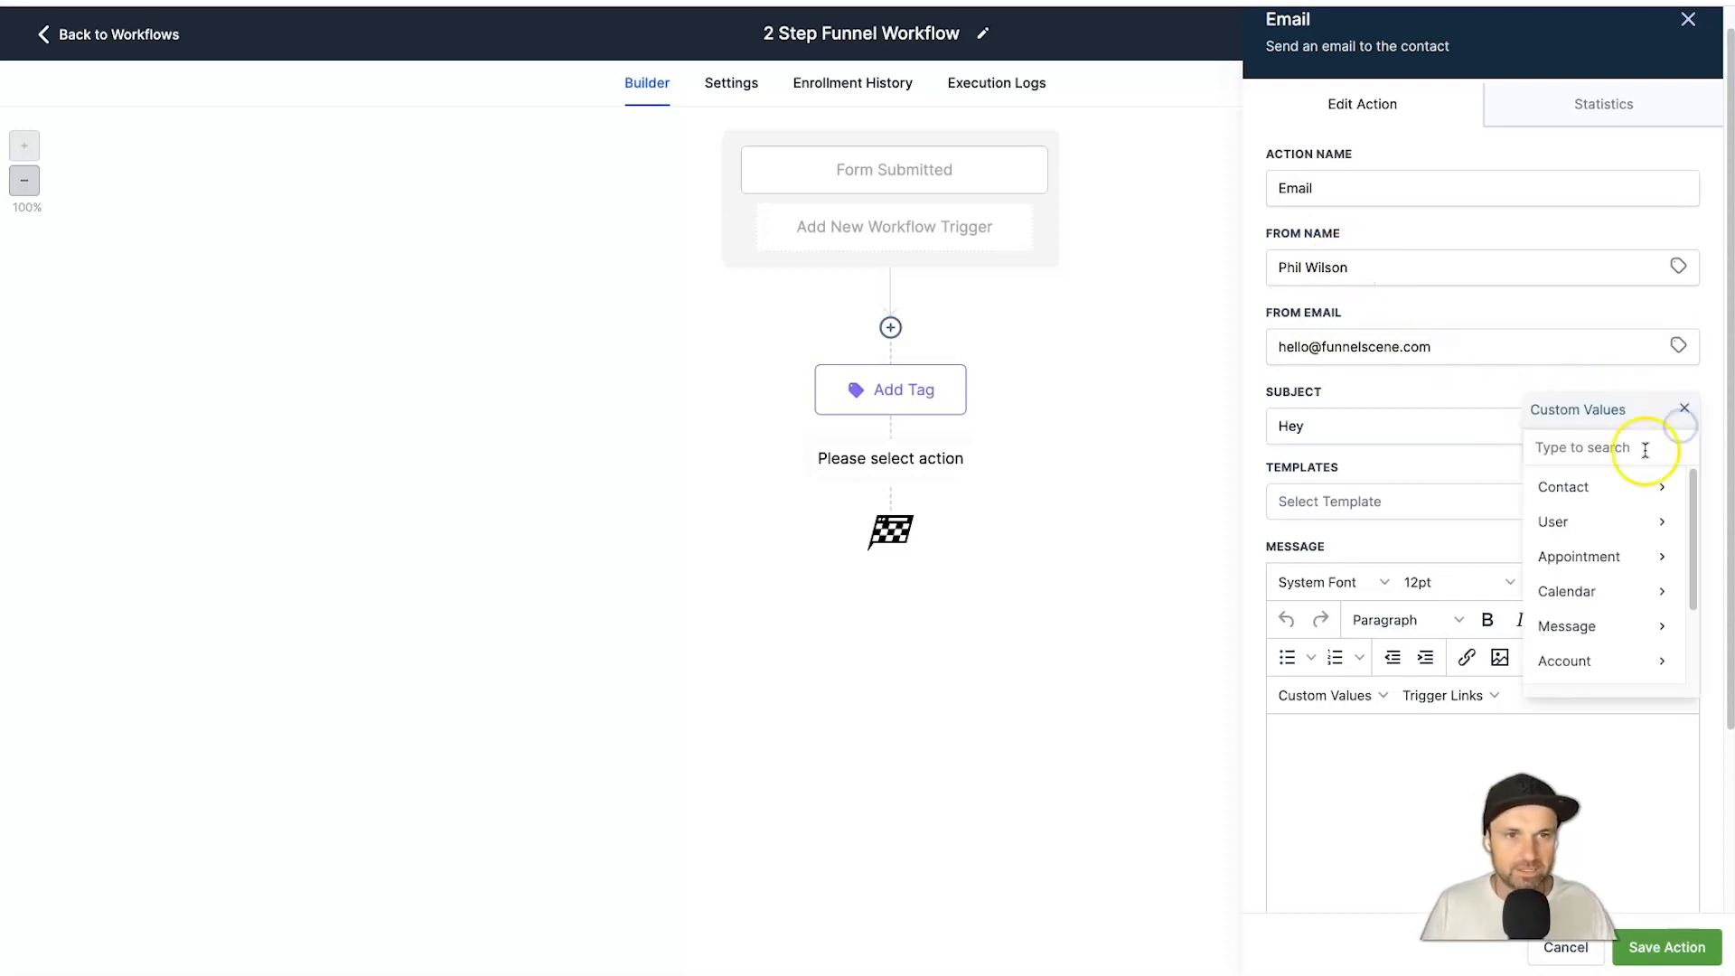
{"action": "left_click", "coordinate": [1611, 486]}
{"action": "left_click", "coordinate": [1567, 522]}
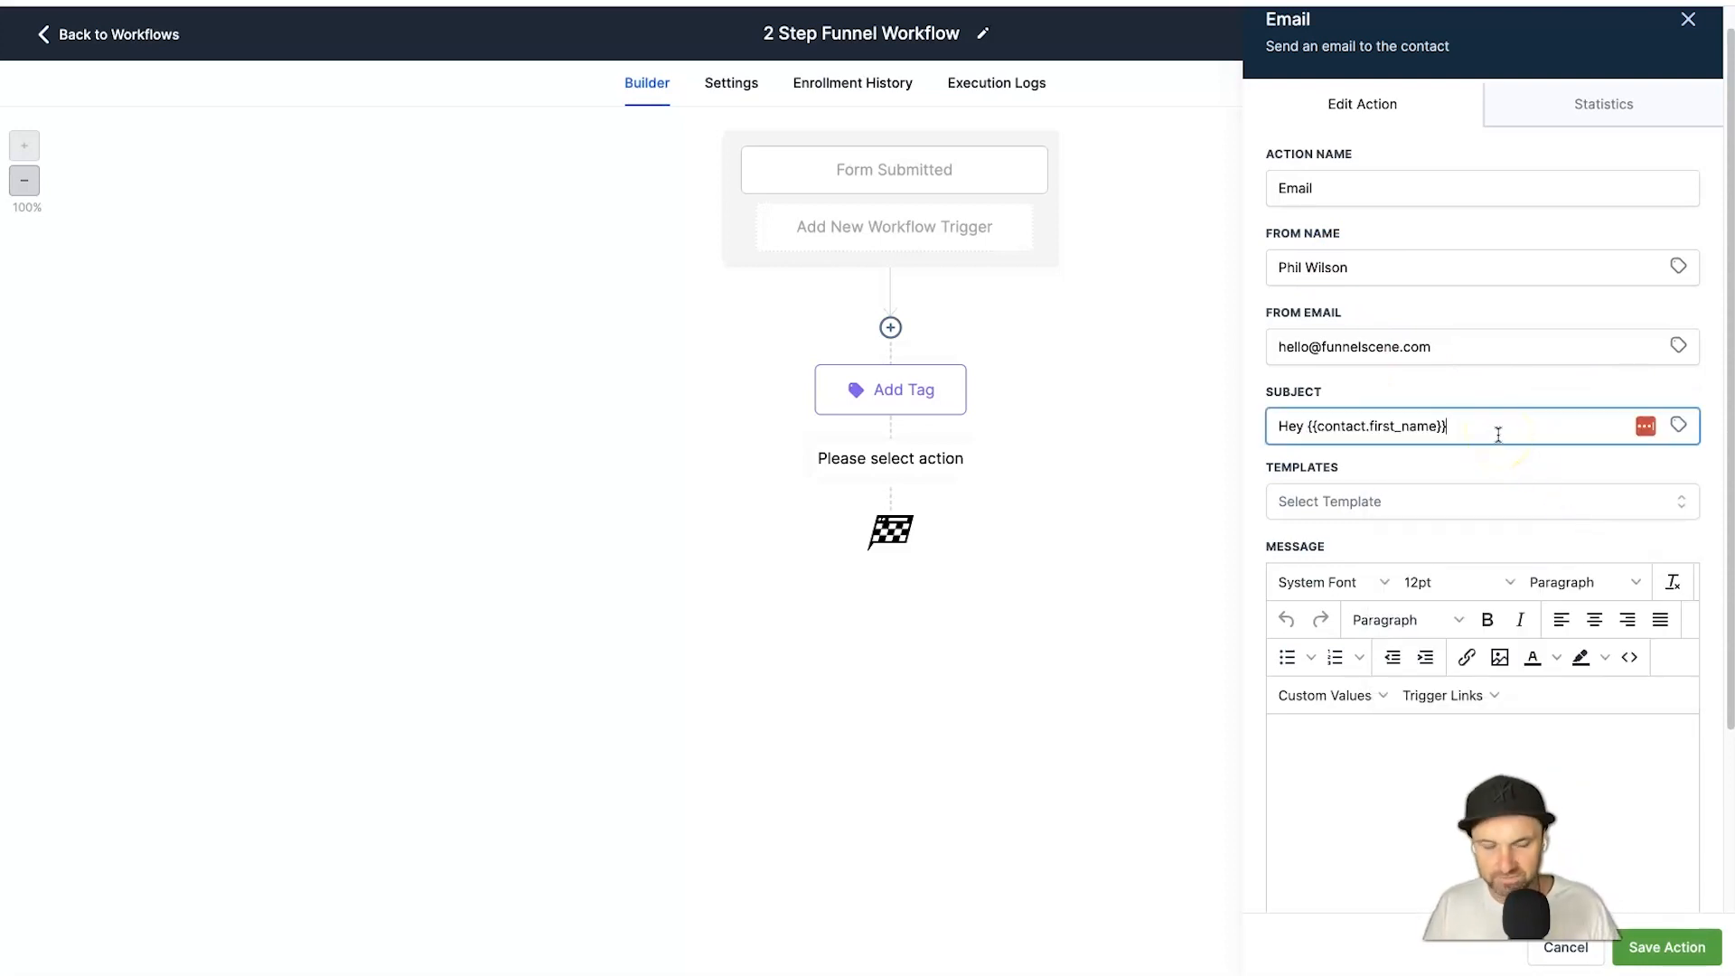
{"action": "type", "text": ", here is your f"}
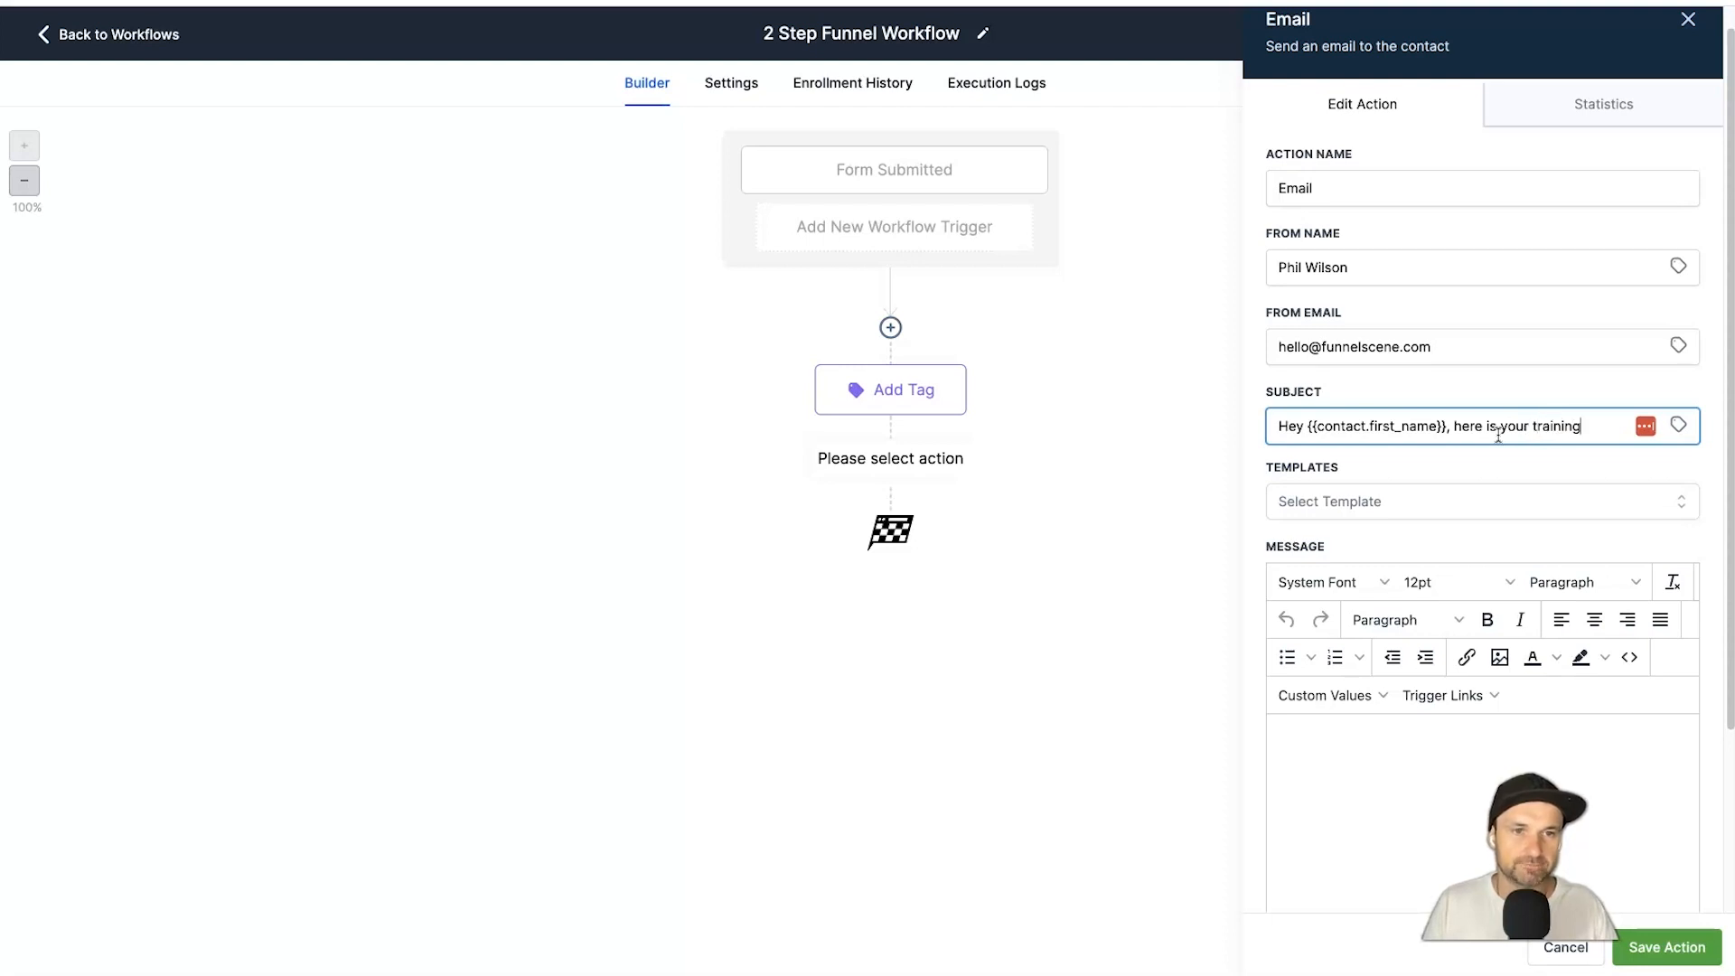
Start the message body with 'Hey'.
{"action": "scroll", "coordinate": [1516, 544], "scroll_direction": "down", "scroll_amount": 3}
{"action": "left_click", "coordinate": [1444, 569]}
{"action": "type", "text": "Hey"}
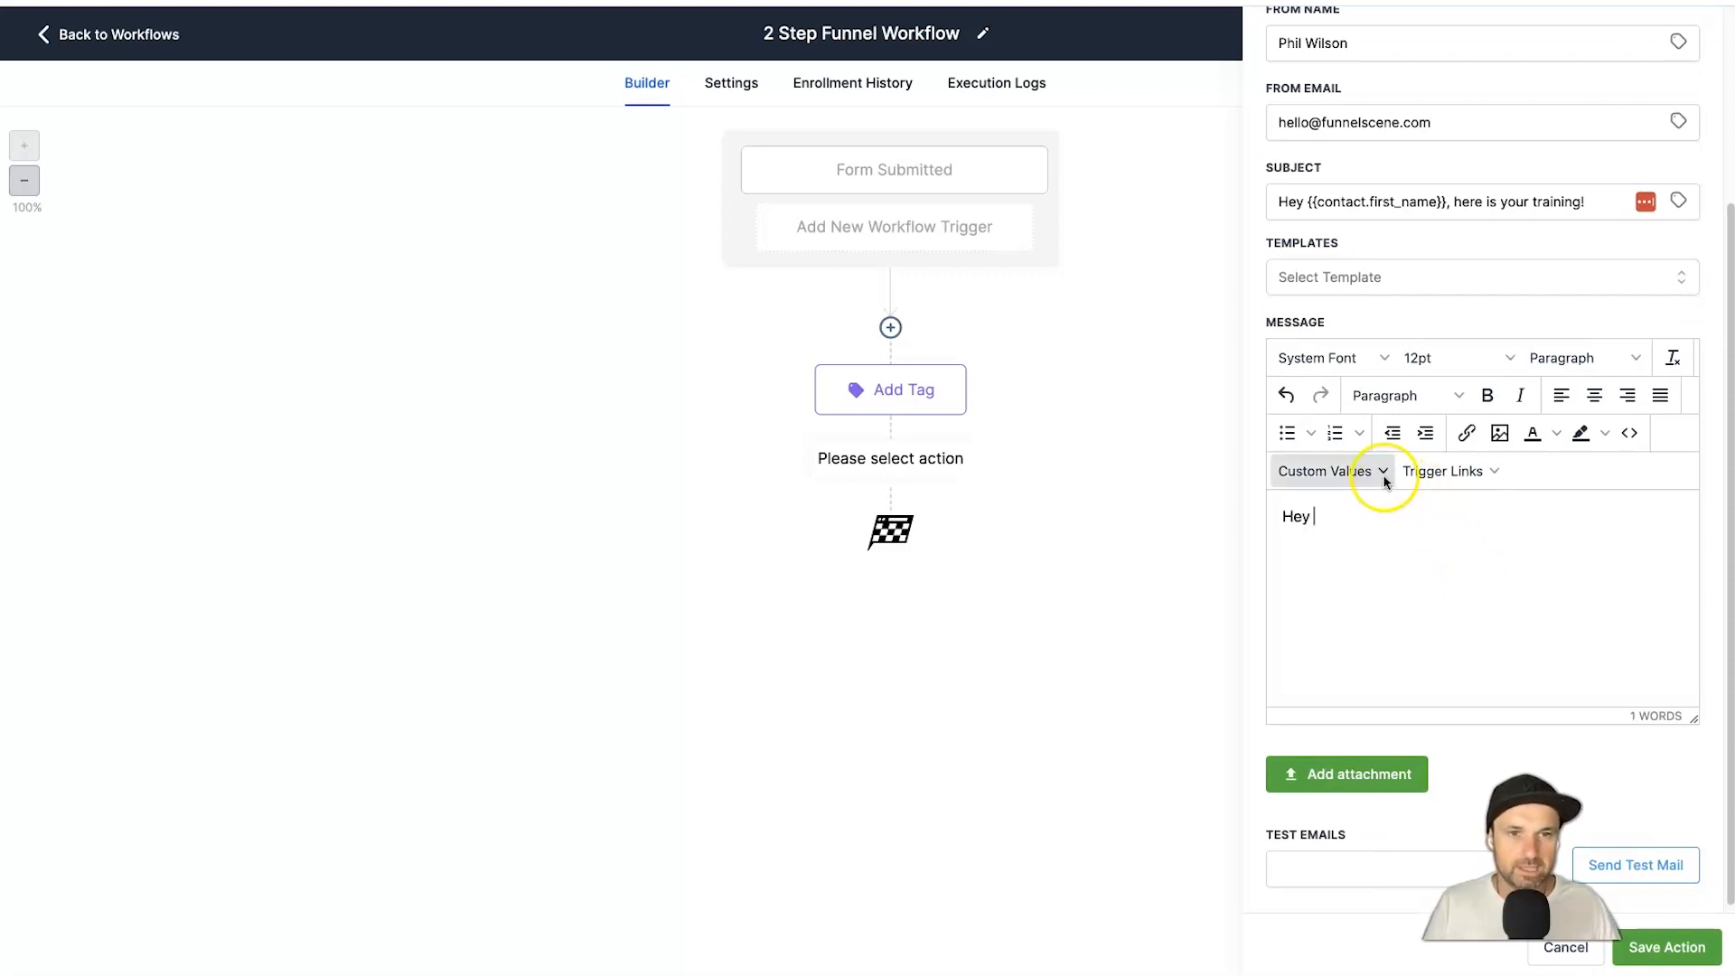
Add the contact's first name after 'Hey' and write the pitch about growing your email list.
{"action": "left_click", "coordinate": [1383, 472]}
{"action": "mouse_move", "coordinate": [1374, 505]}
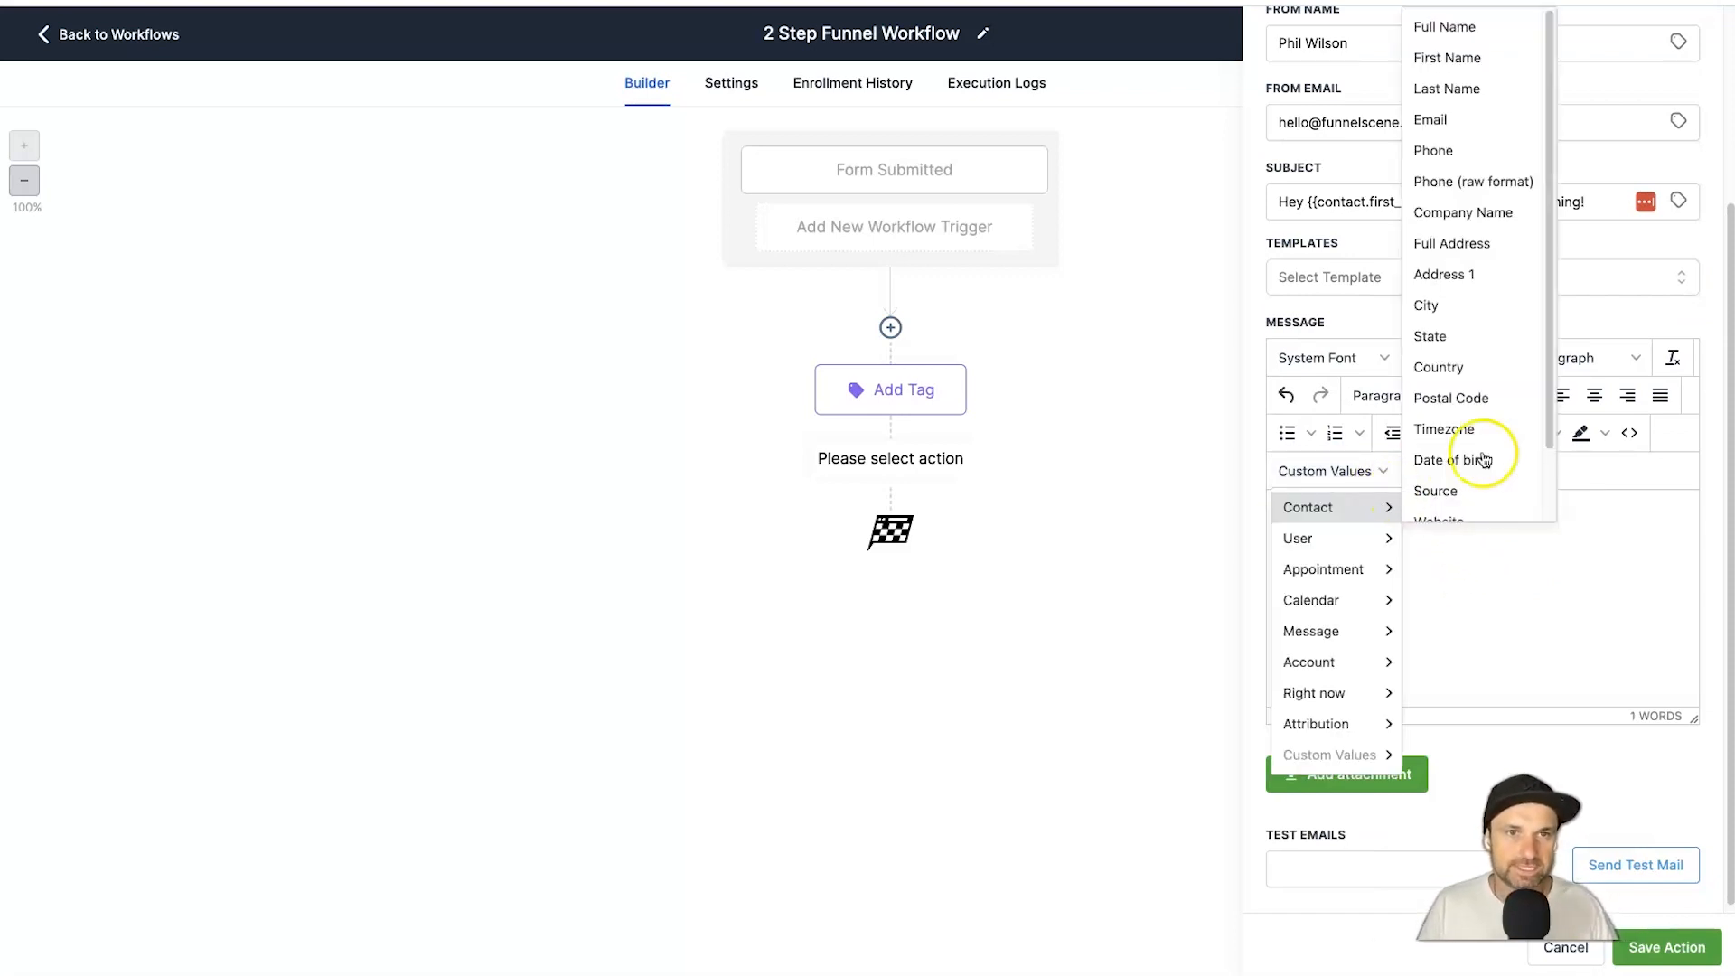
{"action": "left_click", "coordinate": [1507, 59]}
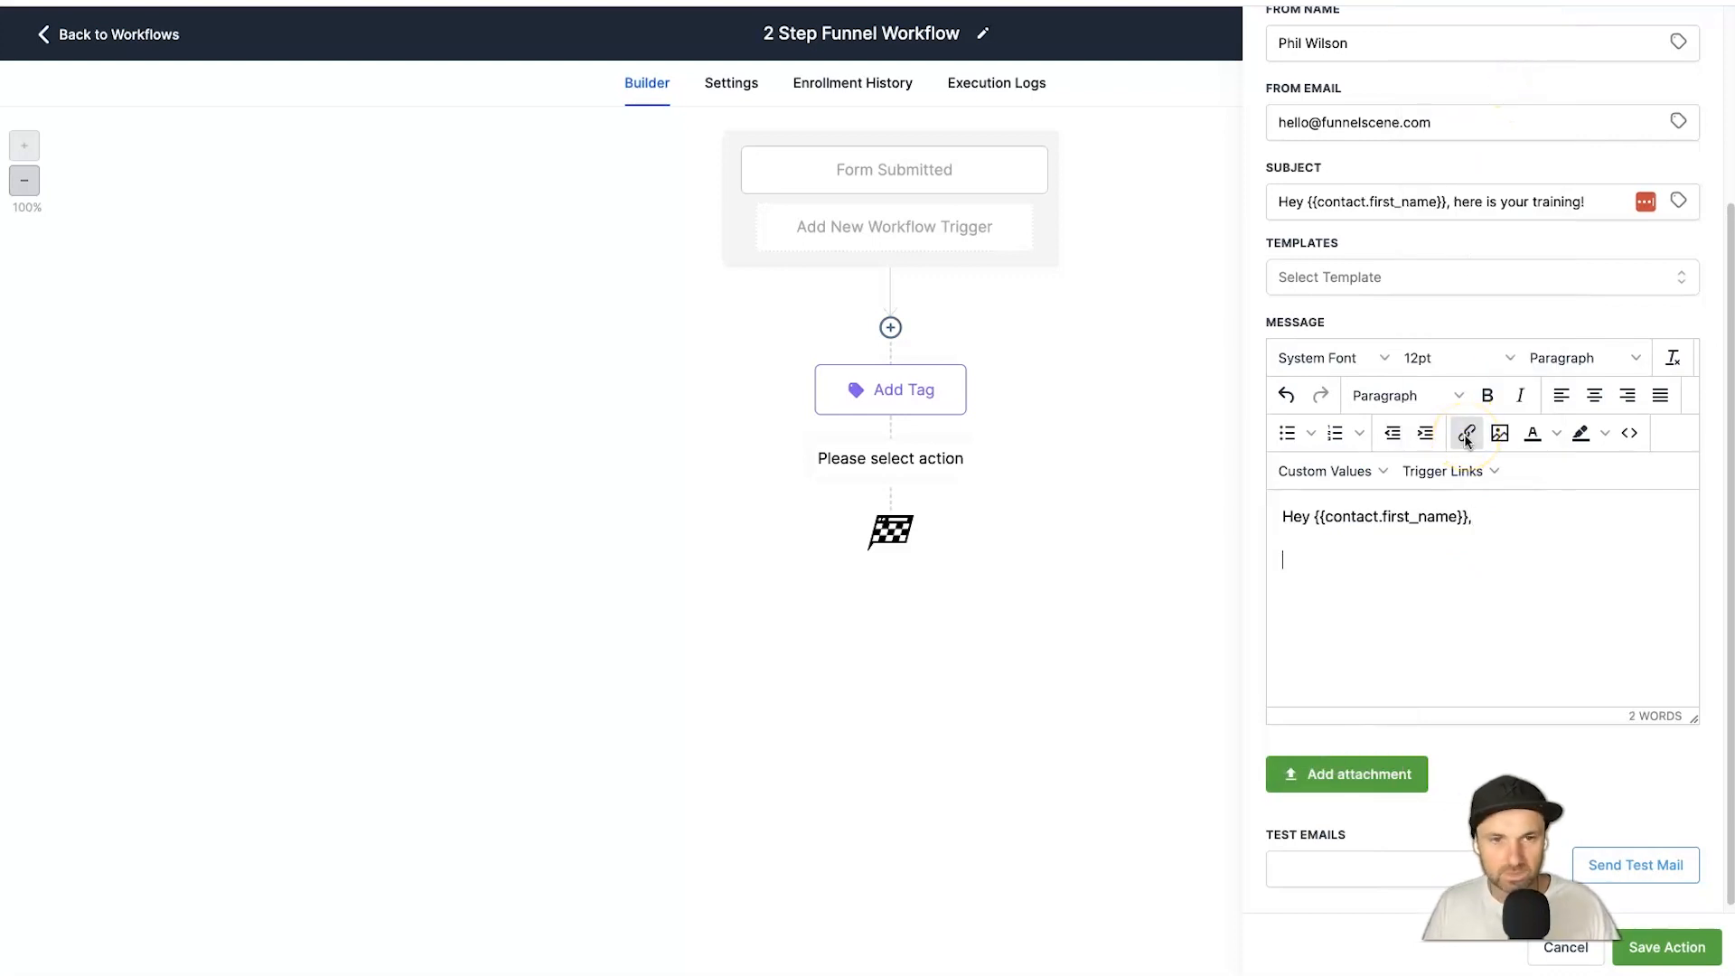
{"action": "type", "text": "I see you're inter"}
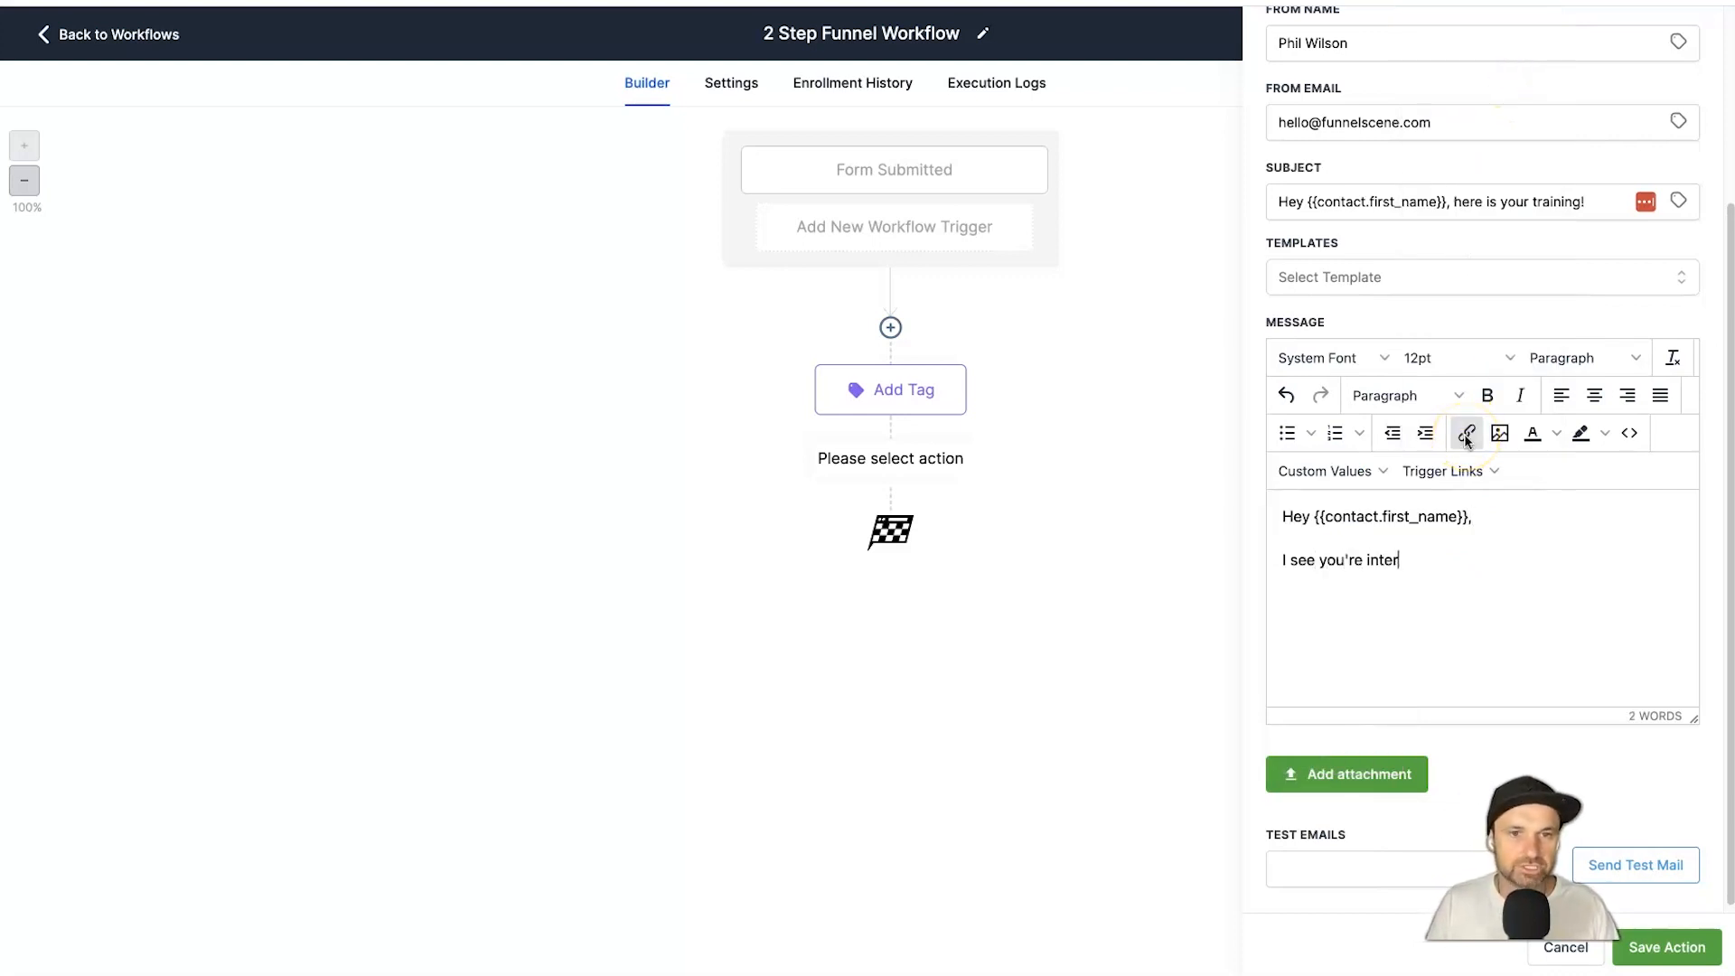
{"action": "type", "text": "ested in learning how to grow your email list.  In fa"}
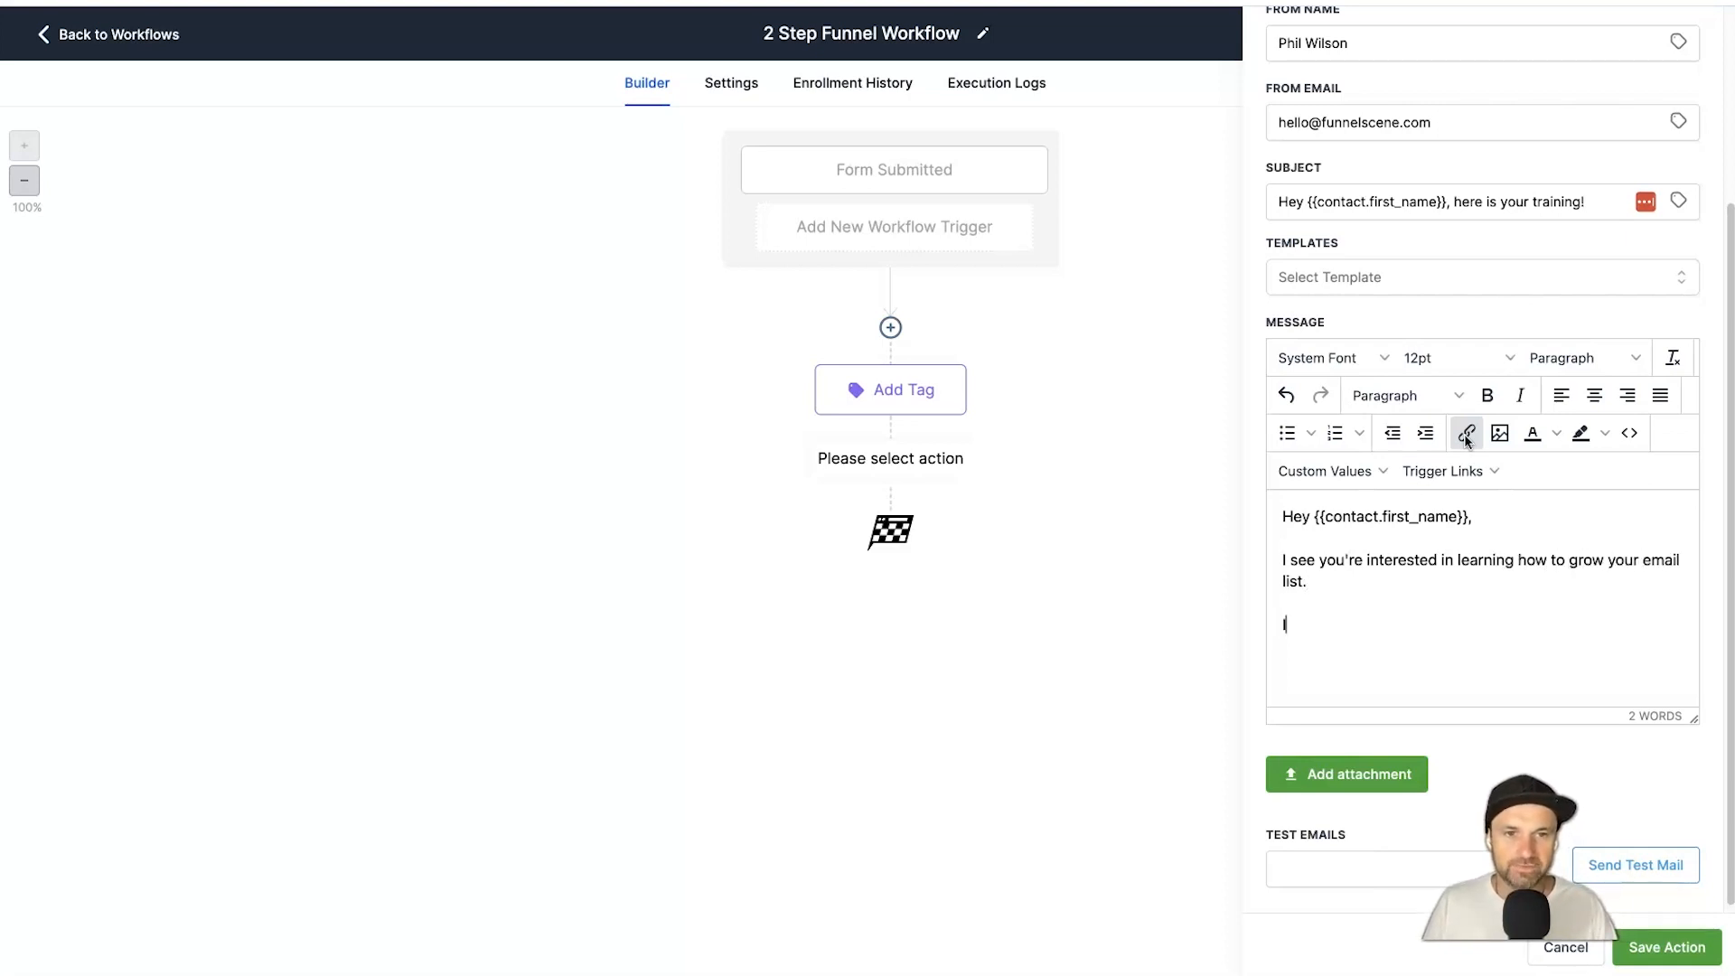
{"action": "type", "text": "ct, this has been one of the biggest things"}
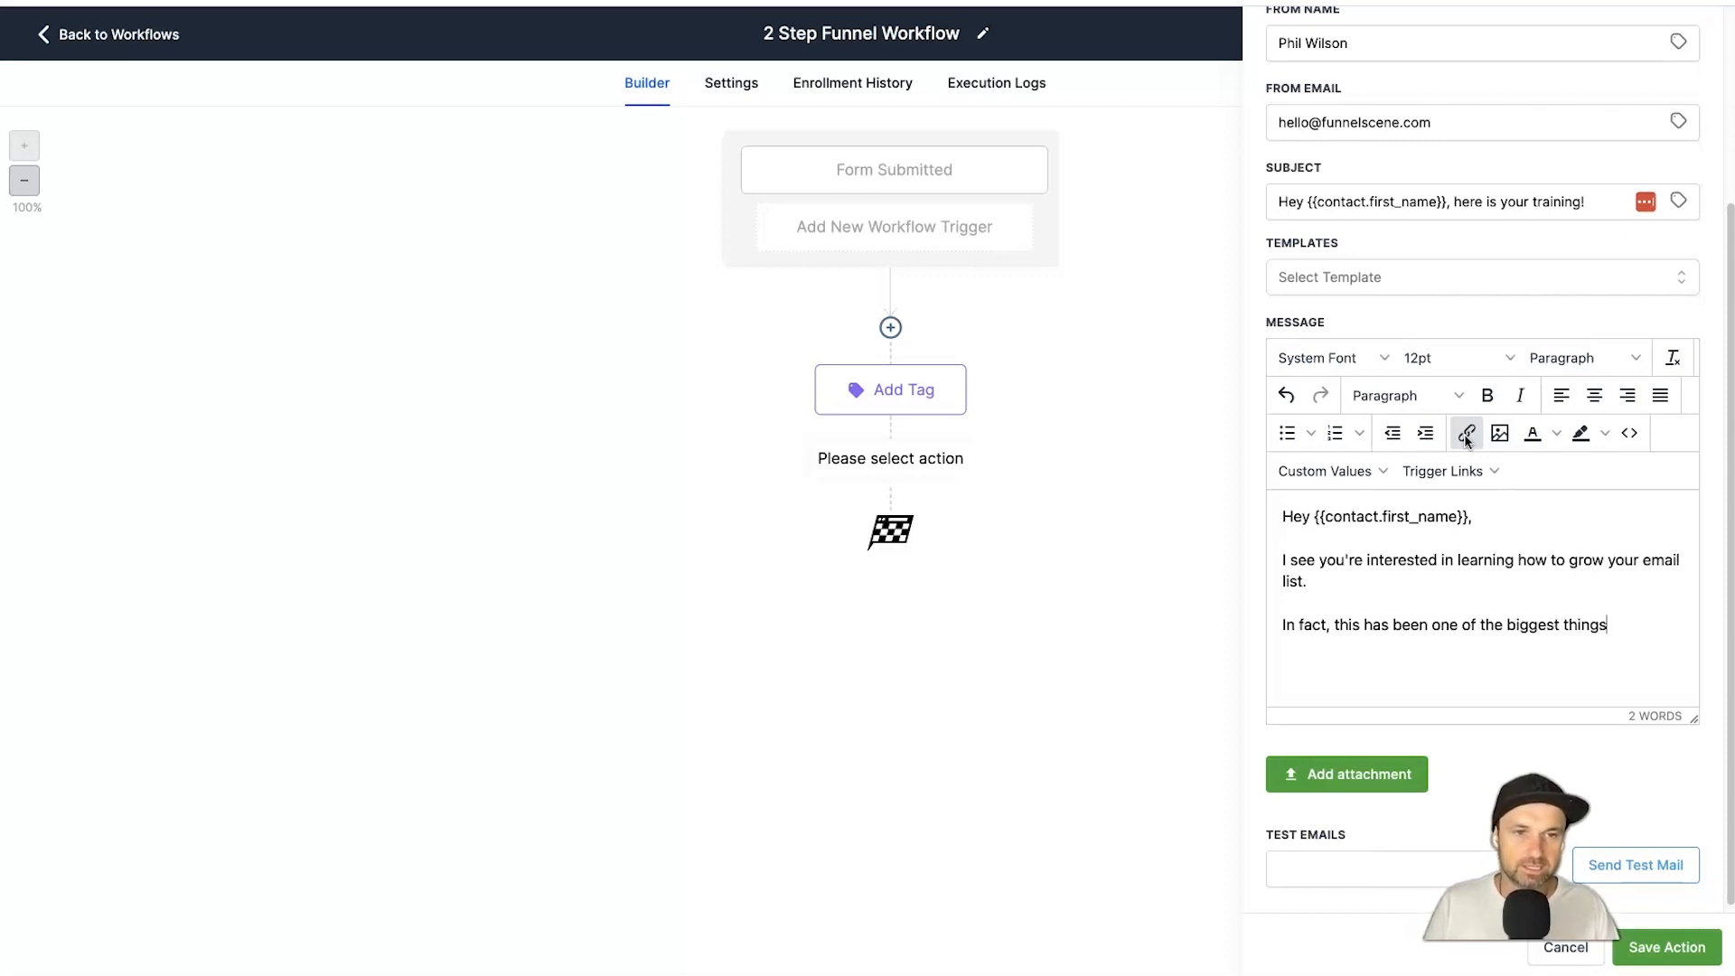
{"action": "type", "text": " that have grow"}
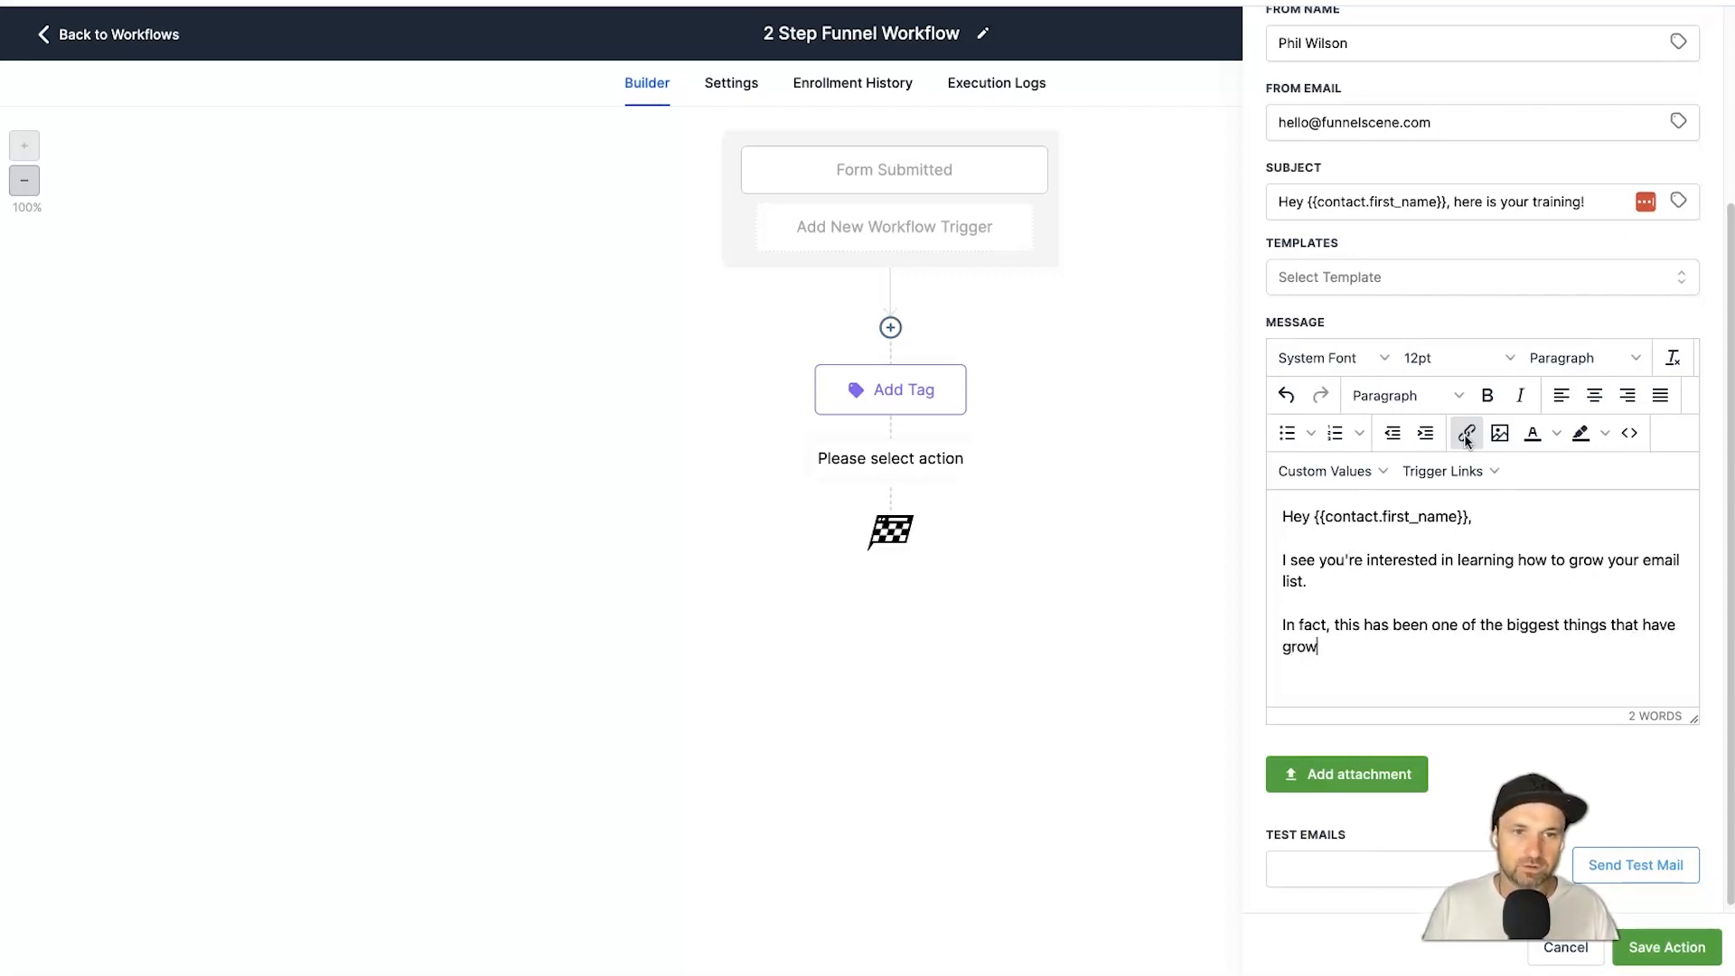
{"action": "type", "text": "n my business"}
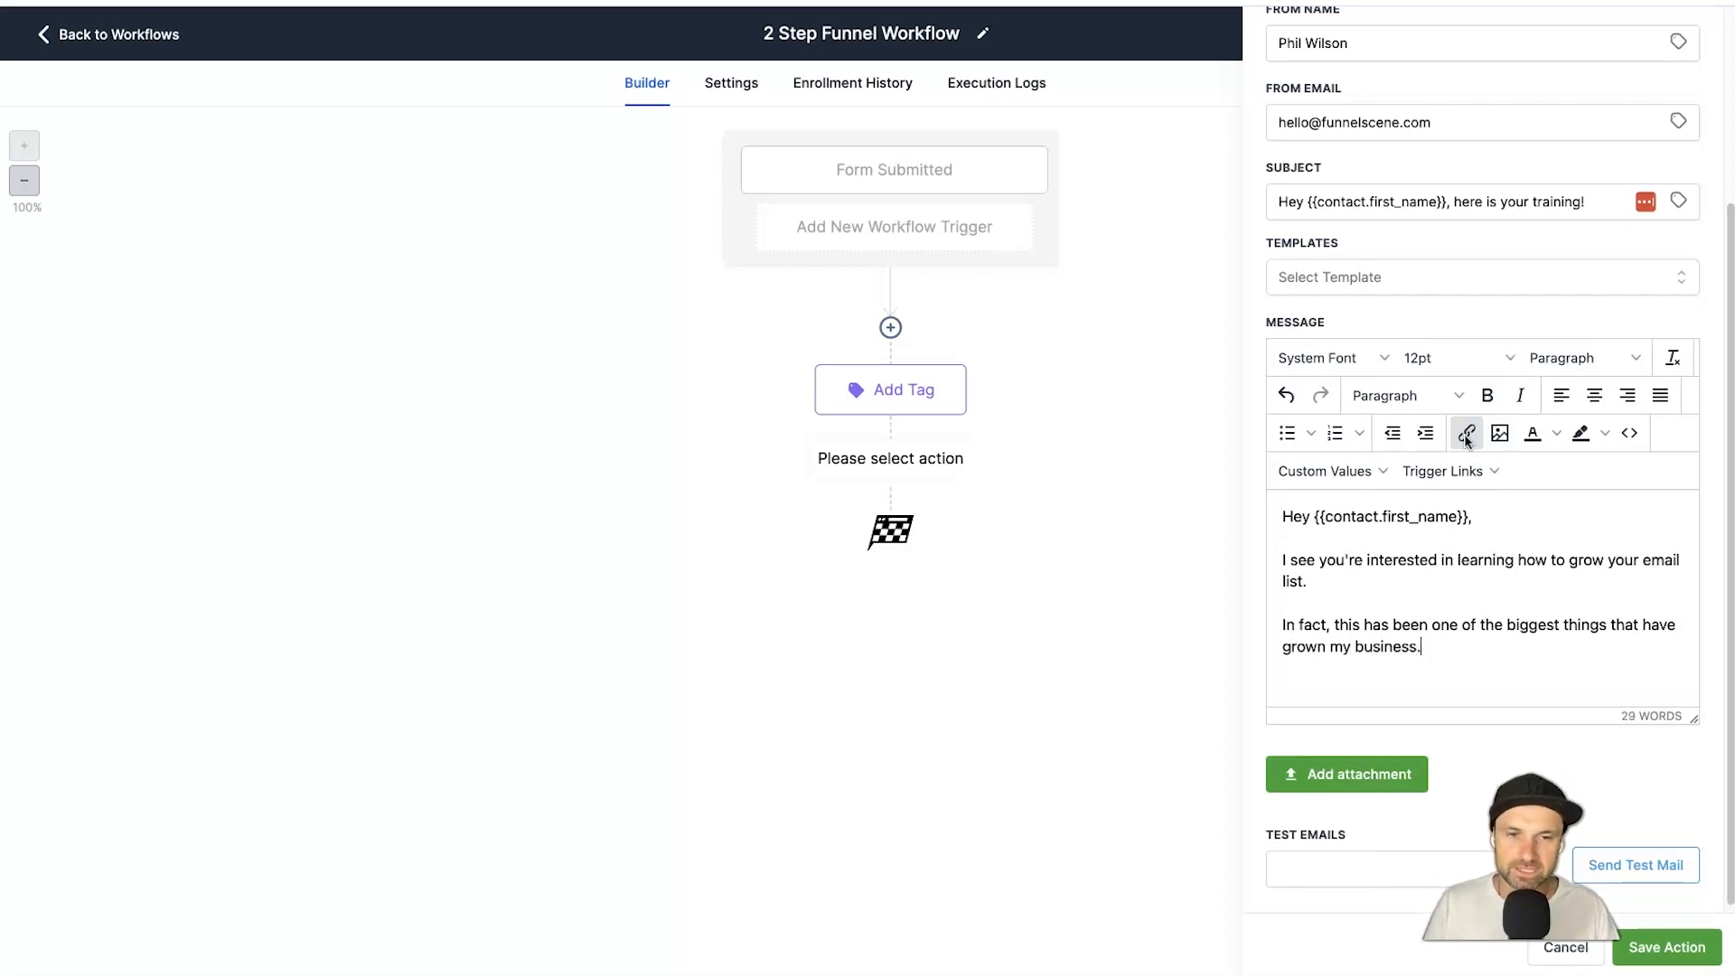
{"action": "type", "text": "."}
Add a 'Check it out here' line and a thanks sign-off, then select the 'Check it out here' line.
{"action": "key", "text": "Return"}
{"action": "type", "text": "Check it out here"}
{"action": "key", "text": "Return"}
{"action": "type", "text": "Thanks ,Phil"}
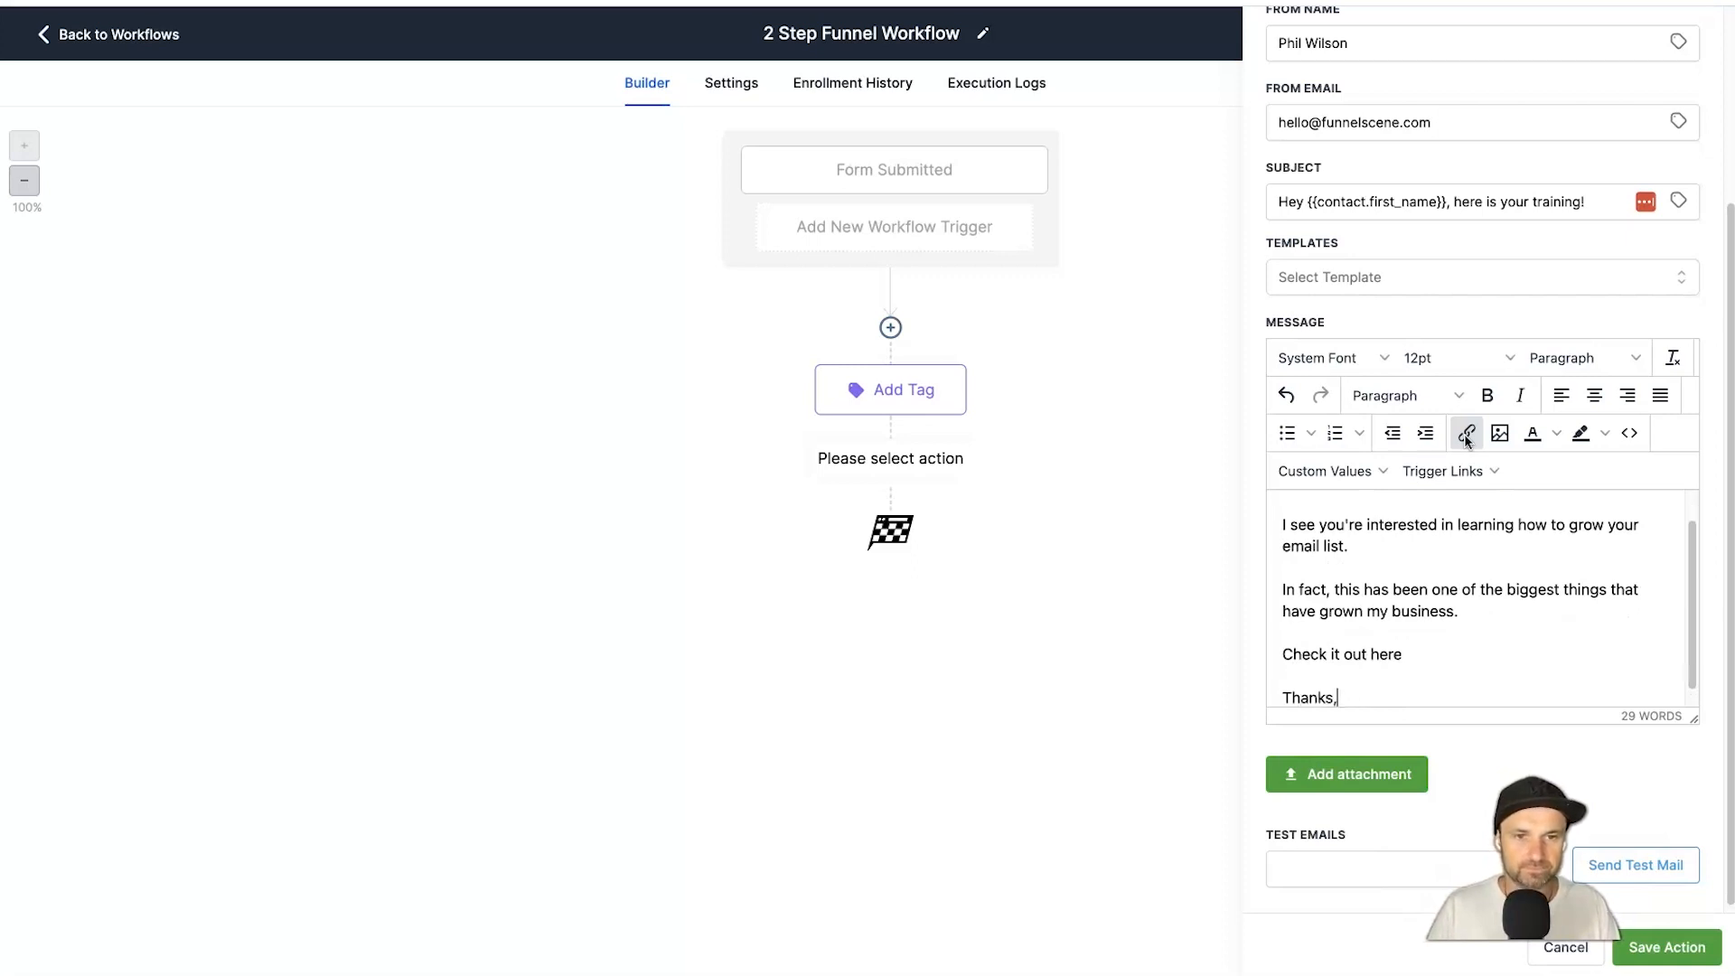
{"action": "type", "text": "h"}
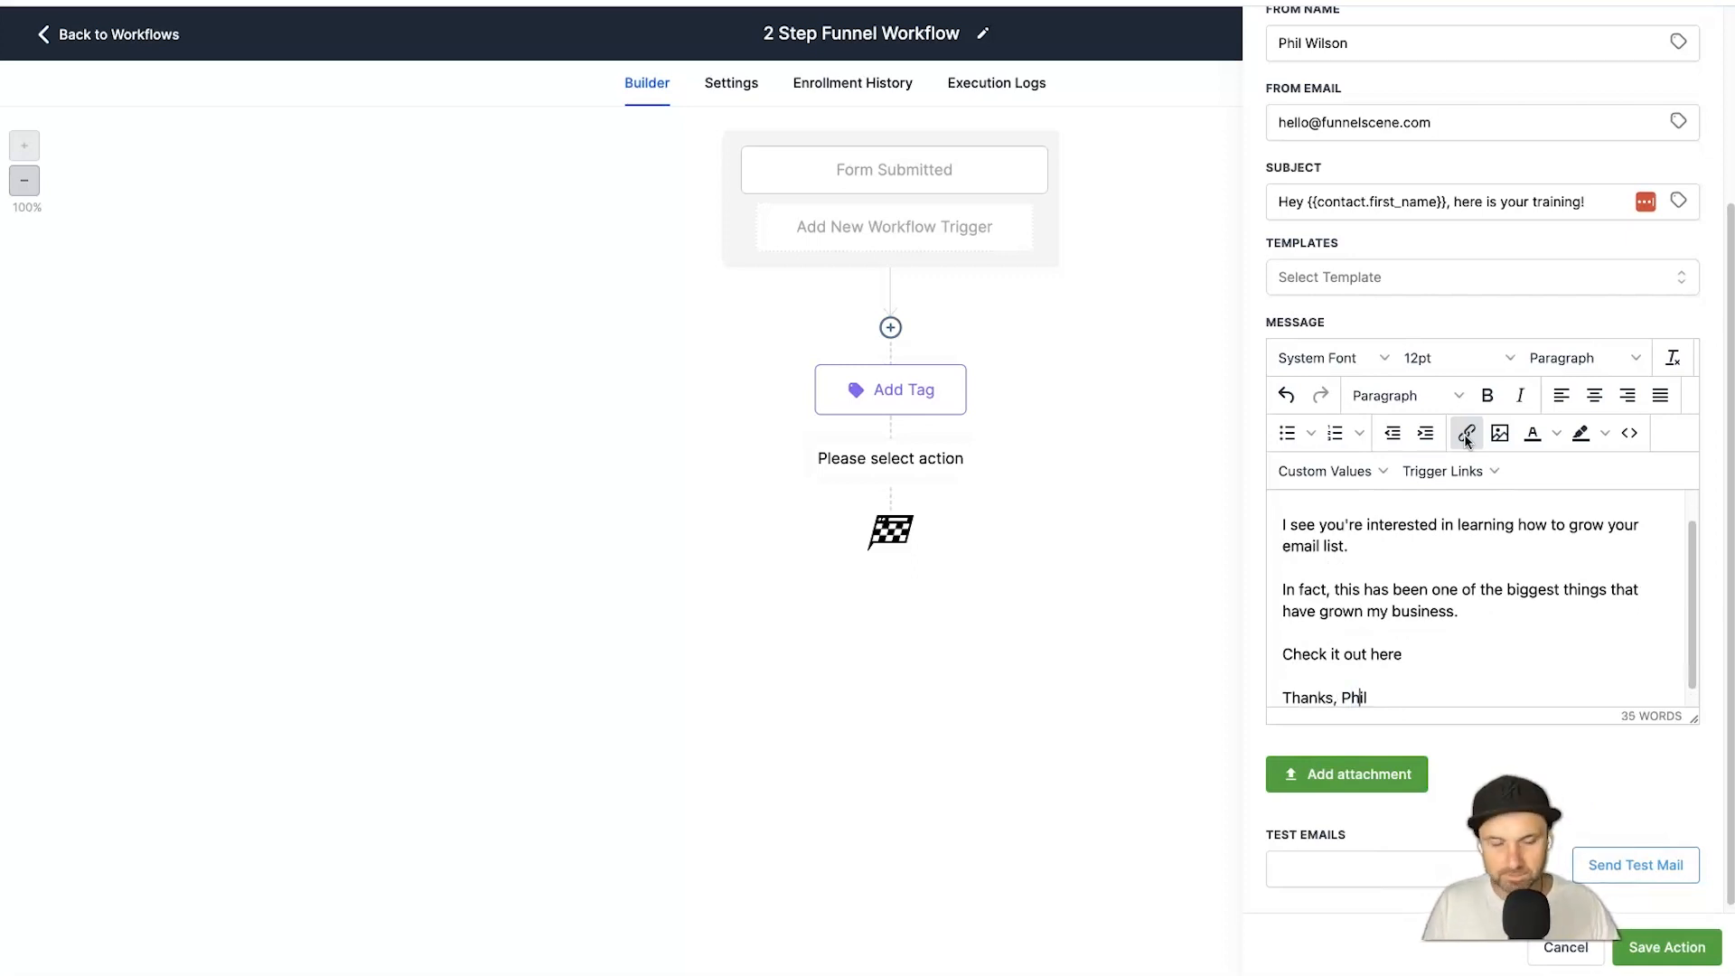
{"action": "triple_click", "coordinate": [1306, 655]}
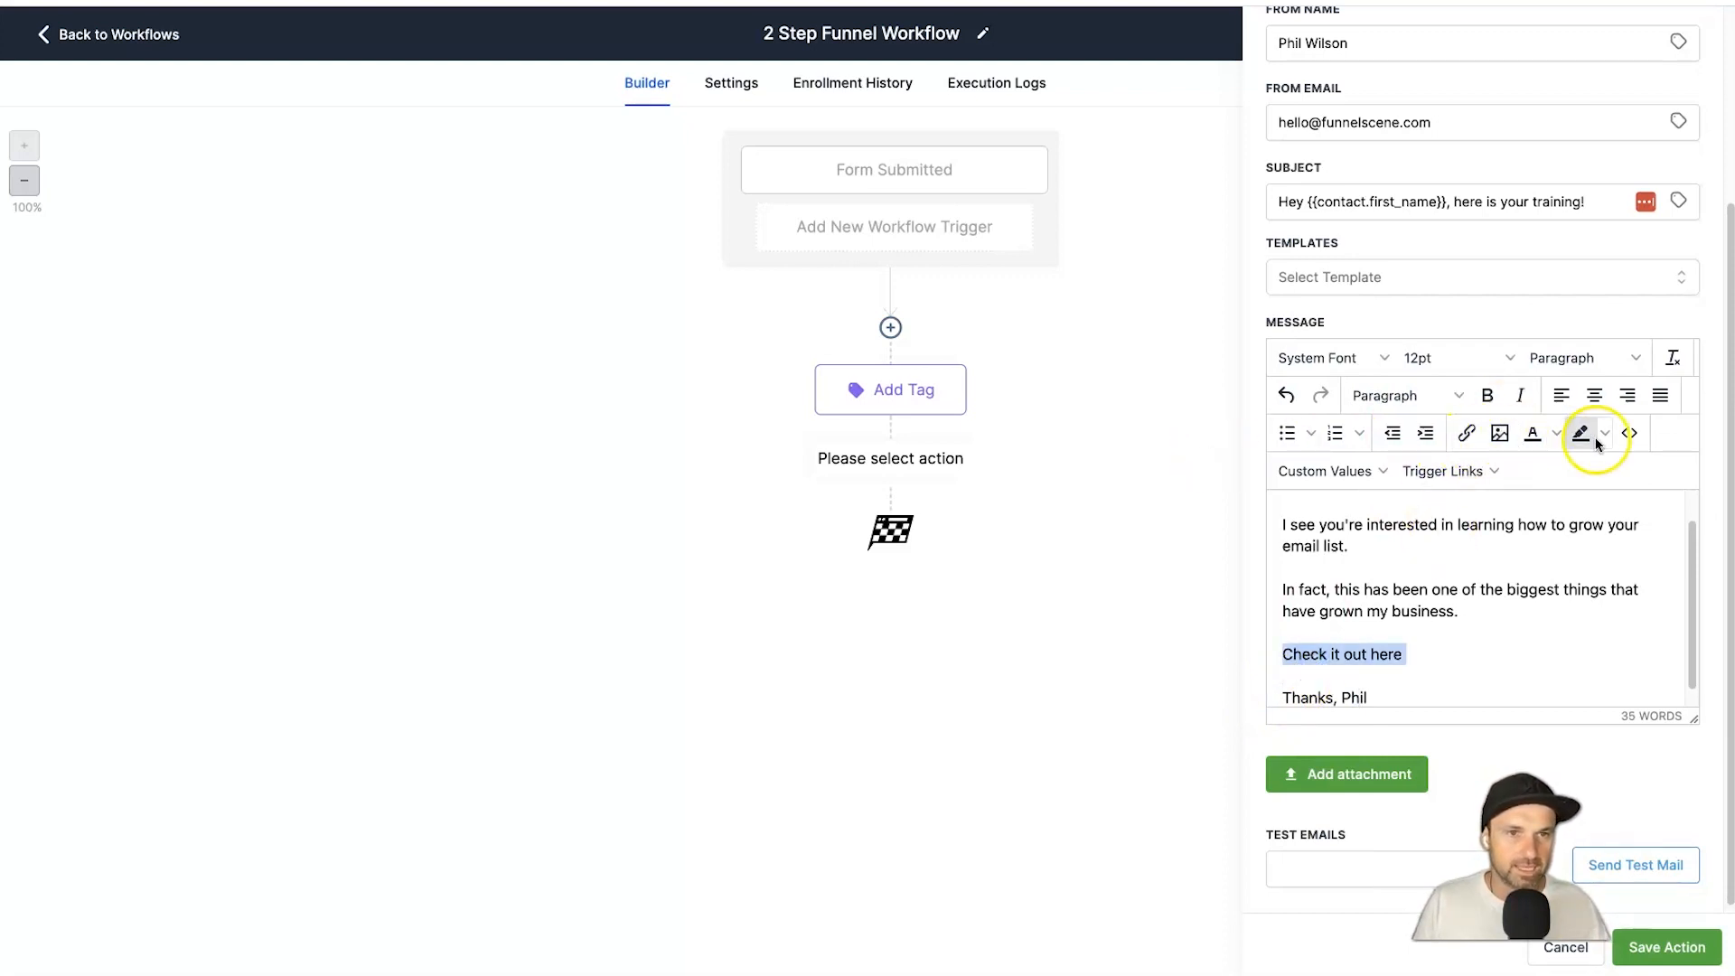
{"action": "left_click", "coordinate": [1466, 435]}
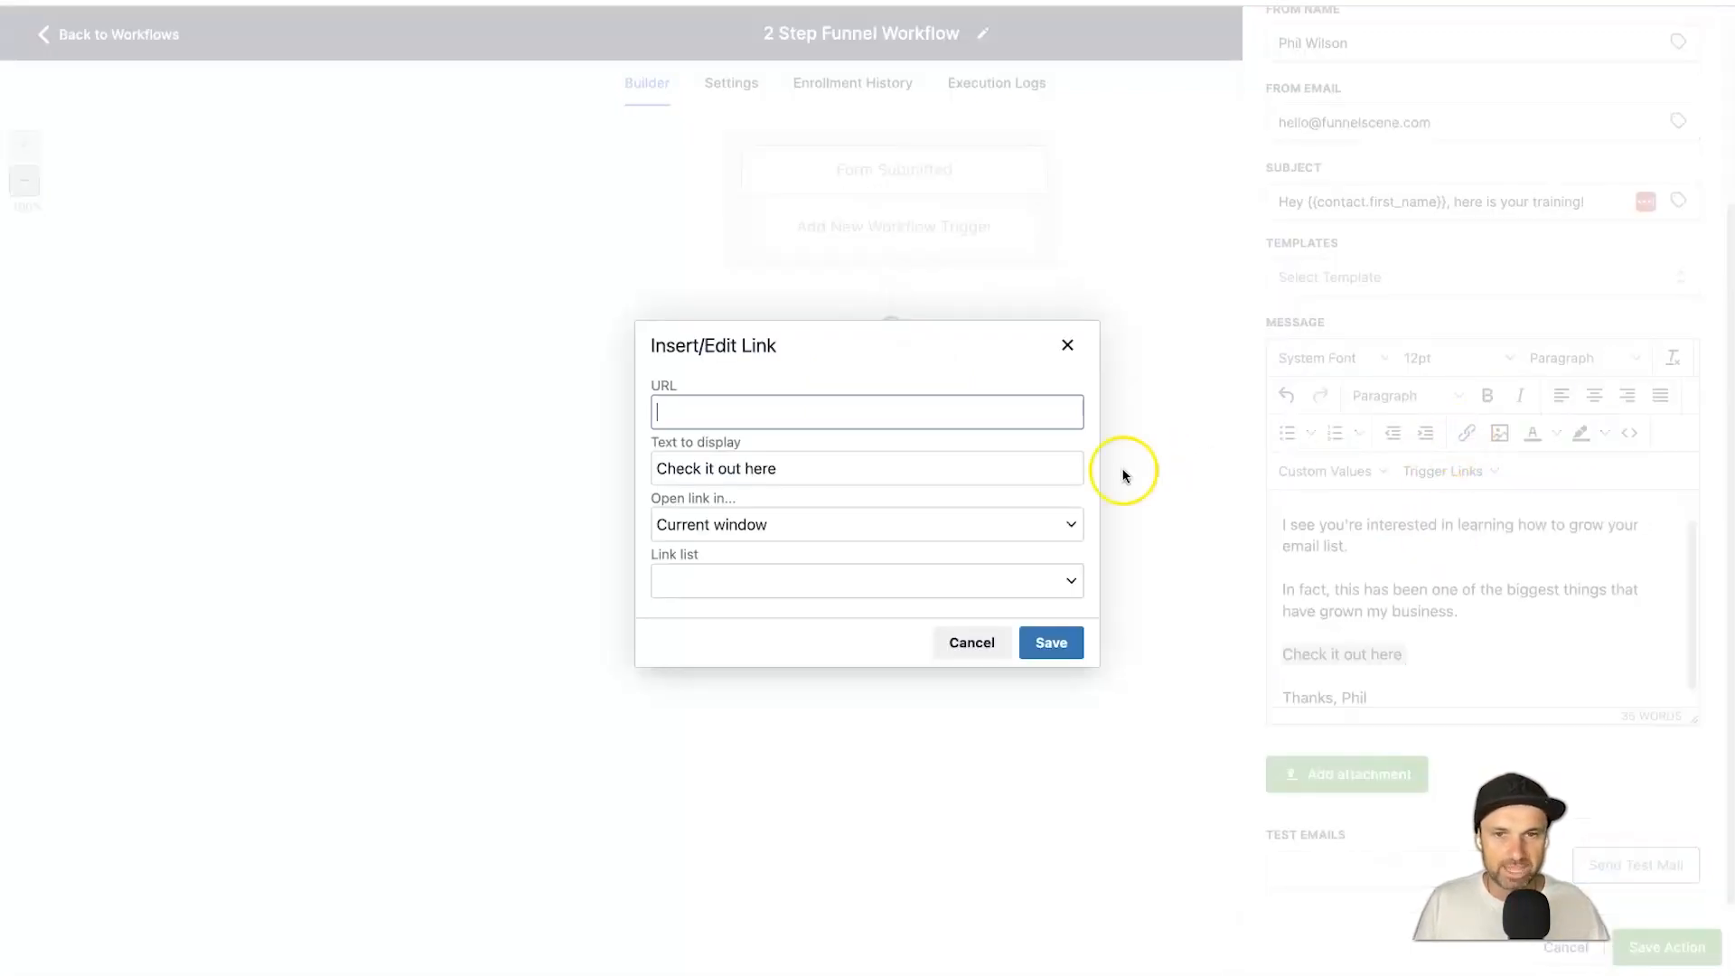
{"action": "type", "text": "https://funnelscene.com/free-training"}
{"action": "key", "text": "Return"}
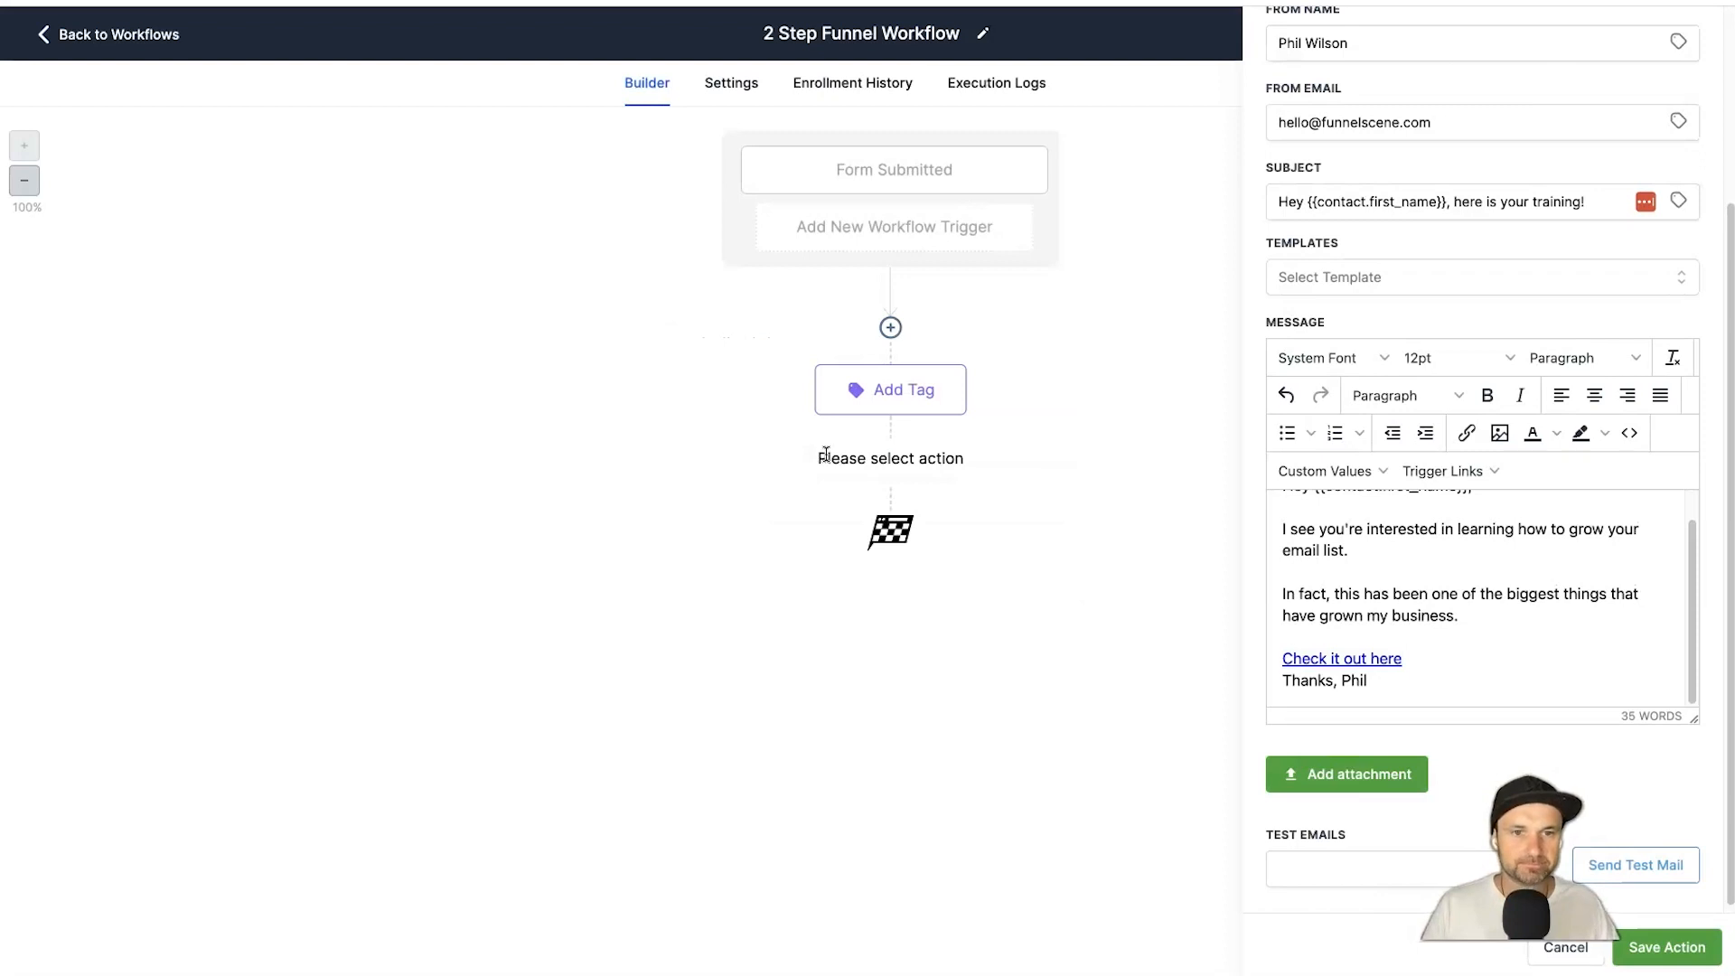
{"action": "key", "text": "Return"}
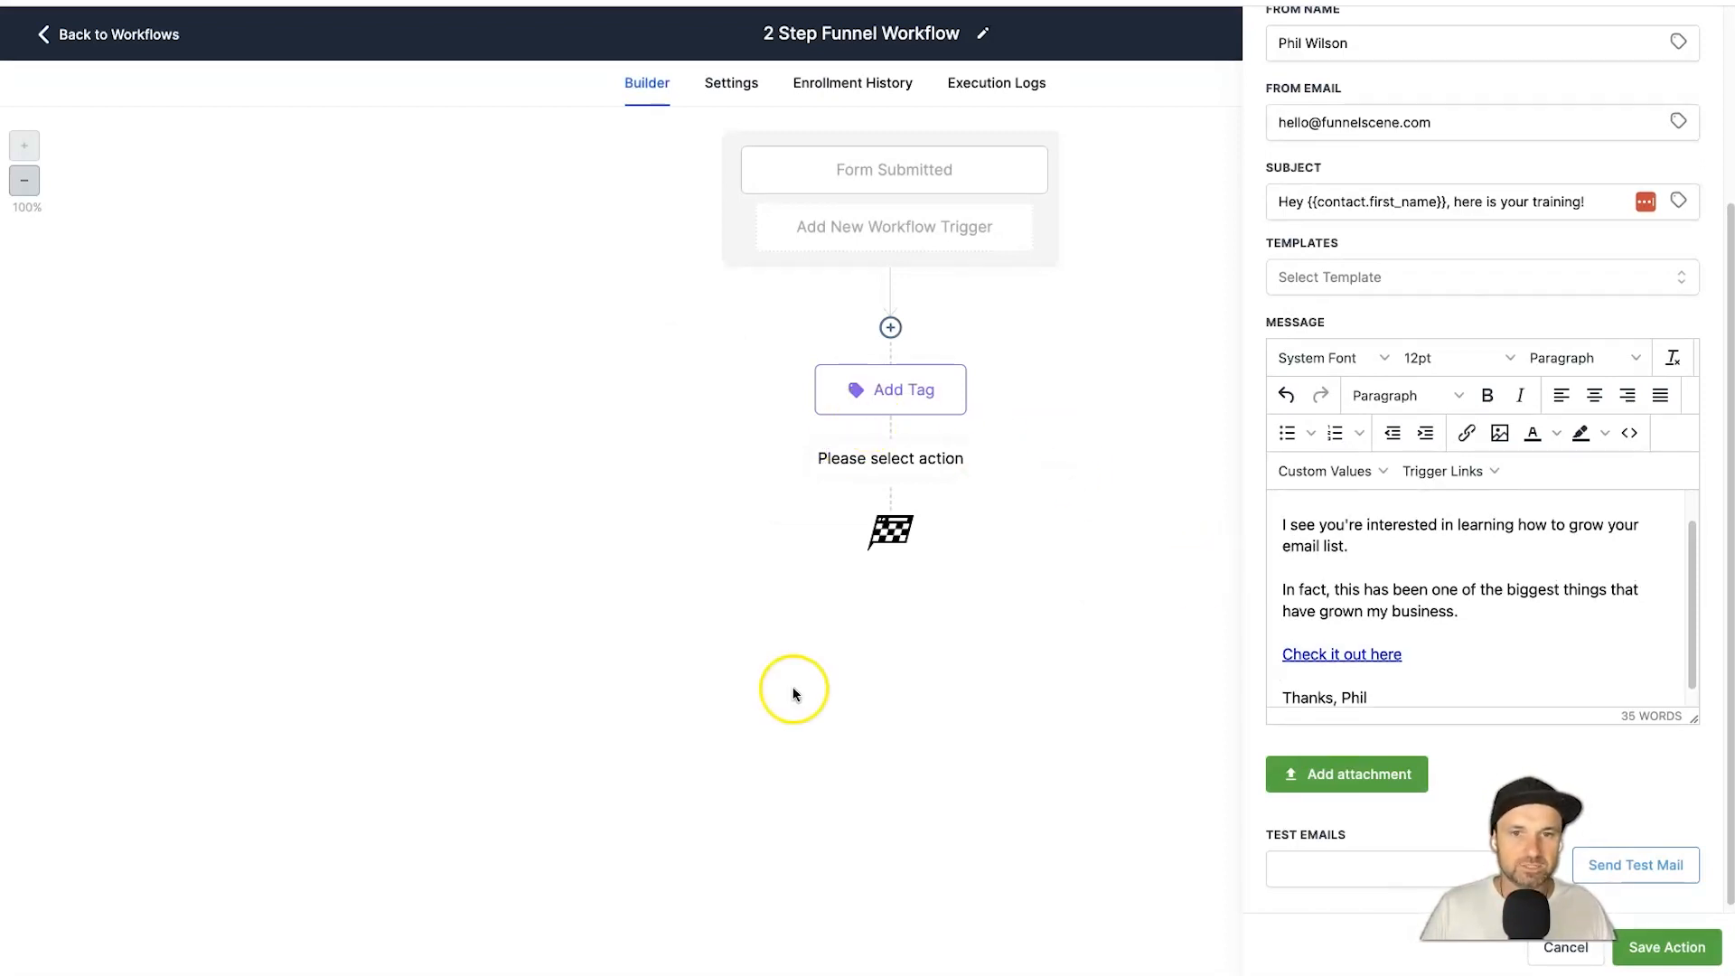
{"action": "left_click", "coordinate": [1704, 948]}
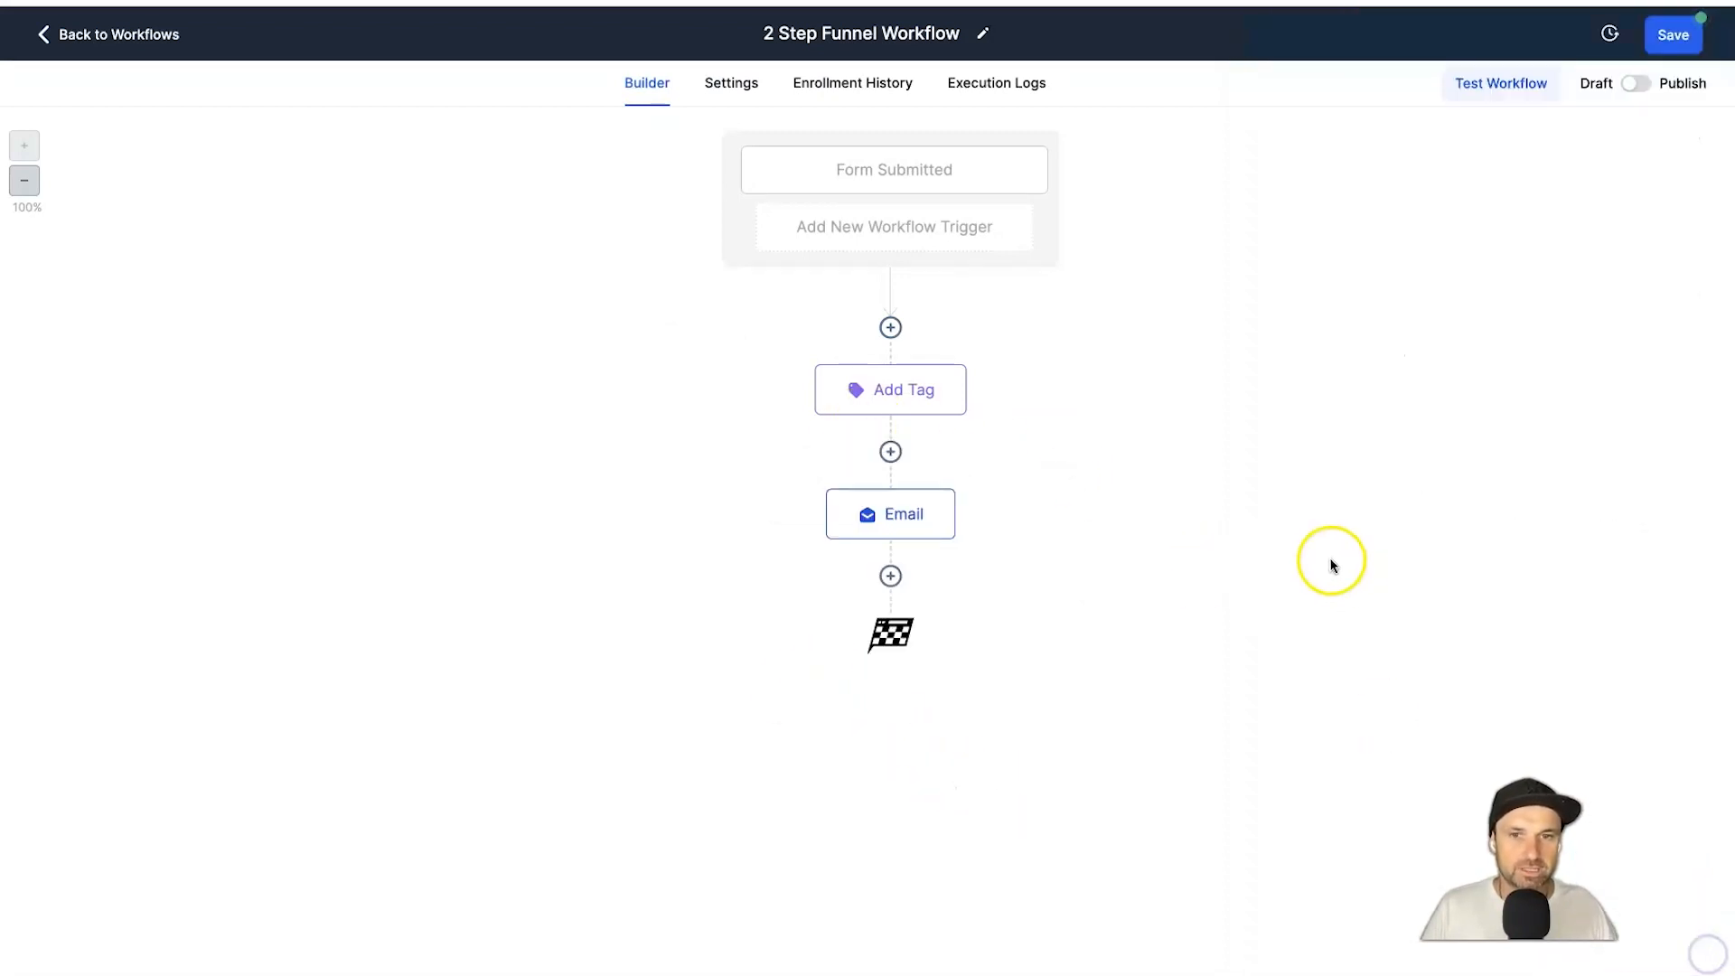
{"action": "left_click", "coordinate": [1636, 83]}
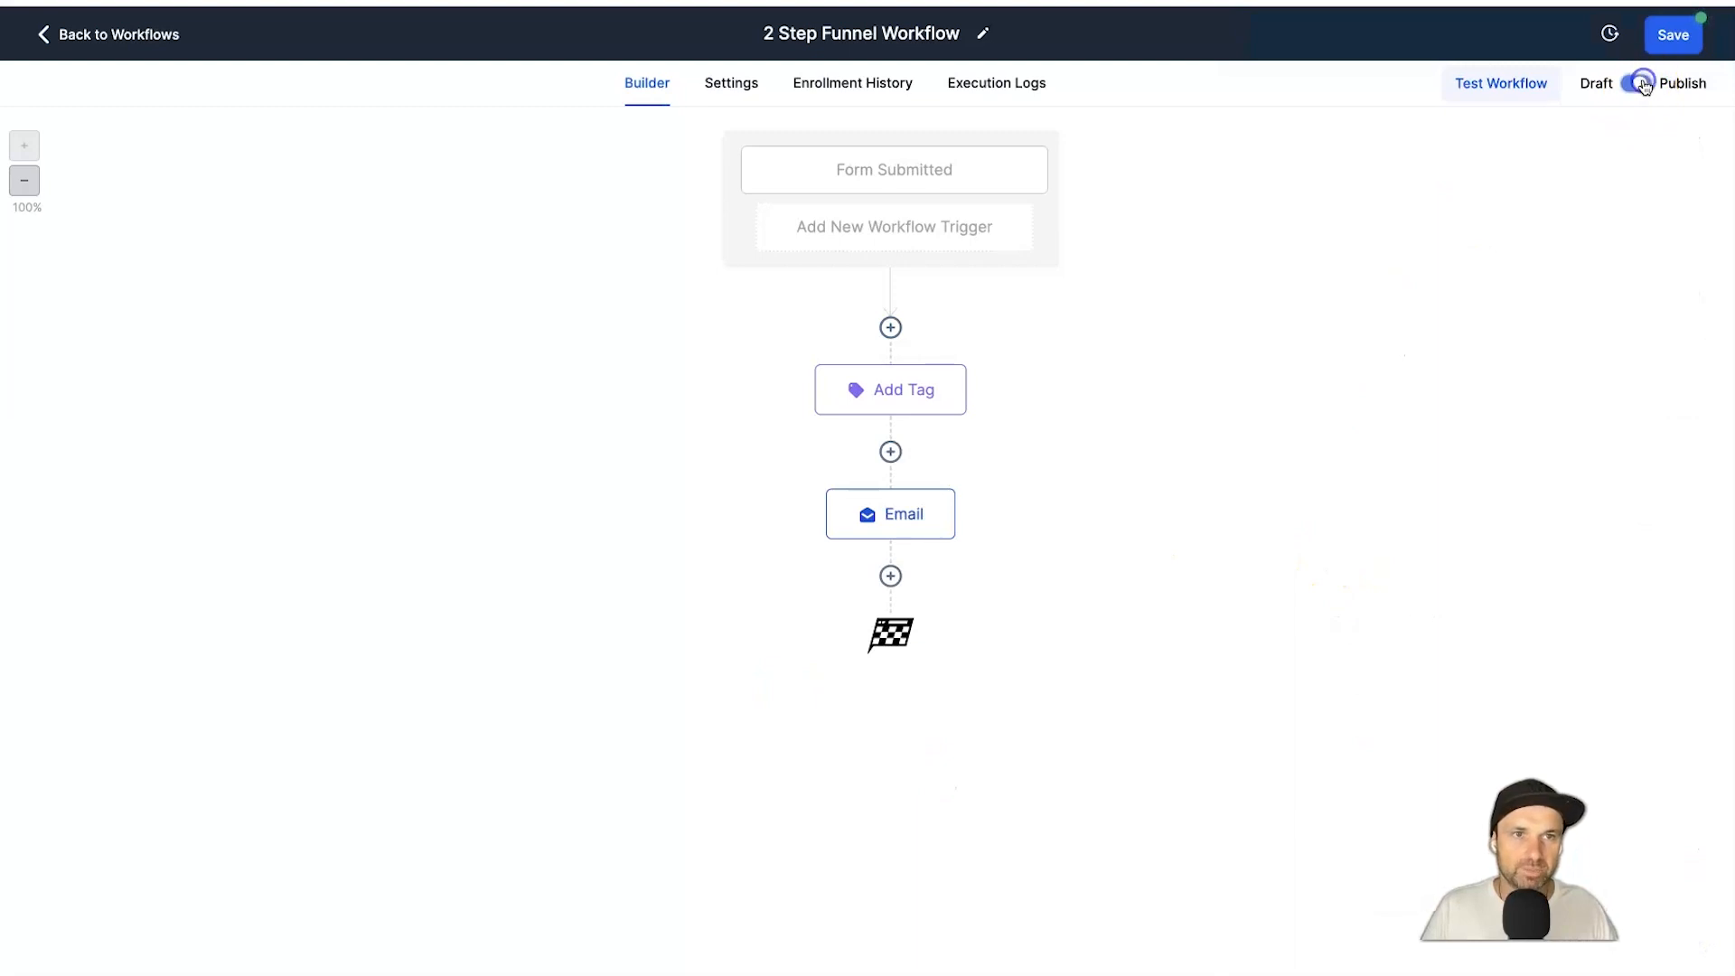
{"action": "left_click", "coordinate": [1662, 47]}
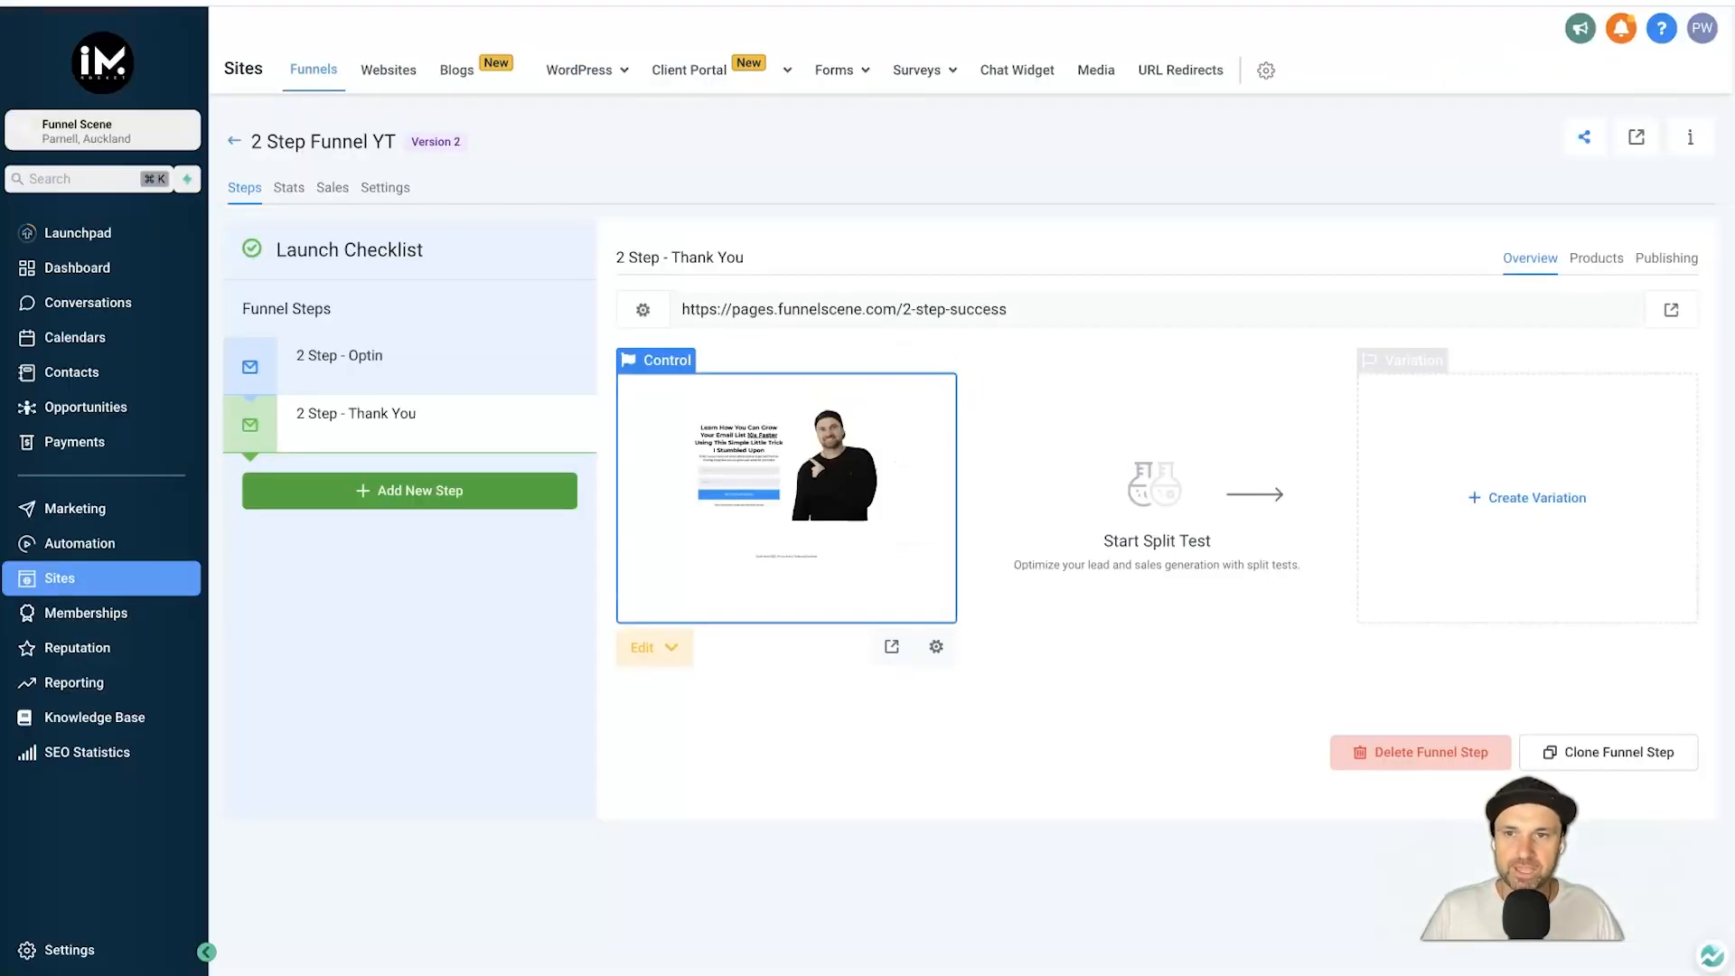
Open the '2 Step - Optin' page and enter a test contact's full name and e-mail address.
{"action": "left_click", "coordinate": [407, 367]}
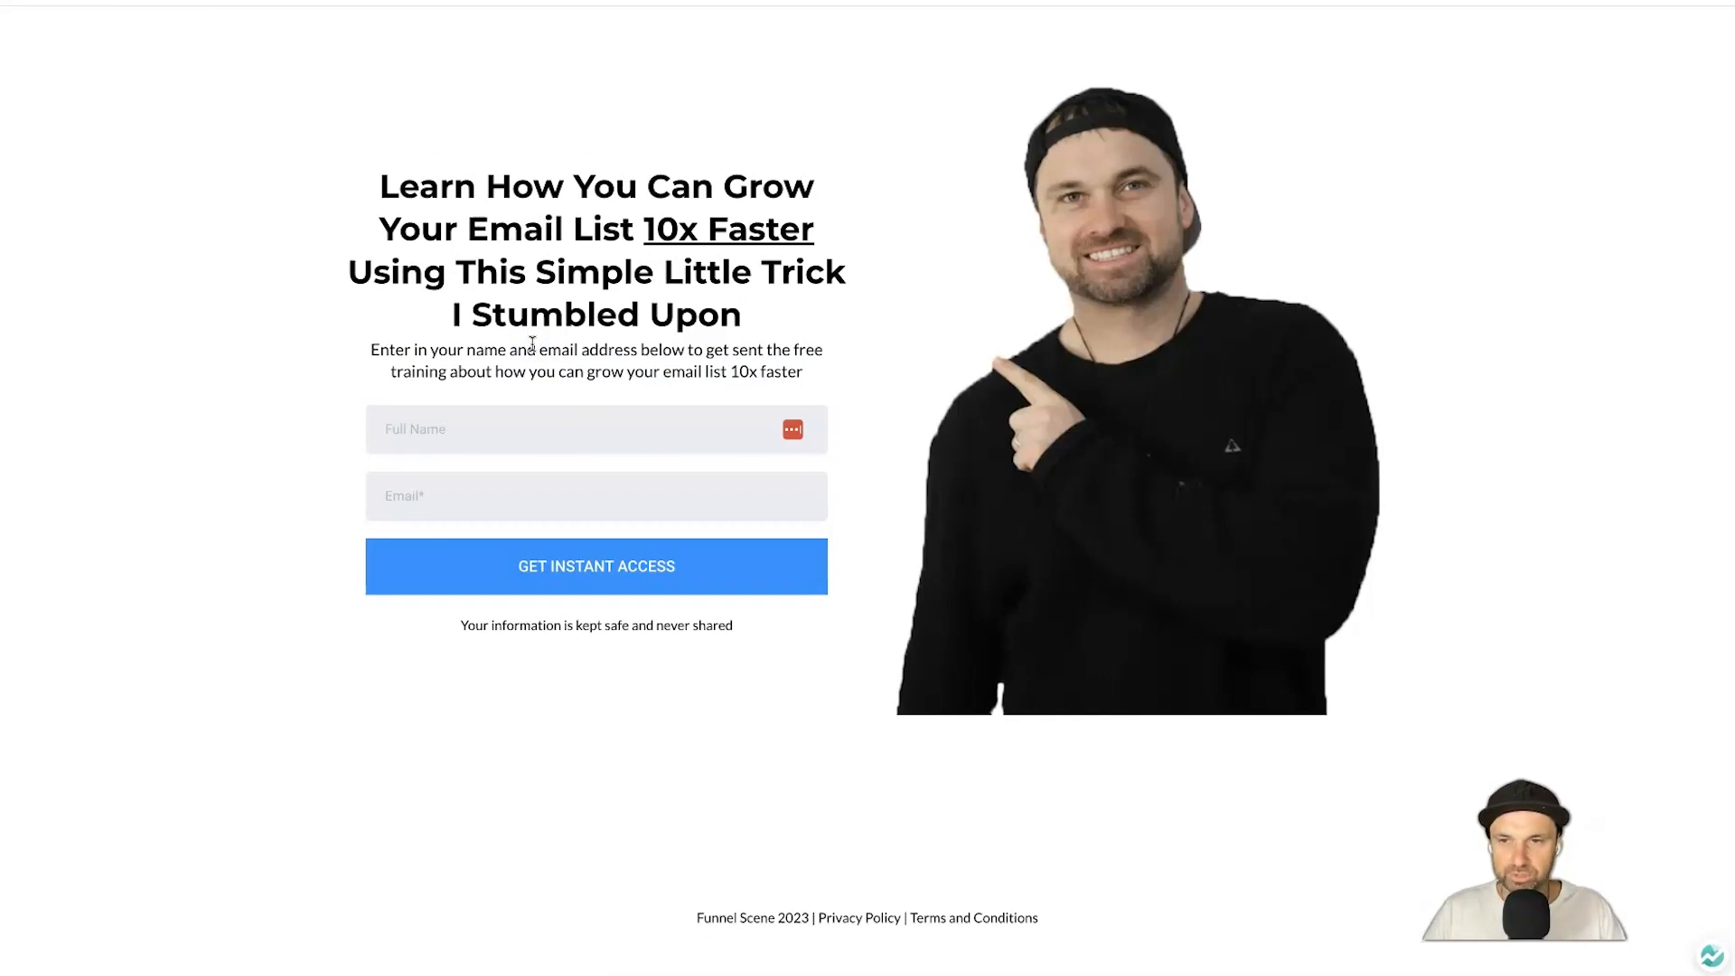
{"action": "type", "text": "Bob Dylan"}
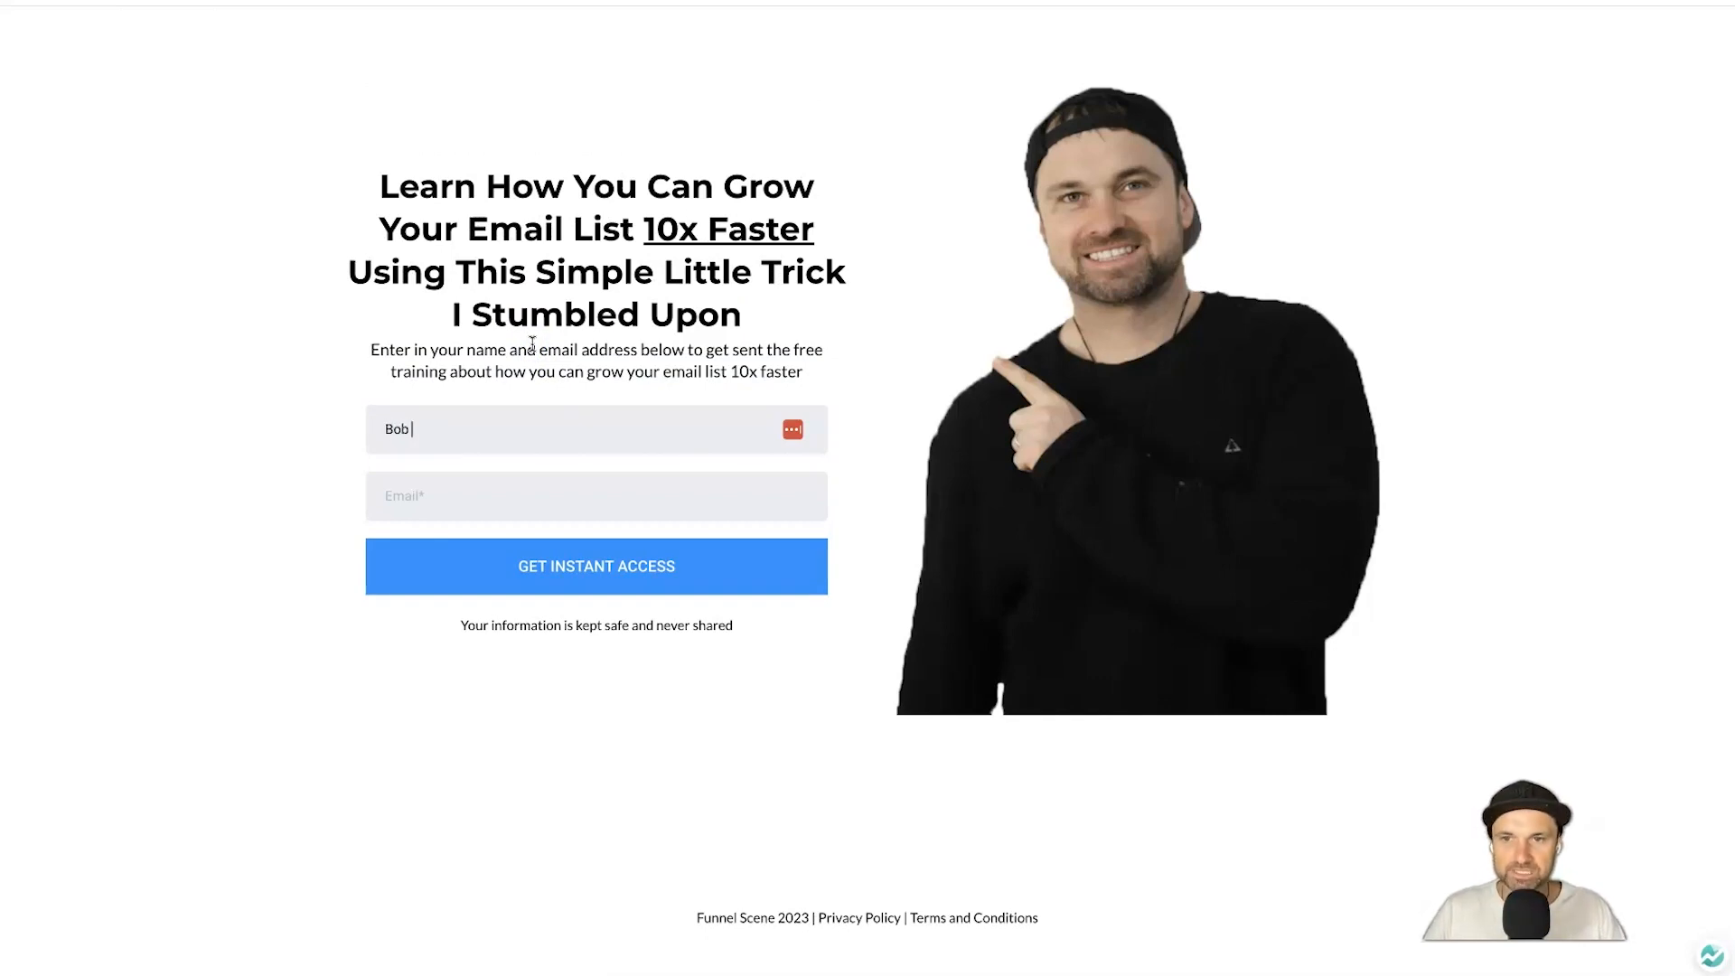
{"action": "key", "text": "Tab"}
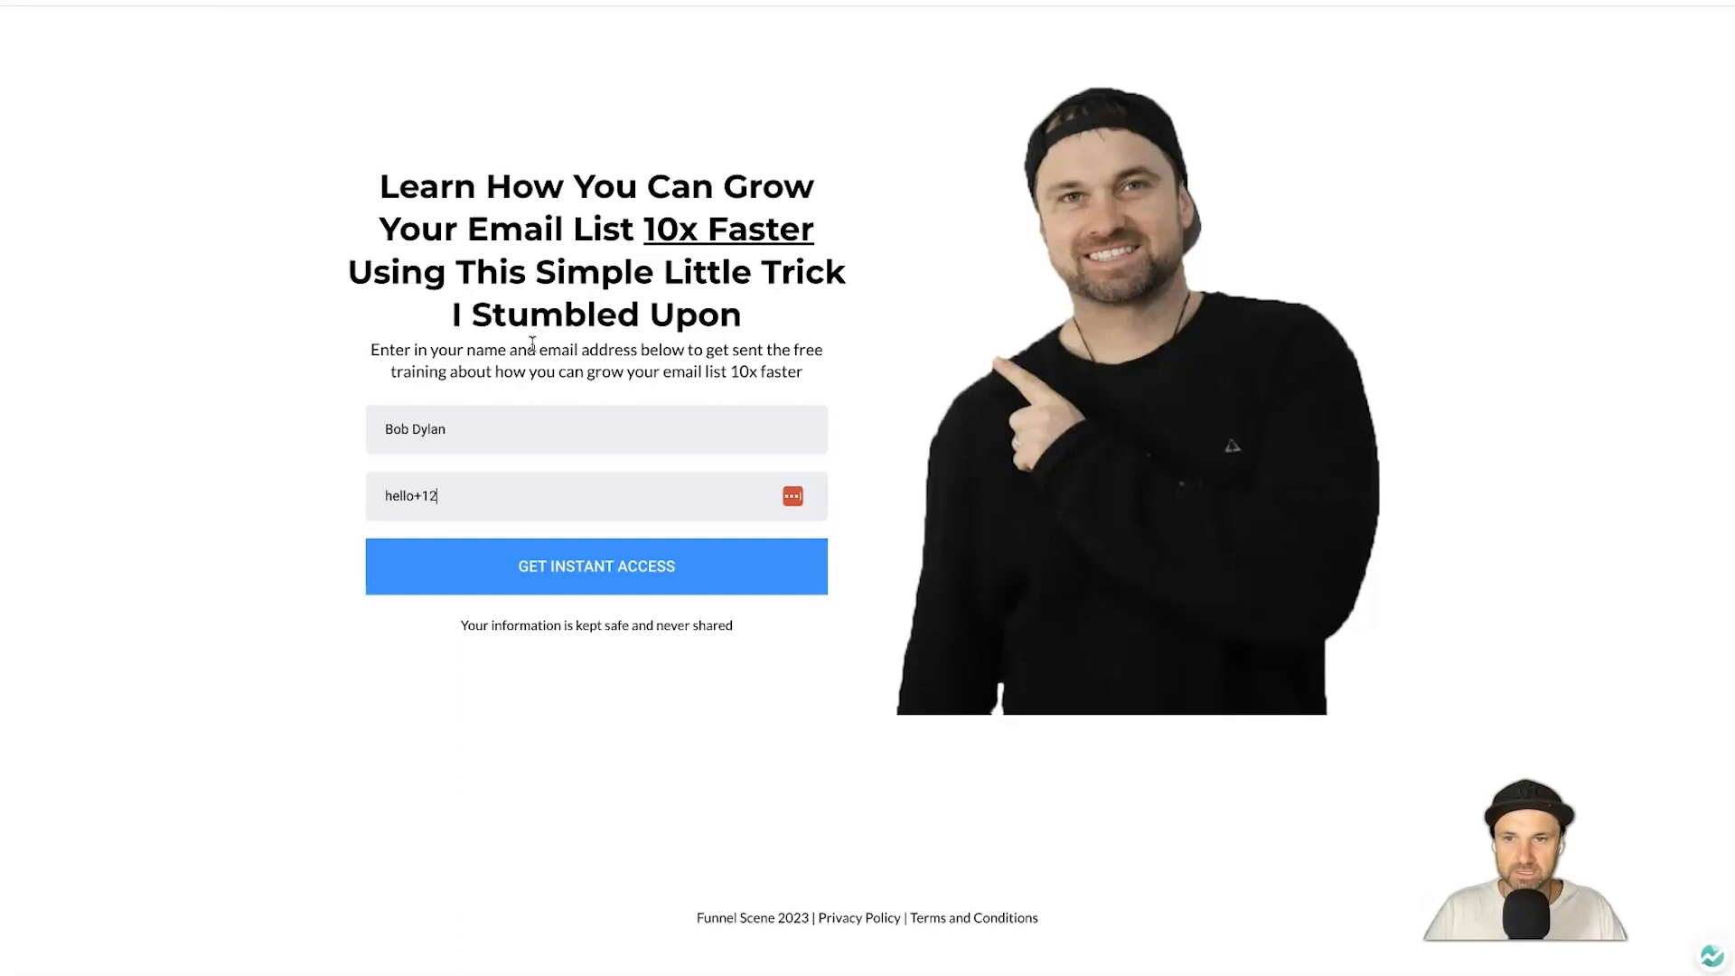
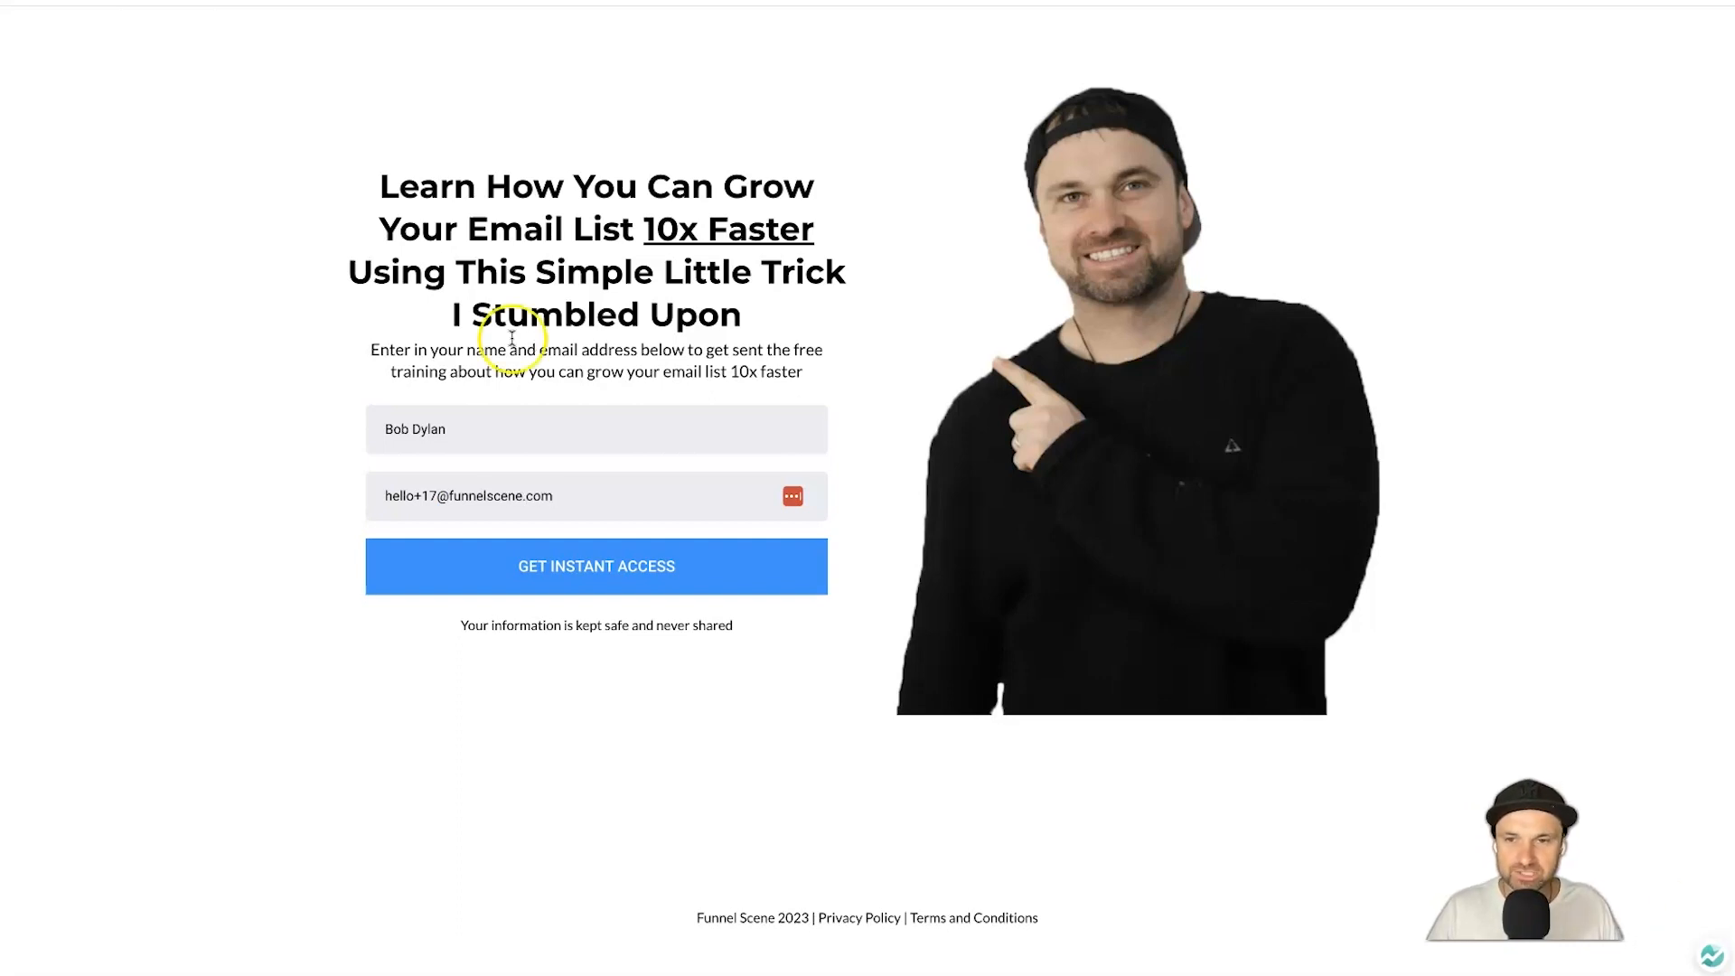
Submit the opt-in as the test contact and check their conversation for the training email.
{"action": "left_click", "coordinate": [612, 564]}
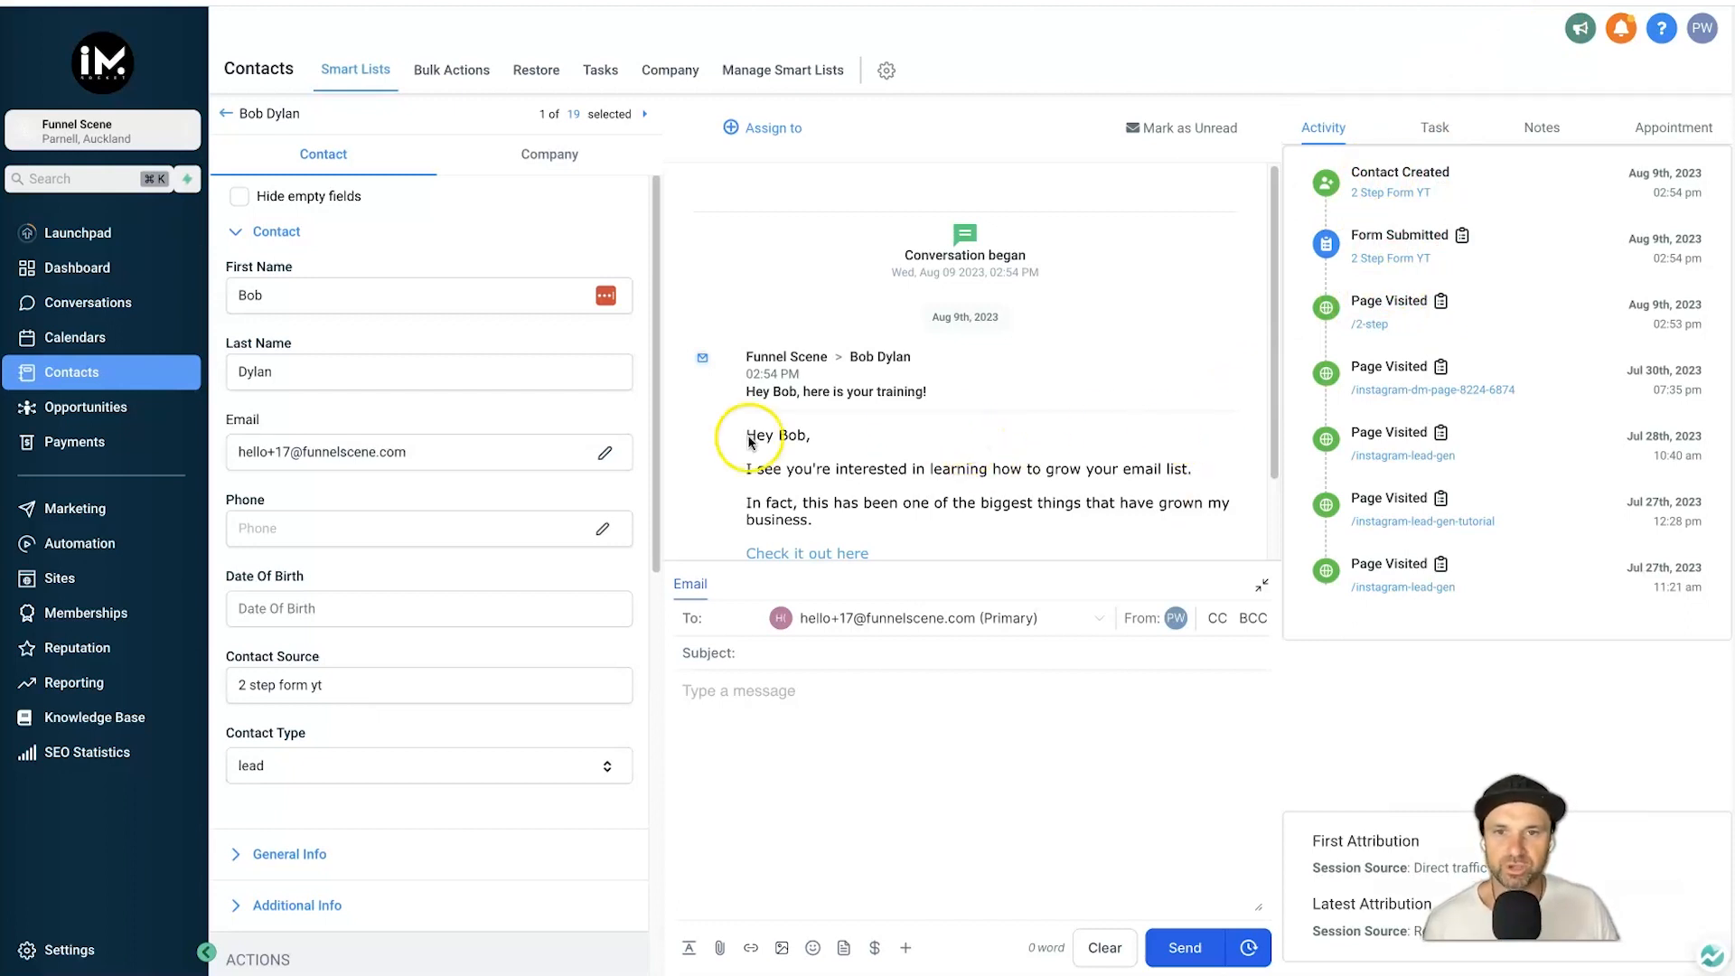
{"action": "scroll", "coordinate": [763, 426], "scroll_direction": "down", "scroll_amount": 2}
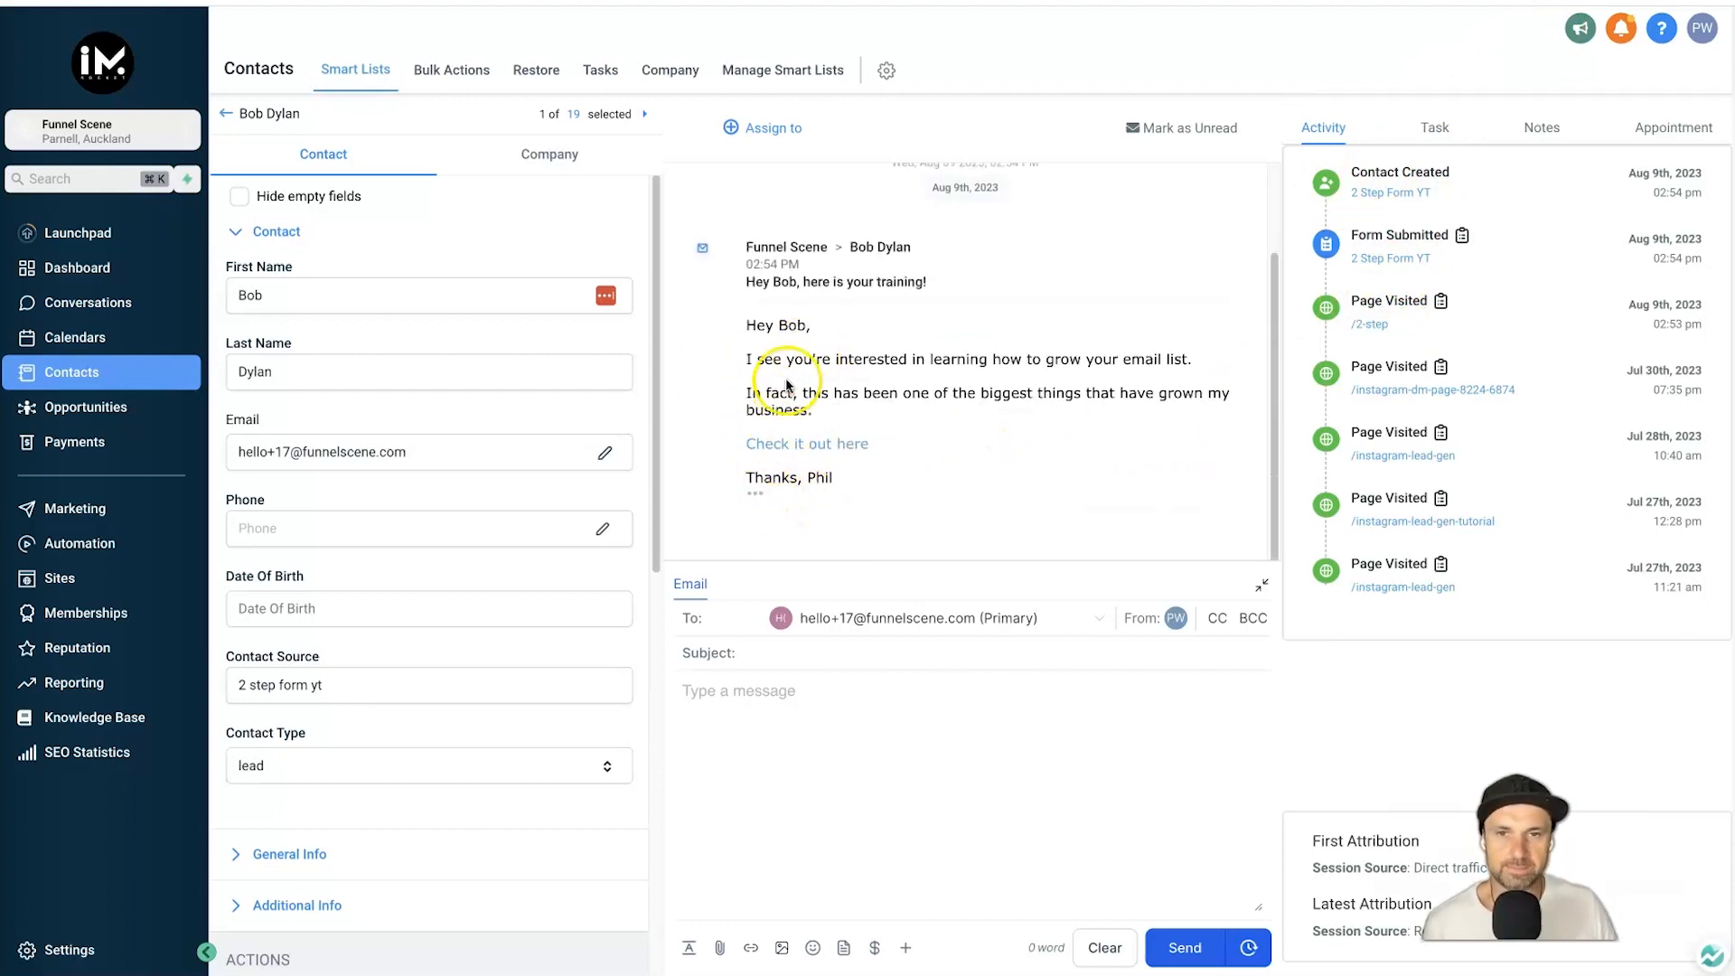
{"action": "scroll", "coordinate": [782, 396], "scroll_direction": "up", "scroll_amount": 2}
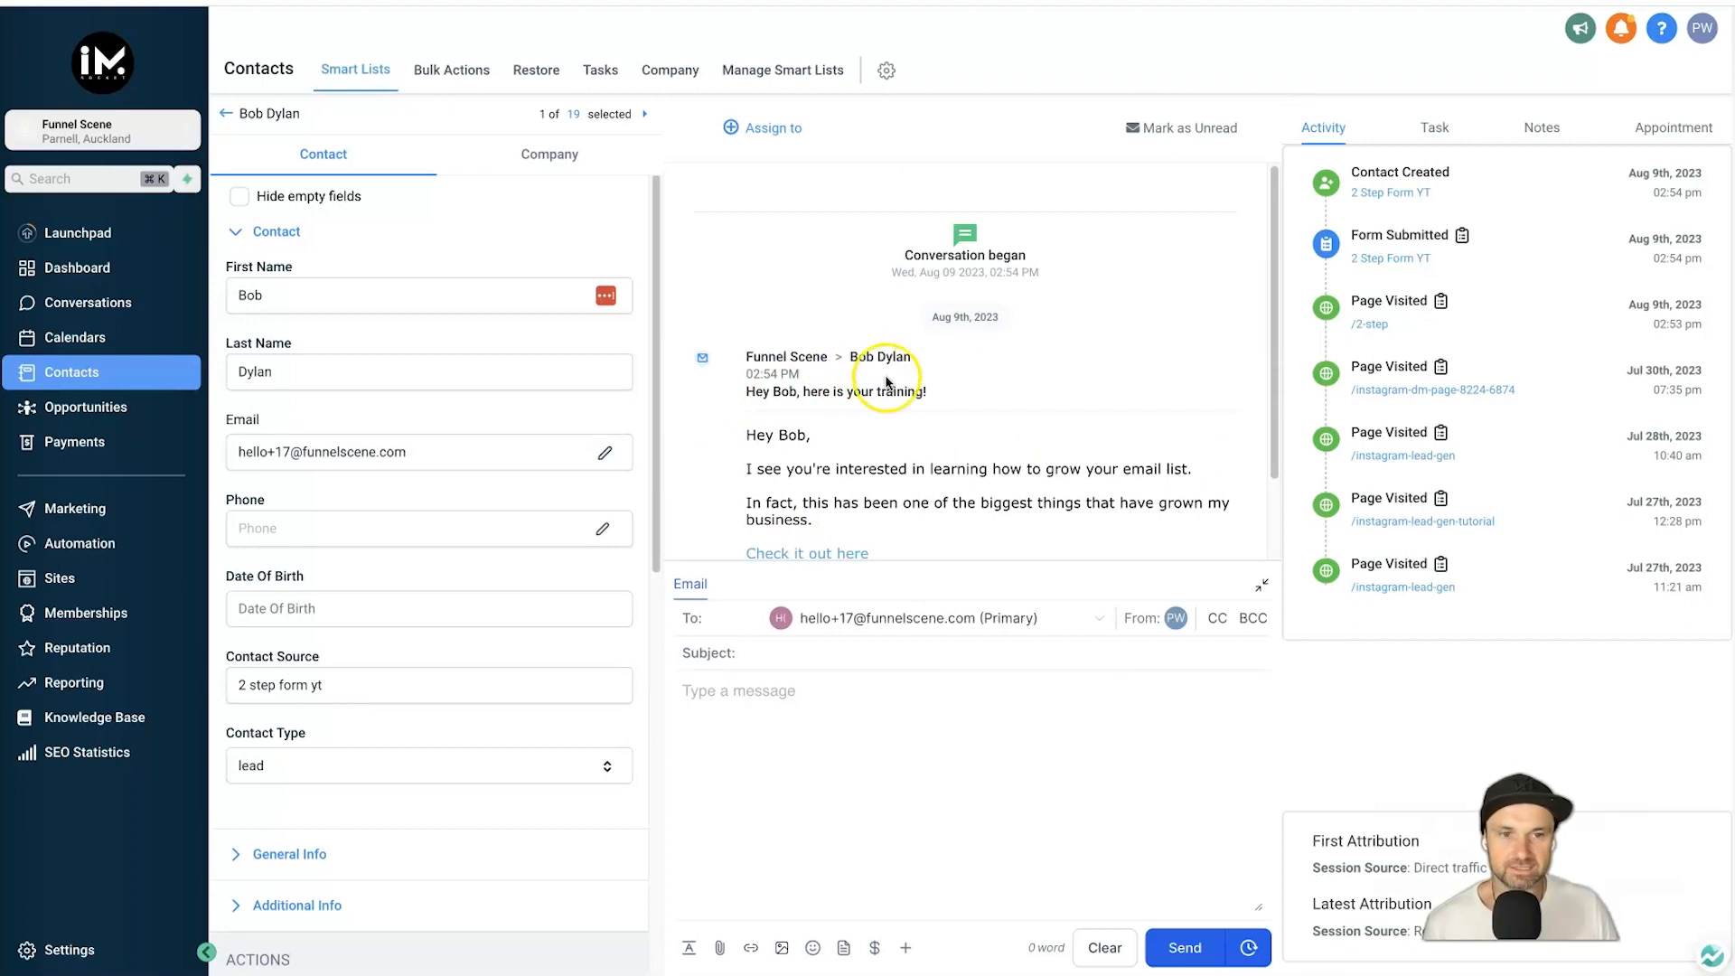